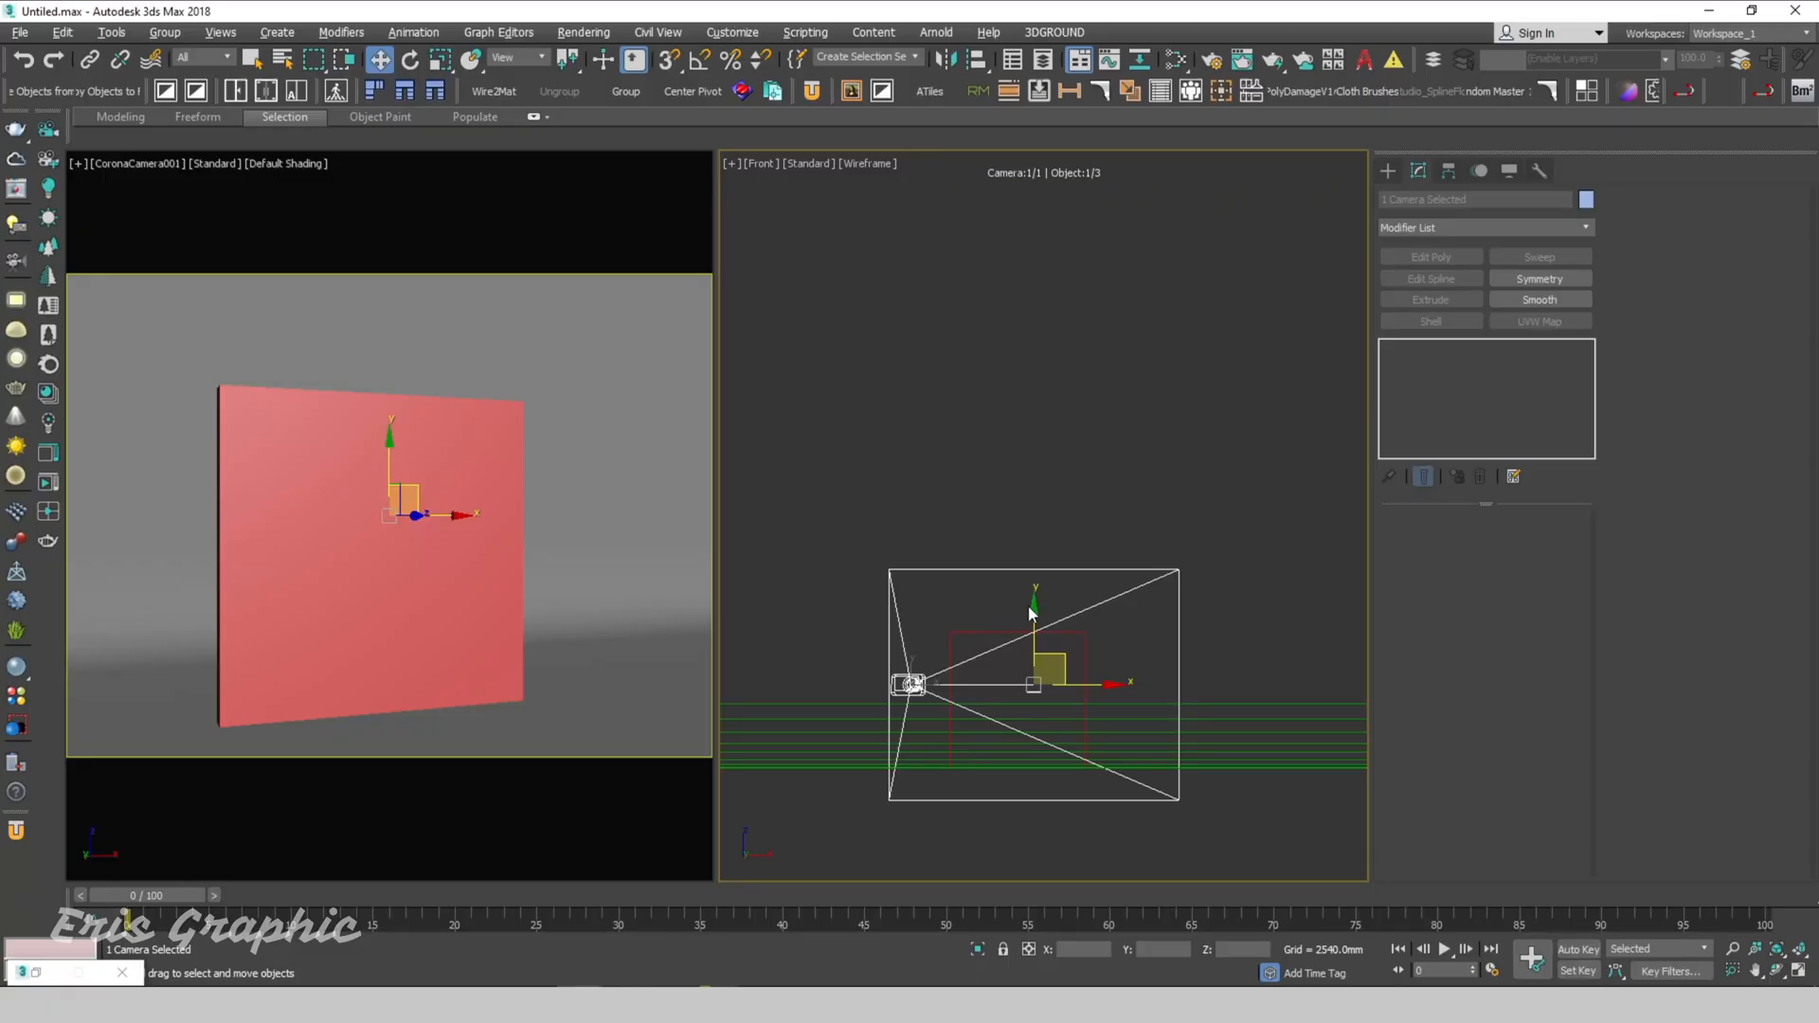
Step: Move the Corona camera slightly down along its vertical axis in the Front view, switch to the Top view and clear the selection
left_click_drag(1036, 607, 1036, 625)
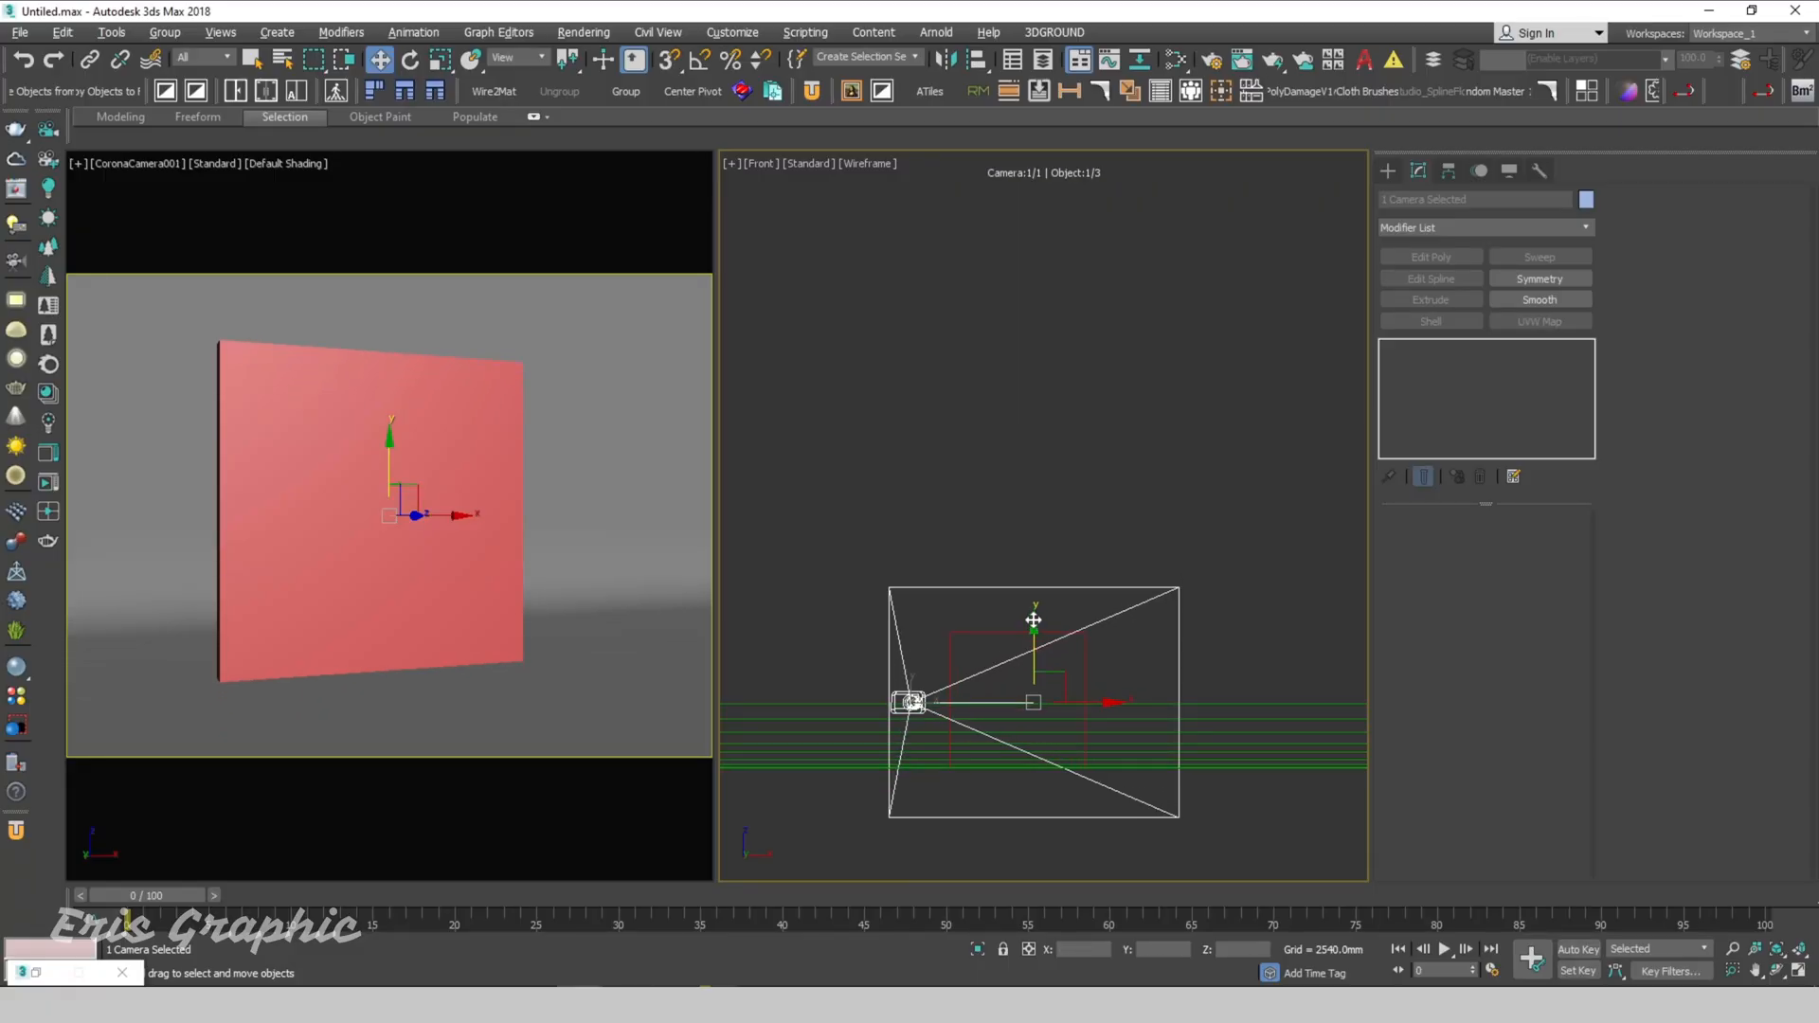
key("t")
left_click(1042, 679)
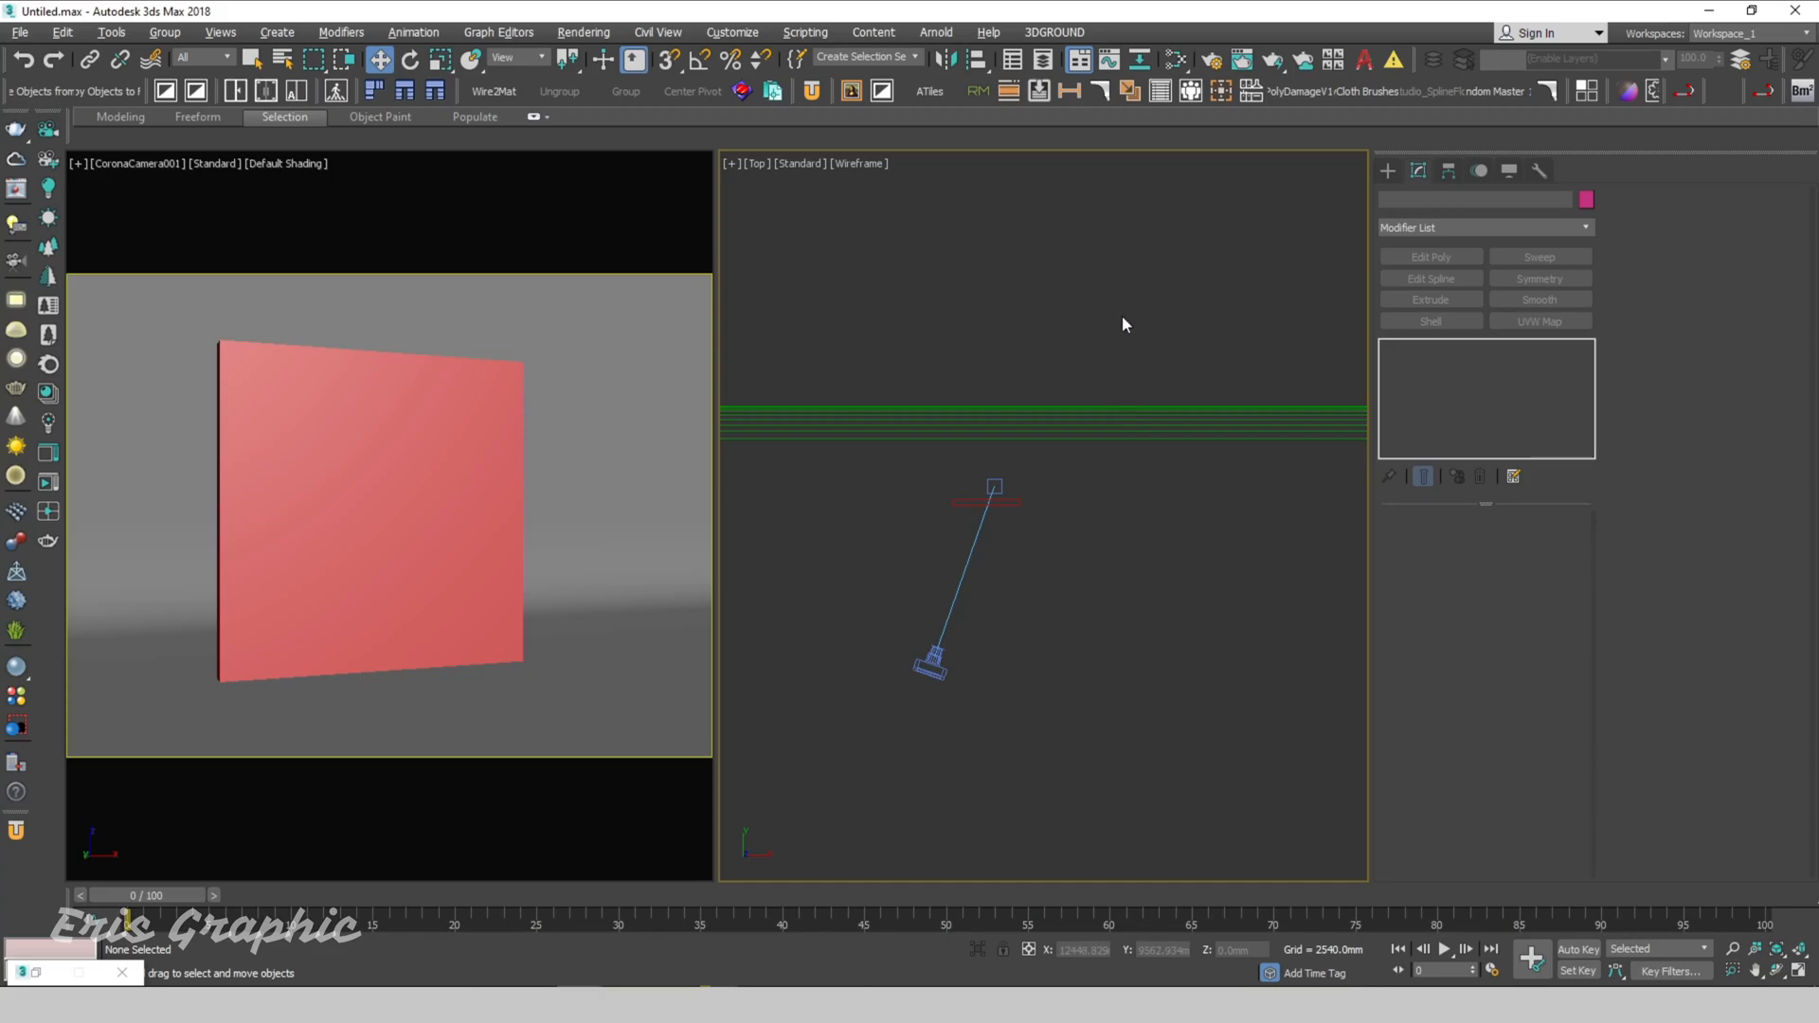
Step: Open the Slate Material Editor and create a second node view named View2
key("m")
left_click_drag(649, 246, 1263, 260)
scroll(1084, 572, "down", 3)
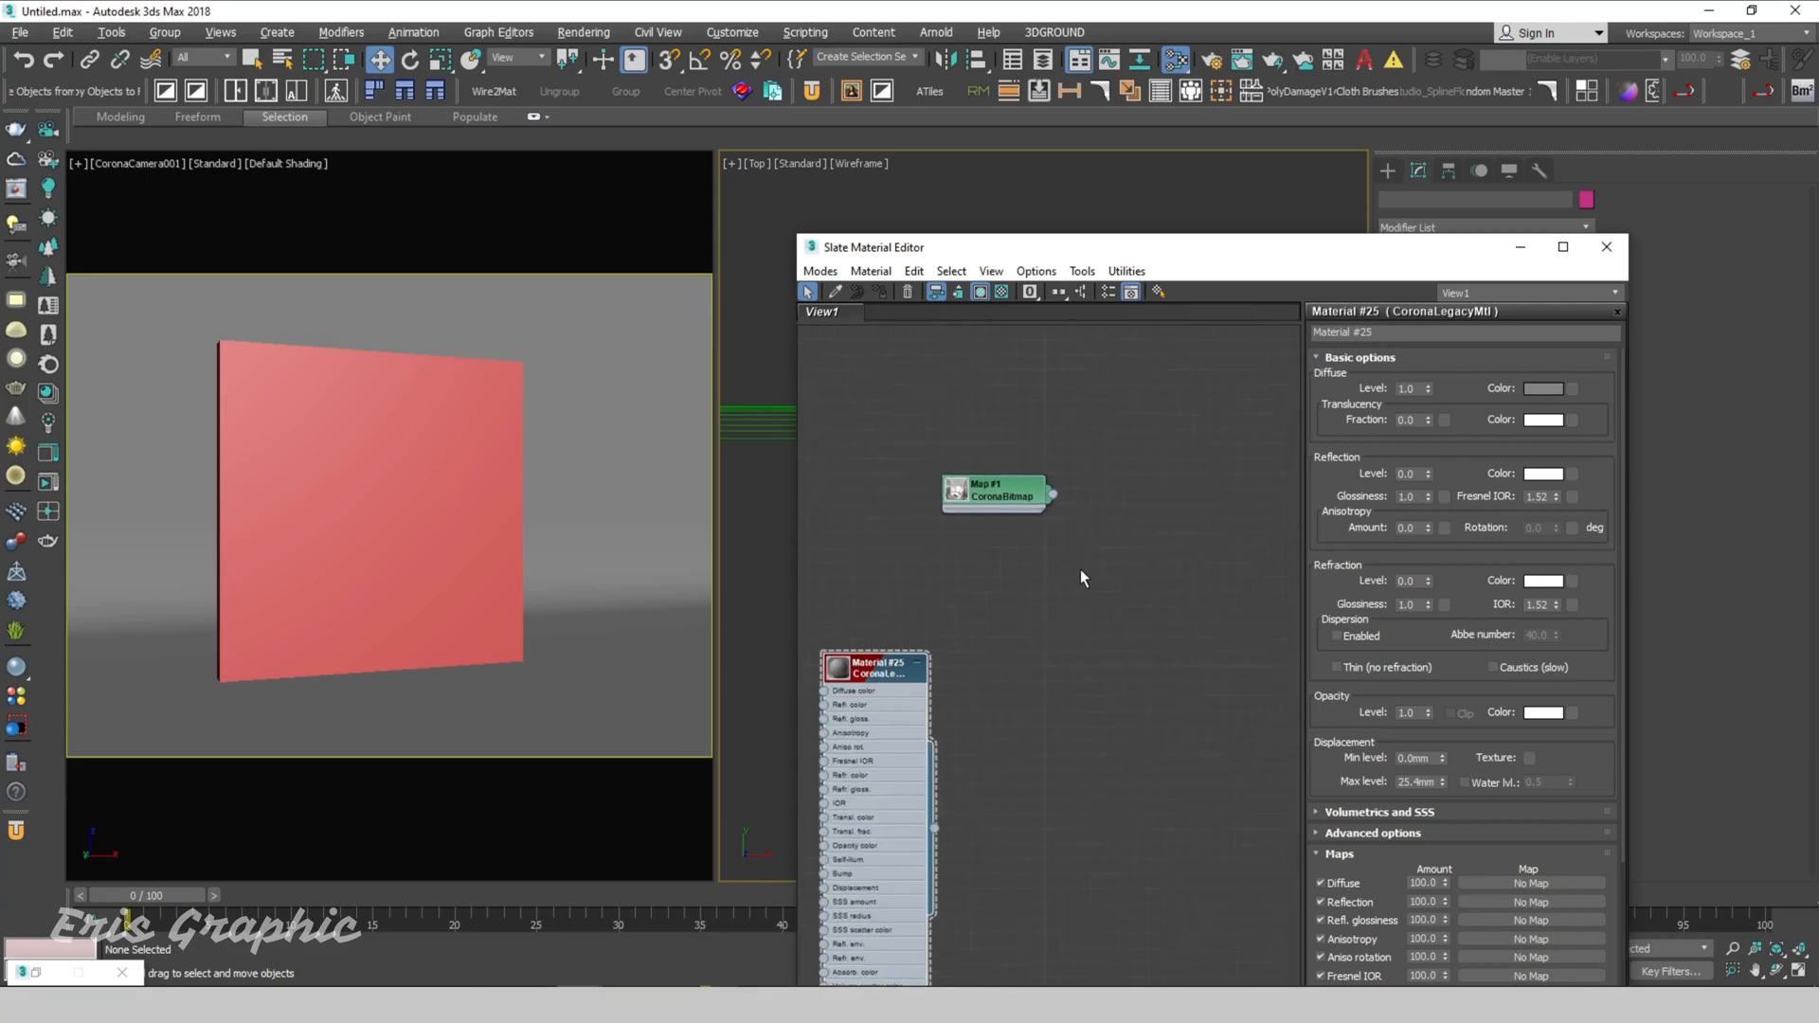
right_click(965, 317)
left_click(1042, 330)
left_click(1031, 364)
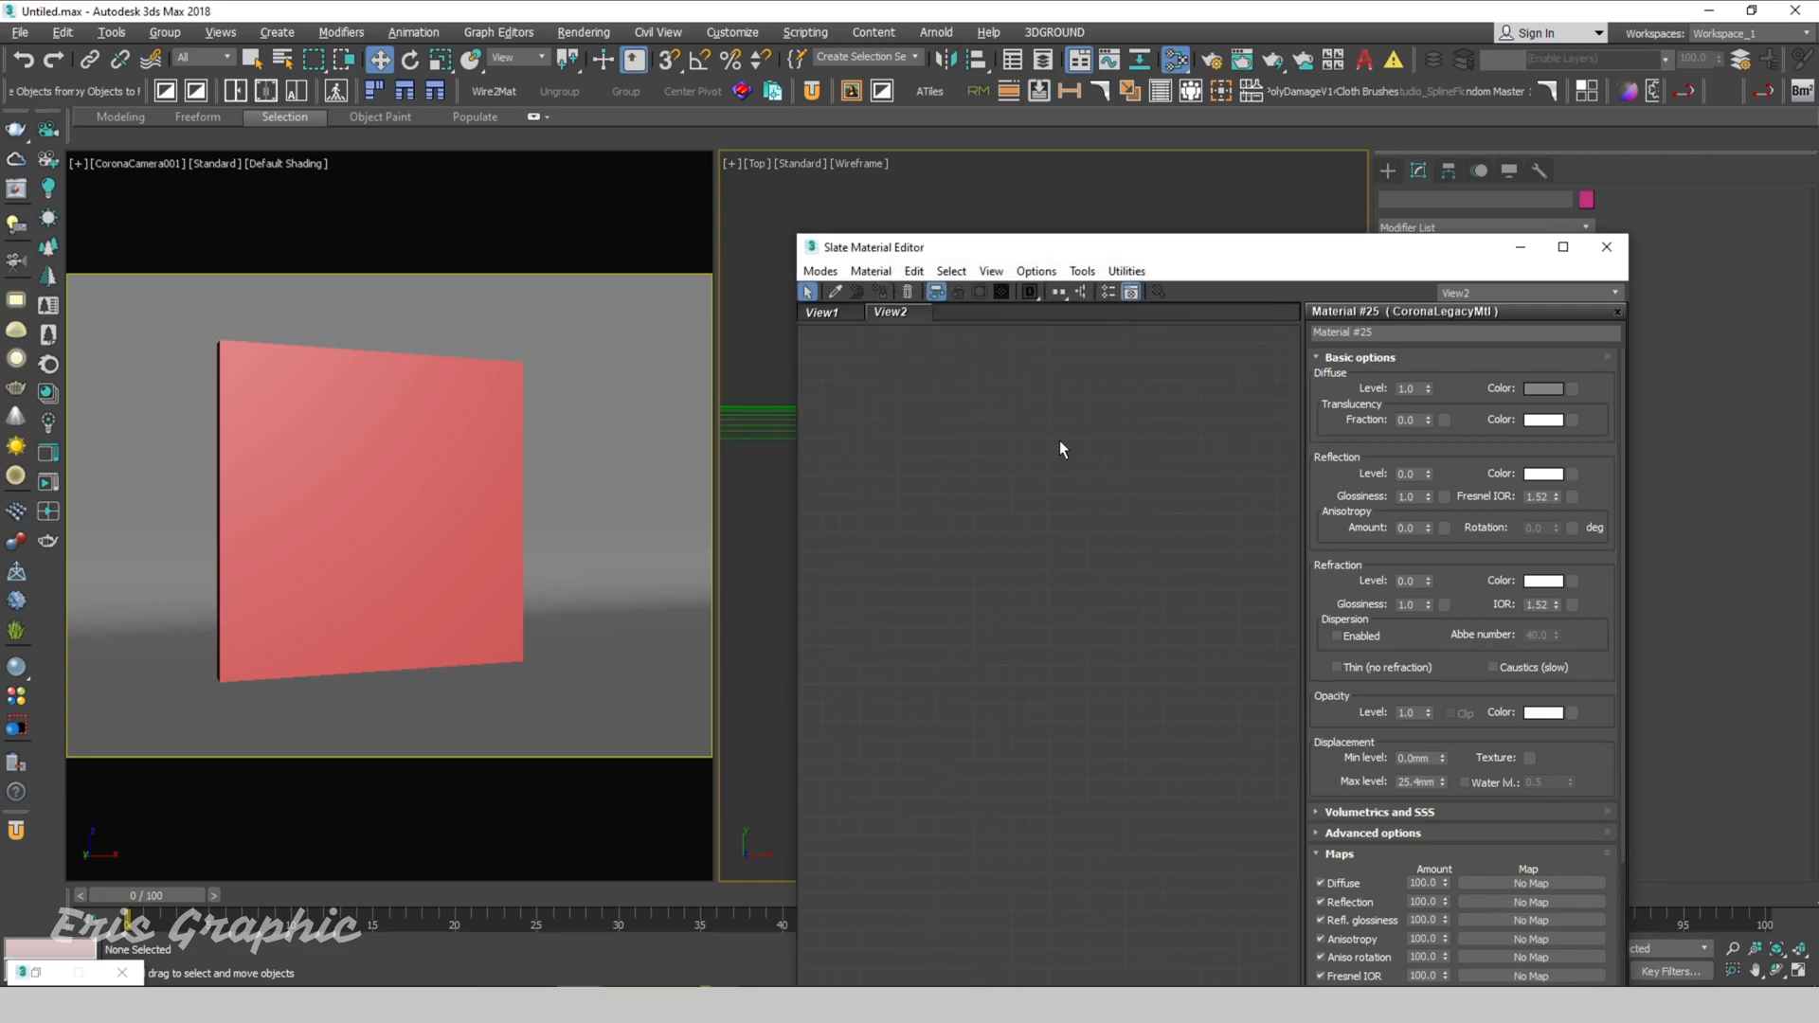
Step: Add a CoronaLegacyMtl material to the empty node view and shift its node right to leave room for maps
right_click(988, 465)
mouse_move(1042, 483)
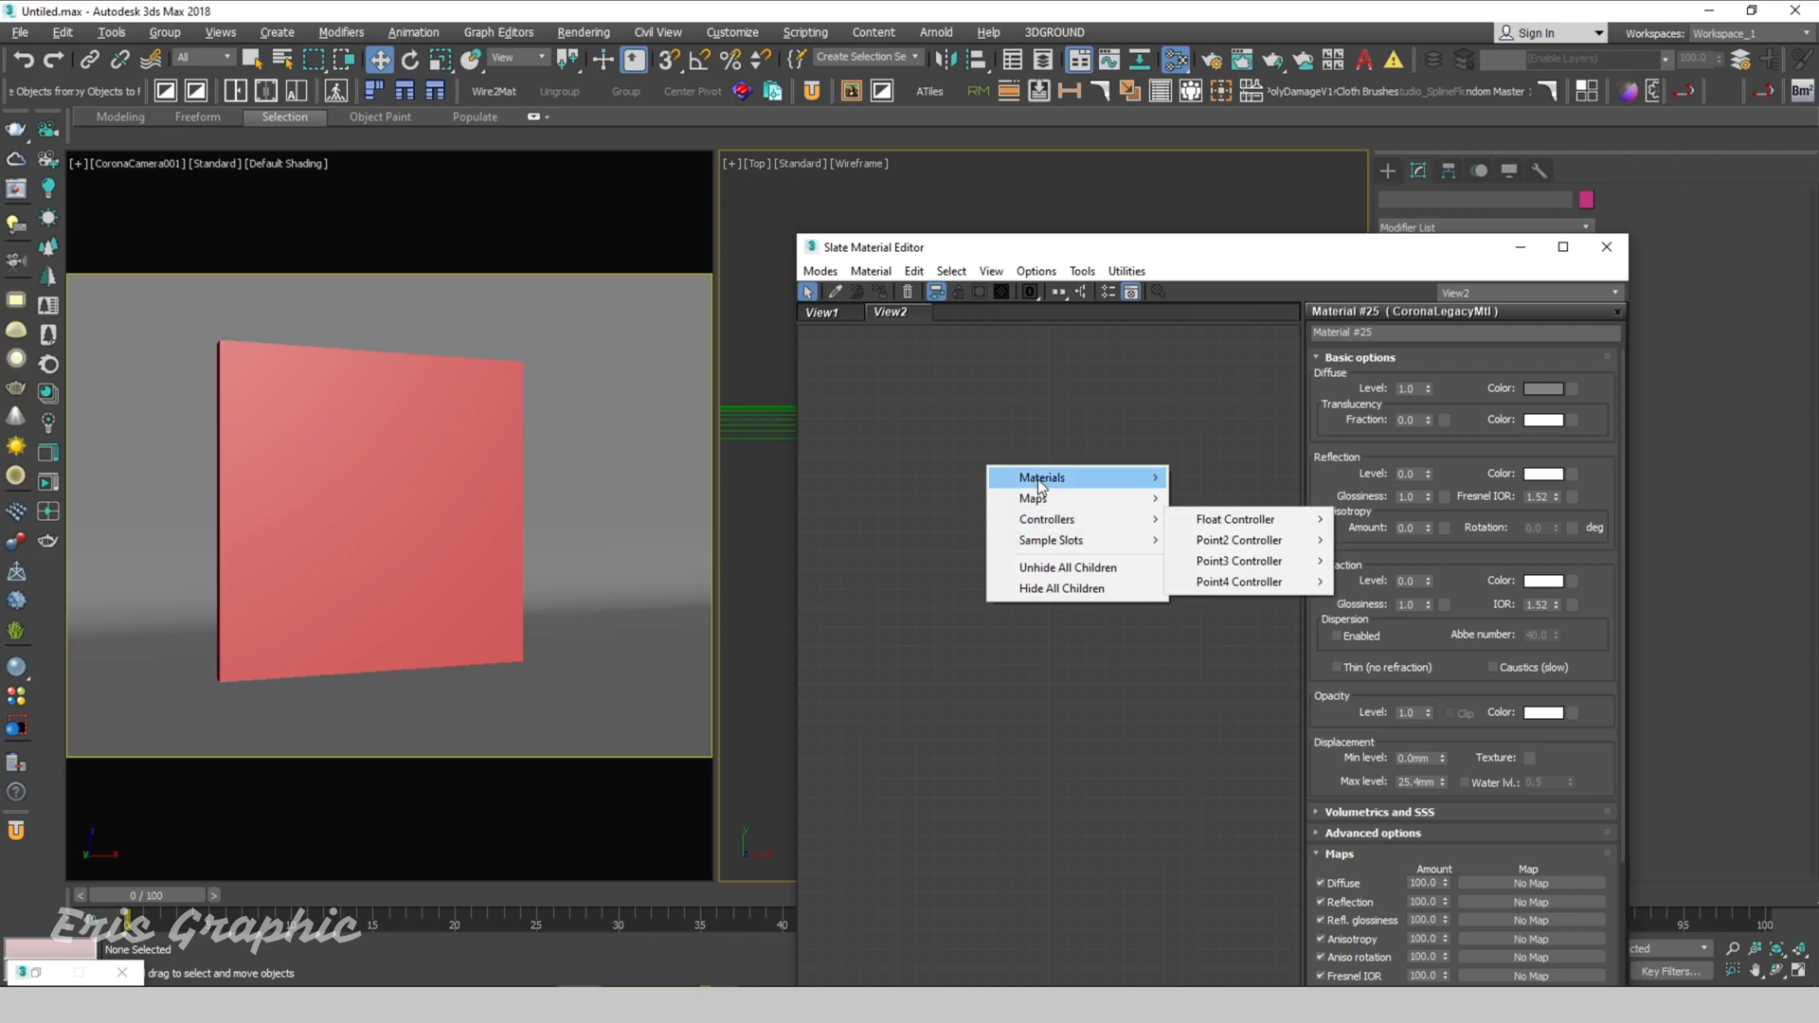
mouse_move(1205, 523)
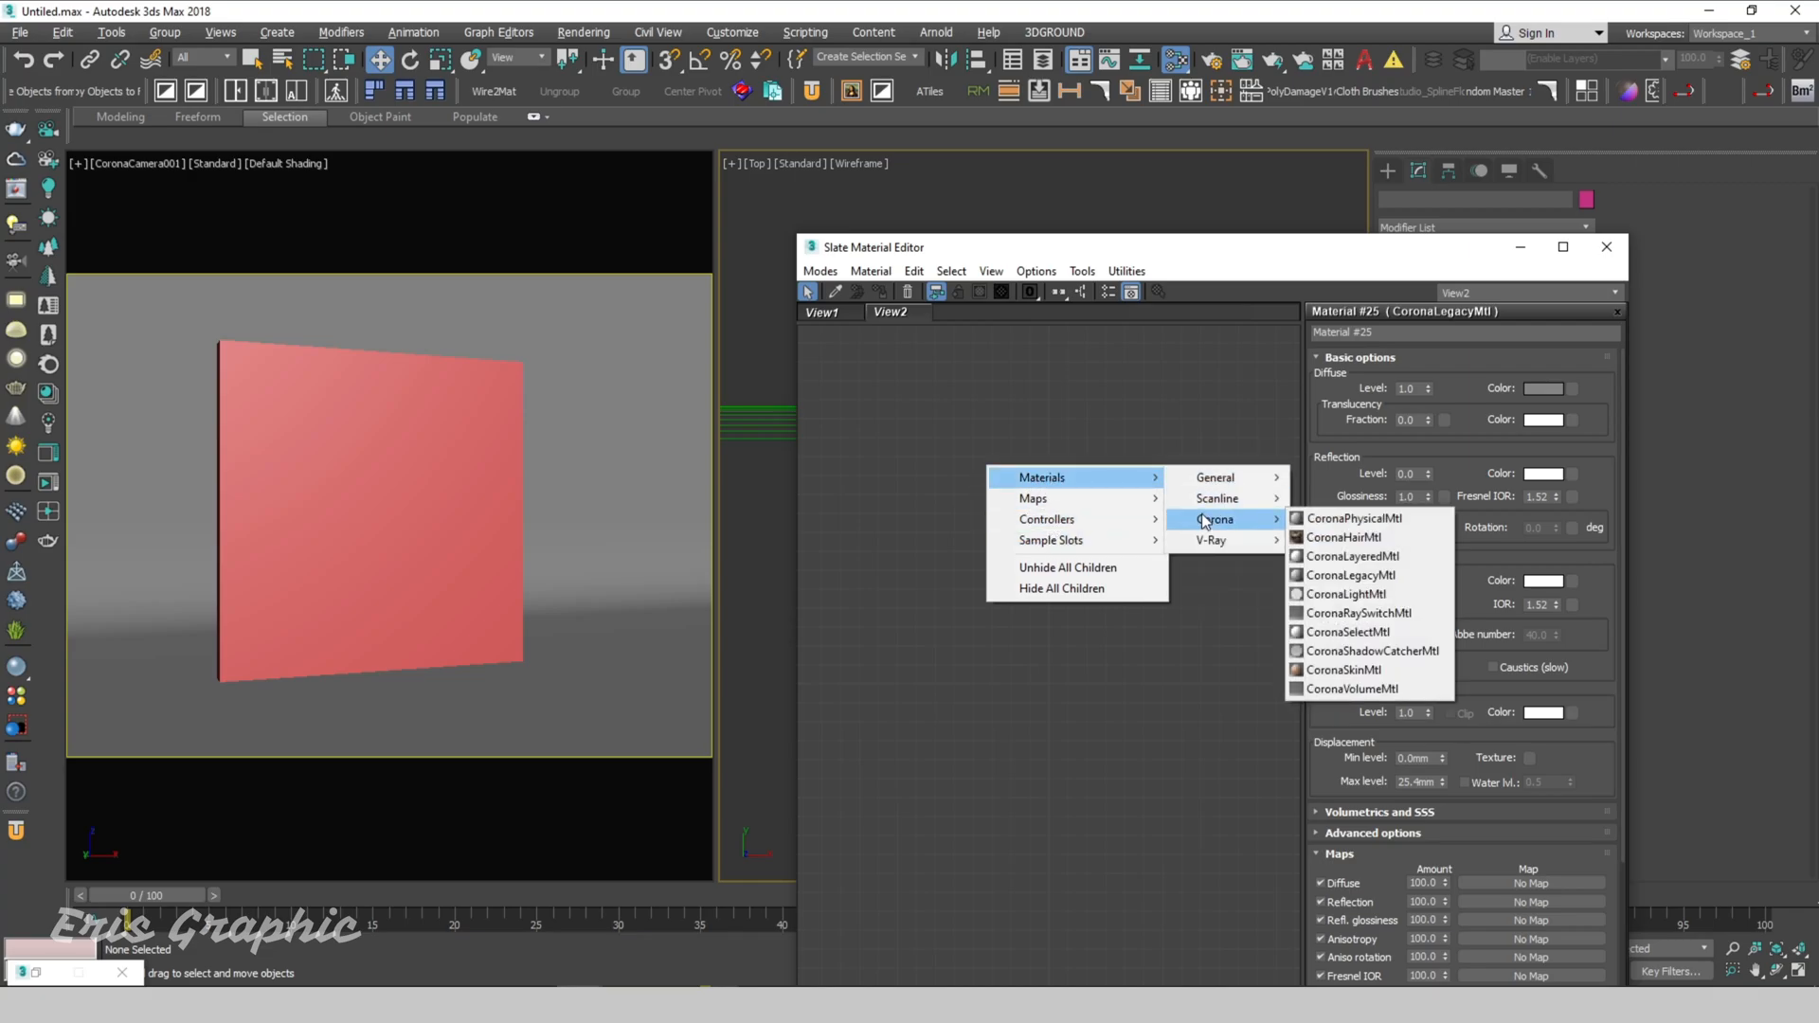
left_click(1350, 575)
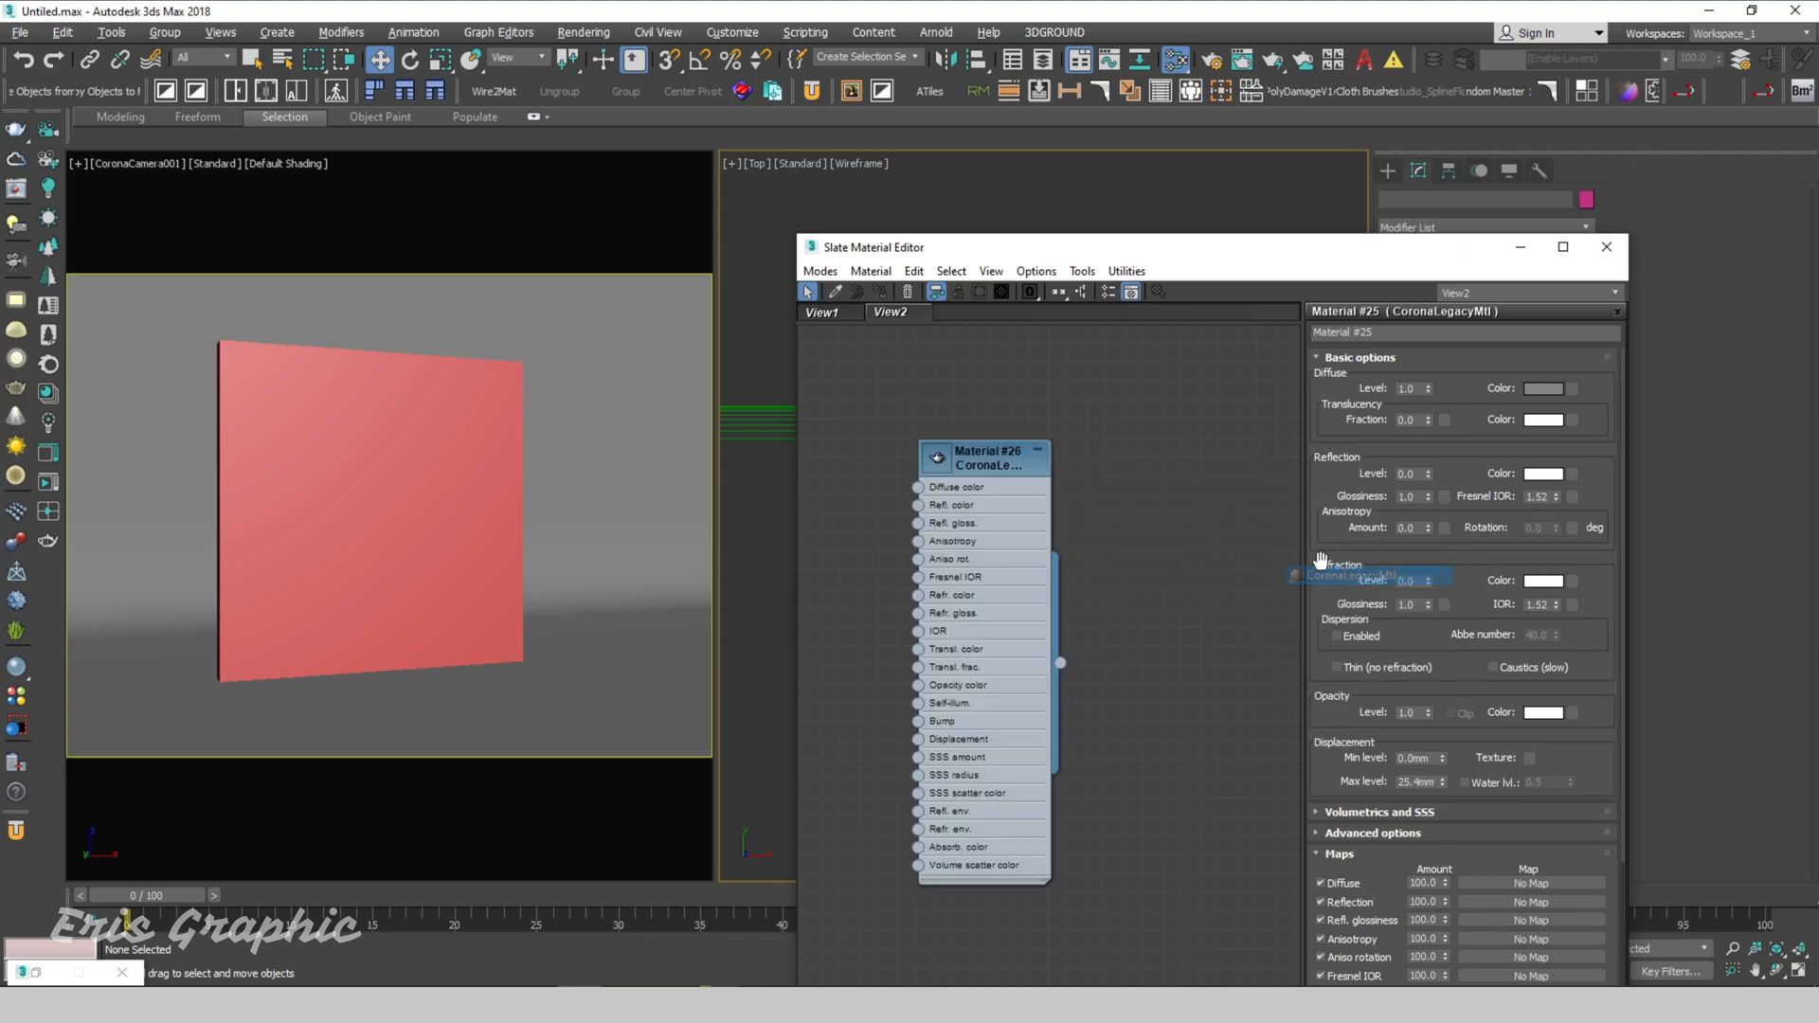
left_click_drag(983, 464, 1173, 464)
Step: Add a CoronaBitmap map that loads the brick_wall_006_diff_4k image from CORONA LAYER > MAPS > BRICK
right_click(858, 423)
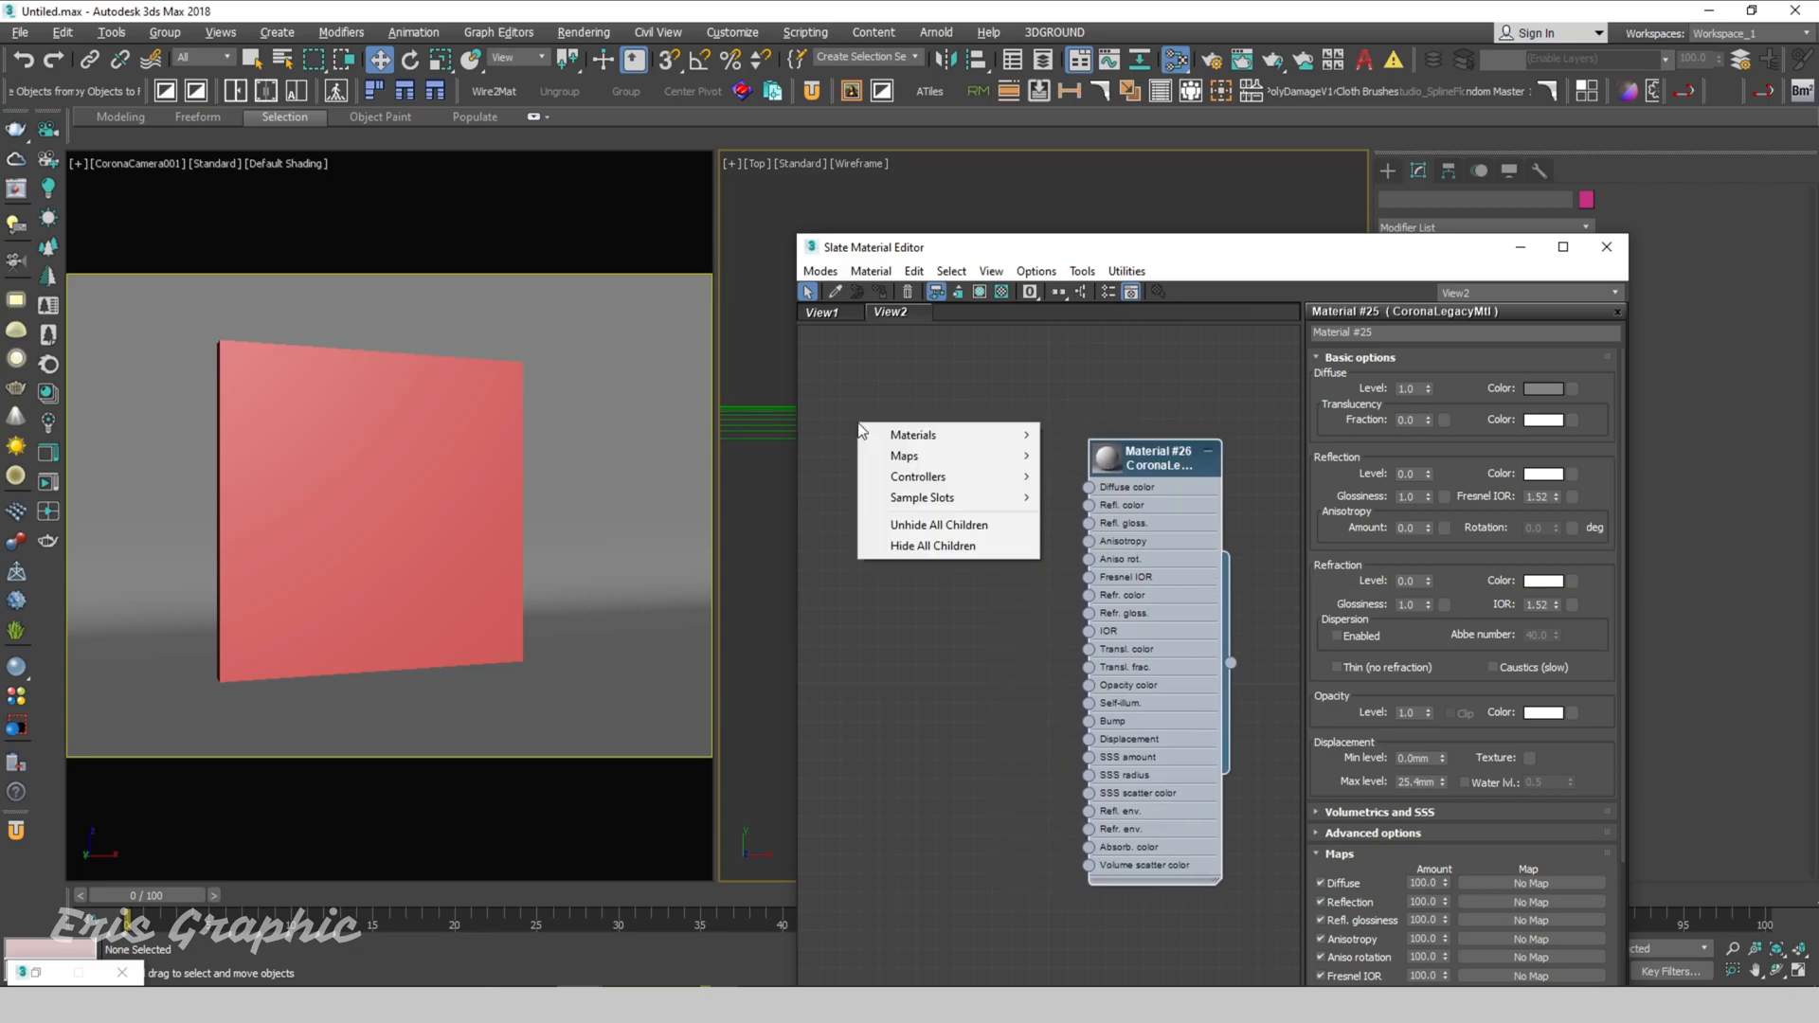
mouse_move(919, 462)
mouse_move(1114, 479)
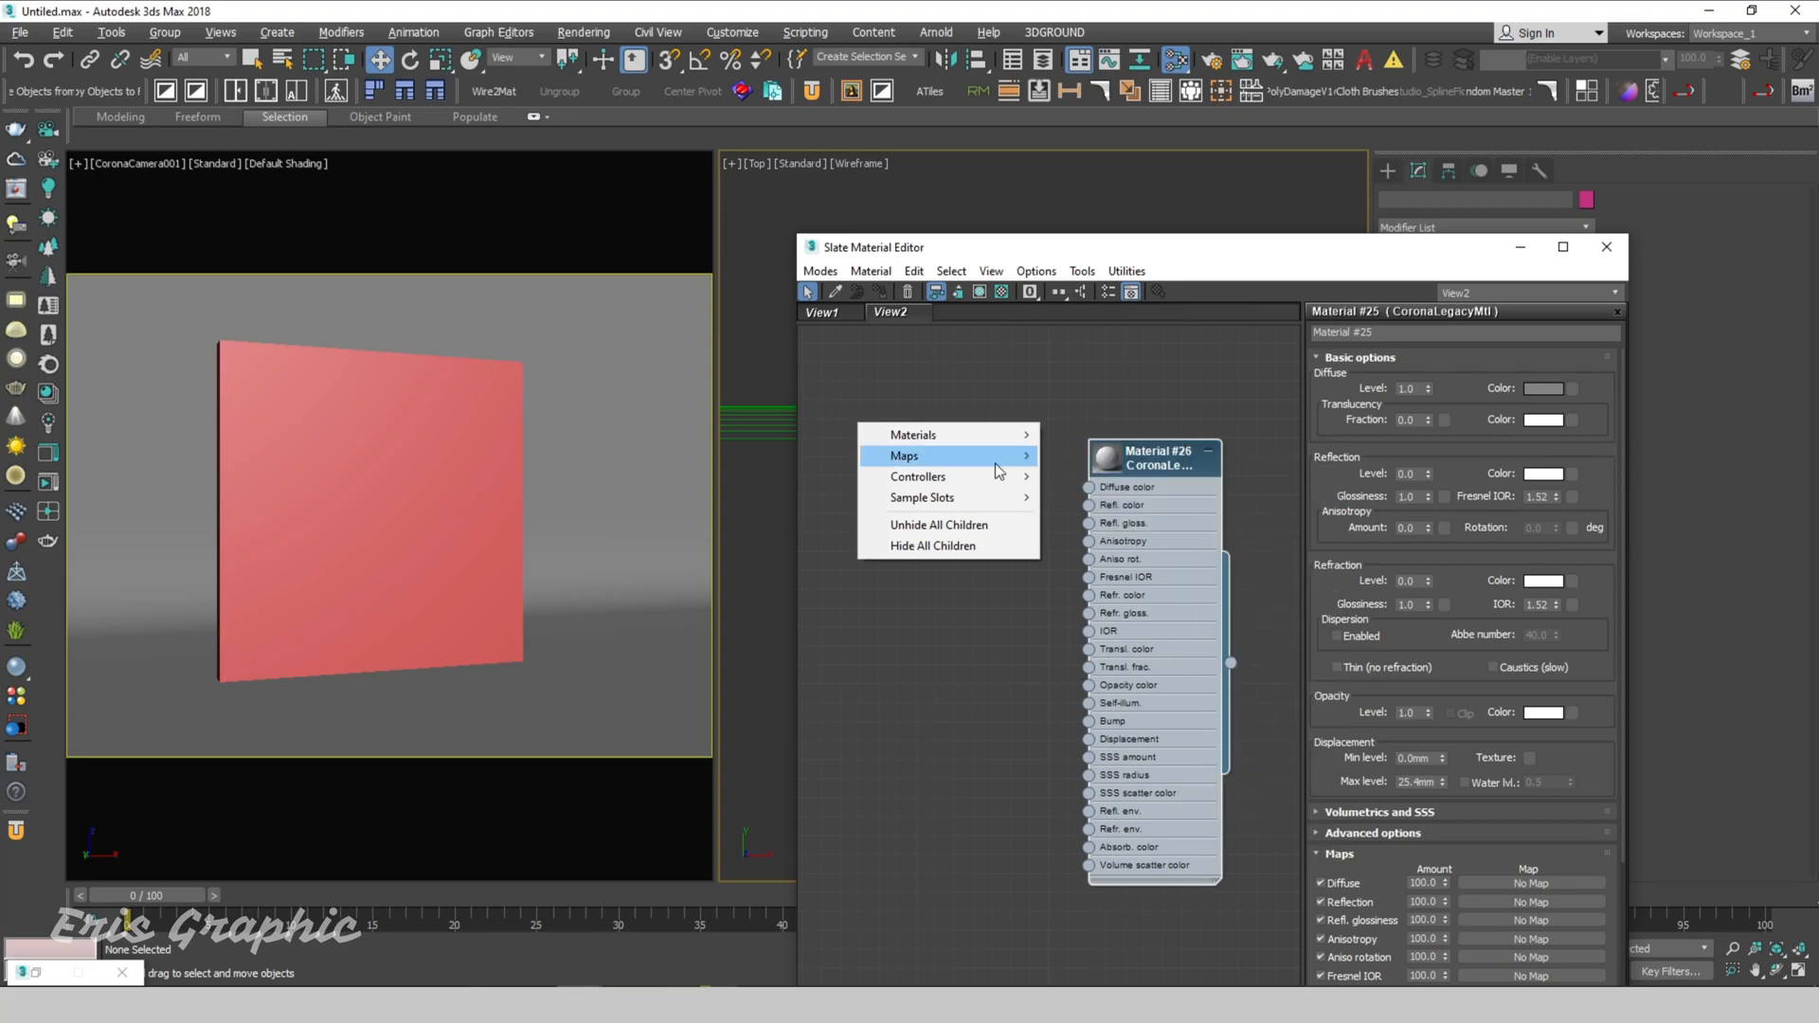
left_click(1246, 483)
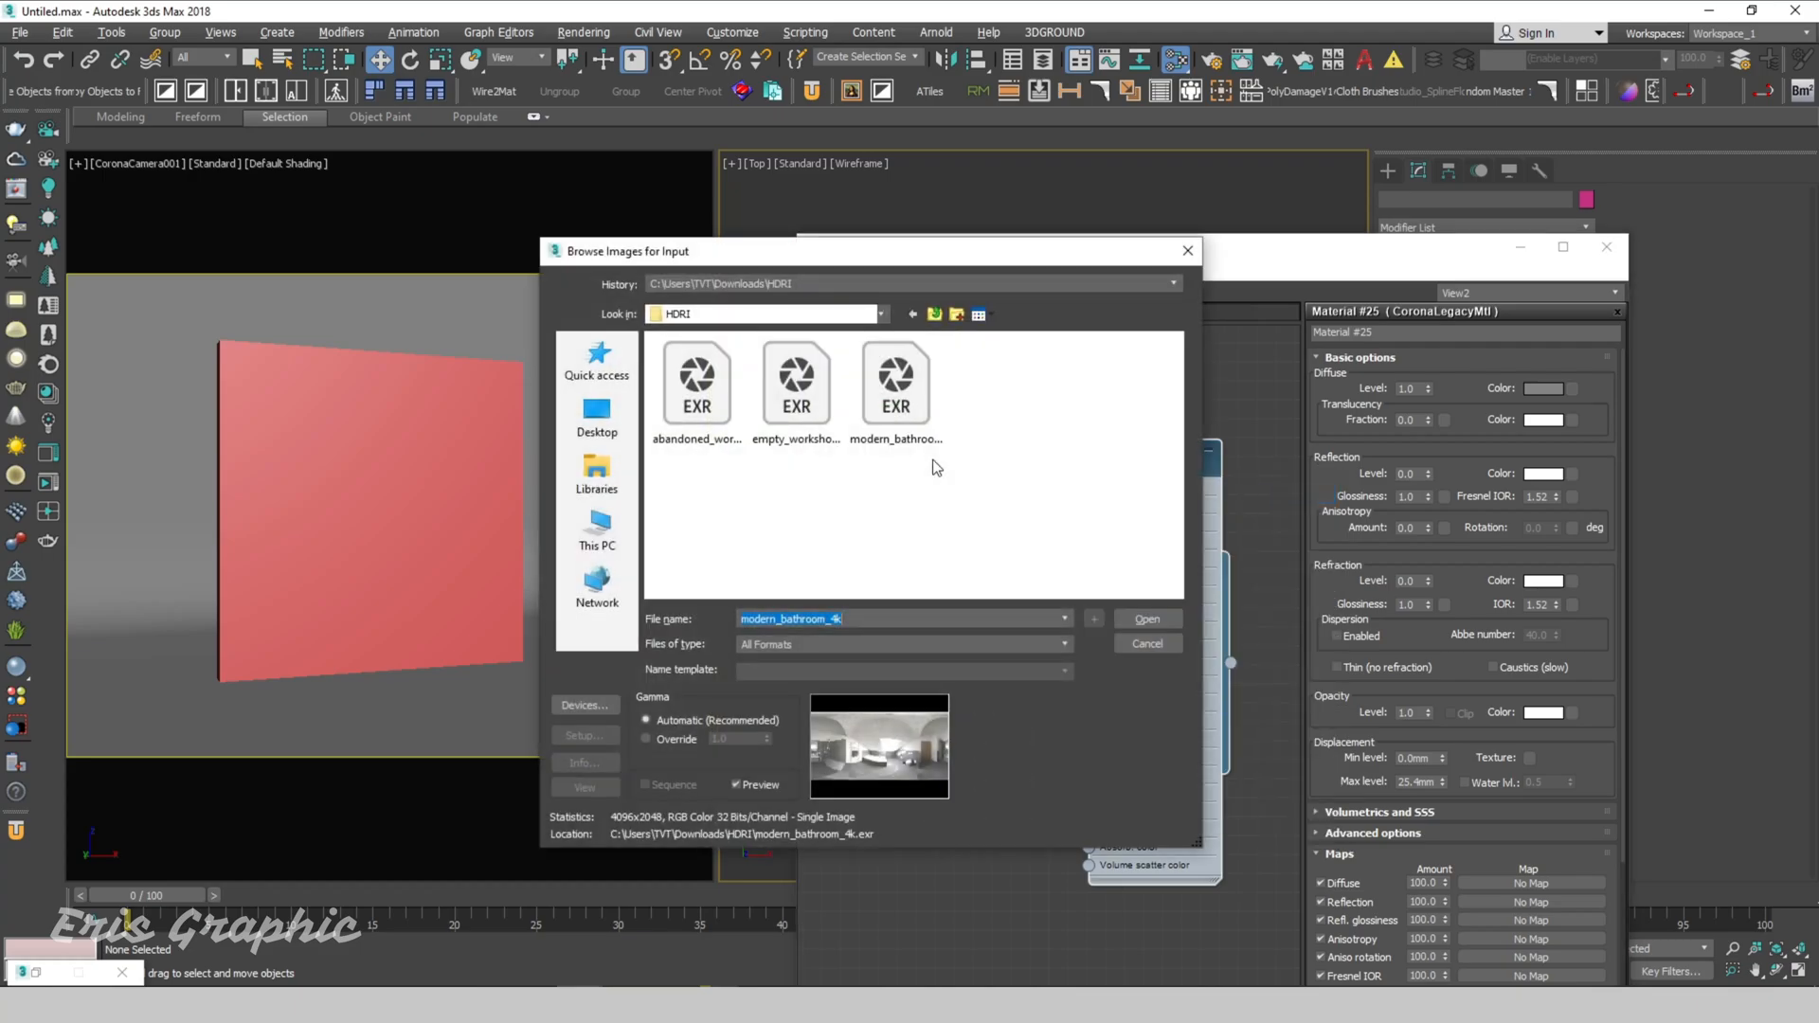
left_click(936, 316)
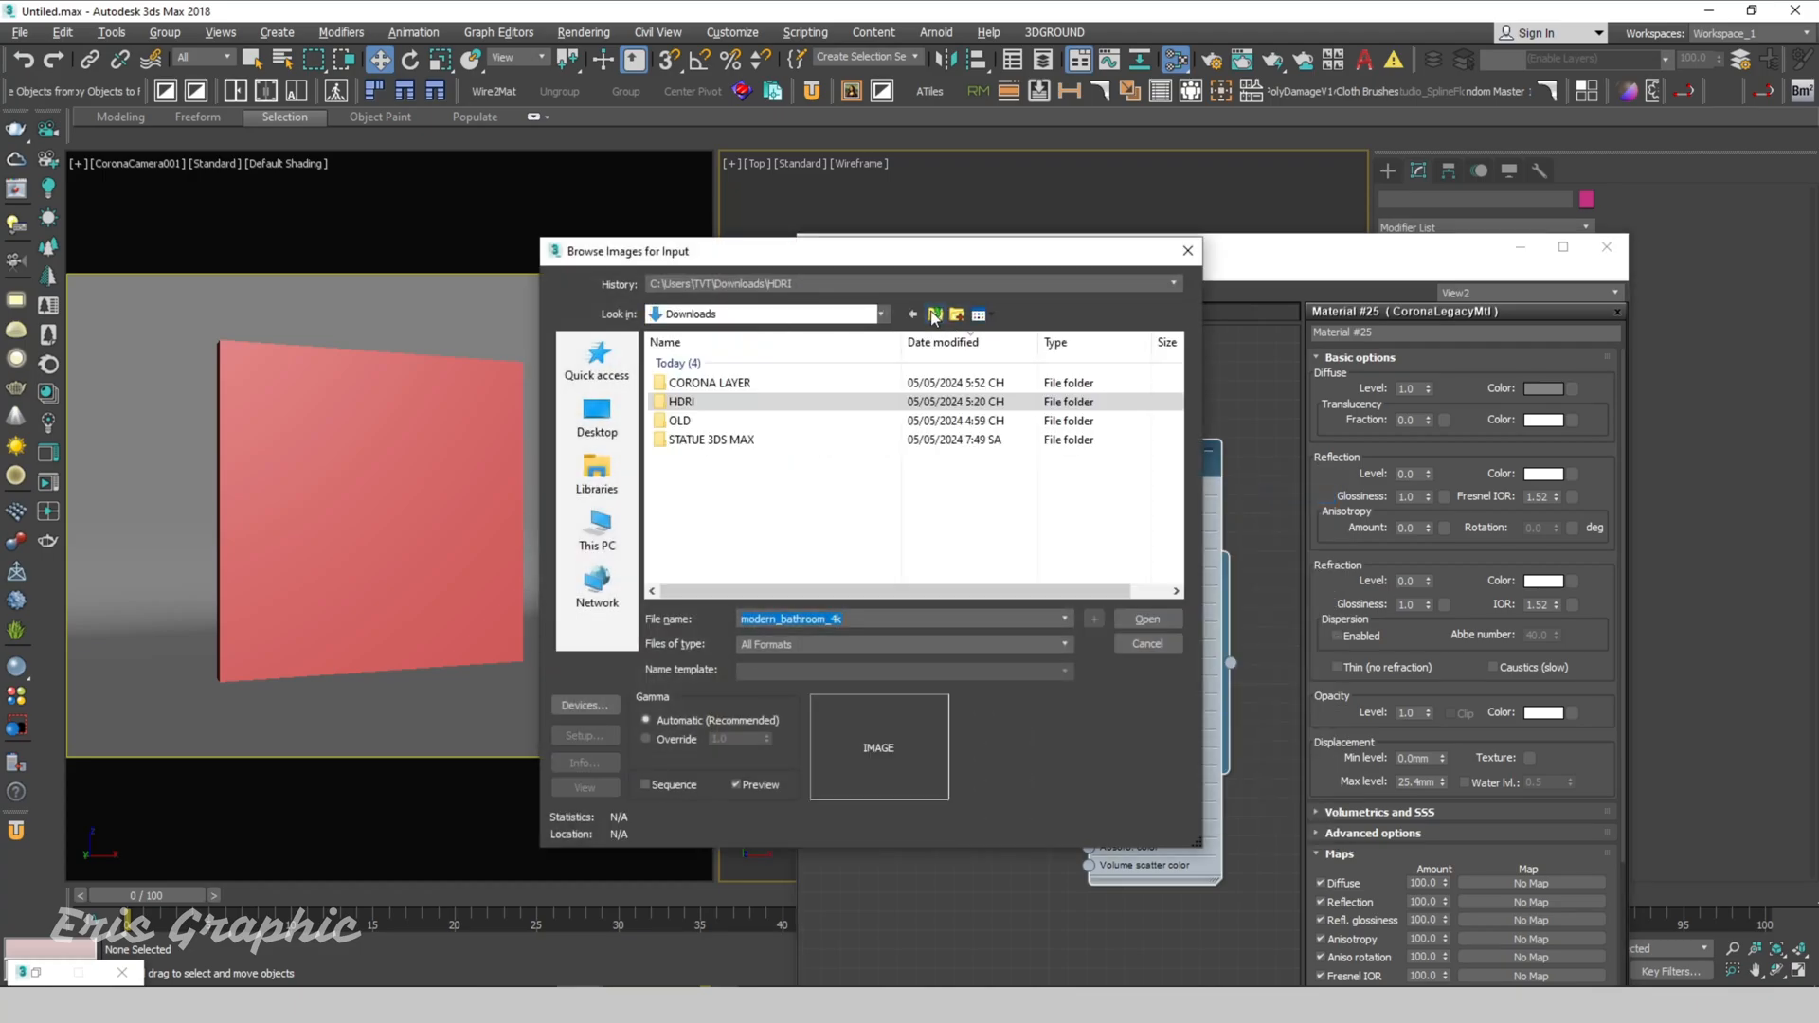
double_click(725, 388)
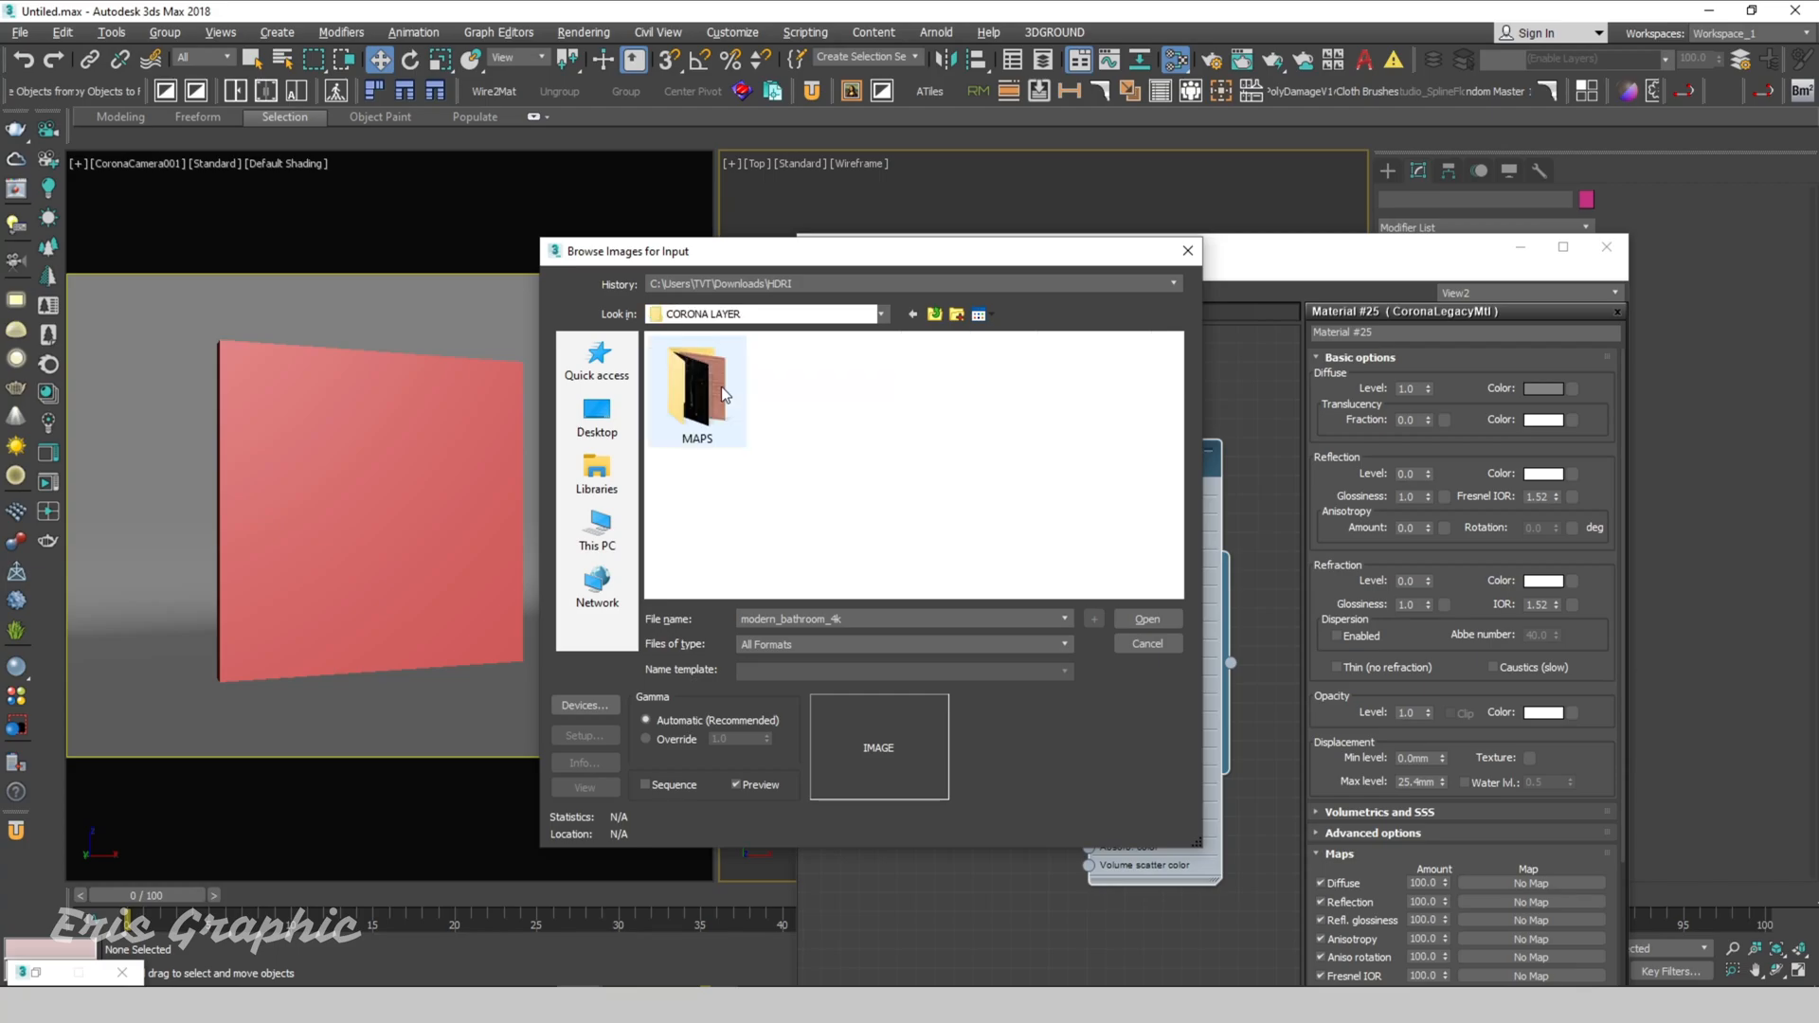
double_click(697, 406)
double_click(699, 393)
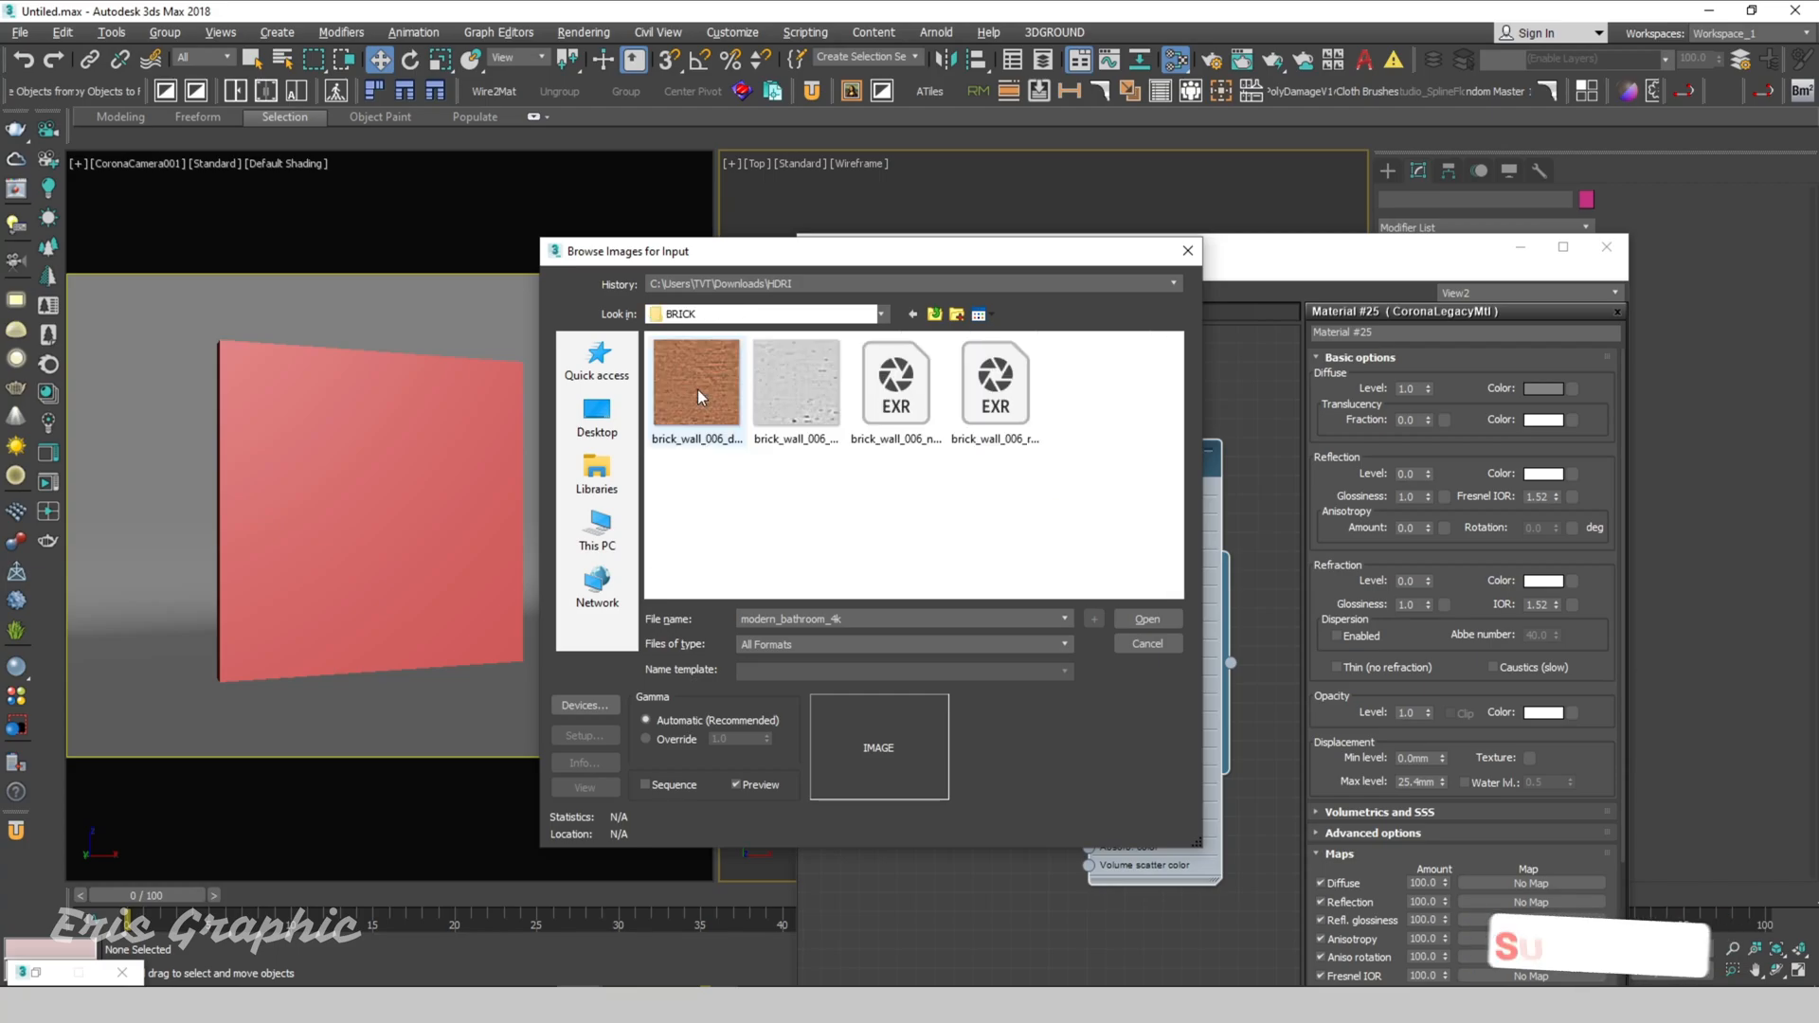
left_click(699, 393)
left_click(1147, 619)
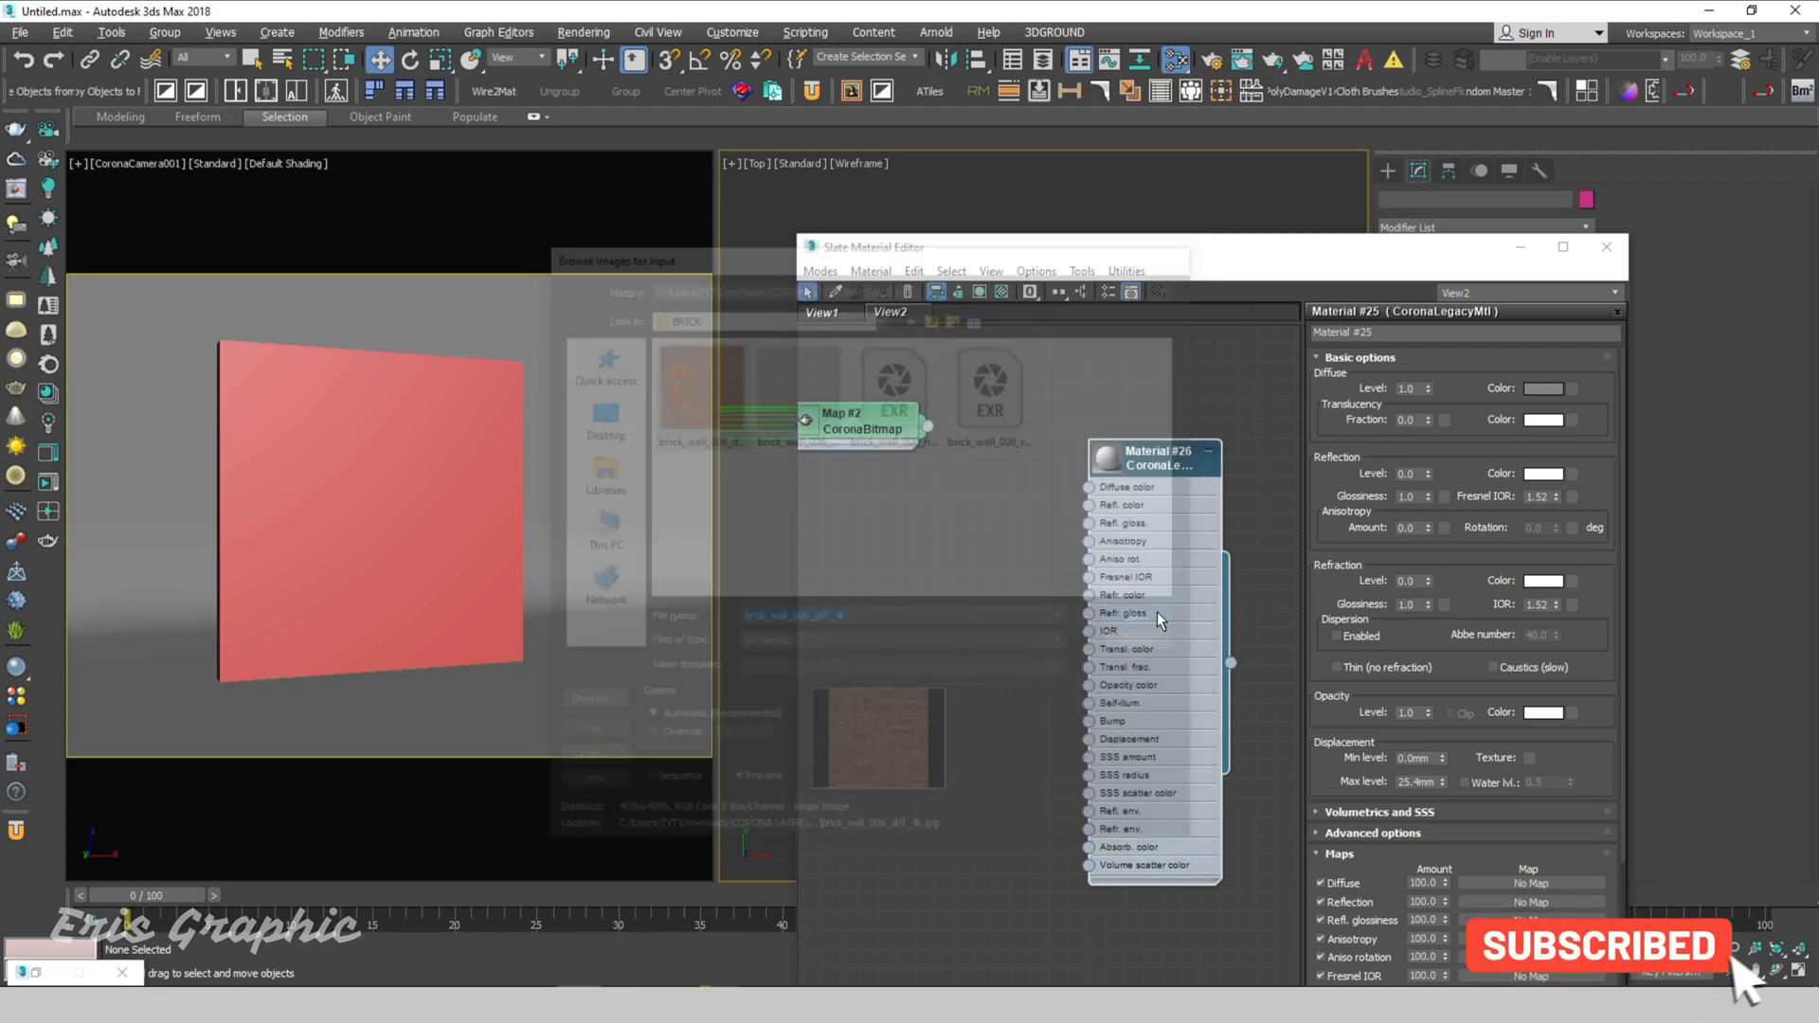
Step: Maximize the material editor and make three copies of the diffuse CoronaBitmap node beneath the original
middle_click_drag(965, 411, 1043, 439)
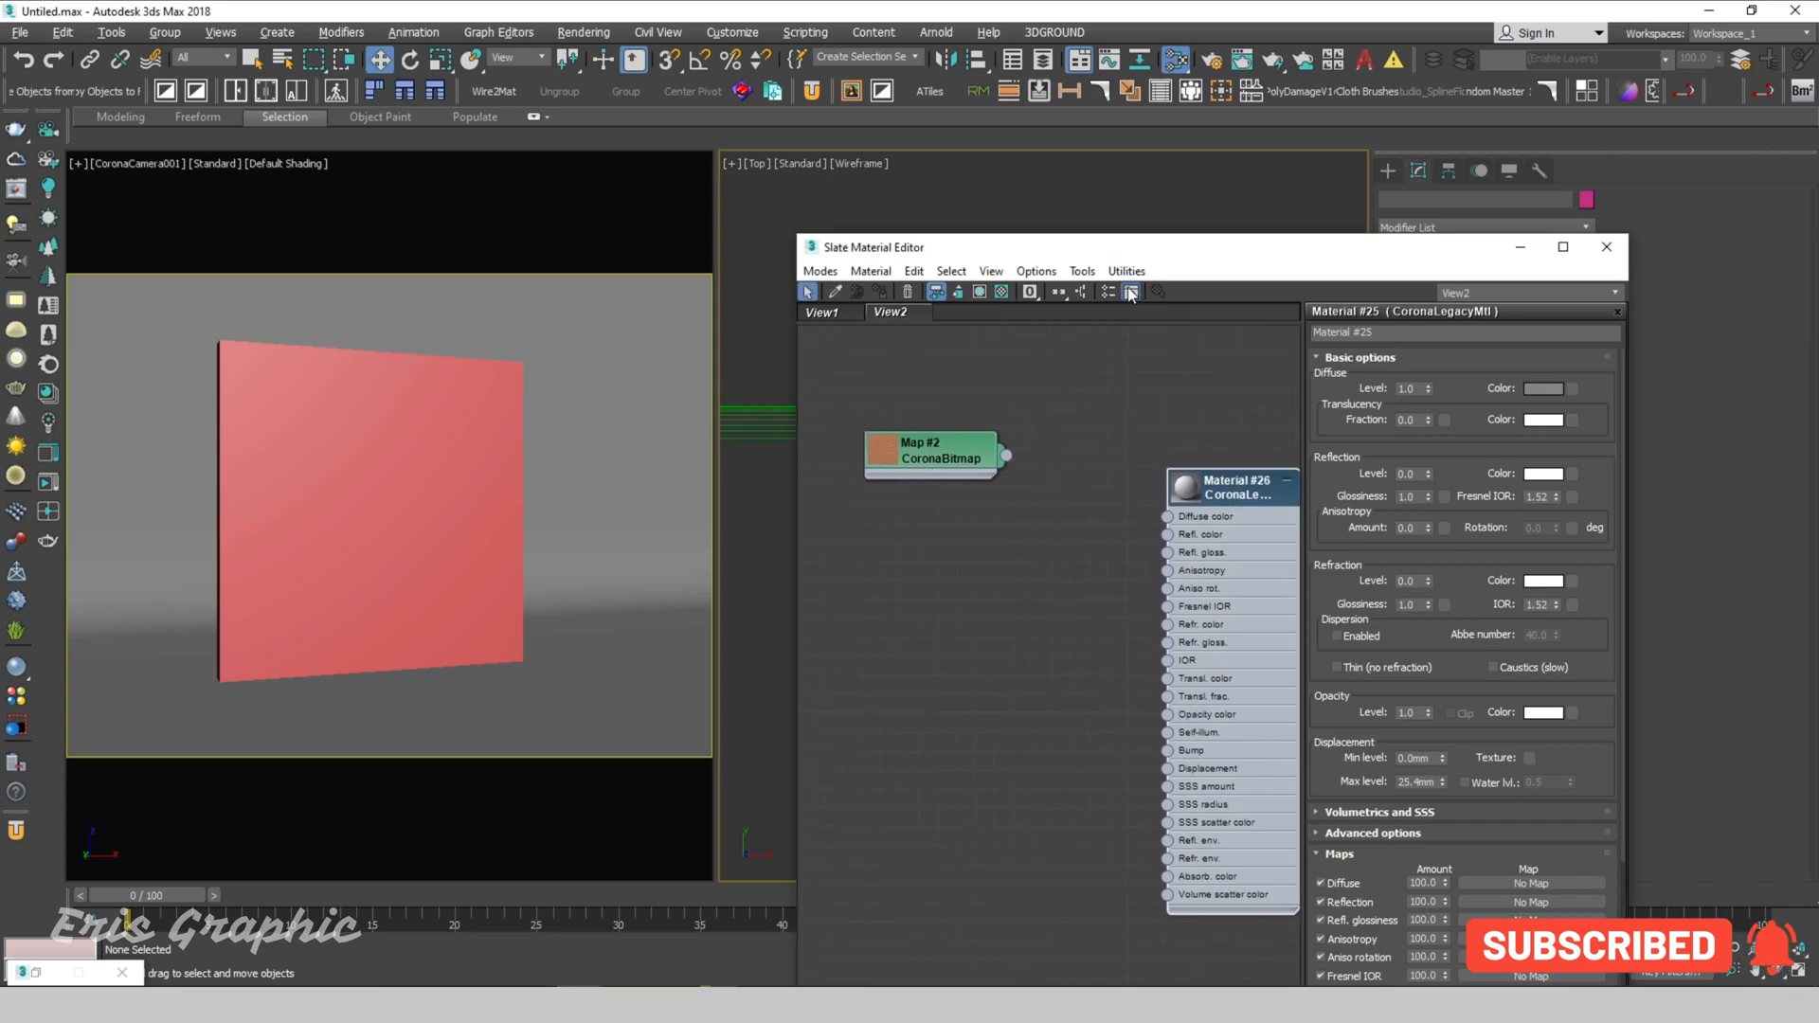
double_click(1111, 244)
middle_click_drag(739, 291, 1316, 468)
middle_click_drag(678, 392, 782, 259)
scroll(780, 260, "up", 3)
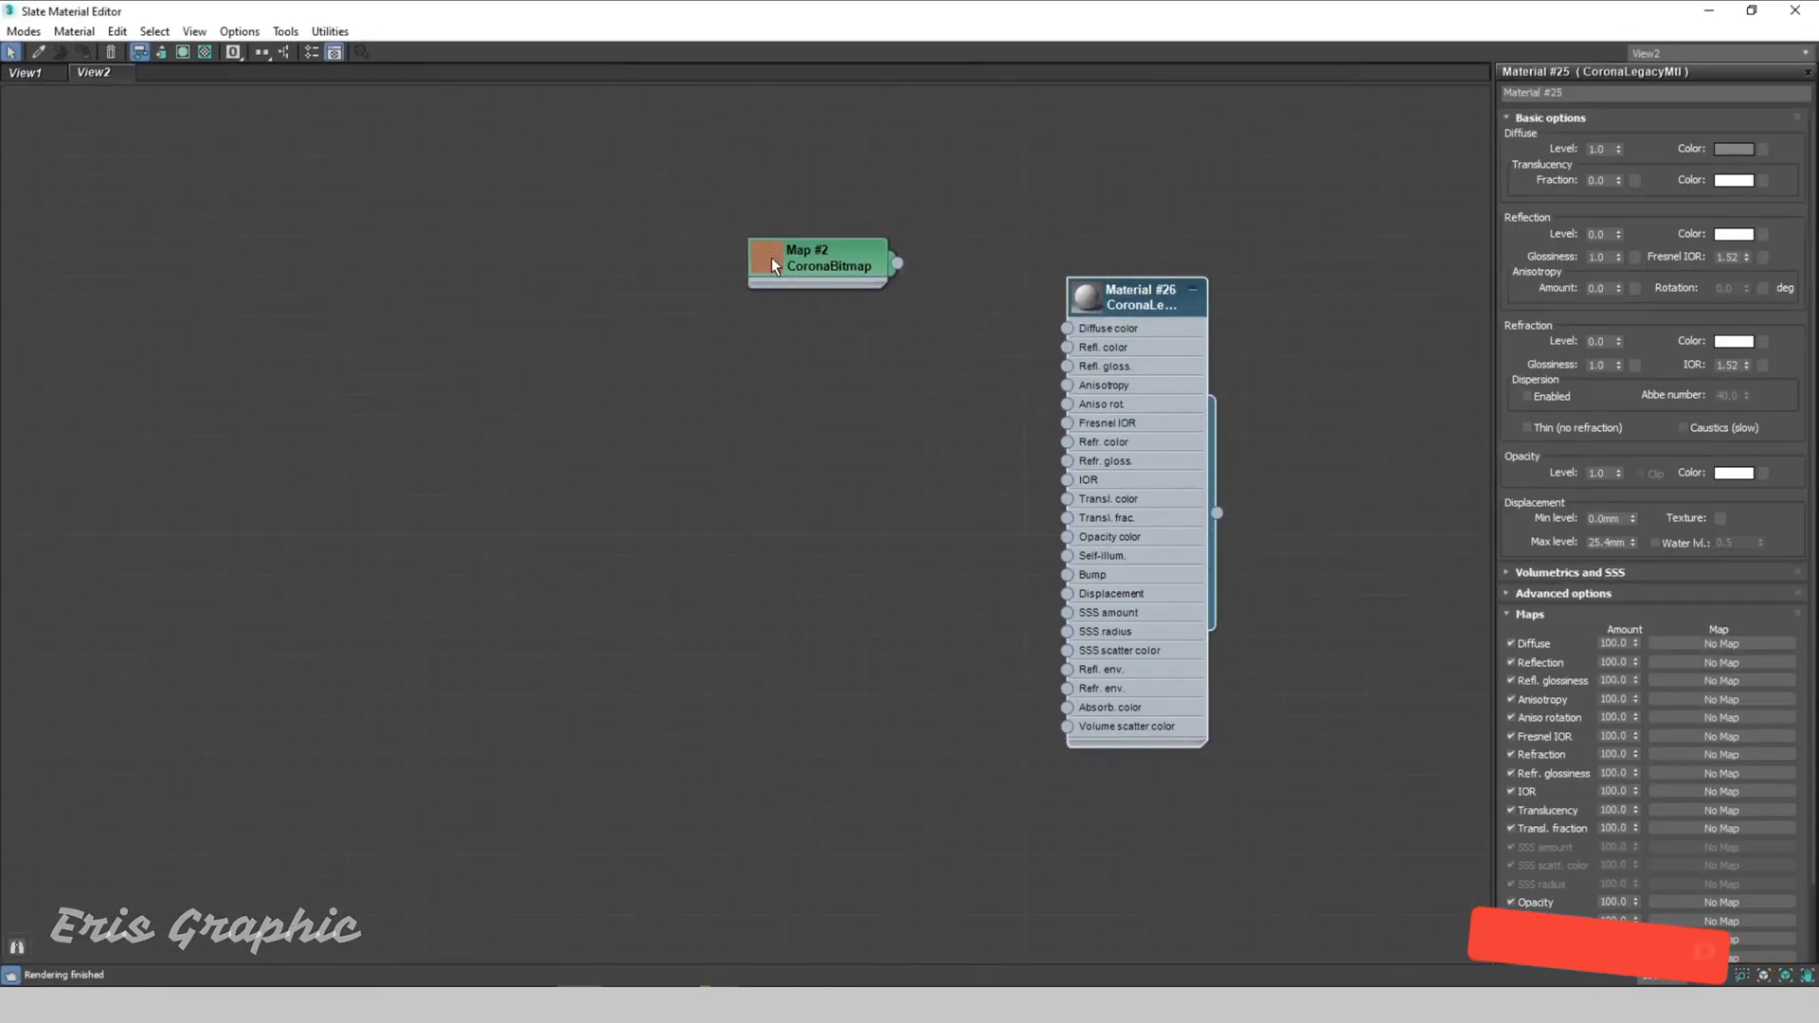
left_click(812, 251)
mouse_move(811, 251)
left_mouse_down("shift")
mouse_move(803, 366)
mouse_move(832, 363)
mouse_move(816, 459)
mouse_move(841, 498)
mouse_move(837, 652)
left_mouse_up("shift")
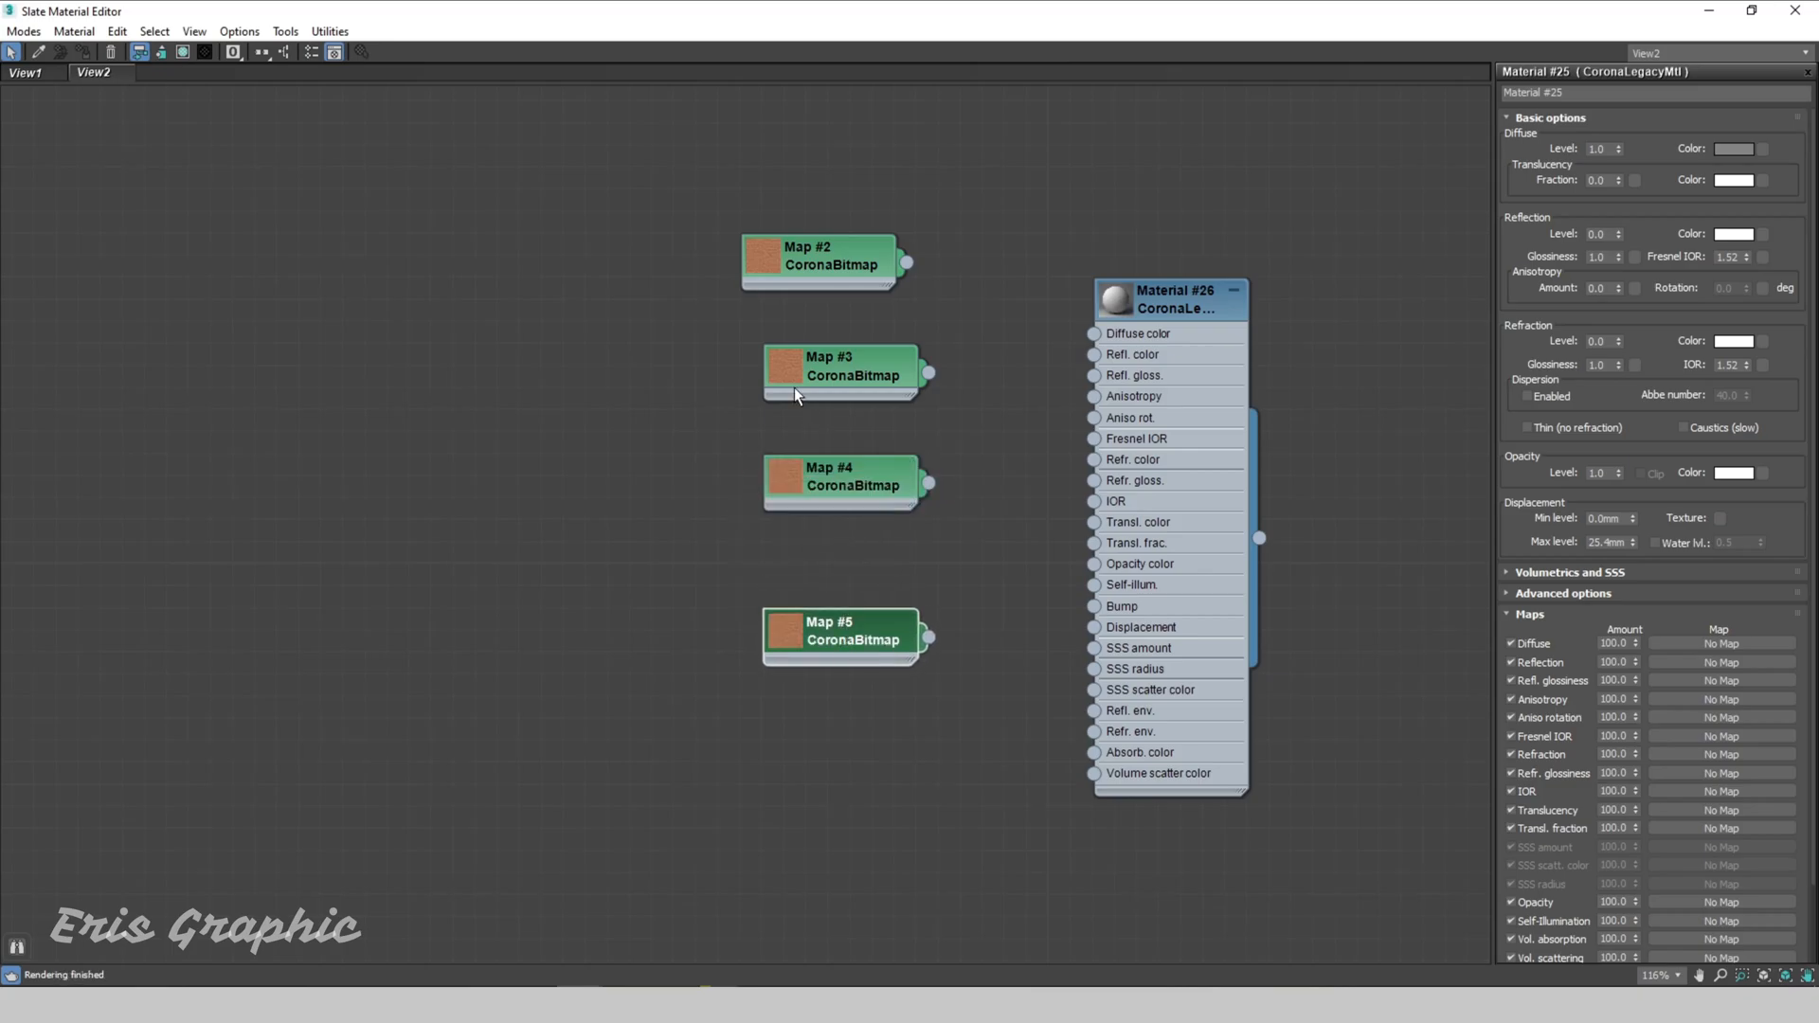
Step: Load brick_wall_006_rough_4k.exr into the first bitmap copy, Map #3, and shift its node slightly left
left_click(848, 375)
double_click(849, 375)
left_click(1622, 436)
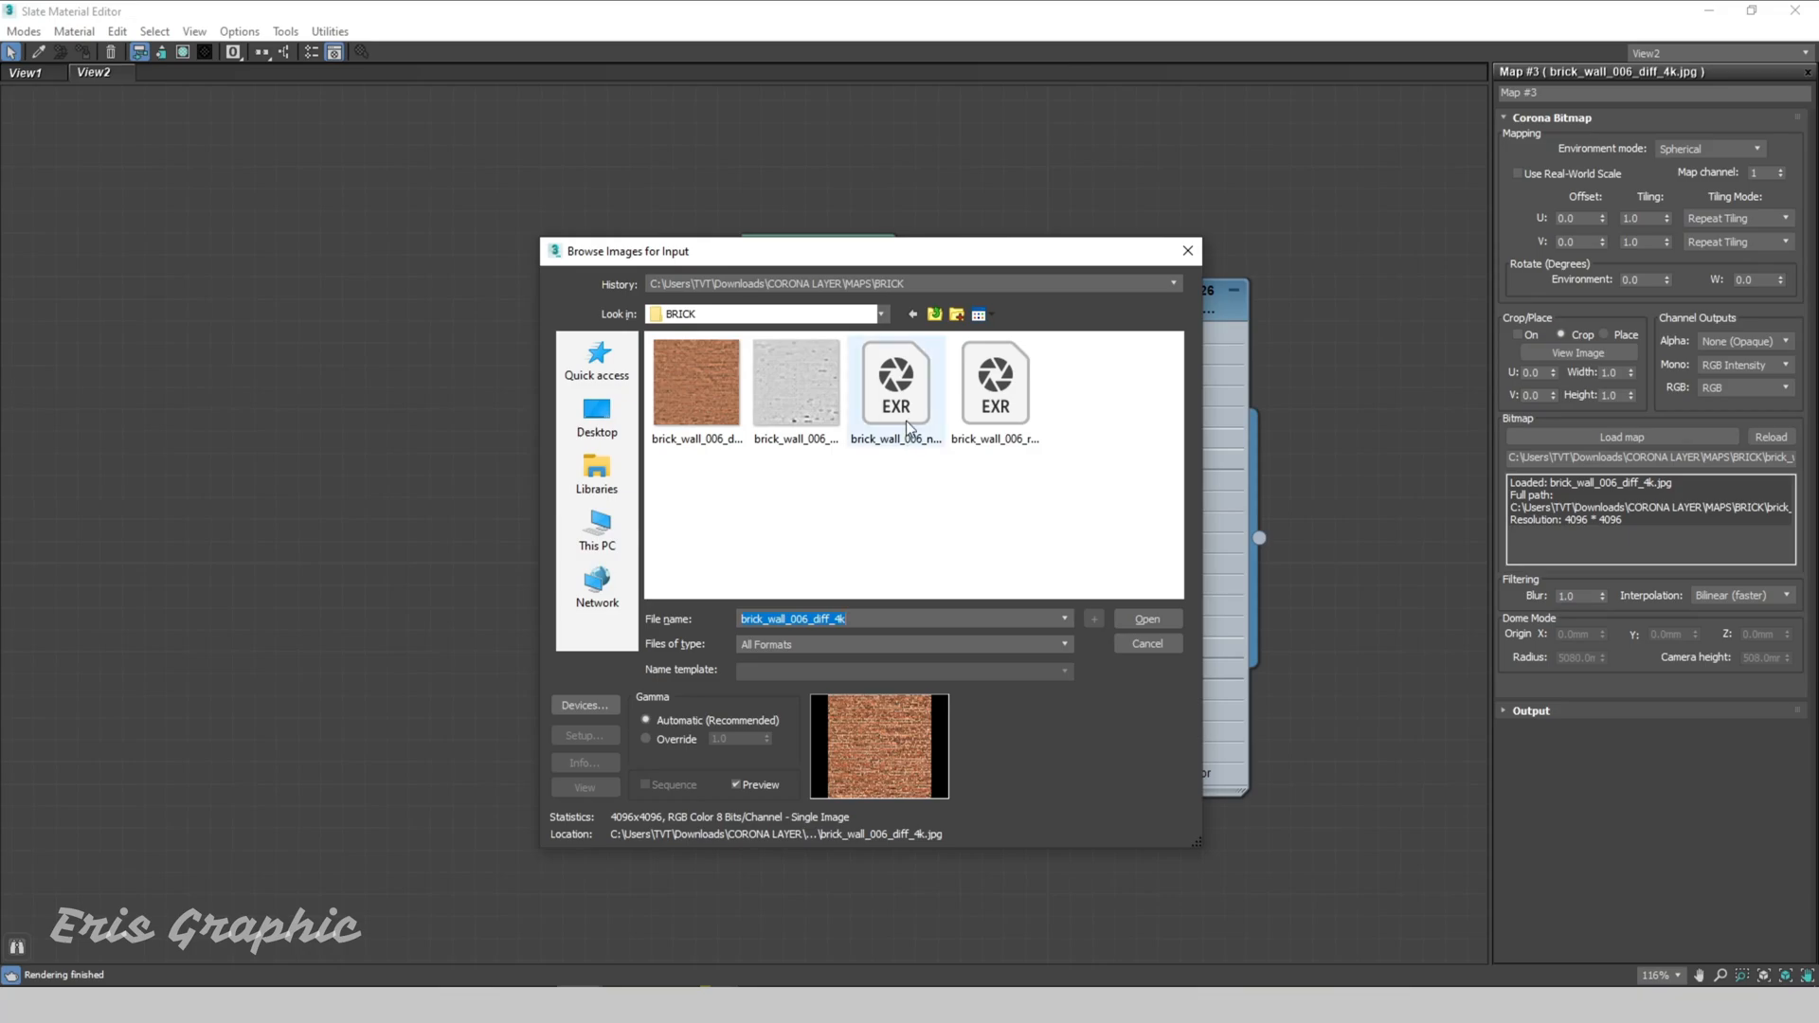
left_click(993, 388)
left_click(1148, 619)
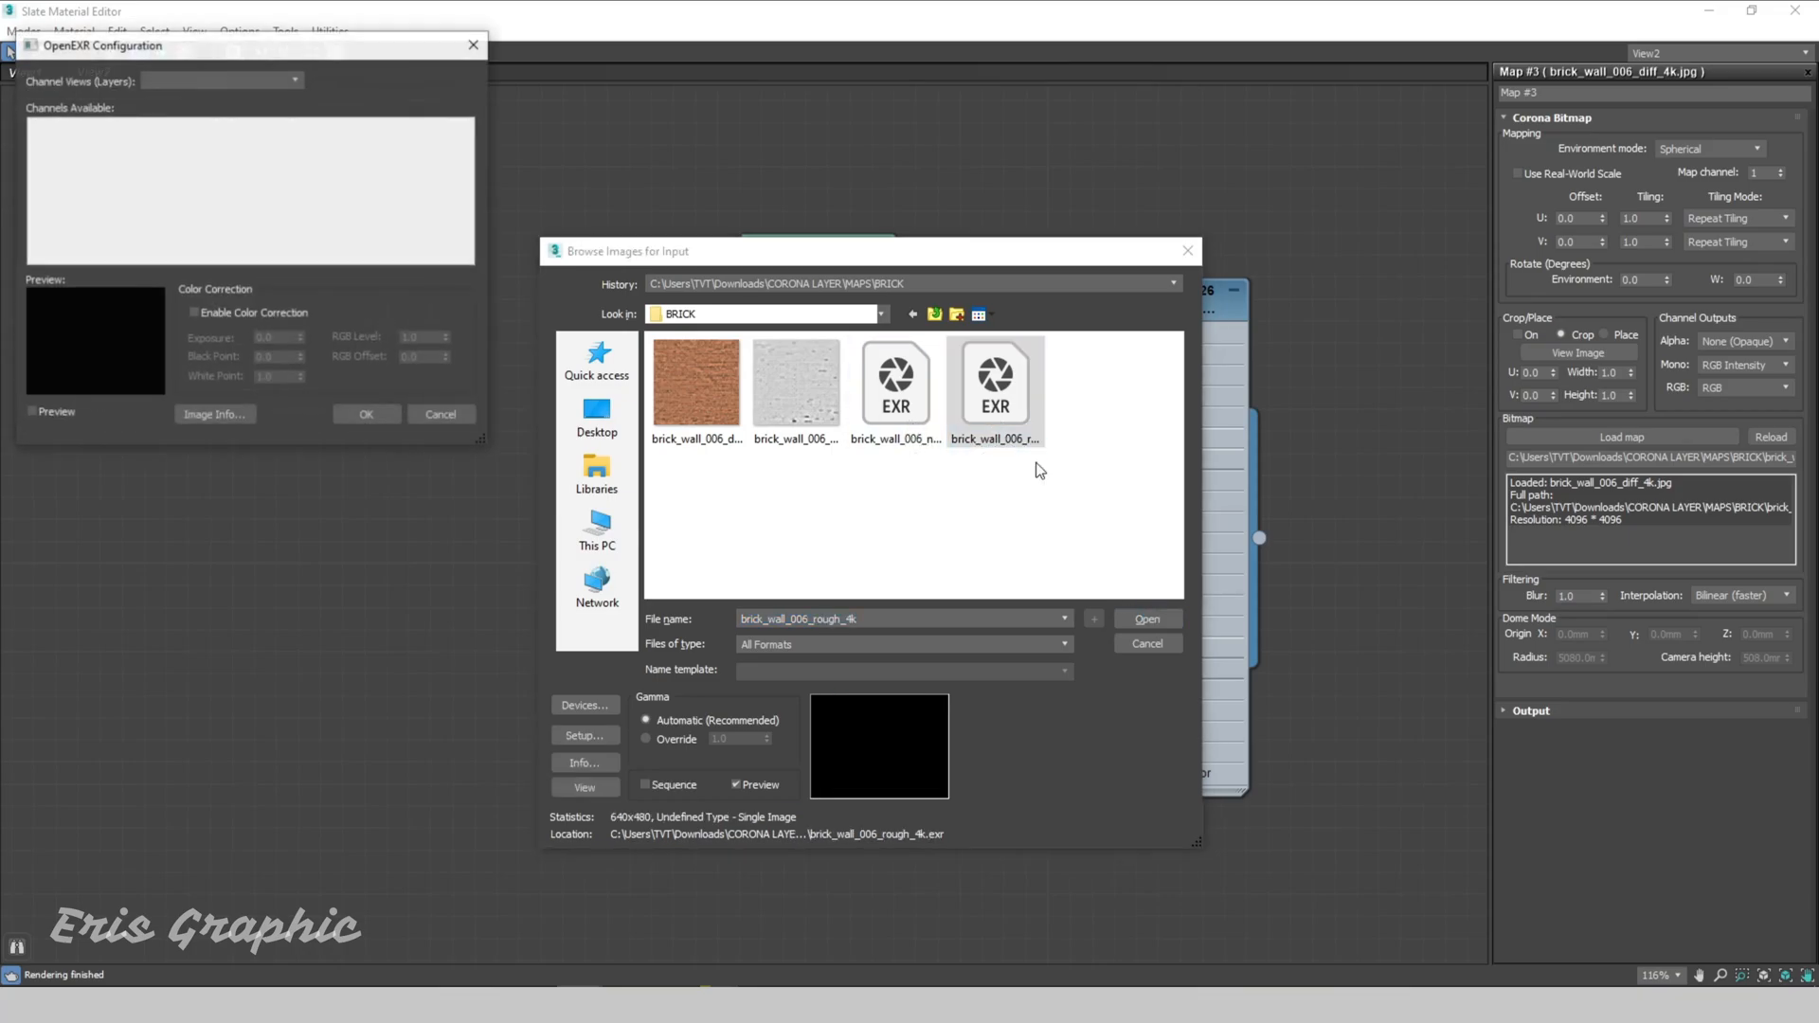
left_click(358, 411)
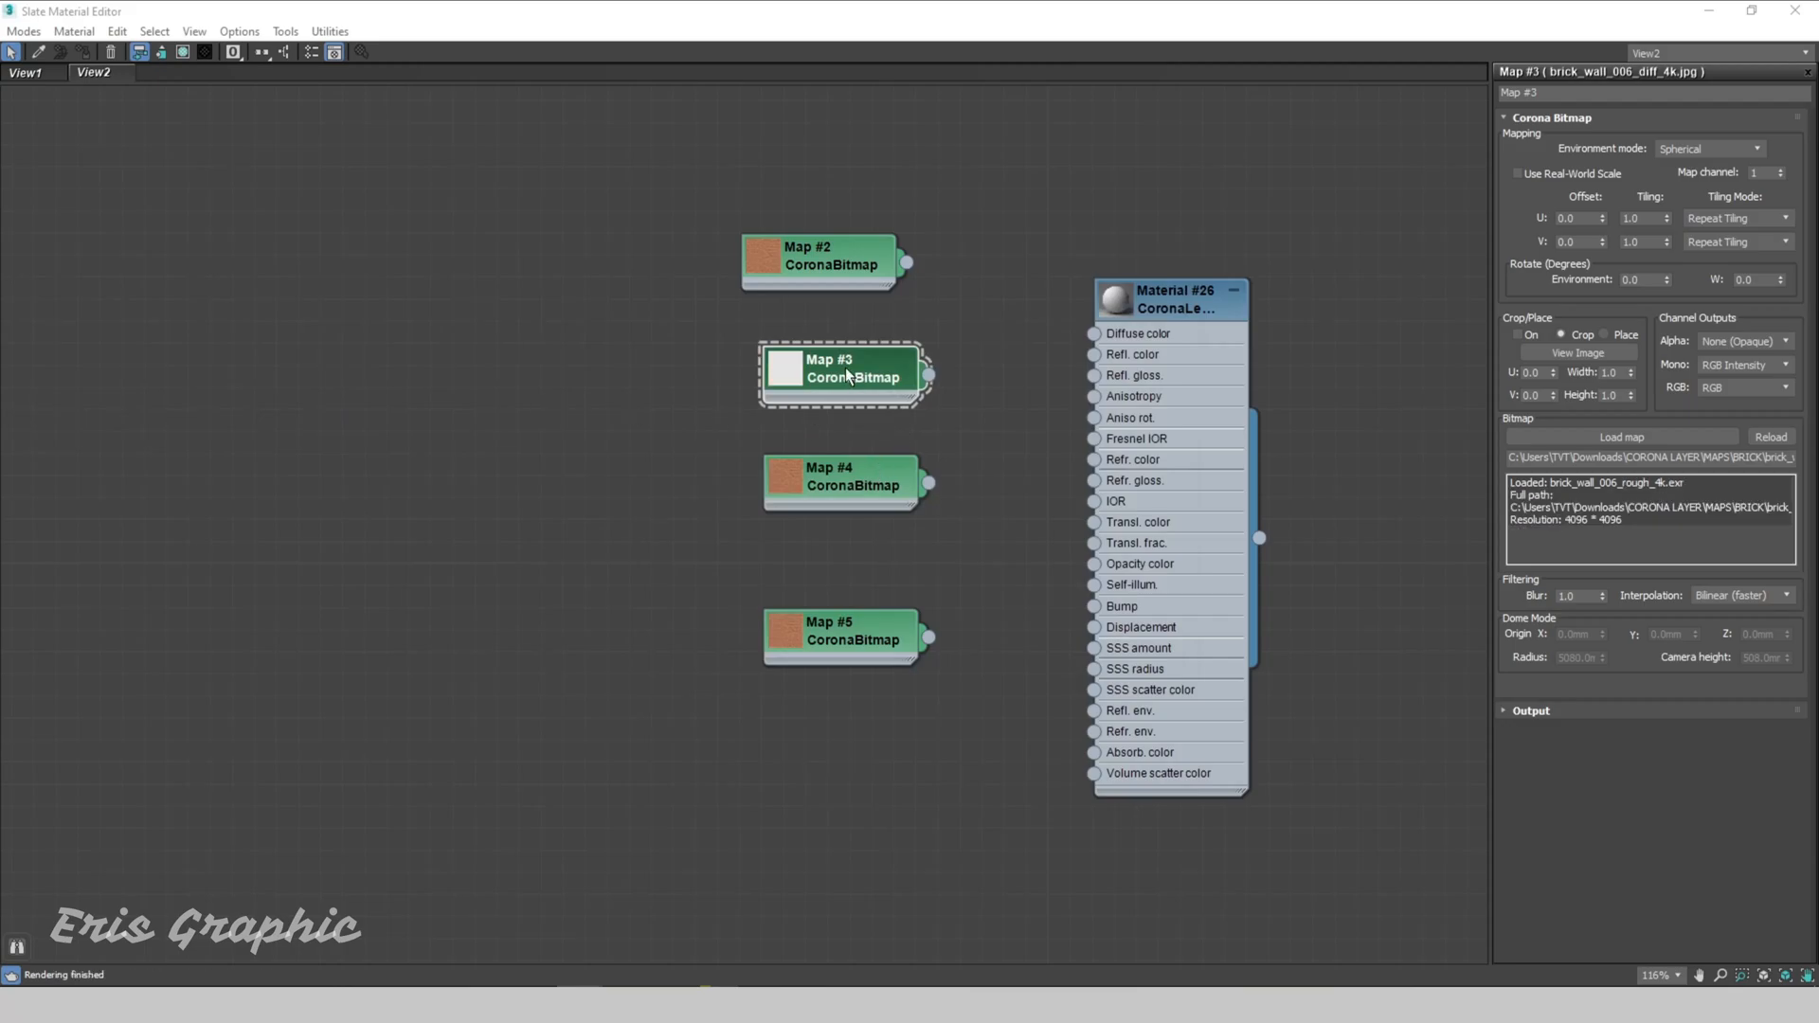
left_click_drag(848, 375, 807, 377)
Step: Load brick_wall_006_nor_gl_4k.exr into the second bitmap copy, Map #4, and move its node further left
left_click(825, 474)
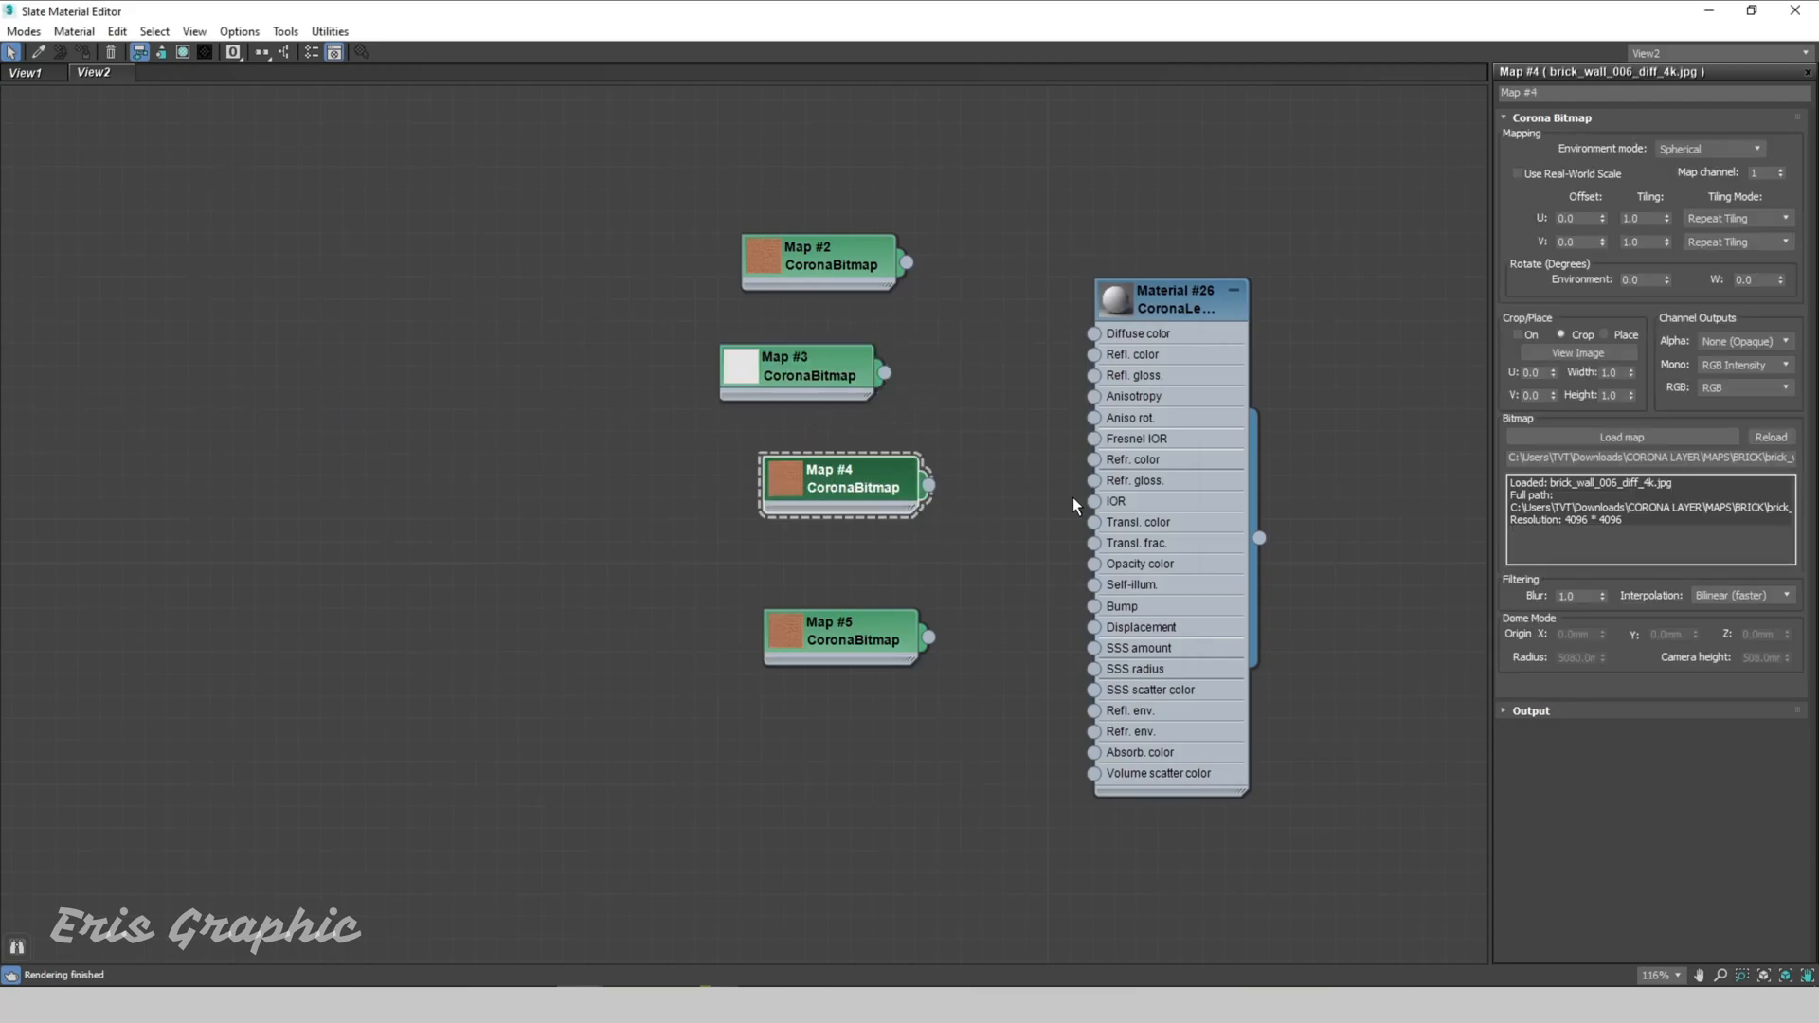
left_click(1621, 437)
left_click(898, 417)
left_click(1147, 618)
left_click(388, 417)
left_click_drag(775, 500, 710, 476)
Step: Load brick_wall_006_disp_4k.png into the last bitmap copy, Map #5
left_click(857, 633)
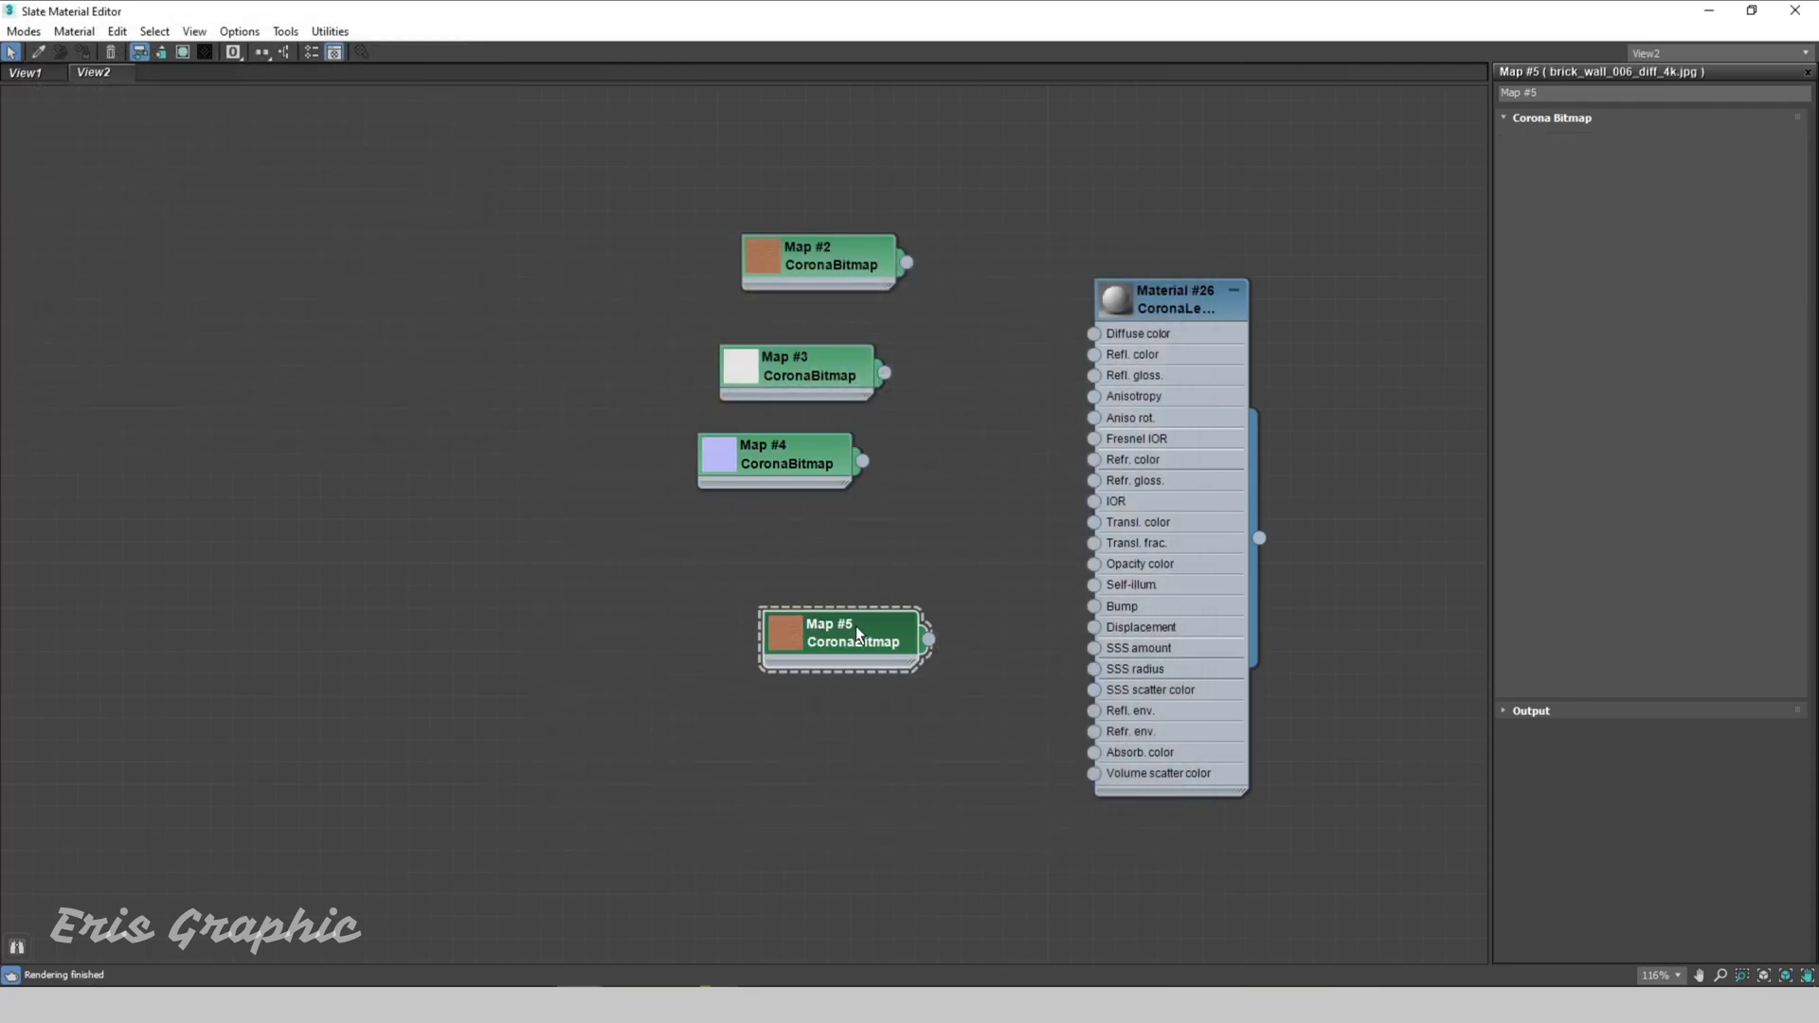
left_click(1622, 437)
left_click(795, 383)
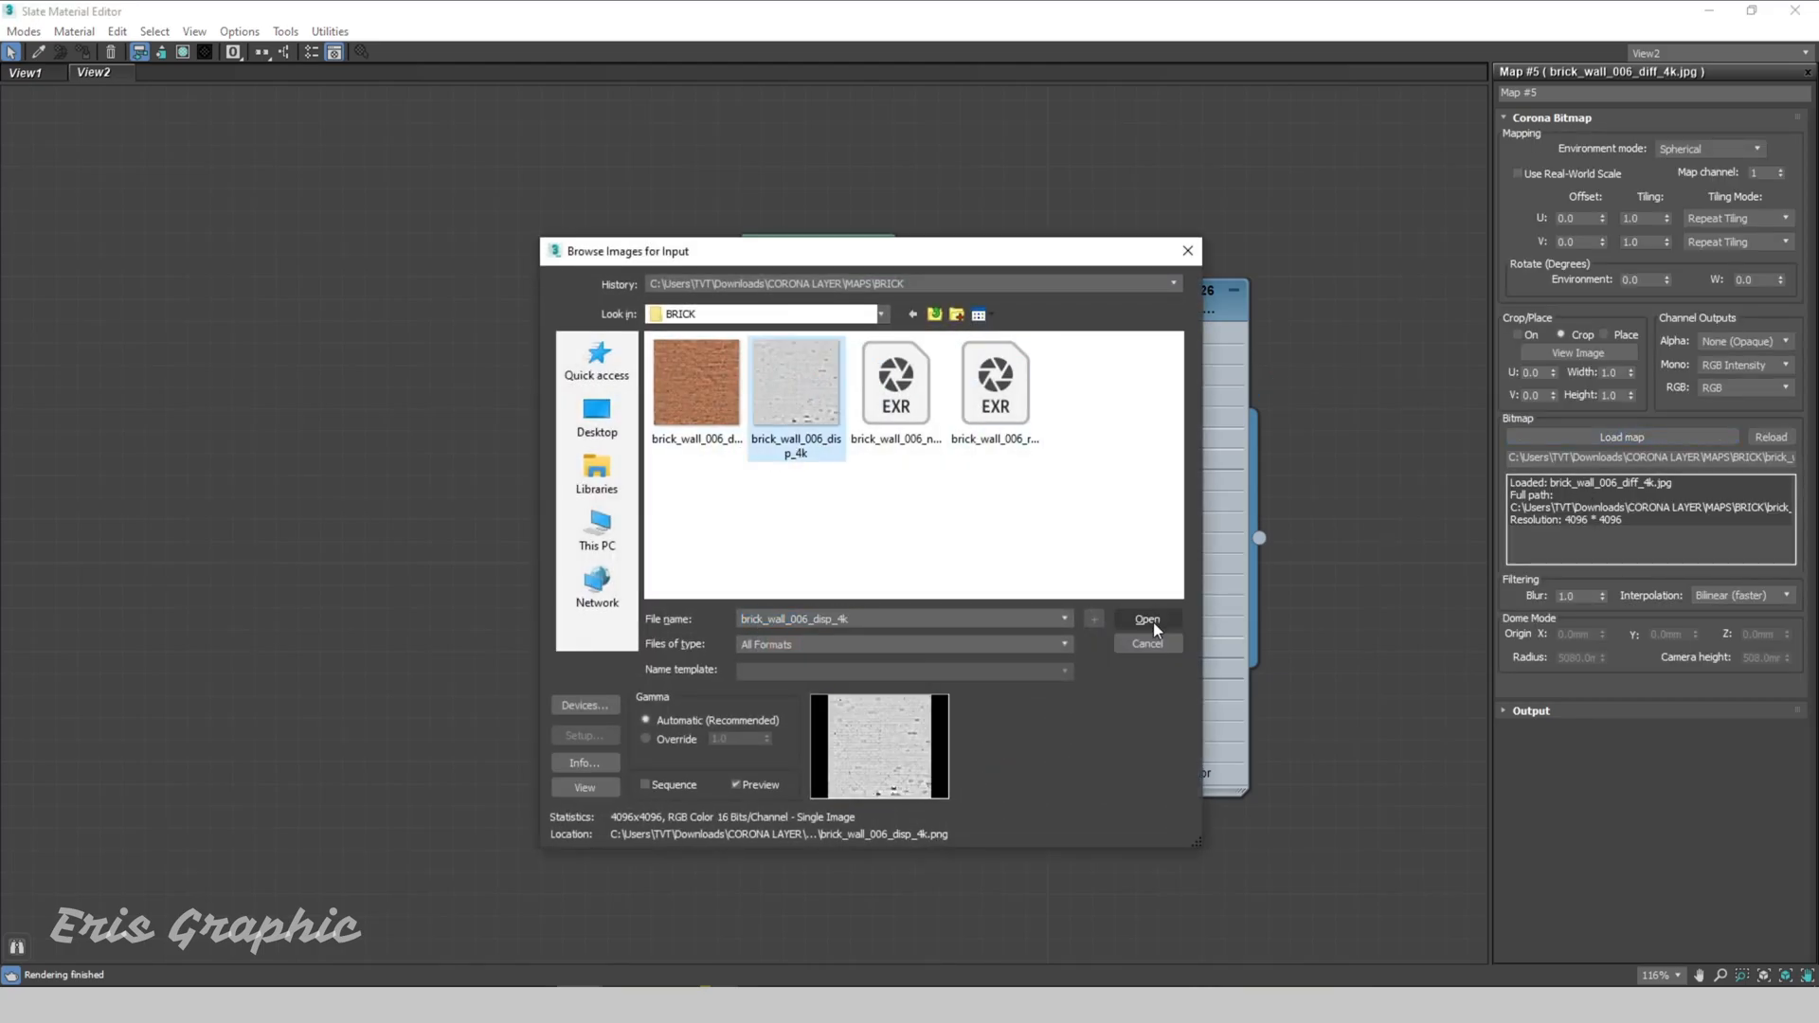
left_click(1147, 620)
scroll(969, 256, "up", 2)
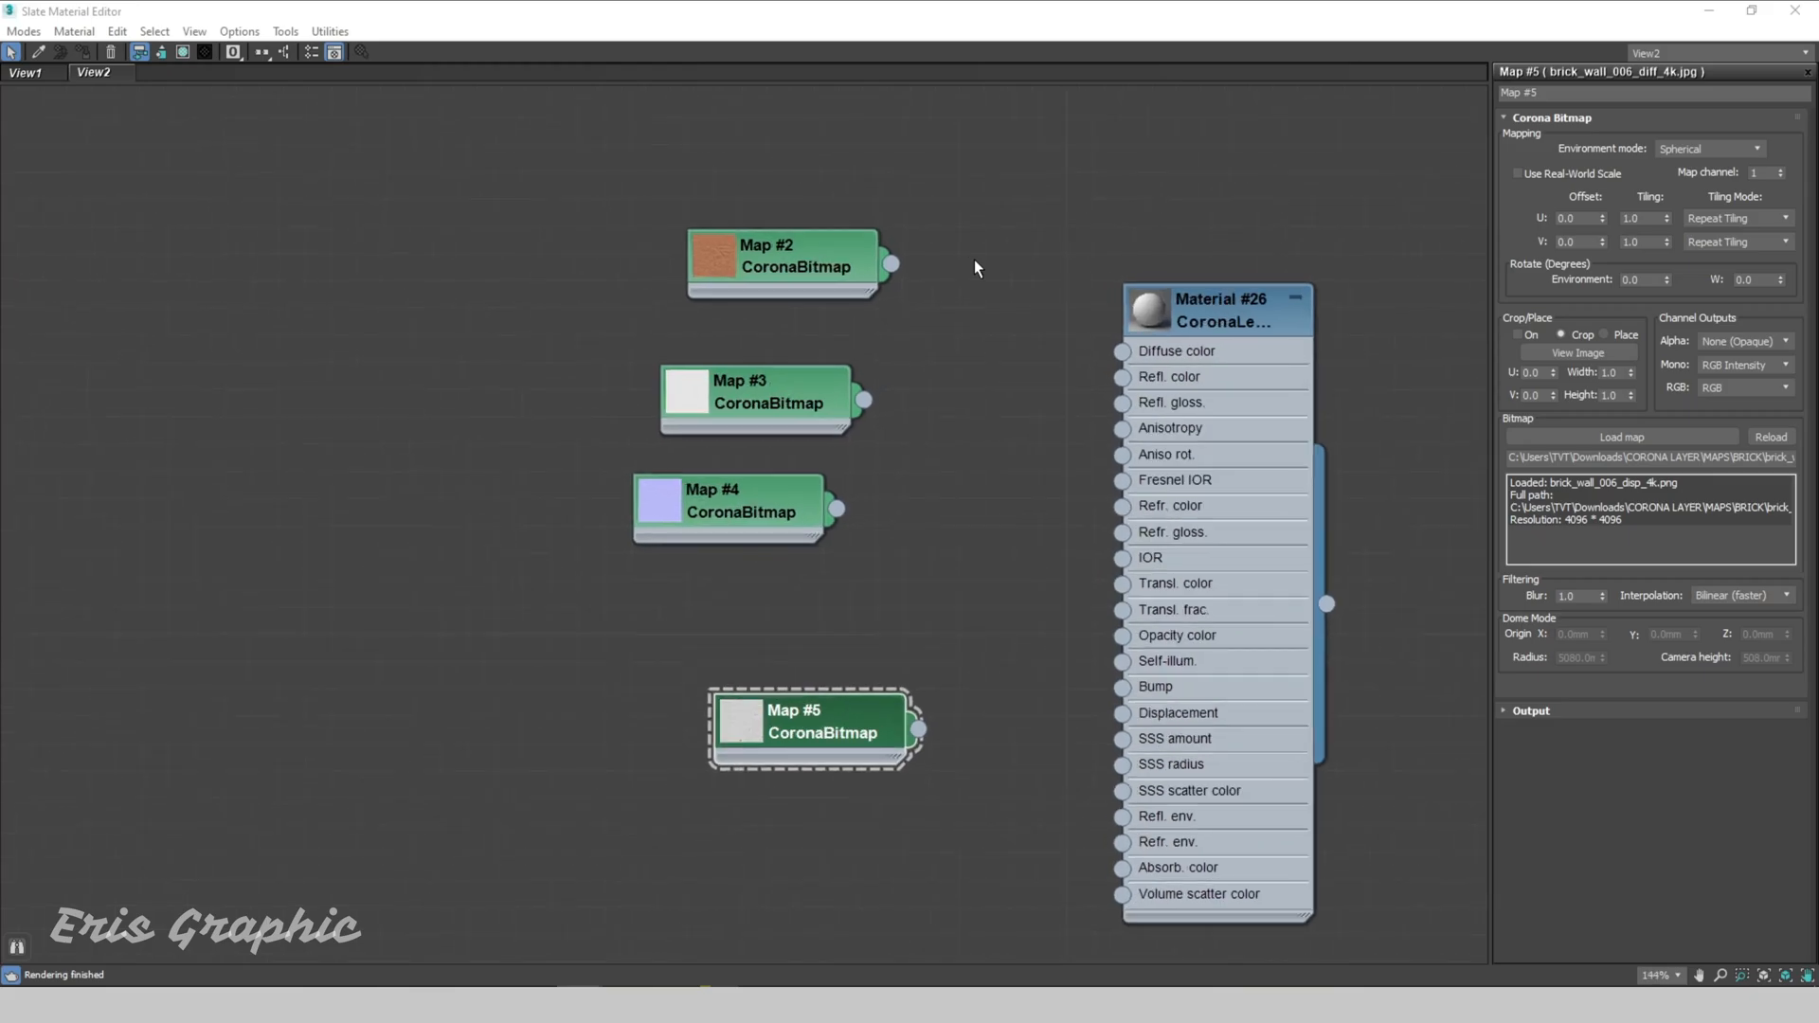
Step: Connect the diffuse bitmap to the material's Diffuse color and the roughness bitmap to its Refl. gloss. slot
middle_click_drag(962, 268, 698, 240)
scroll(582, 259, "up", 1)
scroll(582, 259, "up", 1)
left_click_drag(601, 248, 920, 368)
left_click_drag(464, 436, 917, 442)
Step: Feed the normal bitmap, Map #4, into the Normal input of a new CoronaNormal map
double_click(491, 377)
middle_click_drag(679, 546, 753, 446)
left_click_drag(476, 485, 549, 519)
left_click(582, 527)
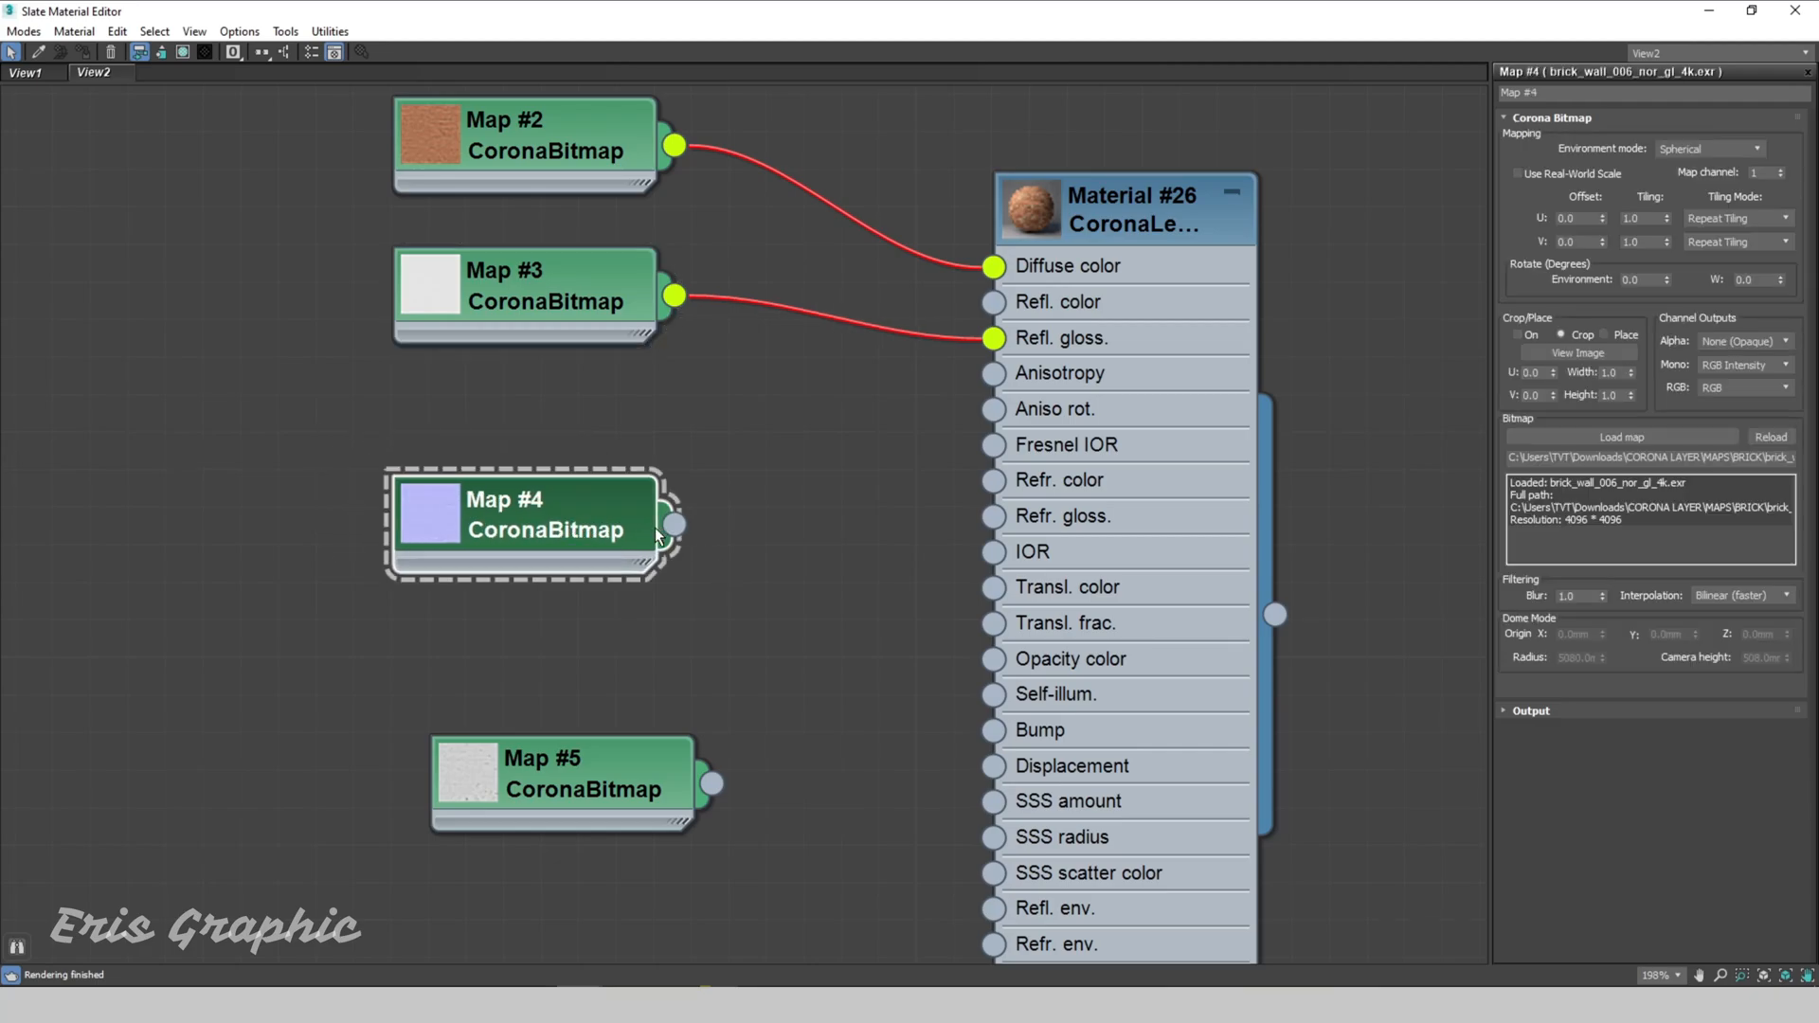
left_click_drag(674, 525, 795, 540)
mouse_move(860, 571)
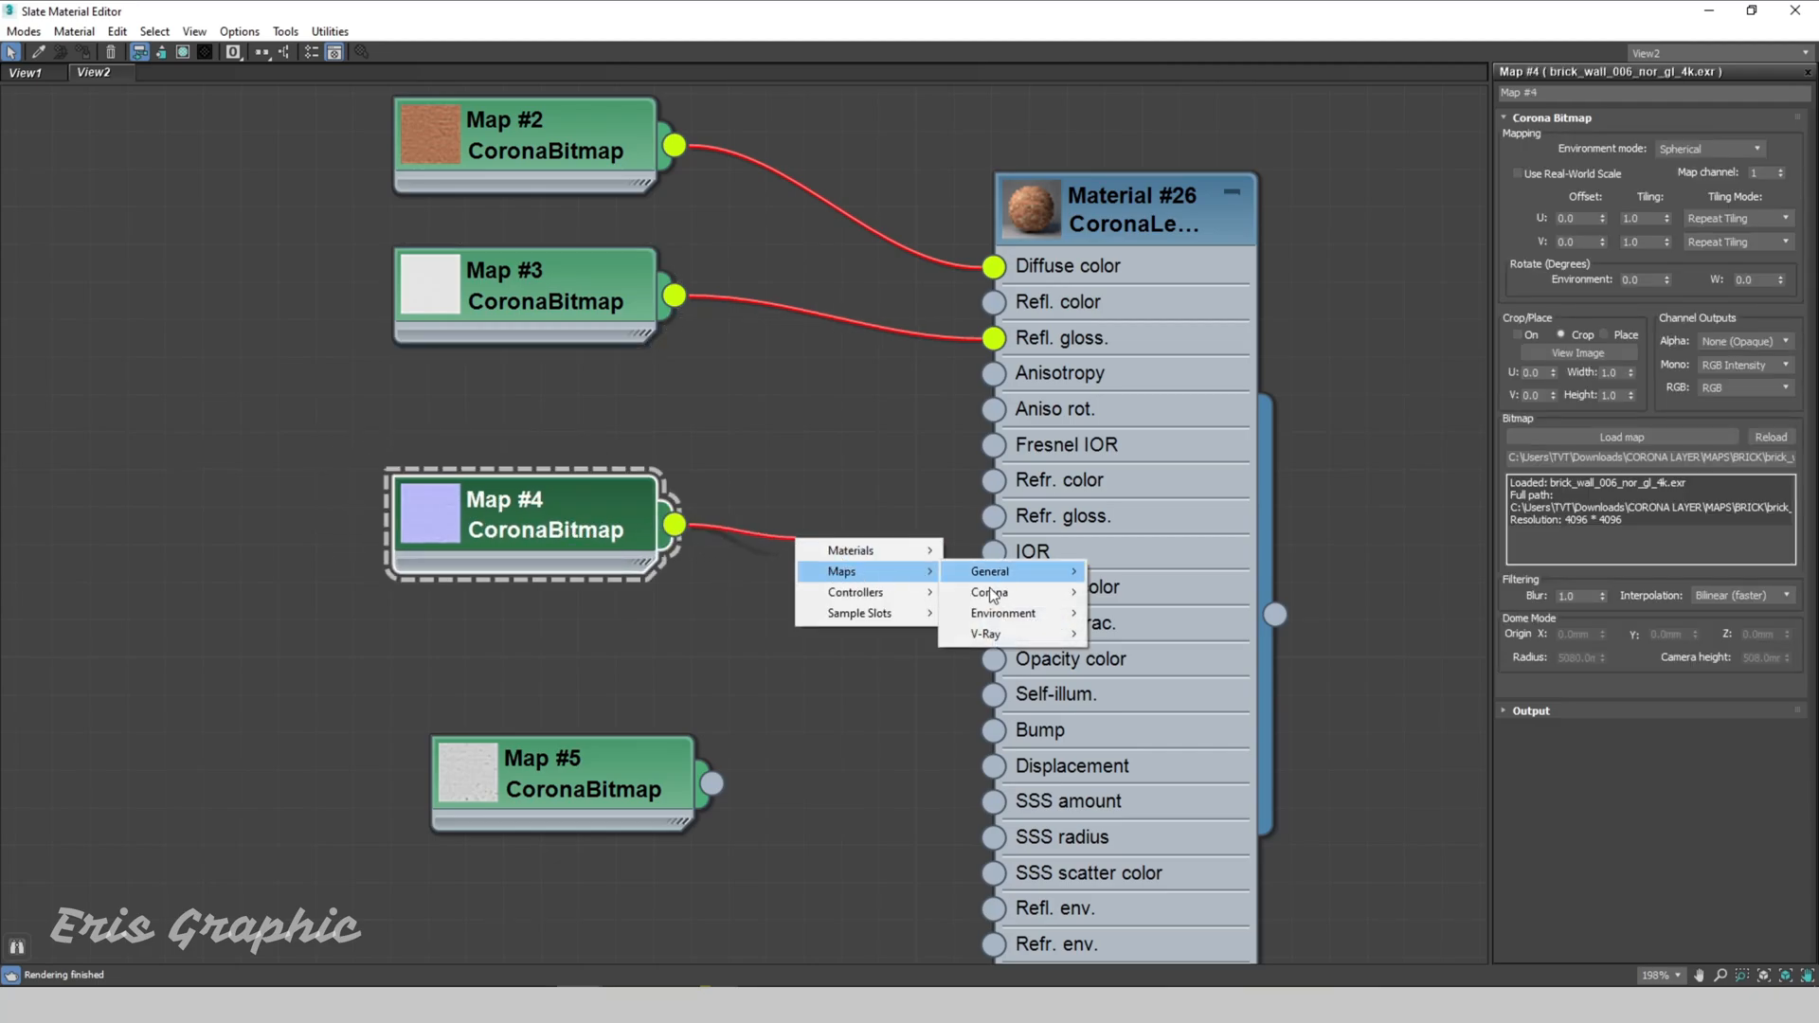
mouse_move(1015, 591)
left_click(1140, 779)
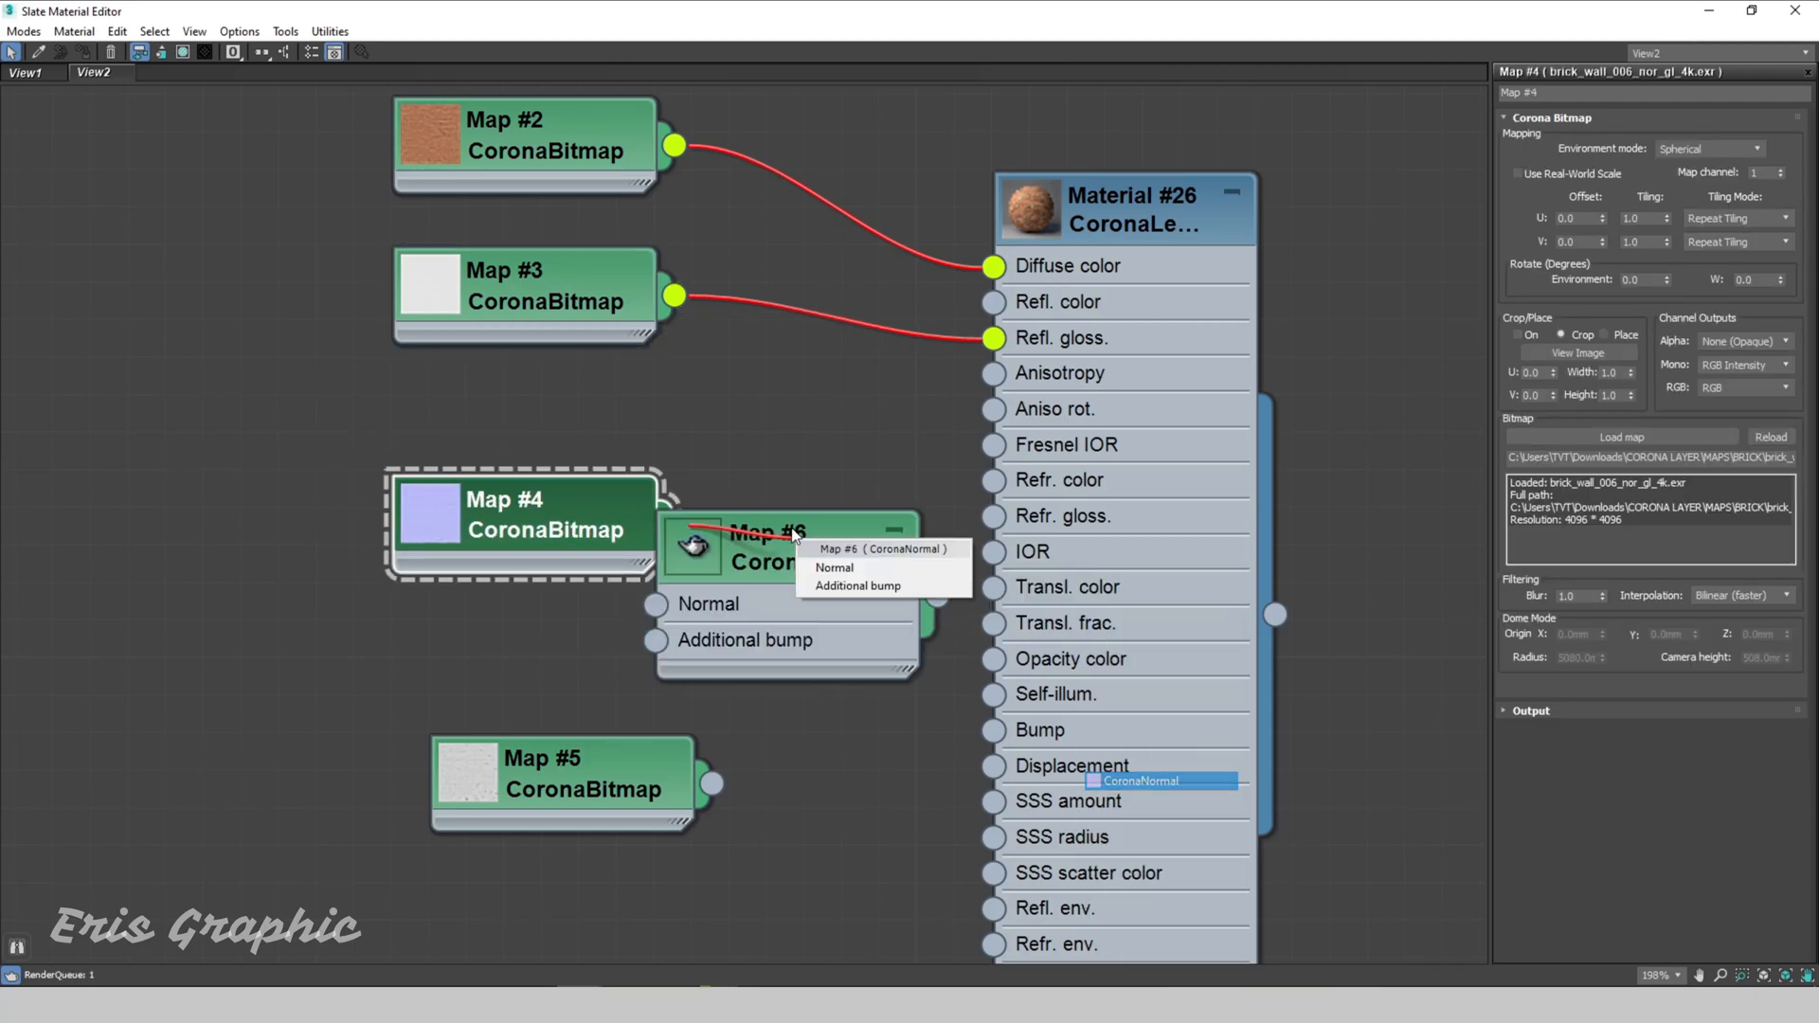
left_click(852, 574)
Step: Spread out the normal bitmap and CoronaNormal nodes, connect CoronaNormal to the material's Bump slot, and show the material's parameters
left_click_drag(608, 521, 272, 599)
left_click_drag(849, 559, 697, 520)
left_click_drag(789, 561, 993, 732)
scroll(761, 536, "down", 3)
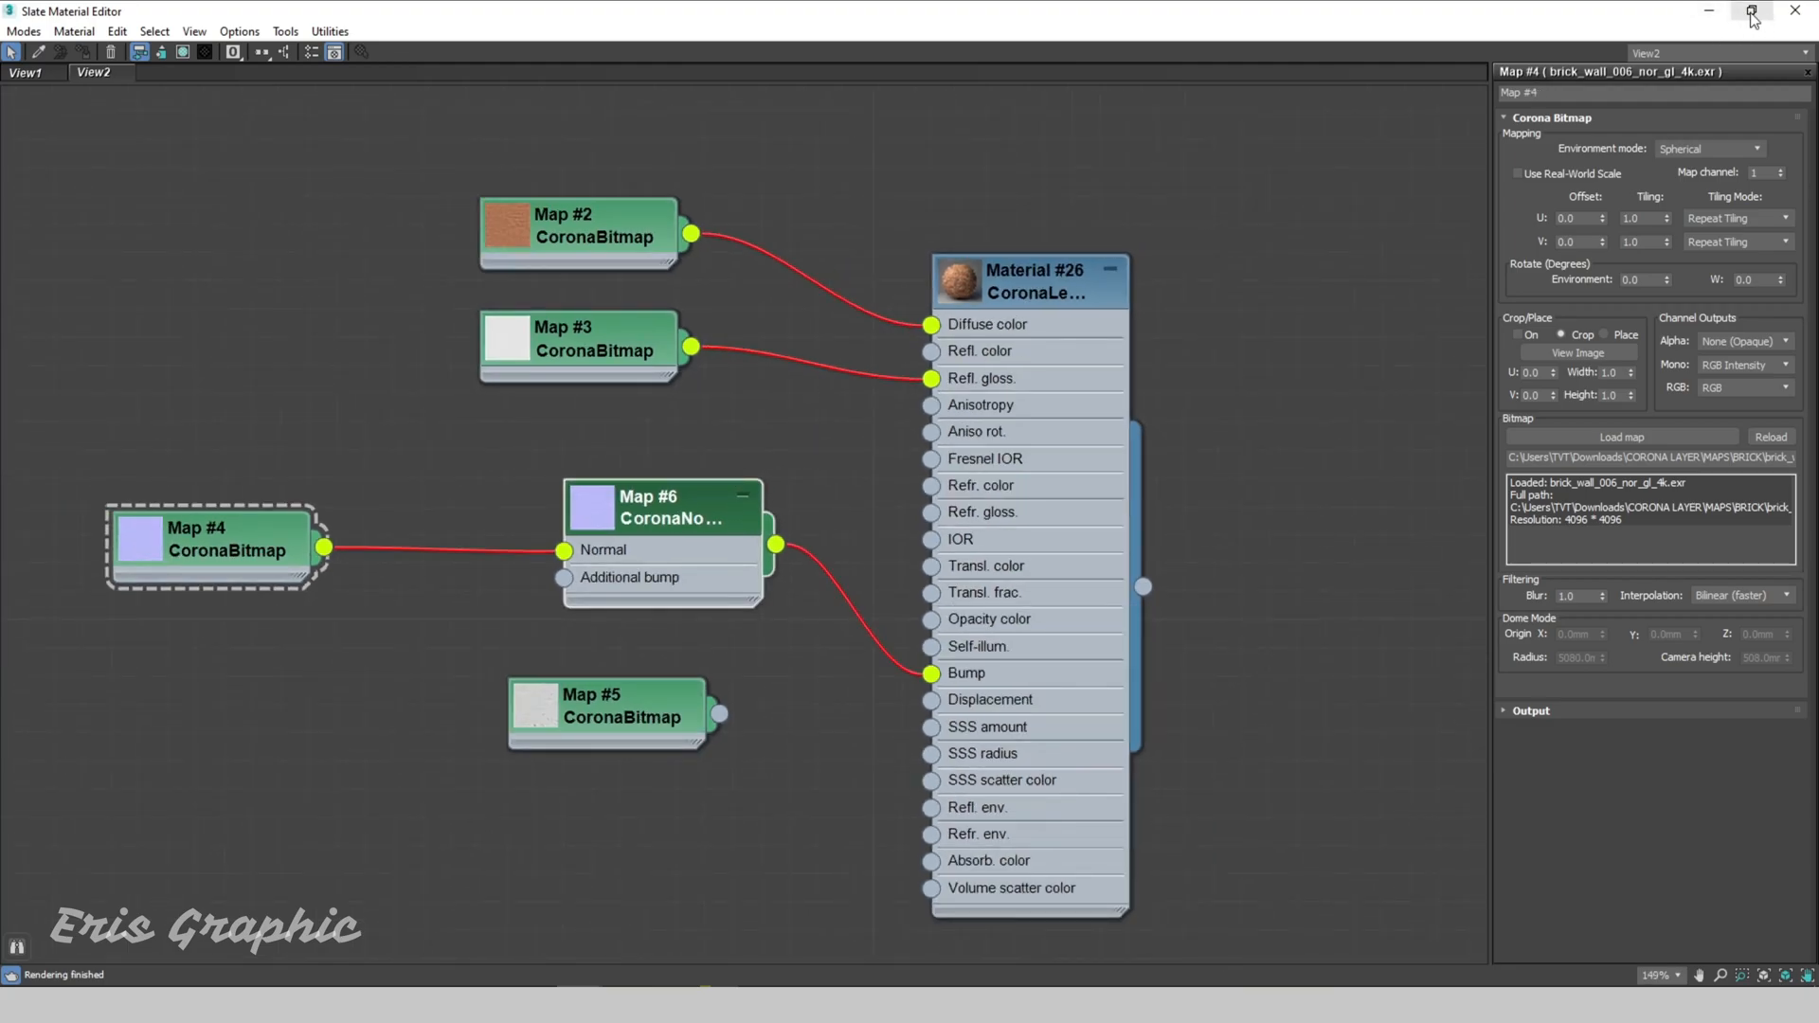
left_click(1011, 273)
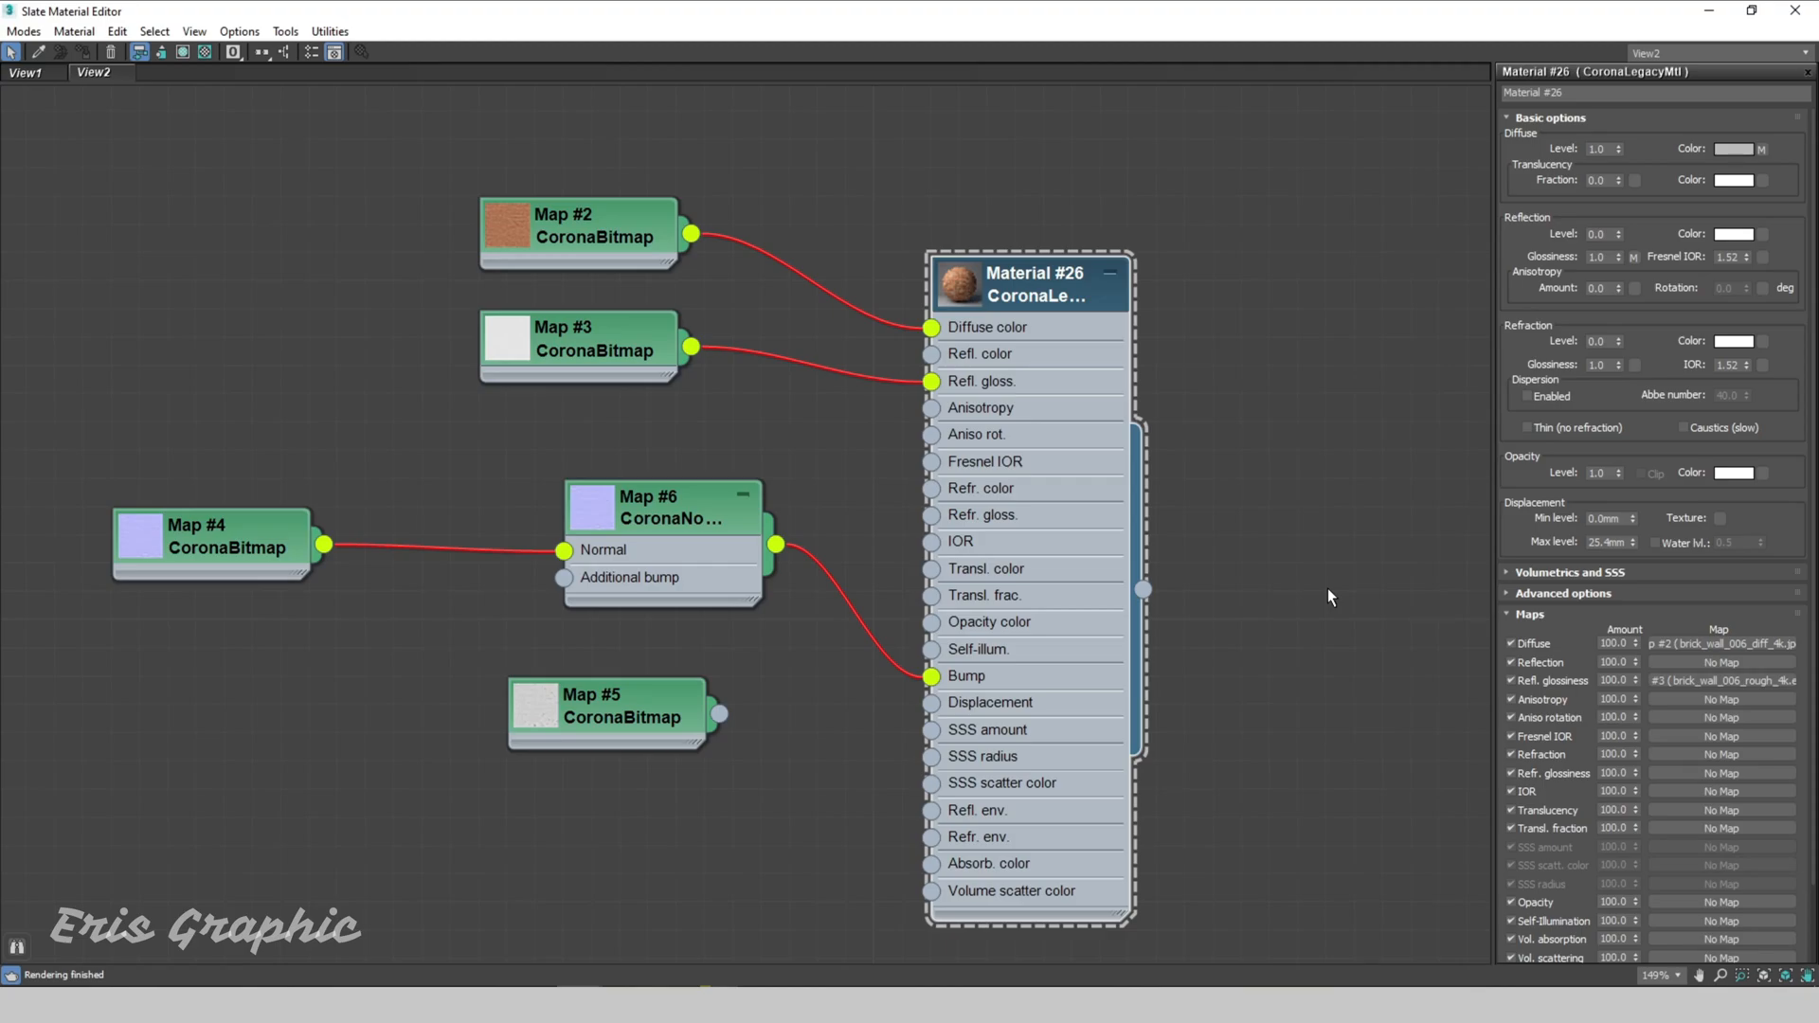
Step: Restore the material editor to a floating window, maximize a shaded orthographic viewport, and select the red wall box
left_click(1753, 12)
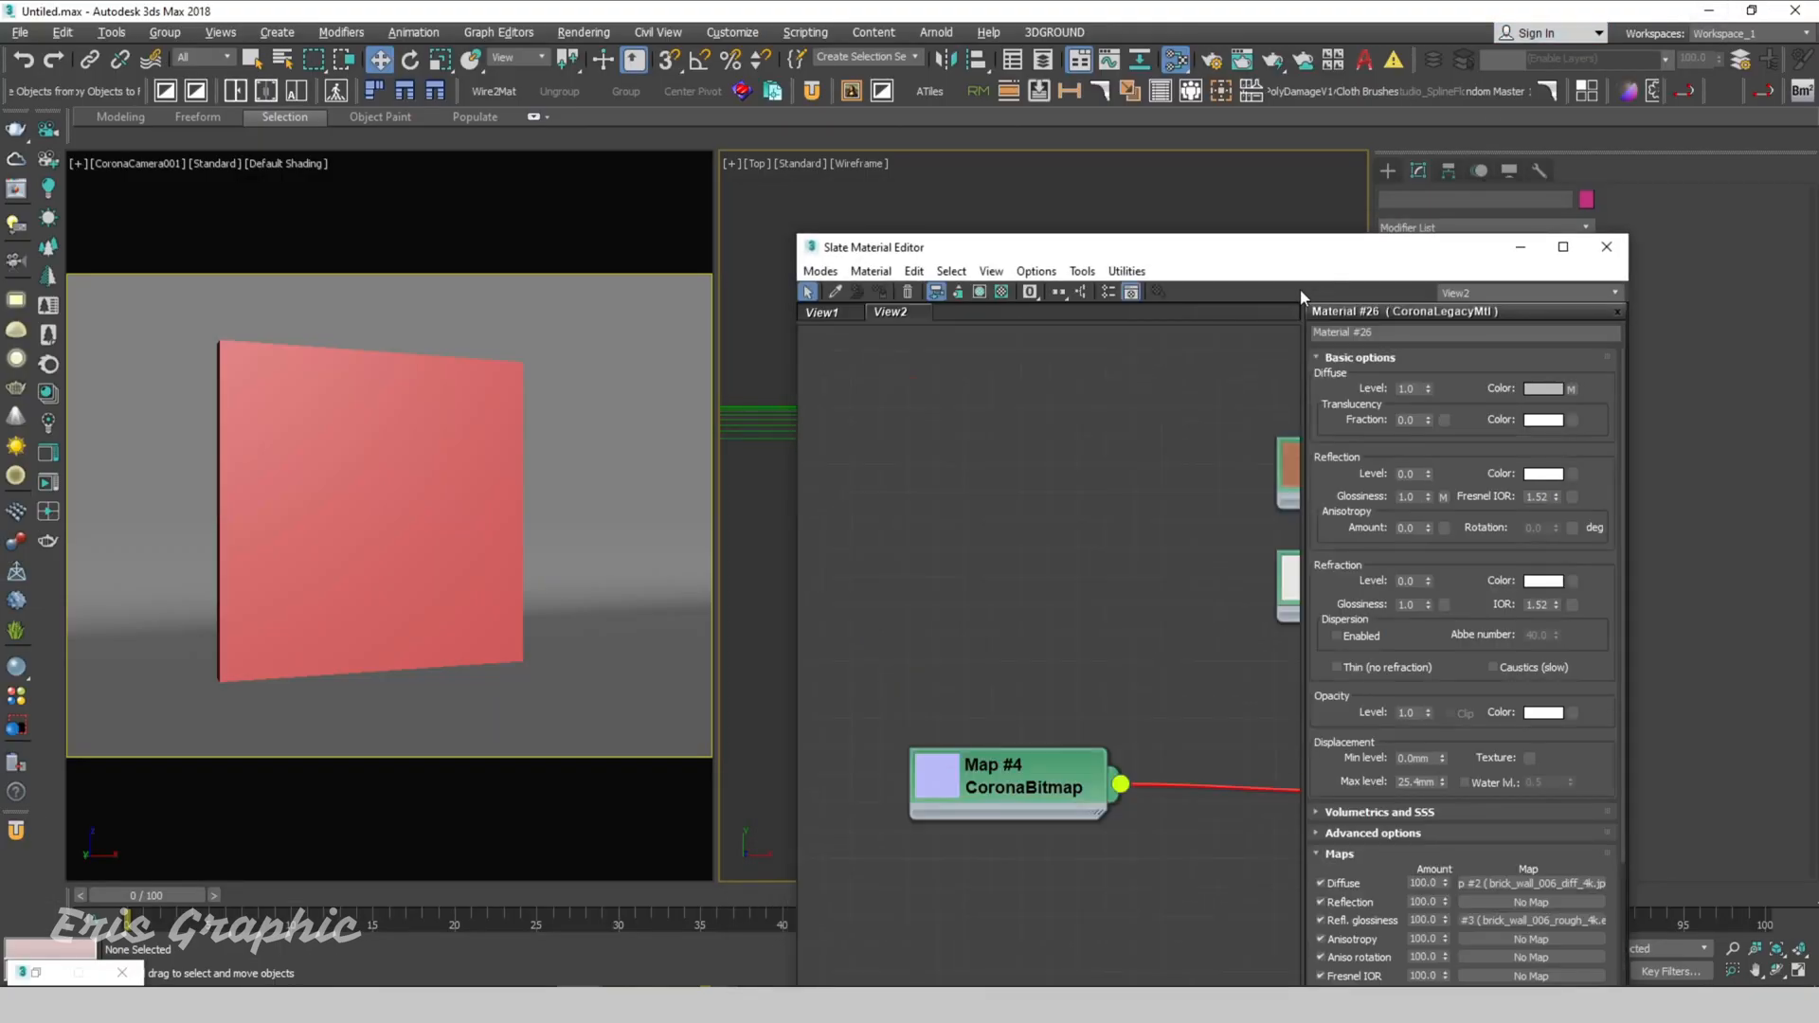
left_click_drag(1081, 254, 599, 451)
left_click(1092, 389)
left_click_drag(762, 447, 1353, 368)
left_click(870, 218)
key("alt+w")
scroll(570, 498, "down", 2)
middle_click_drag(570, 498, 576, 394, "alt")
scroll(663, 408, "up", 5)
key("F3")
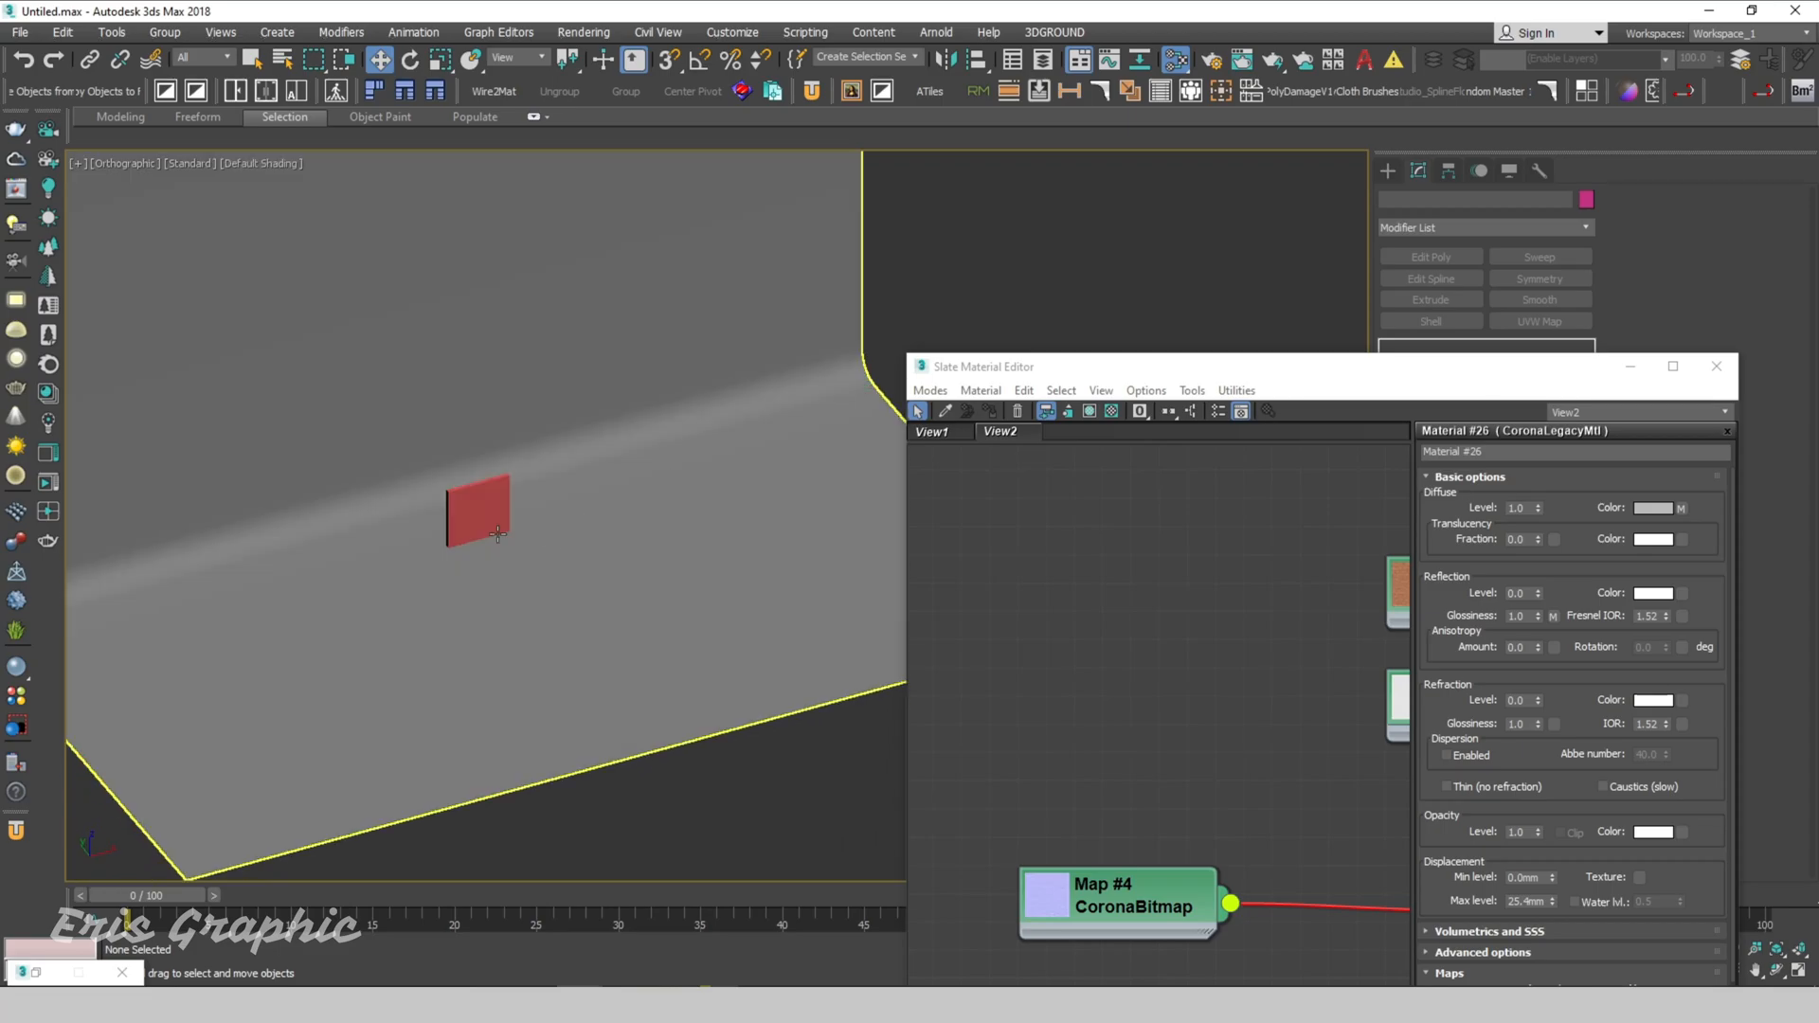
scroll(499, 483, "up", 5)
left_click(499, 483)
Step: Move the material editor clear of the modifier settings and add a CoronaDisplacementMod modifier to the selected wall box
mouse_move(1122, 373)
left_mouse_down()
mouse_move(1007, 292)
mouse_move(866, 98)
left_mouse_up()
scroll(915, 512, "down", 2)
middle_click_drag(915, 512, 796, 483)
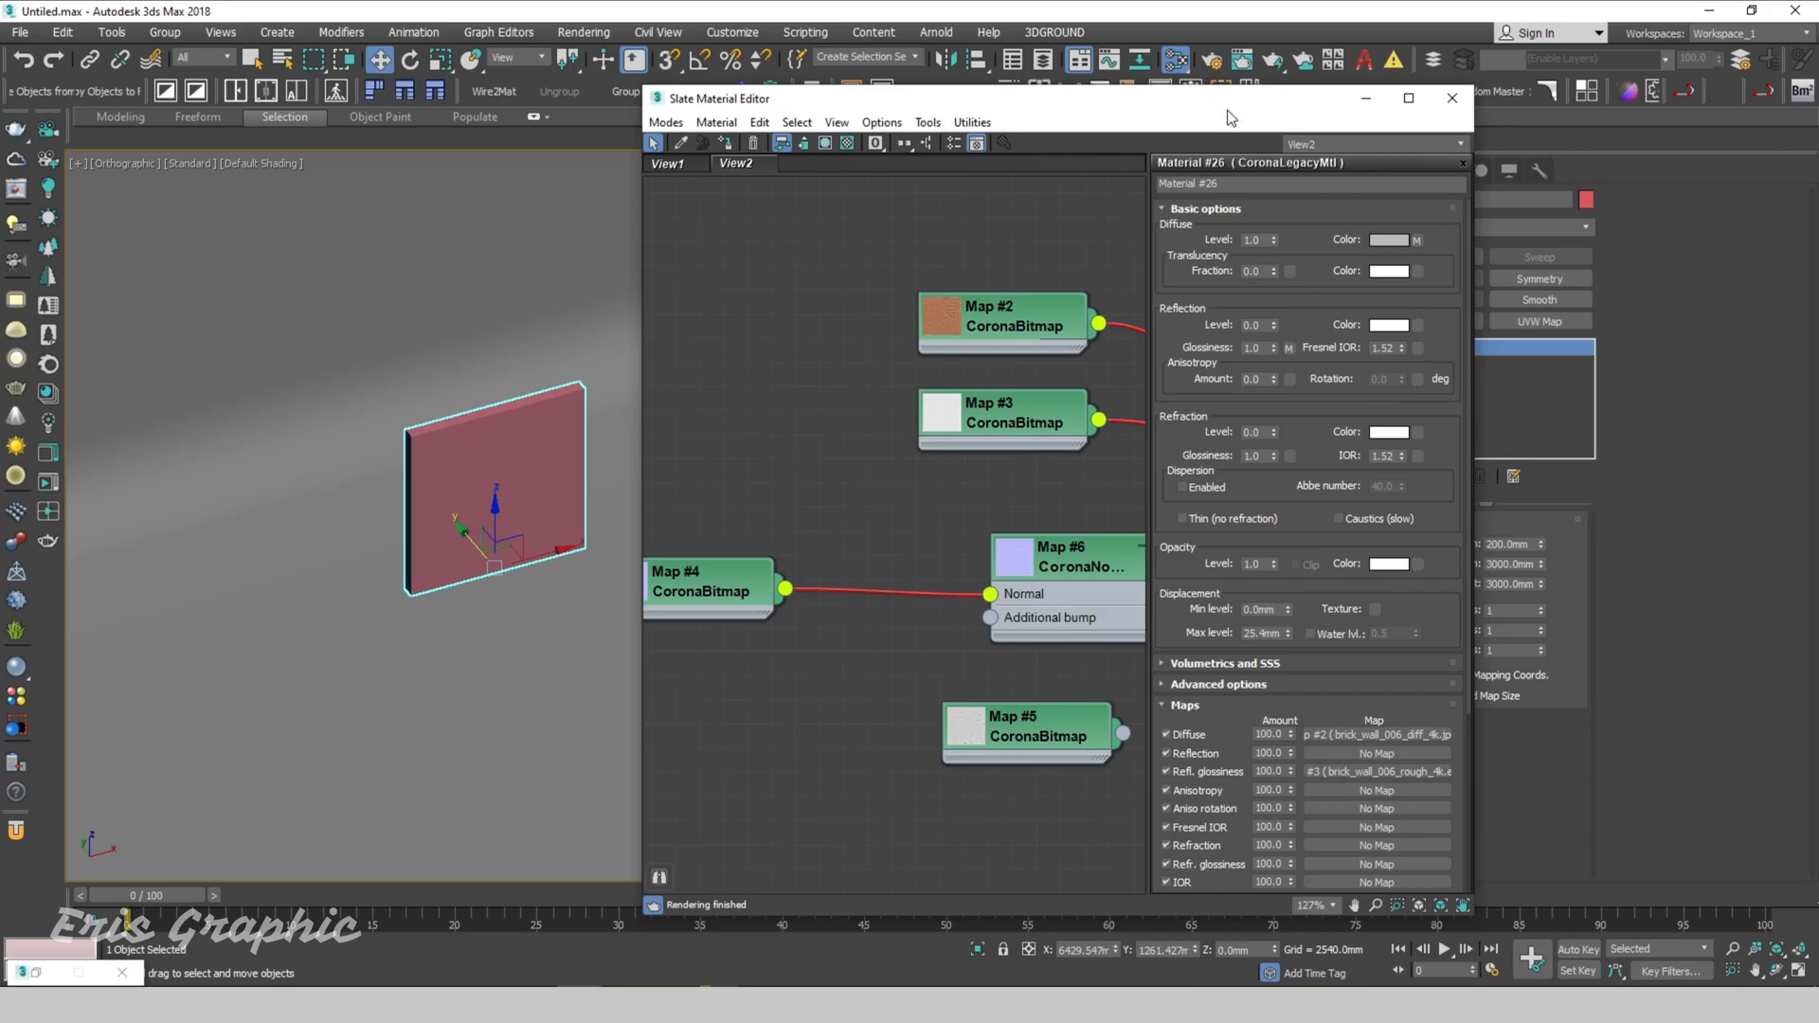
left_click_drag(1225, 113, 1105, 95)
left_click(1480, 225)
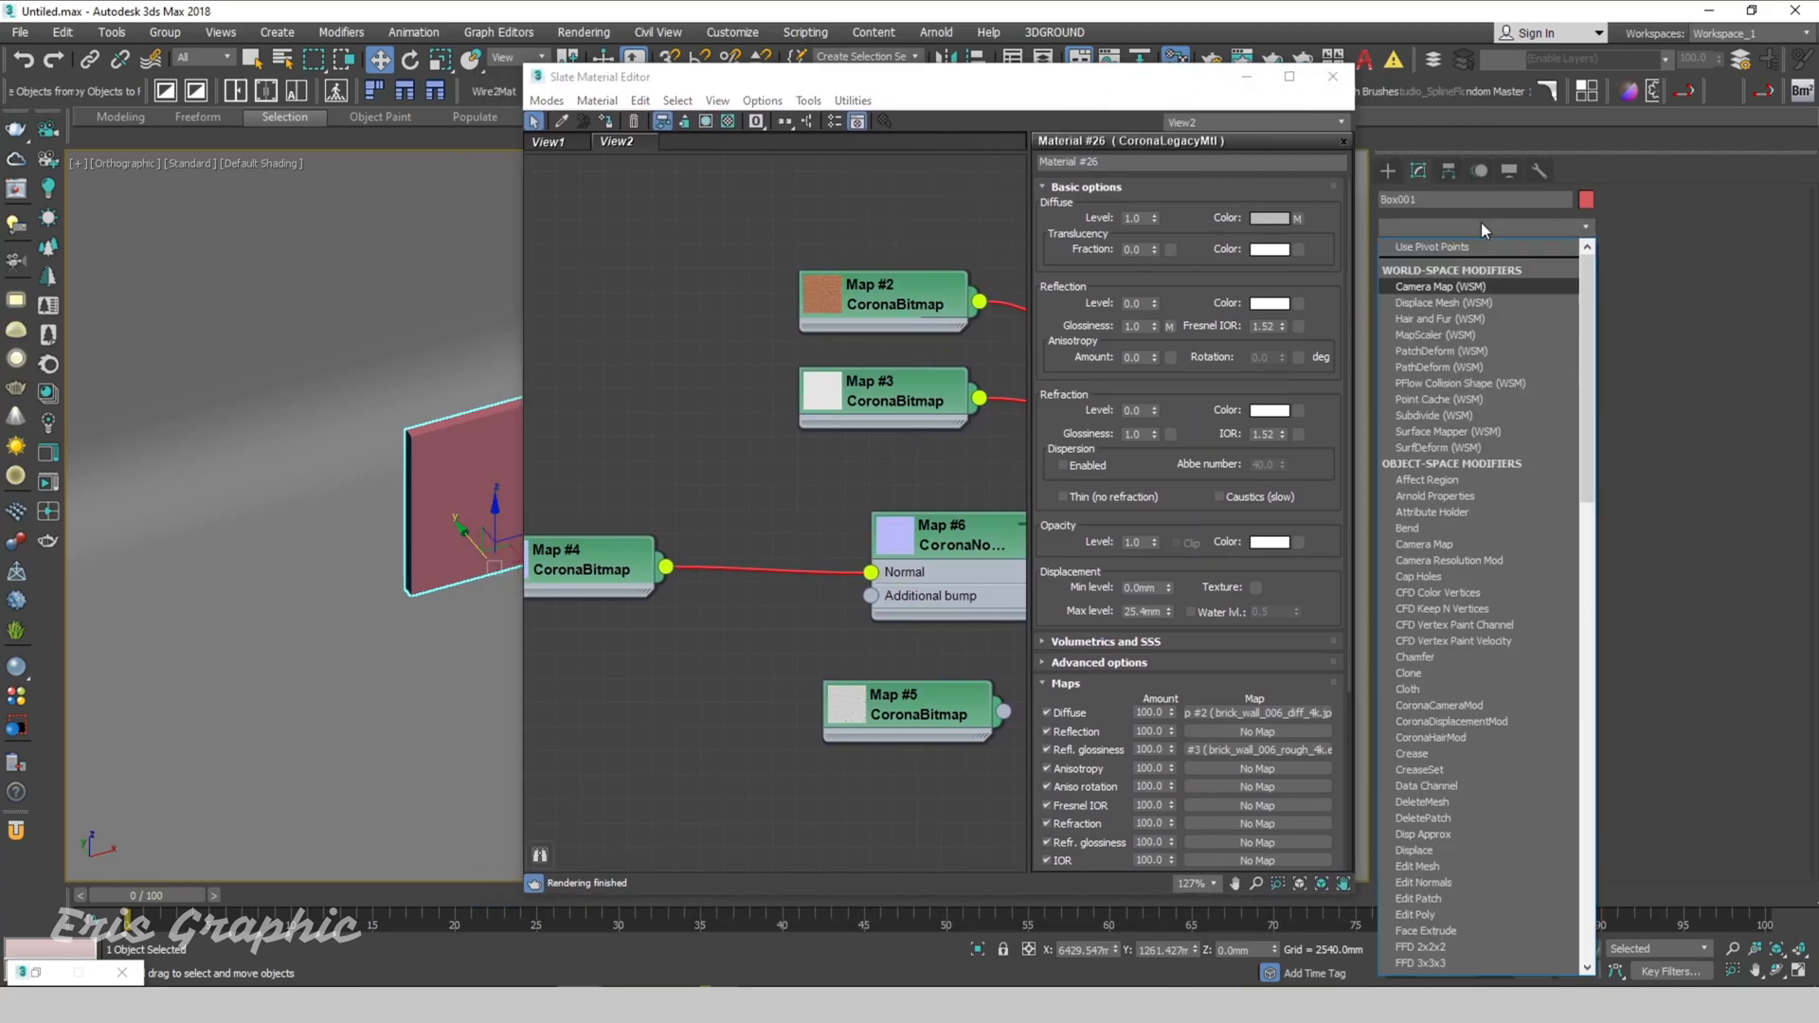
key("o")
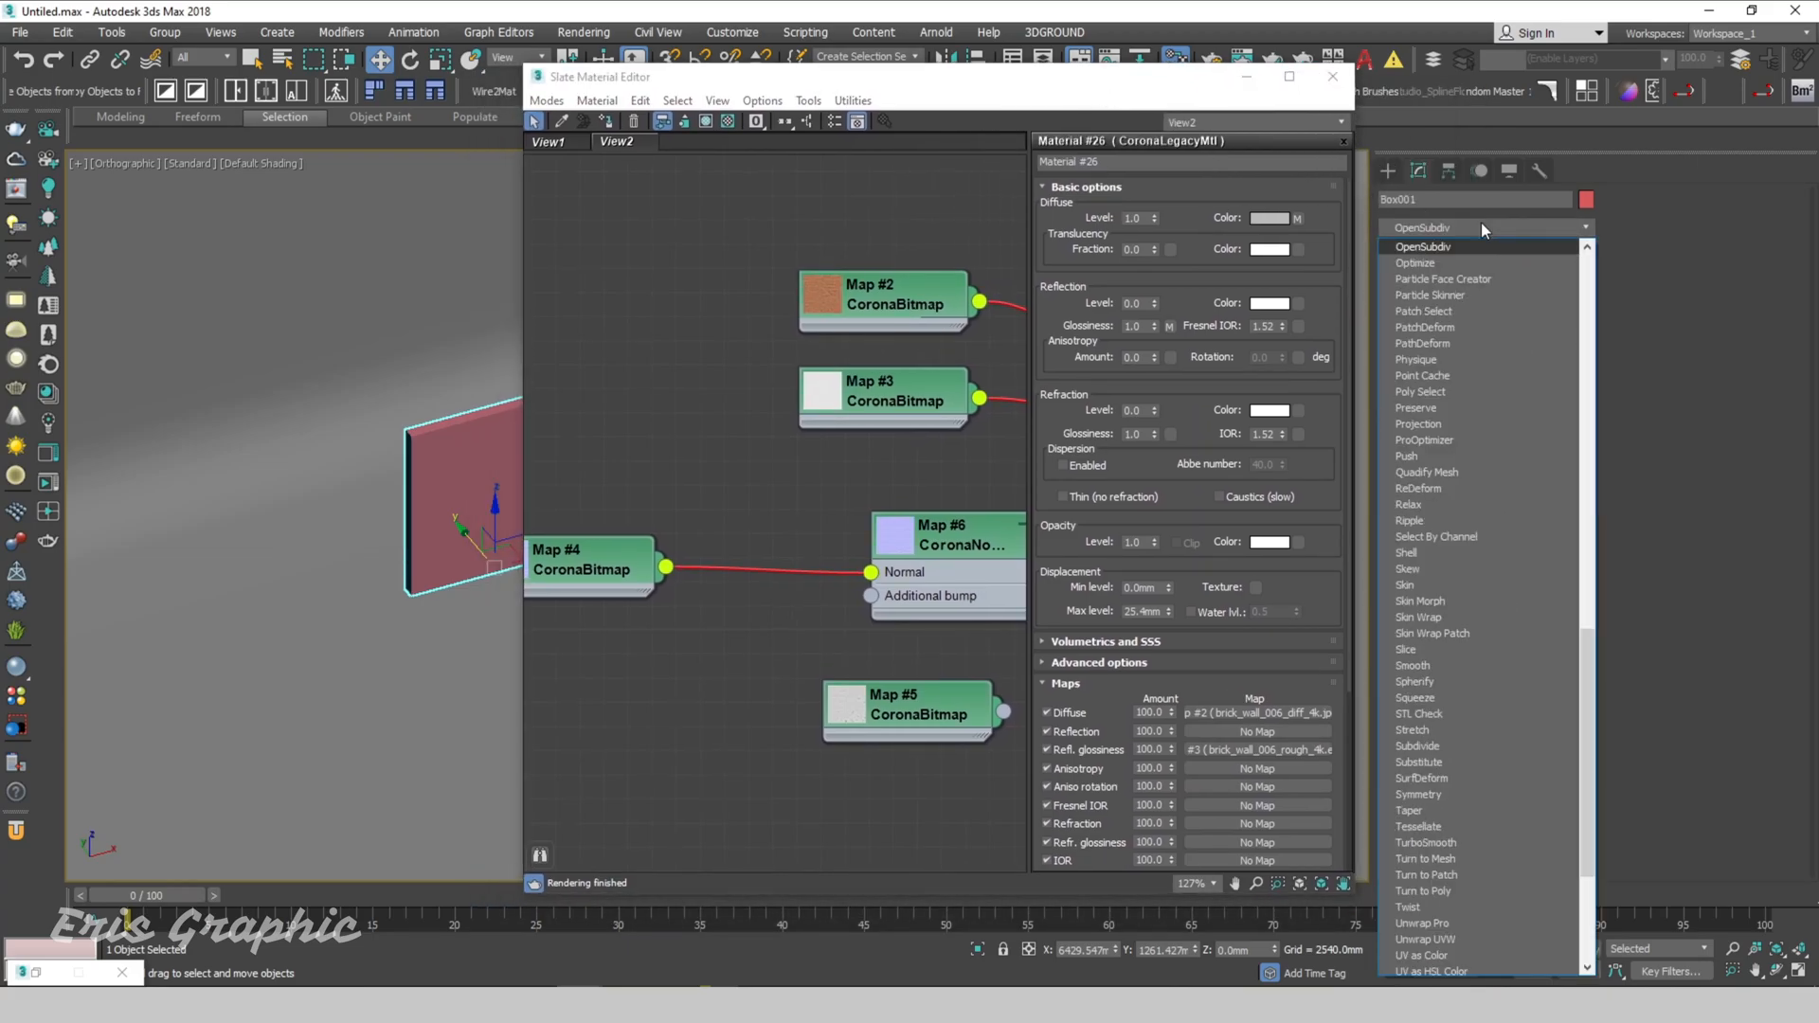
key("c")
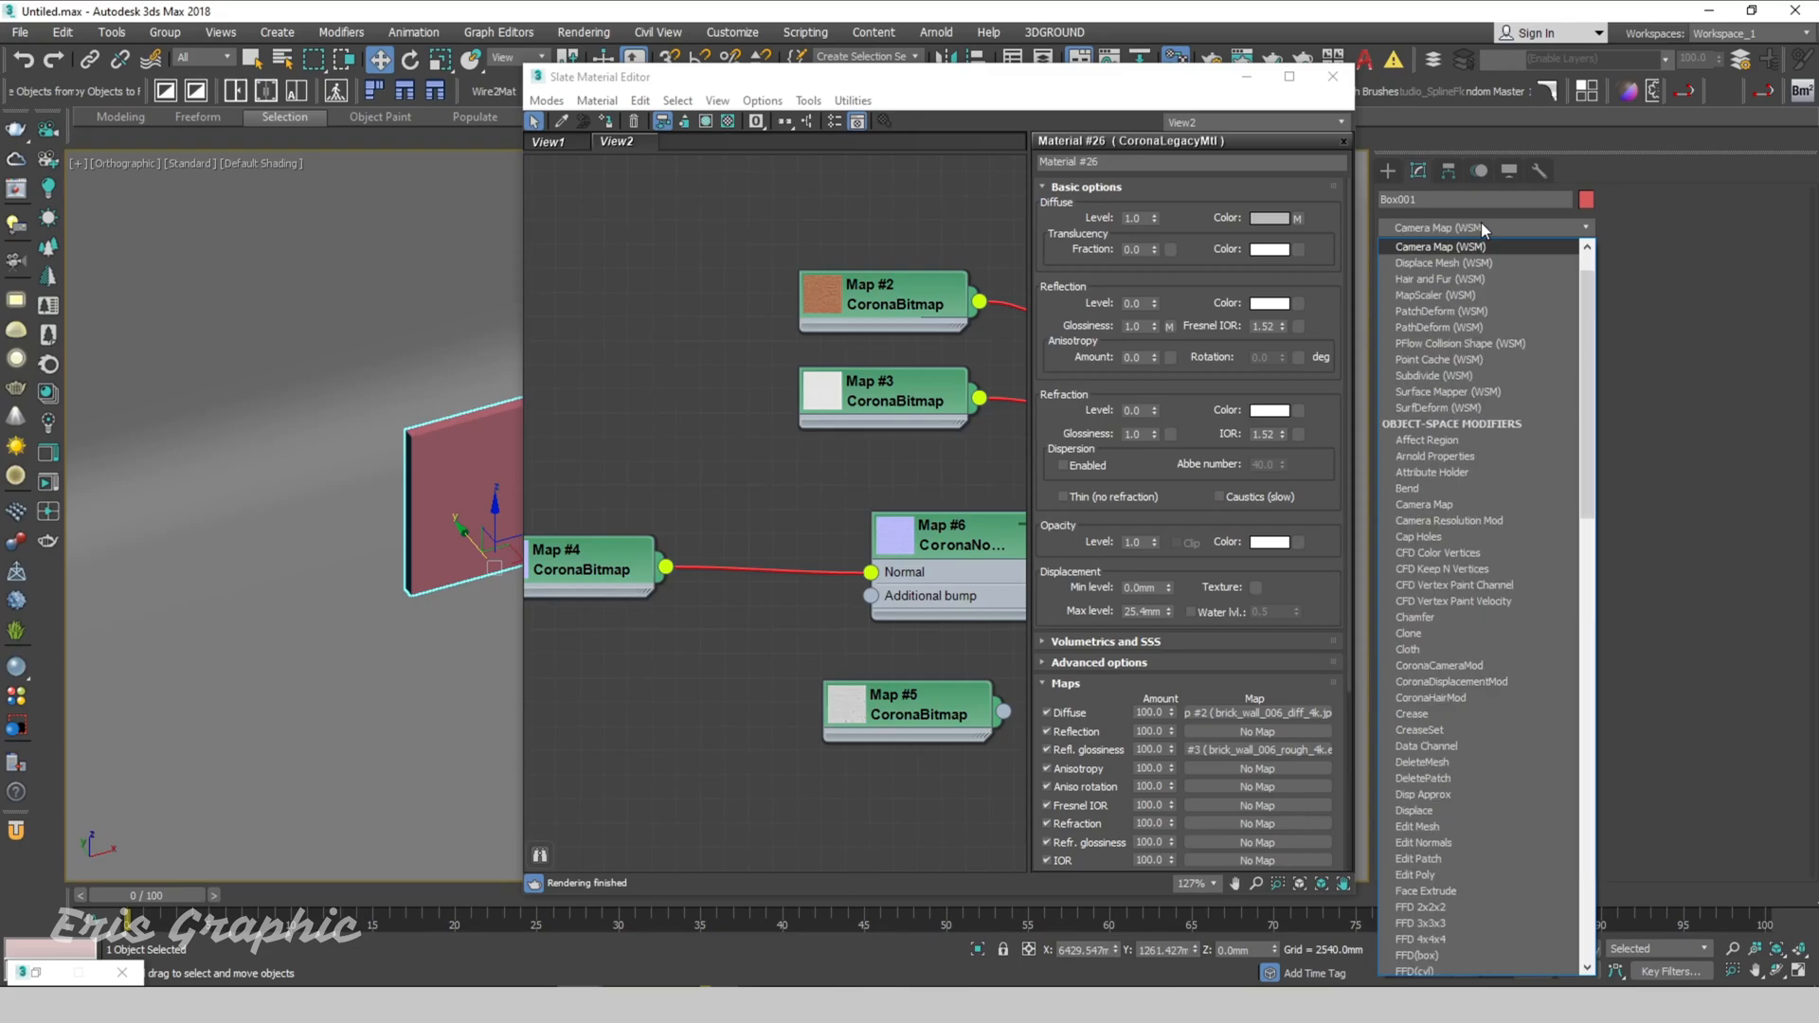
key("c")
key("c")
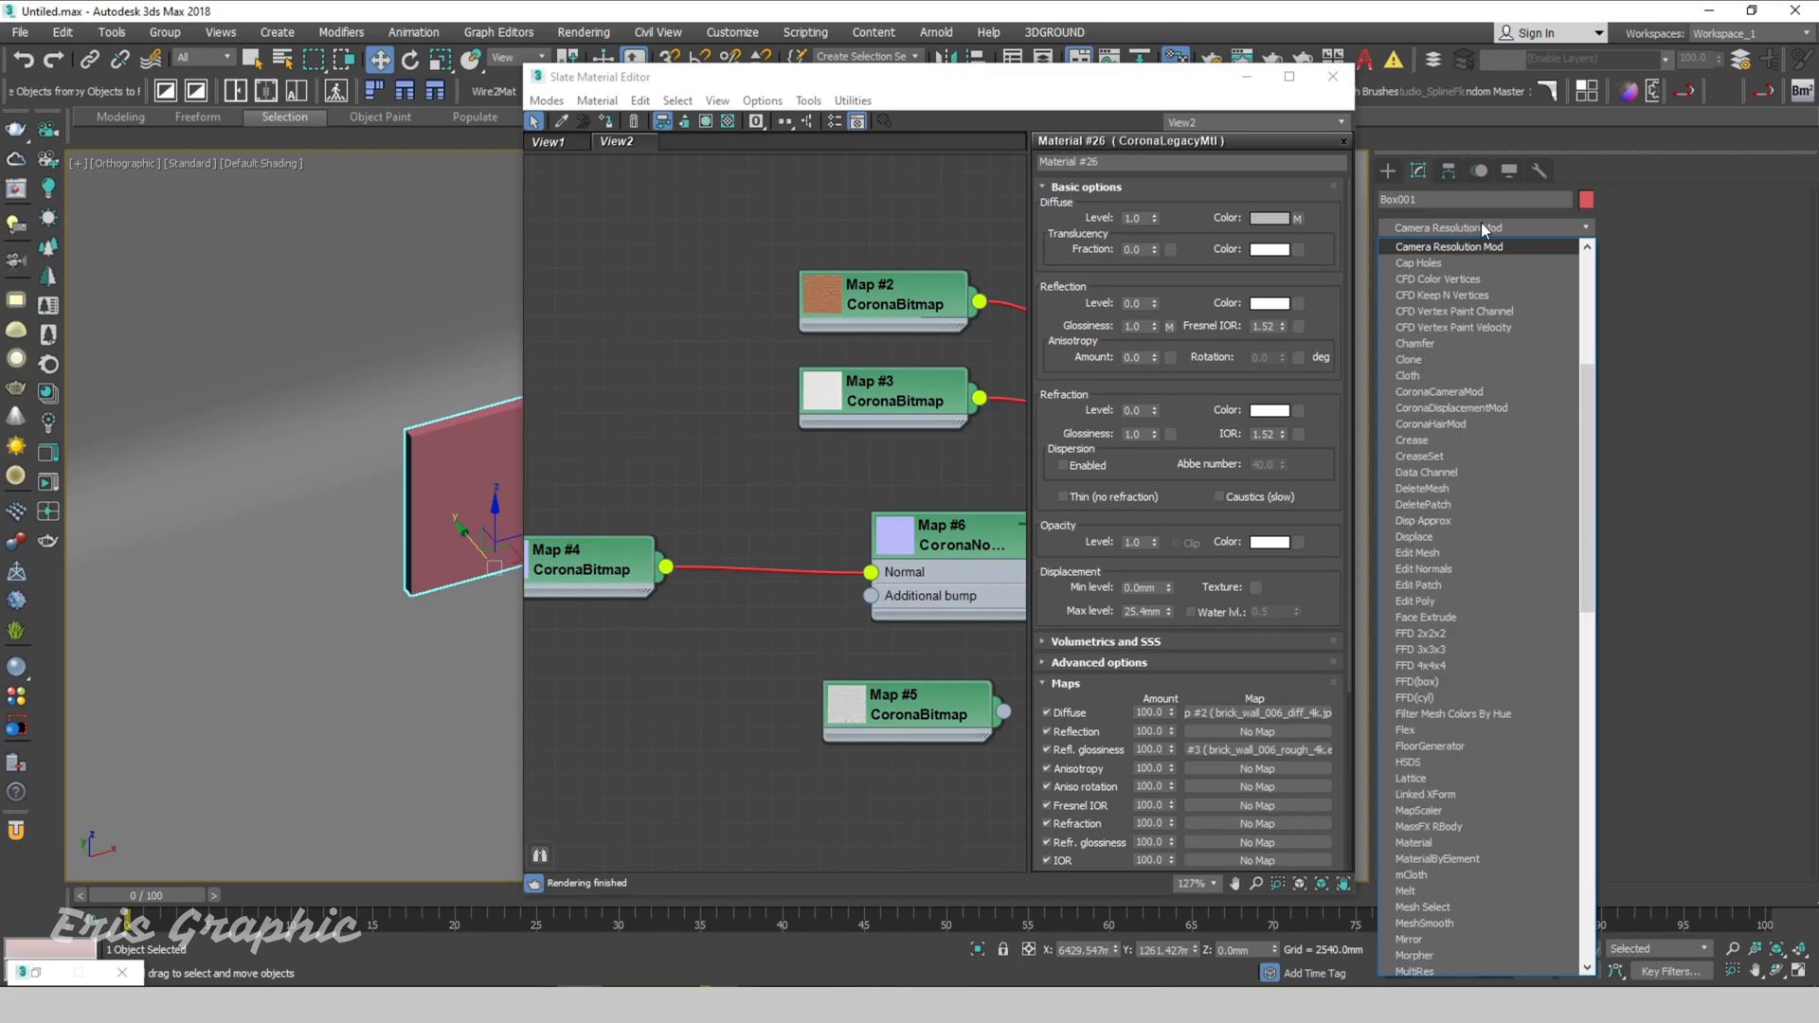
left_click(1458, 407)
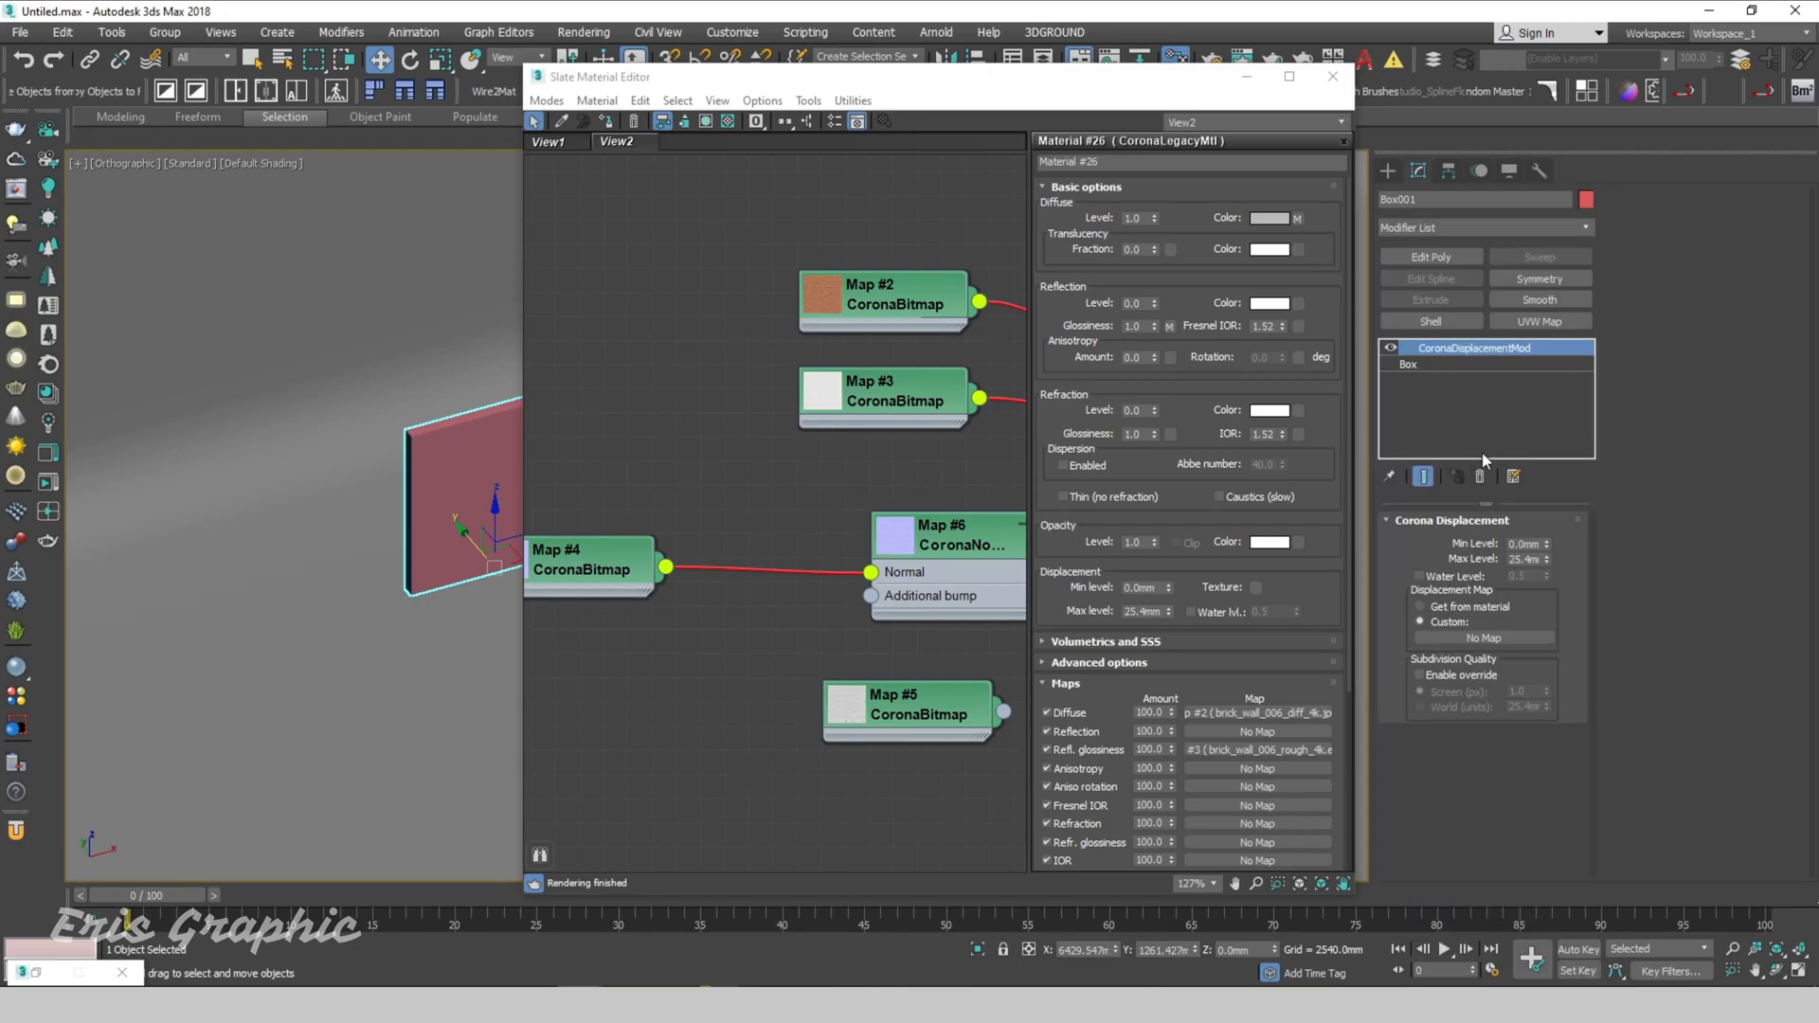
Step: Assign the displacement bitmap, Map #5, as an instance to the displacement modifier's custom map slot
left_click_drag(1094, 85, 914, 108)
scroll(530, 502, "down", 3)
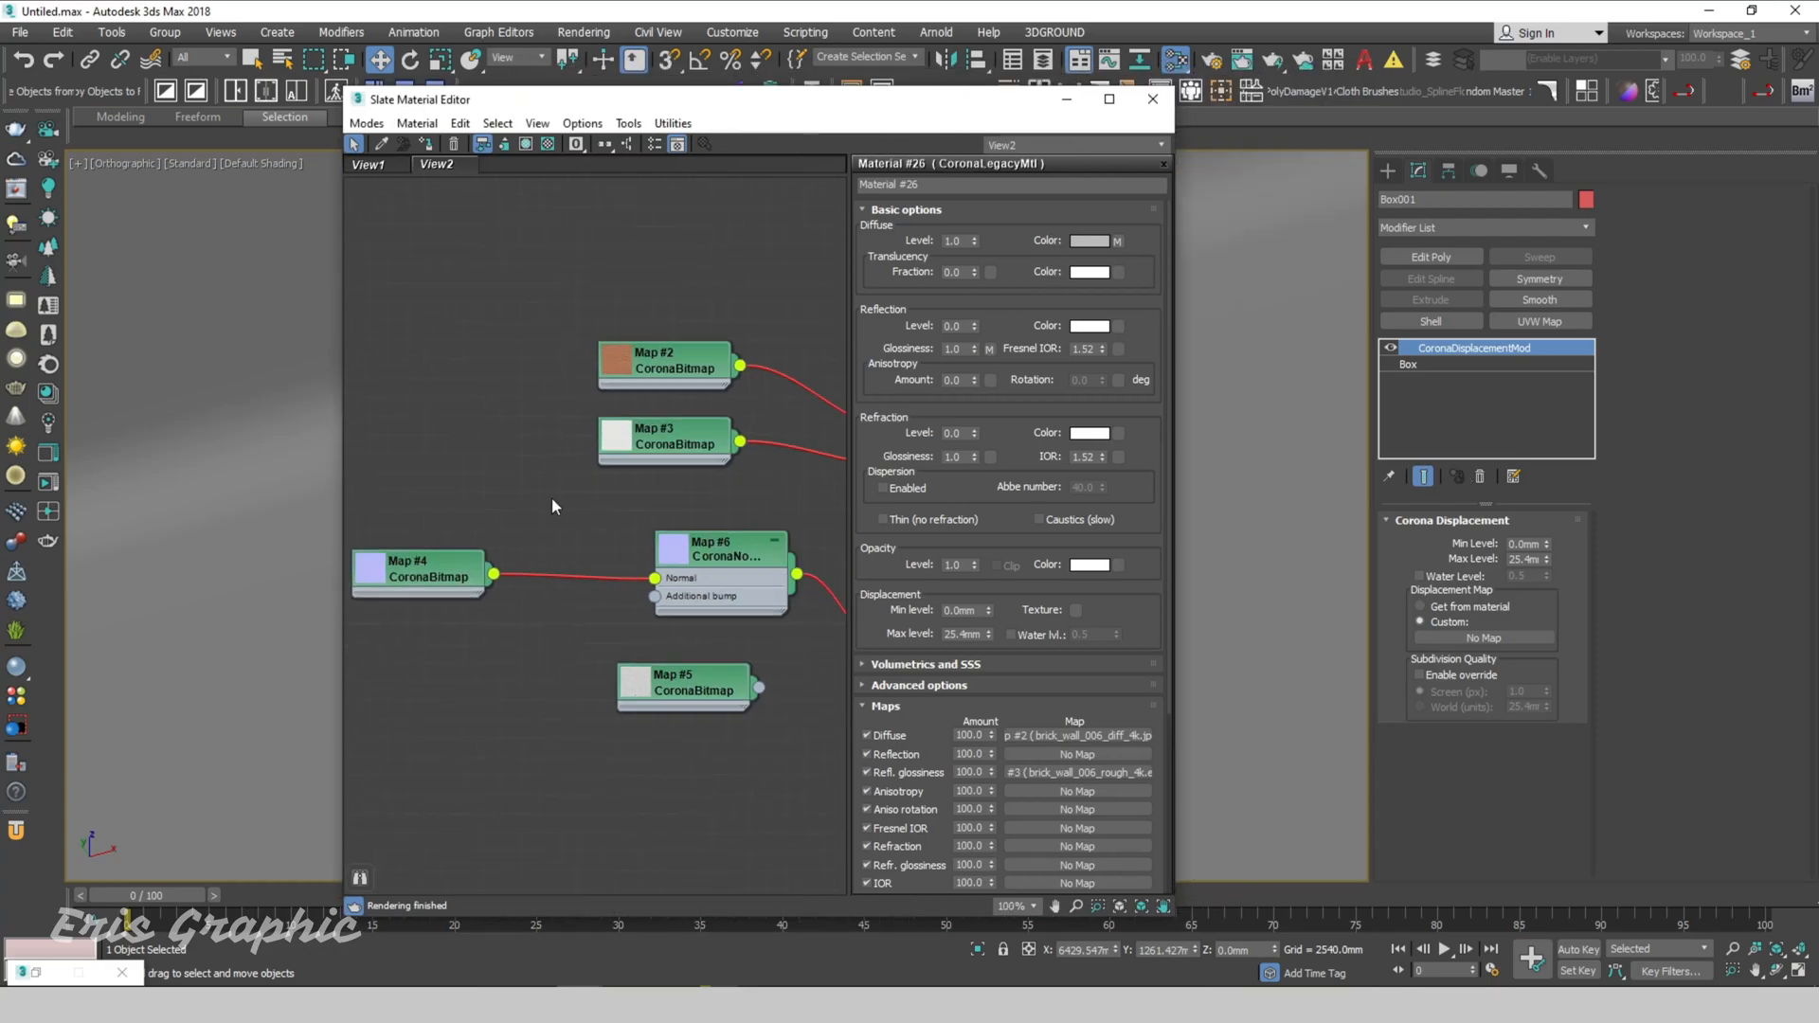
middle_click_drag(640, 758, 565, 692)
left_click_drag(665, 609, 1483, 639)
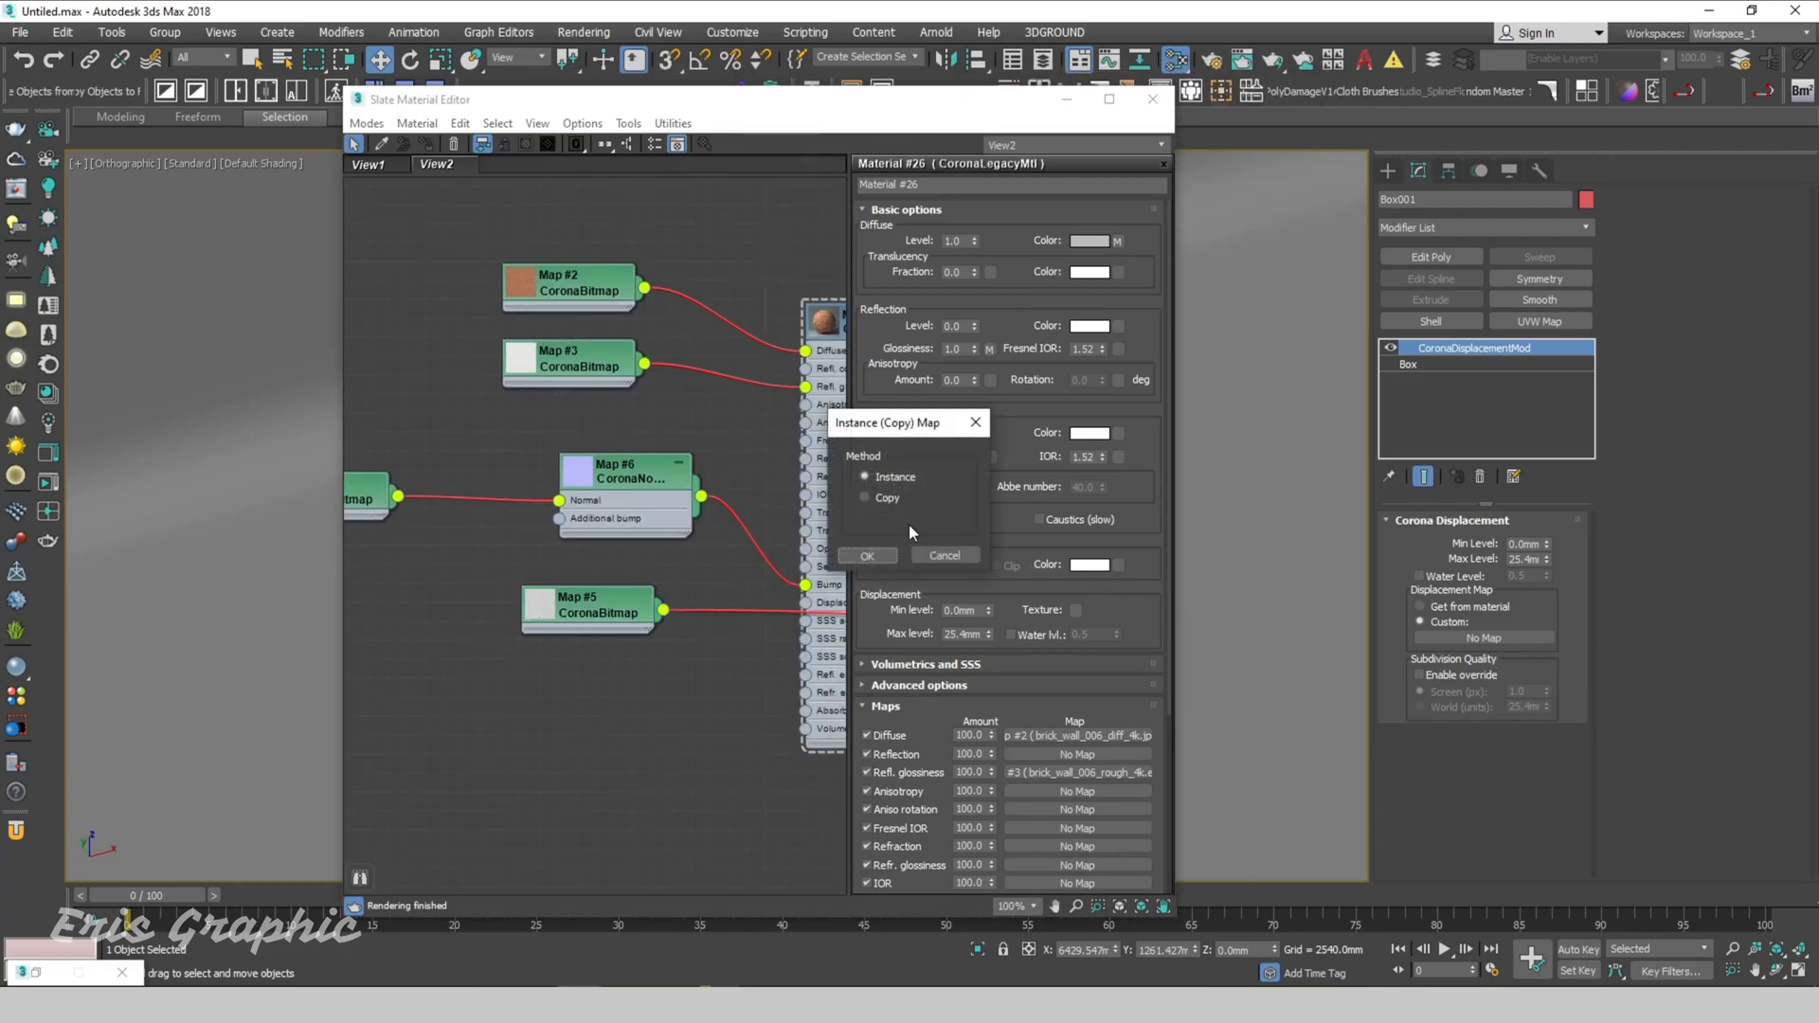
left_click(867, 555)
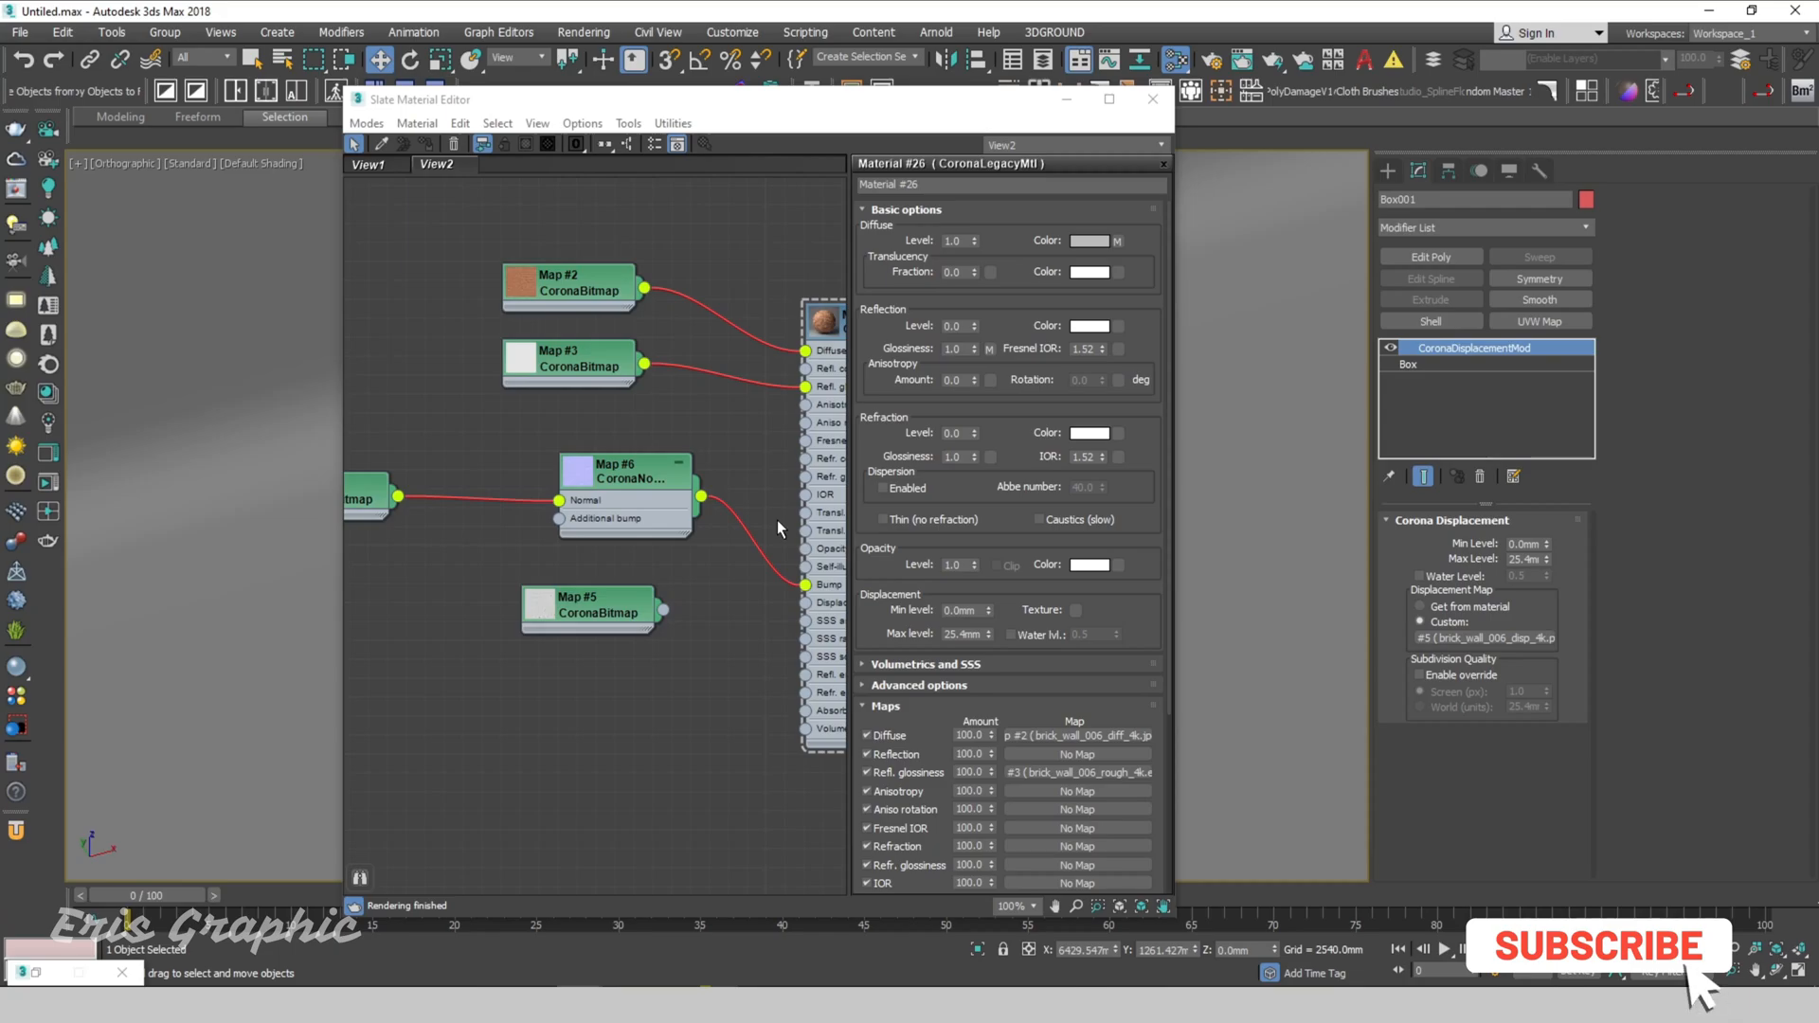
Step: Set the Corona displacement modifier's Max Level to 2 mm
double_click(1513, 559)
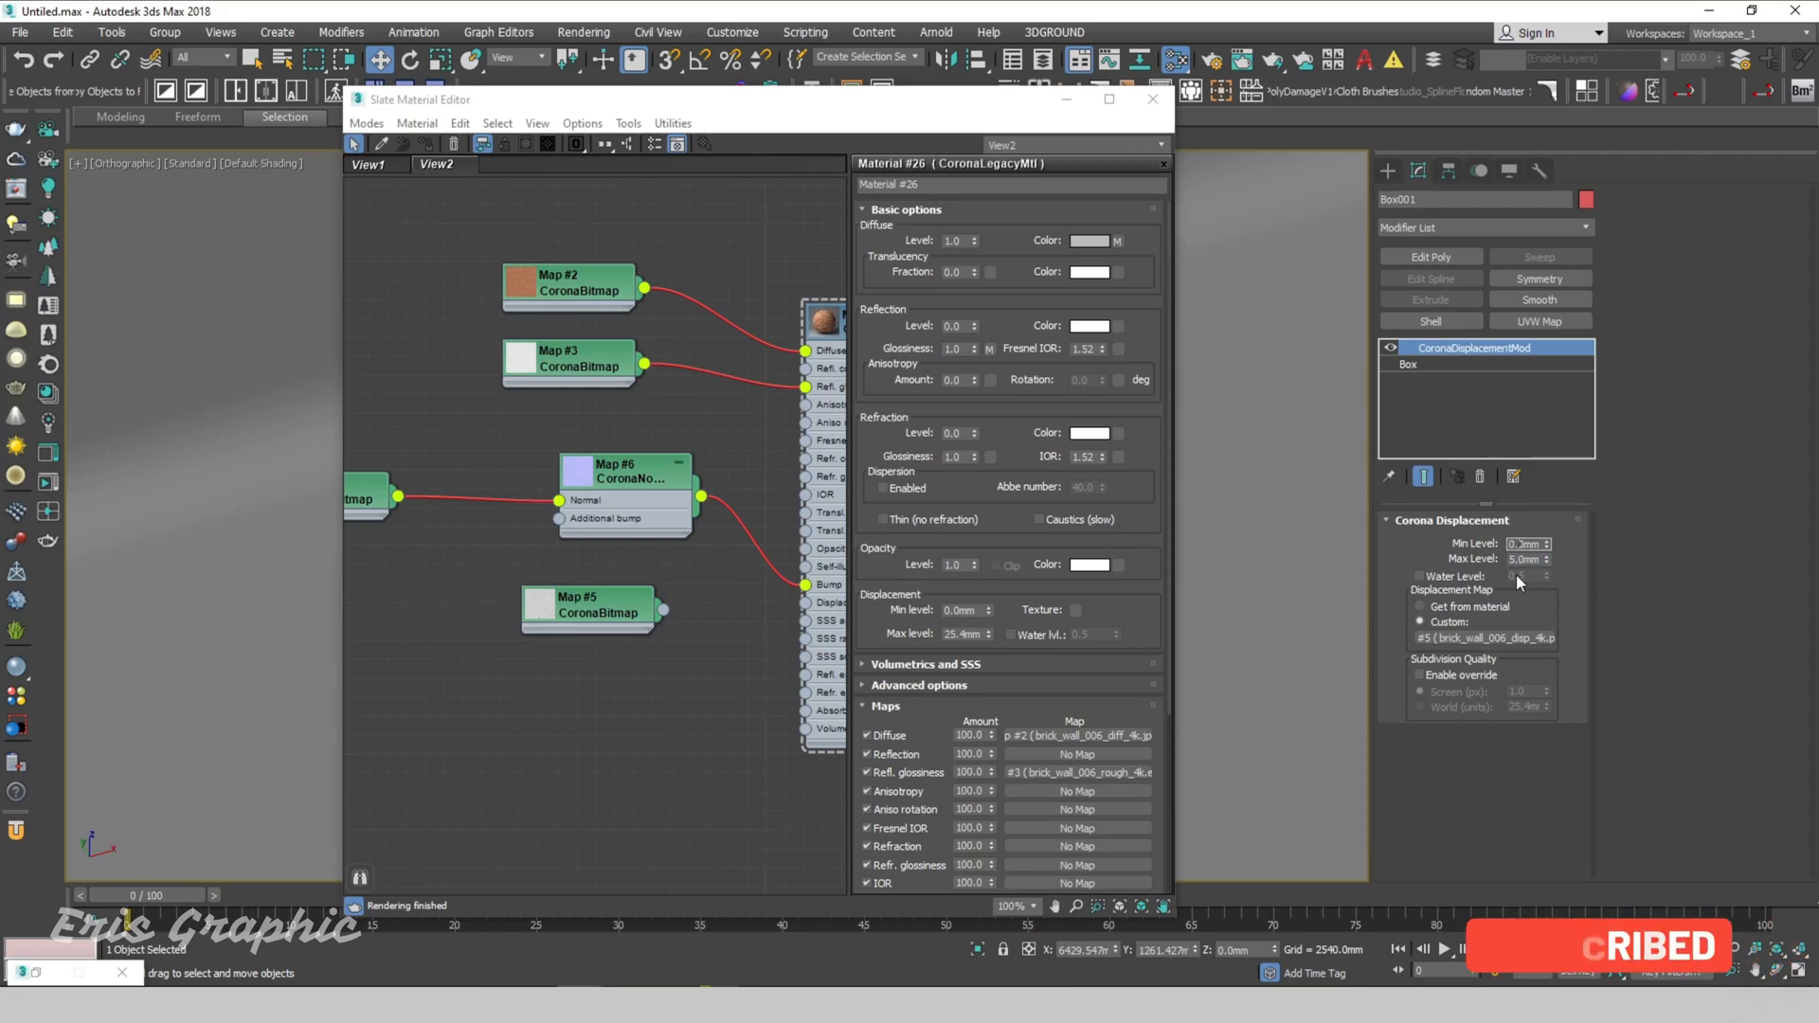
key("Return")
left_click(1532, 544)
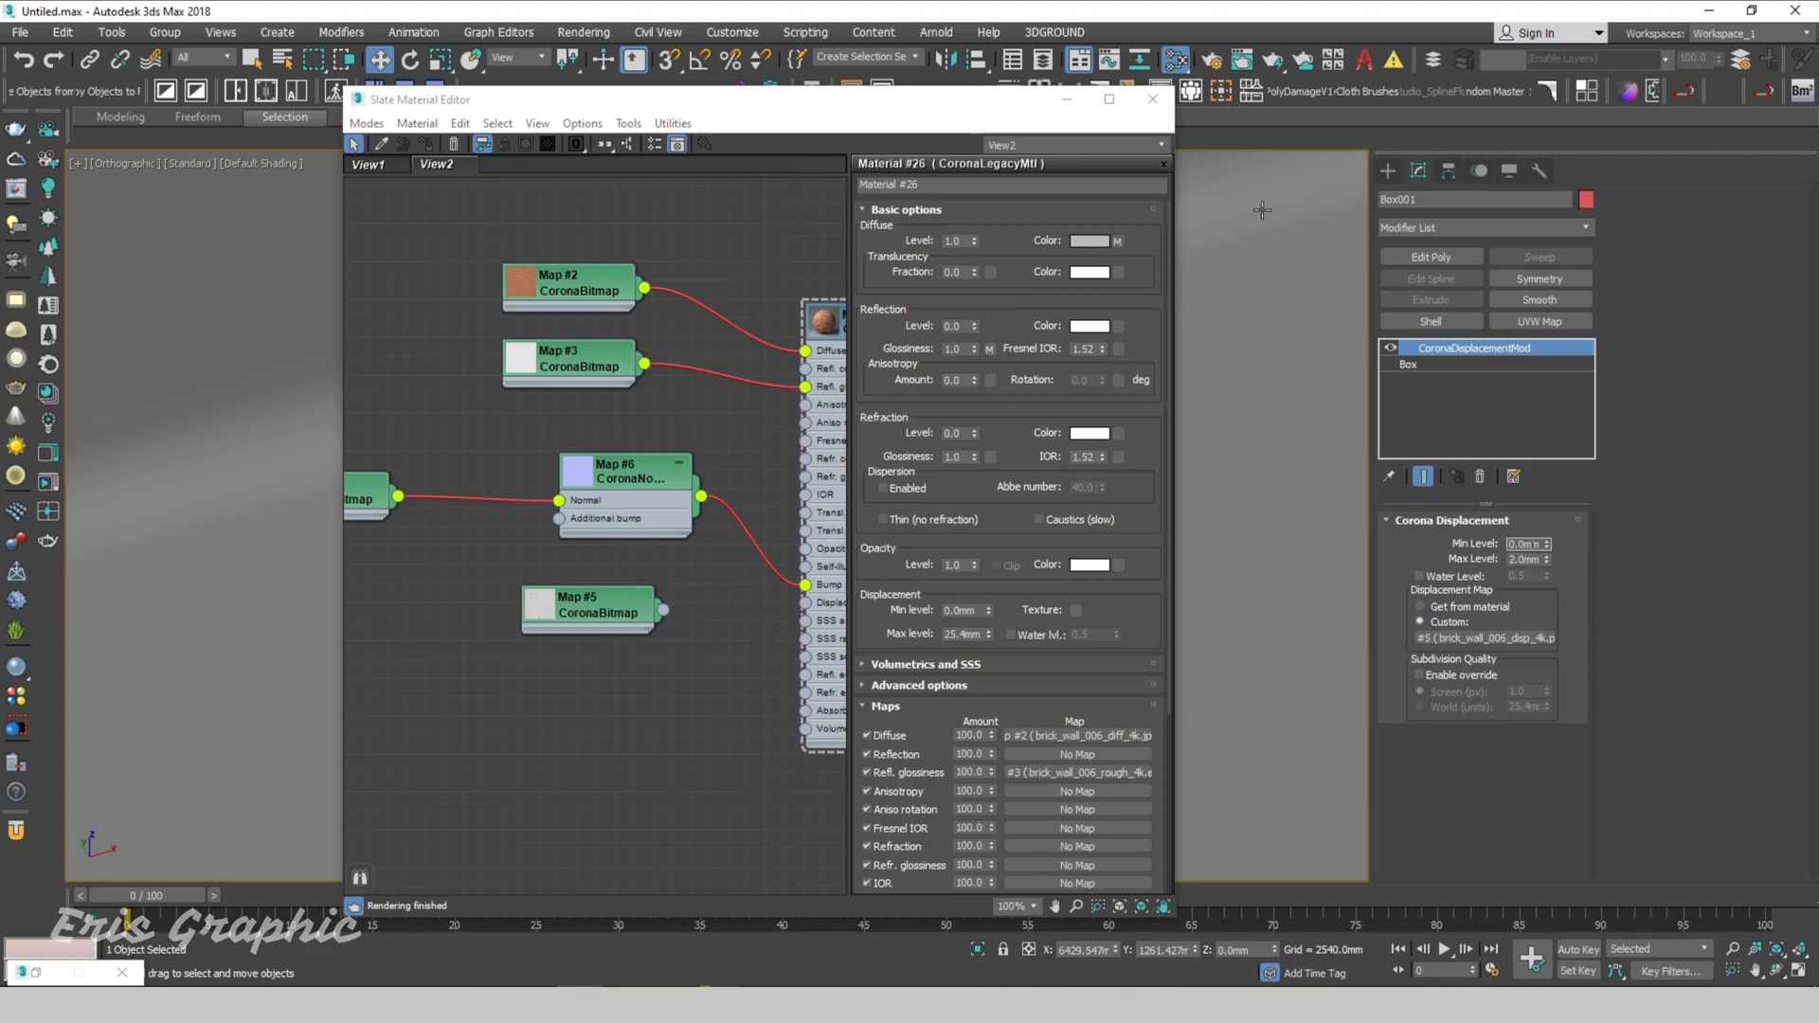
Step: Collapse the Material #26 node, assign the material to the wall box and show it shaded in the viewport
scroll(696, 305, "down", 3)
middle_click_drag(799, 235, 735, 250)
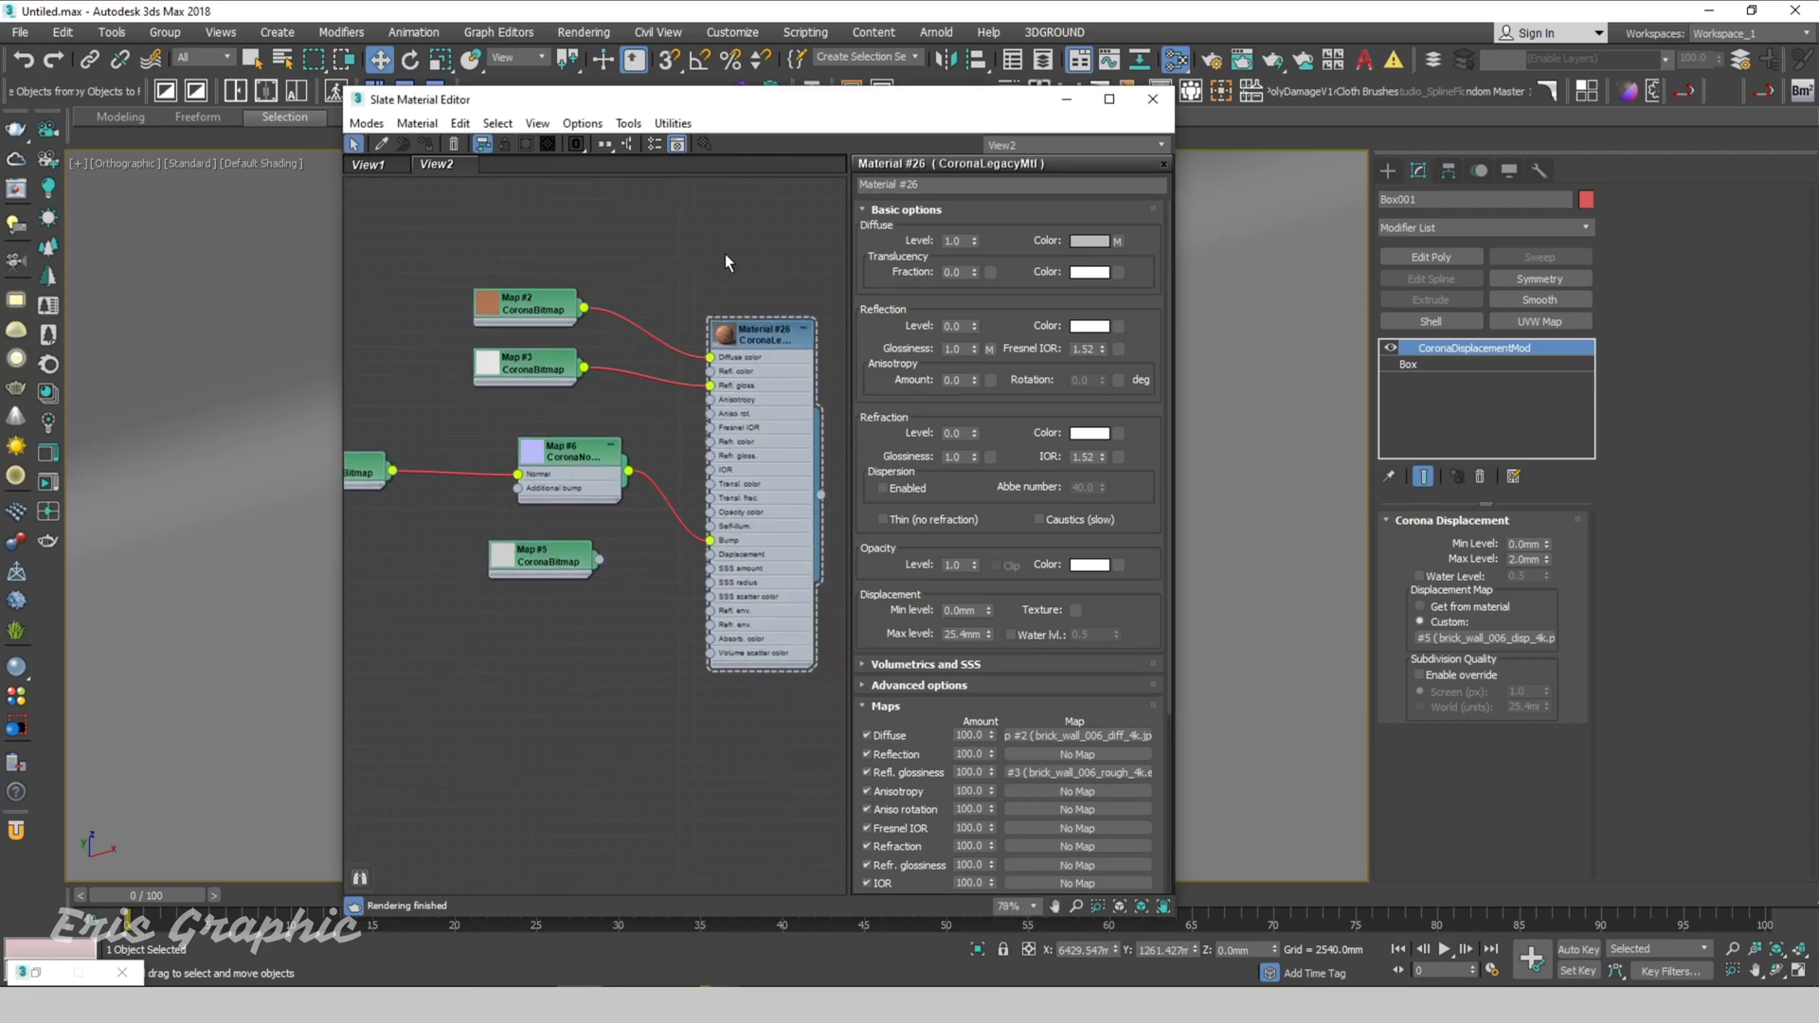
left_click_drag(579, 463, 564, 462)
left_click_drag(897, 108, 1144, 165)
left_click(538, 484)
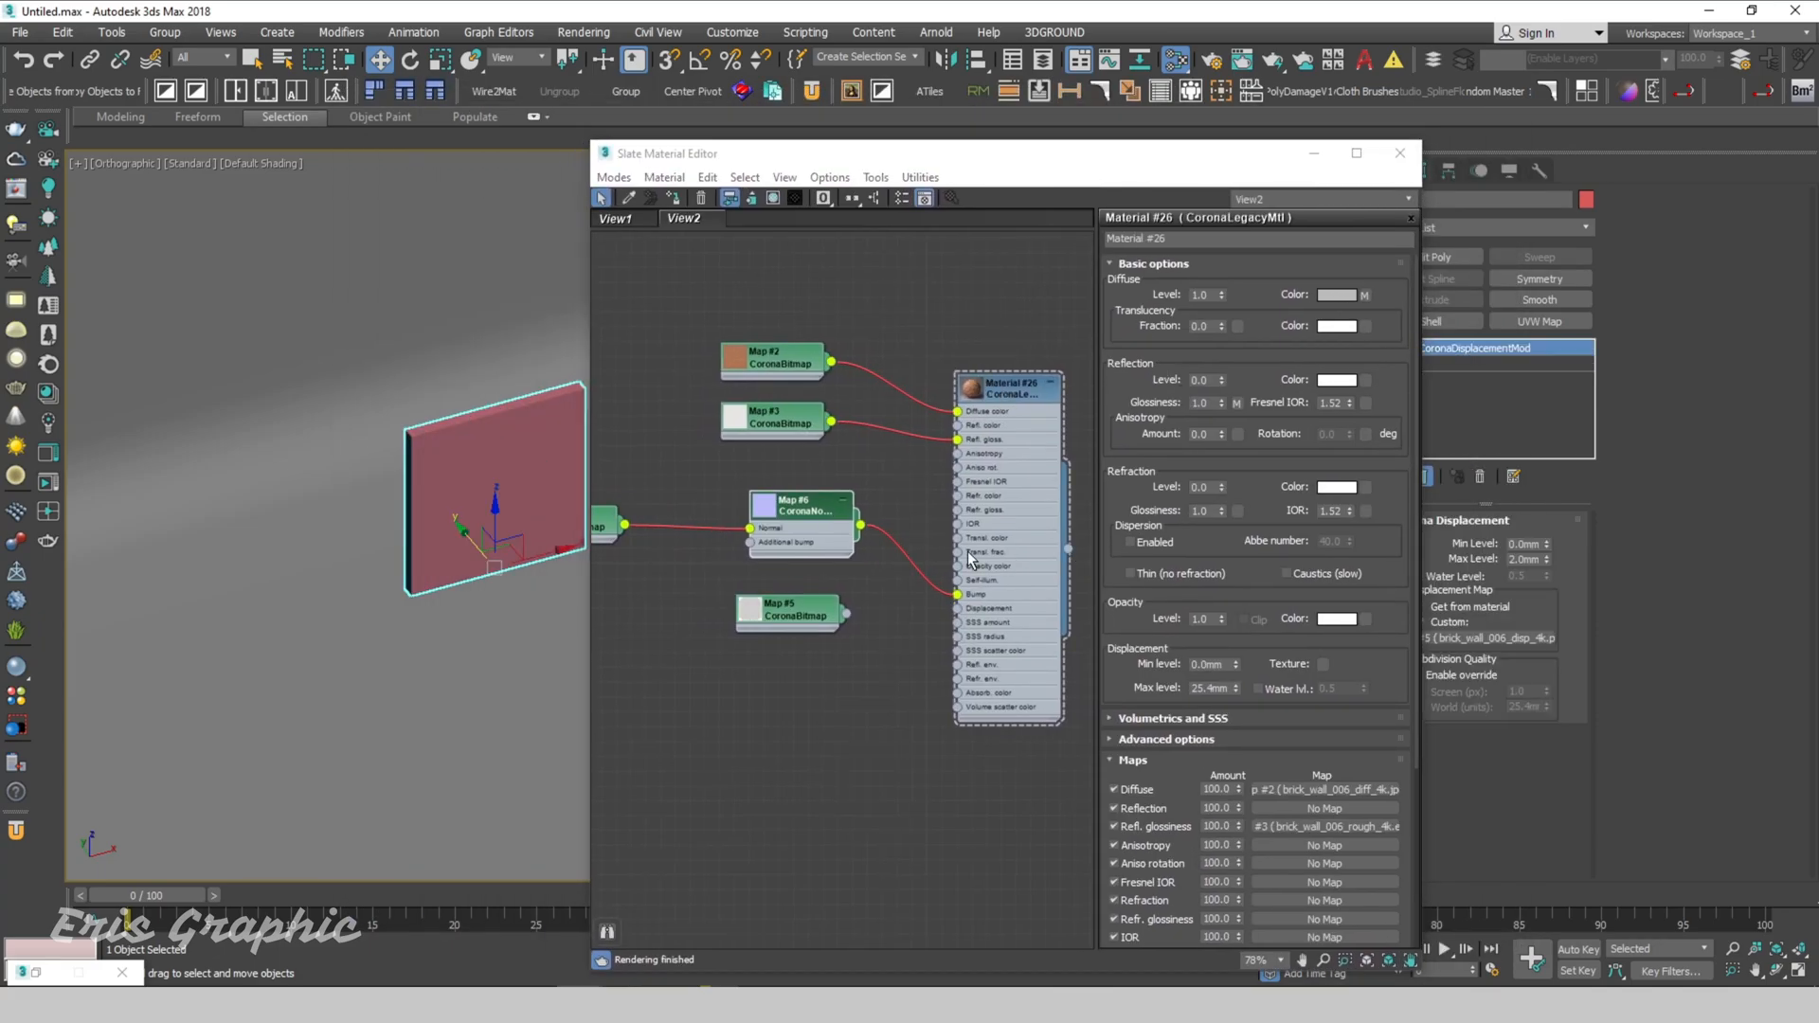
left_click(1049, 383)
left_click(794, 197)
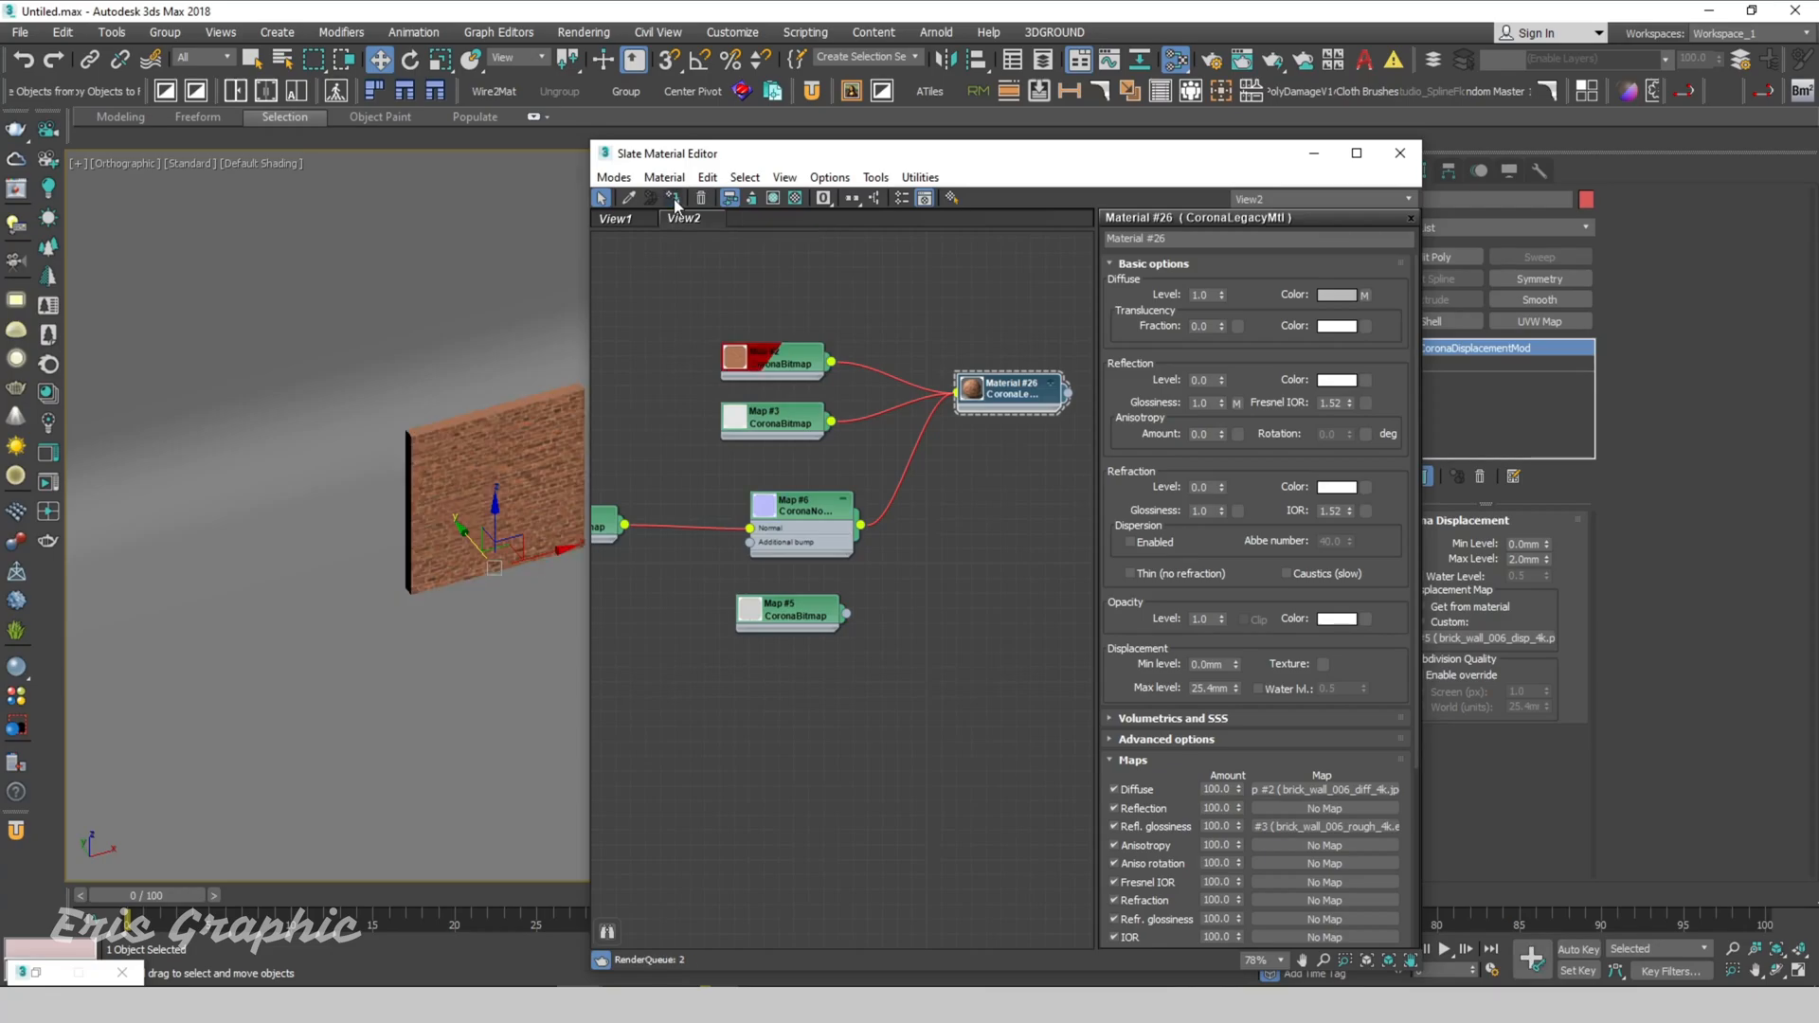
Step: Run an interactive Corona render through CoronaCamera001 in a maximized frame buffer and inspect the brick wall up close
left_click(1313, 153)
scroll(506, 466, "up", 5)
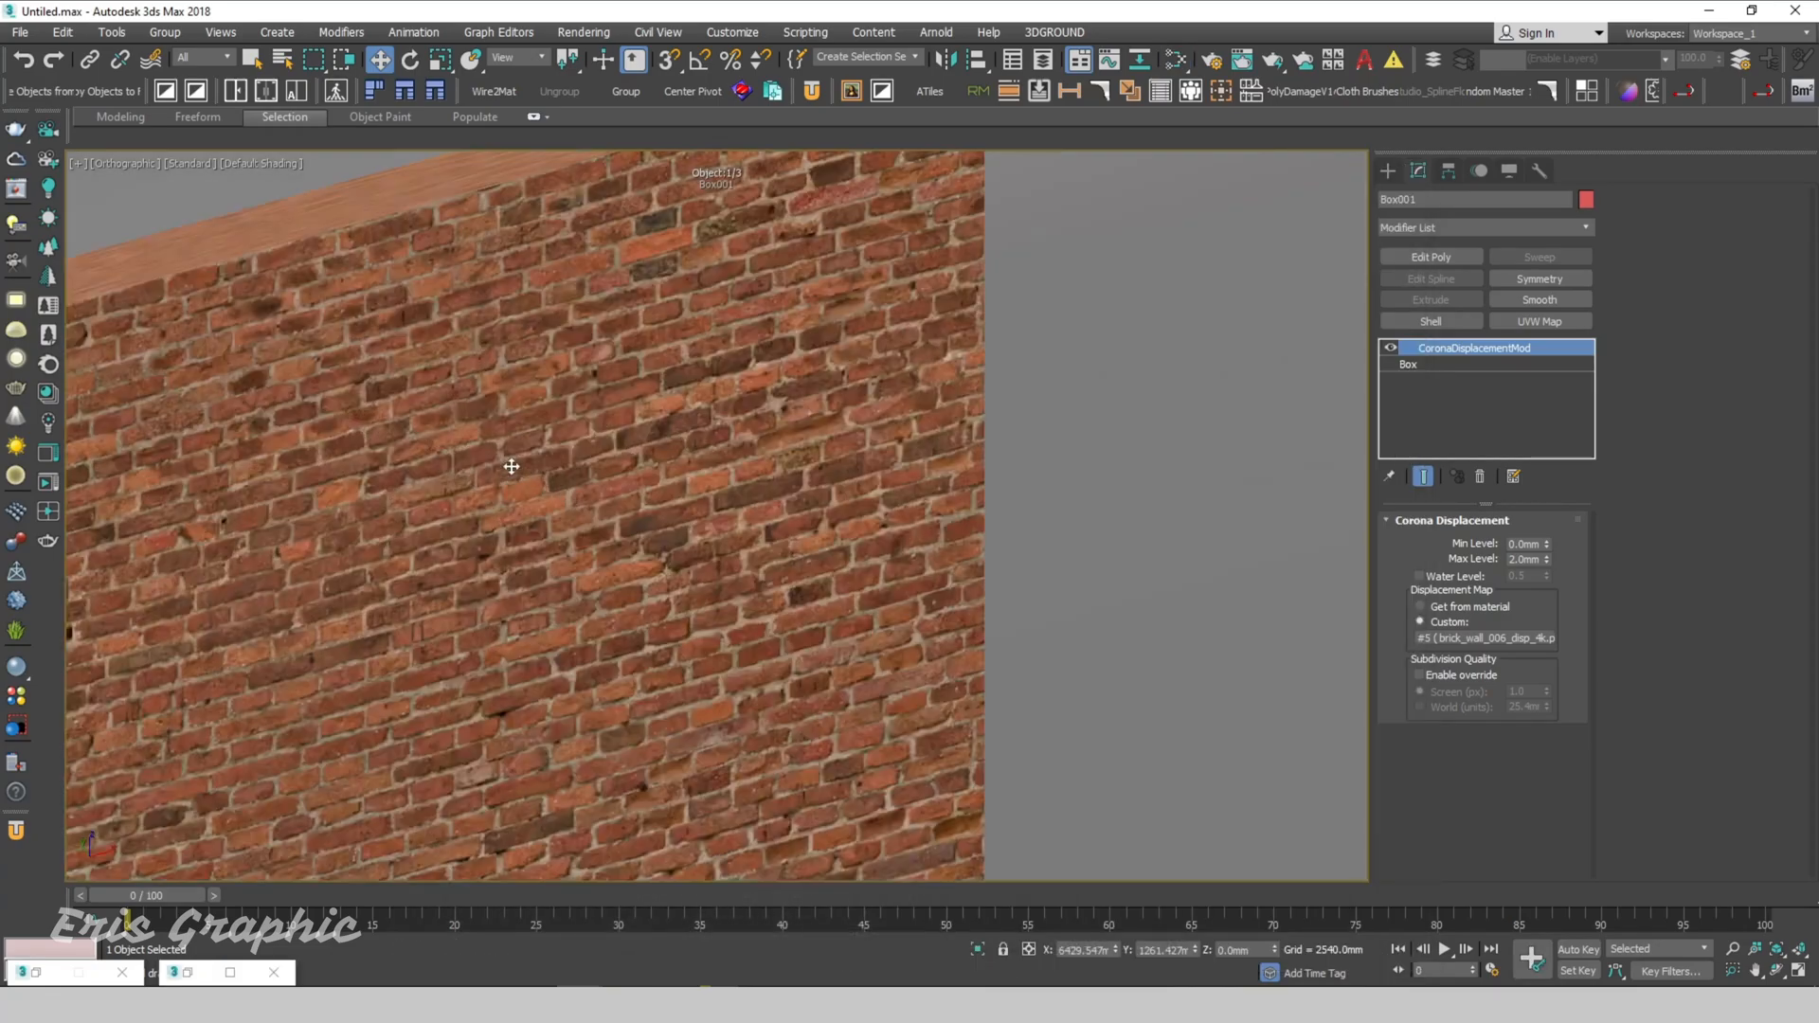
scroll(572, 397, "down", 2)
key("c")
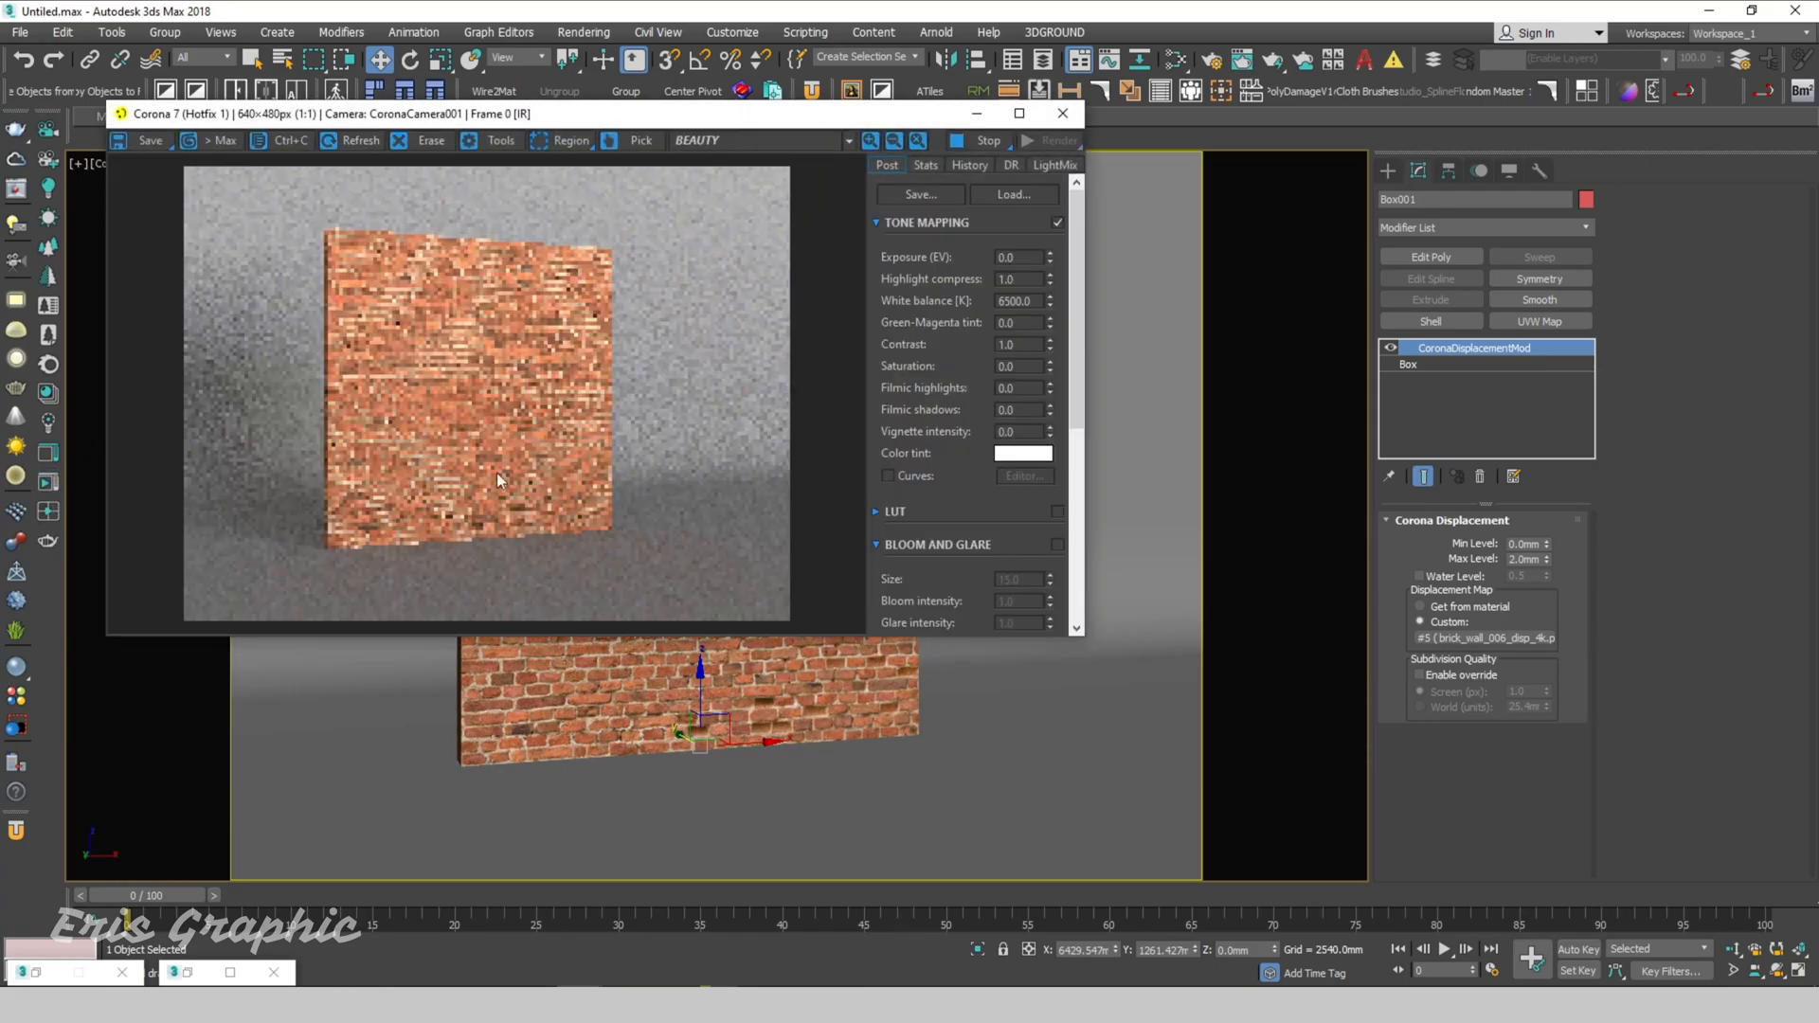
left_click(1019, 113)
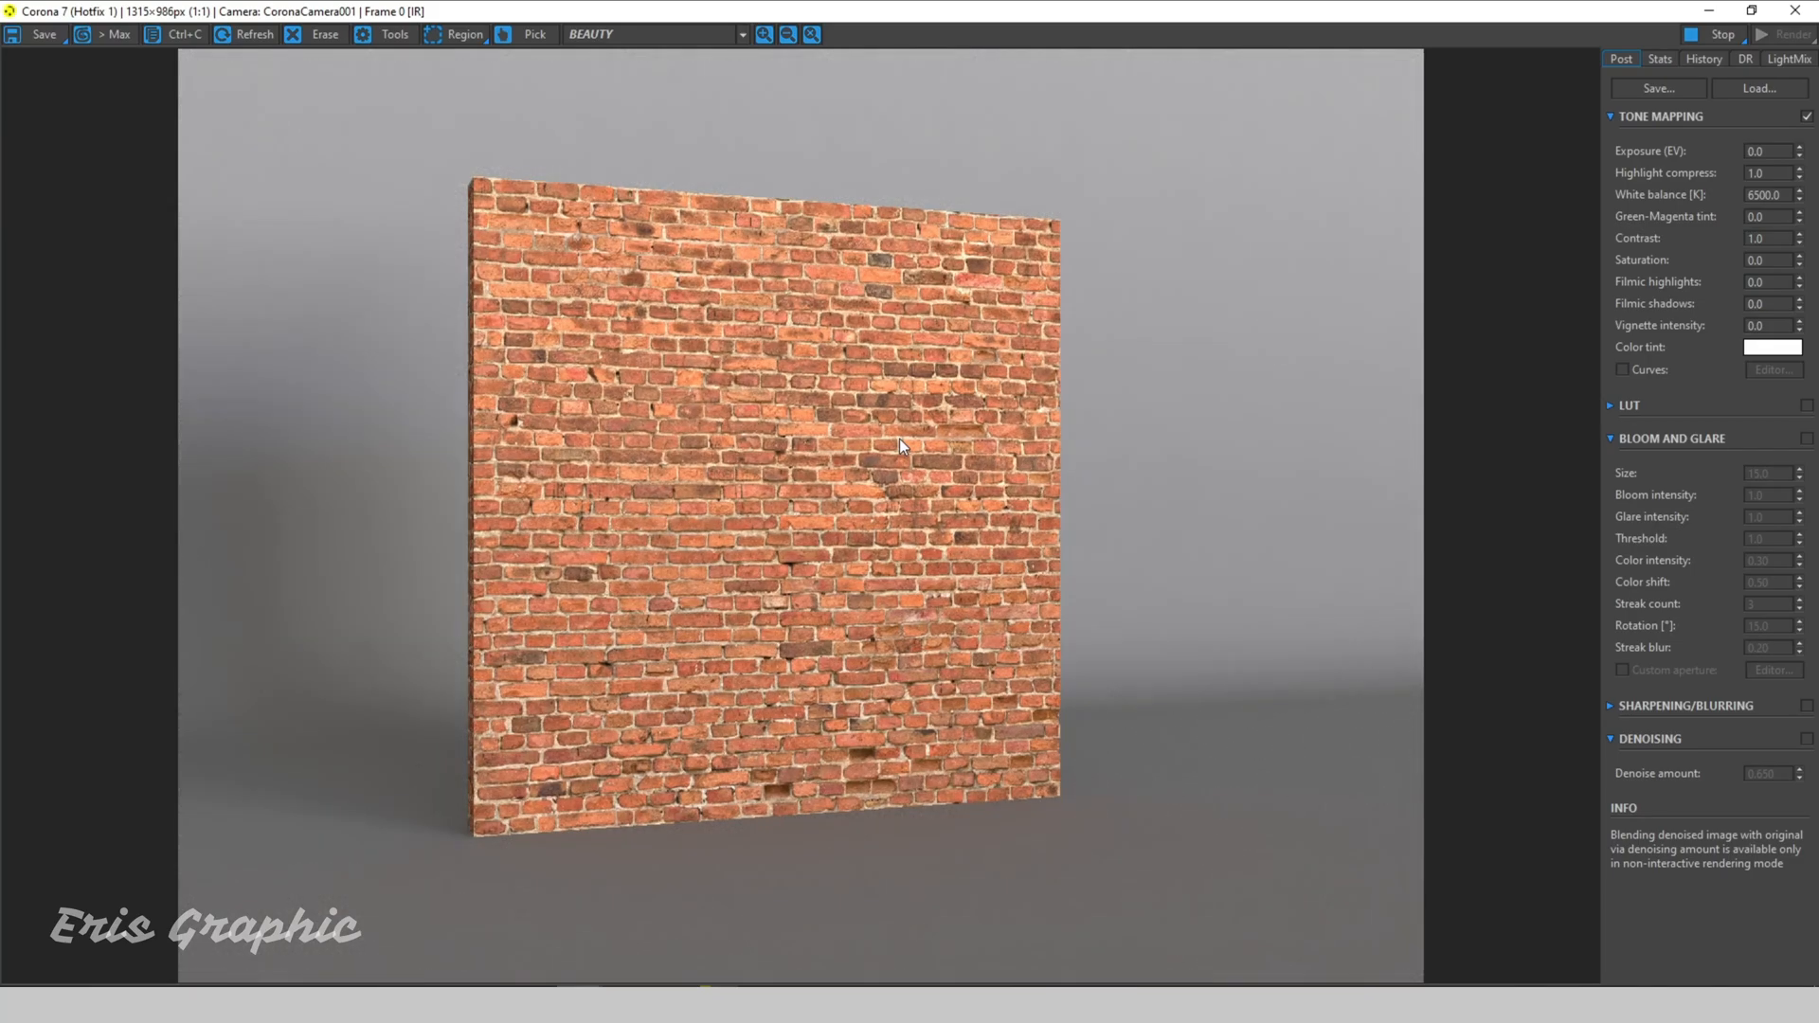
scroll(899, 440, "up", 1)
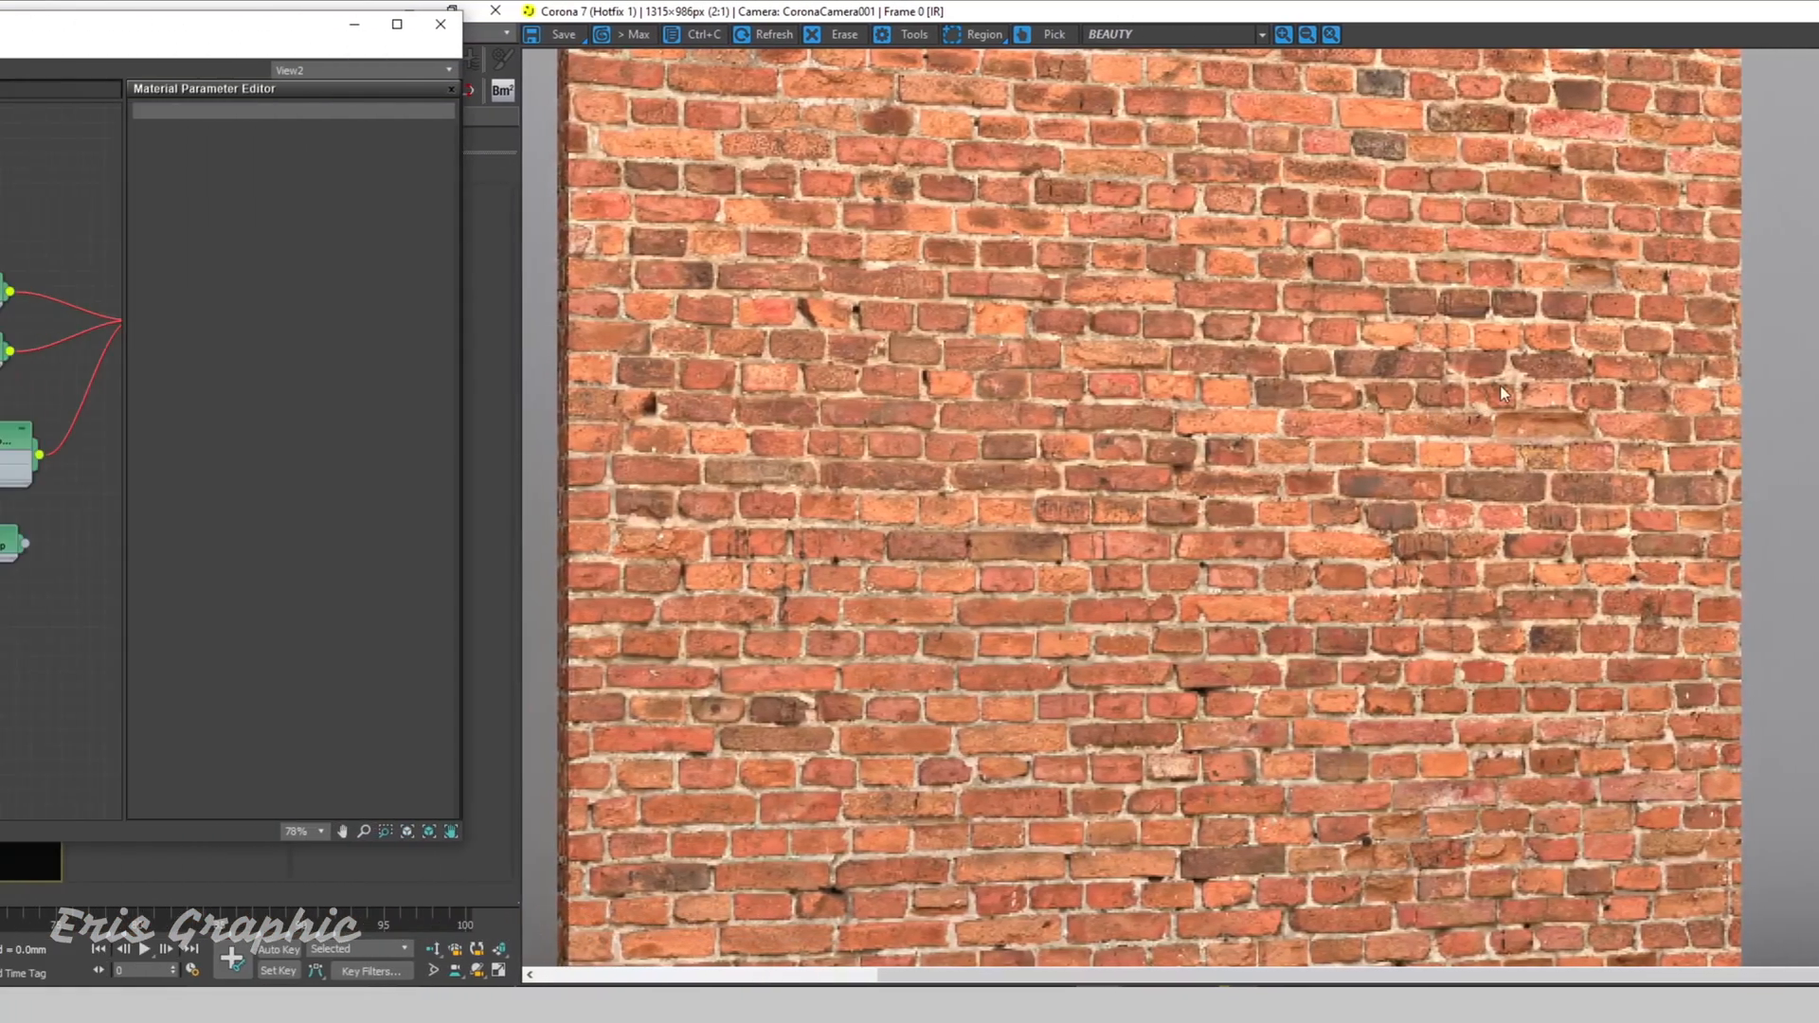
Step: Maximize the Slate Material Editor and create a new CoronaLegacyMtl in the empty area beside the brick material
double_click(1125, 35)
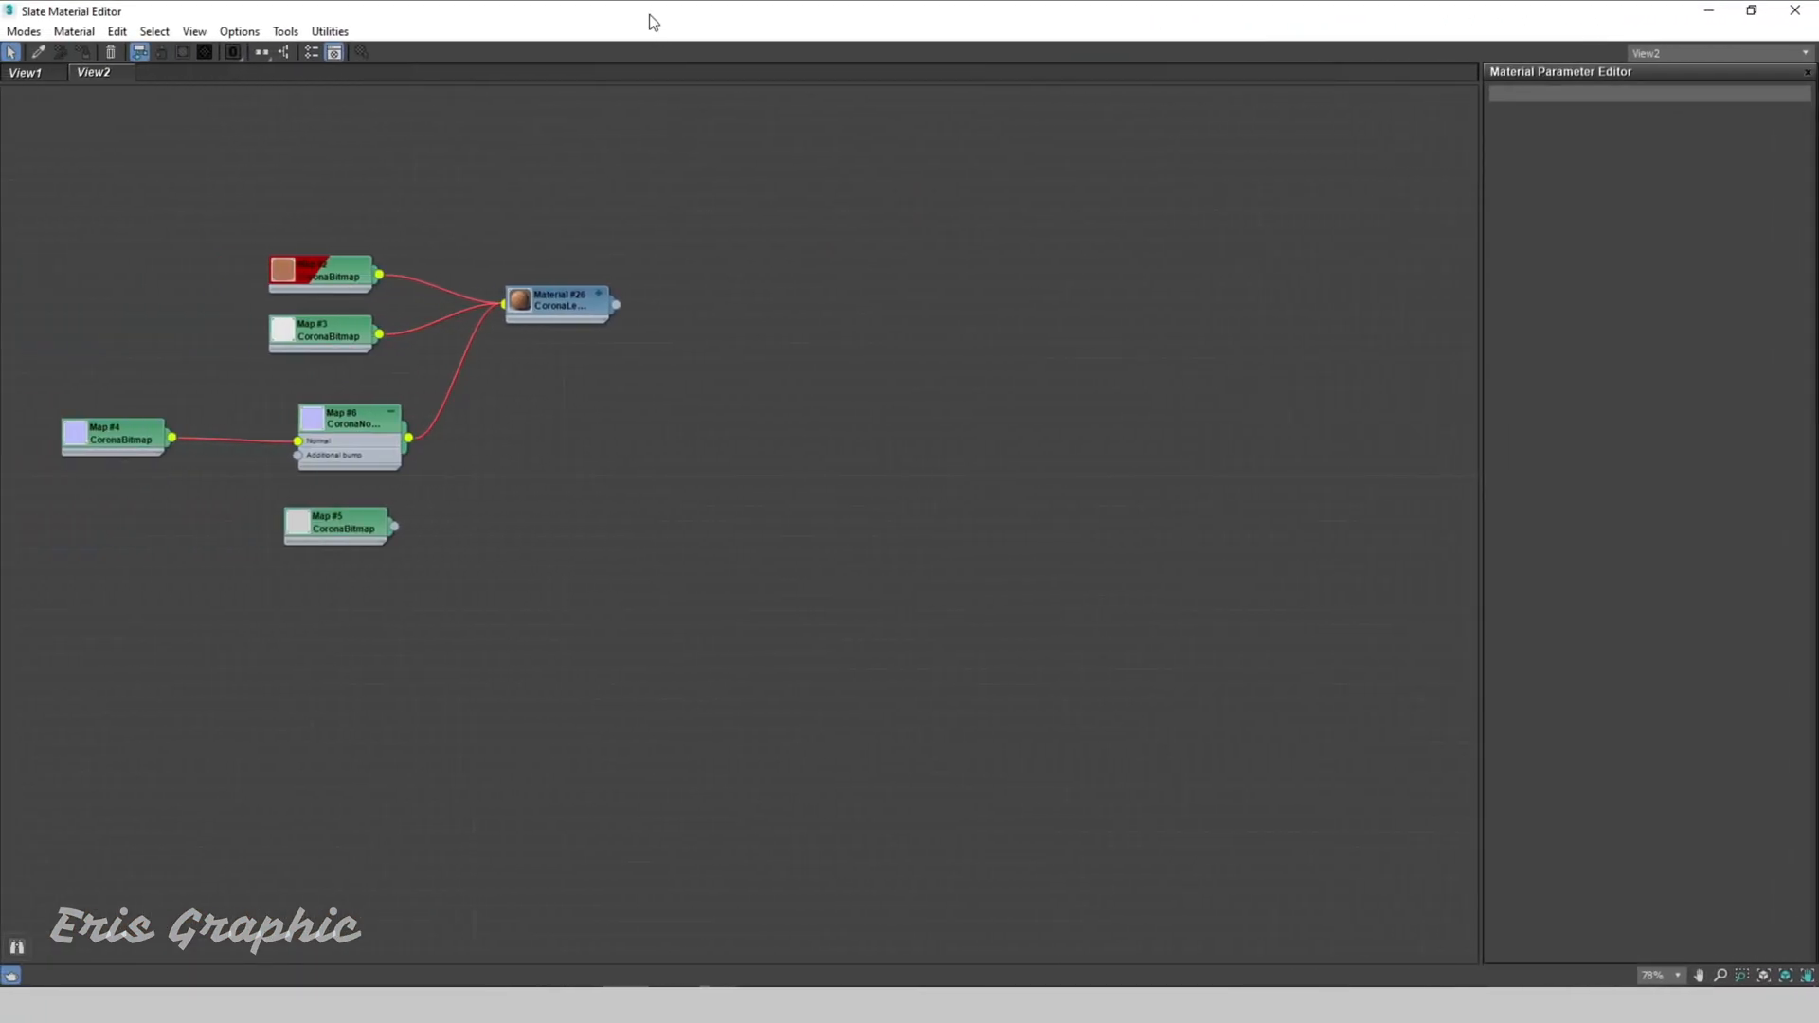
middle_click_drag(971, 433, 1198, 457)
scroll(1077, 459, "down", 1)
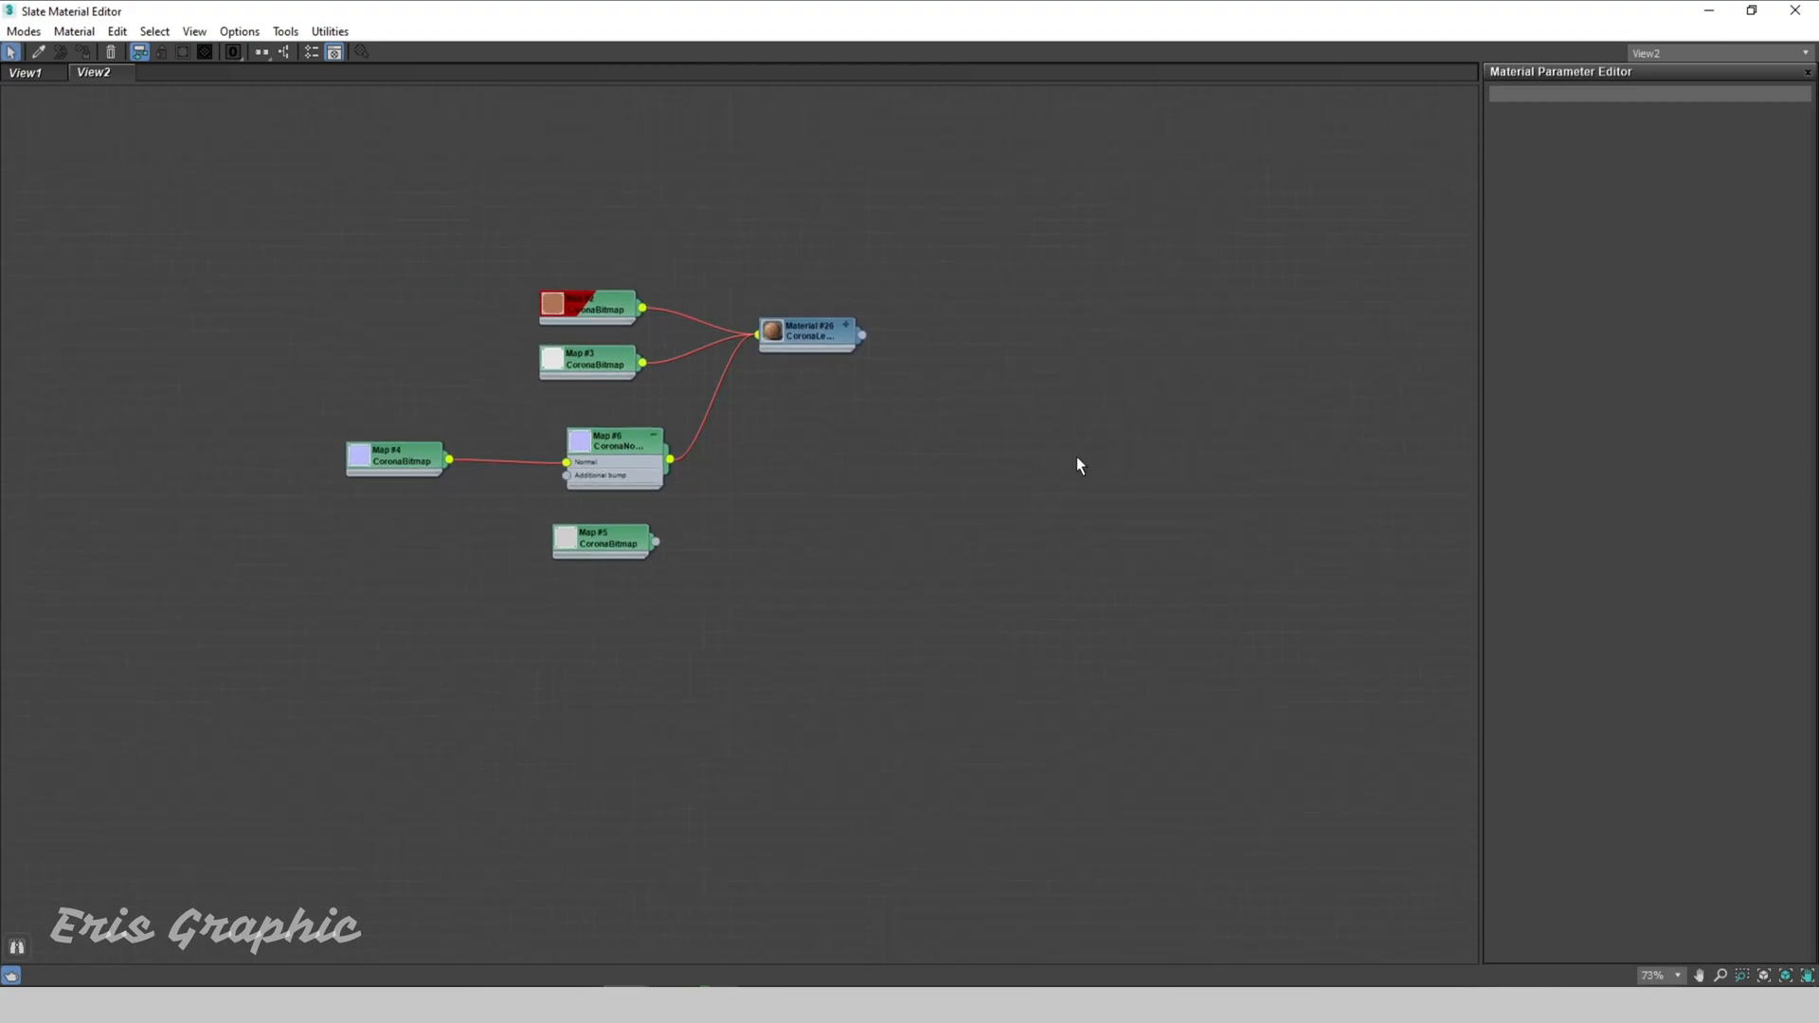
right_click(1041, 424)
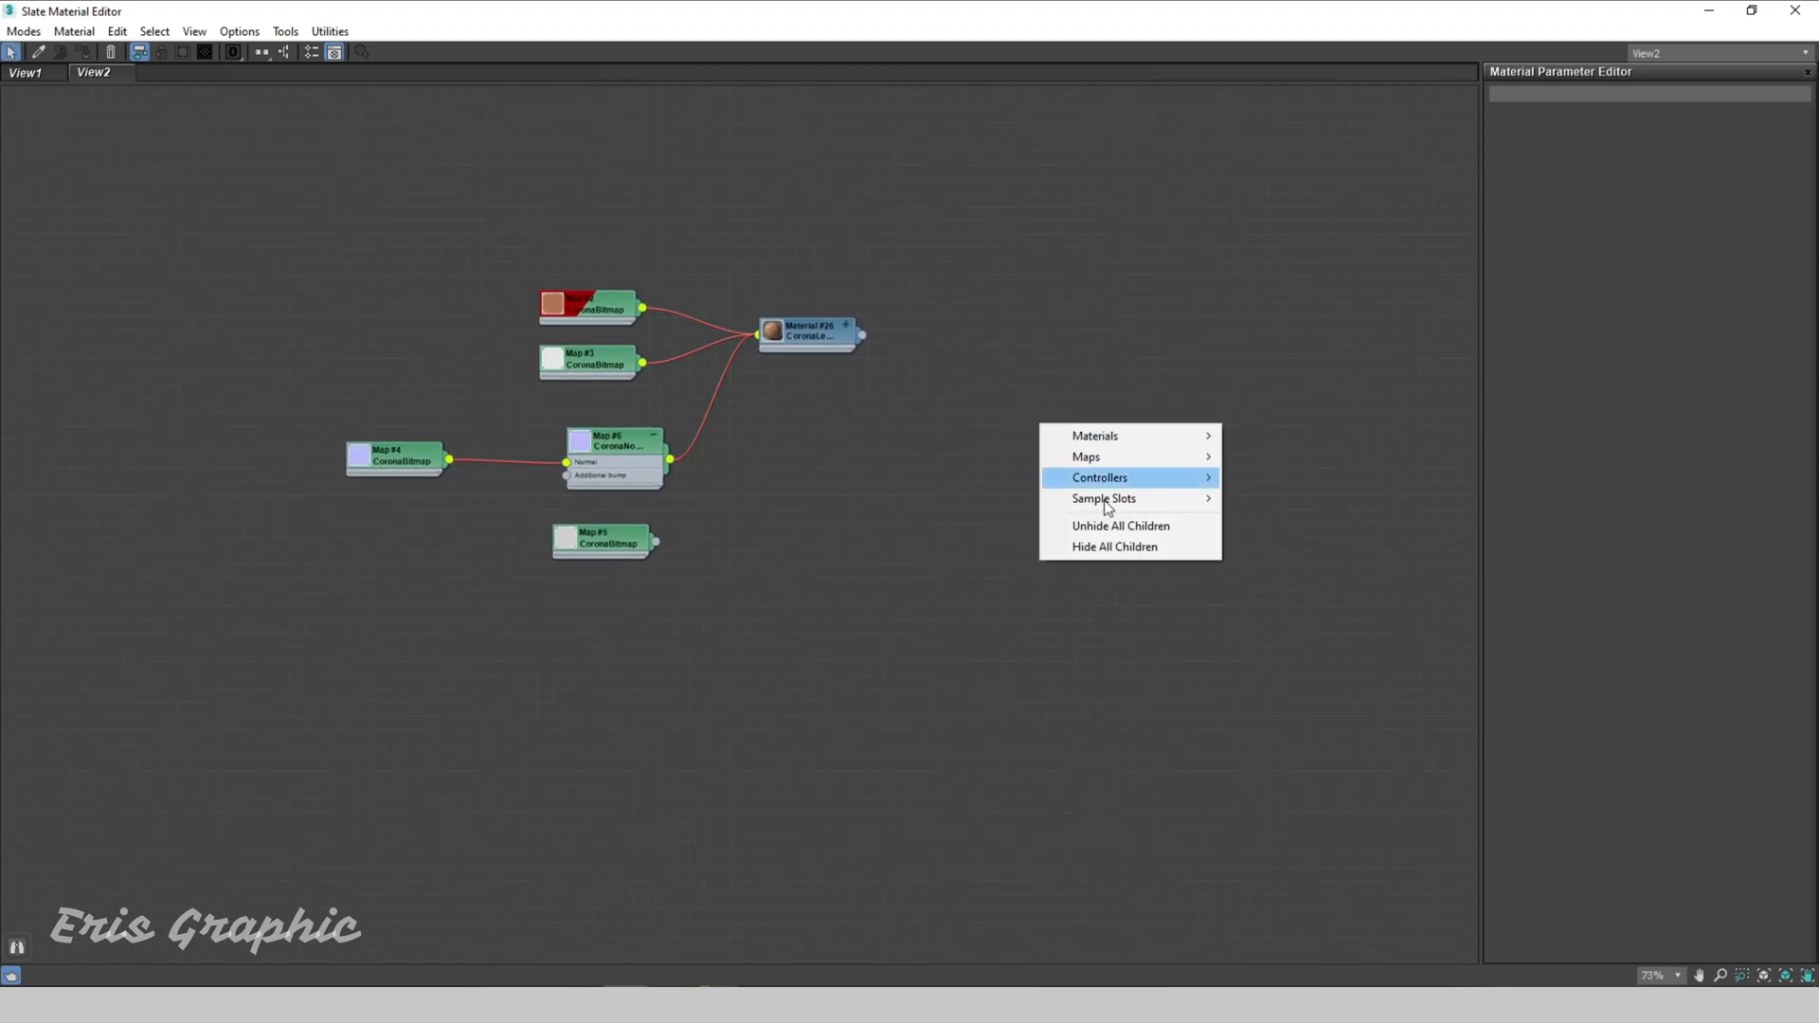
mouse_move(1122, 435)
mouse_move(1269, 478)
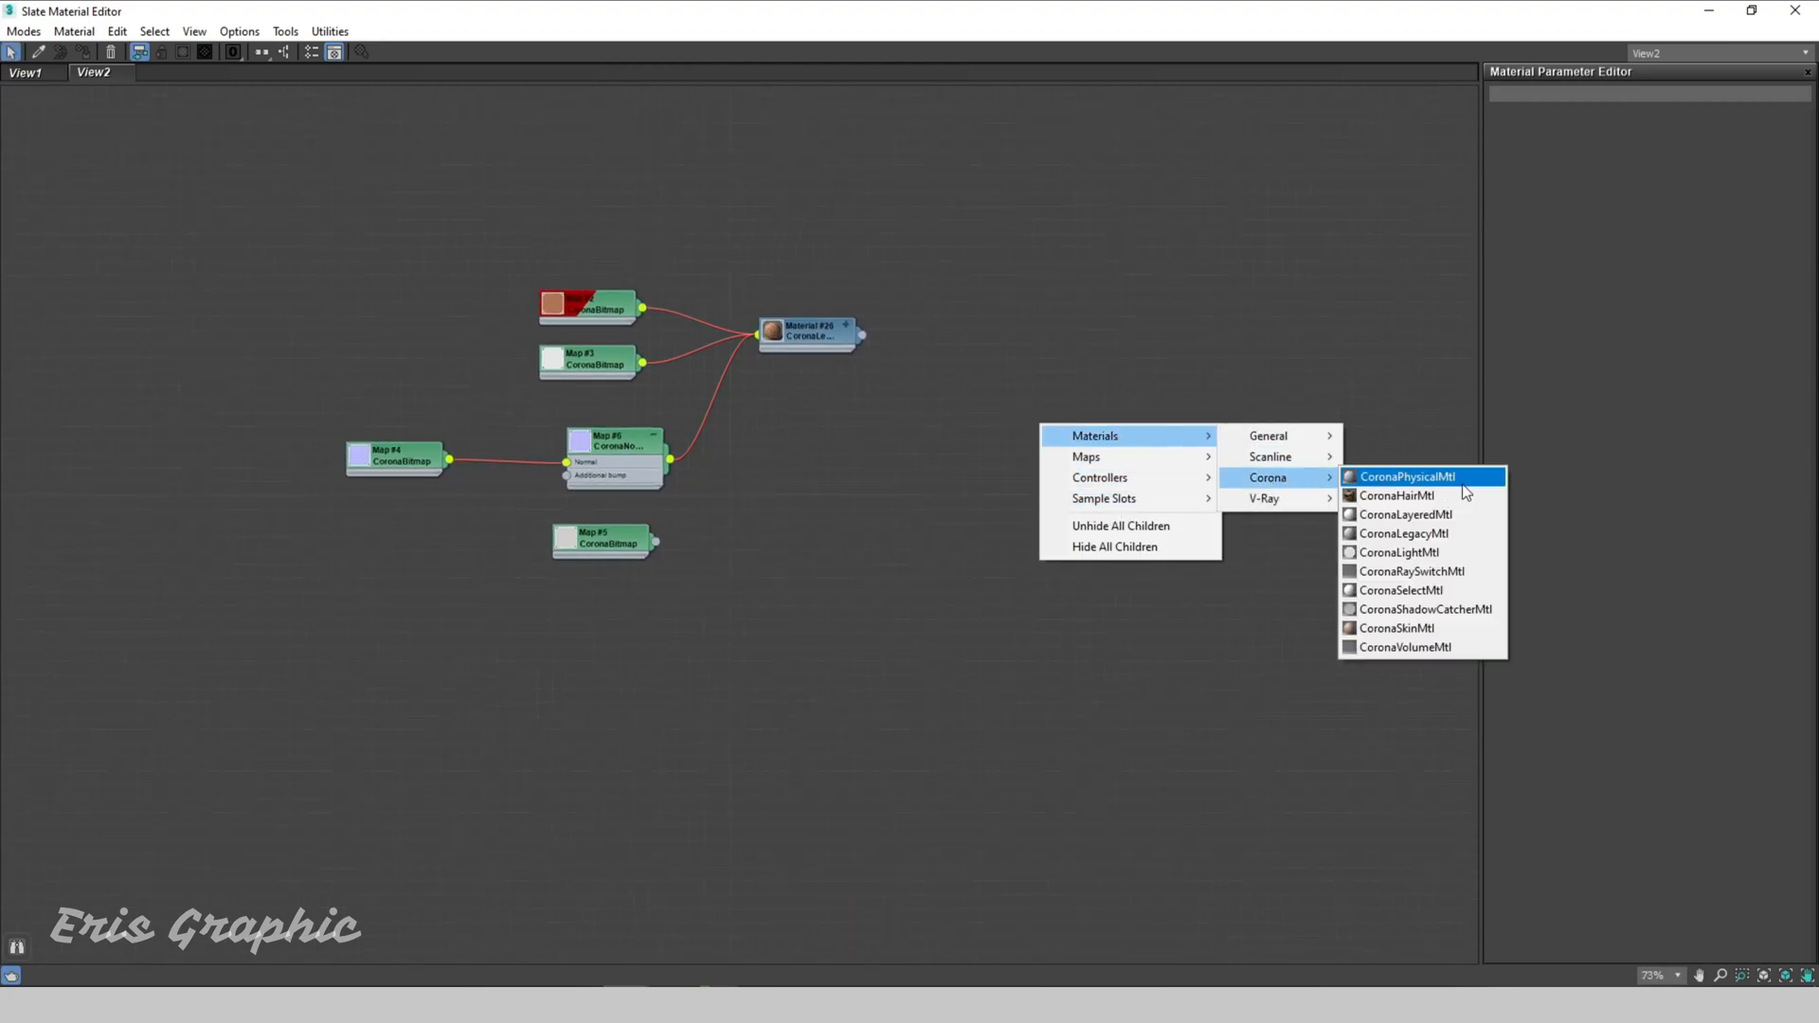
left_click(1447, 537)
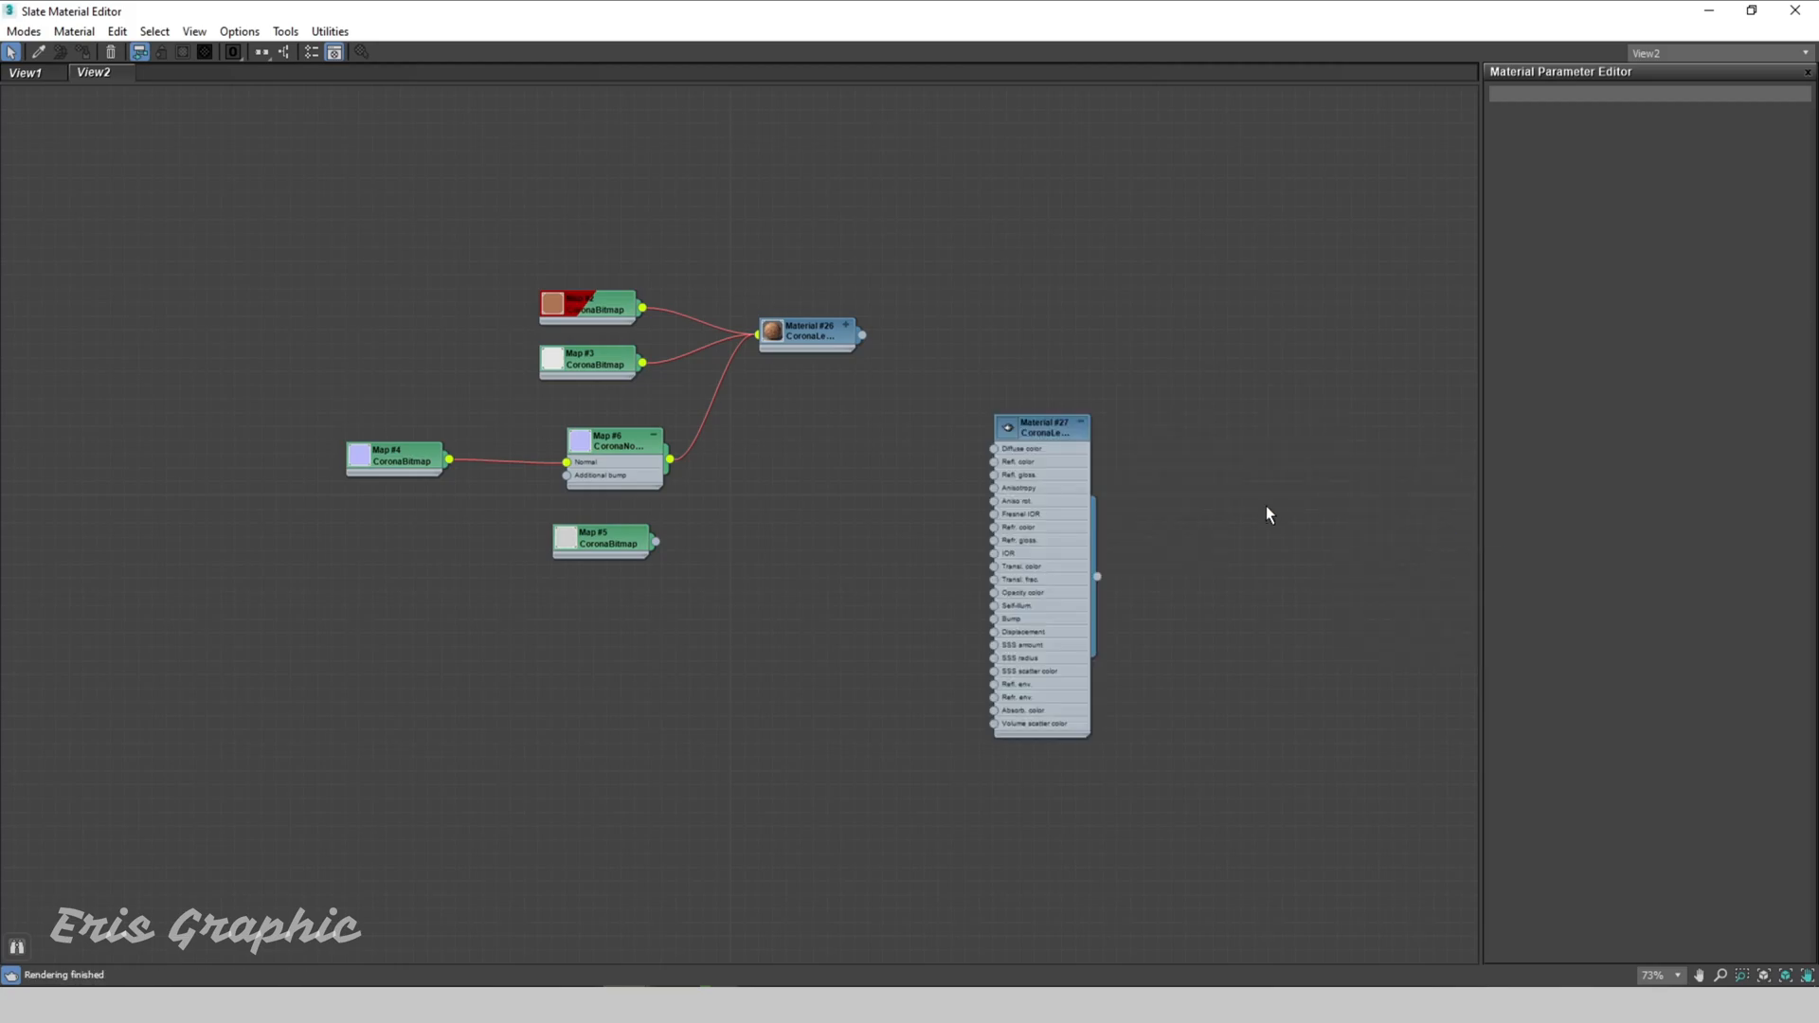
Step: Place the new CoronaLegacyMtl node below the displacement bitmap, enlarge its preview and show its parameters
left_click_drag(1039, 438, 666, 631)
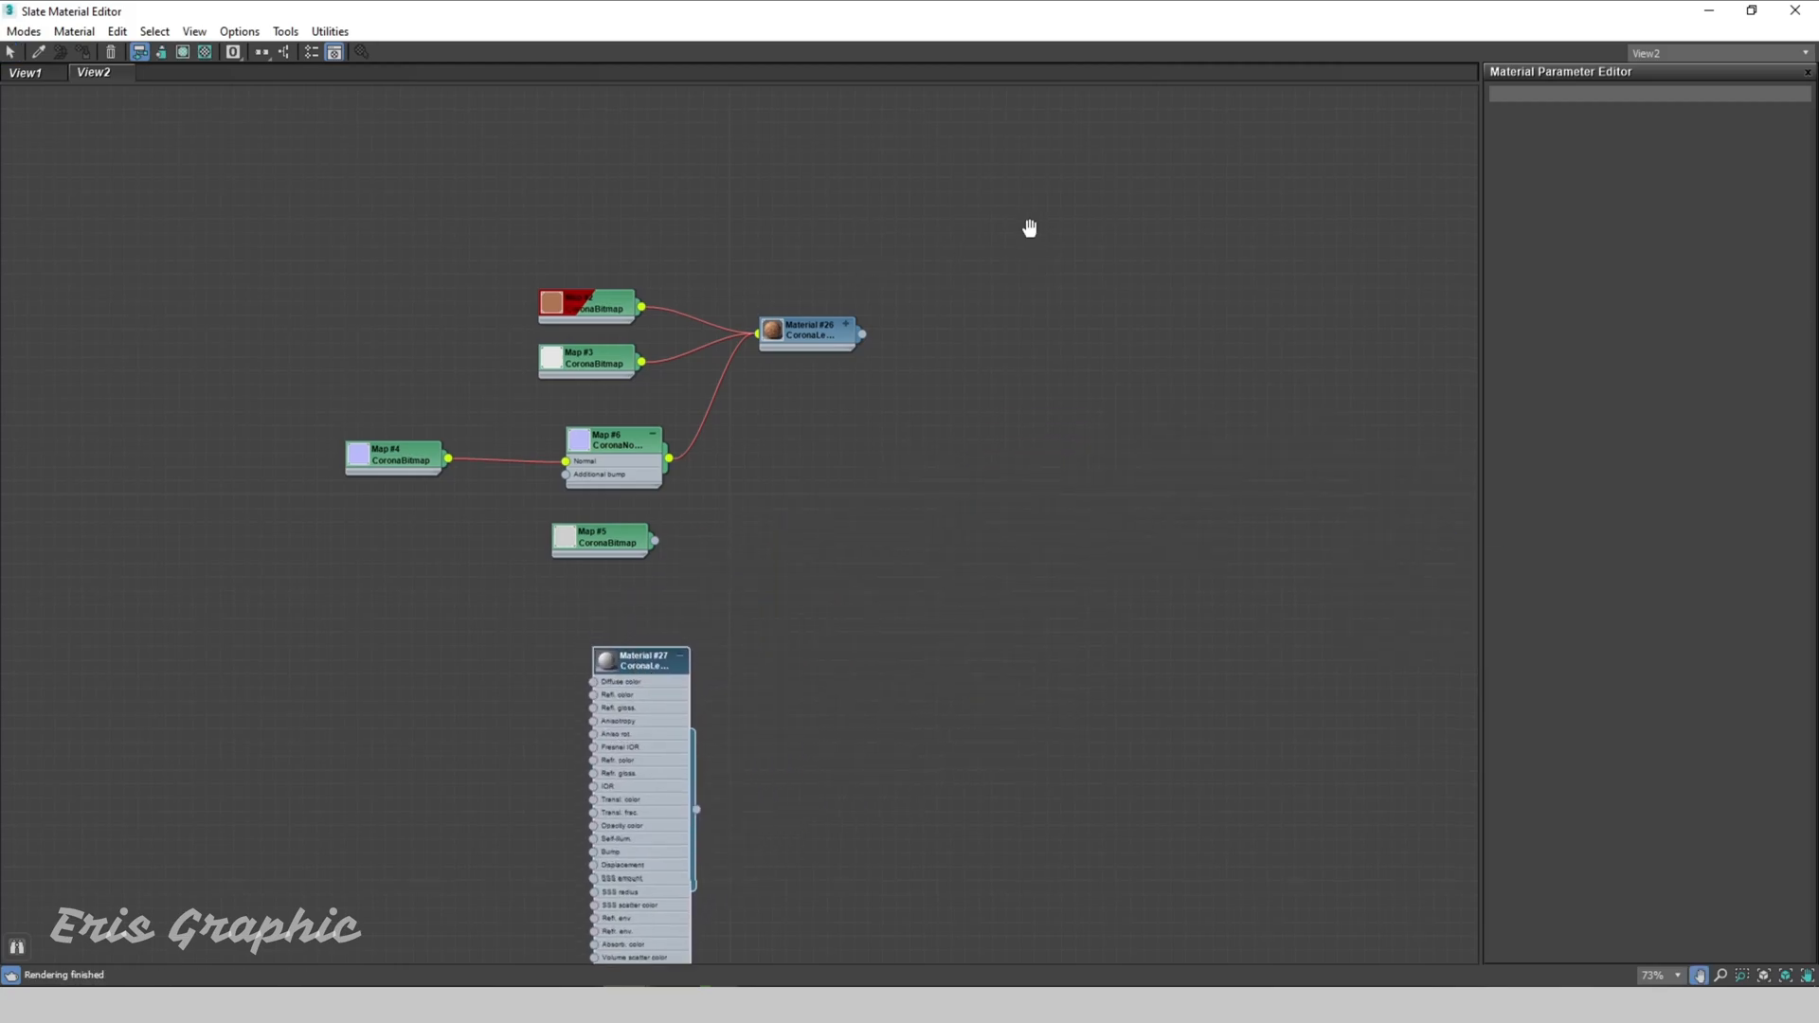
middle_click_drag(1027, 228, 1018, 131)
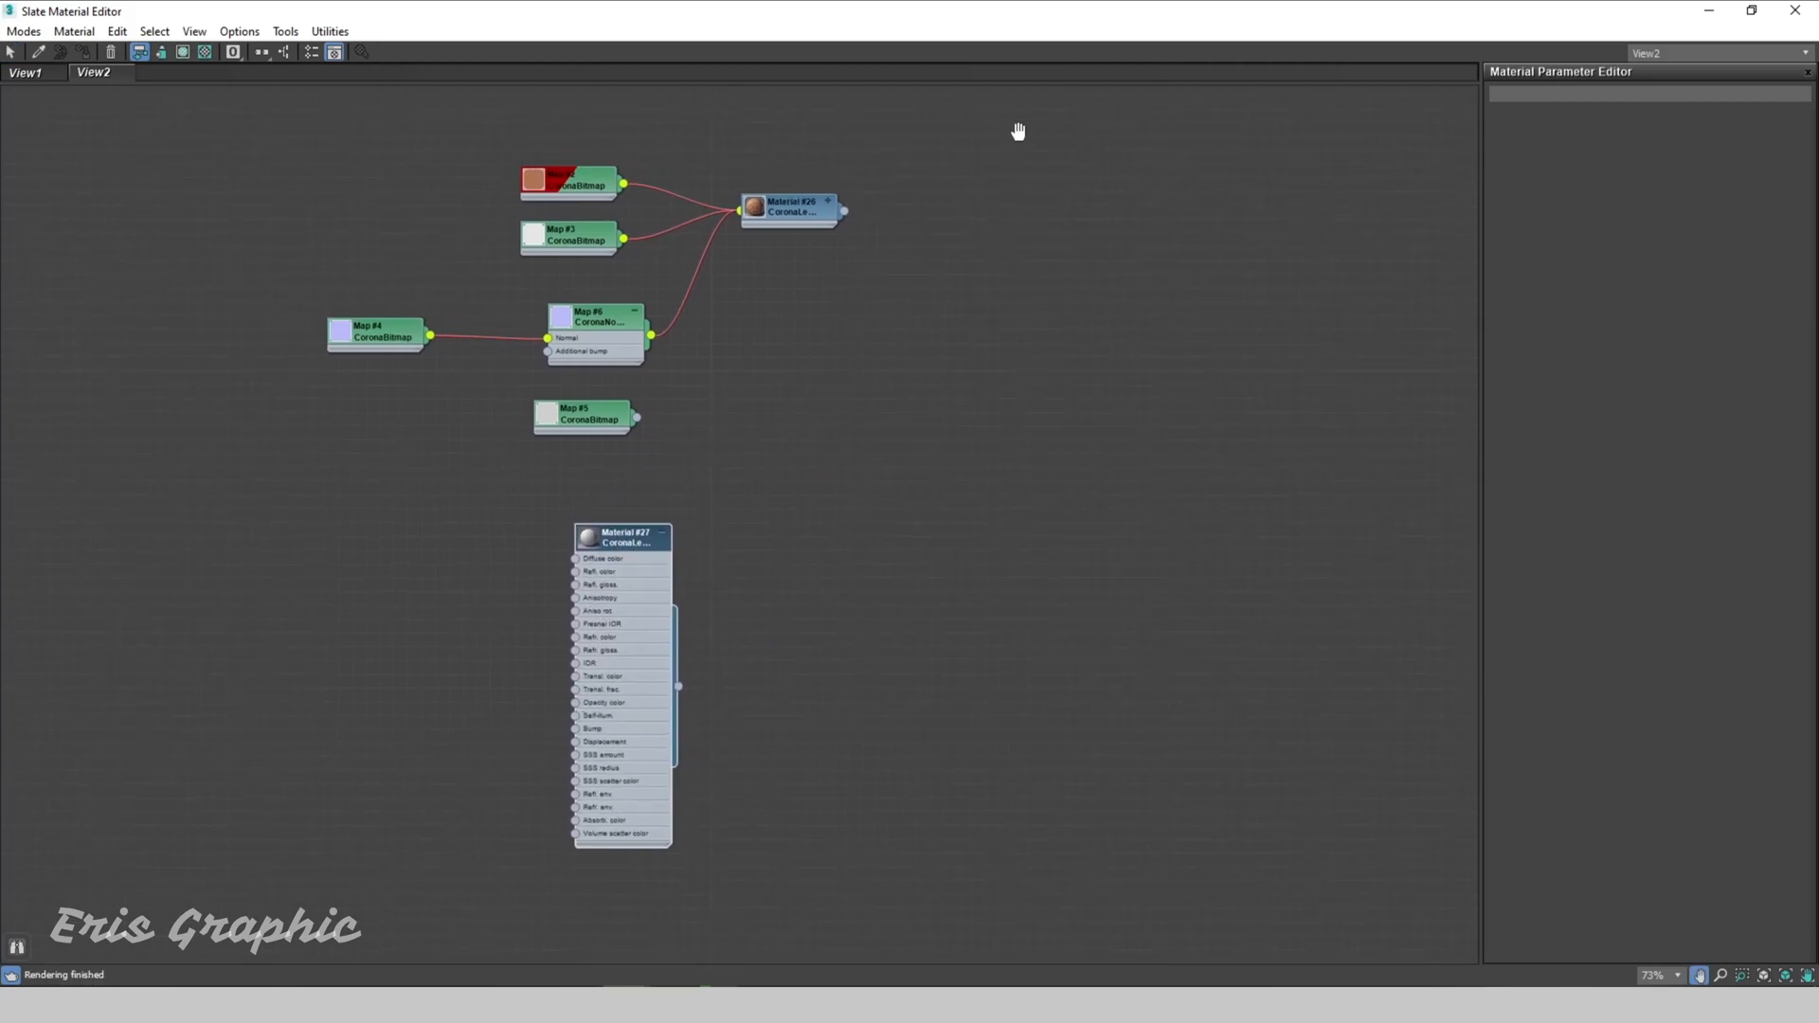
double_click(588, 536)
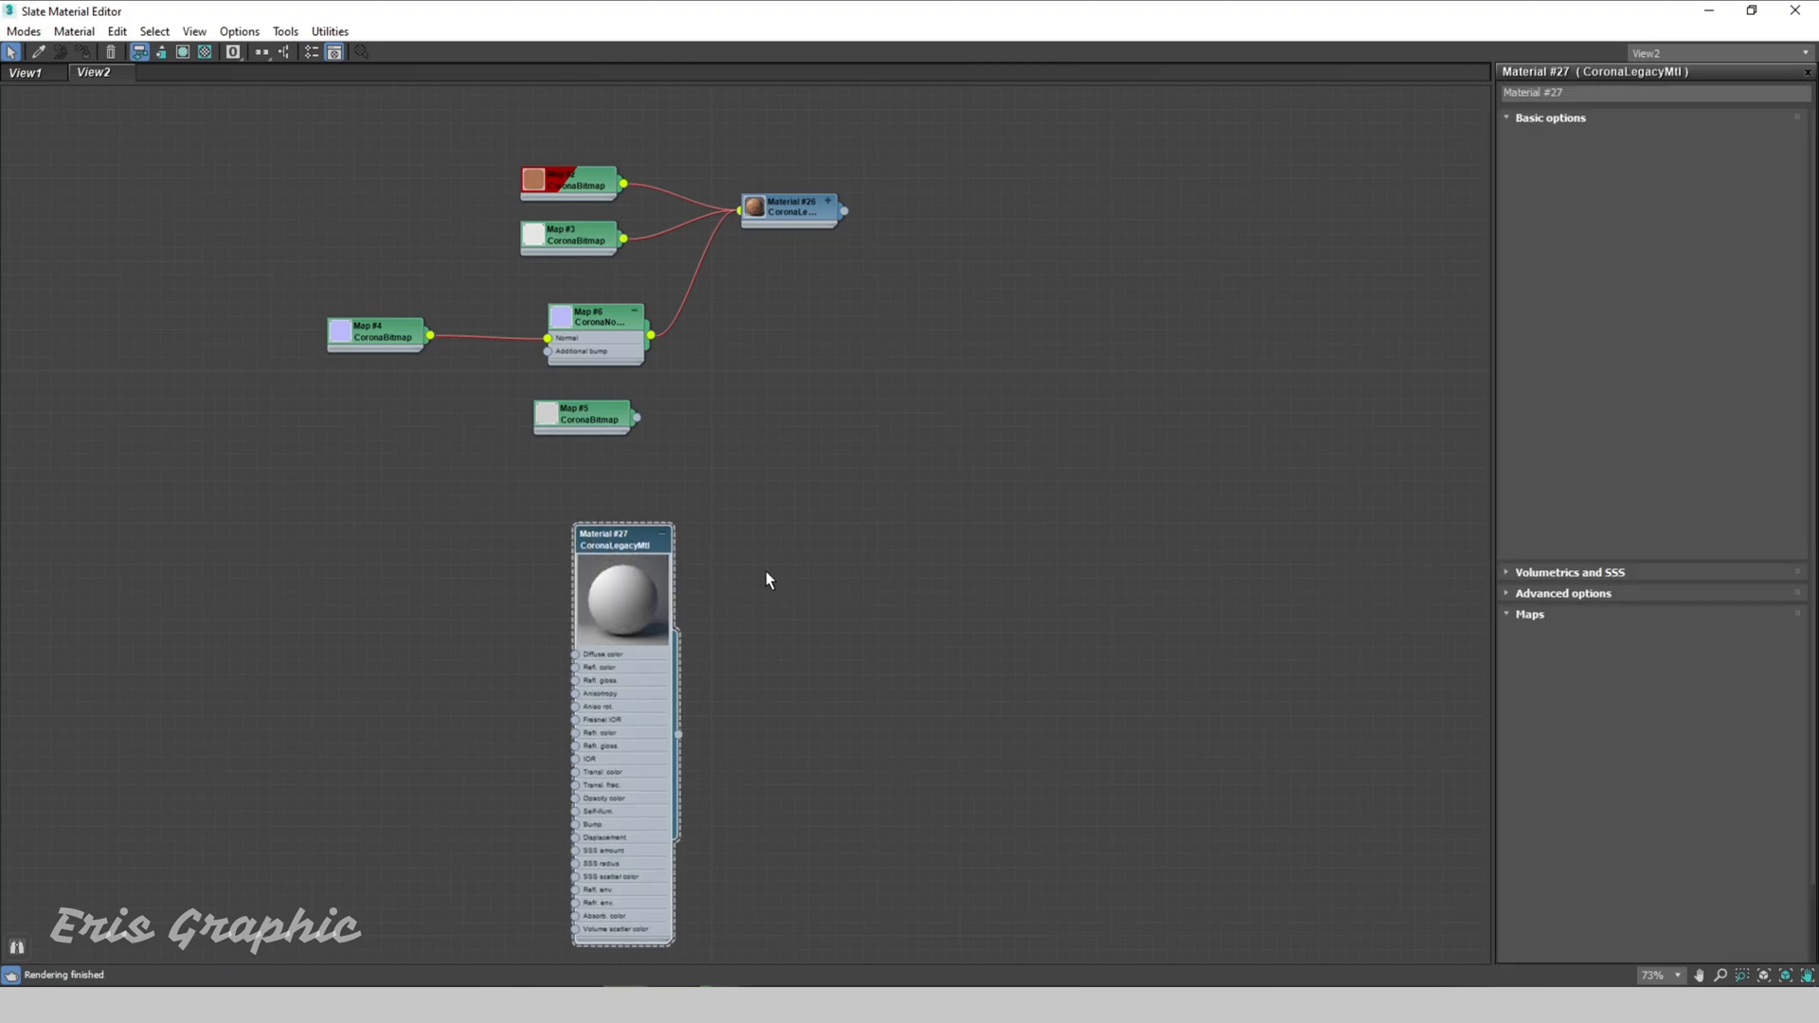
Step: Set Material #27's diffuse color to orange with red 255, green about 71 and blue 0
left_click(1734, 150)
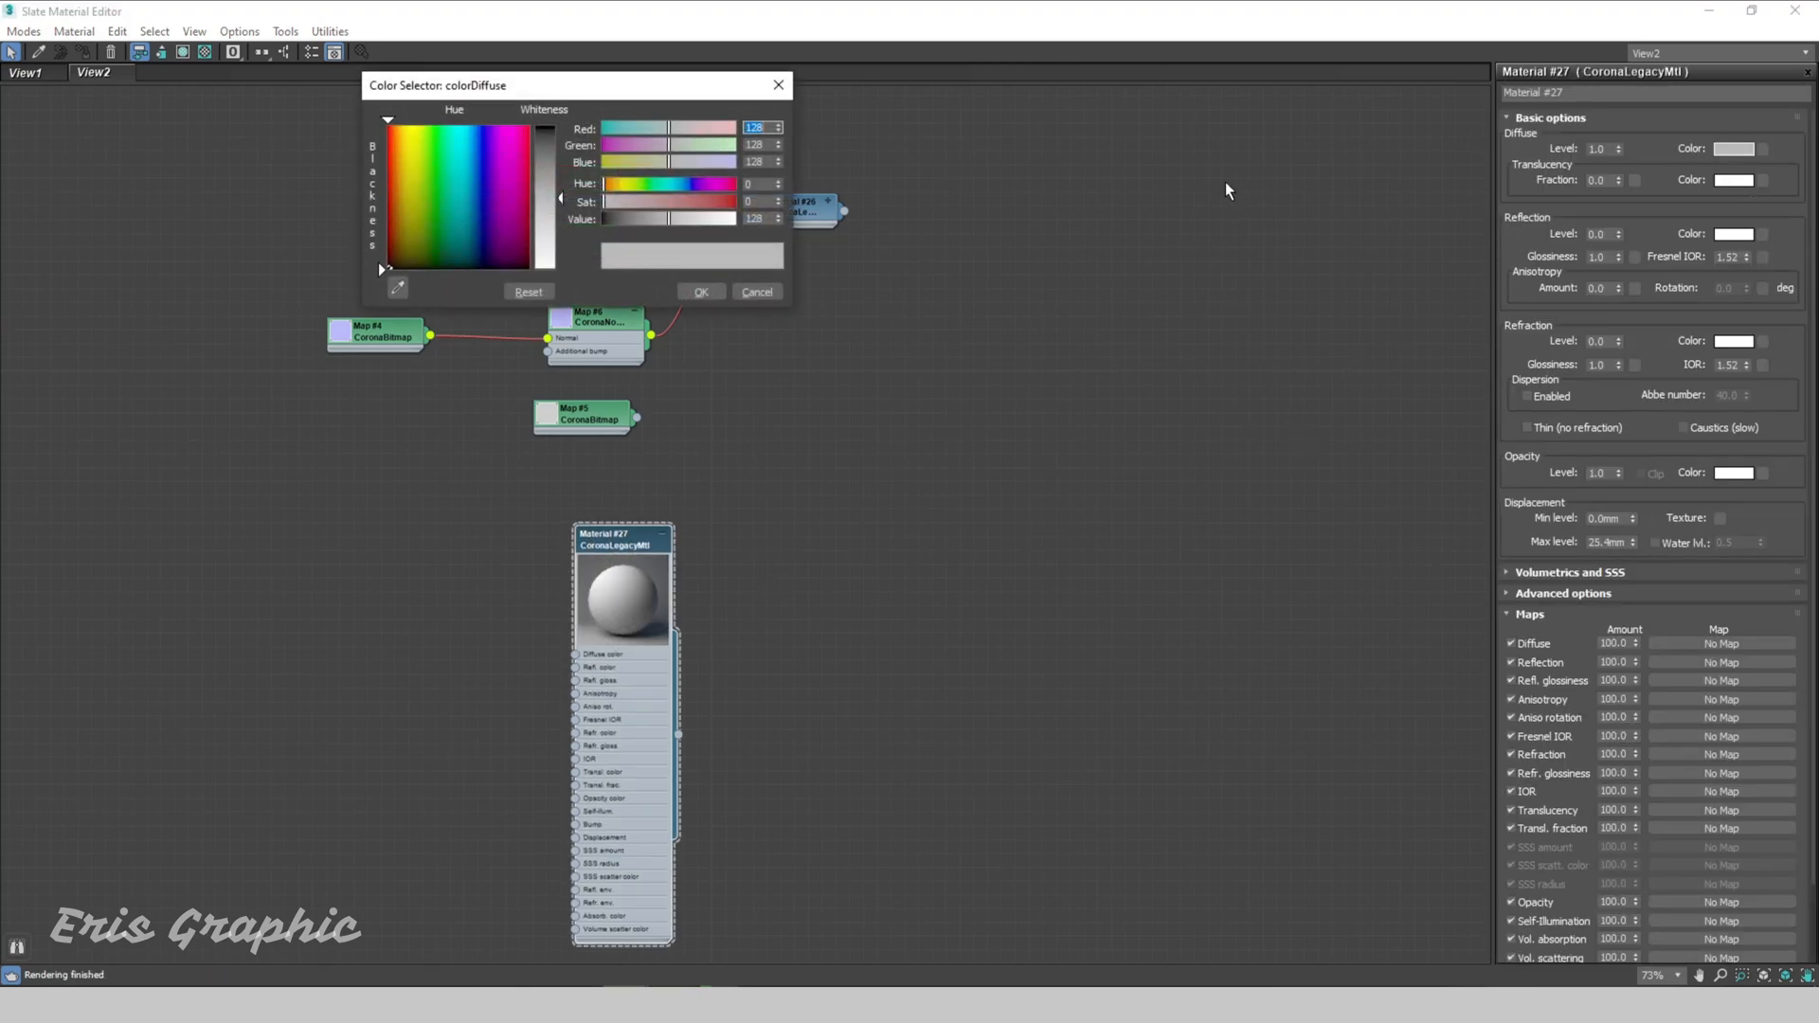
left_click(399, 125)
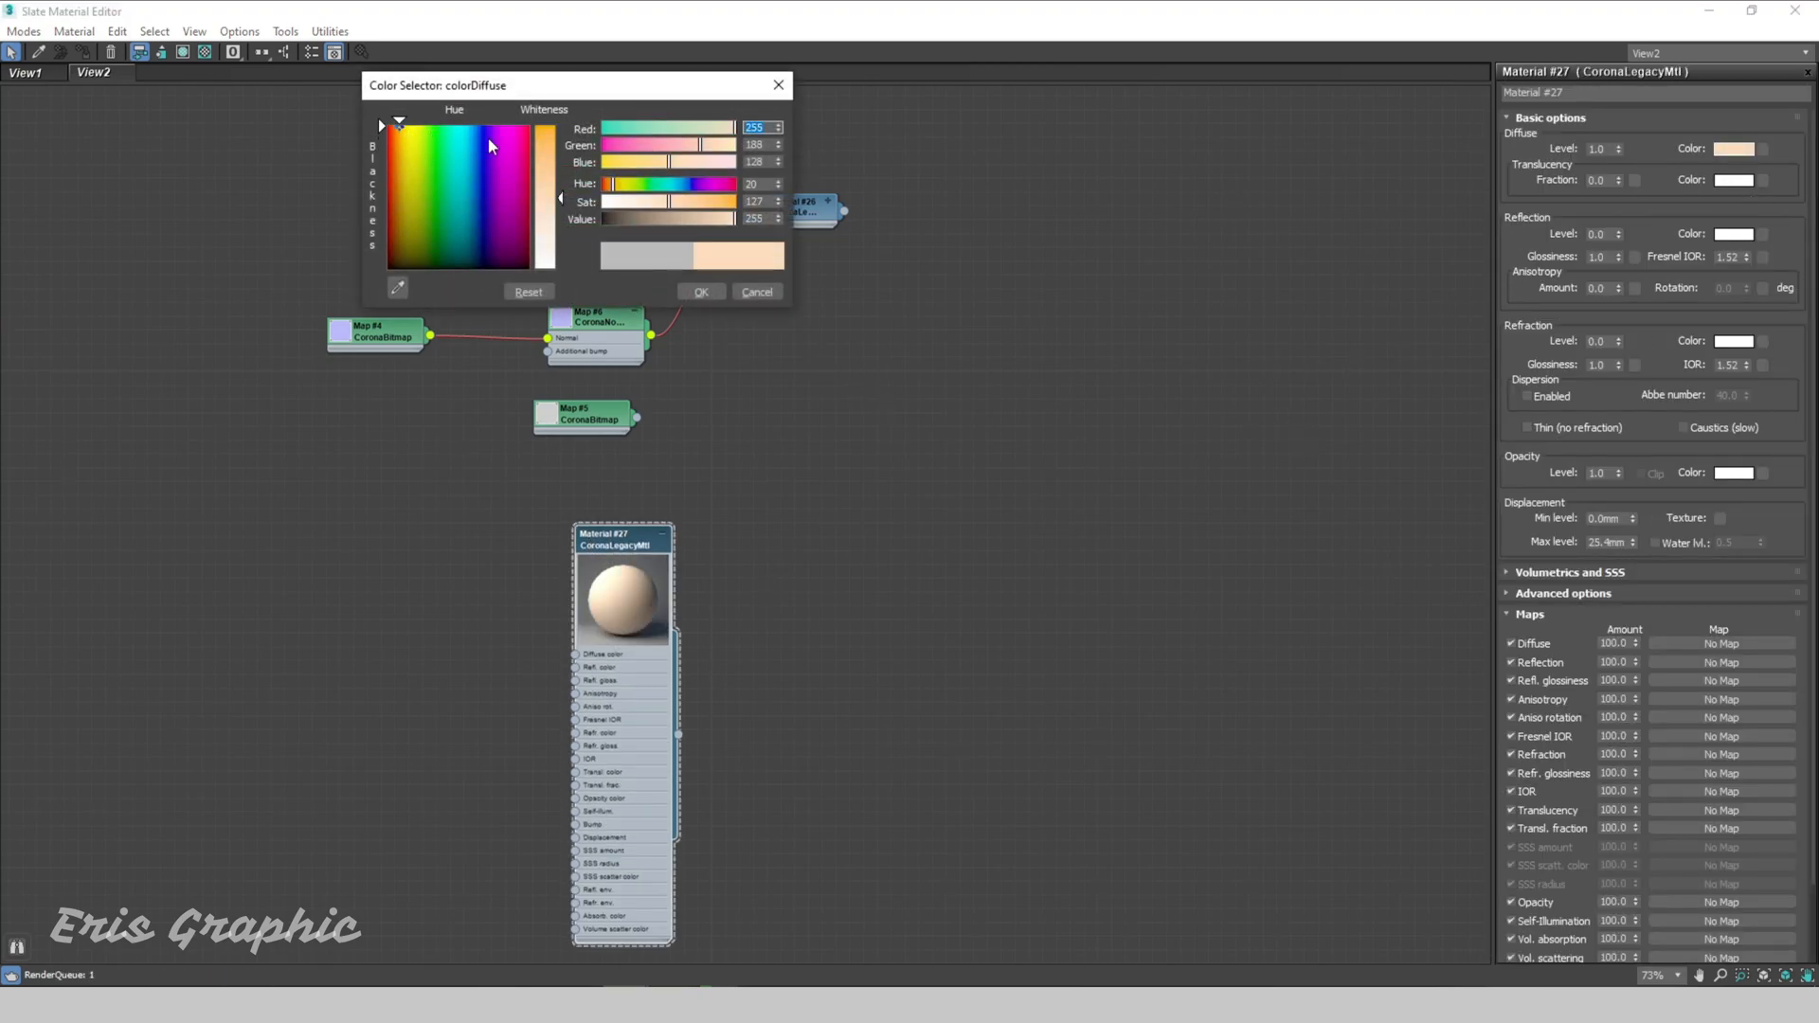
left_click(546, 127)
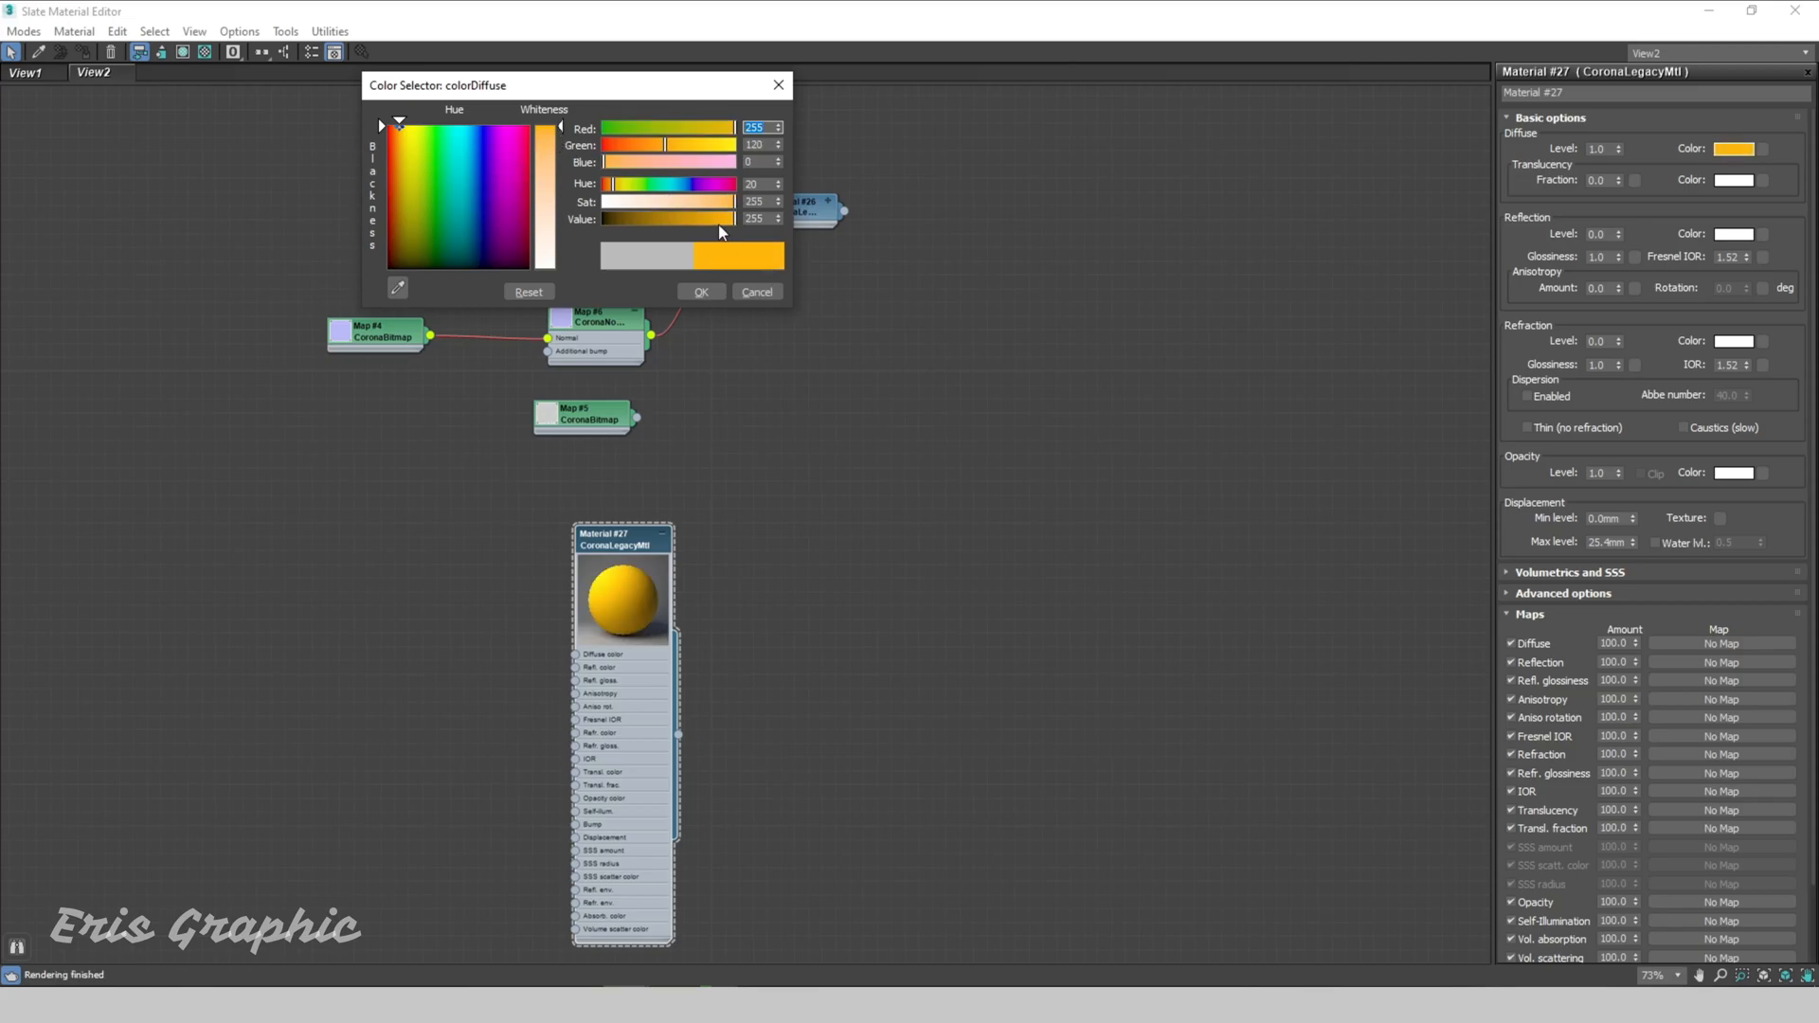
left_click_drag(652, 146, 639, 145)
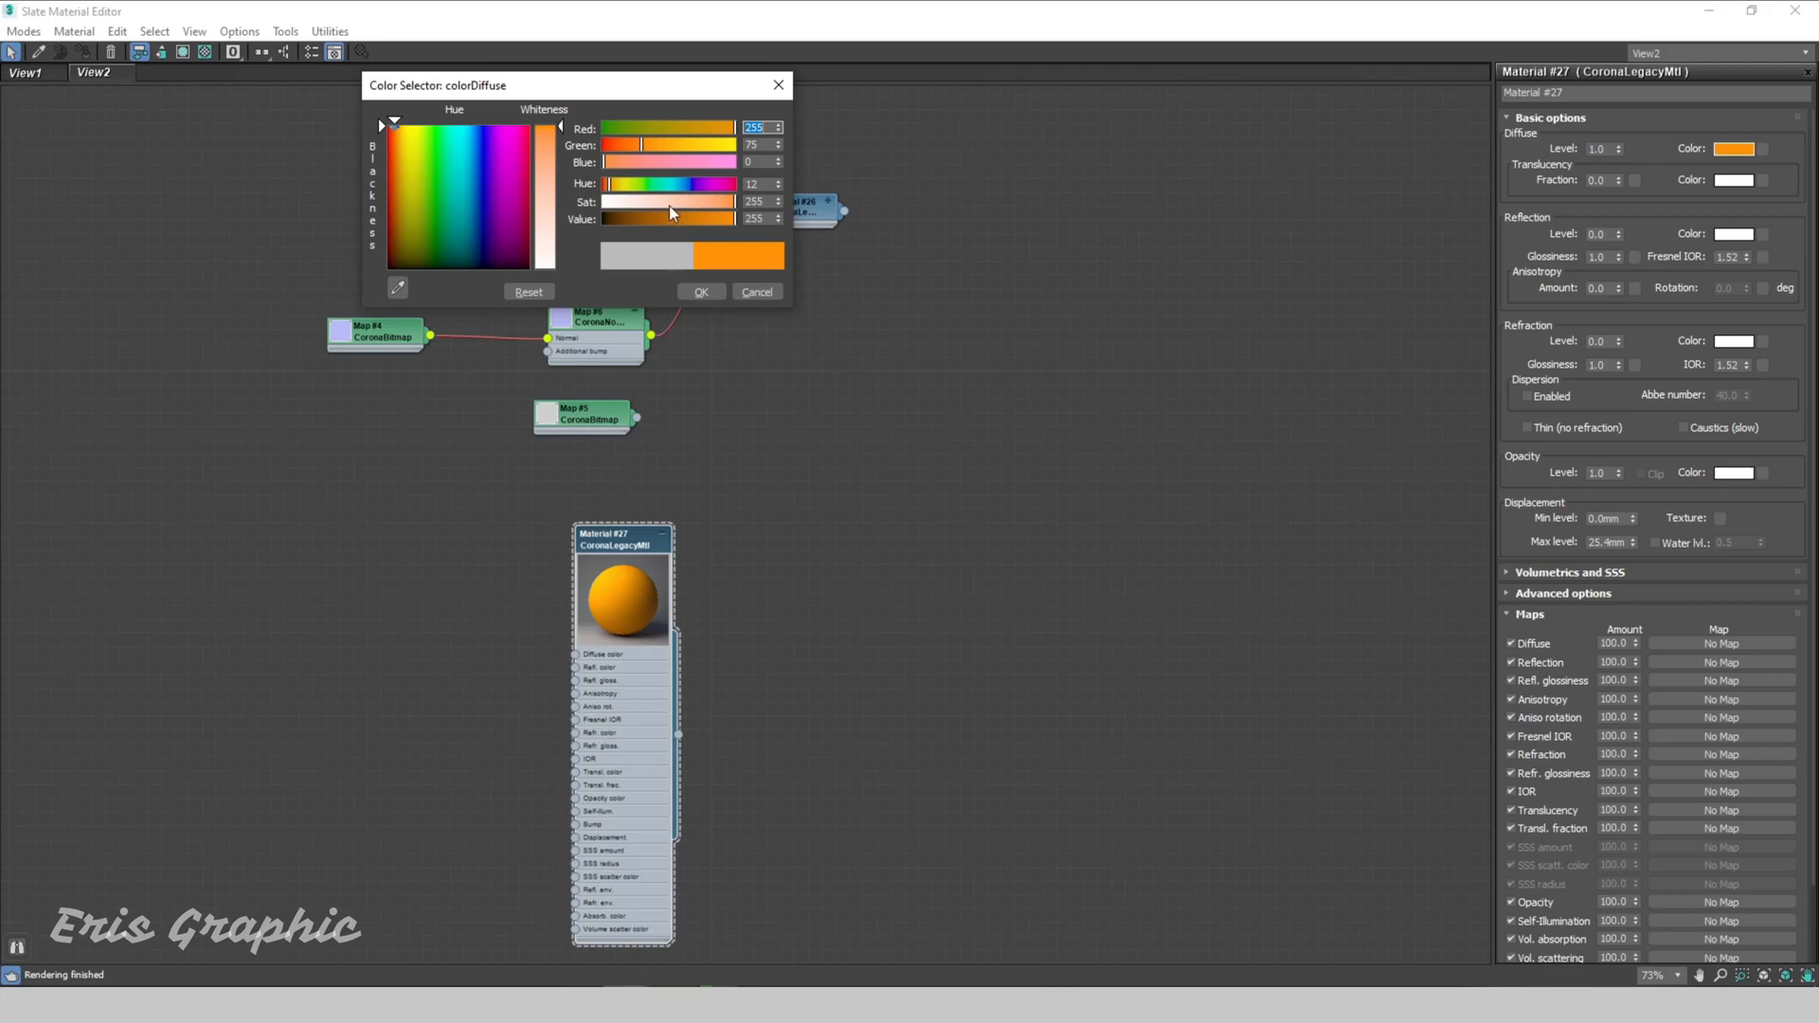
left_click_drag(688, 146, 639, 149)
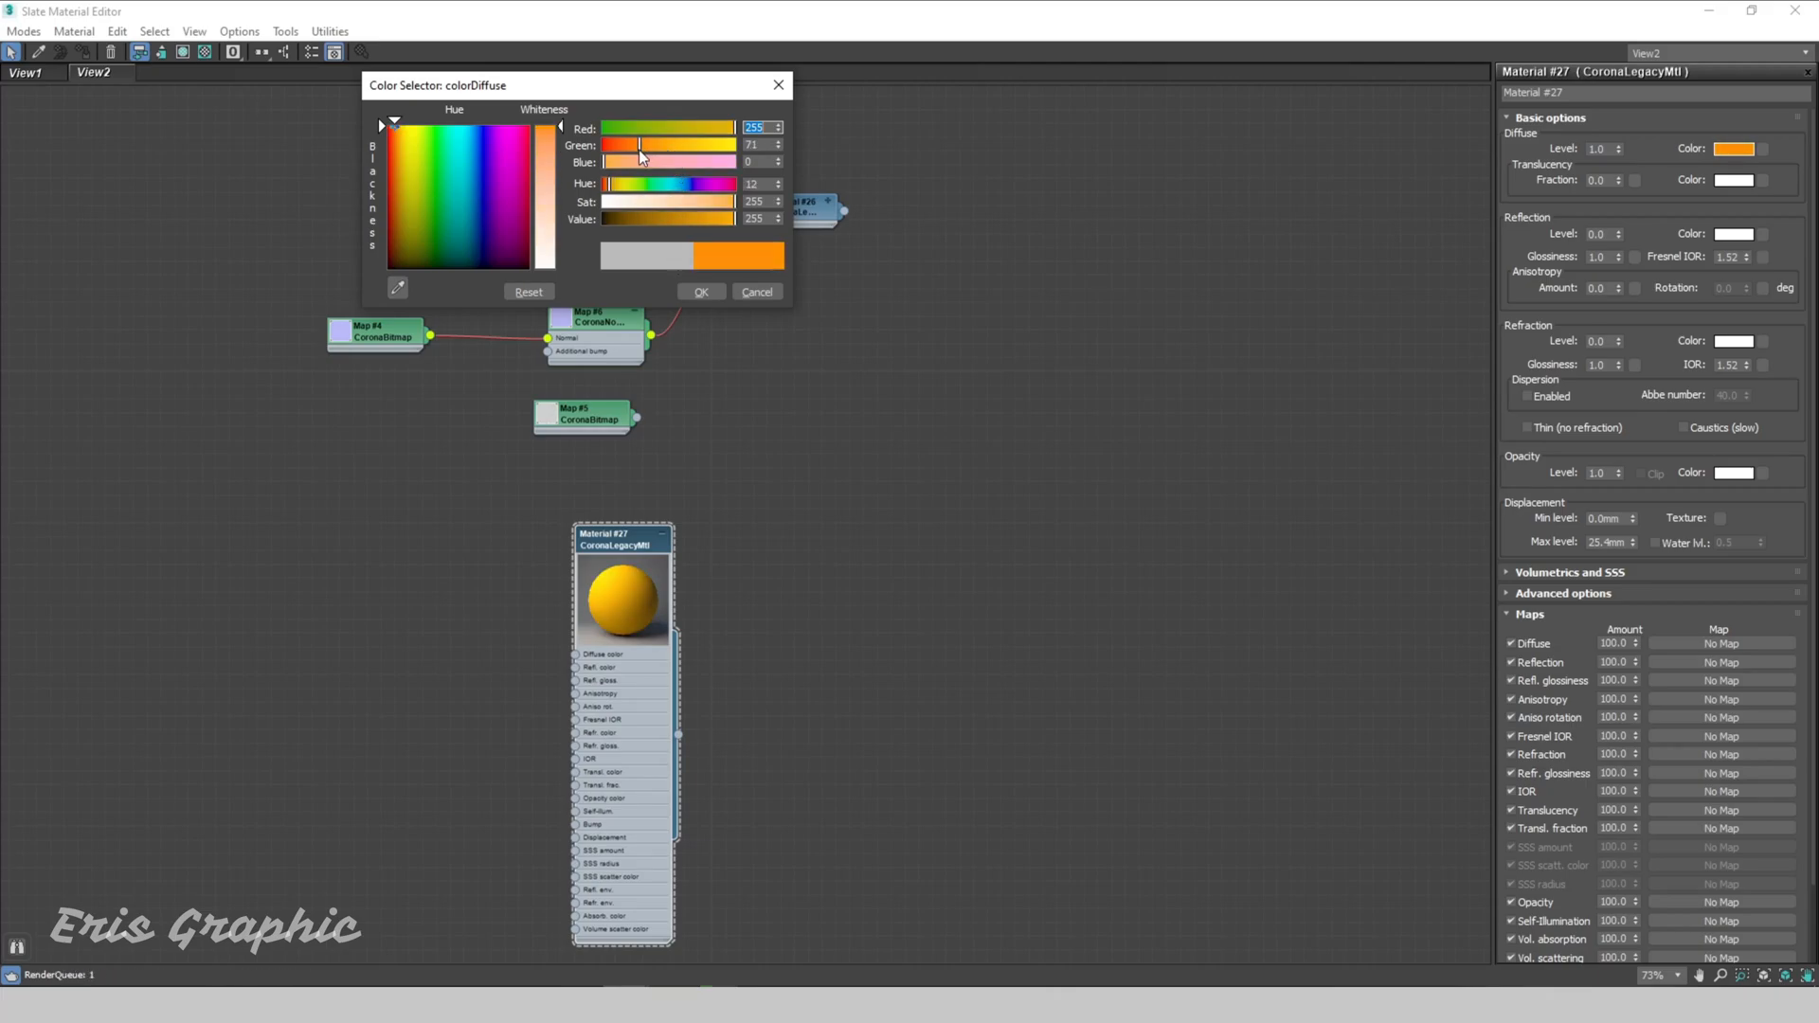
left_click(701, 292)
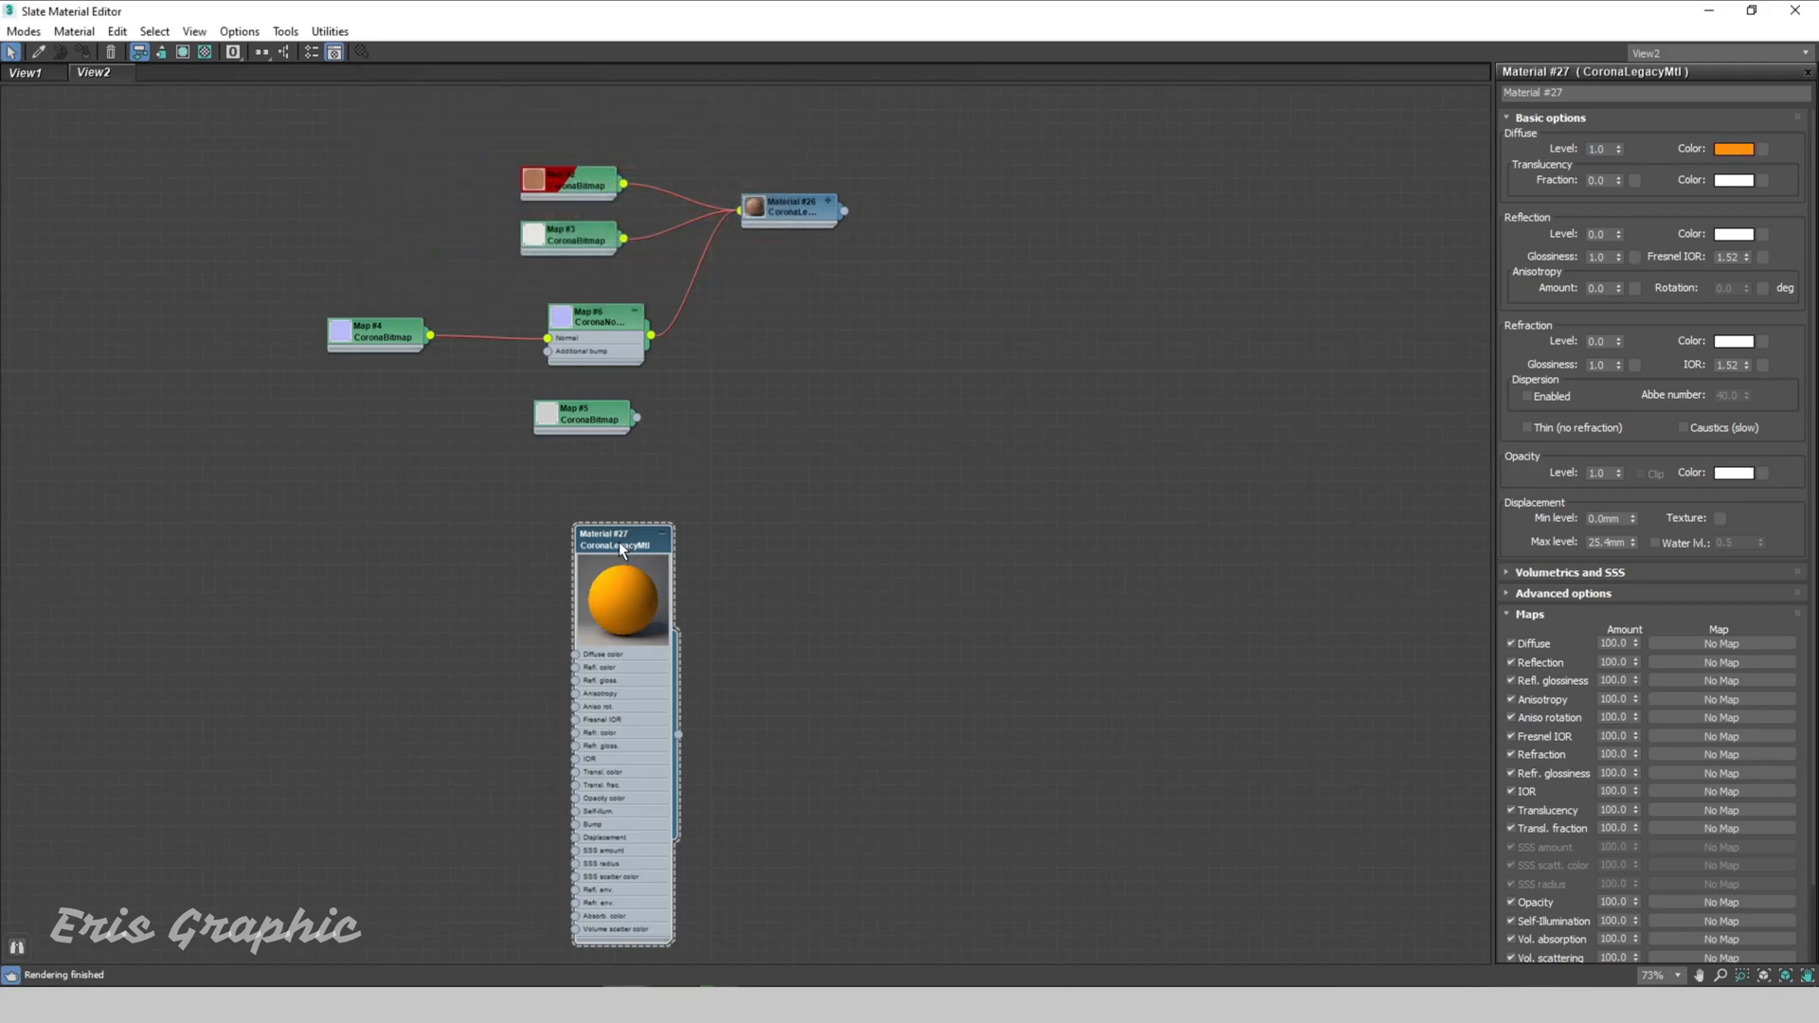
Step: Move Material #27 closer to the displacement bitmap and create a CoronaLayeredMtl in the empty area beyond the brick material
left_click_drag(621, 549, 606, 494)
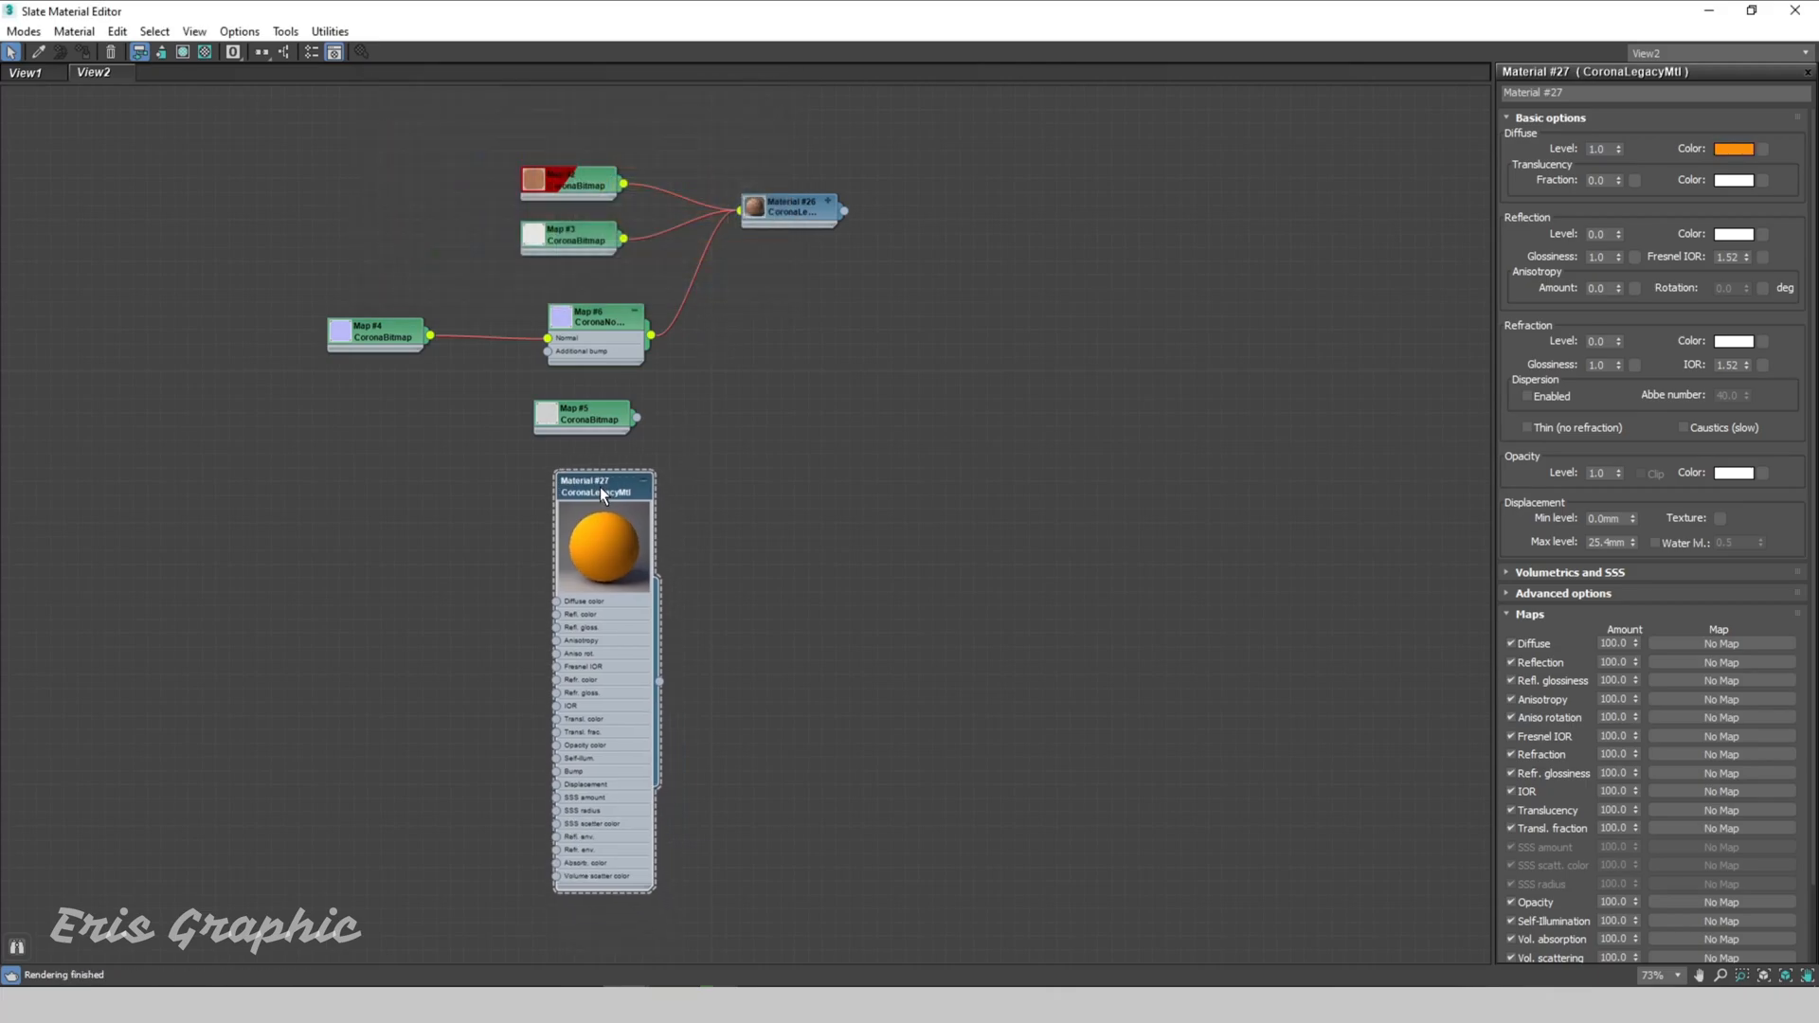
right_click(940, 433)
mouse_move(1018, 453)
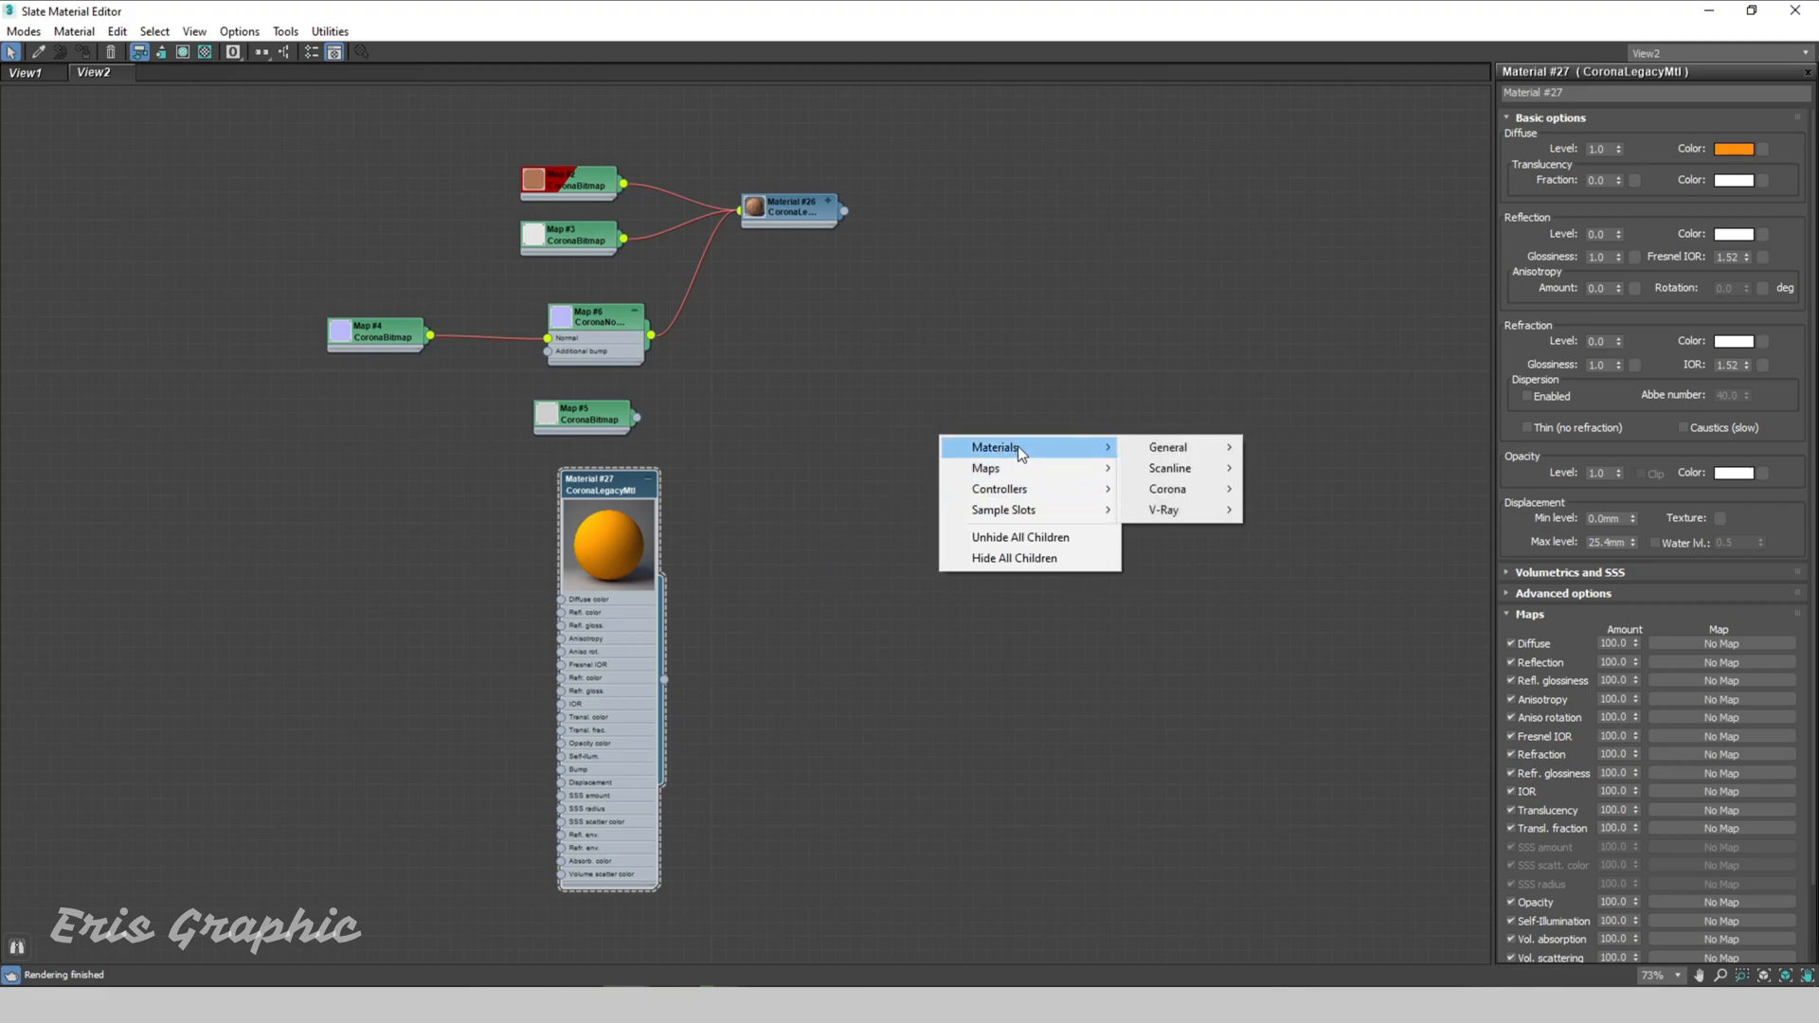
mouse_move(1173, 500)
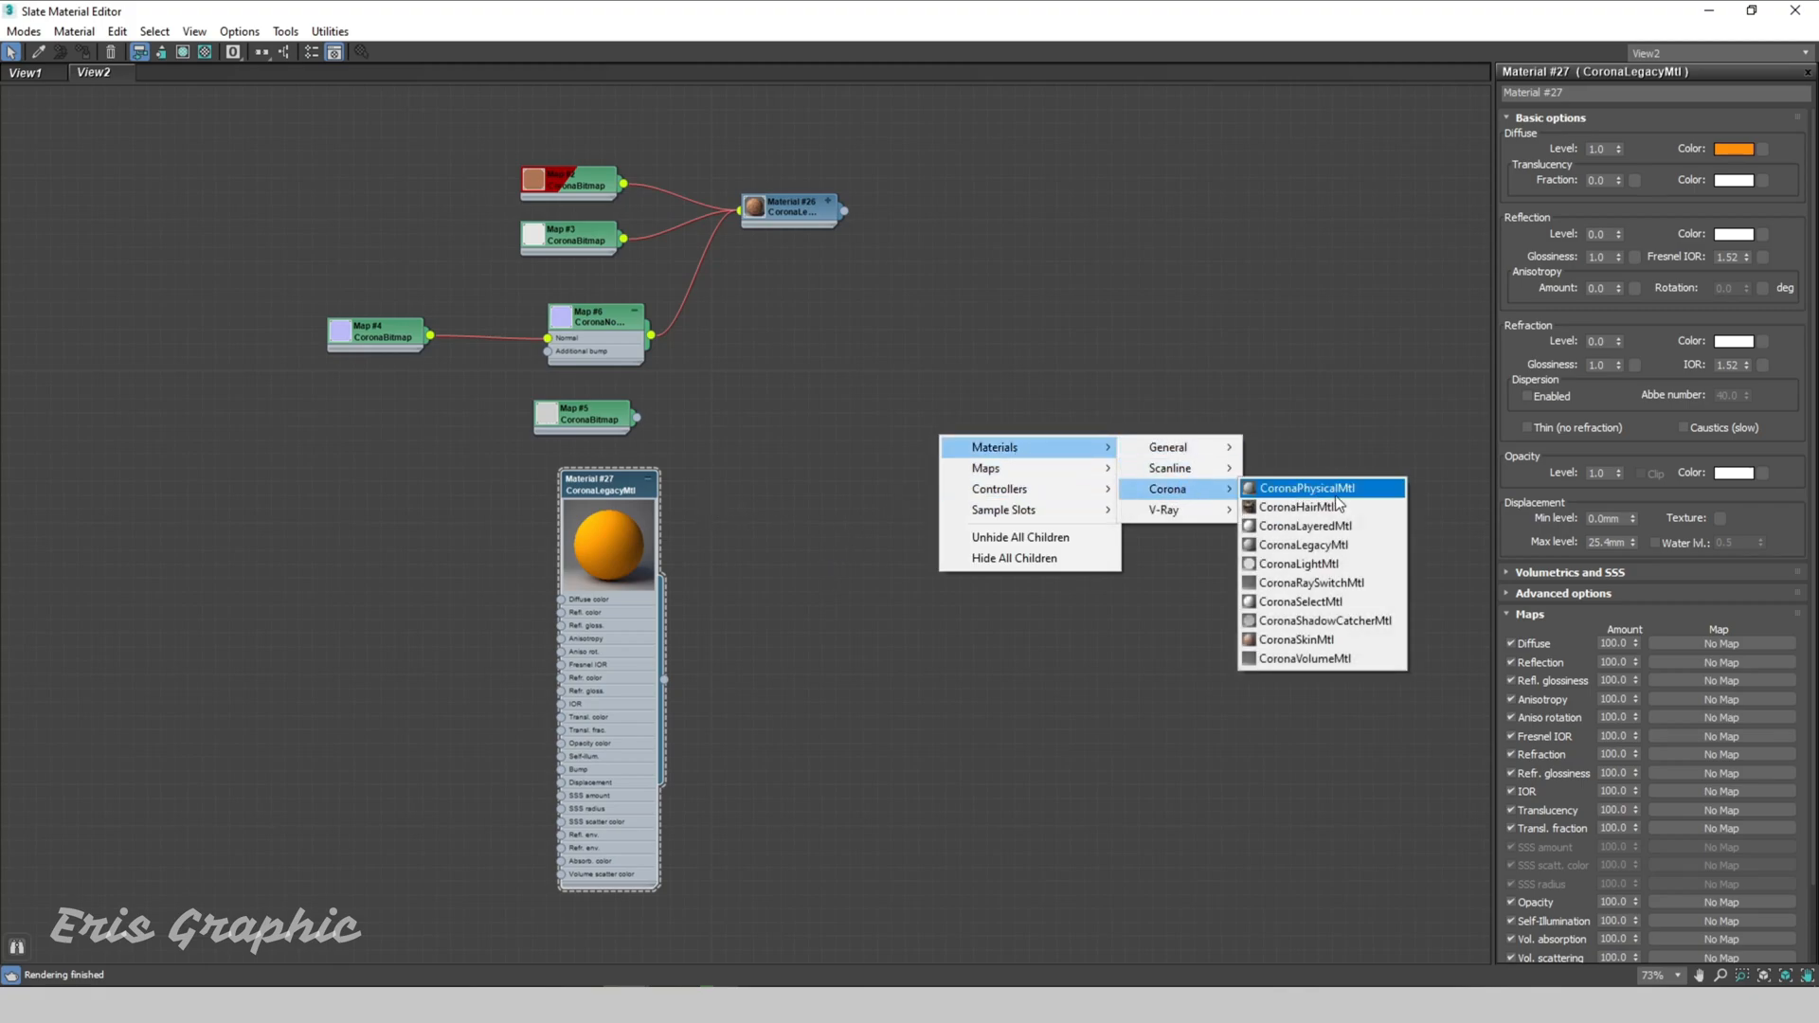
left_click(1332, 527)
left_click_drag(957, 438, 1035, 320)
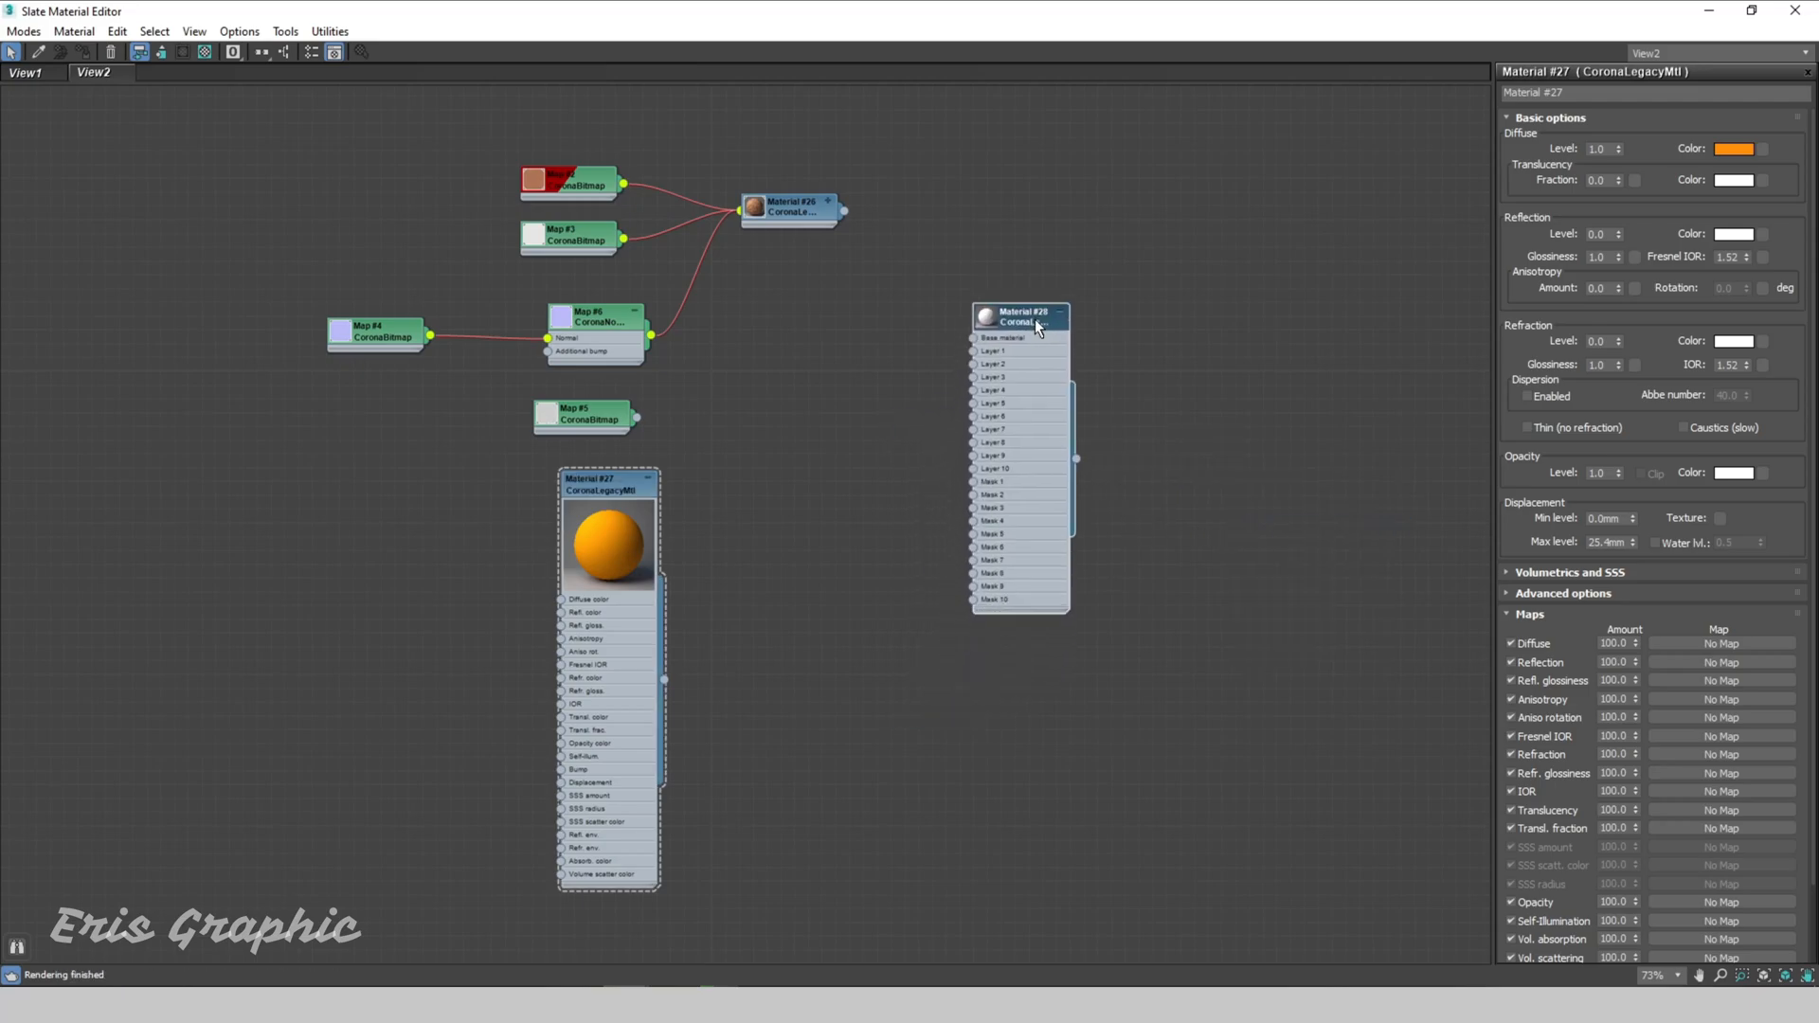
Step: Move the orange Material #27 node beneath the brick material, closer to the new layered material
scroll(917, 276, "up", 2)
left_click_drag(780, 186, 782, 202)
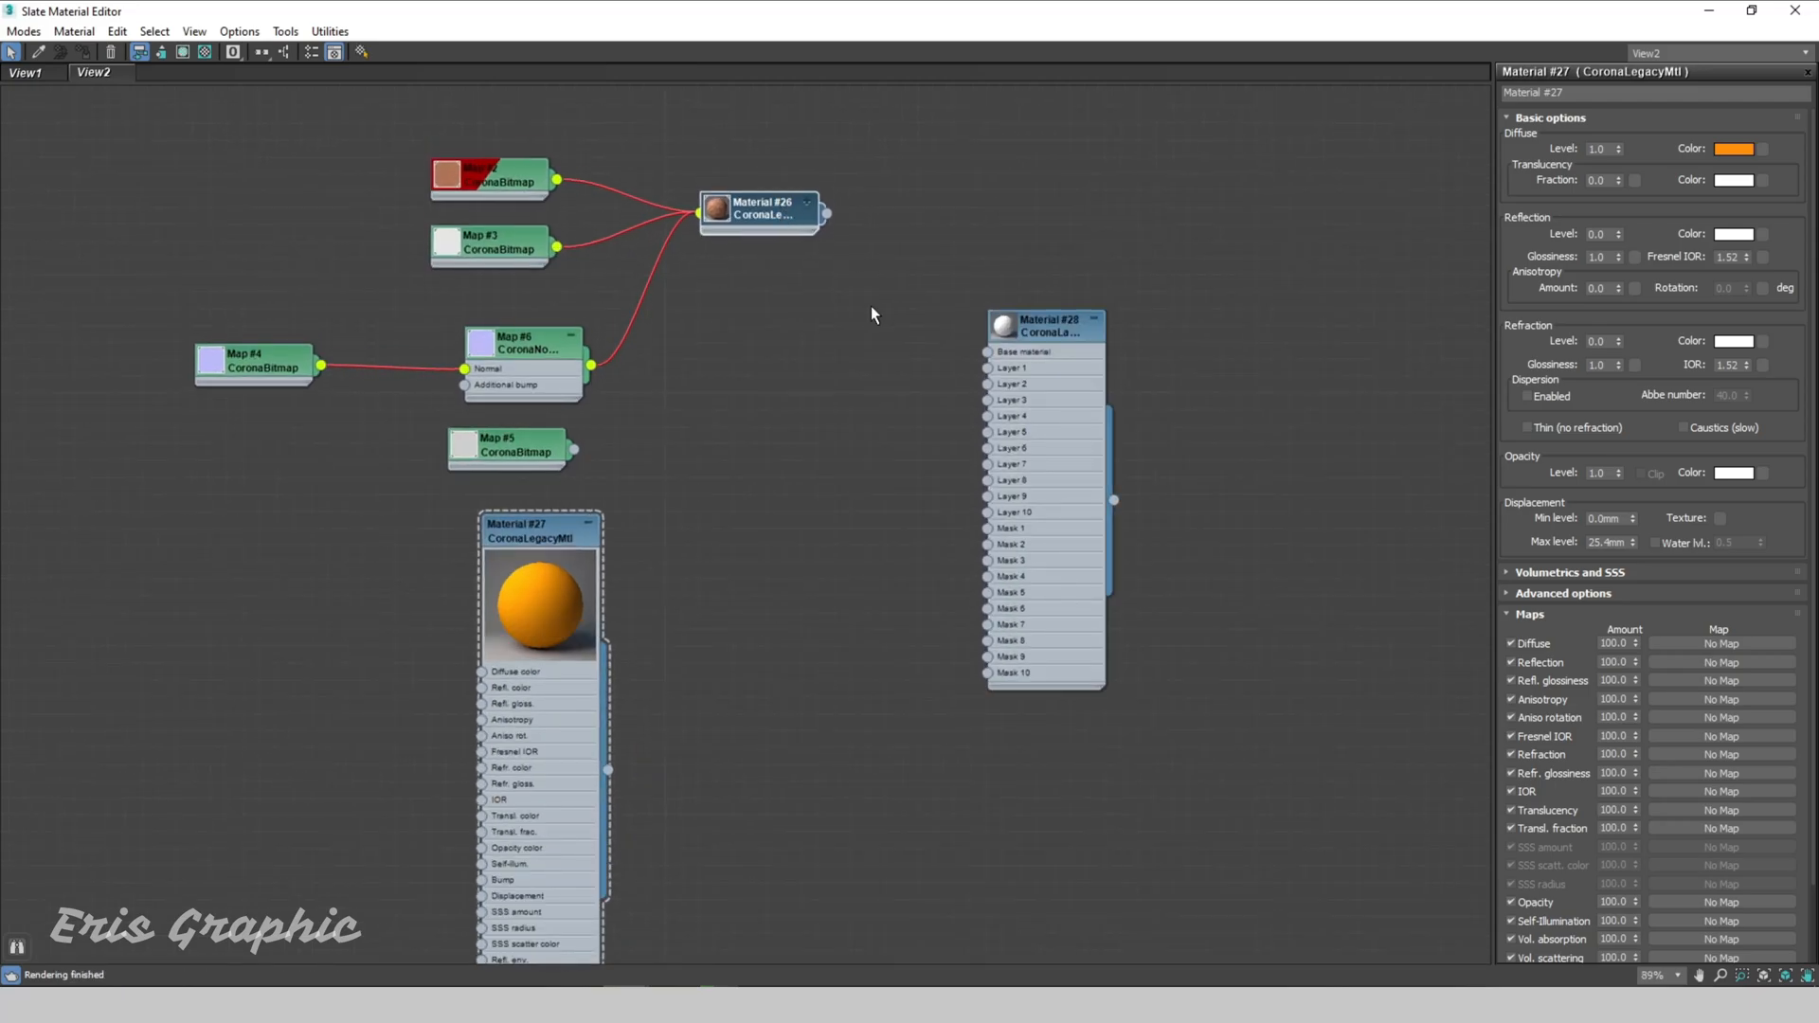
left_click_drag(559, 530, 769, 459)
middle_click_drag(866, 358, 1011, 250)
scroll(1012, 250, "up", 1)
middle_click_drag(890, 294, 801, 434)
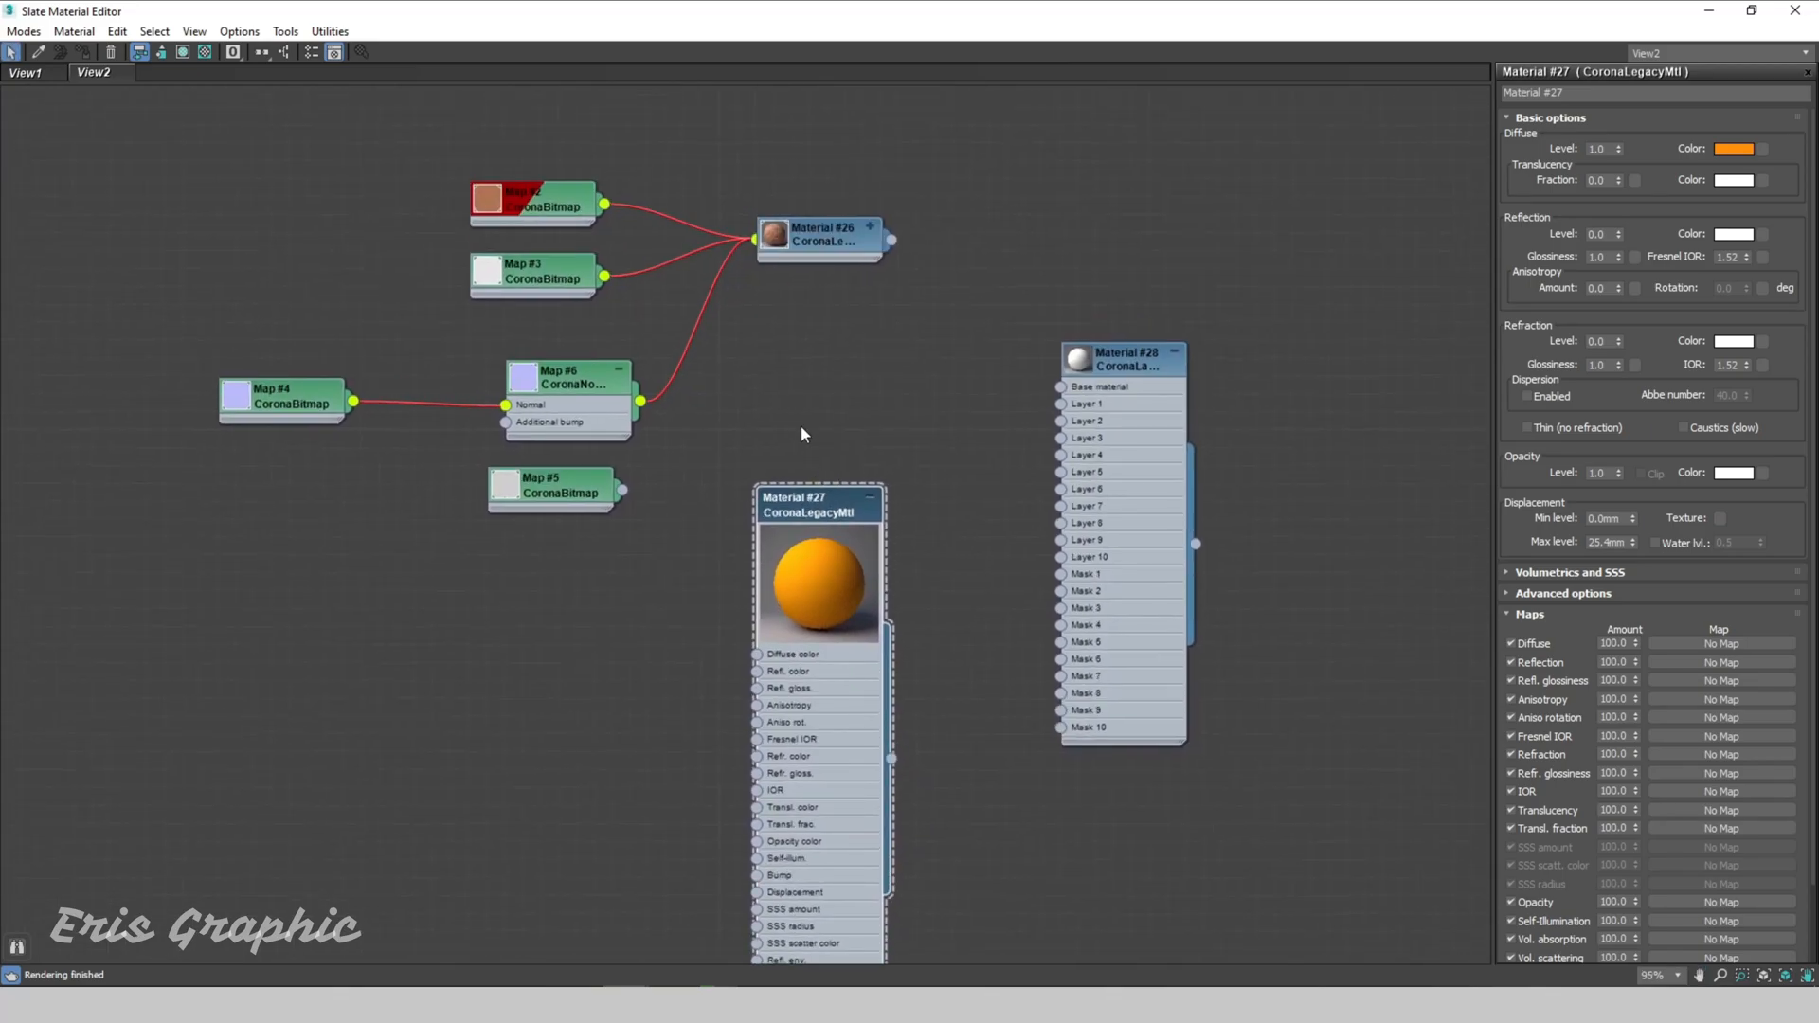
Step: Add a CoronaBitmap using Archexteriors4_02_10_dirt from the CORONA LAYER\MAPS\DIRT folder in Downloads and place it below the layered material
scroll(588, 568, "down", 2)
right_click(584, 644)
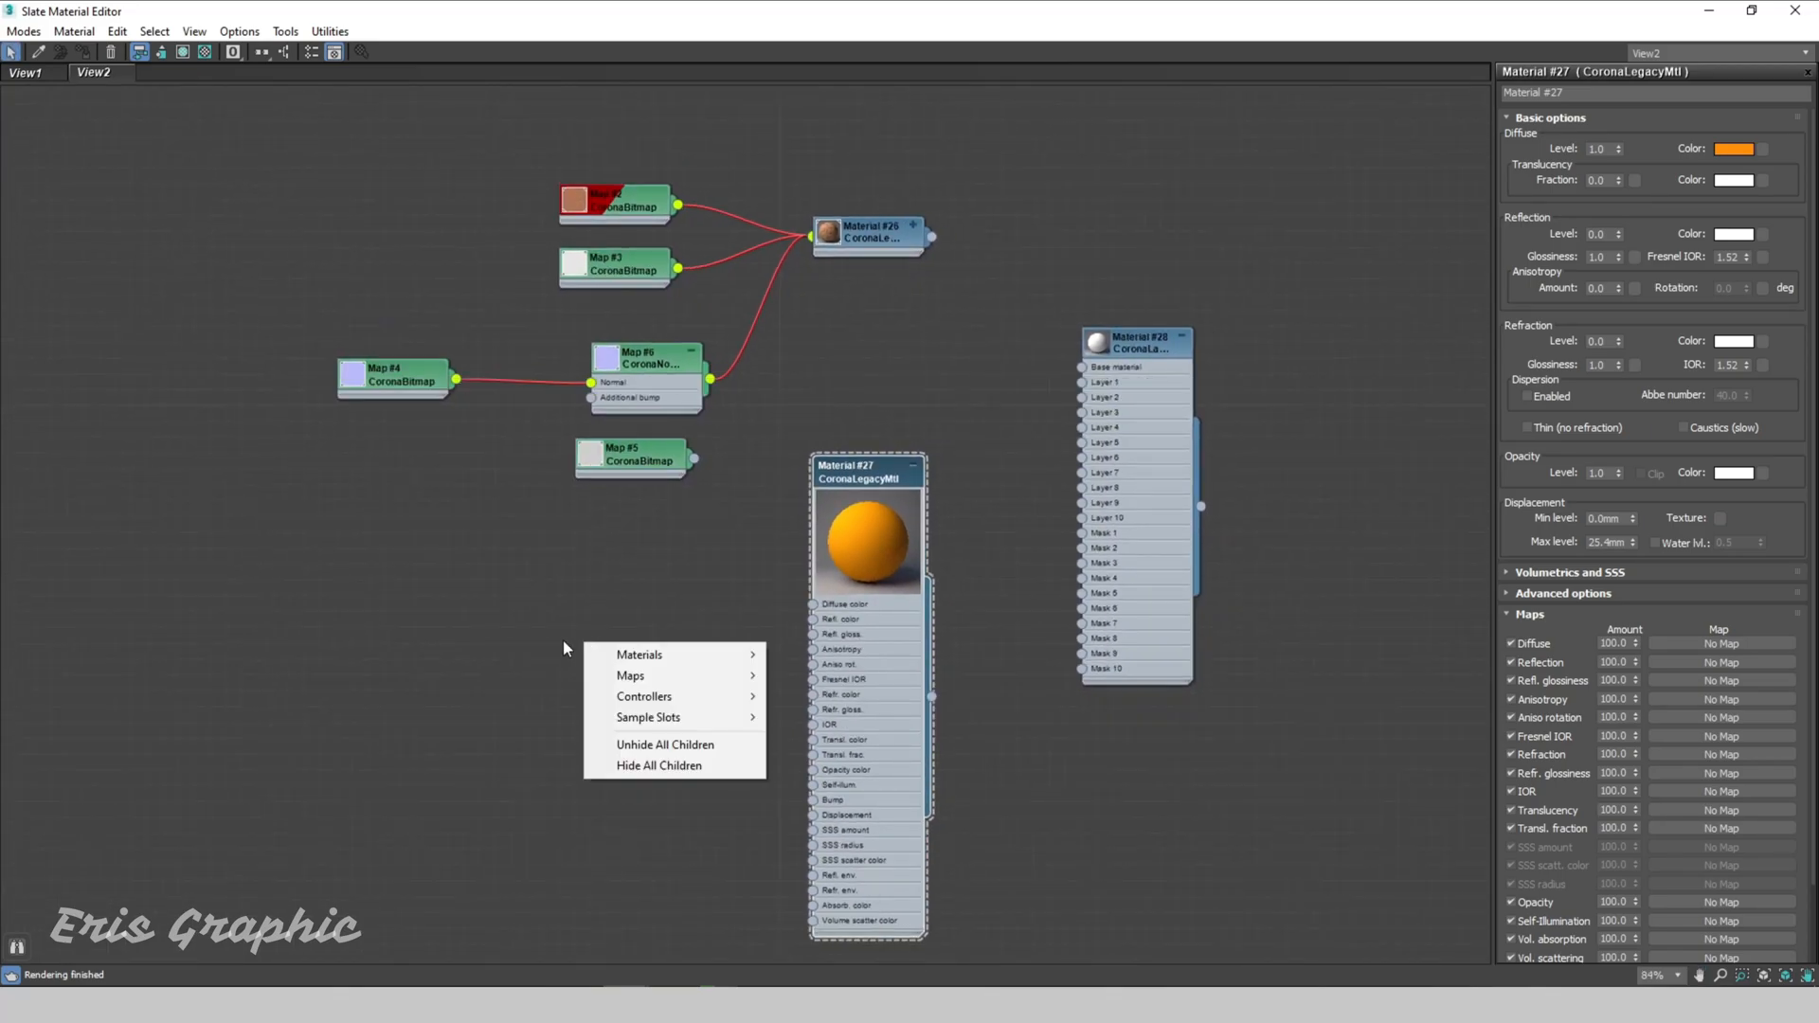
mouse_move(630, 680)
mouse_move(845, 695)
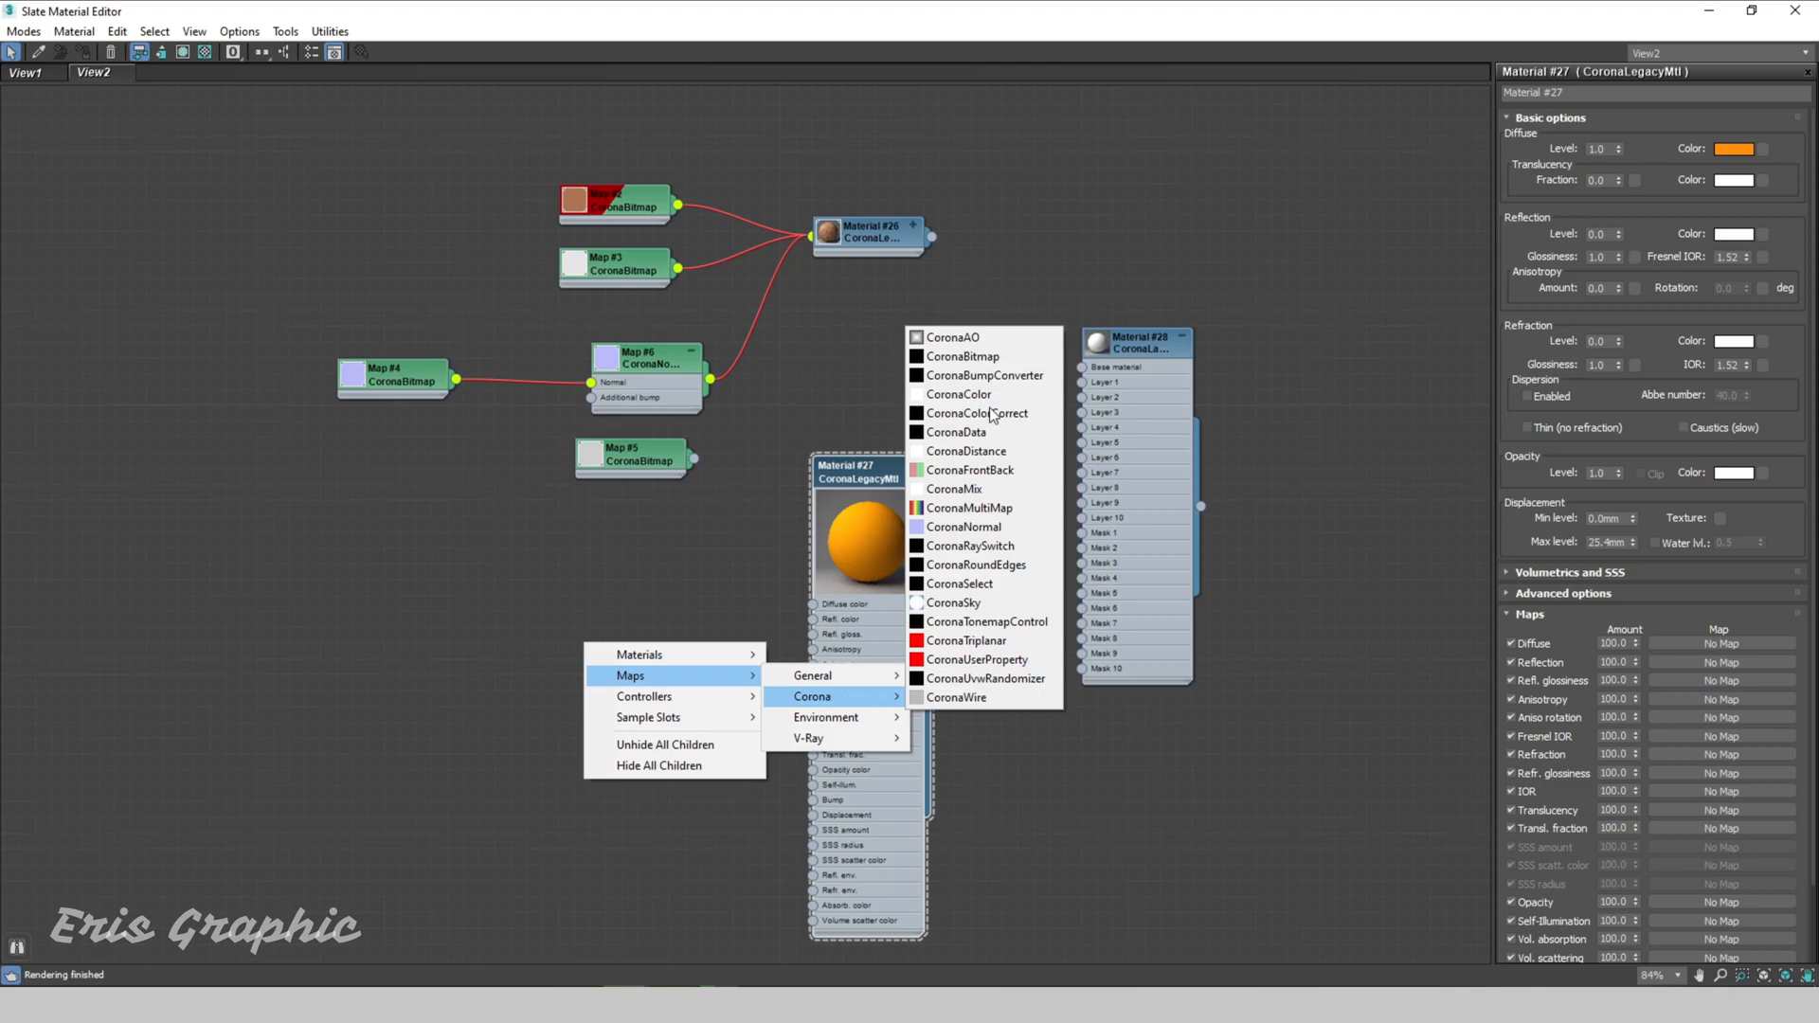
left_click(976, 358)
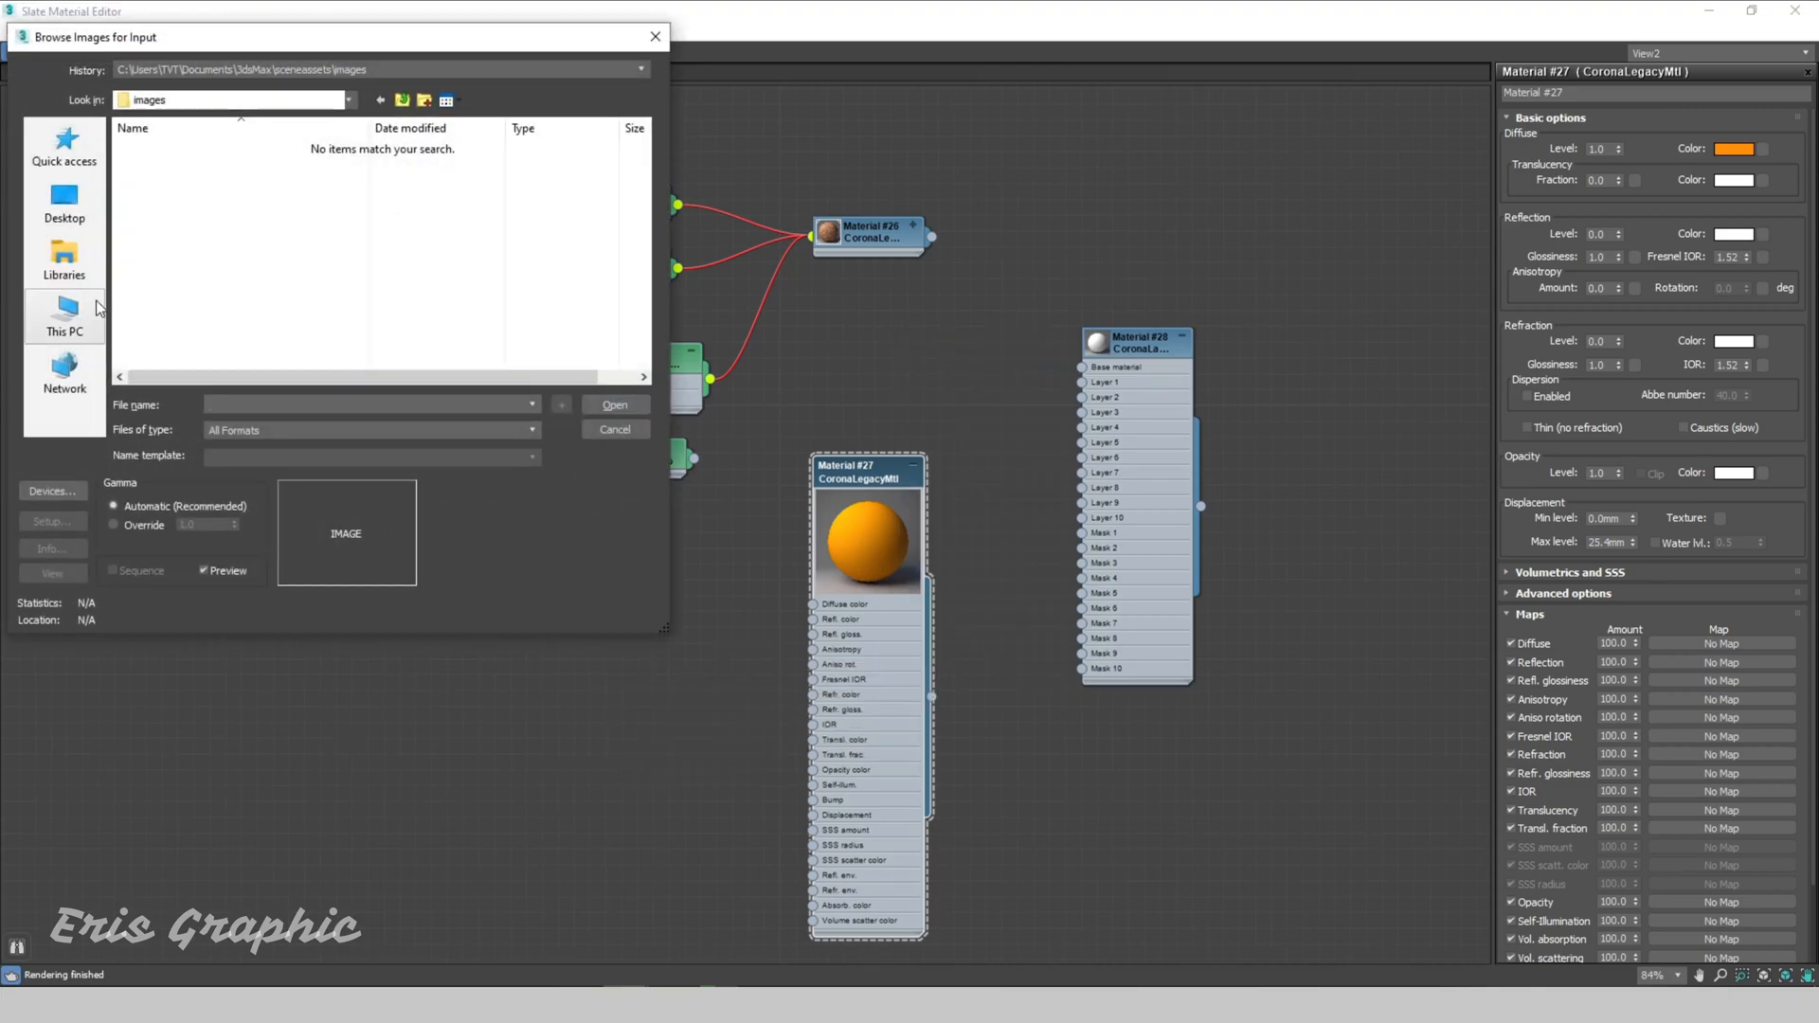
left_click(81, 330)
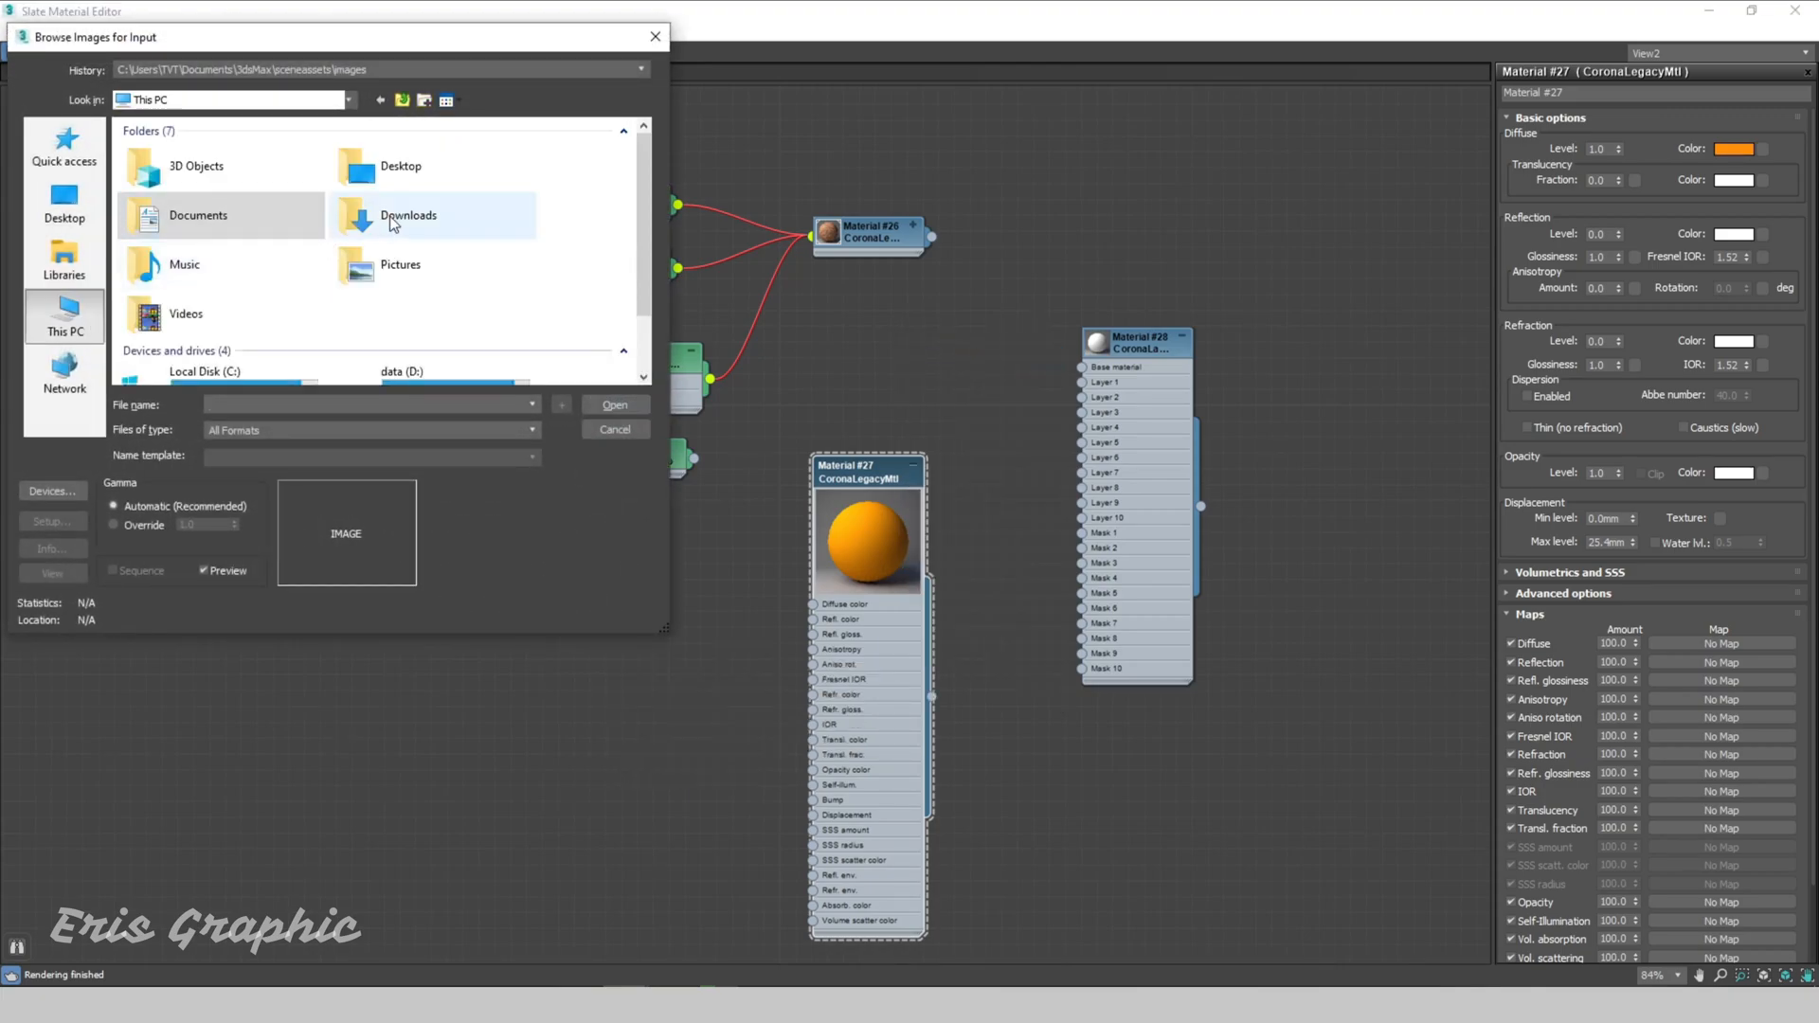
double_click(439, 219)
double_click(180, 169)
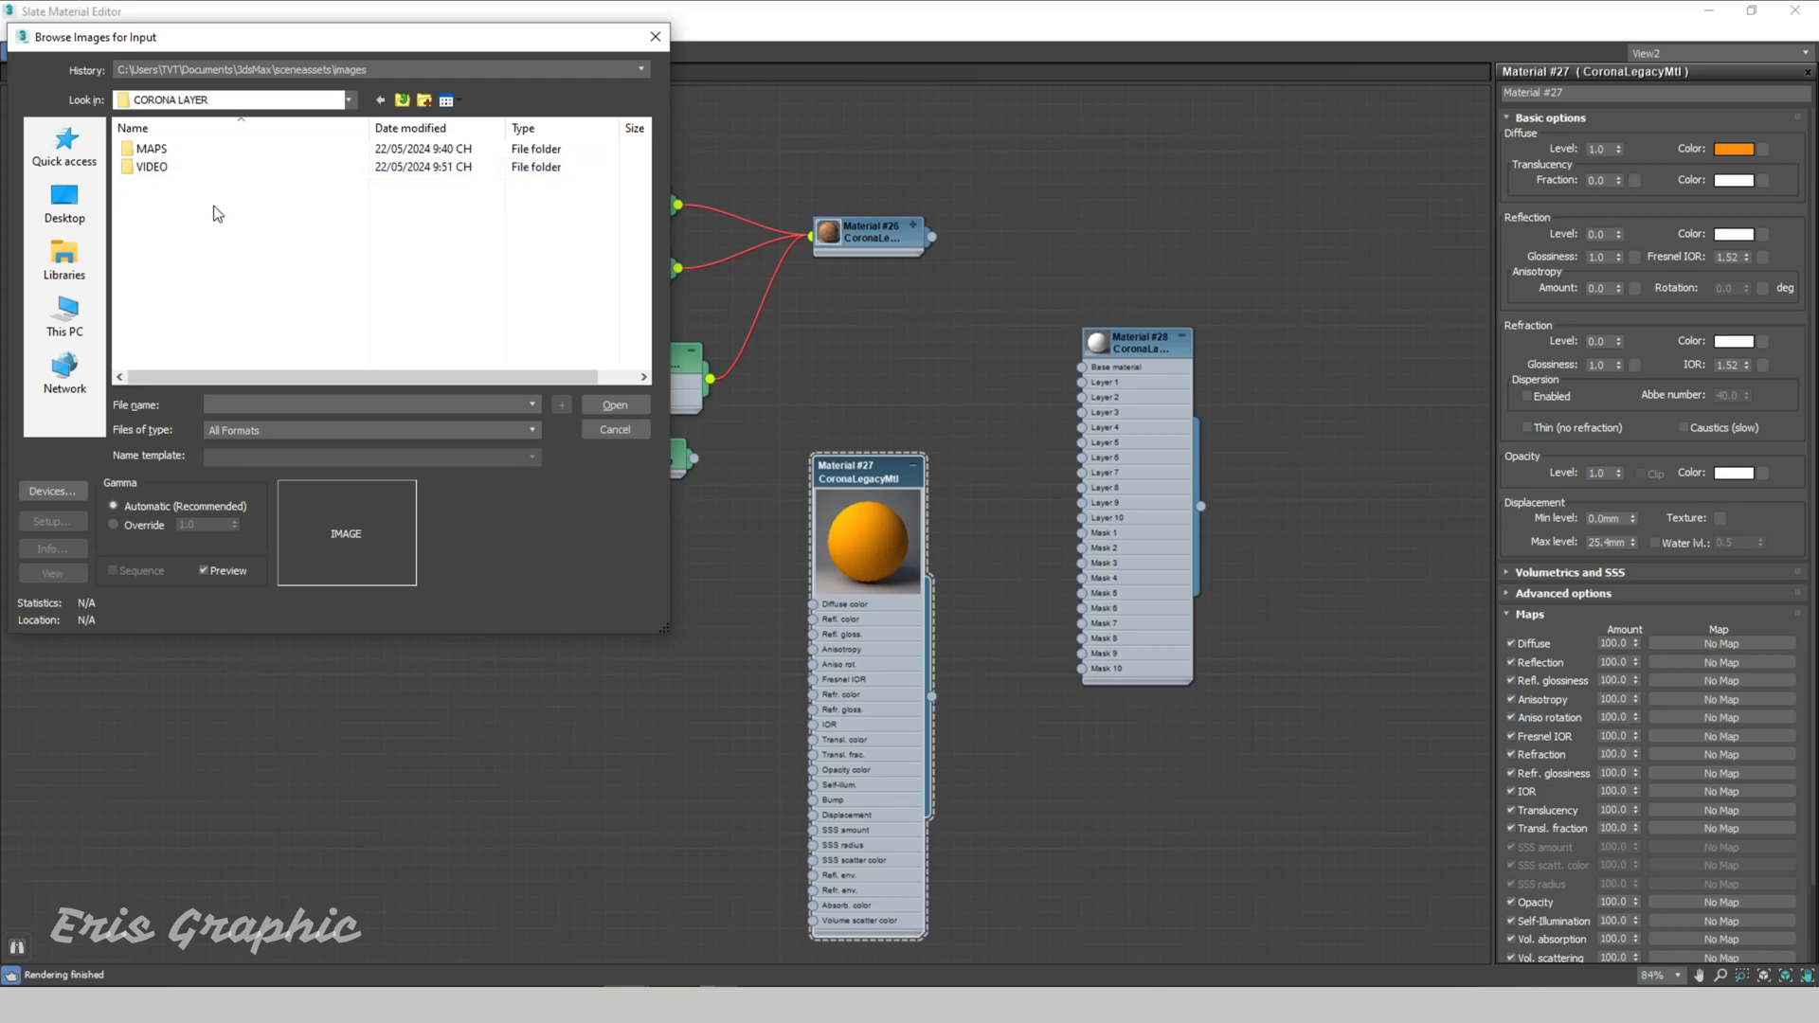
double_click(161, 149)
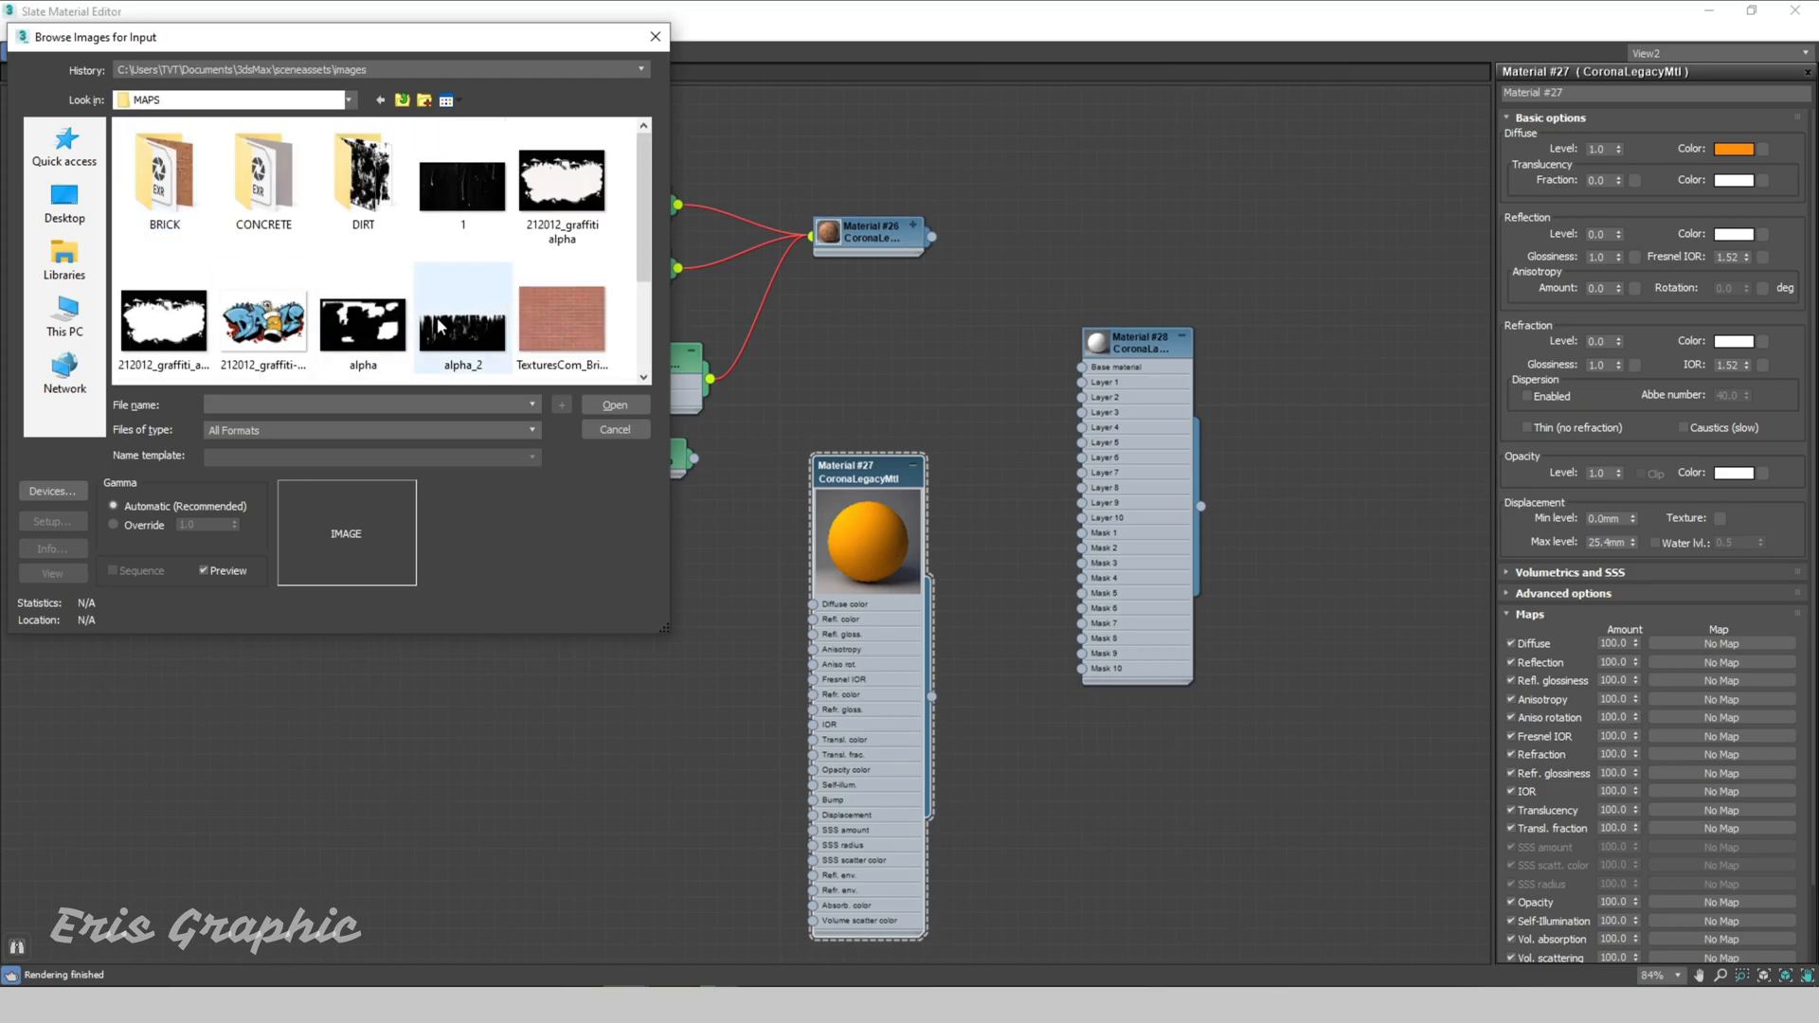
double_click(361, 192)
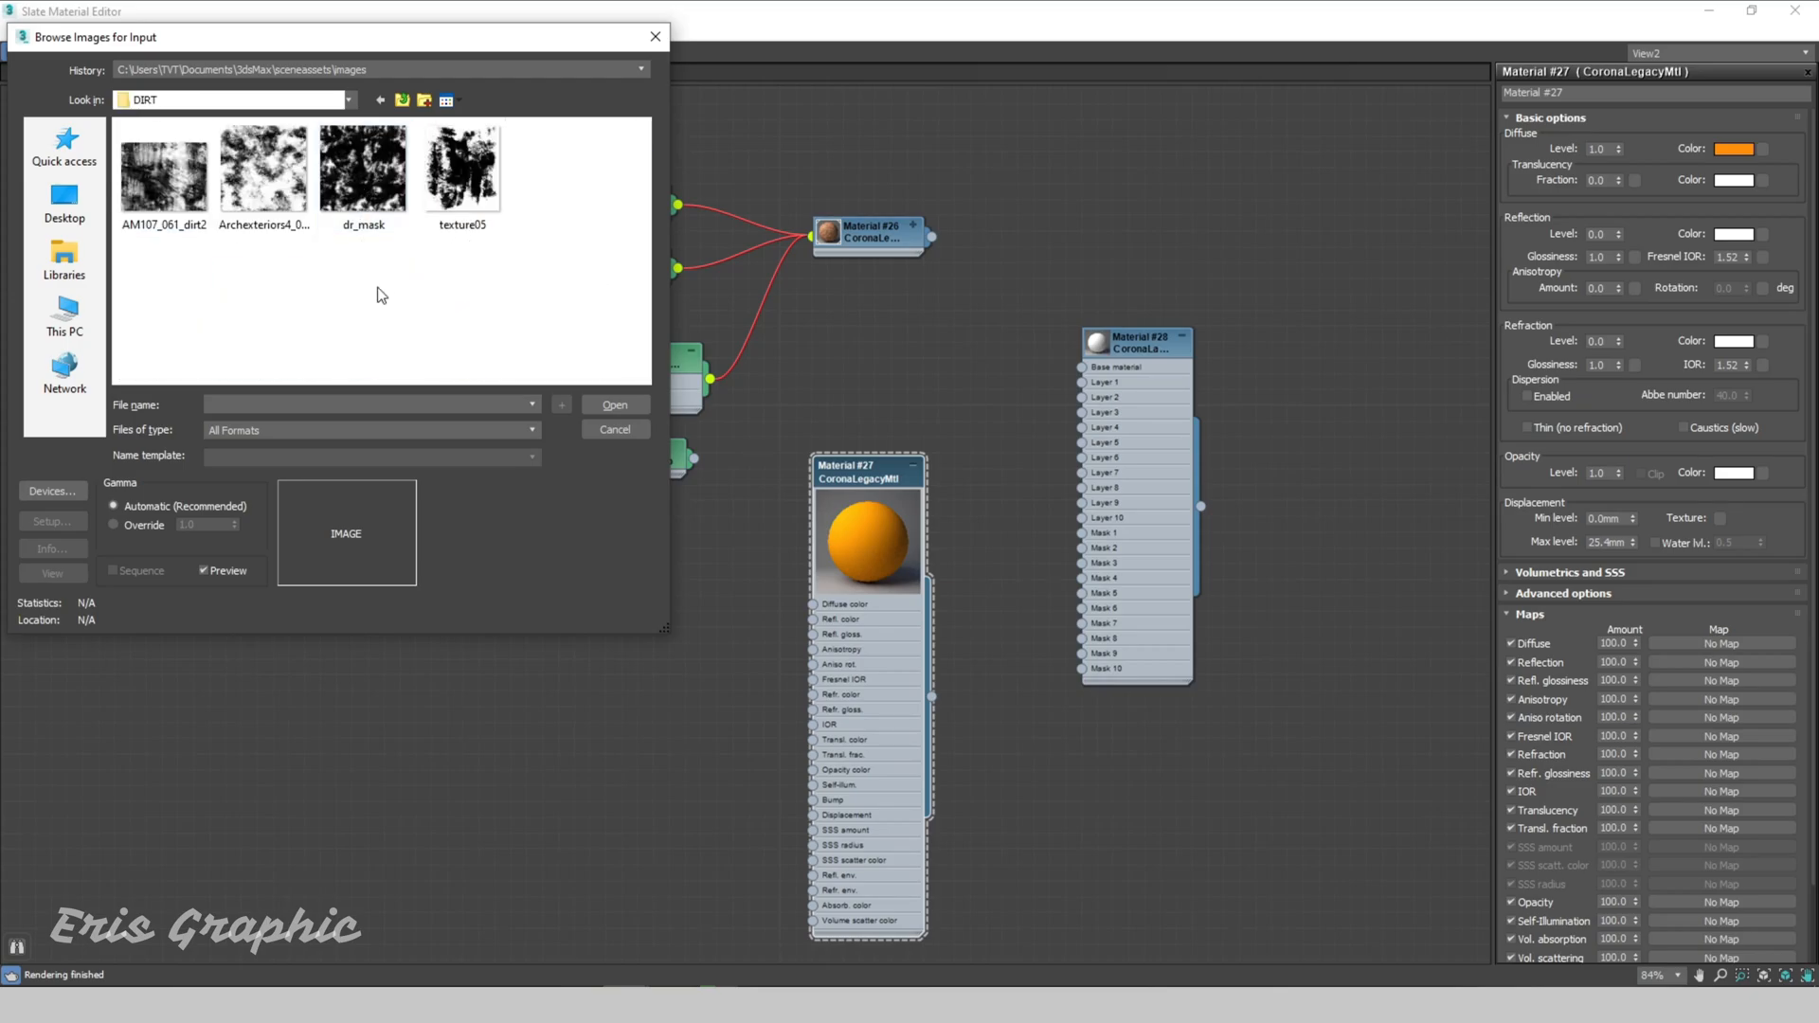
left_click(270, 185)
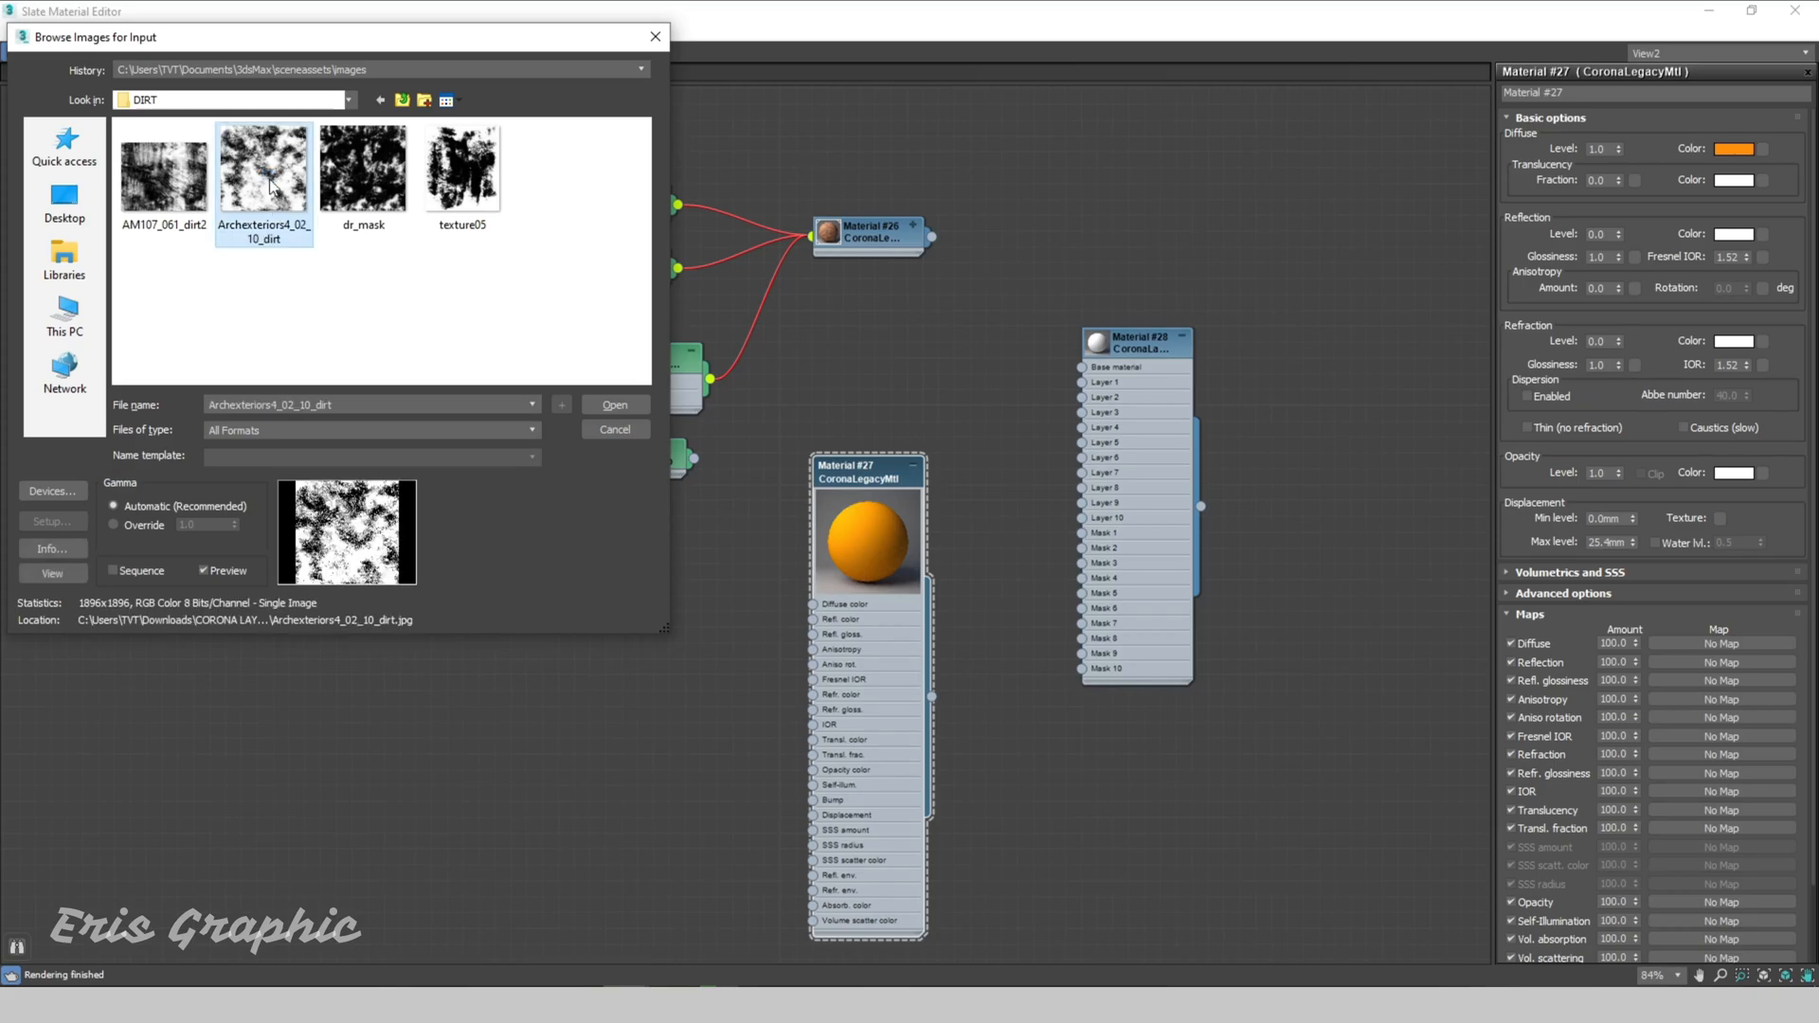
left_click(614, 404)
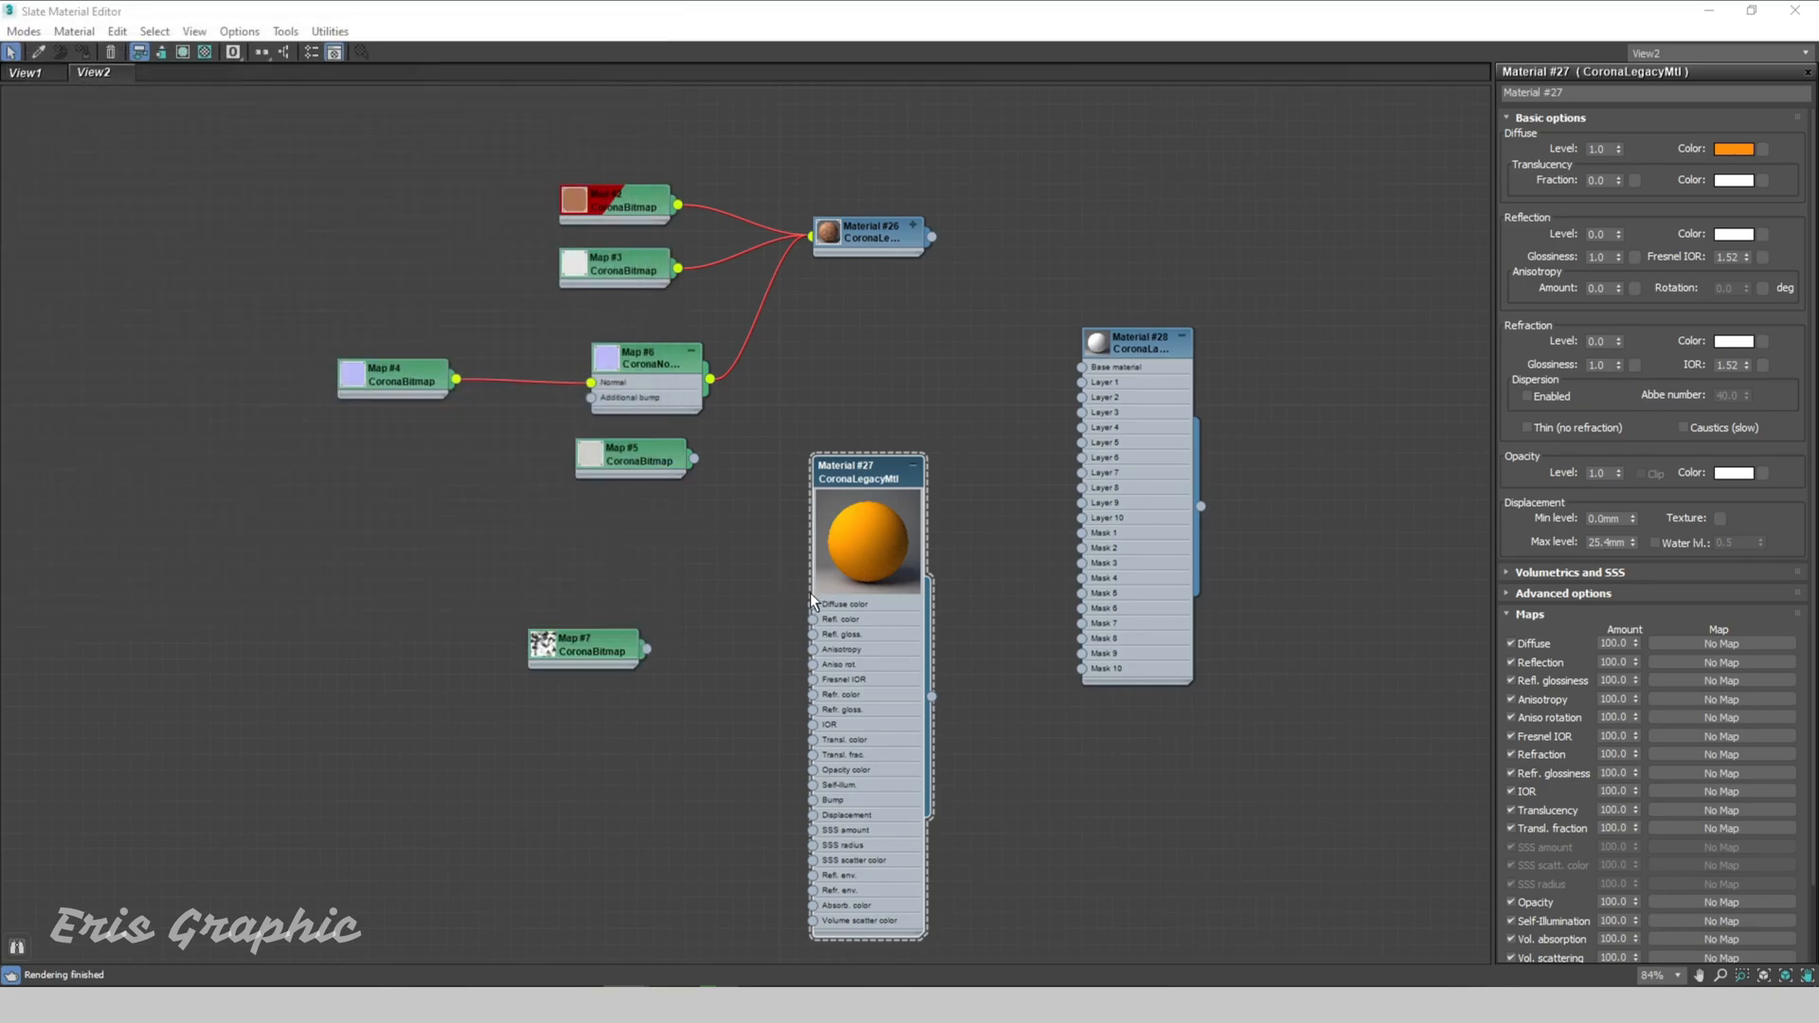
left_click_drag(611, 650, 1070, 855)
Step: Connect brick Material #26 to the layered material's Base material and orange Material #27 to its Layer 1
left_click_drag(851, 475, 835, 459)
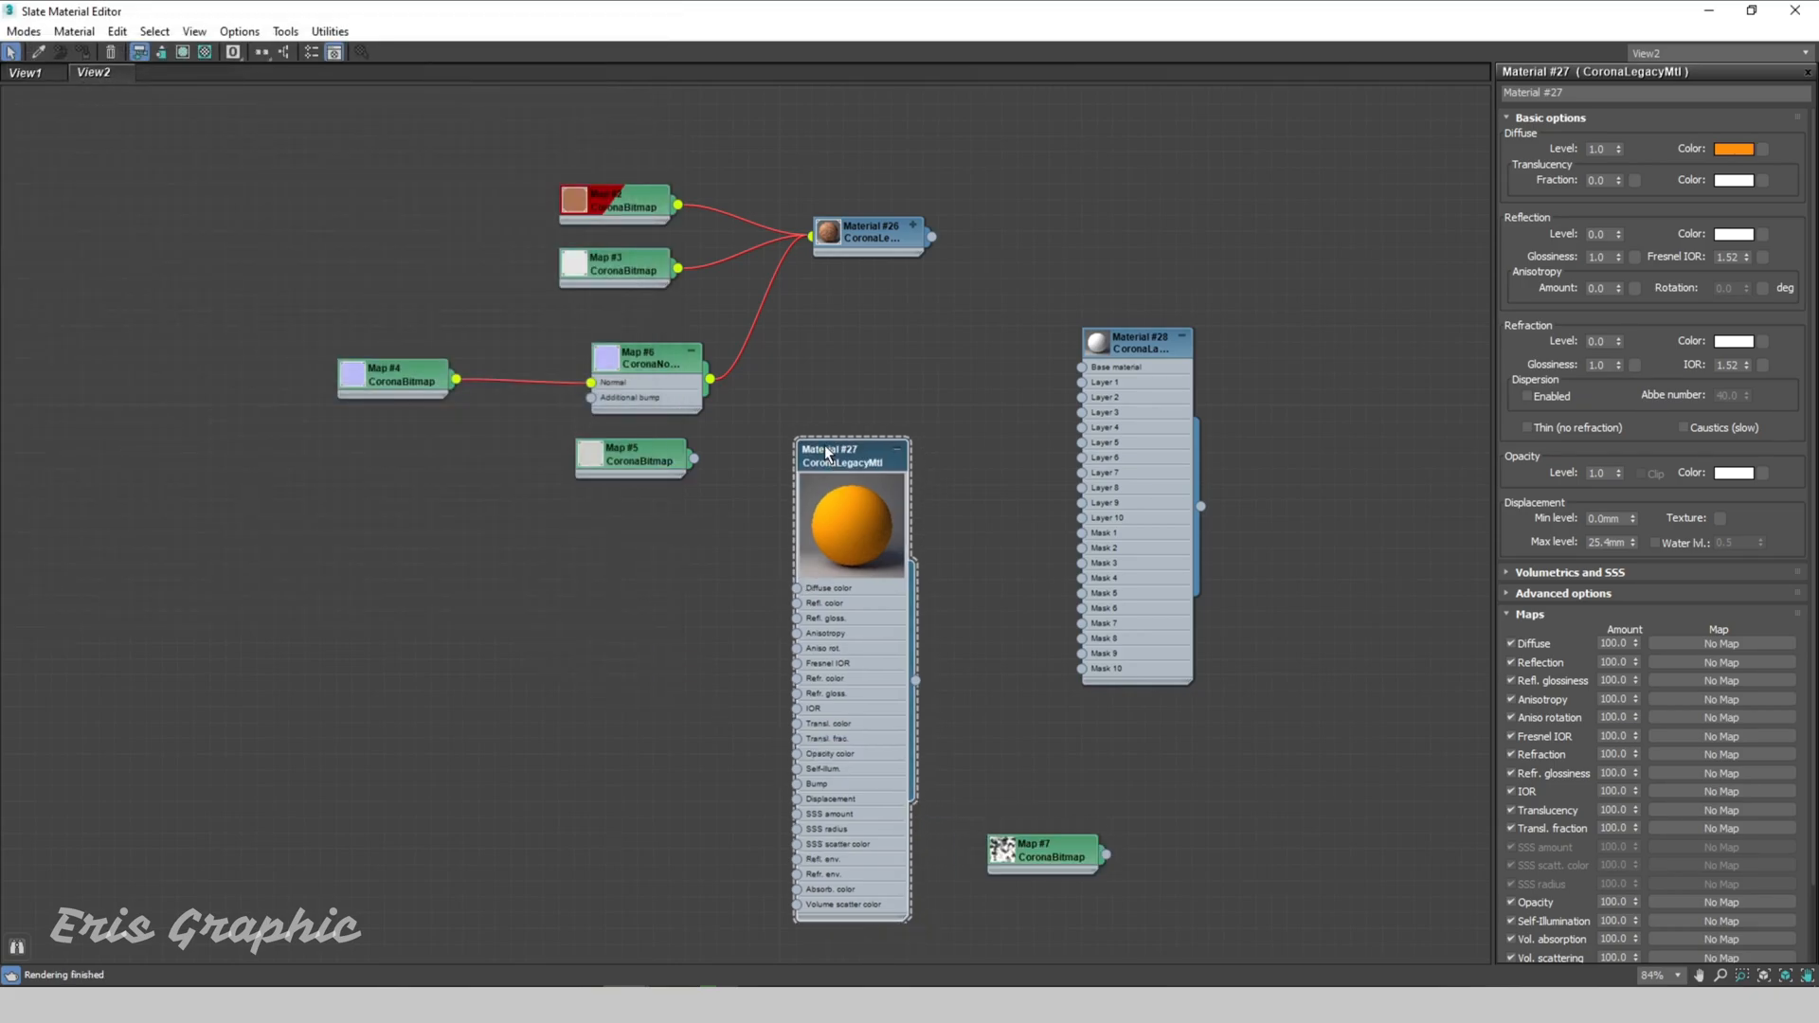
scroll(1097, 392, "up", 2)
middle_click_drag(937, 258, 854, 347)
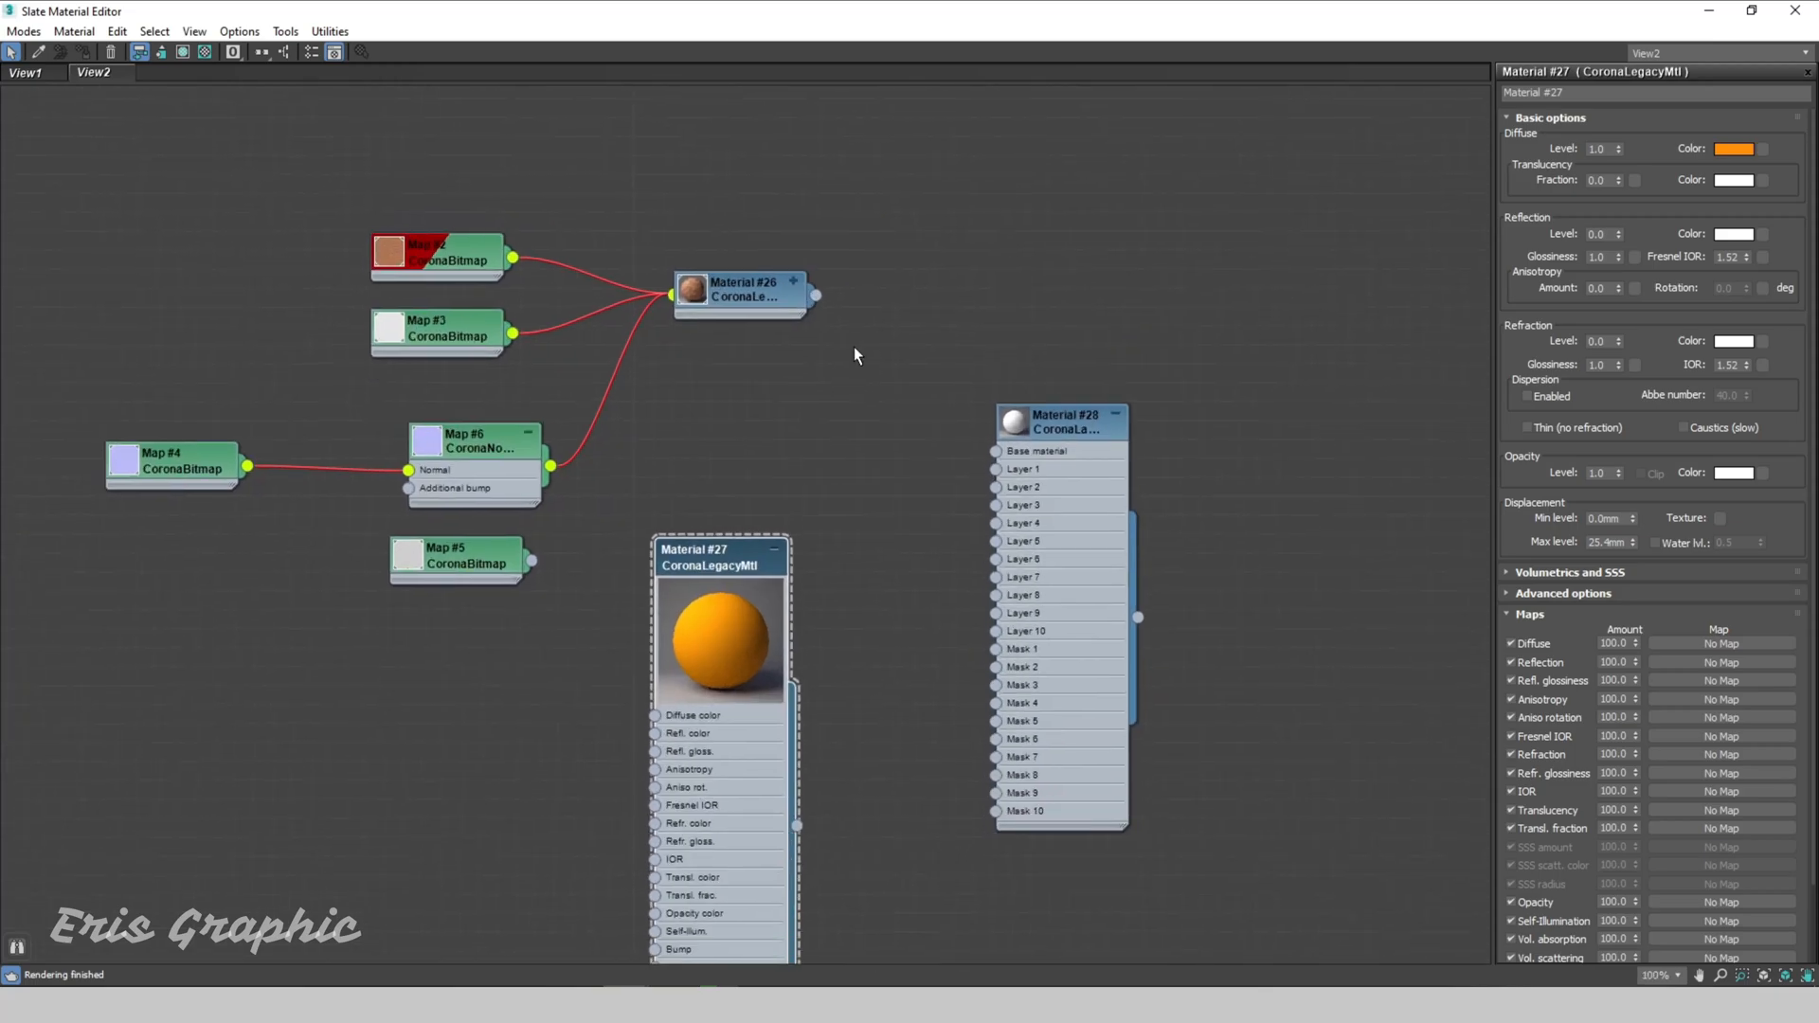
left_click_drag(833, 363, 994, 451)
left_click_drag(798, 826, 995, 469)
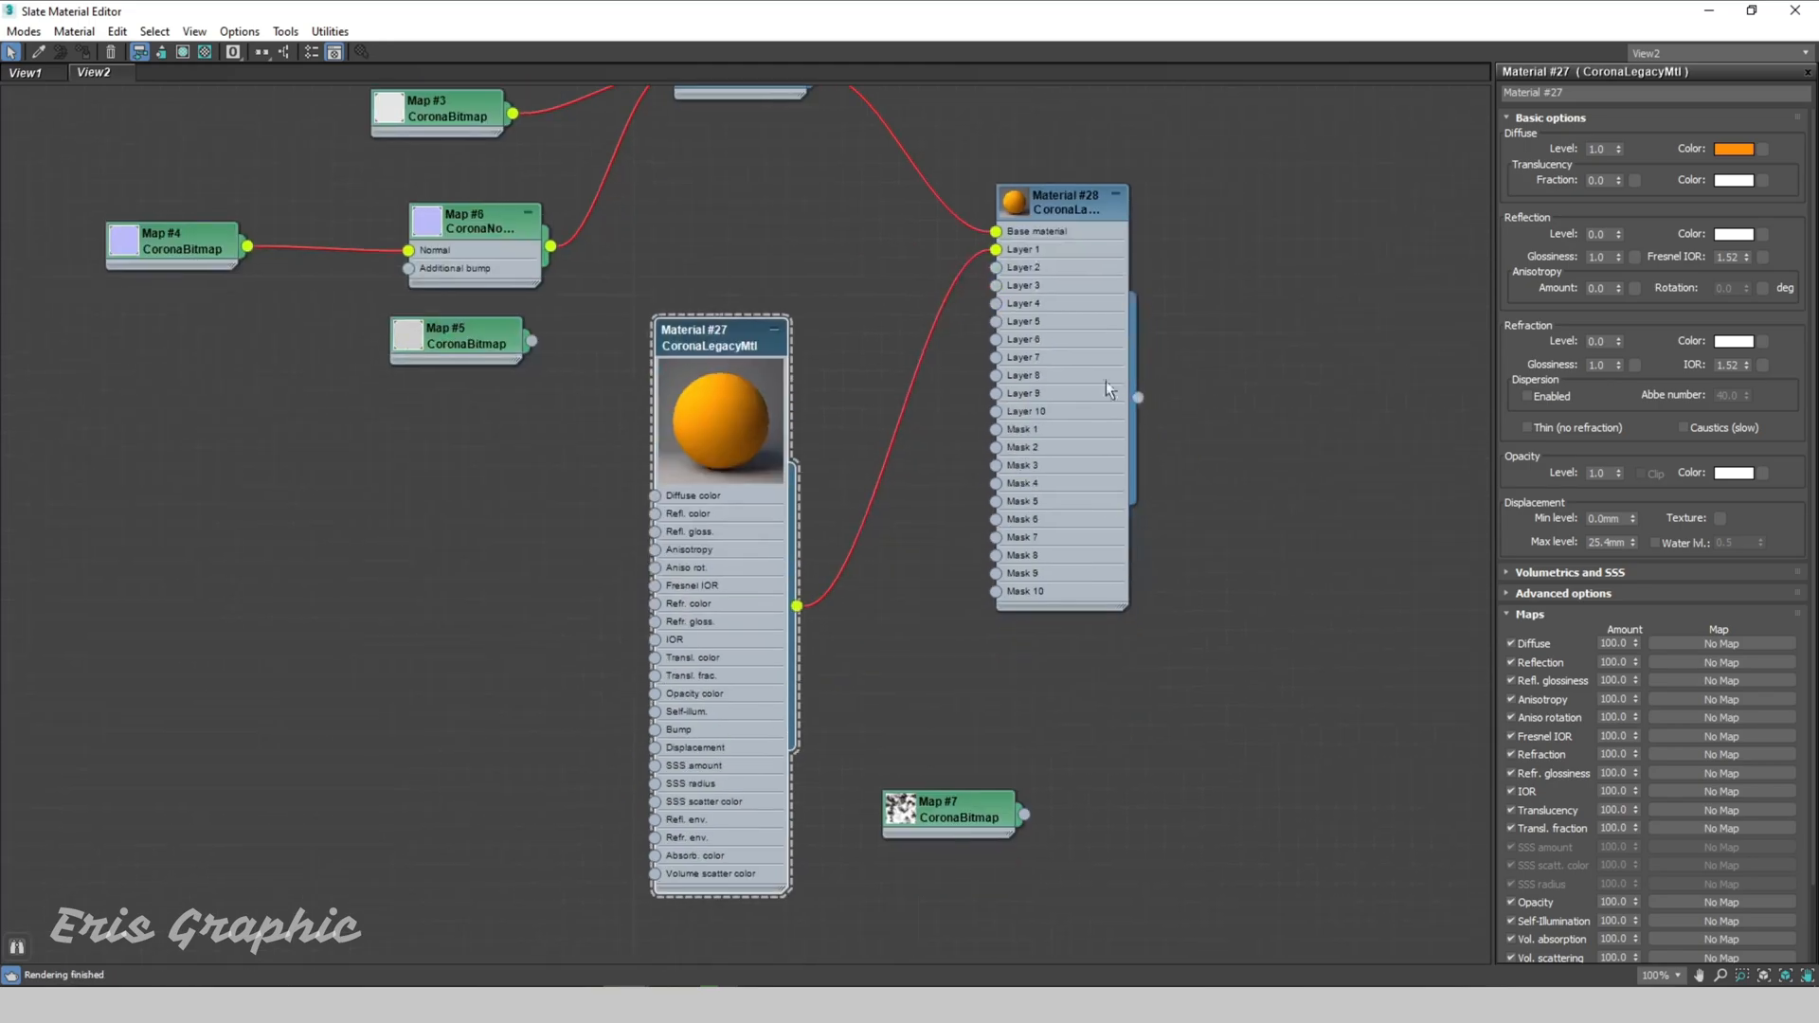
Step: Connect the dirt bitmap to the layered material's Mask 1 and enlarge the layered material's preview for a closer look
scroll(879, 439, "up", 1)
left_click_drag(753, 336, 672, 275)
left_click_drag(1041, 833, 1001, 442)
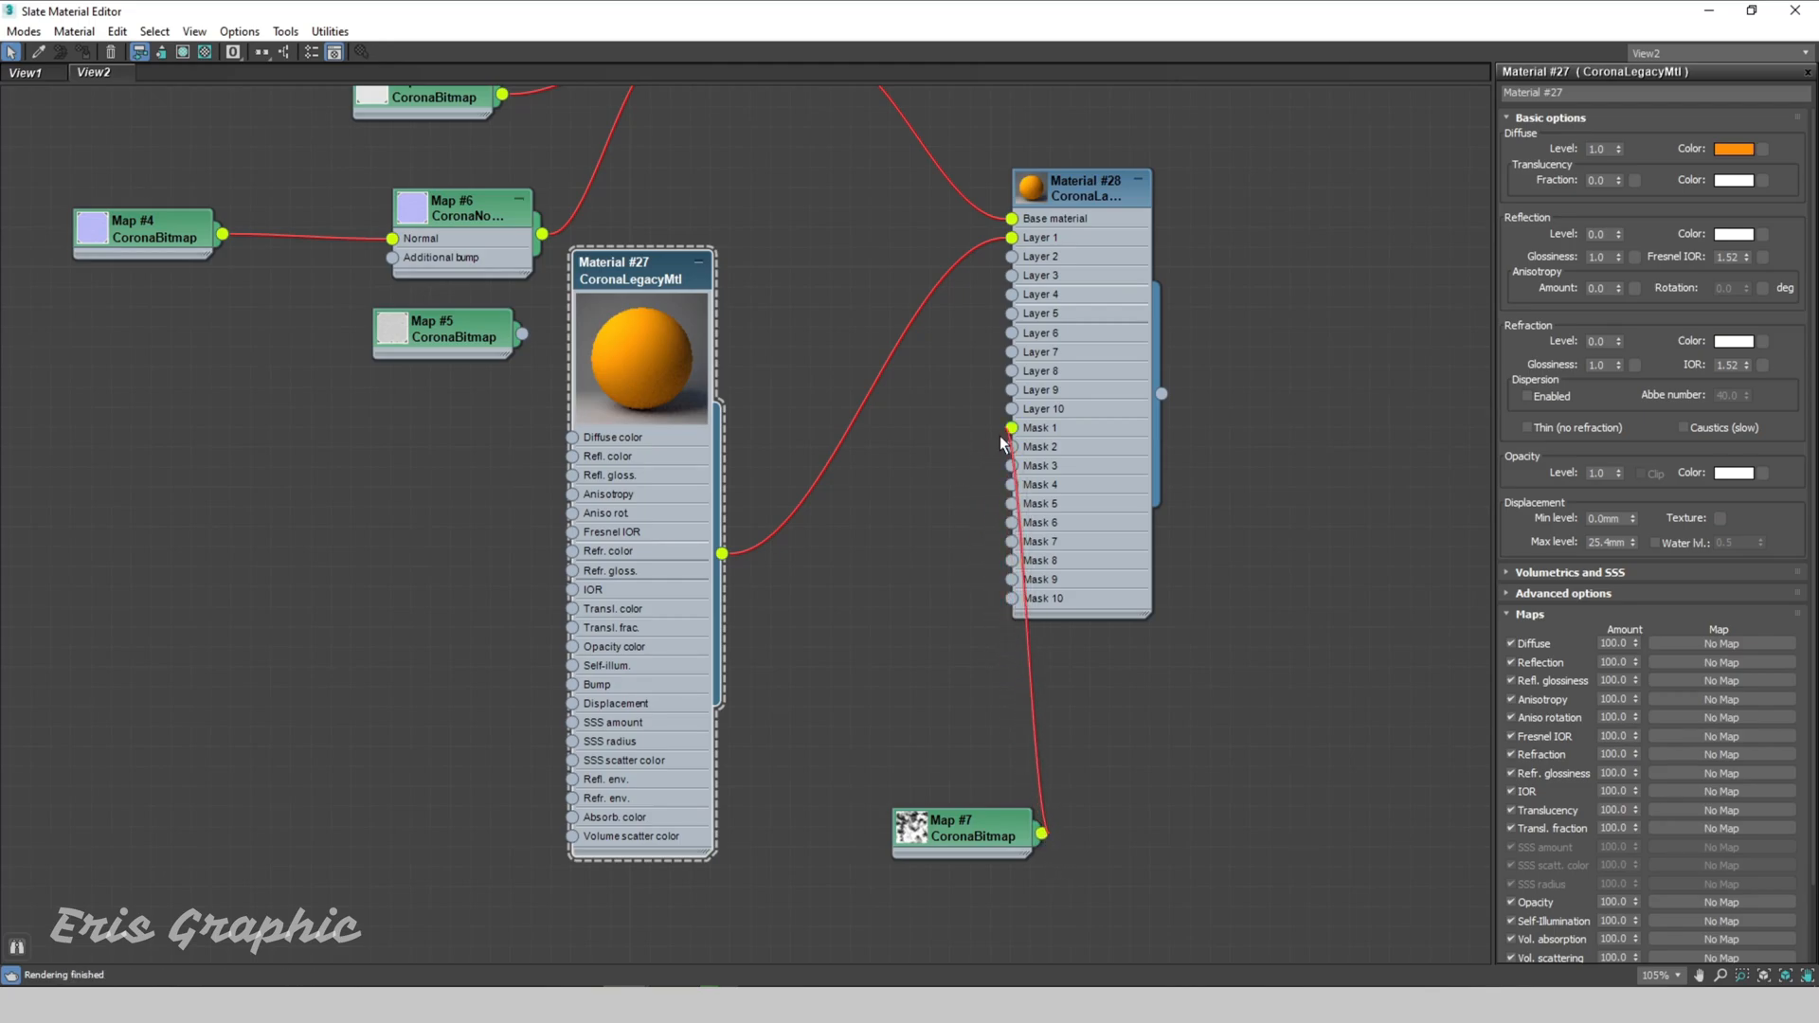
double_click(1038, 192)
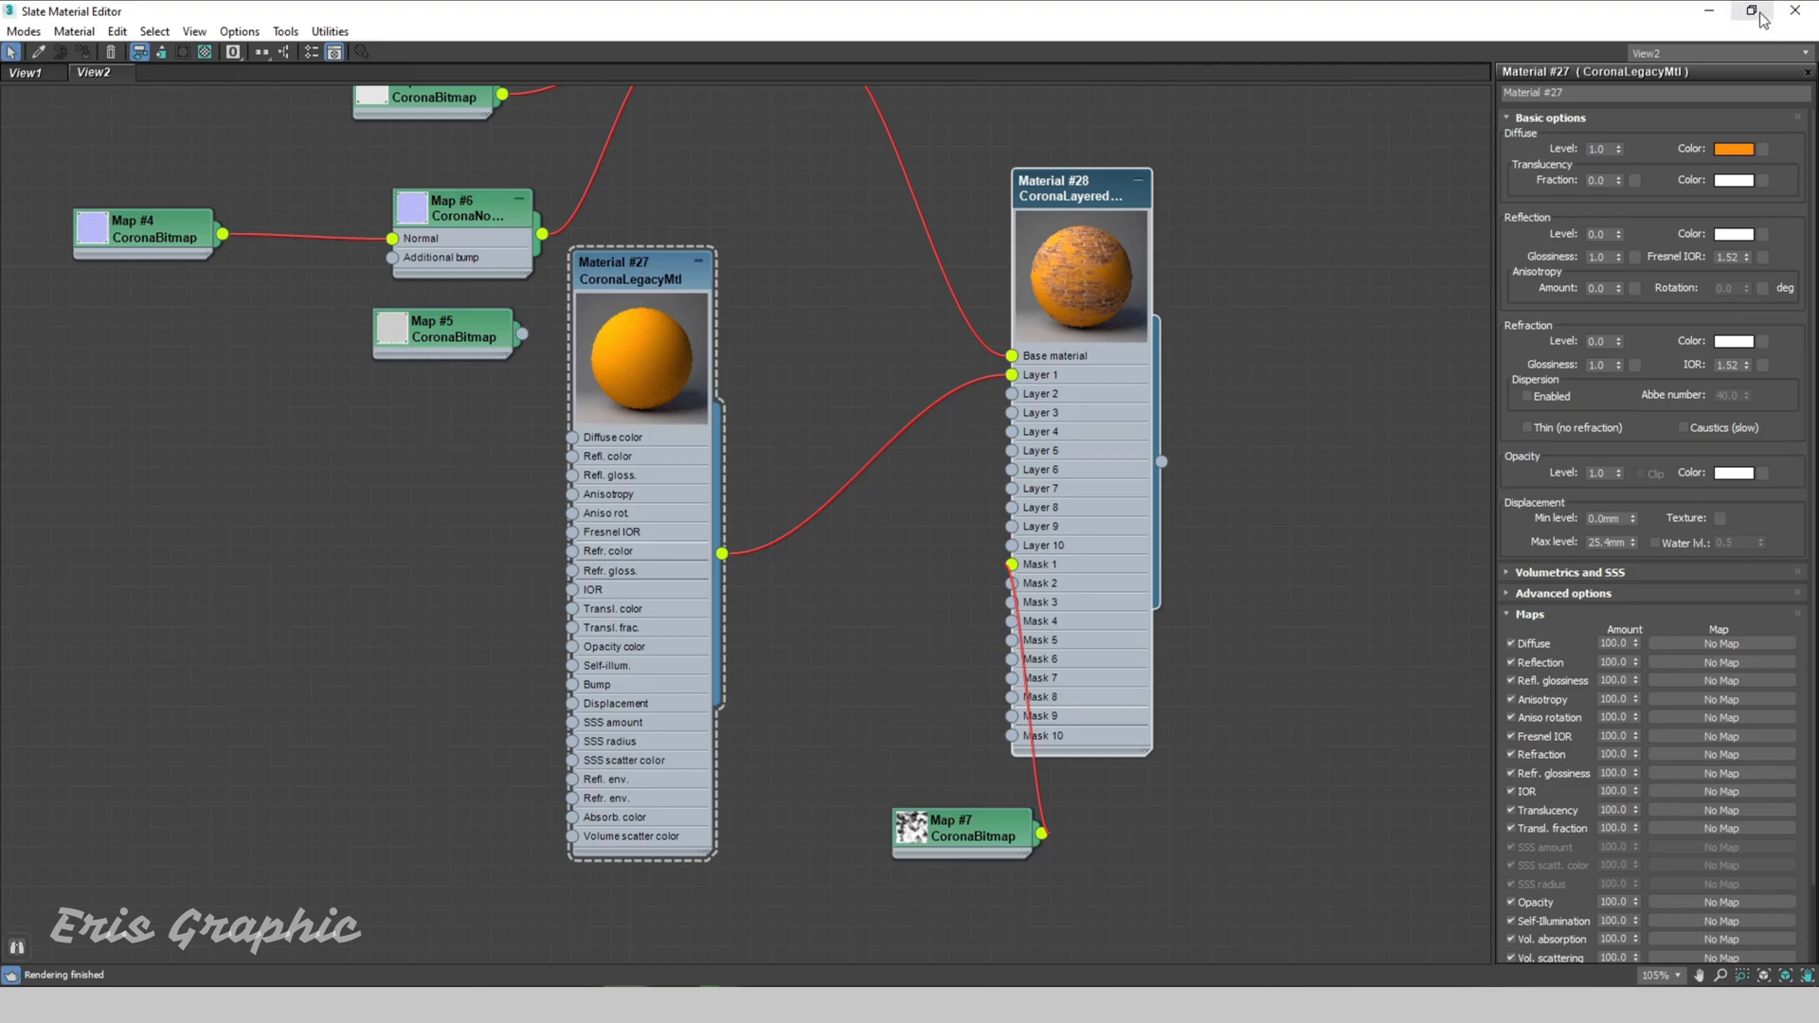
middle_click_drag(1222, 302, 1103, 506)
scroll(1002, 485, "up", 4)
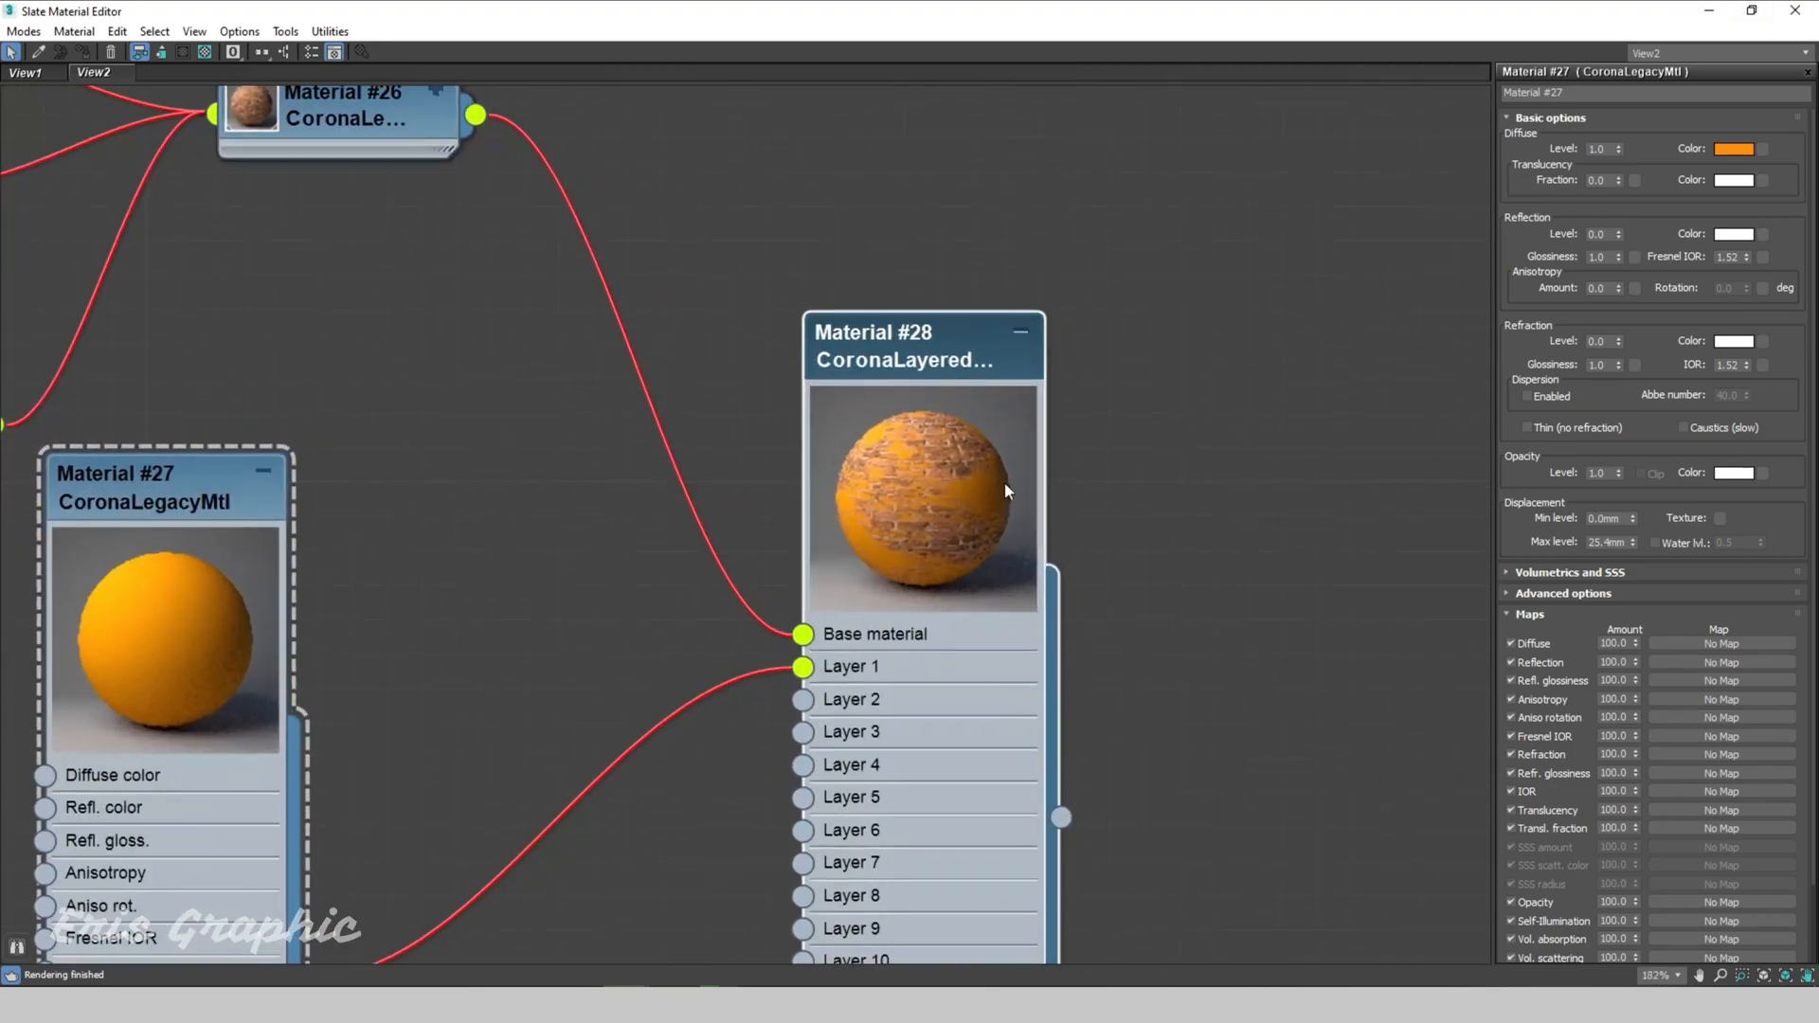
Step: Restore the Slate Material Editor to a smaller window and assign layered Material #28 to the brick wall box
left_click(1751, 10)
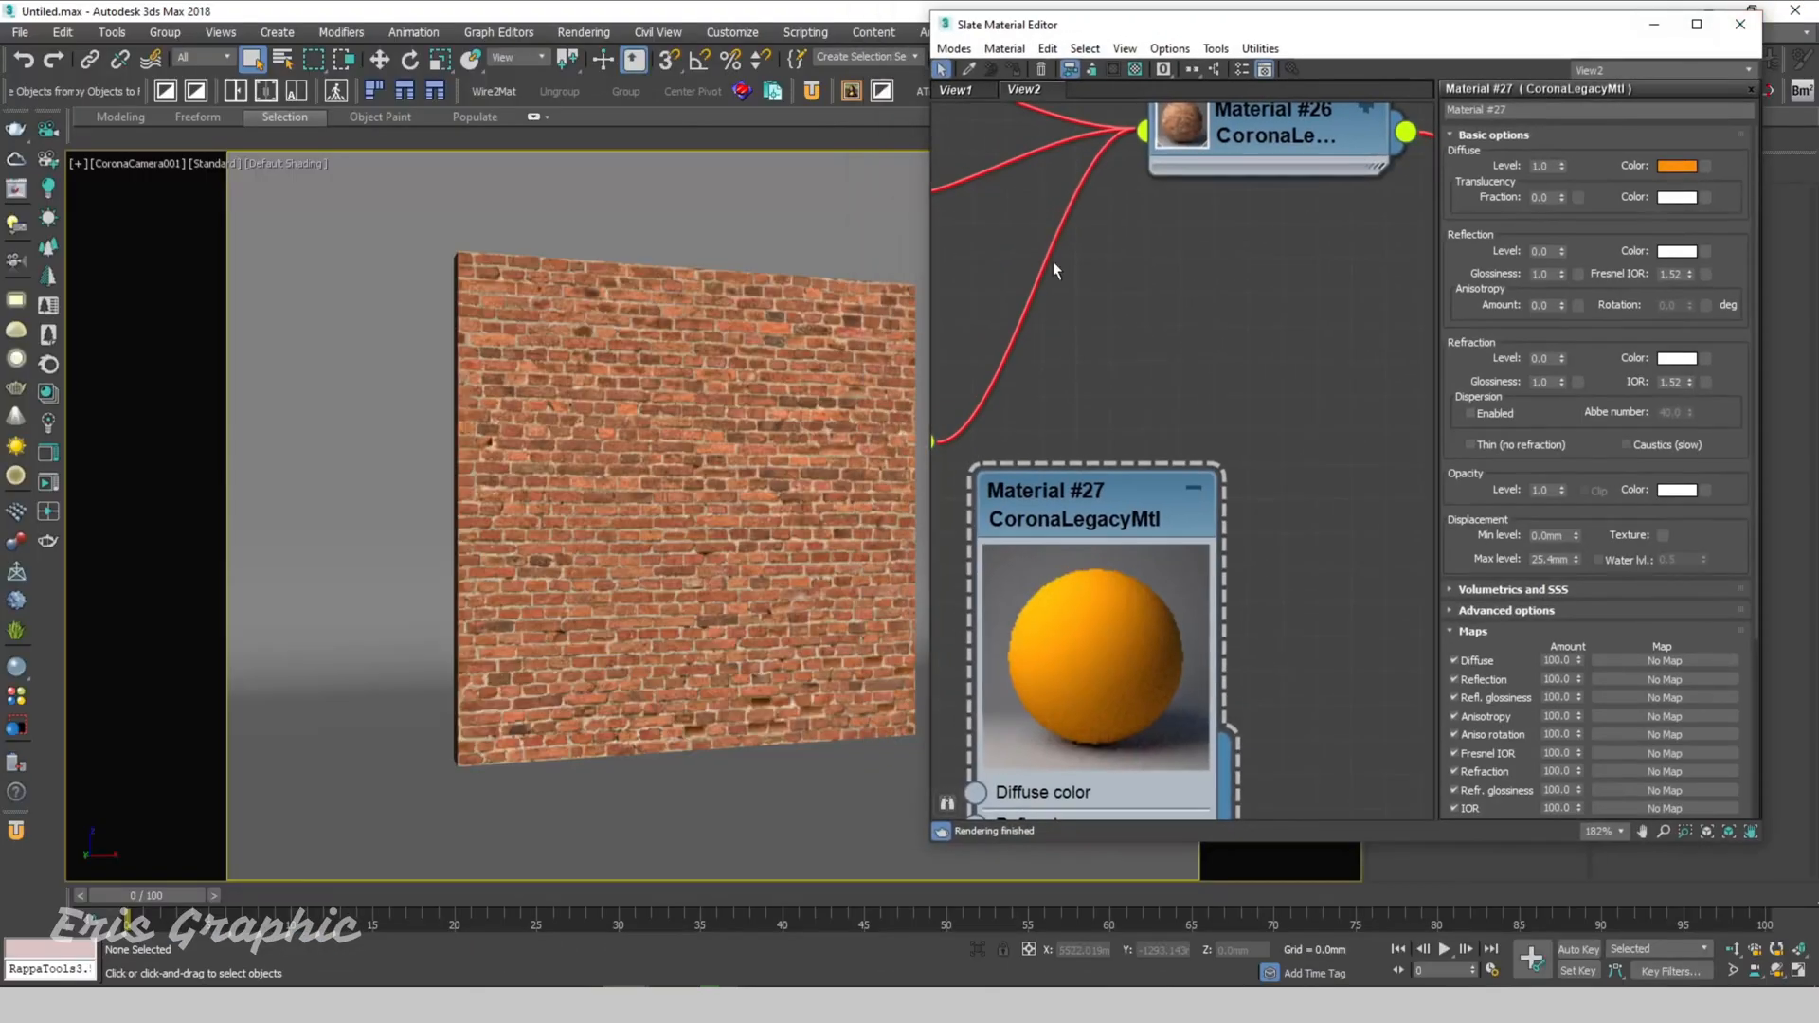
left_click(729, 397)
left_click(1457, 36)
scroll(985, 256, "down", 7)
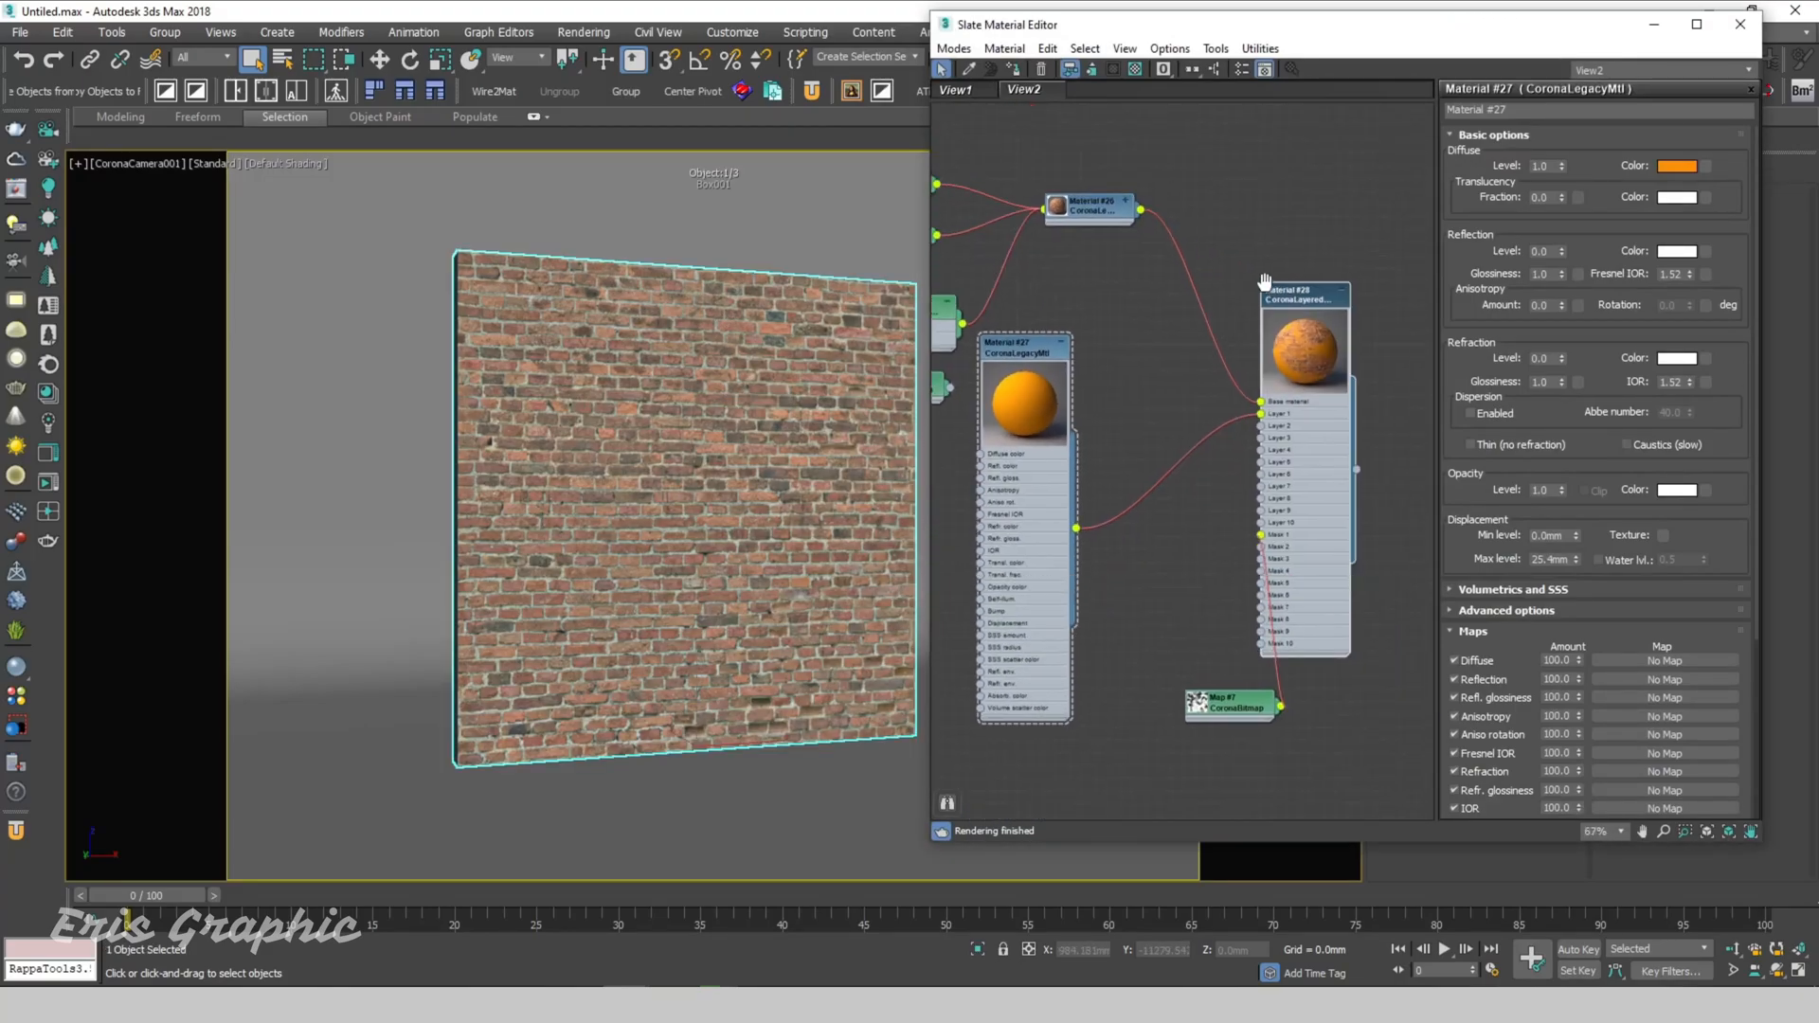
middle_click_drag(1264, 281, 1242, 196)
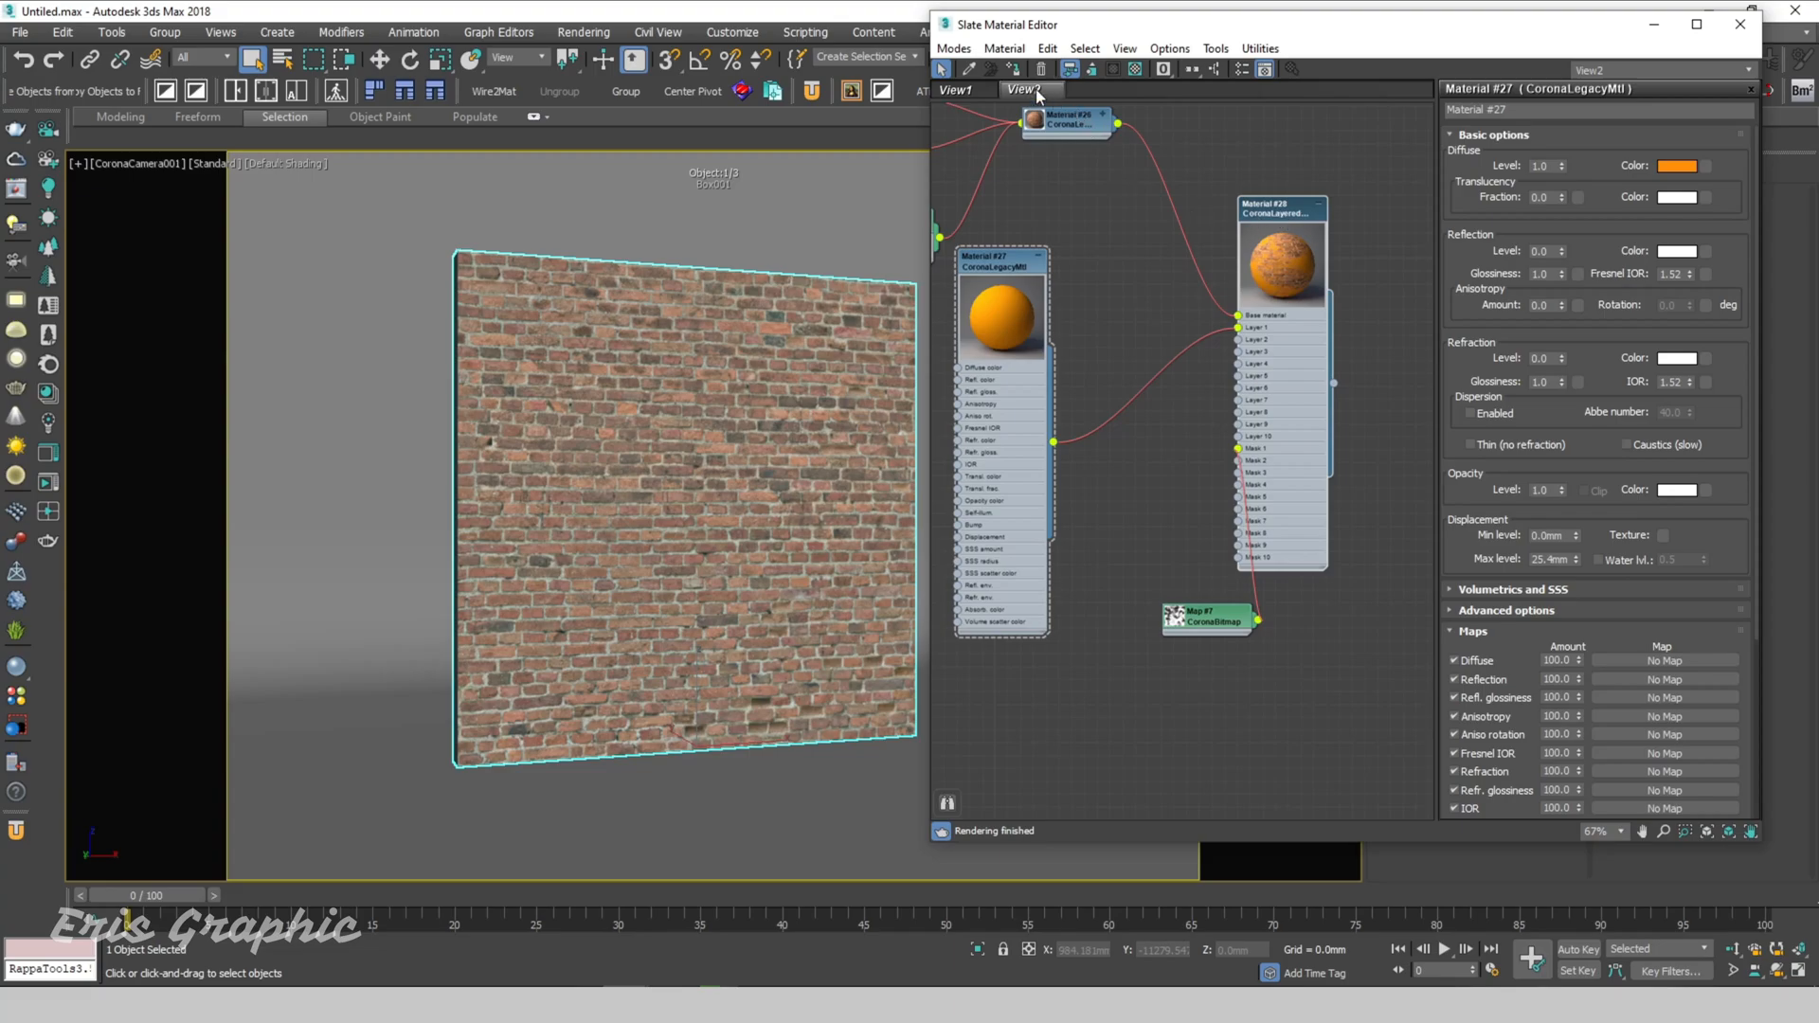
left_click(1012, 69)
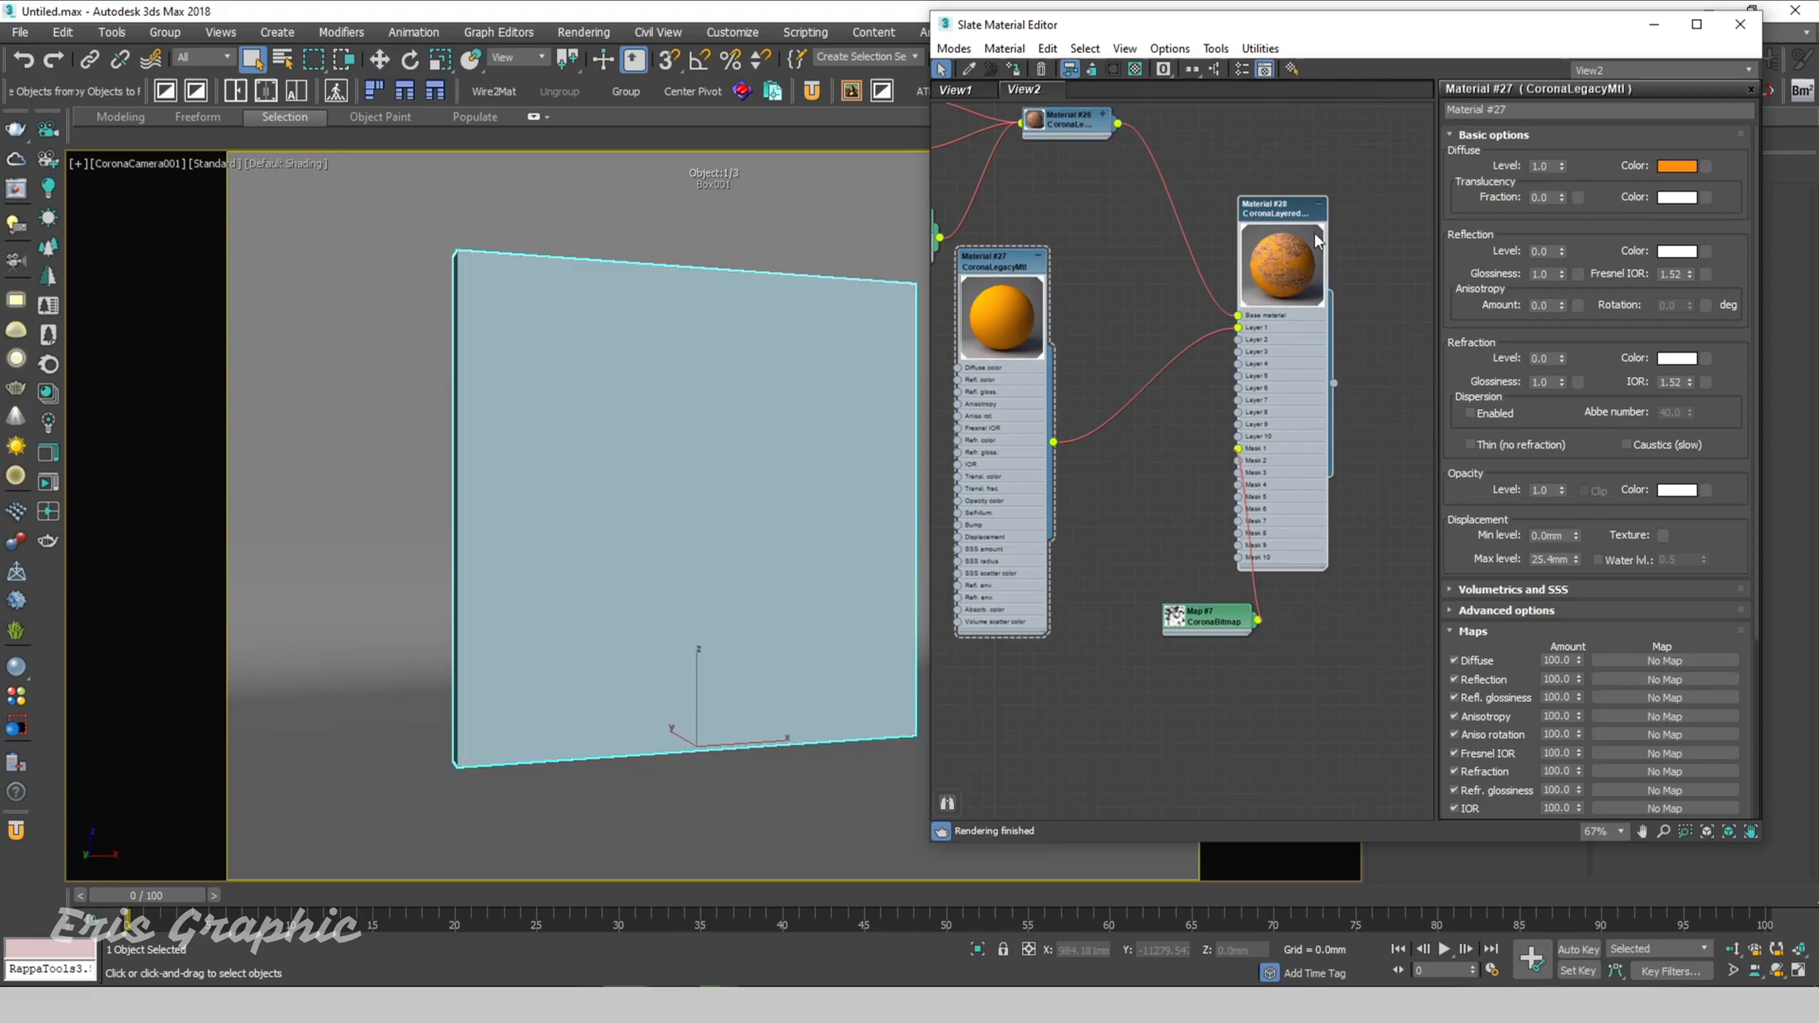
Step: Minimize the material editor, switch to the two-viewport layout, run an interactive Corona render of the wall and minimize the frame buffer
left_click(1652, 23)
key("alt+w")
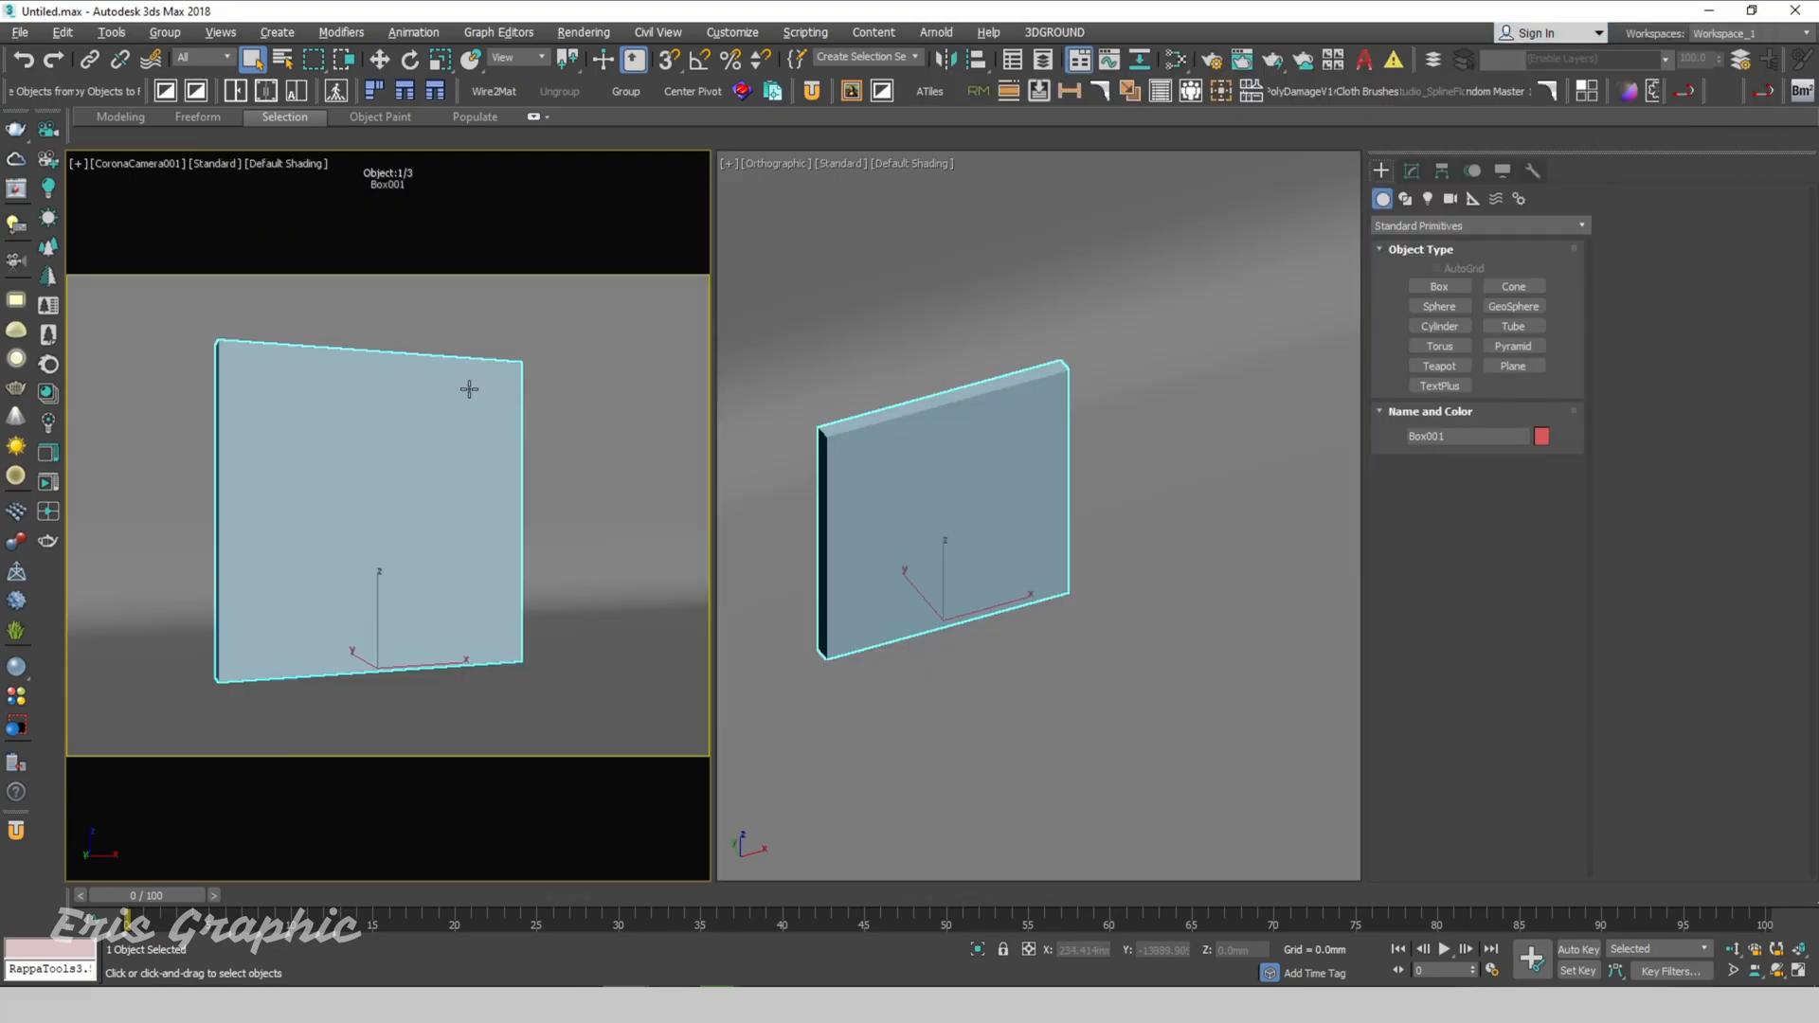
left_click(47, 491)
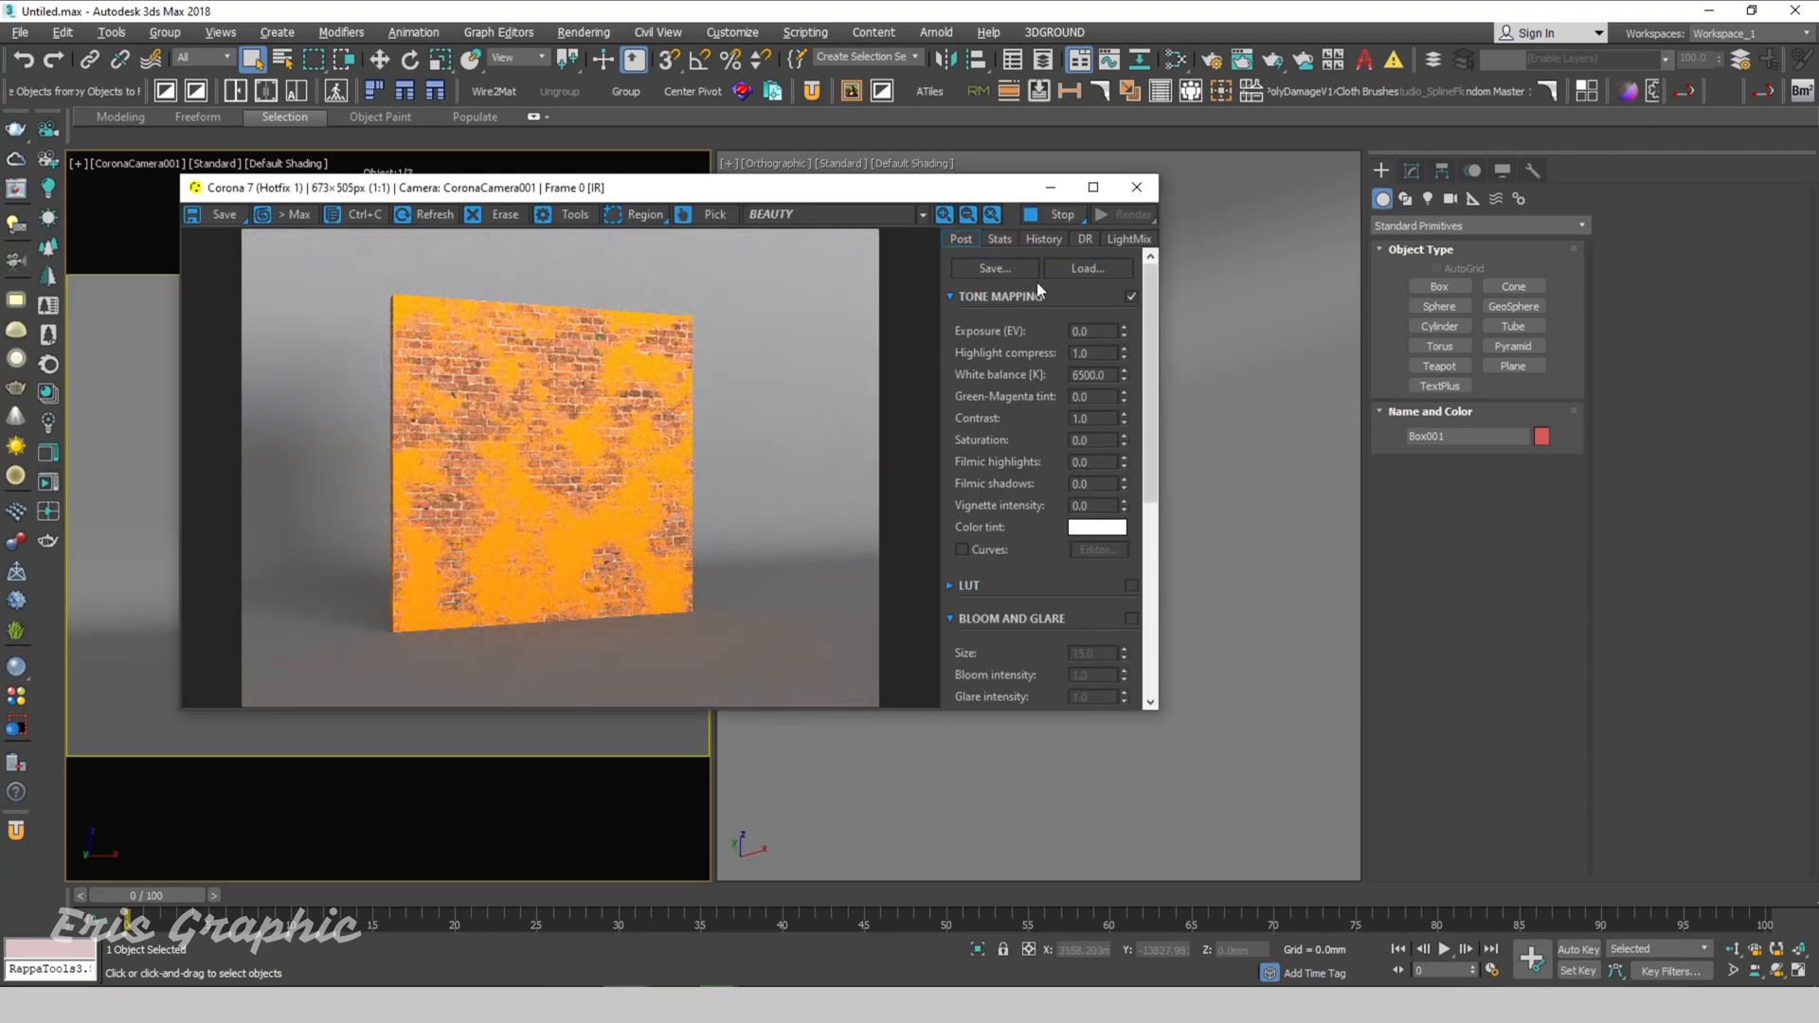
left_click(1048, 188)
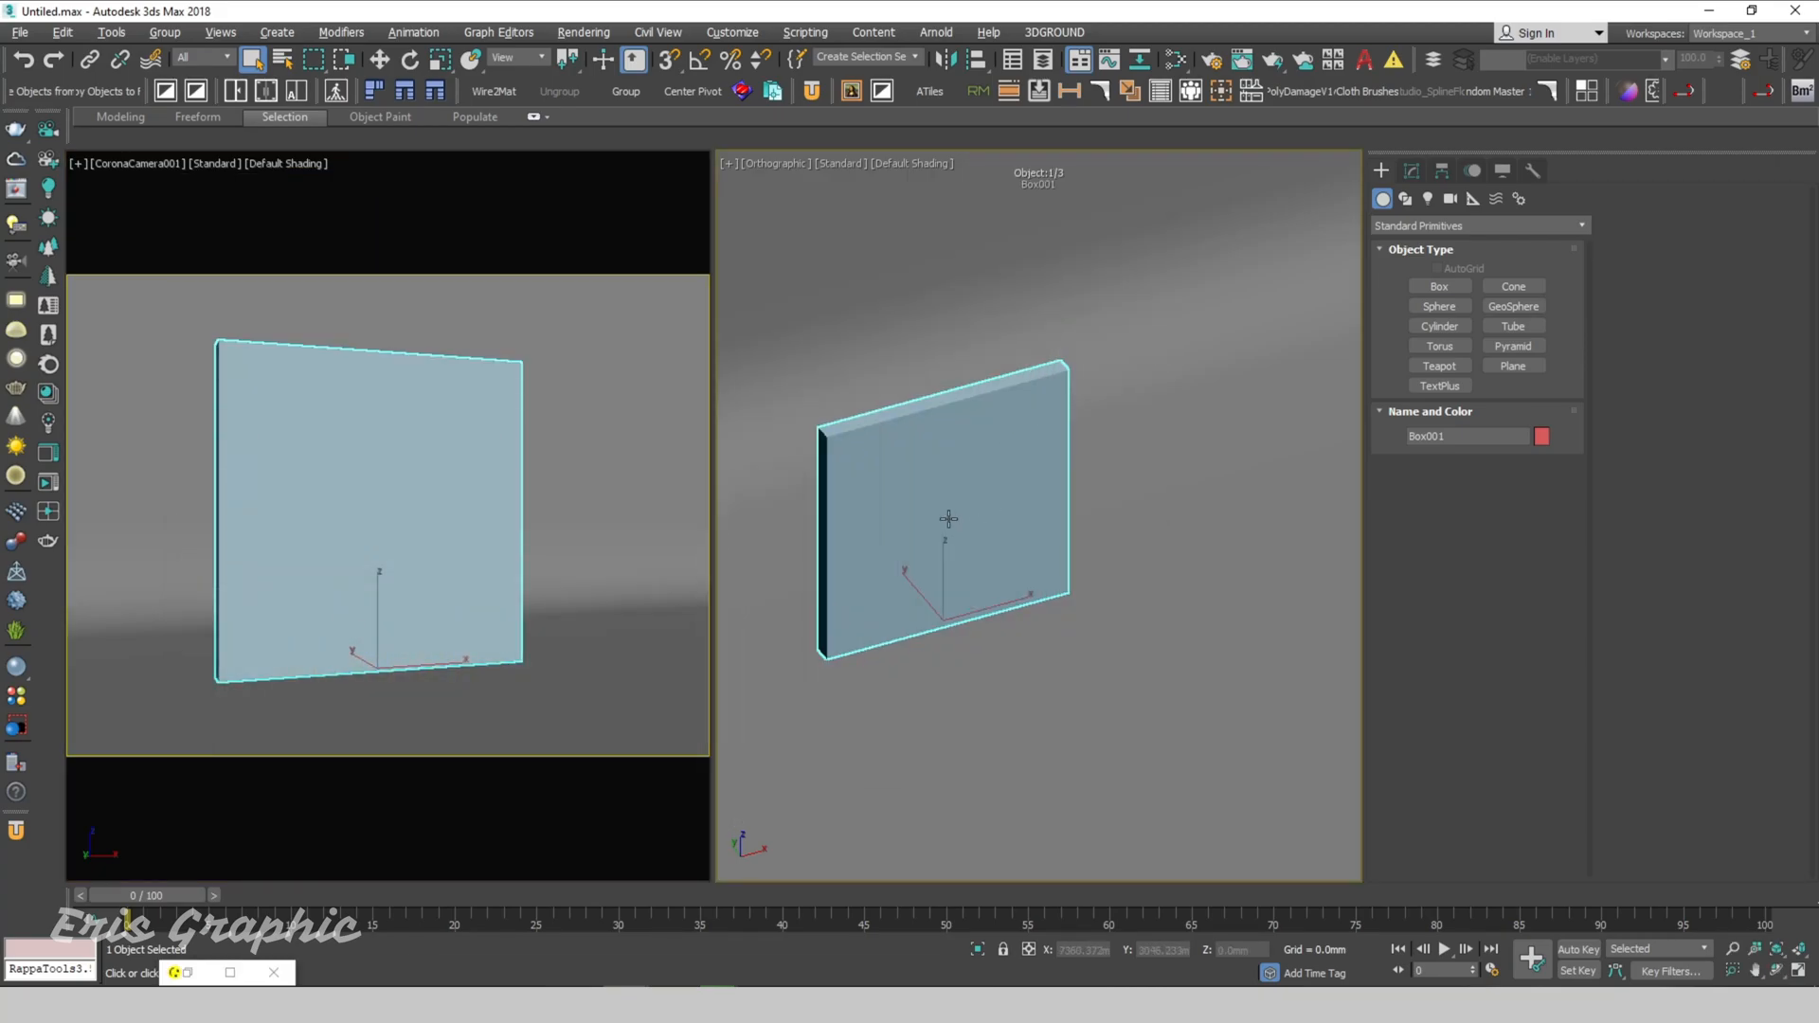
Step: Move CoronaCamera001 closer to the wall in a wireframe top view
key("t")
scroll(938, 587, "down", 3)
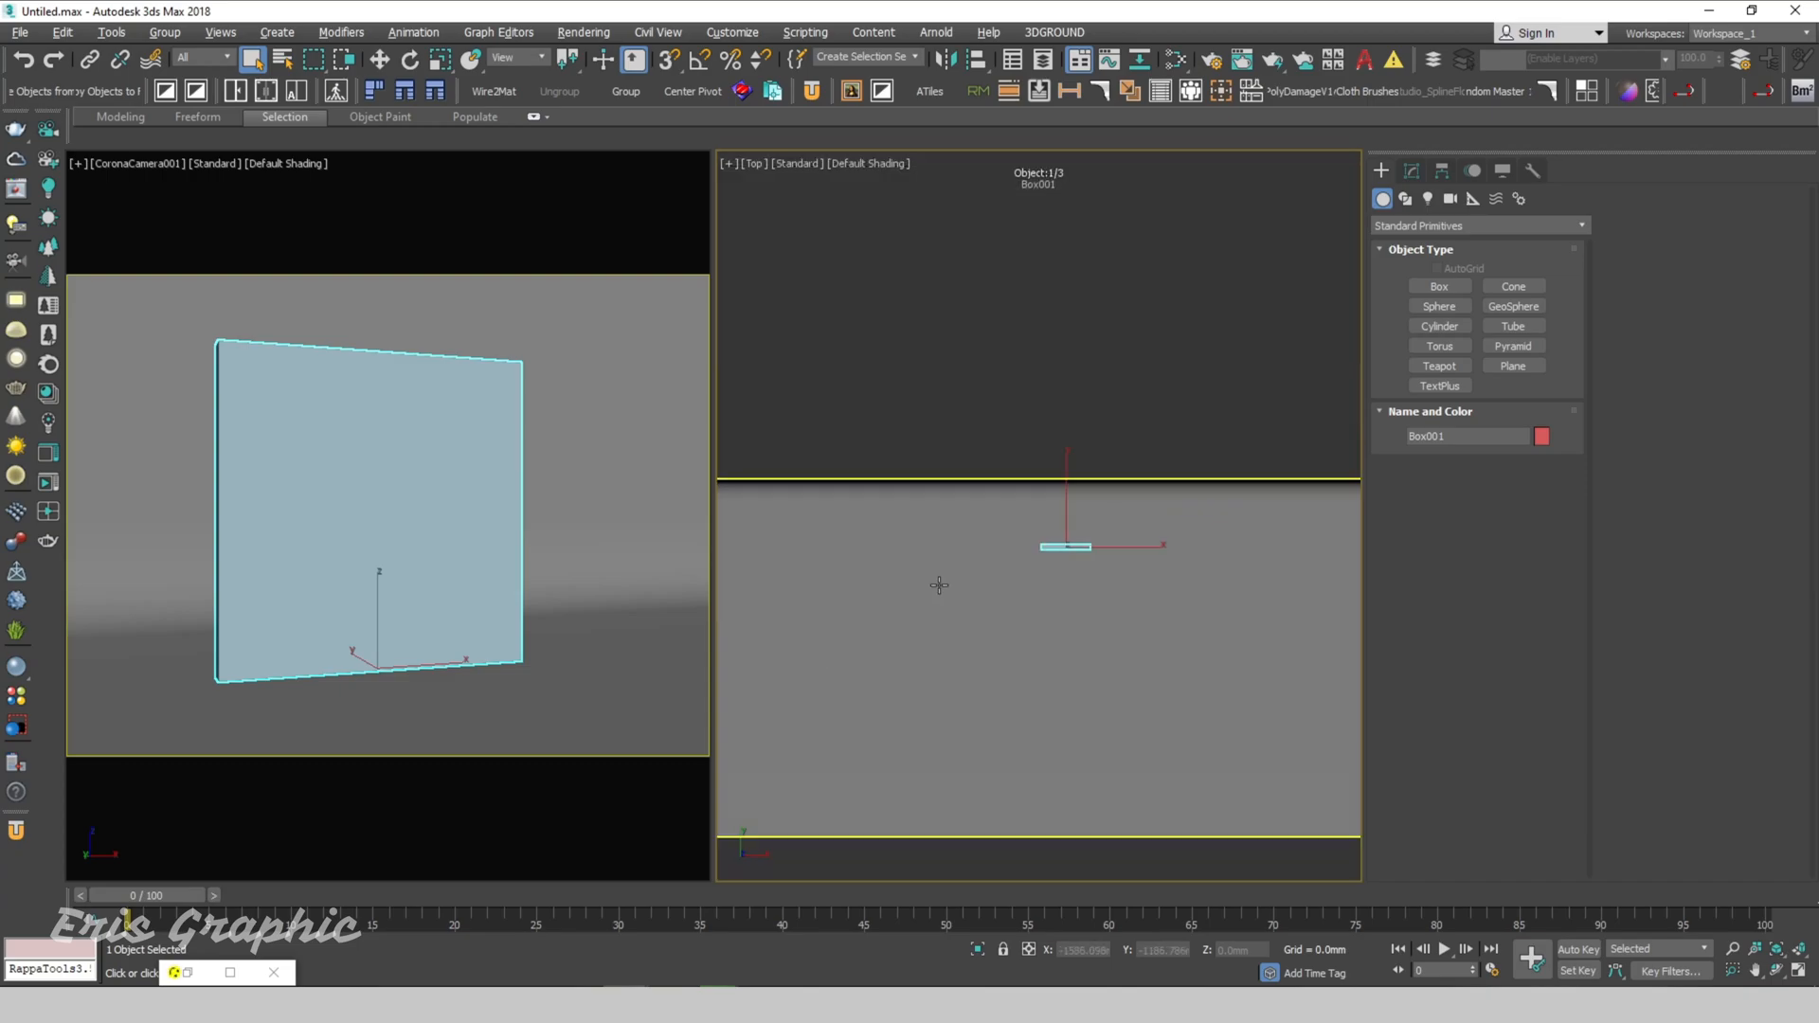
scroll(1038, 669, "up", 3)
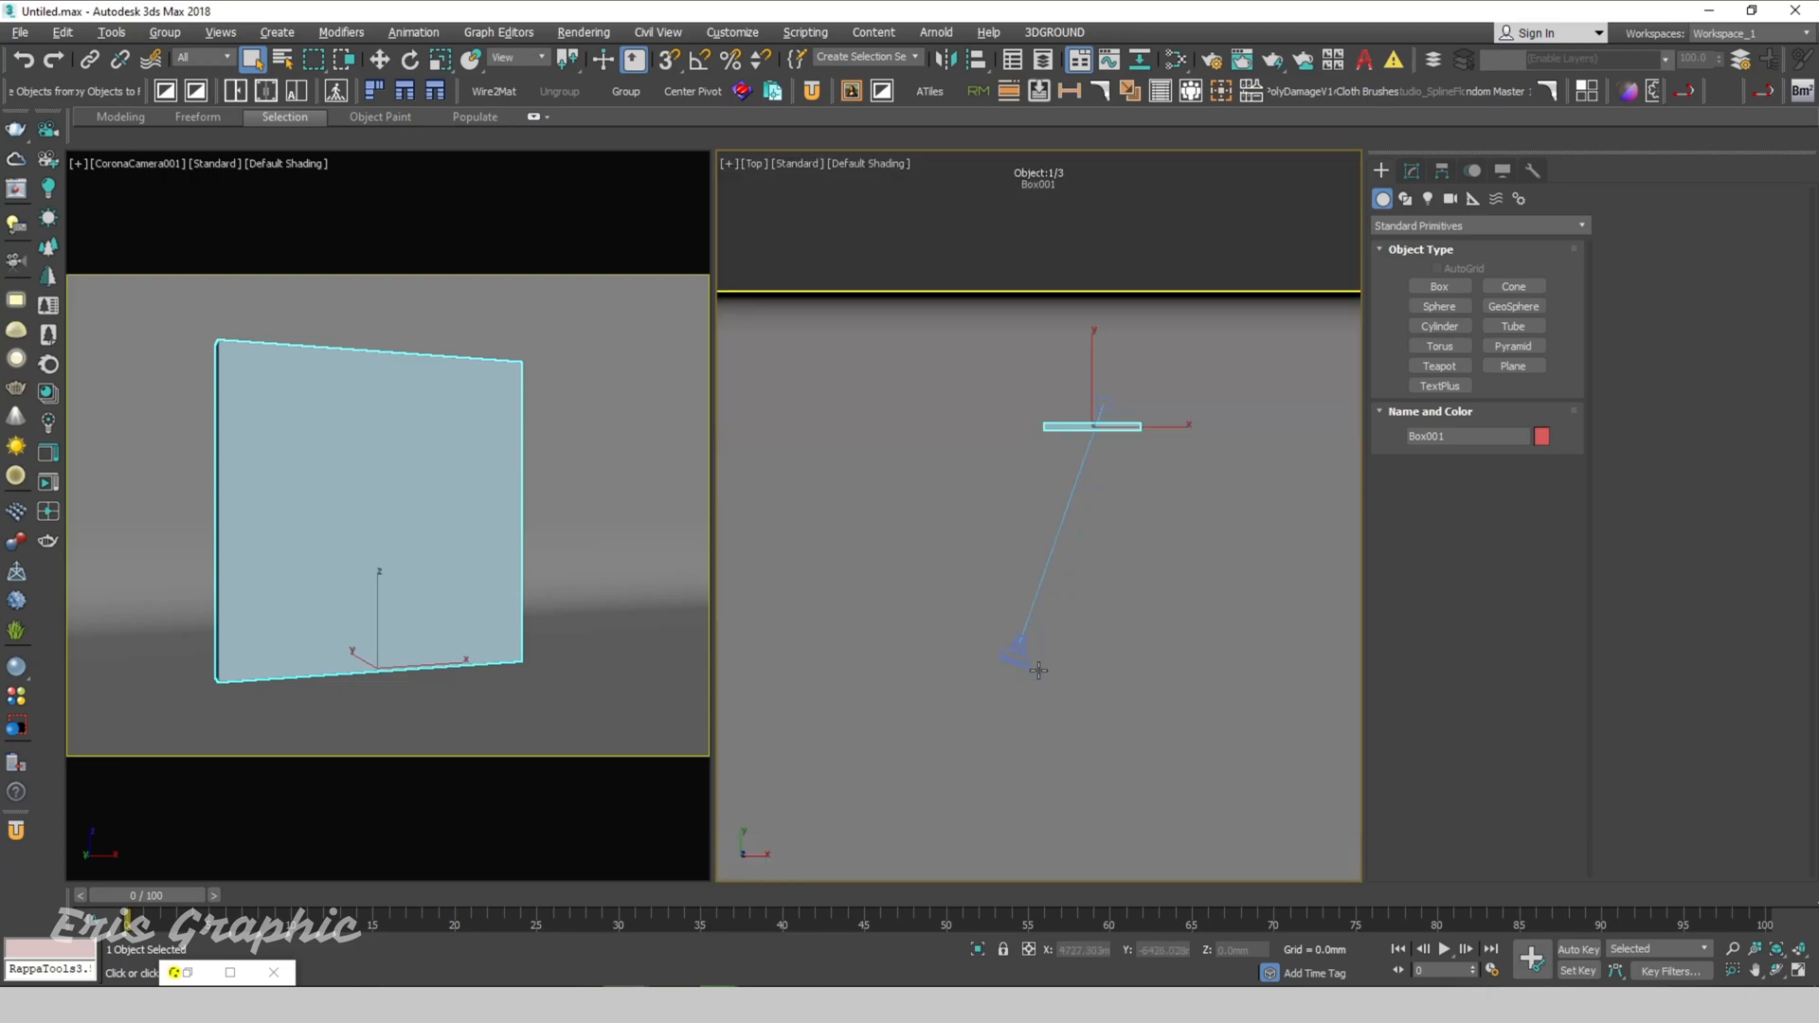
key("F3")
left_click_drag(1096, 739, 1054, 517)
left_click(379, 58)
left_click(1021, 365)
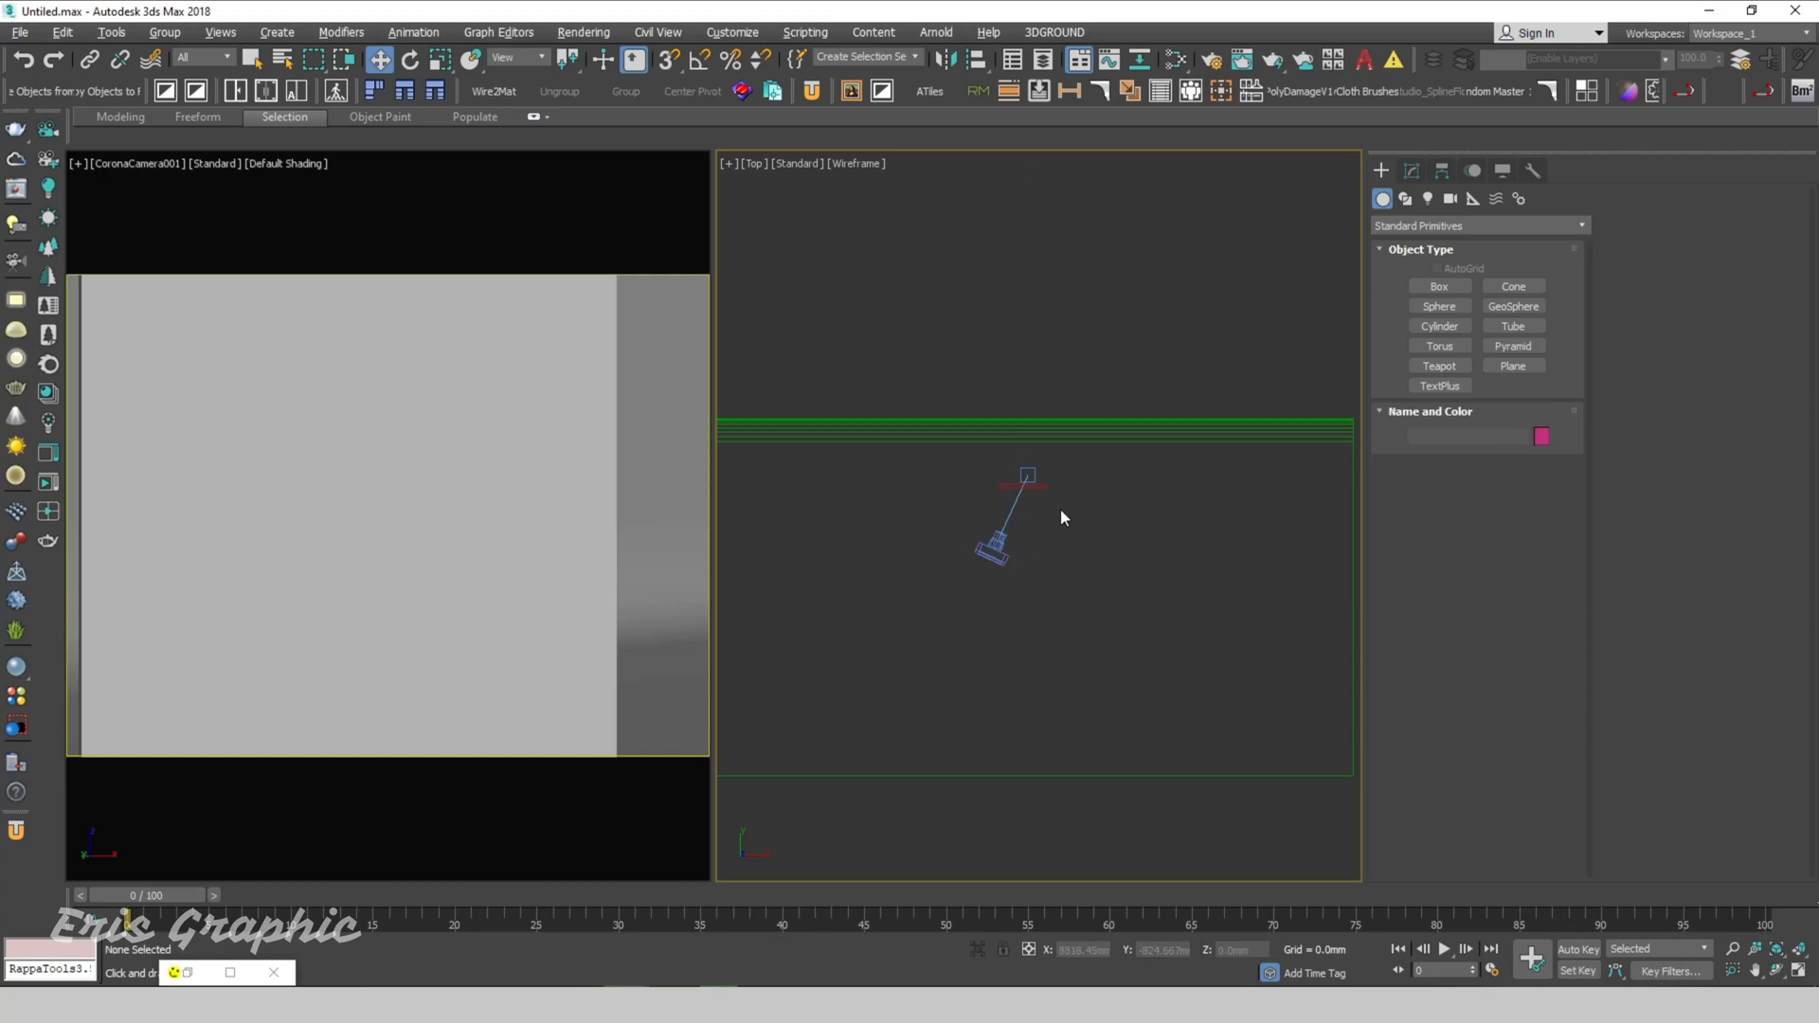
Step: Raise the CoronaCamera001 target in the front view and restore the Corona frame buffer to check the new framing
key("f")
scroll(1137, 487, "up", 10)
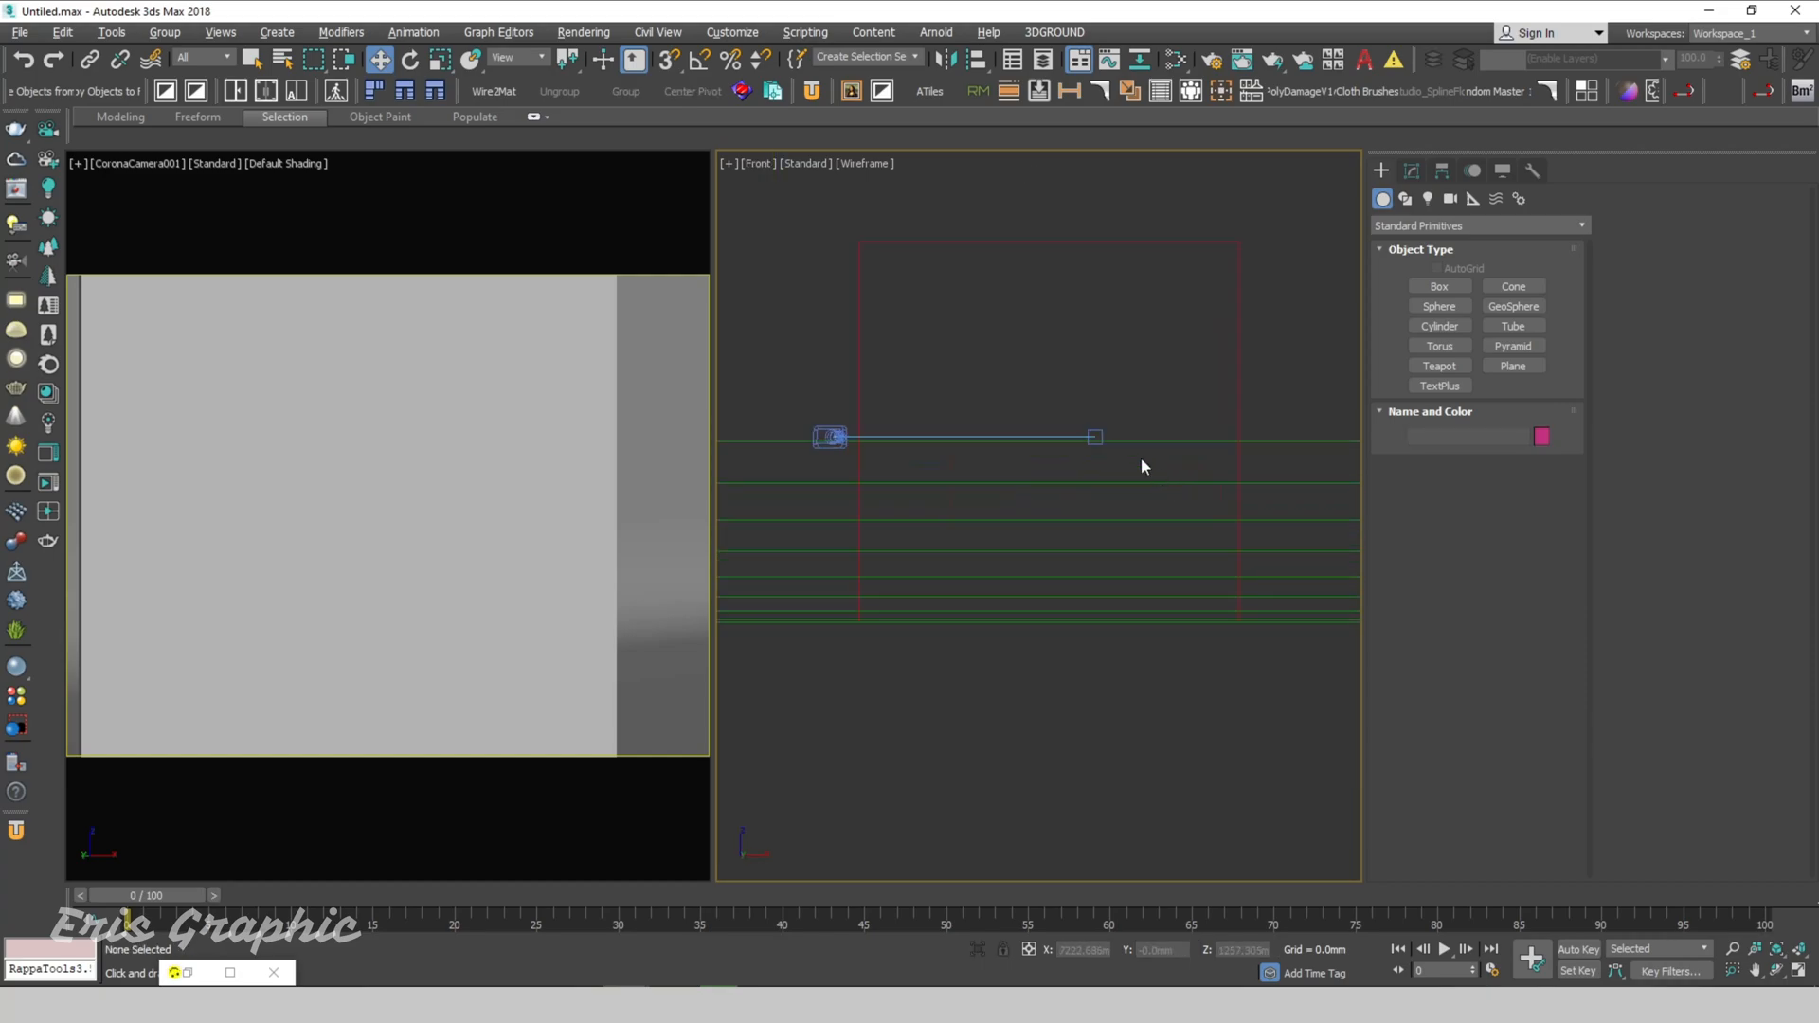
left_click(1096, 434)
left_click_drag(1099, 398, 1117, 322)
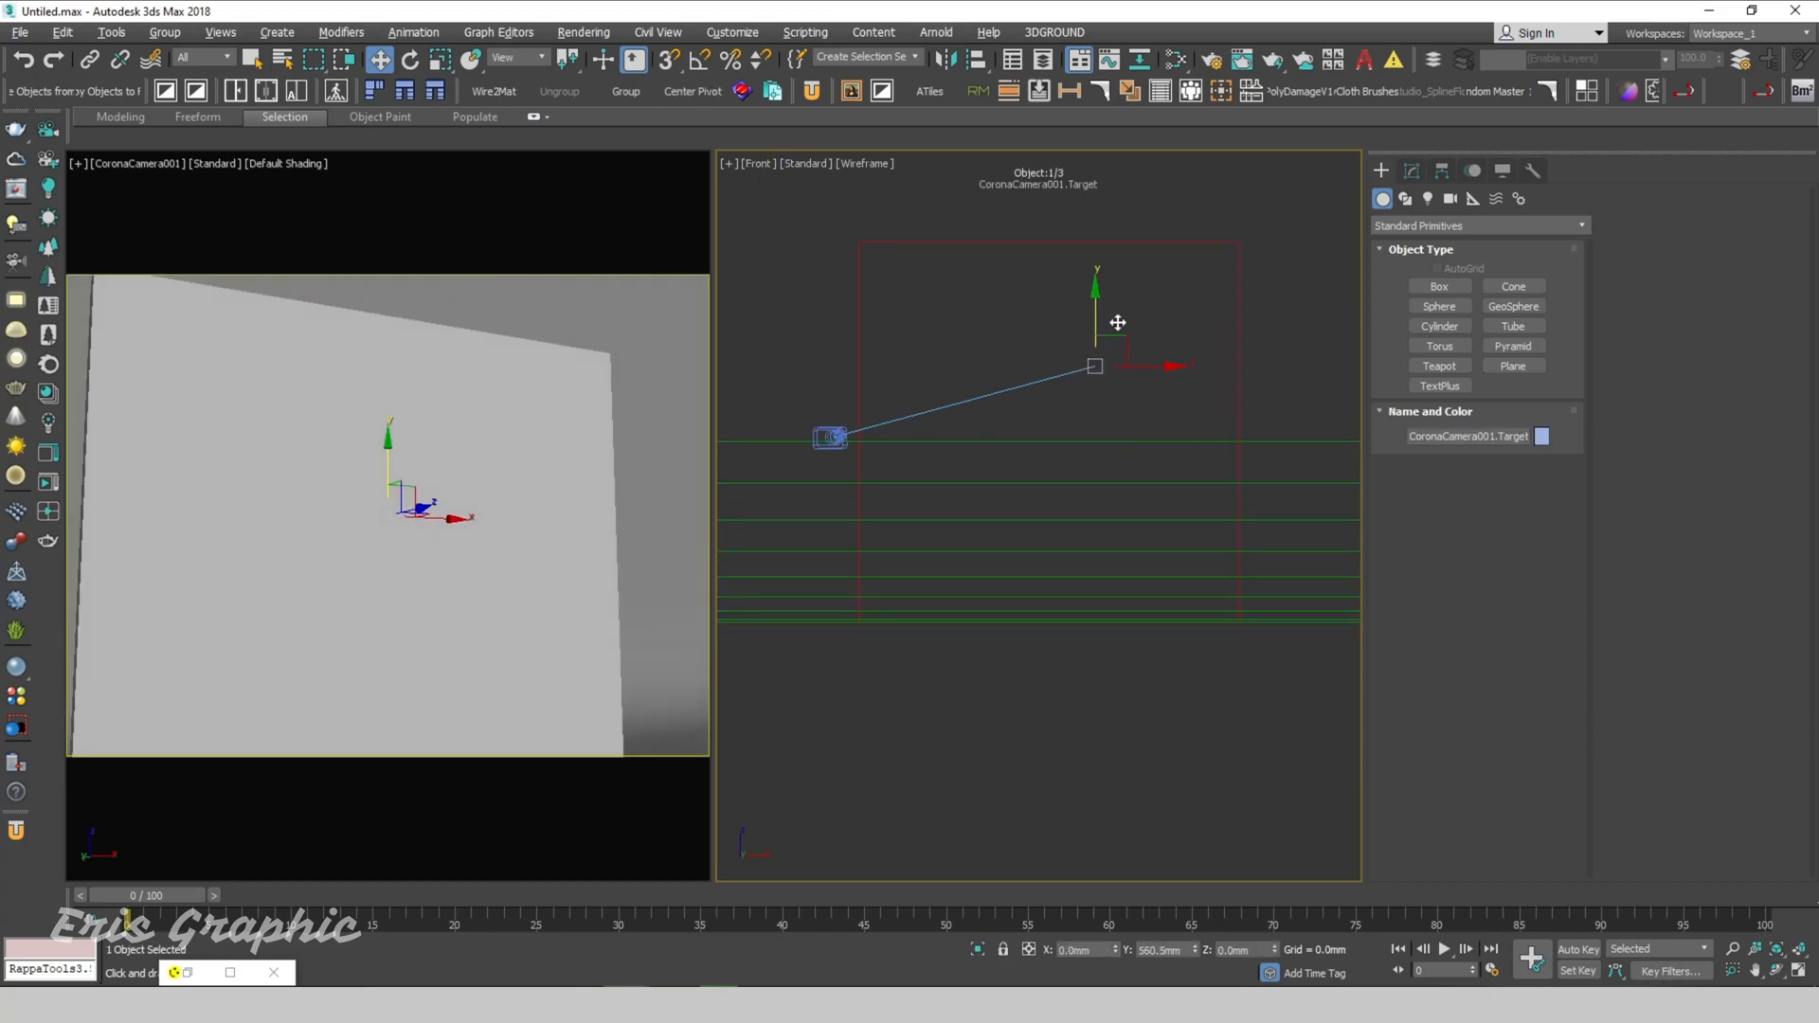
left_click(1042, 812)
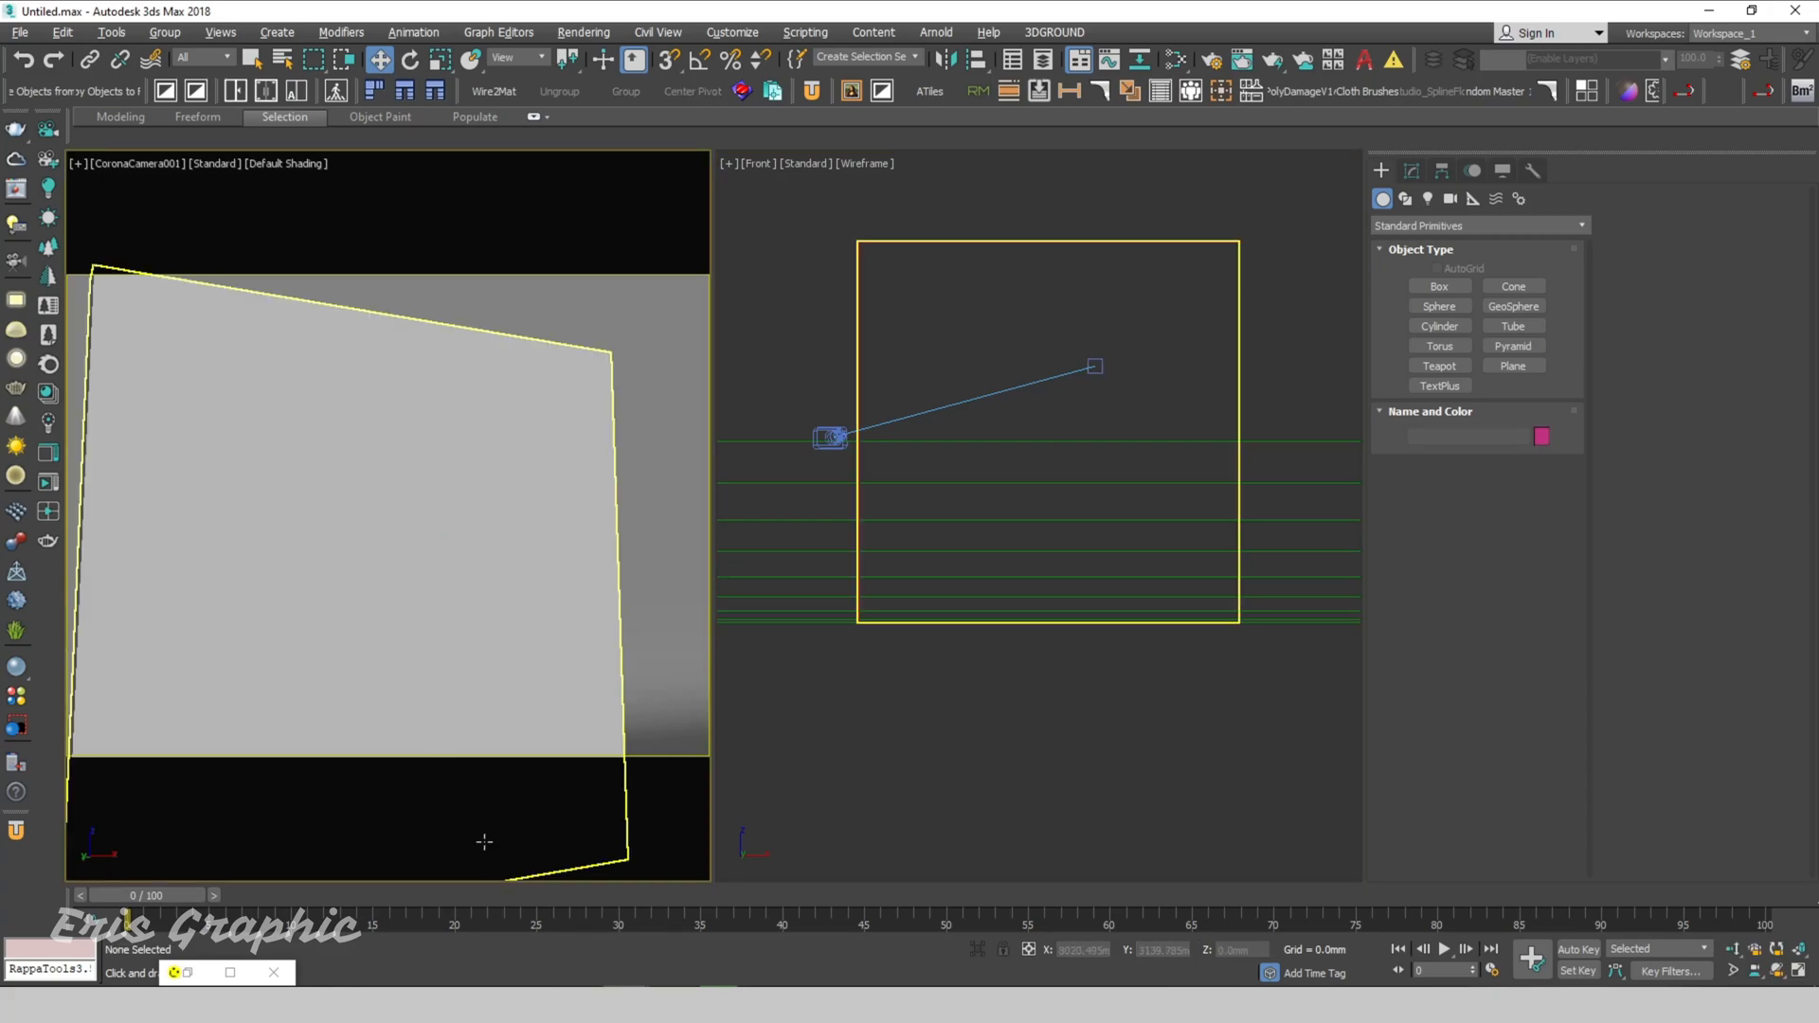
left_click(186, 973)
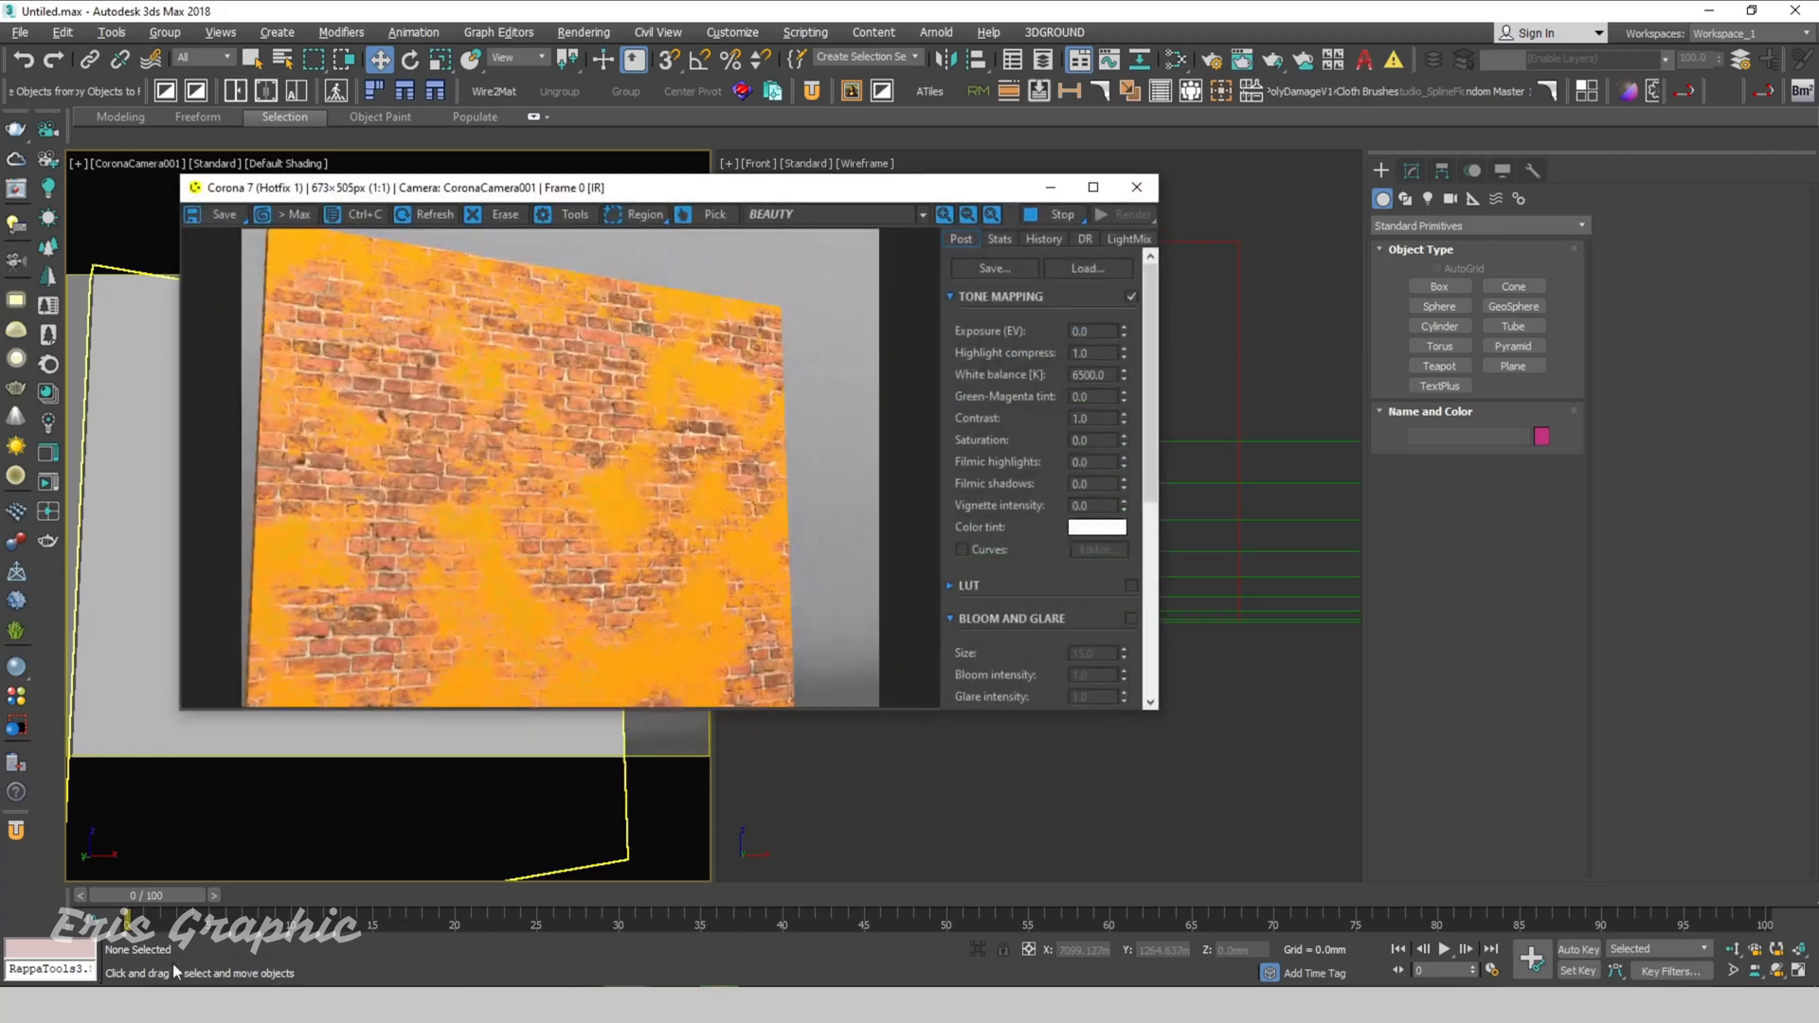
Step: Inspect the wall render in an enlarged frame buffer, then shrink it and open the Slate Material Editor alongside it
left_click(1092, 186)
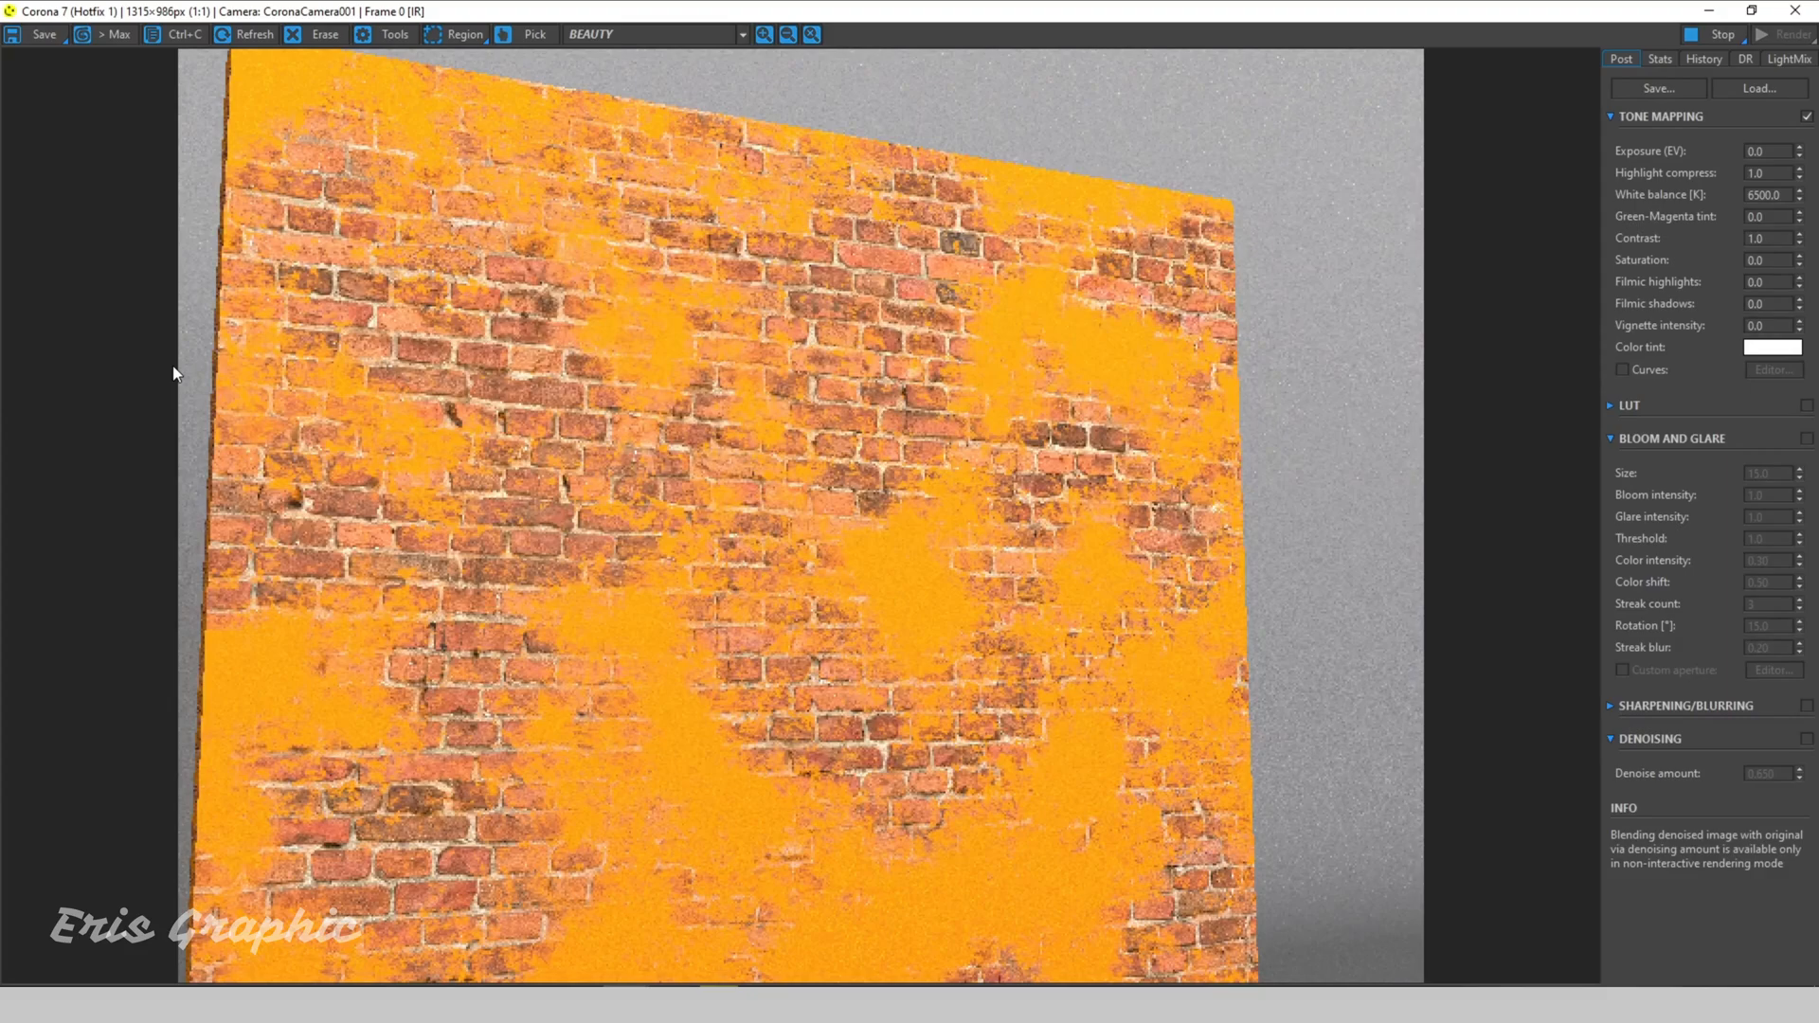
left_click(1750, 10)
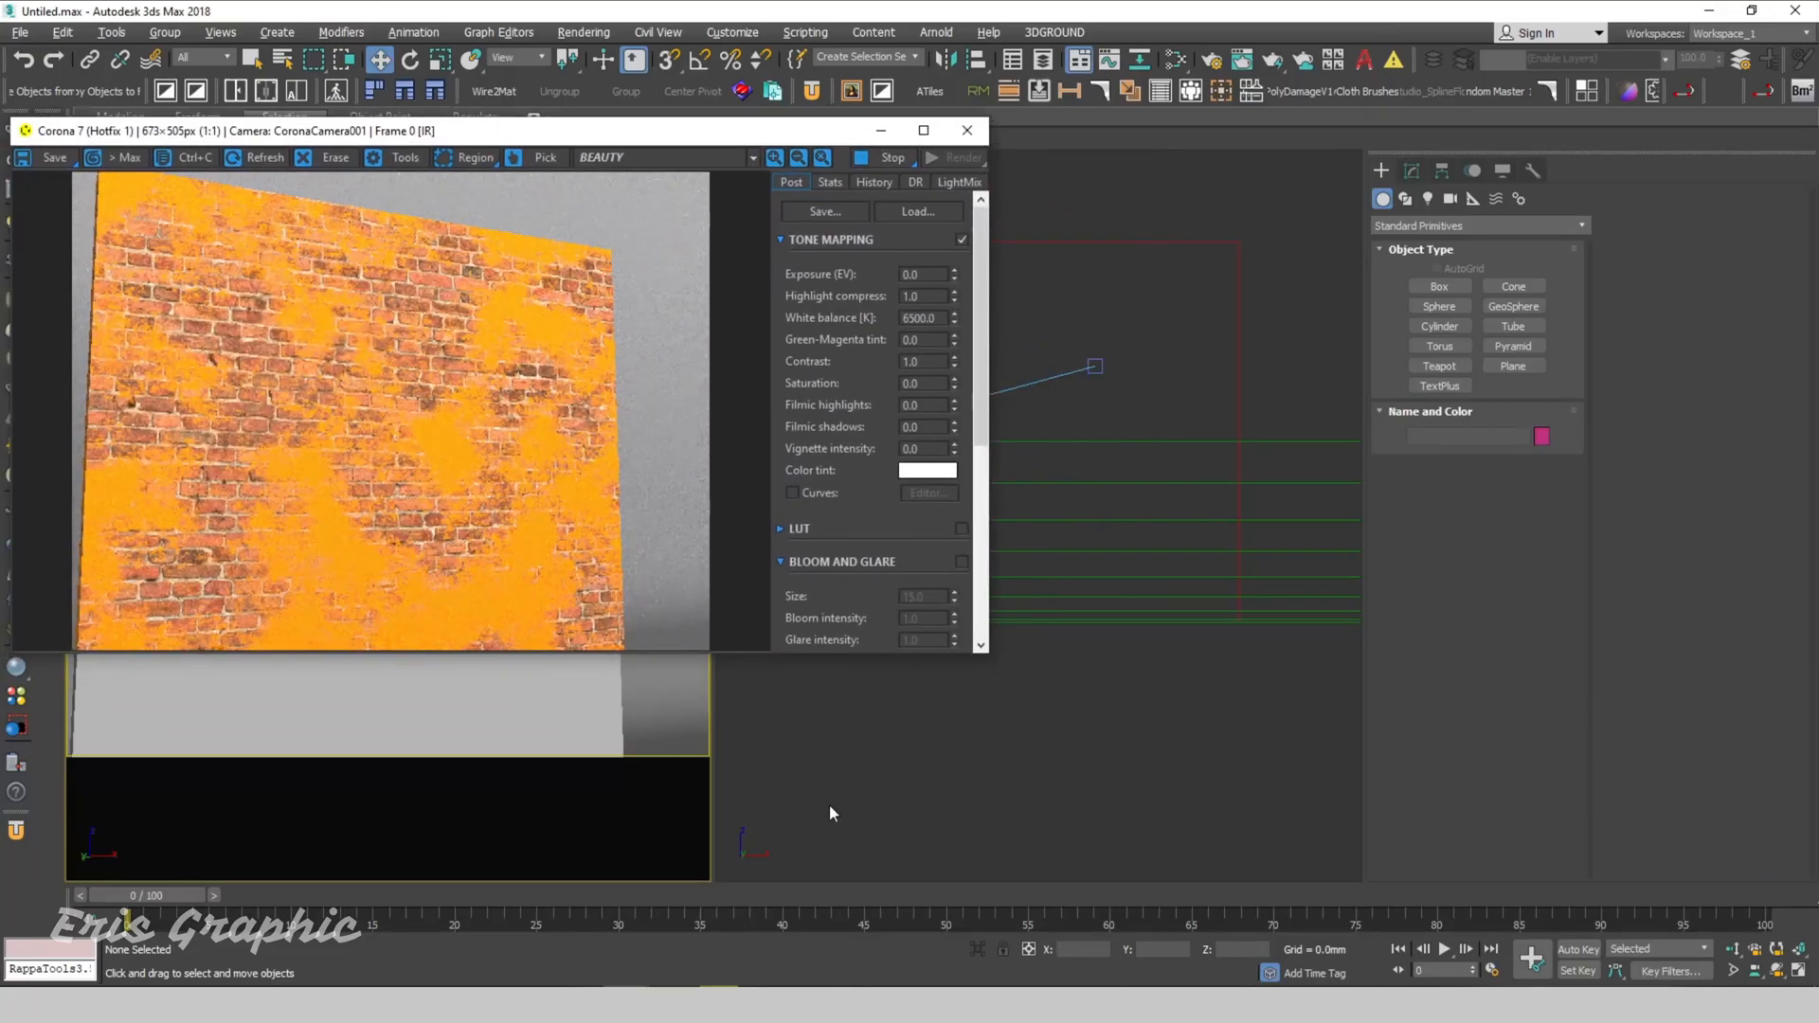
left_click(902, 746)
key("m")
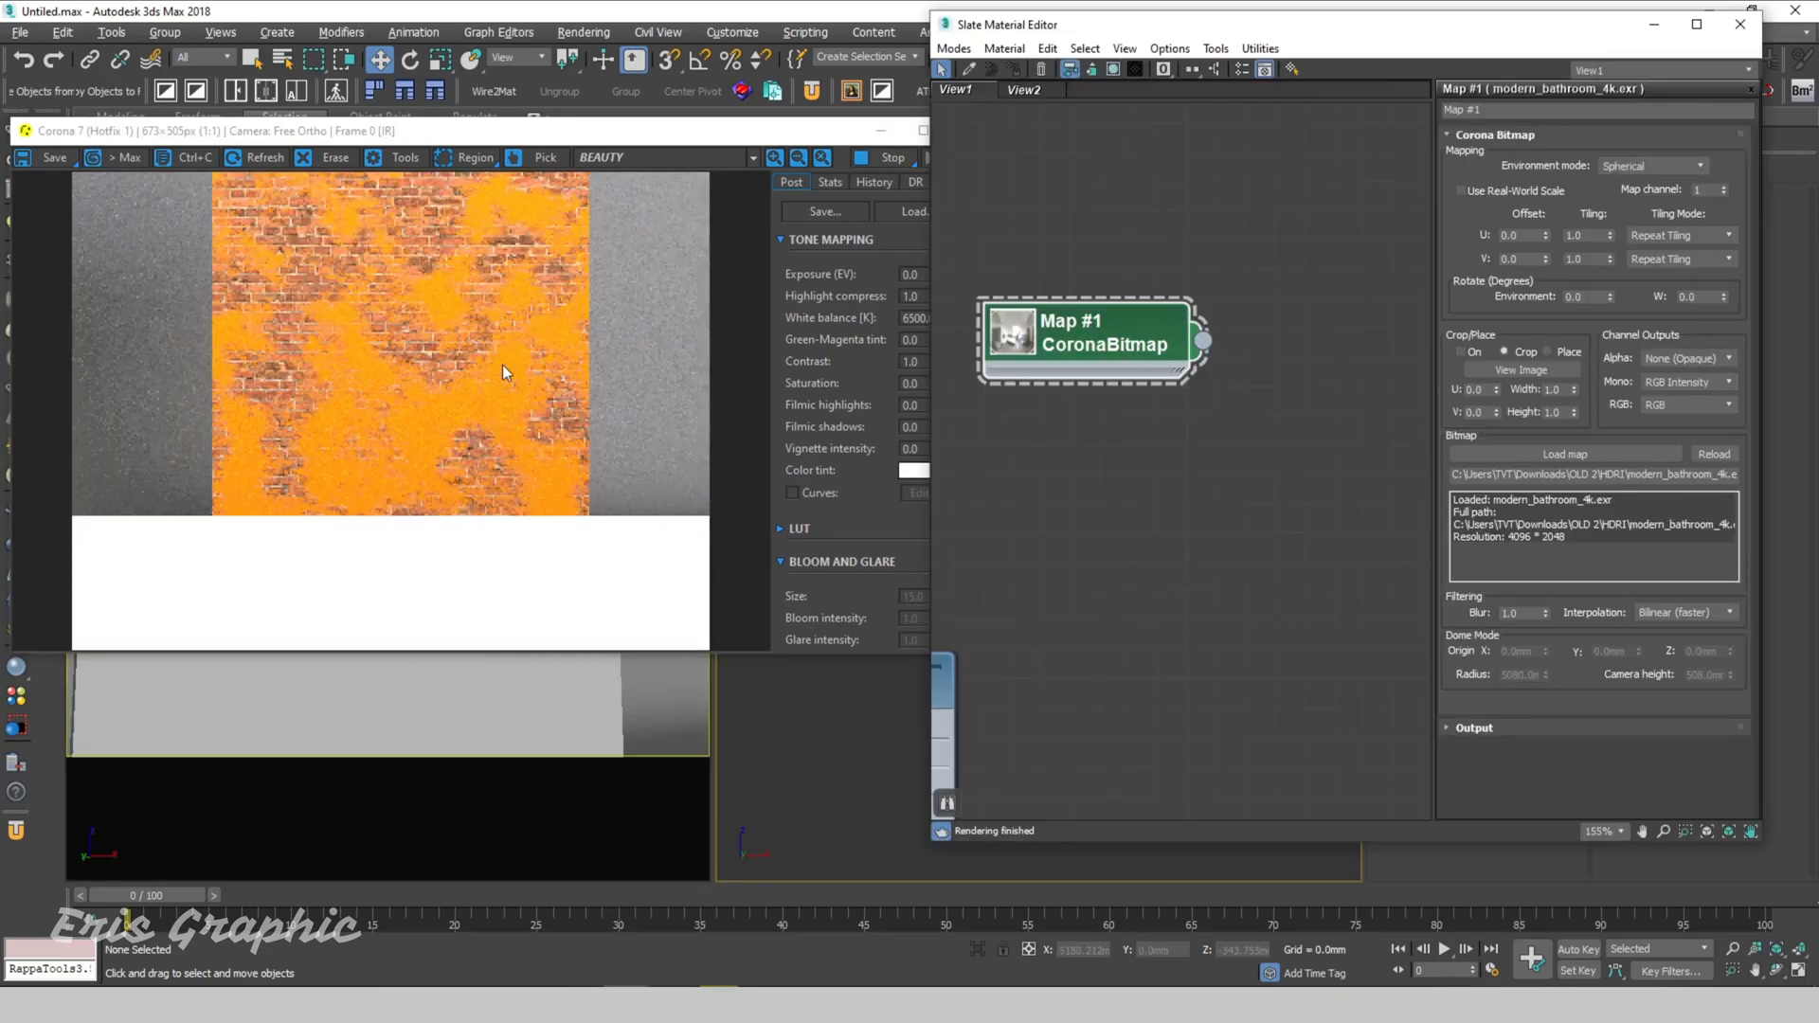
left_click_drag(626, 131, 636, 217)
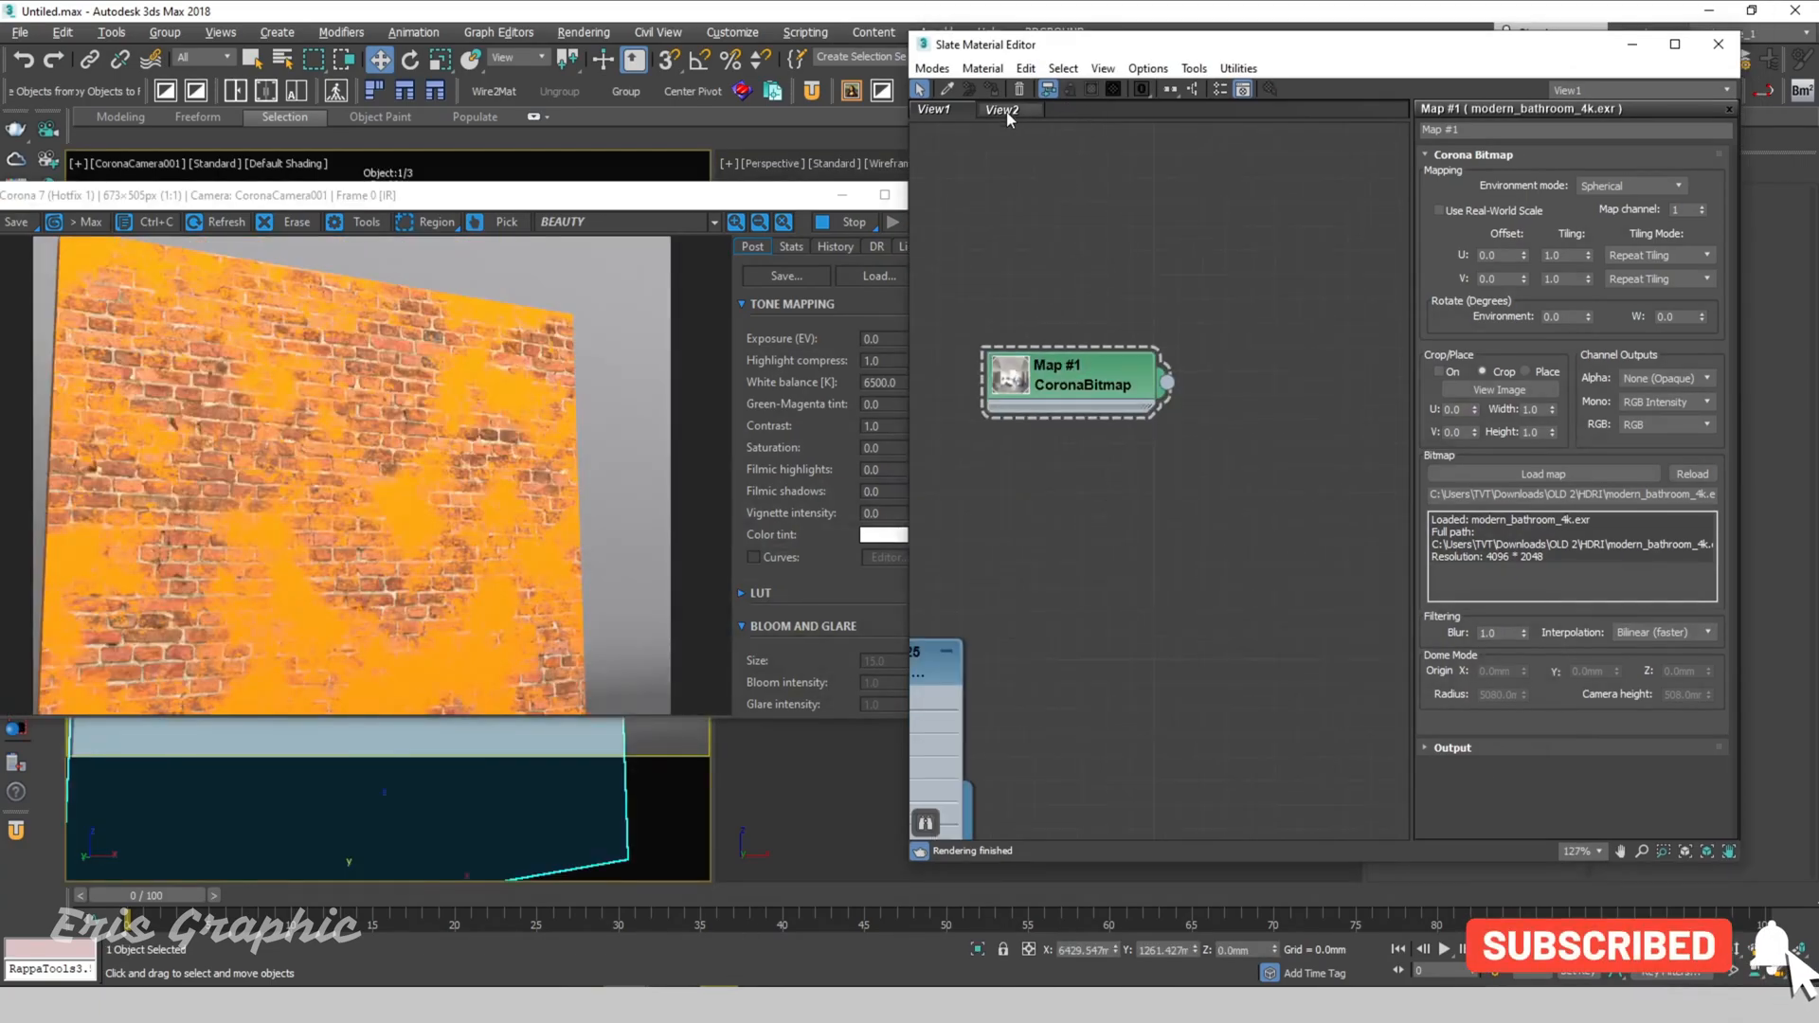
Step: Show View2 of the material graph, shift the Material #27 node closer to the layered material and display its settings
left_click(1007, 114)
middle_click_drag(1342, 456, 1402, 568)
scroll(1053, 454, "up", 3)
left_click(1041, 385)
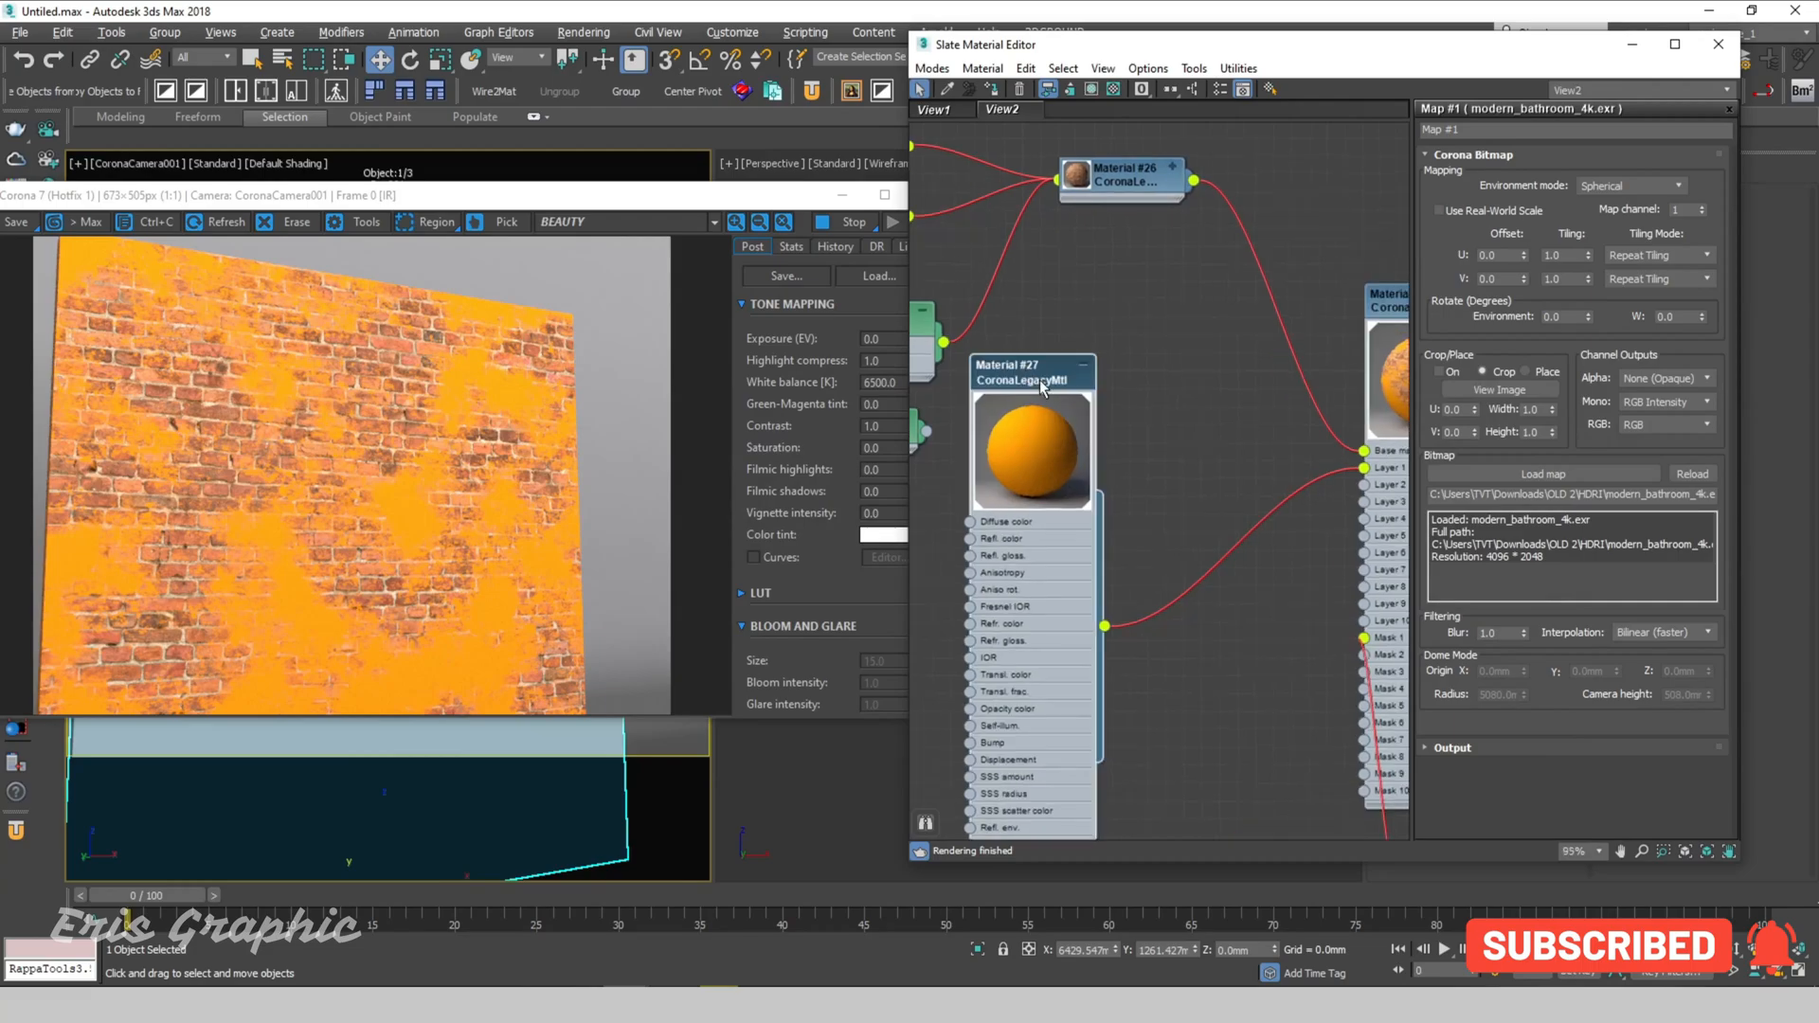
left_click_drag(1041, 385, 1183, 386)
double_click(1179, 374)
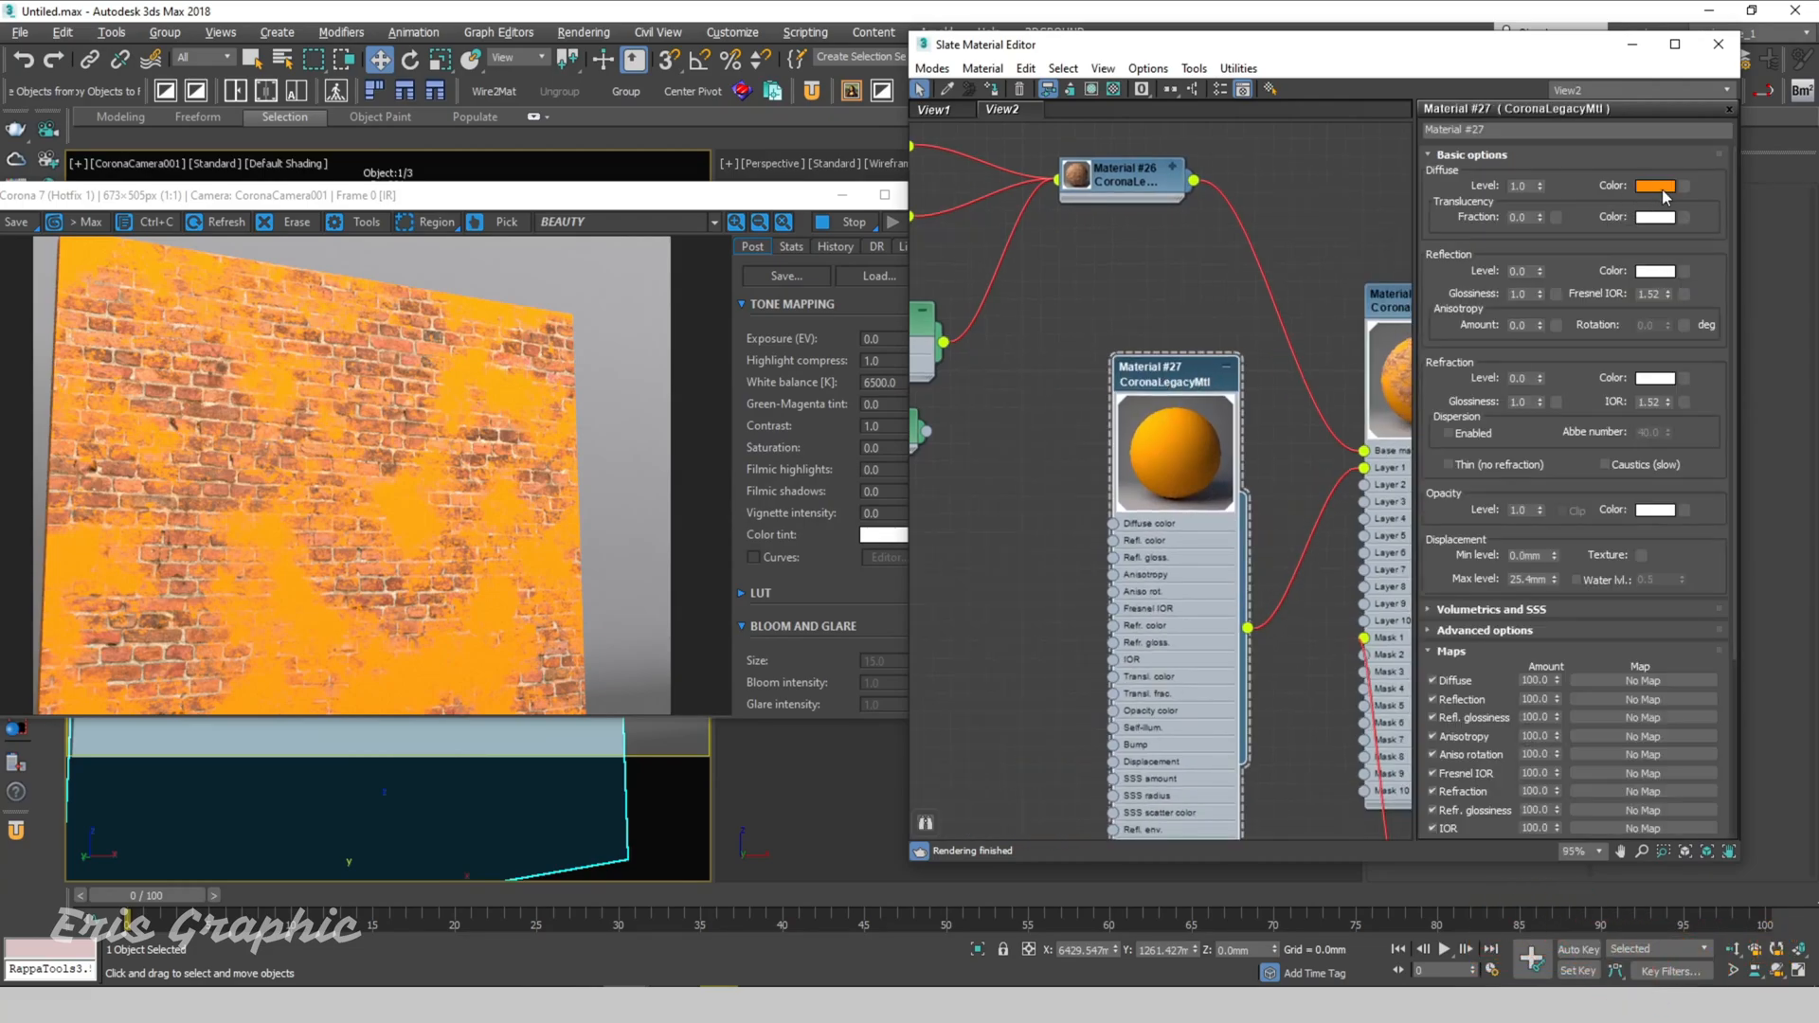
Step: Try other diffuse hues on Material #27, then set its diffuse color to orange with red 255, green 88 and blue 0
left_click(1655, 186)
left_click_drag(639, 145, 618, 146)
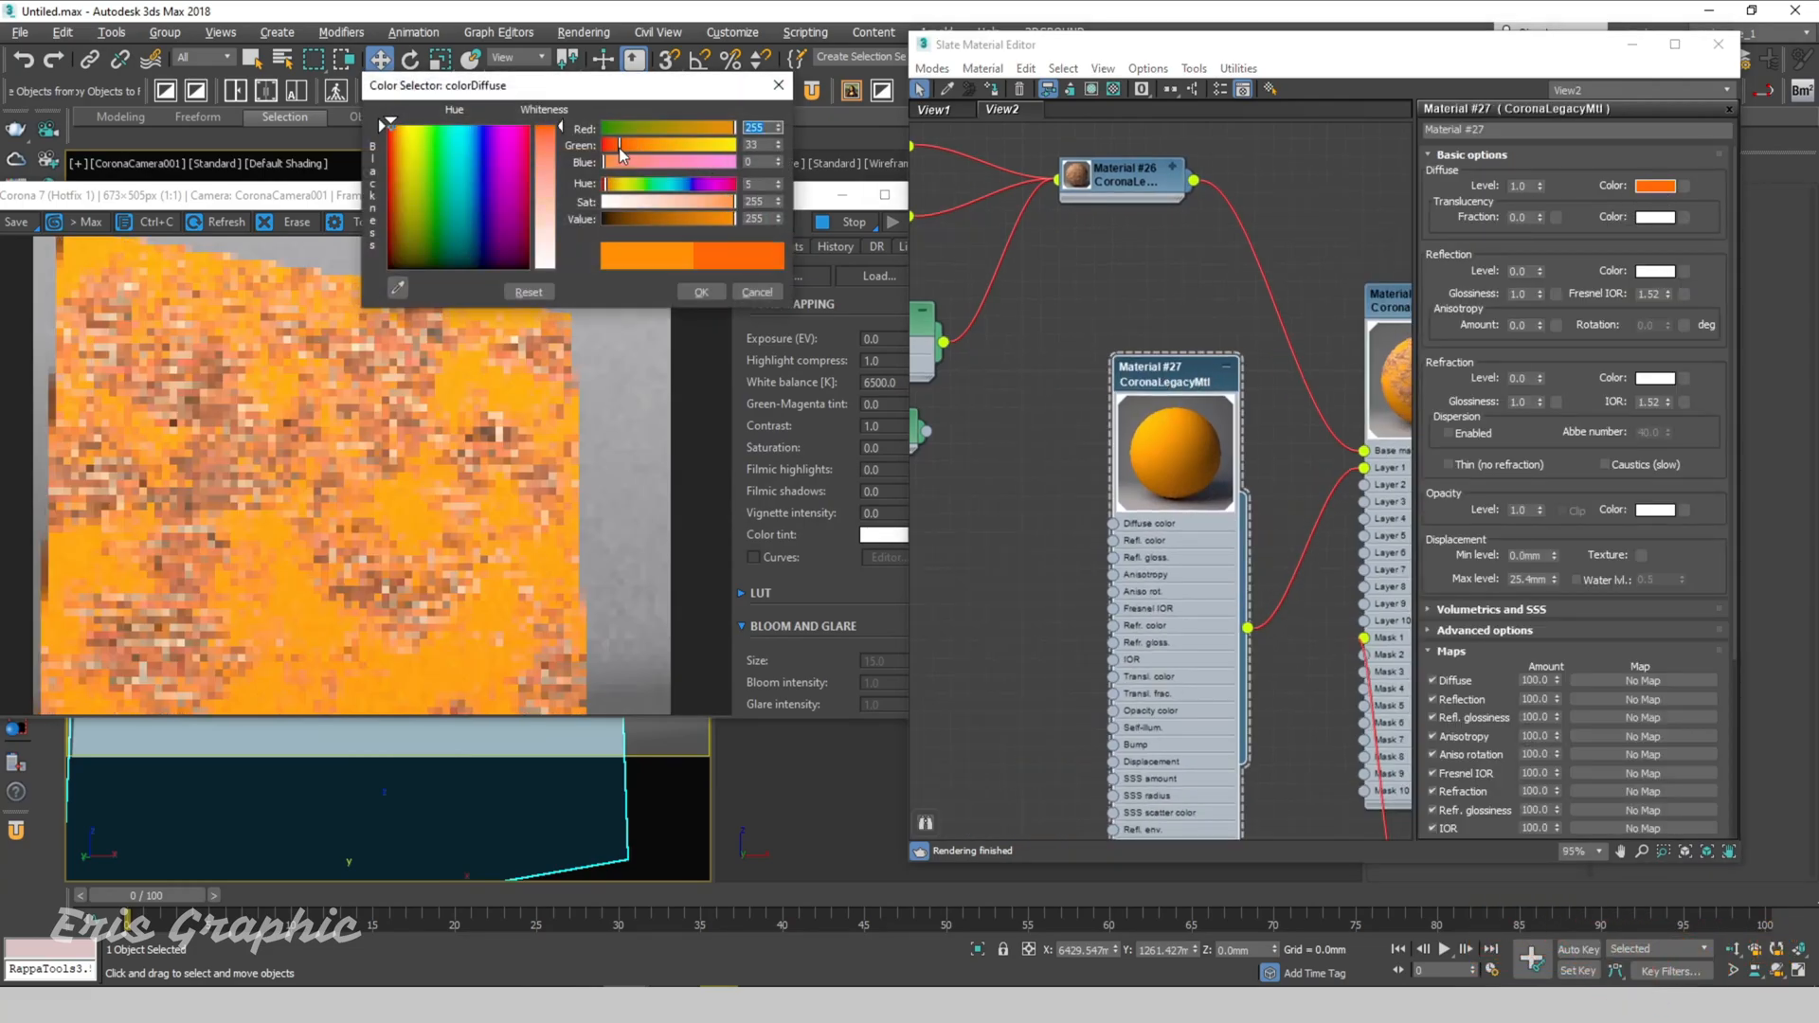
left_click(659, 186)
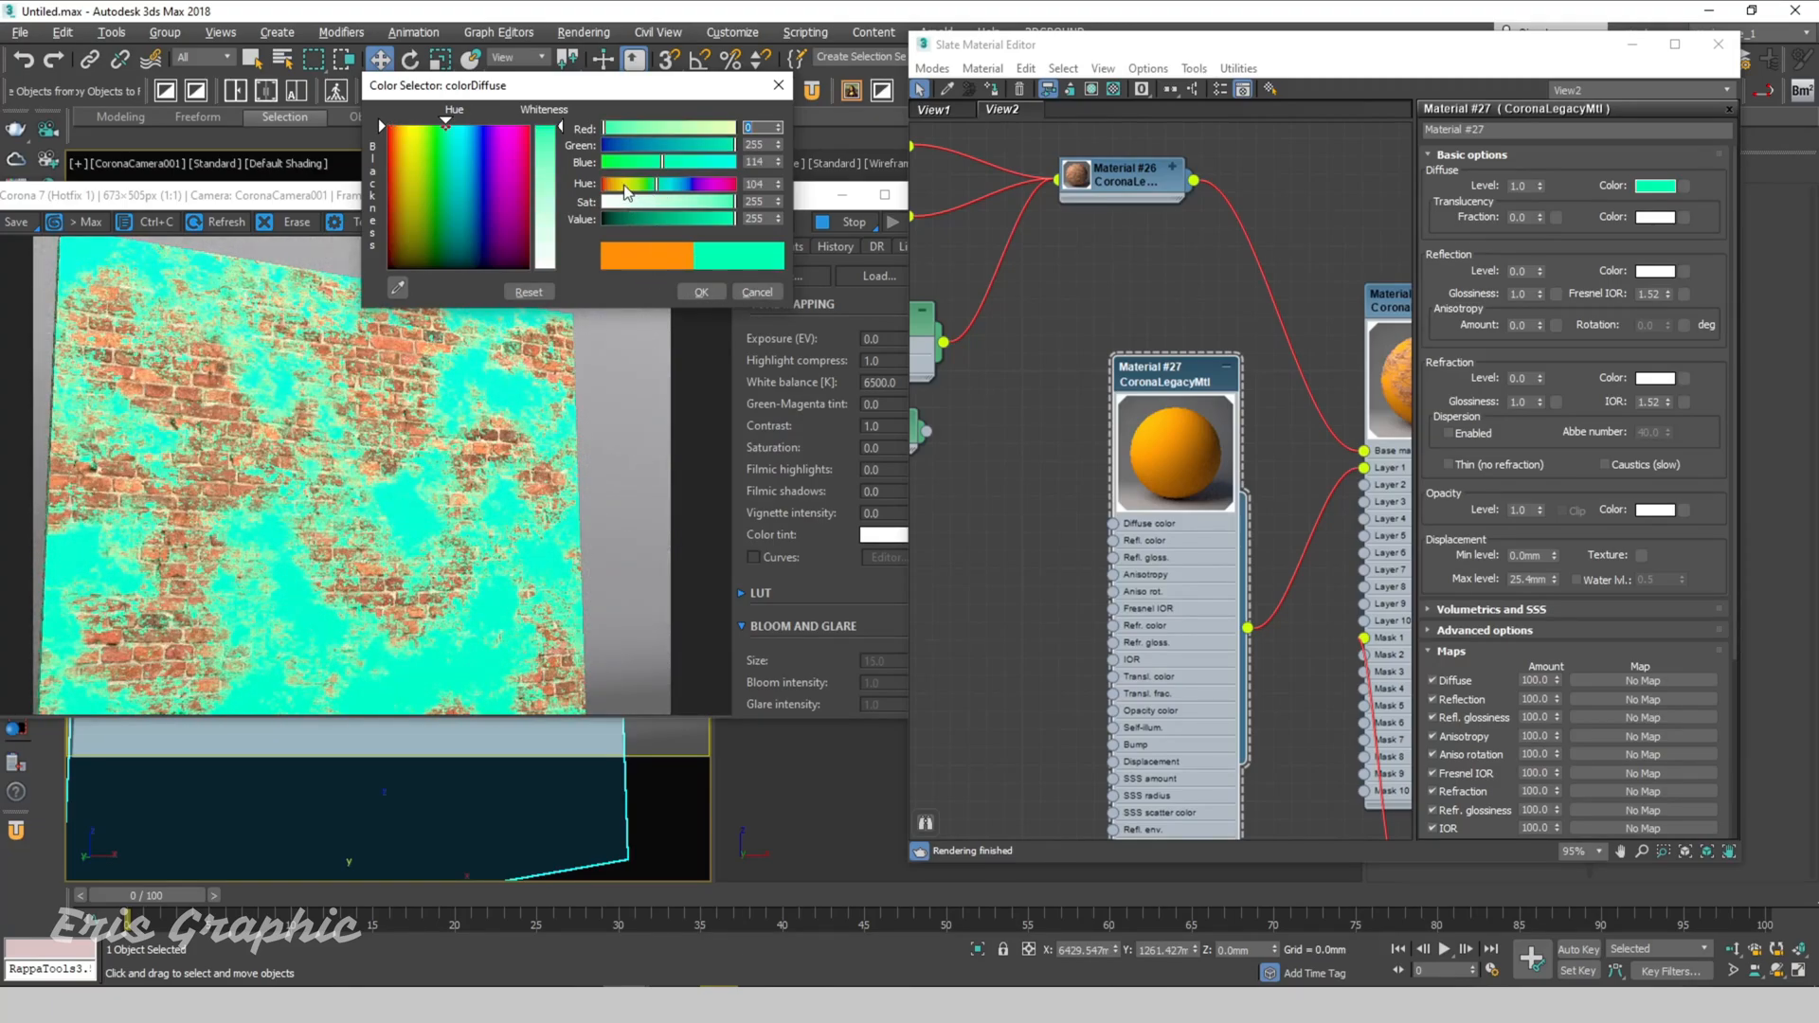
left_click(624, 185)
left_click(706, 146)
left_click_drag(706, 147, 648, 145)
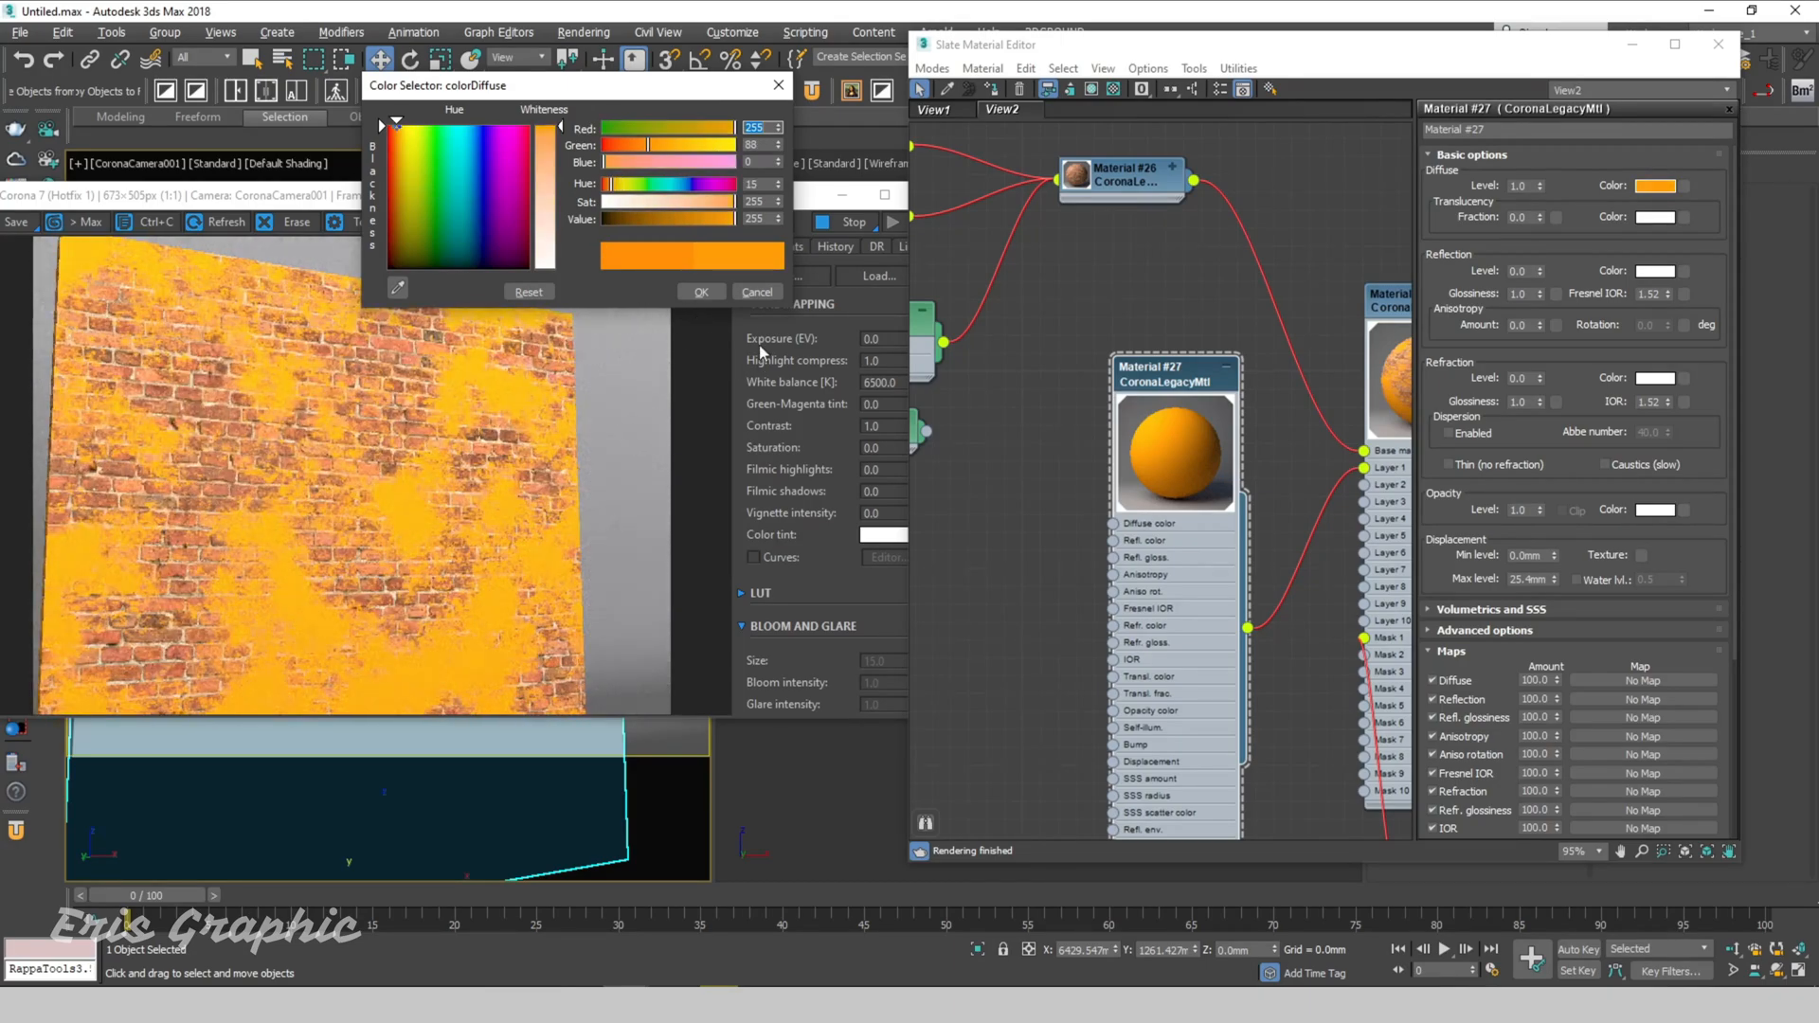
left_click(701, 293)
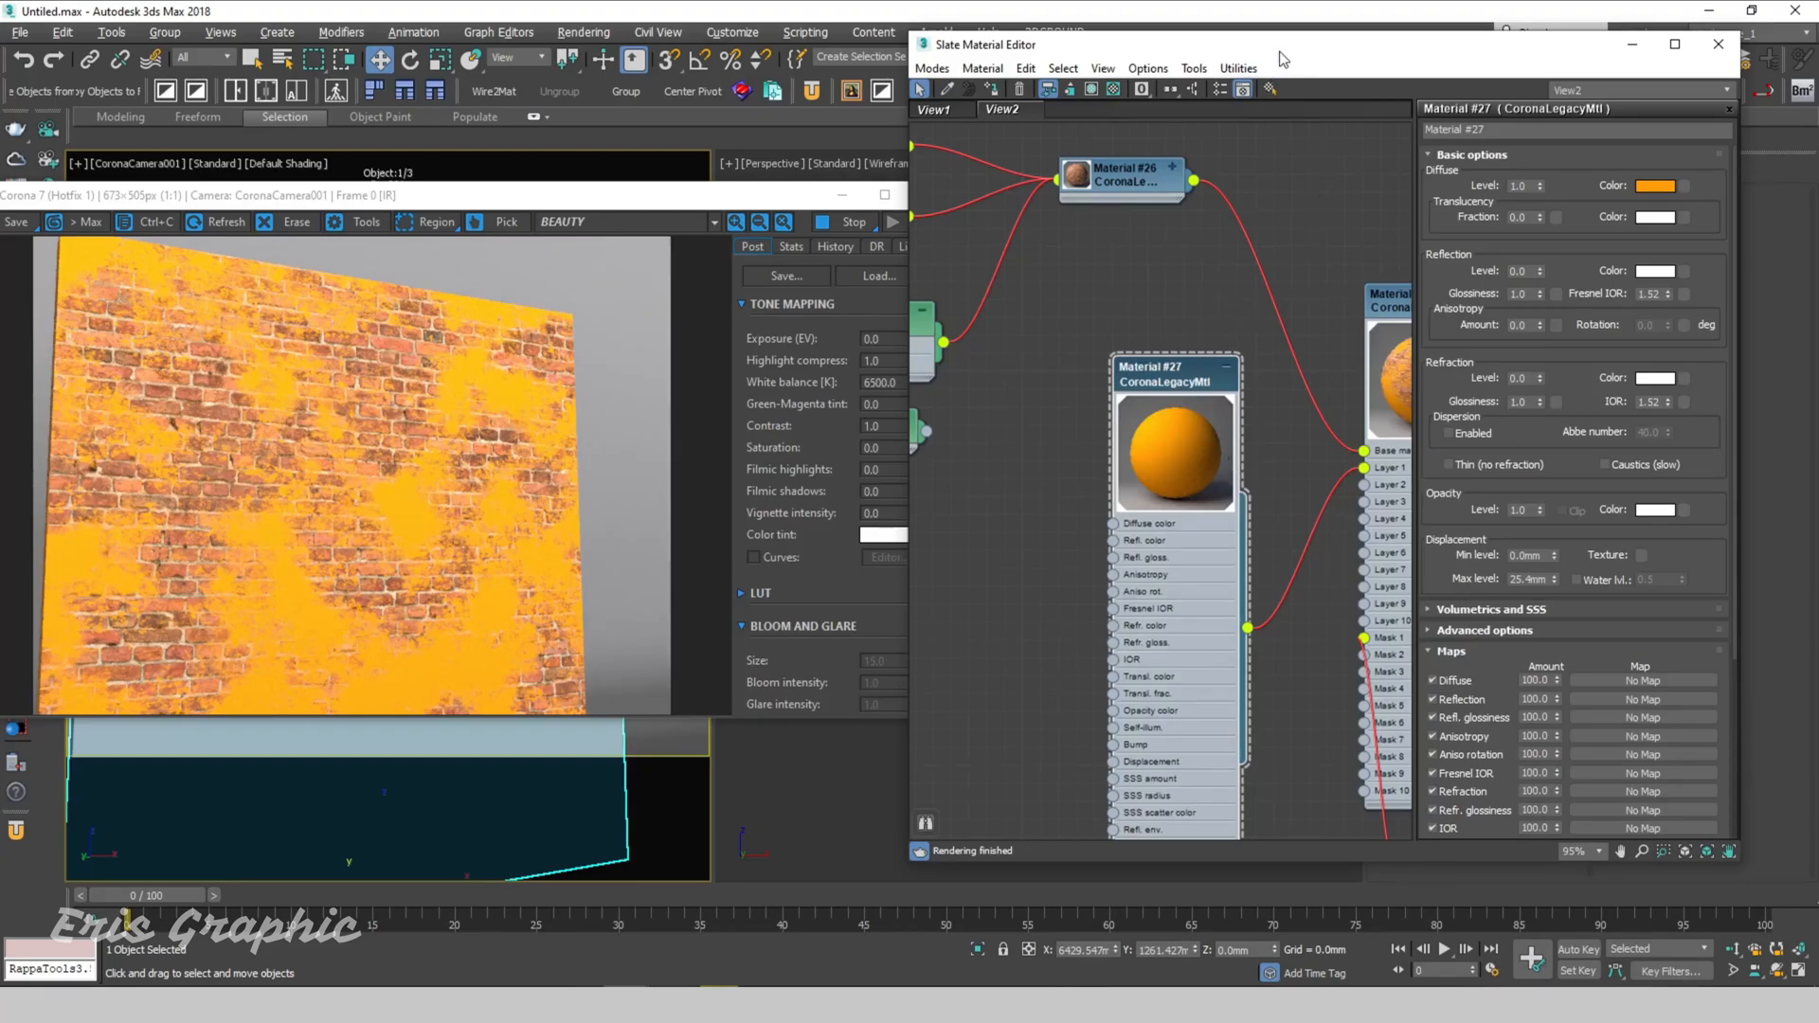
Step: Place dirt Map #7 below layered Material #28 and expand the Material #26 node above the orange Material #27
scroll(1152, 434, "down", 5)
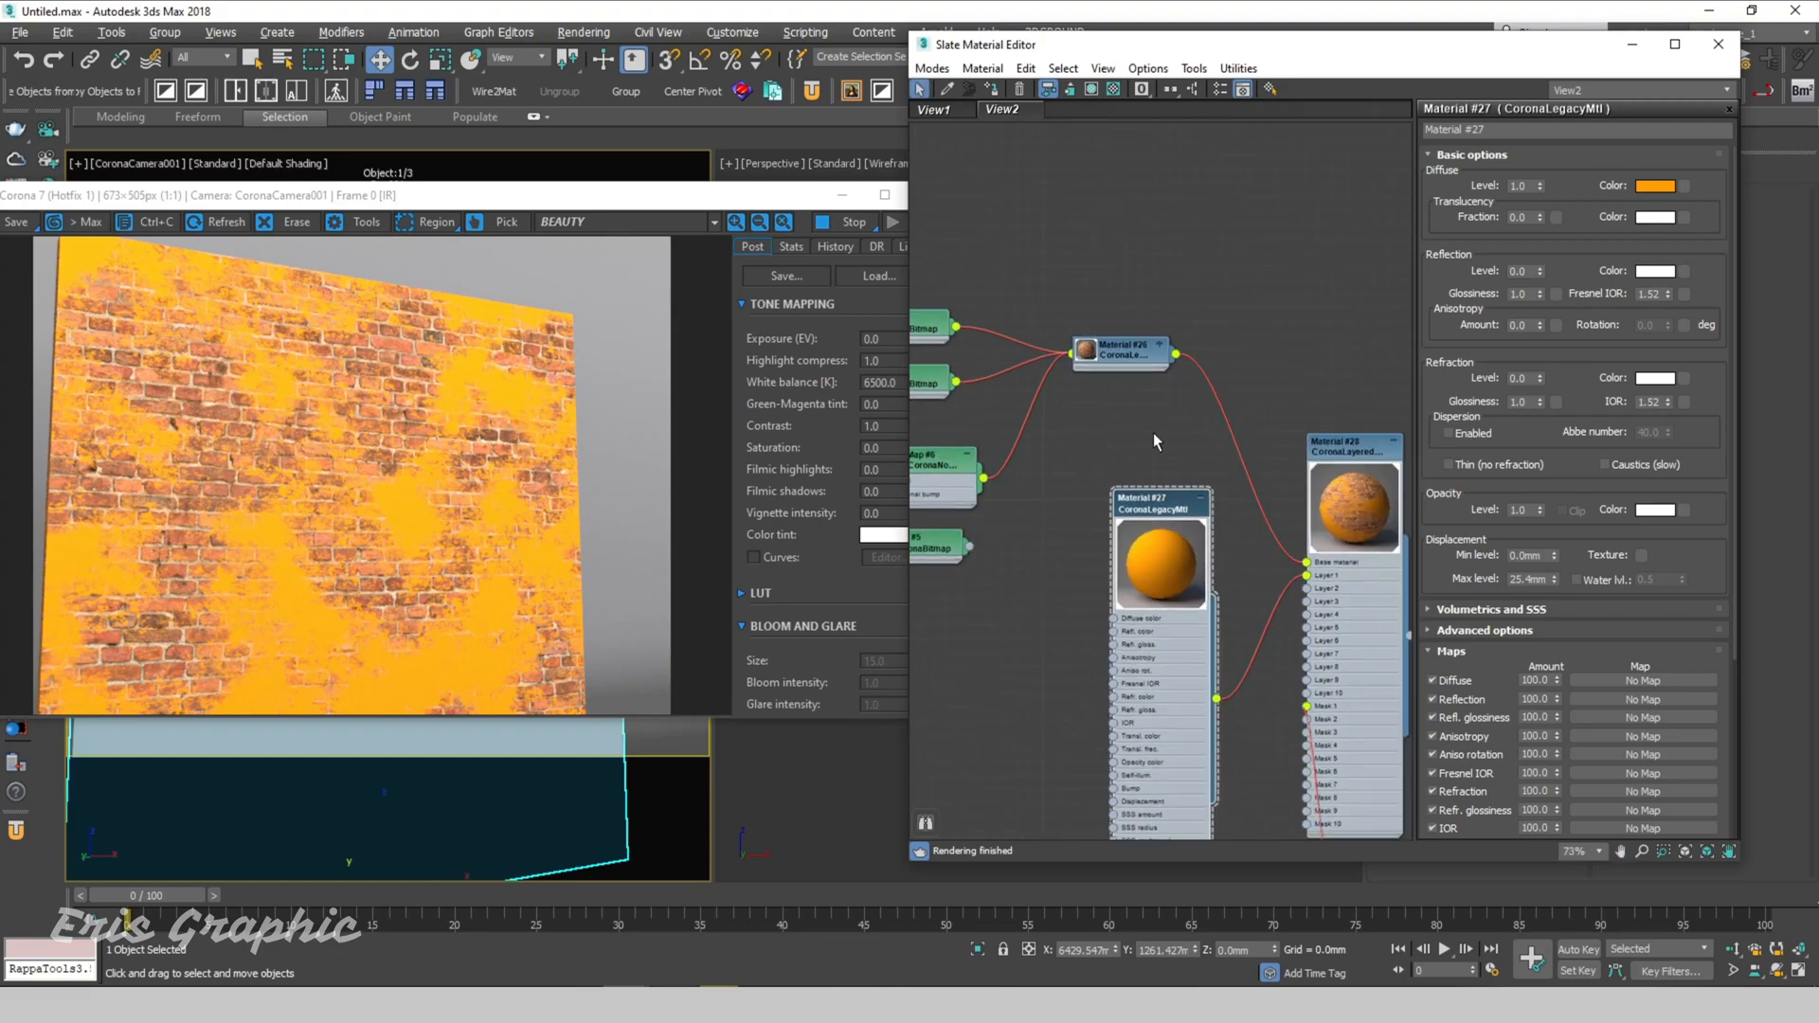
left_click_drag(1200, 411, 1161, 540)
left_click_drag(1307, 741, 1297, 764)
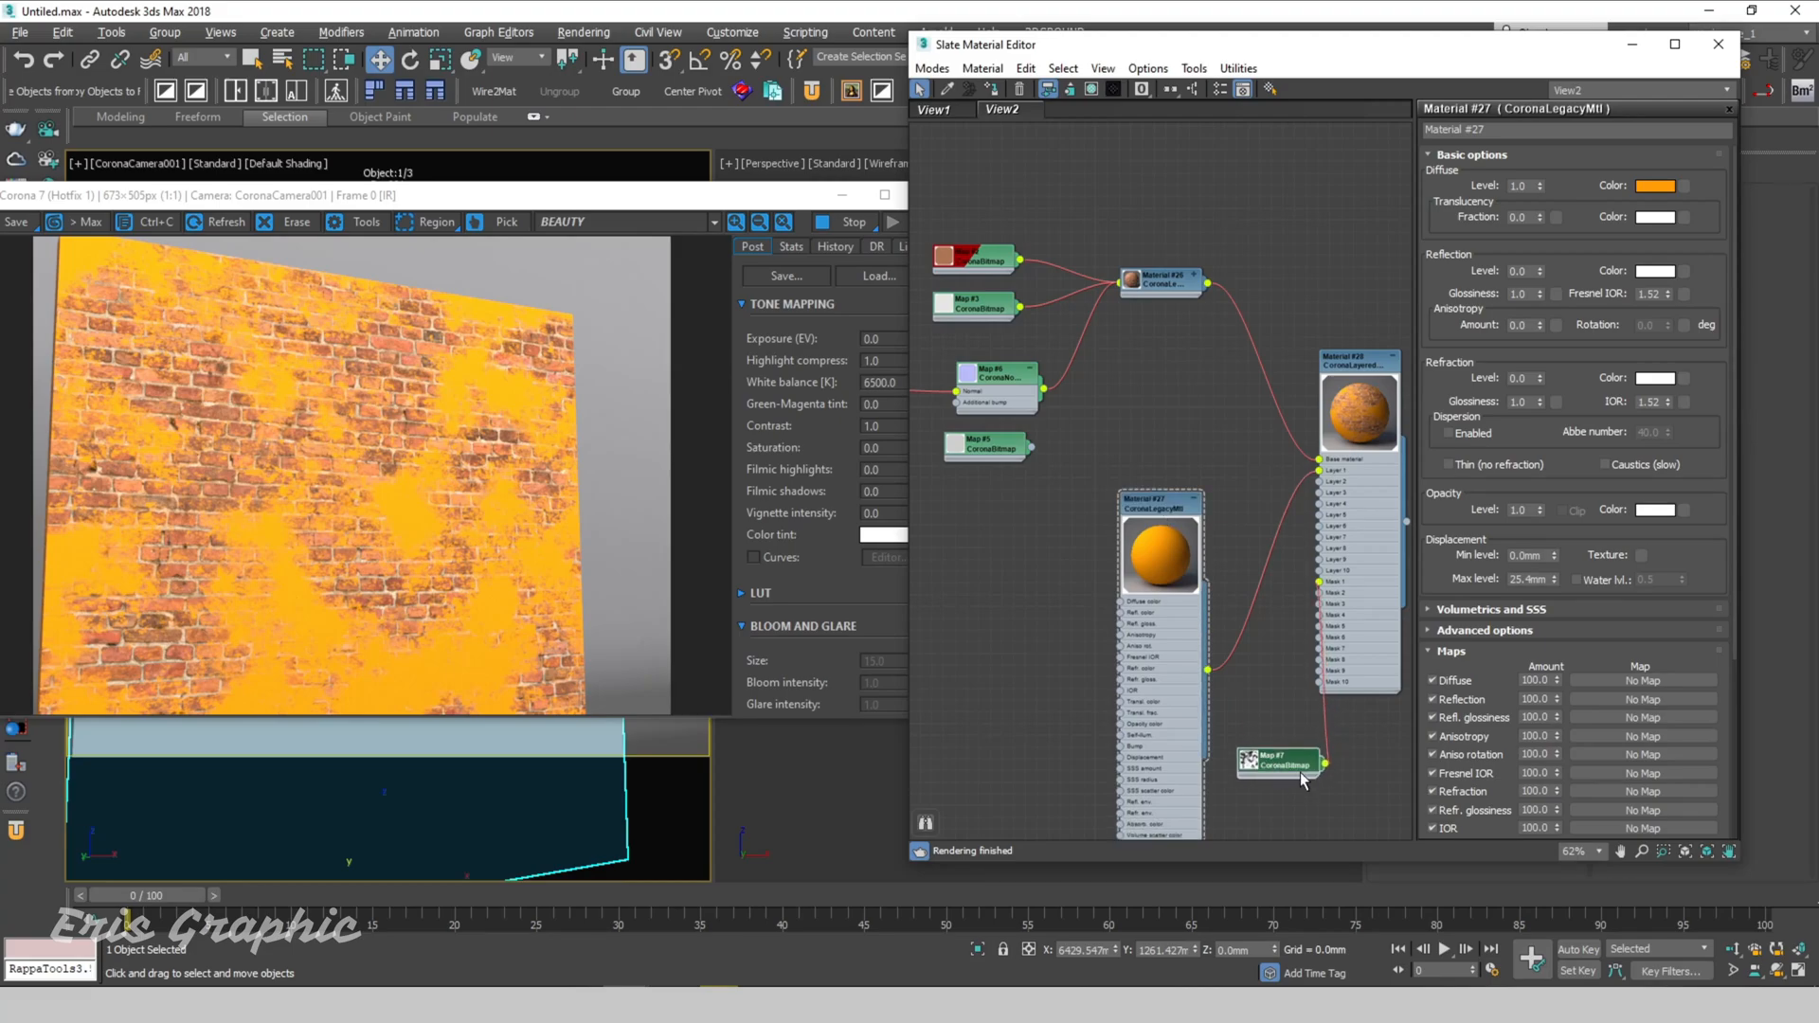
middle_click_drag(1132, 629, 1216, 674)
scroll(1214, 342, "up", 2)
scroll(1280, 361, "up", 3)
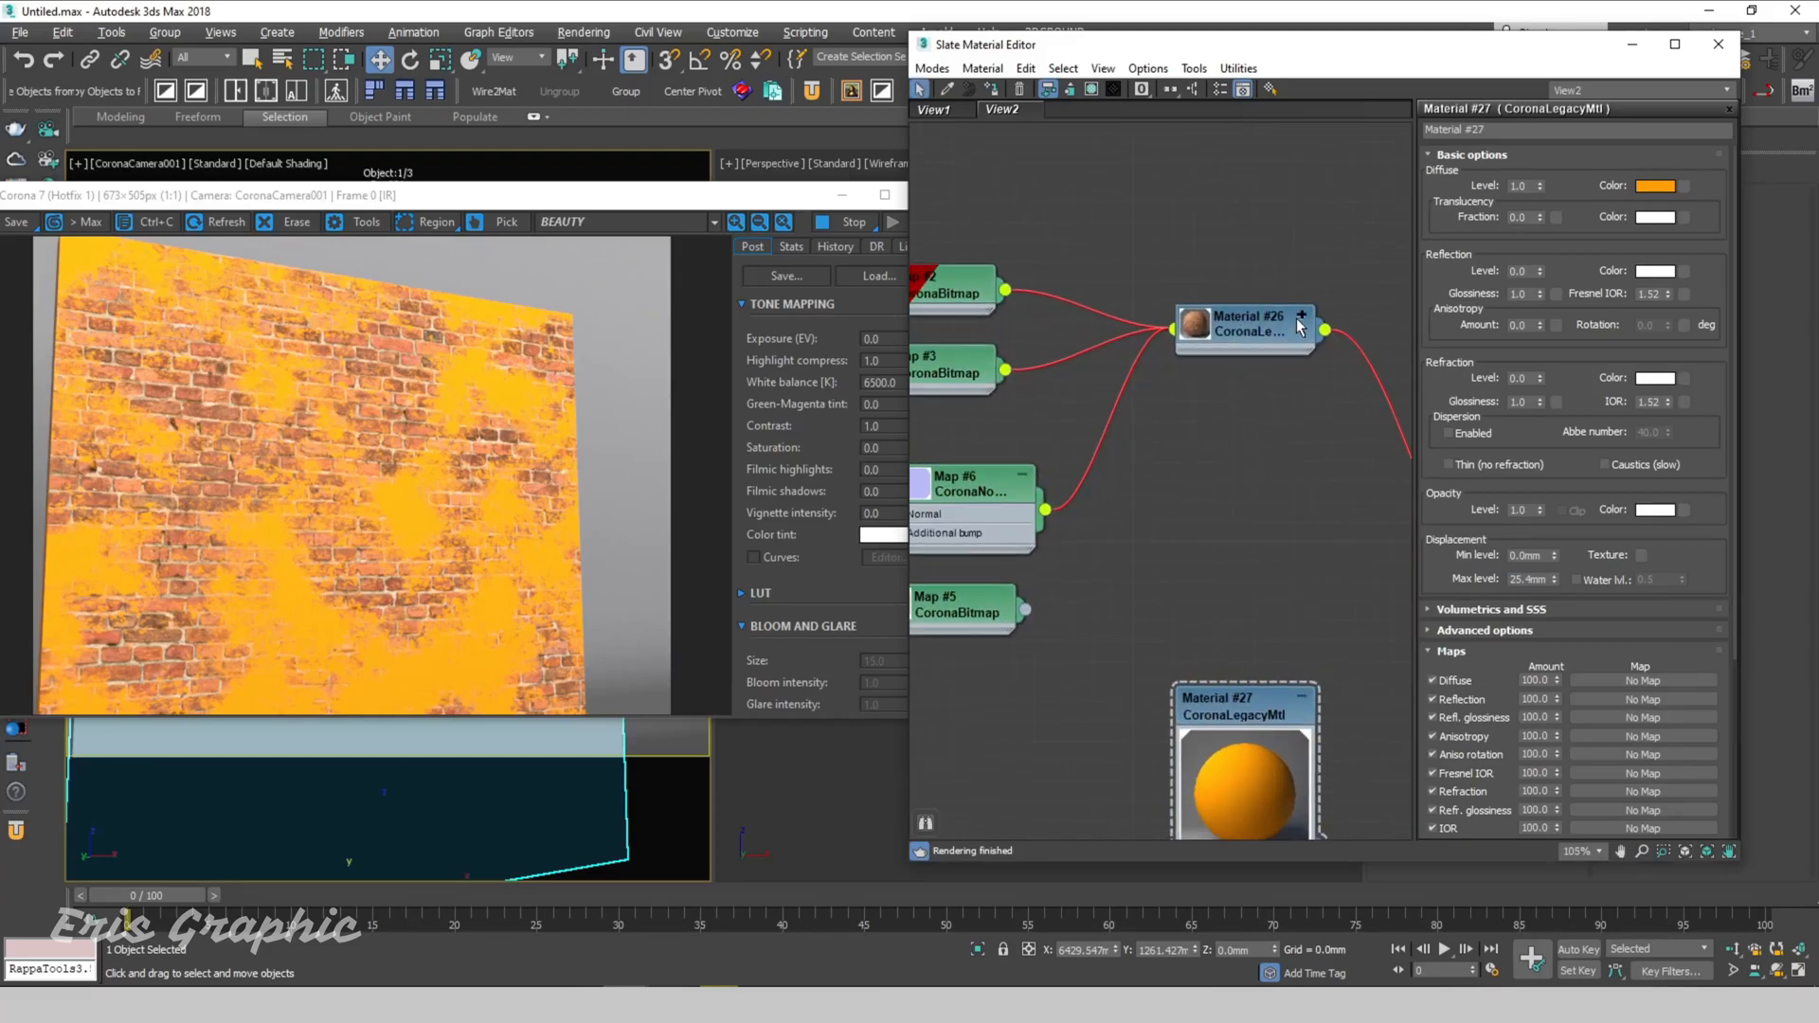
left_click(1298, 316)
left_click_drag(1275, 323, 1292, 209)
scroll(1183, 372, "down", 3)
scroll(1178, 382, "down", 2)
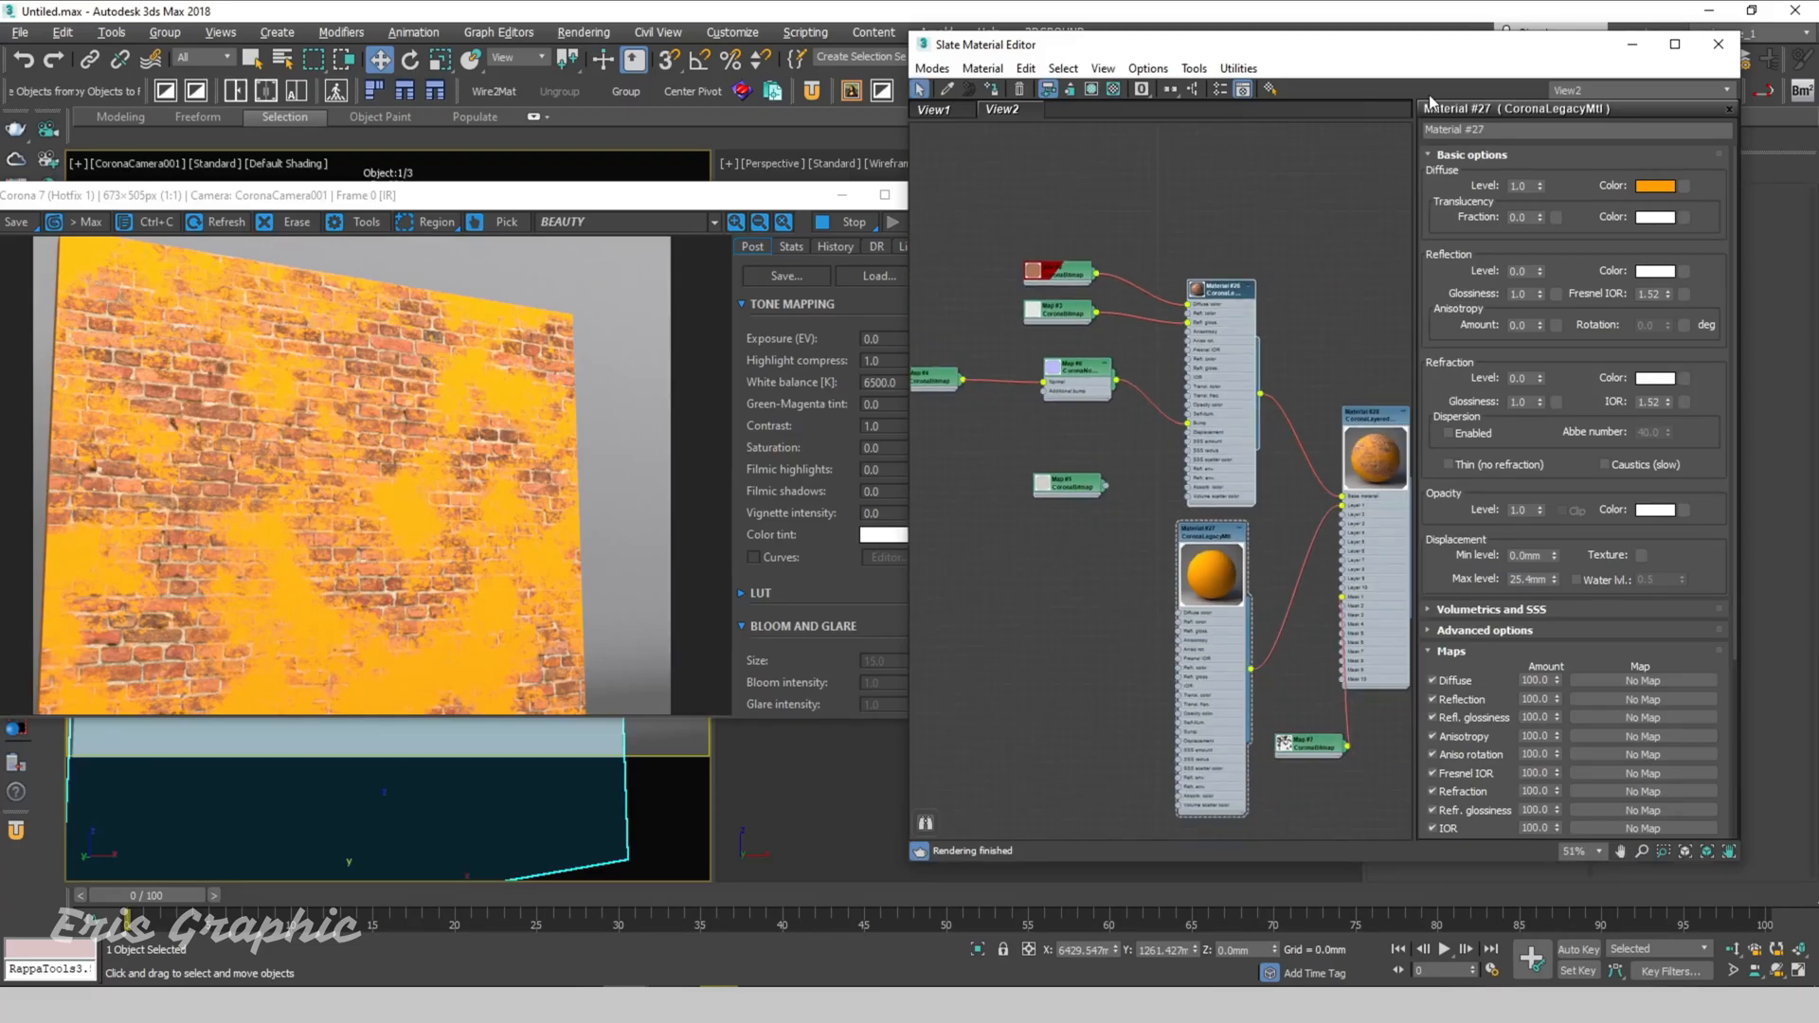
Step: Maximize the material editor and move dirt Map #7 up between Material #27 and layered Material #28
double_click(1418, 47)
middle_click_drag(827, 429, 1197, 416)
scroll(771, 399, "up", 4)
scroll(869, 427, "up", 2)
scroll(970, 418, "down", 3)
middle_click_drag(1159, 561, 1345, 508)
scroll(1326, 521, "down", 1)
middle_click_drag(1172, 663, 1235, 740)
left_click_drag(1094, 879, 1103, 769)
left_click_drag(1082, 677, 1066, 584)
scroll(1025, 538, "up", 2)
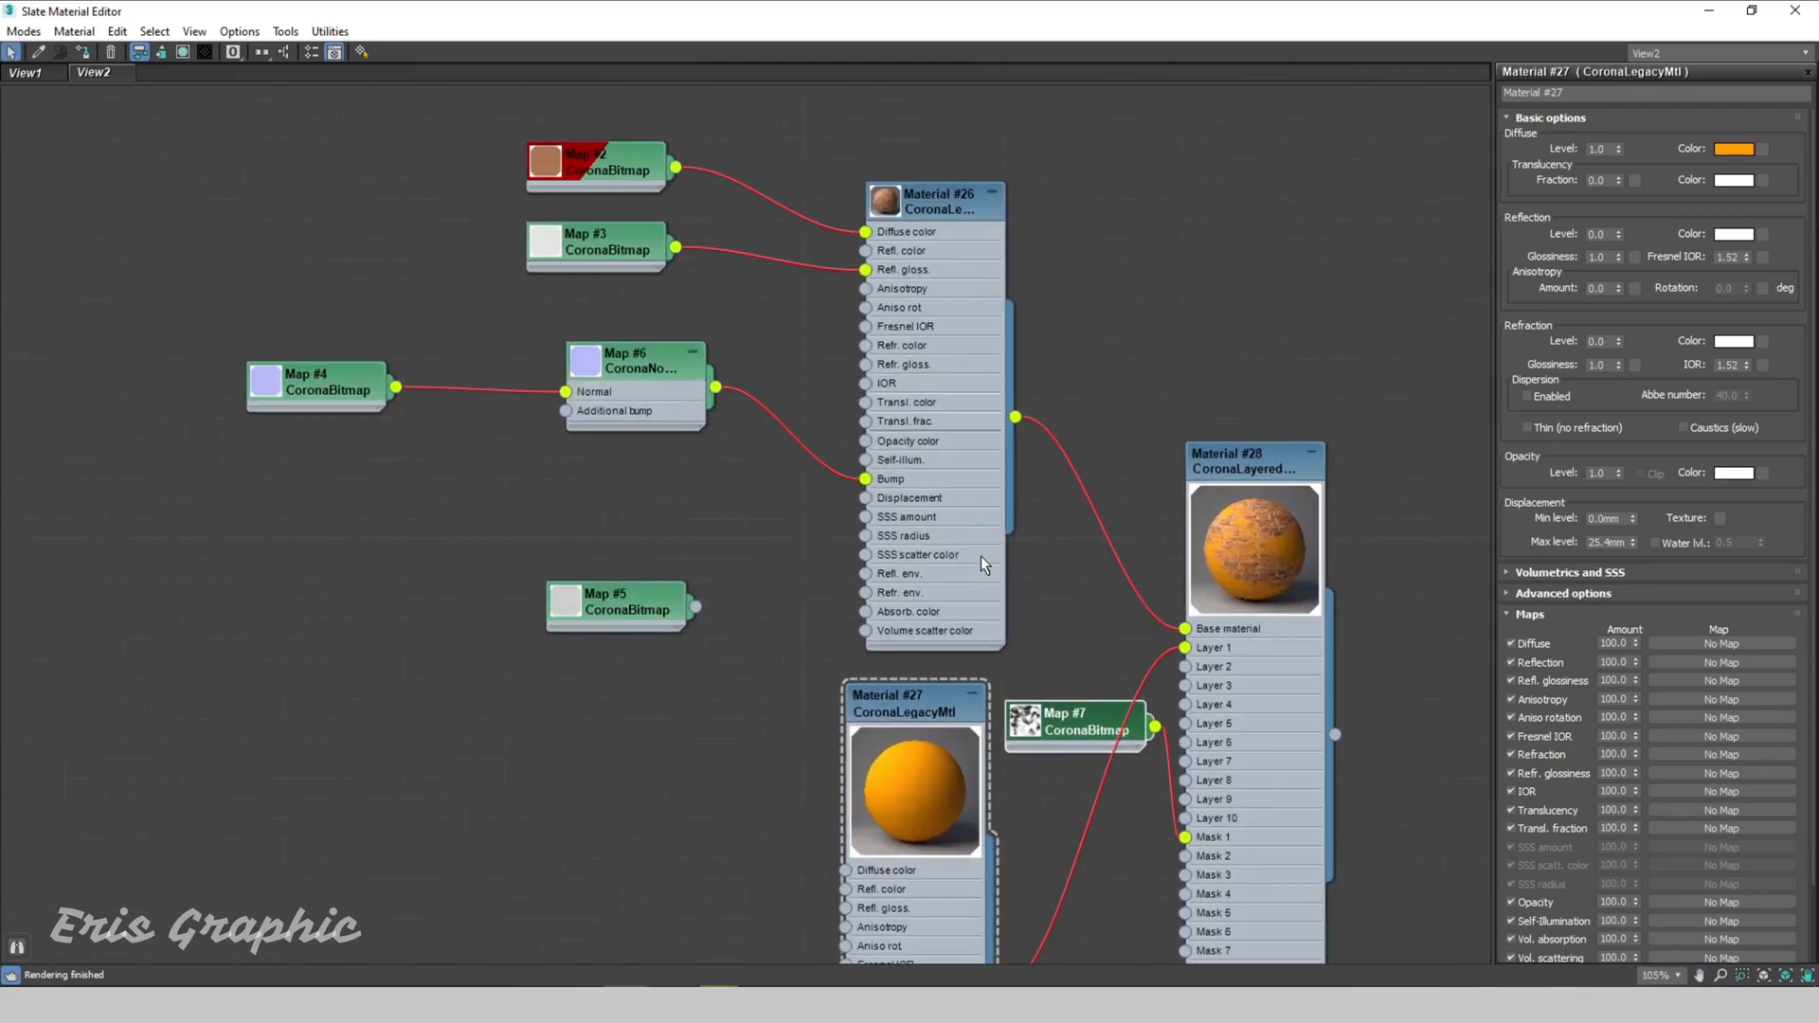
Step: Connect dirt Map #7 to Material #26's displacement and review layered Material #28's settings before restoring the smaller editor window
left_click_drag(1154, 727, 865, 497)
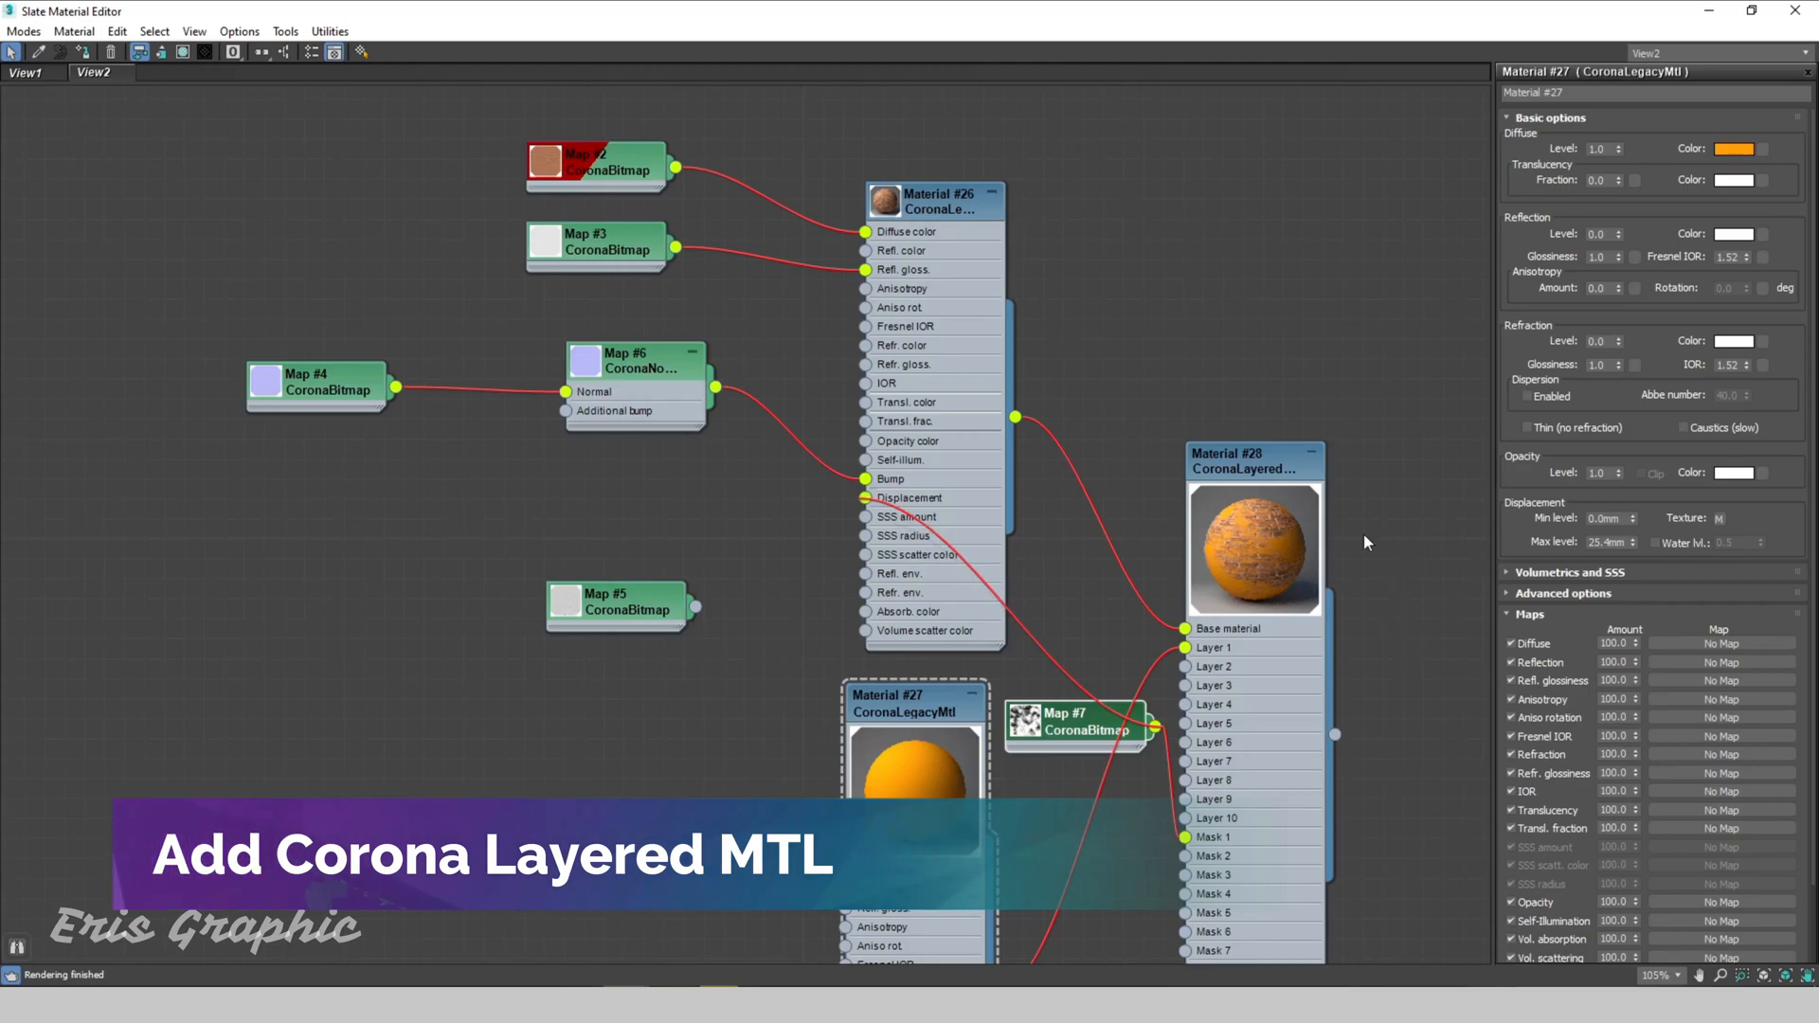
left_click(1225, 356)
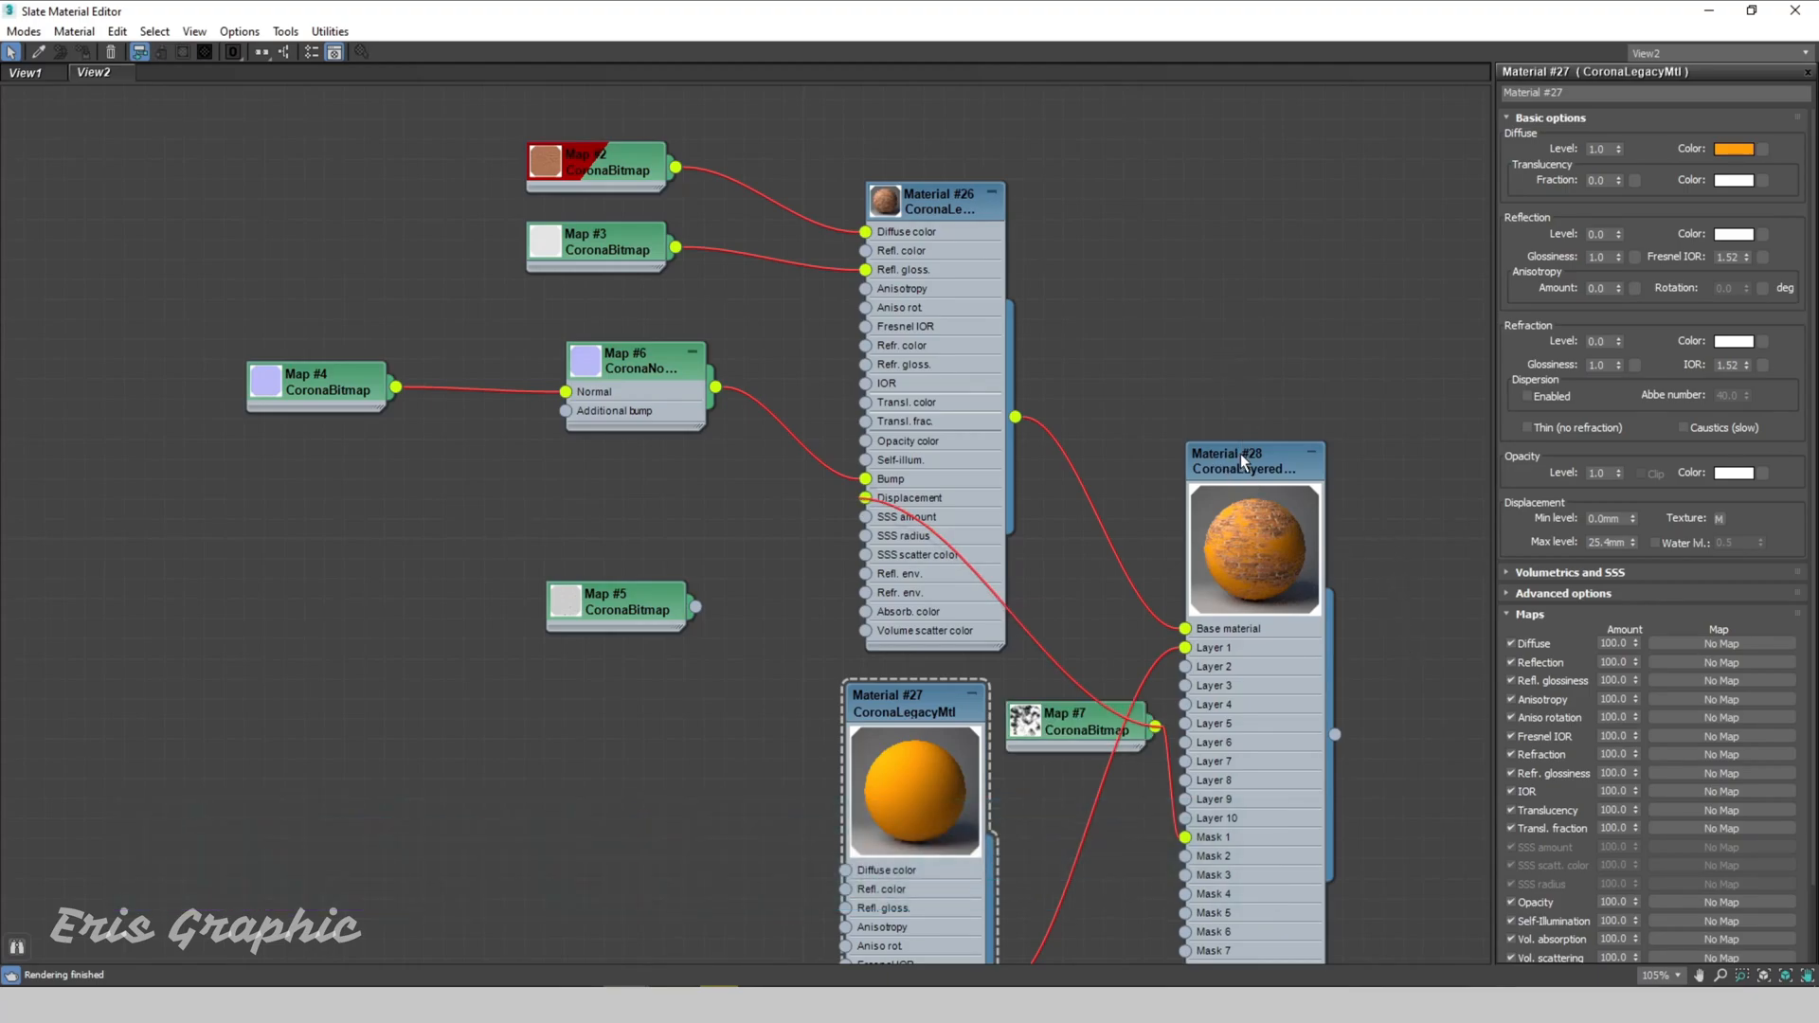
double_click(1241, 453)
scroll(1051, 405, "up", 6)
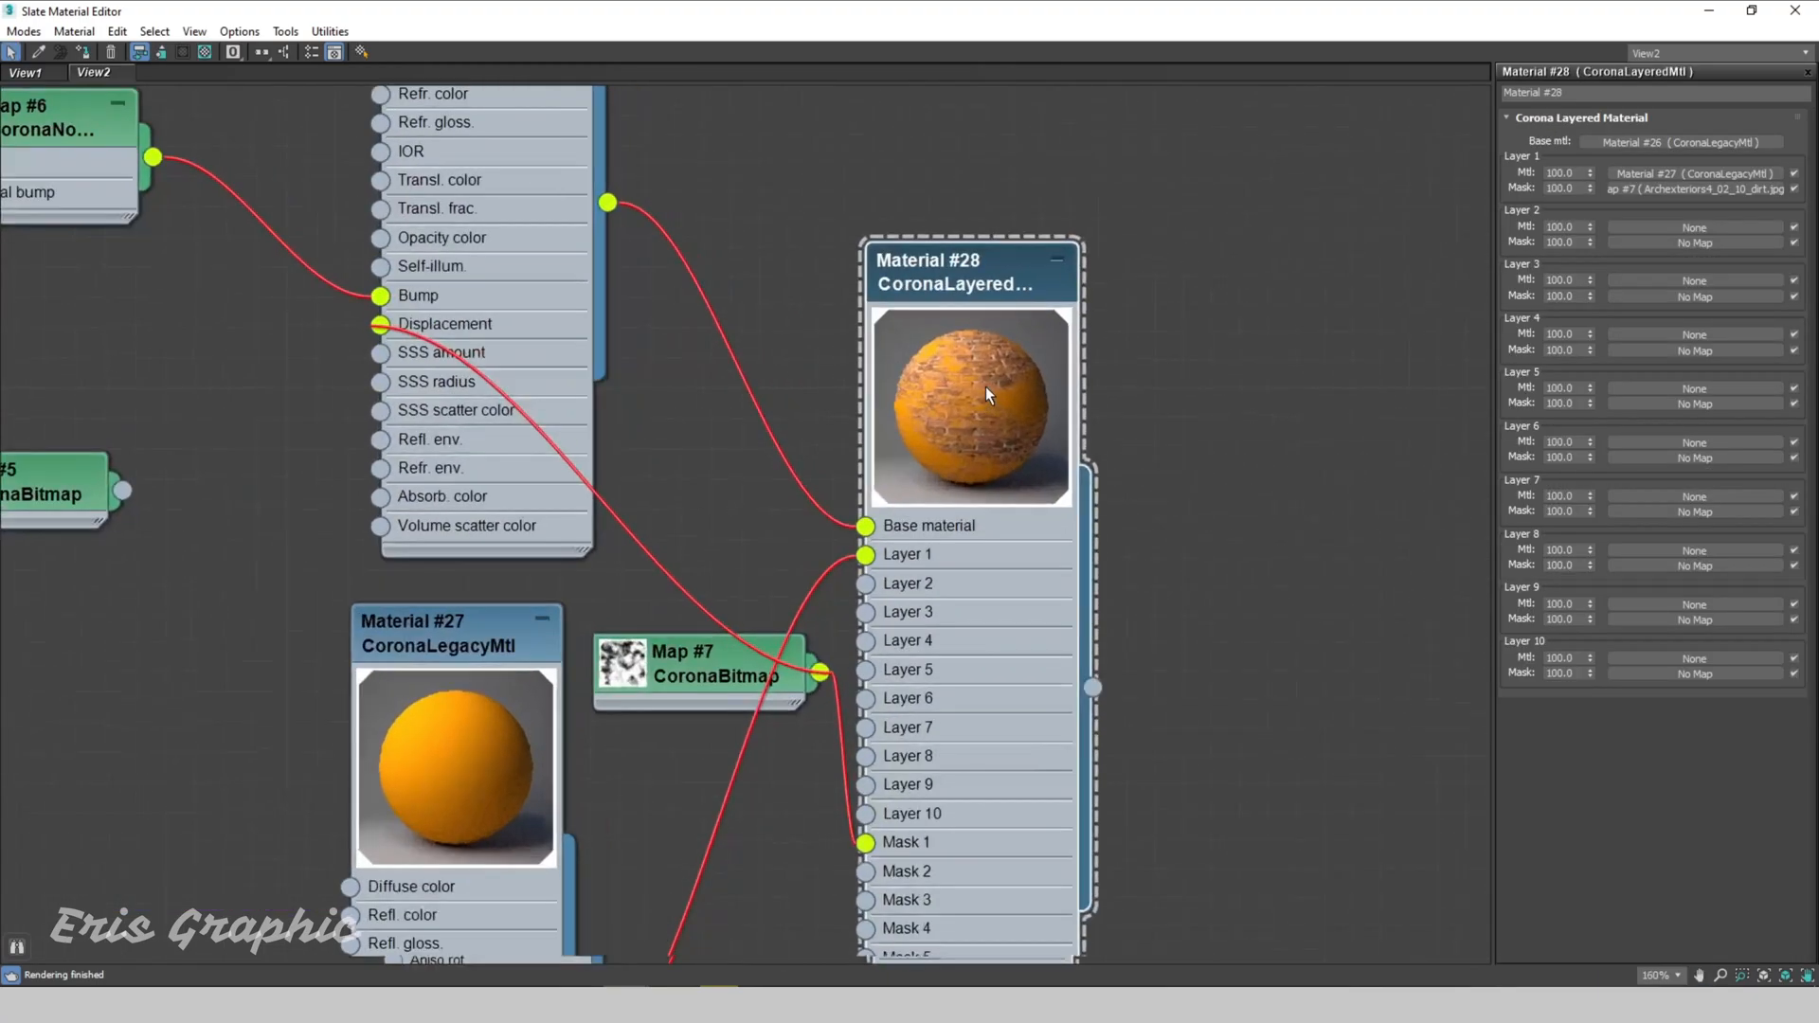
scroll(899, 362, "down", 5)
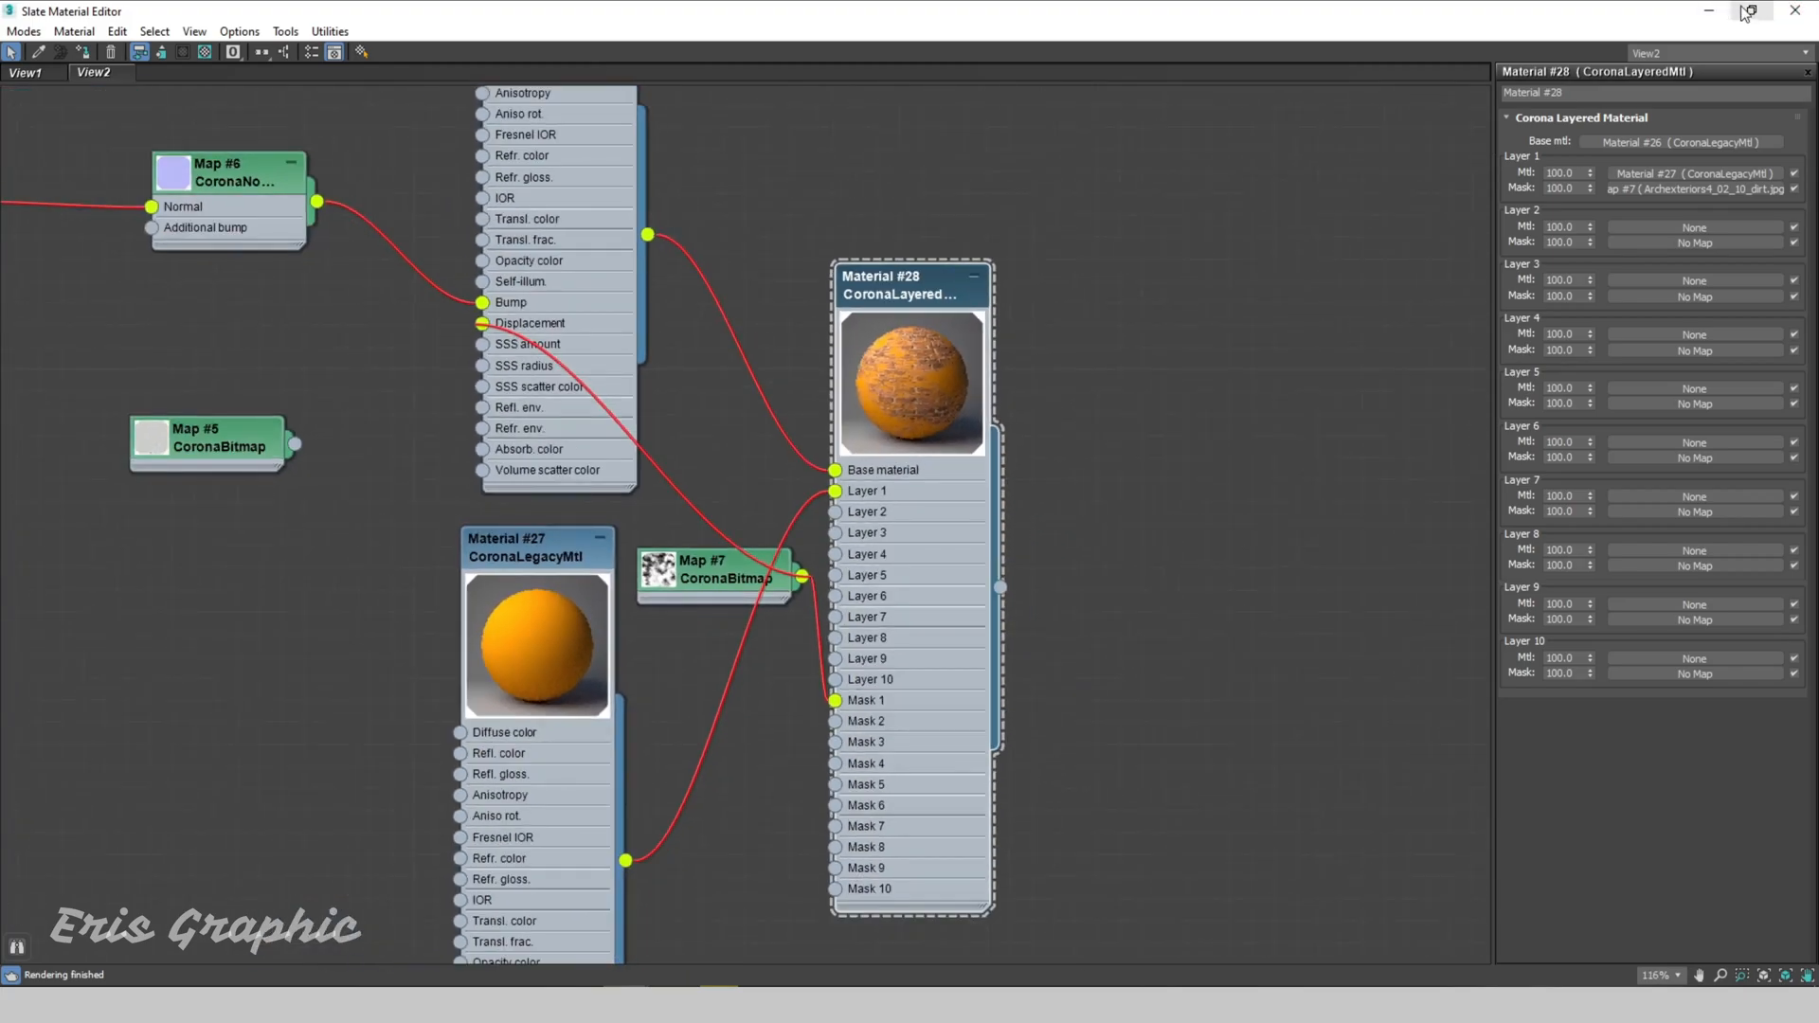
left_click(1753, 11)
Step: Check the render in the enlarged frame buffer, then arrange the frame buffer and material editor side by side
left_click(661, 203)
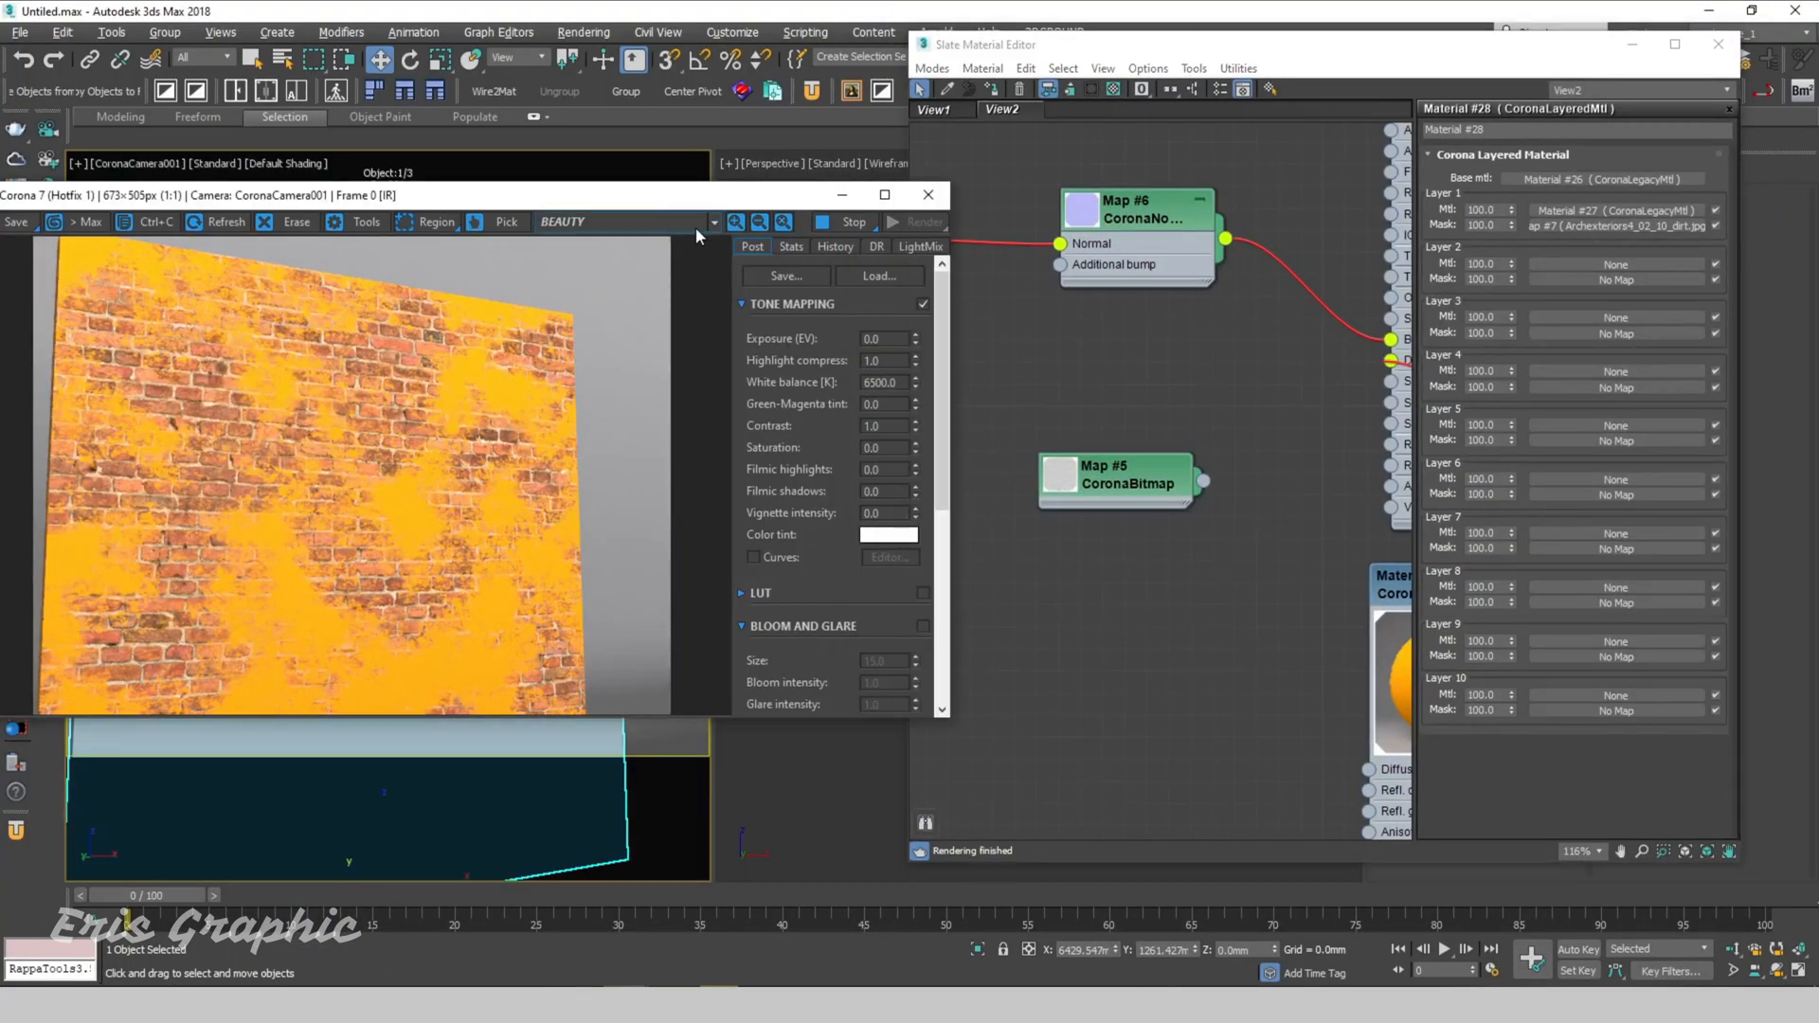
left_click(885, 195)
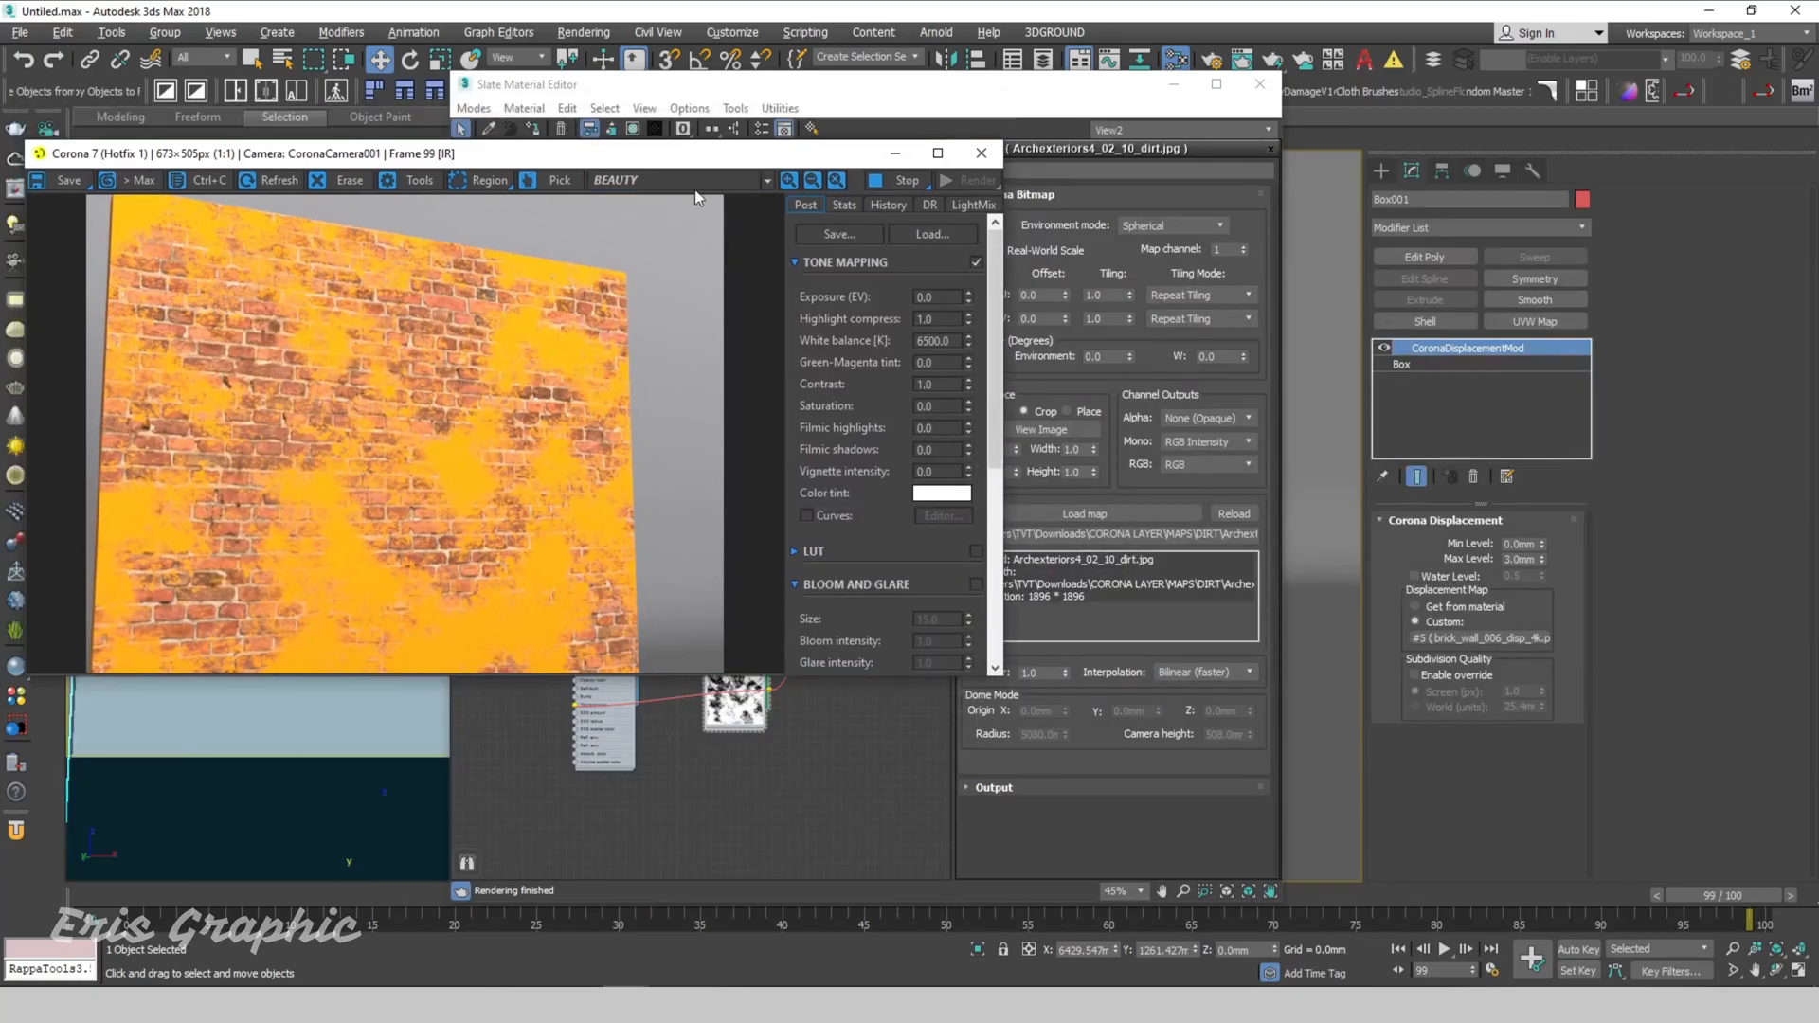
left_click_drag(738, 154, 686, 154)
left_click_drag(967, 96, 1344, 34)
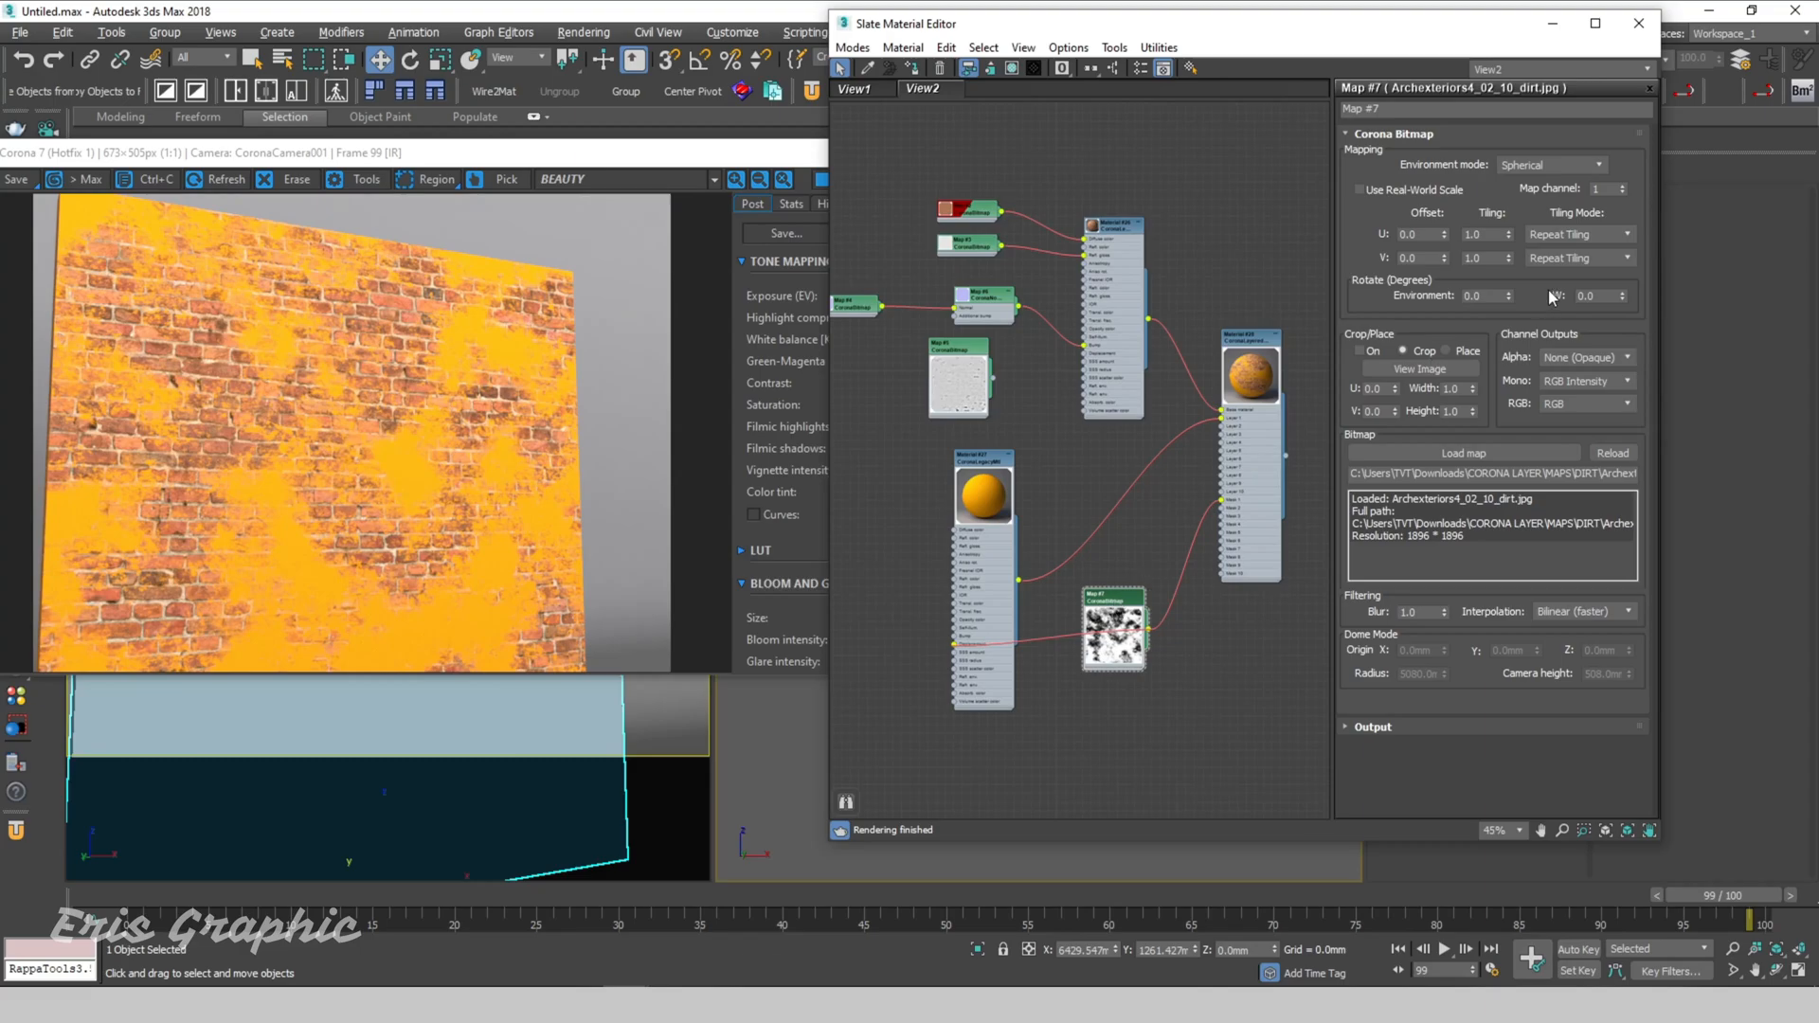
Step: Set both the U and V tiling of dirt Map #7 to 0.5
double_click(1475, 234)
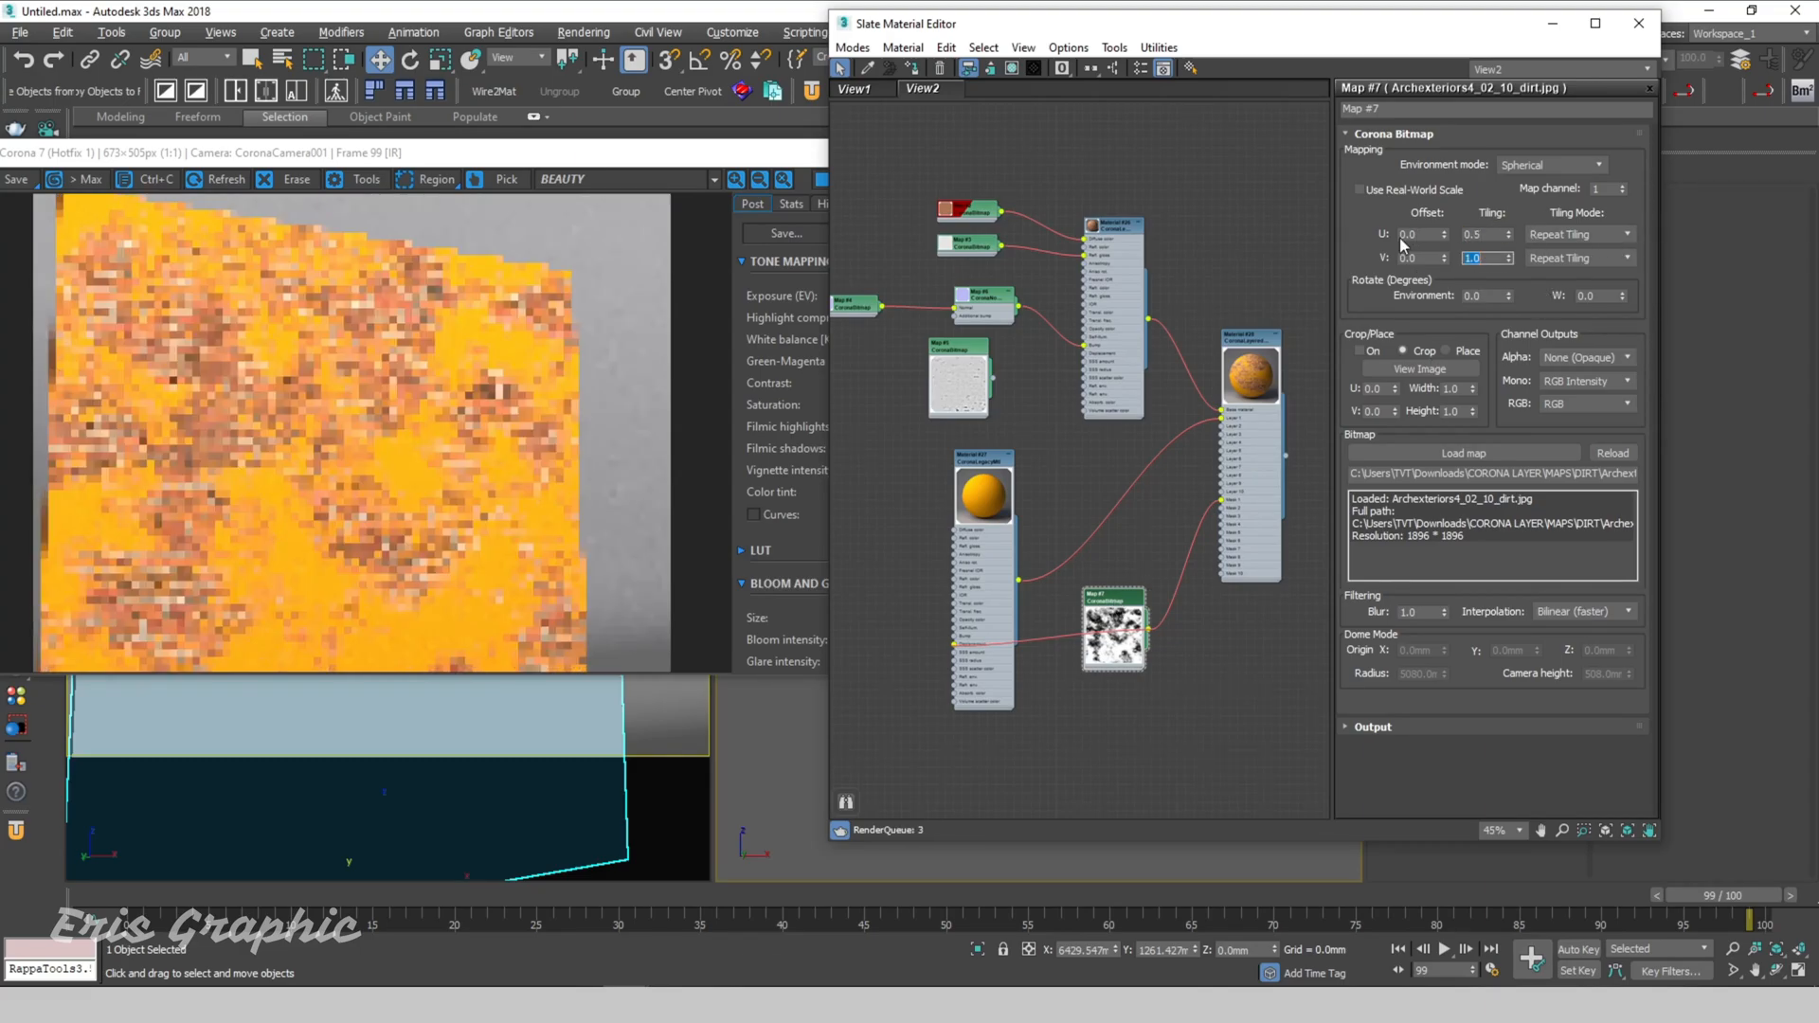
key("Tab")
type("0.5")
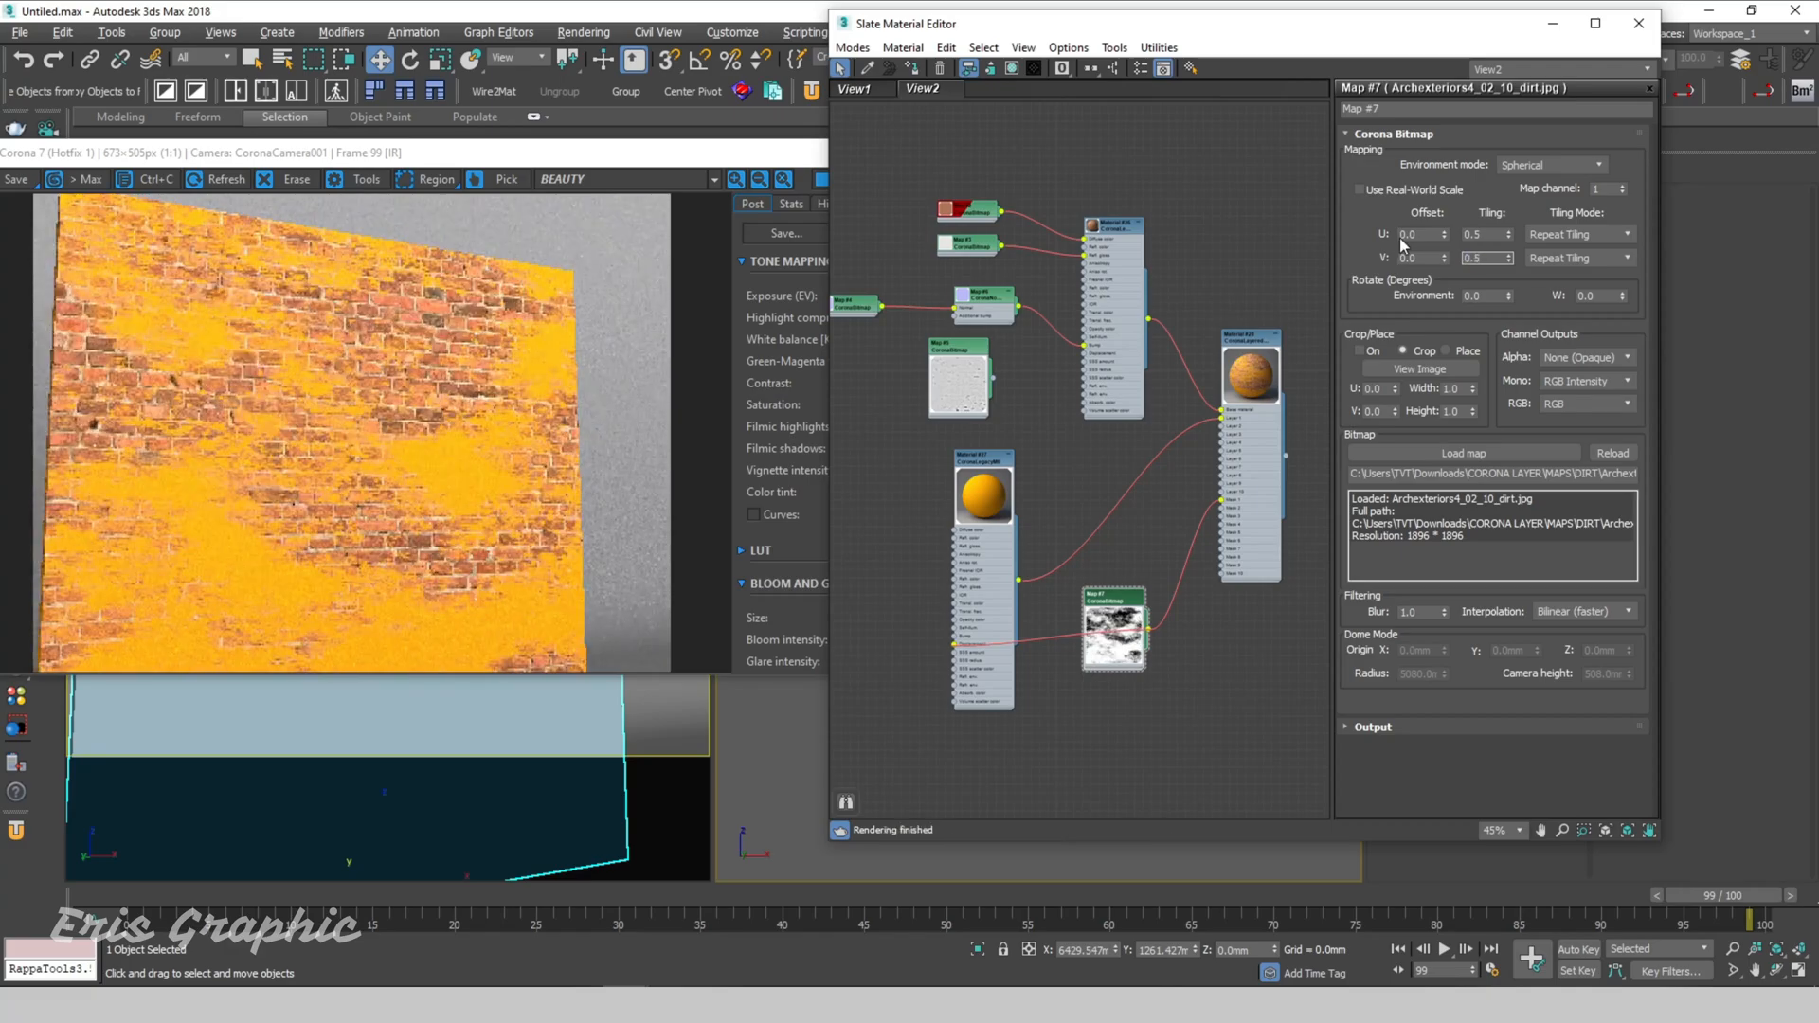
key("Return")
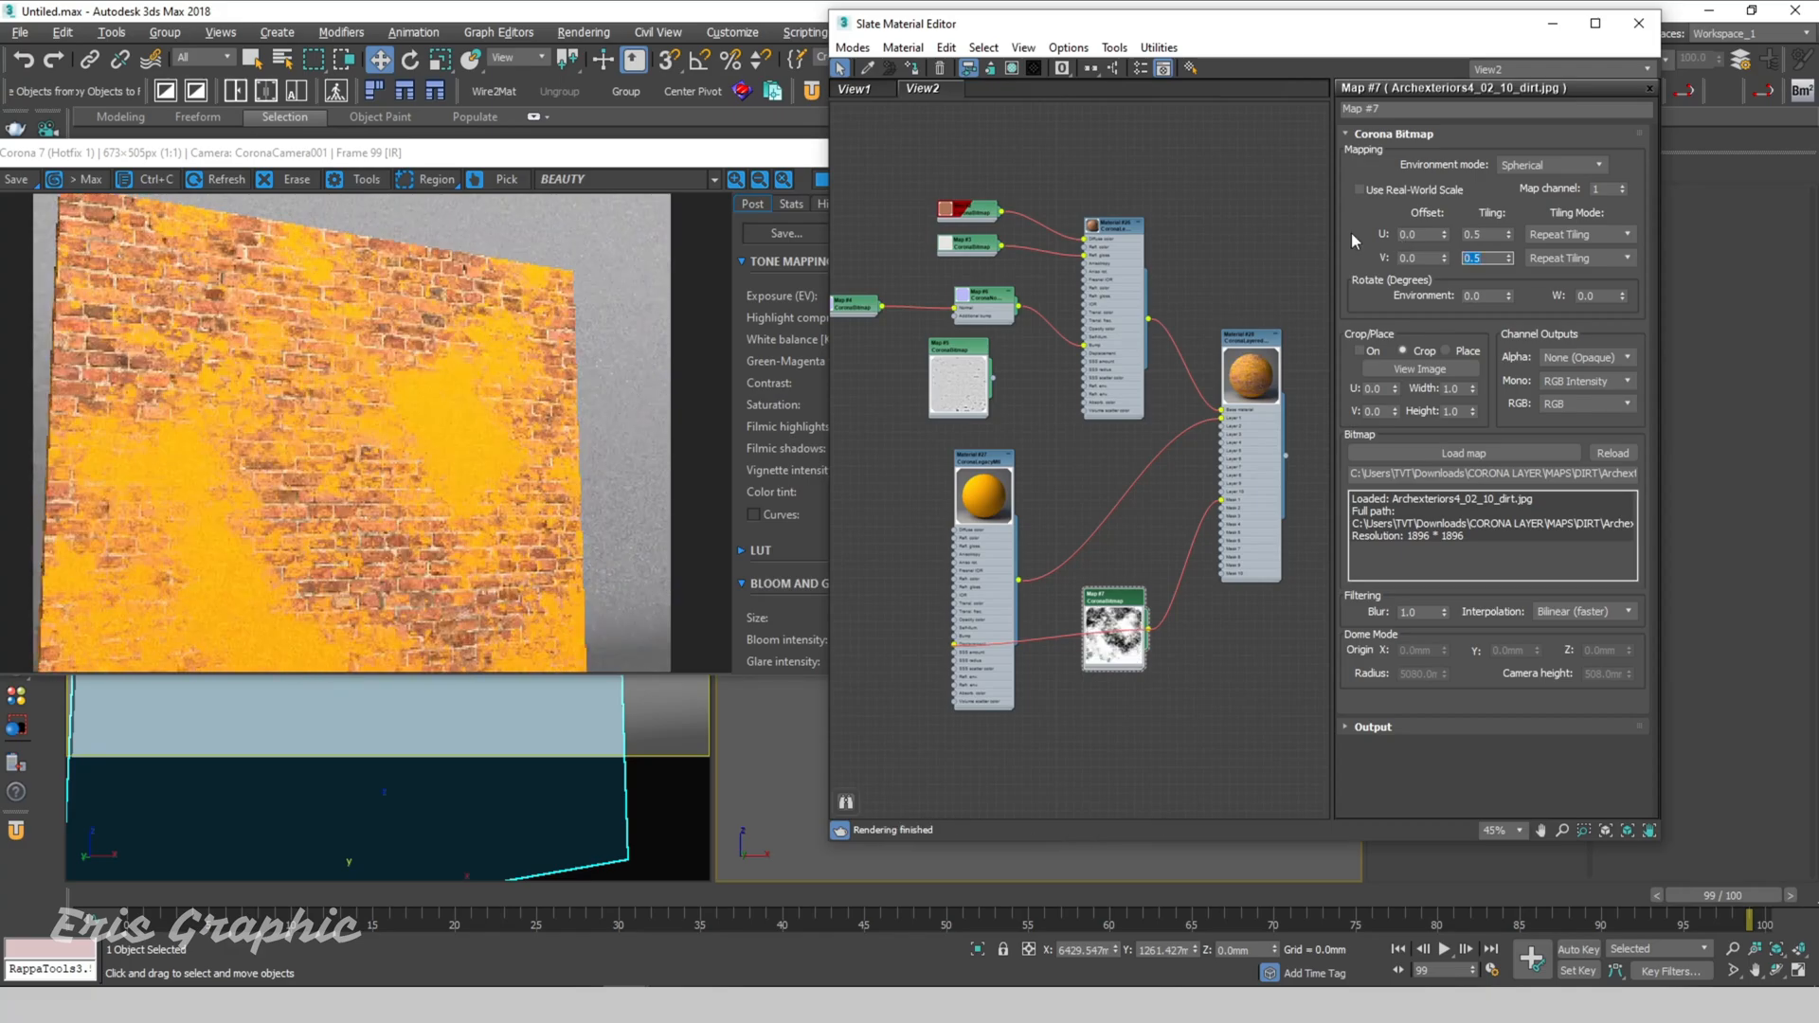
Step: Enlarge the frame buffer to examine the paint pattern on the bricks, then restore its smaller size
left_click(502, 305)
left_click_drag(611, 156, 668, 142)
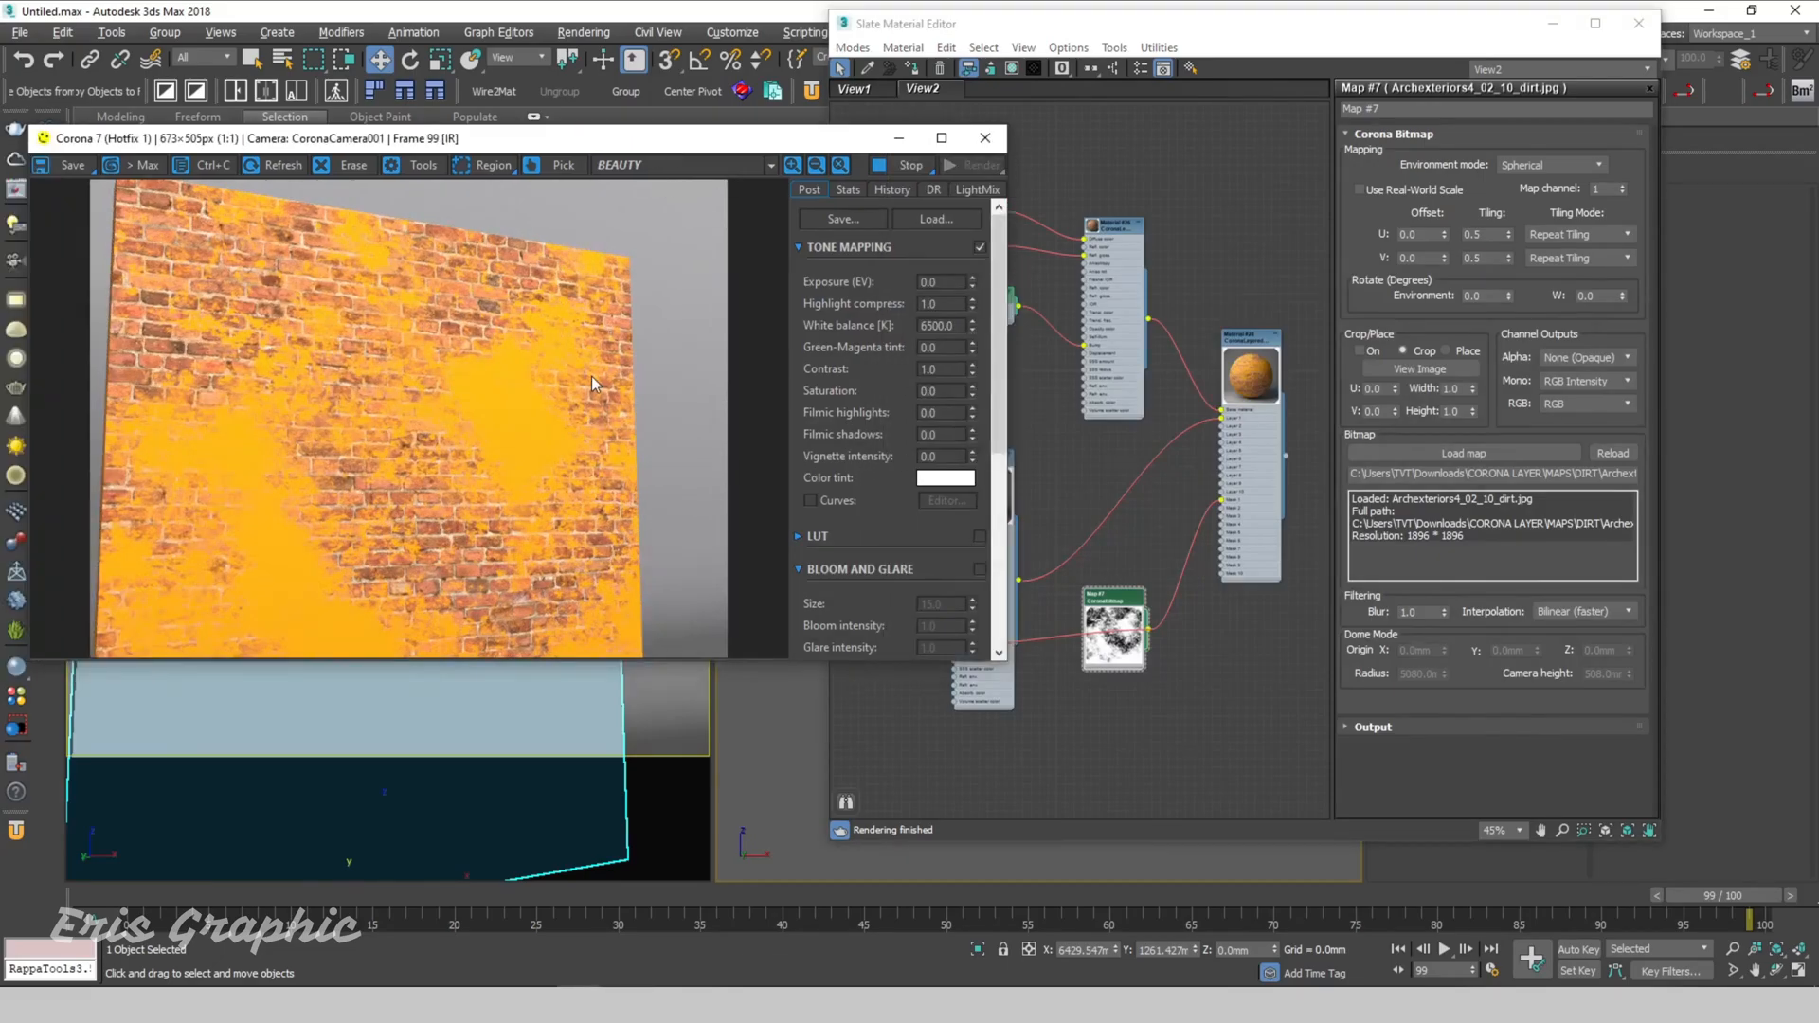
left_click(942, 137)
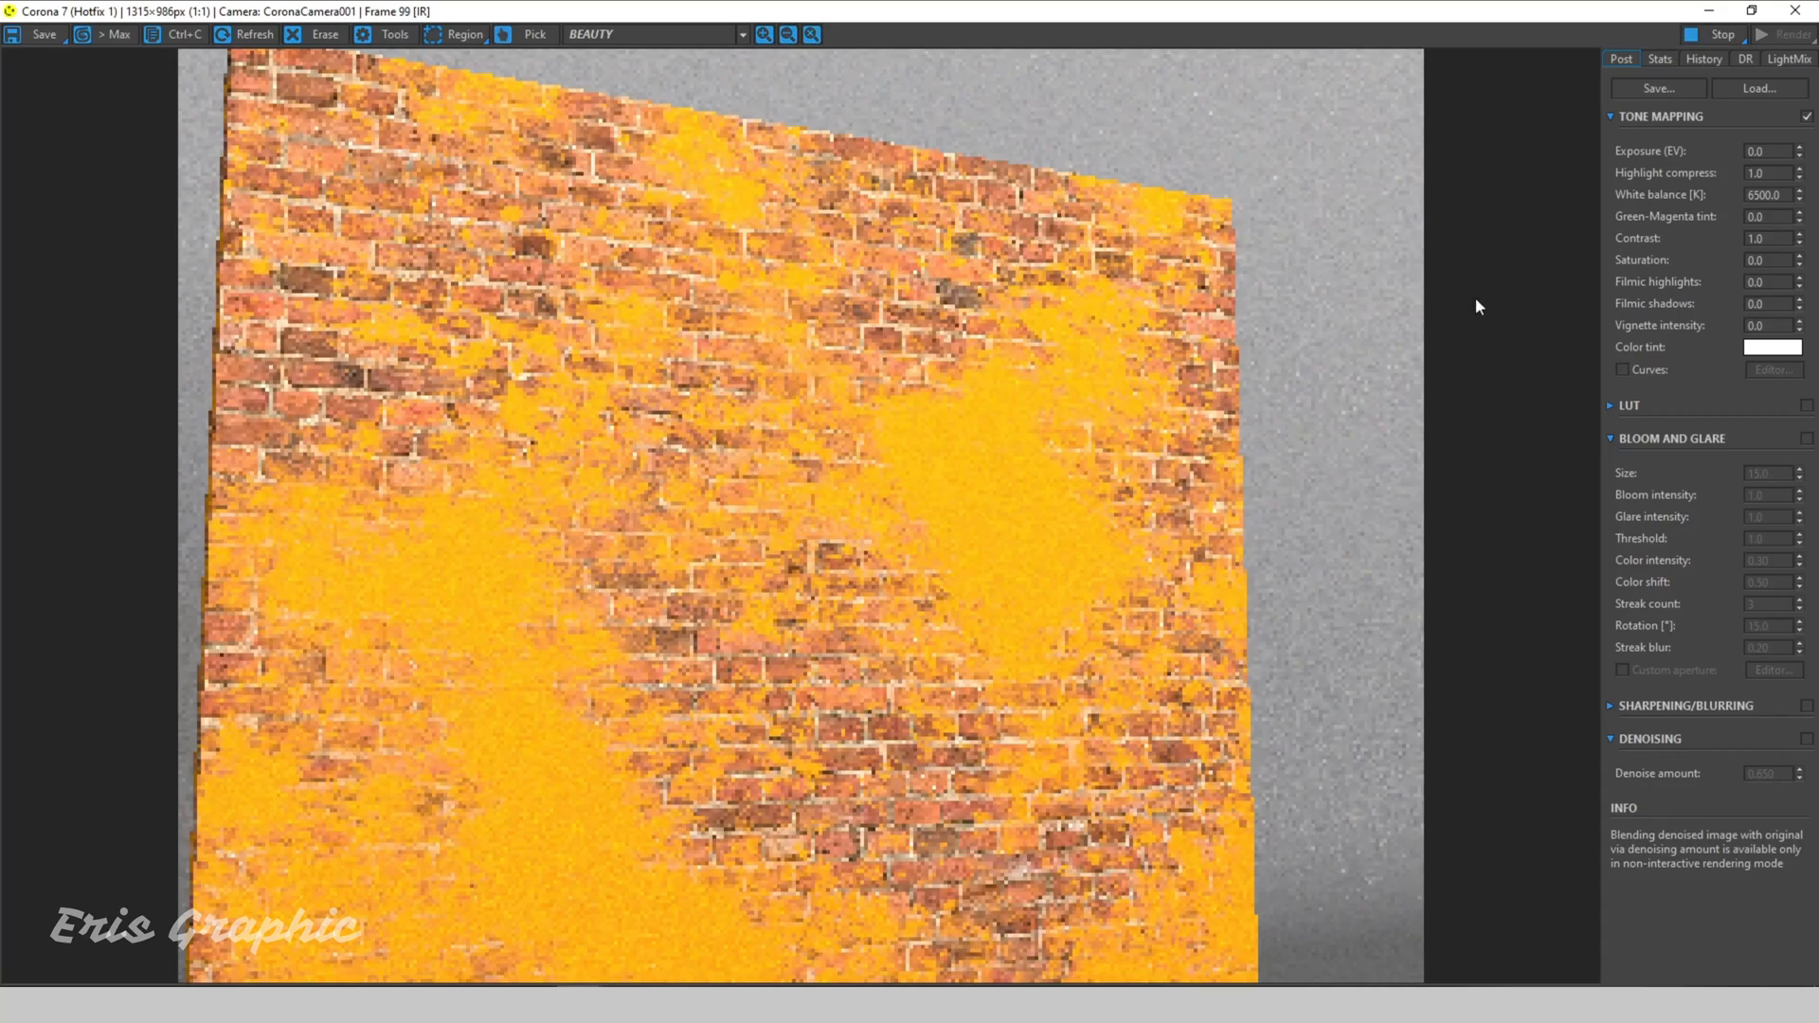
left_click(1751, 10)
Step: Connect dirt Map #7 to the Bump input of the orange Material #27
left_click_drag(1204, 37, 1243, 55)
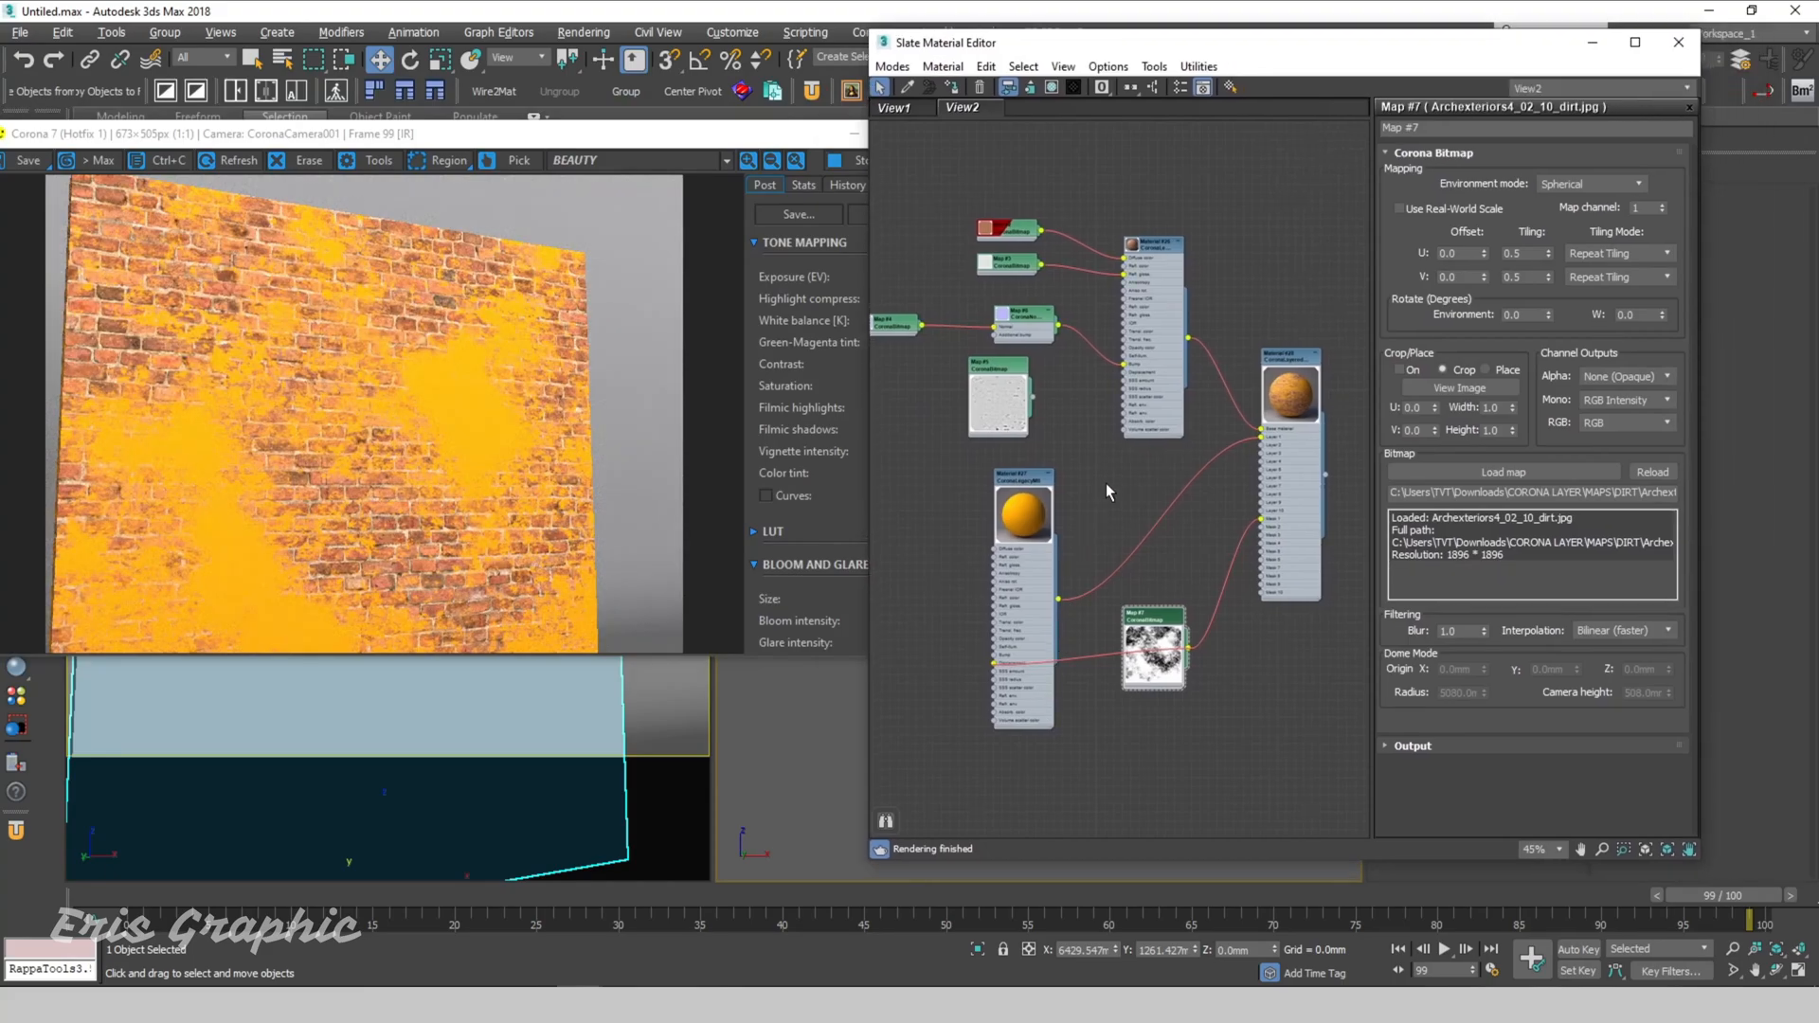
scroll(1119, 590, "up", 5)
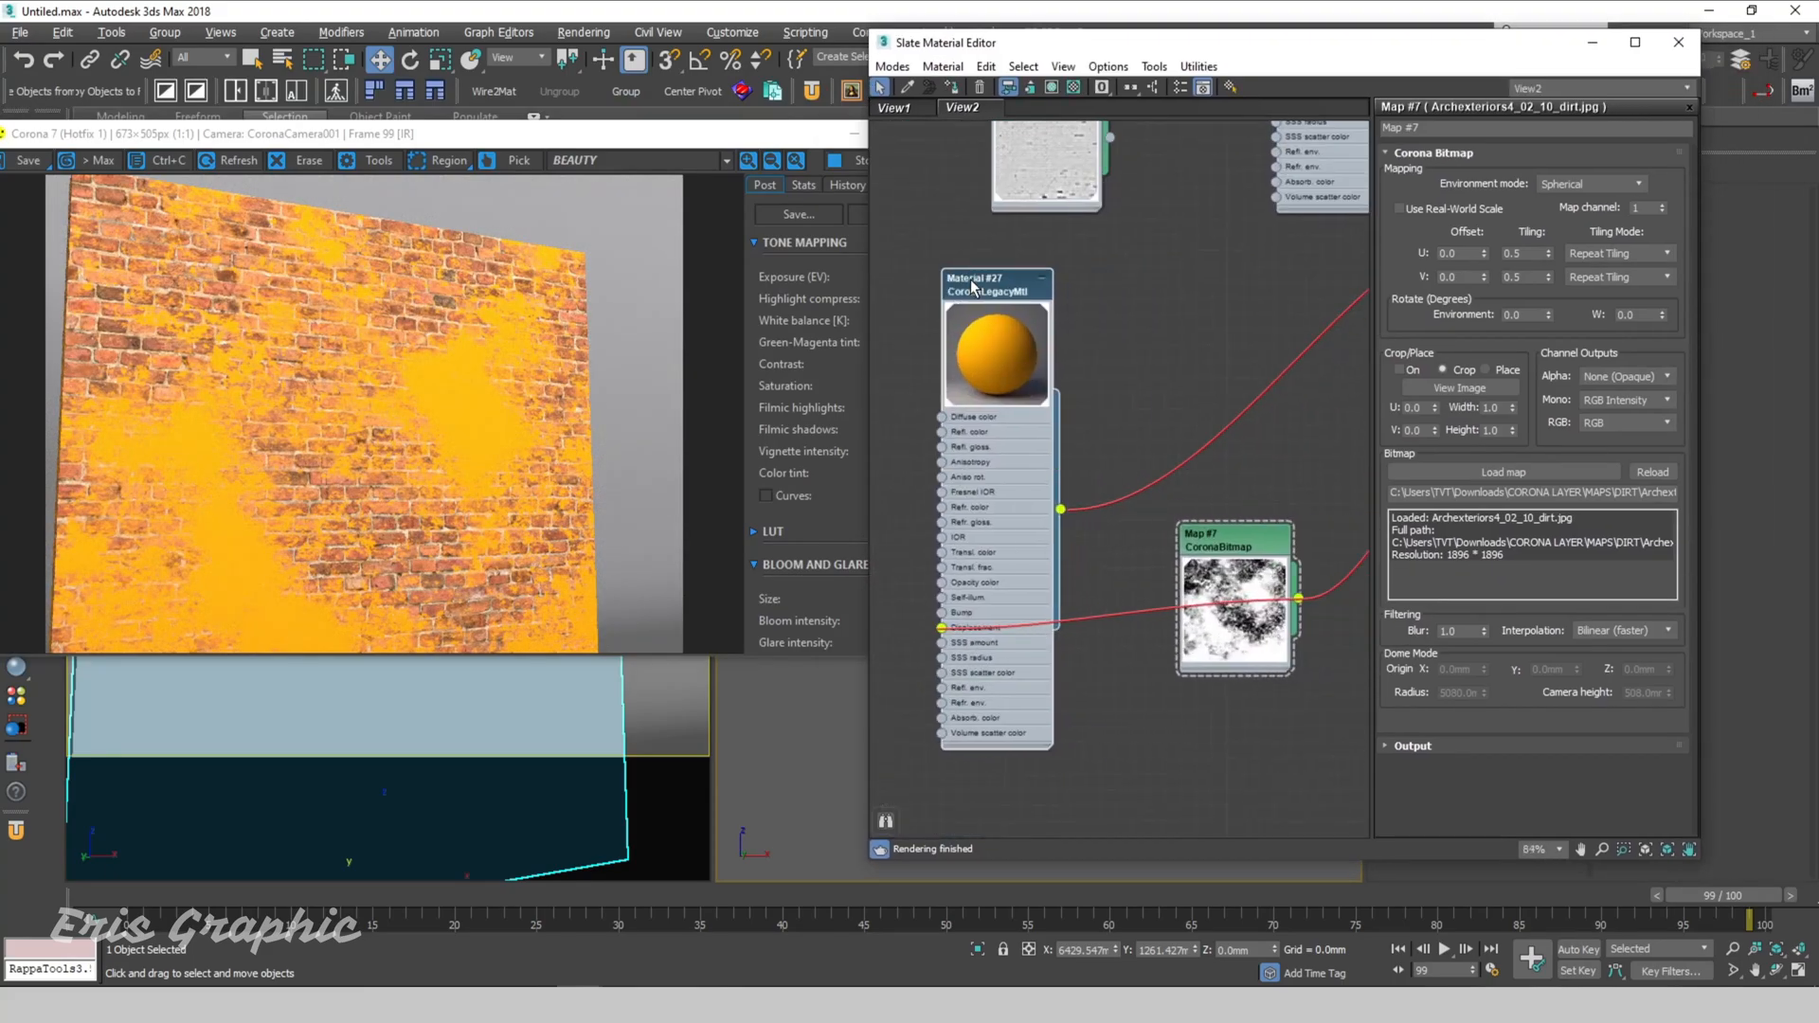
scroll(1051, 668, "up", 2)
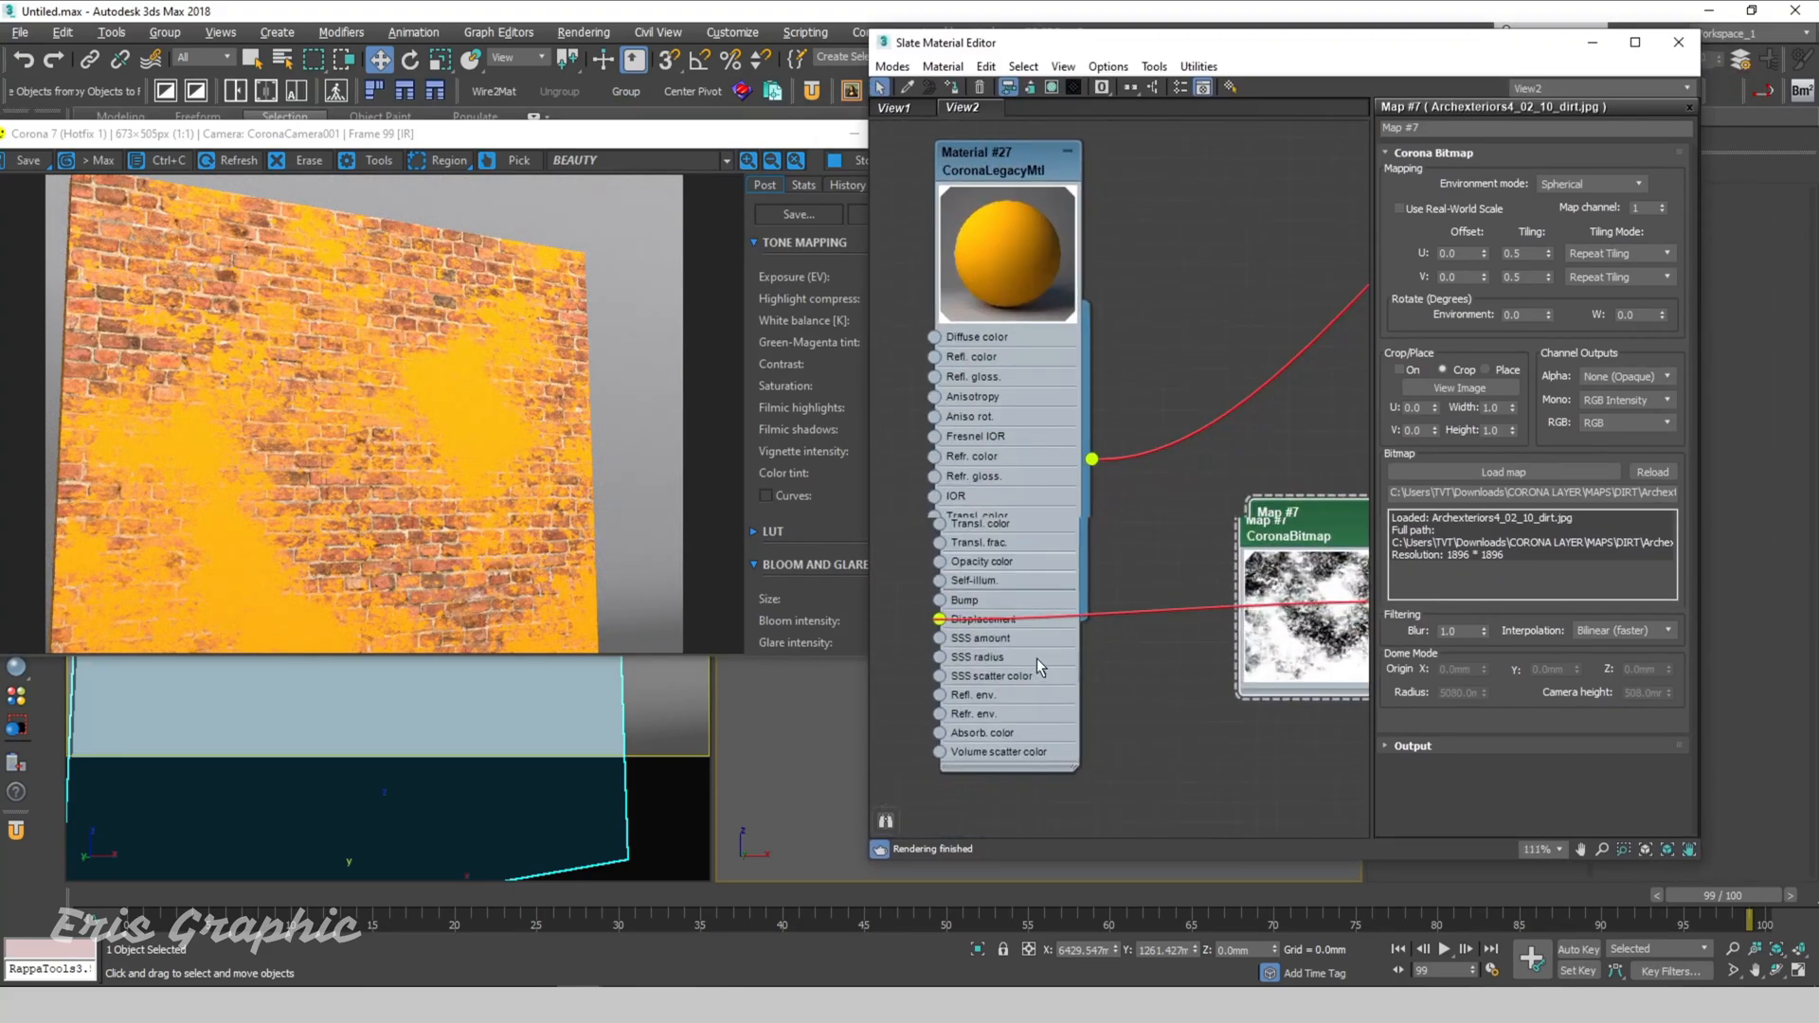
scroll(1209, 628, "down", 2)
left_click_drag(1293, 574, 911, 571)
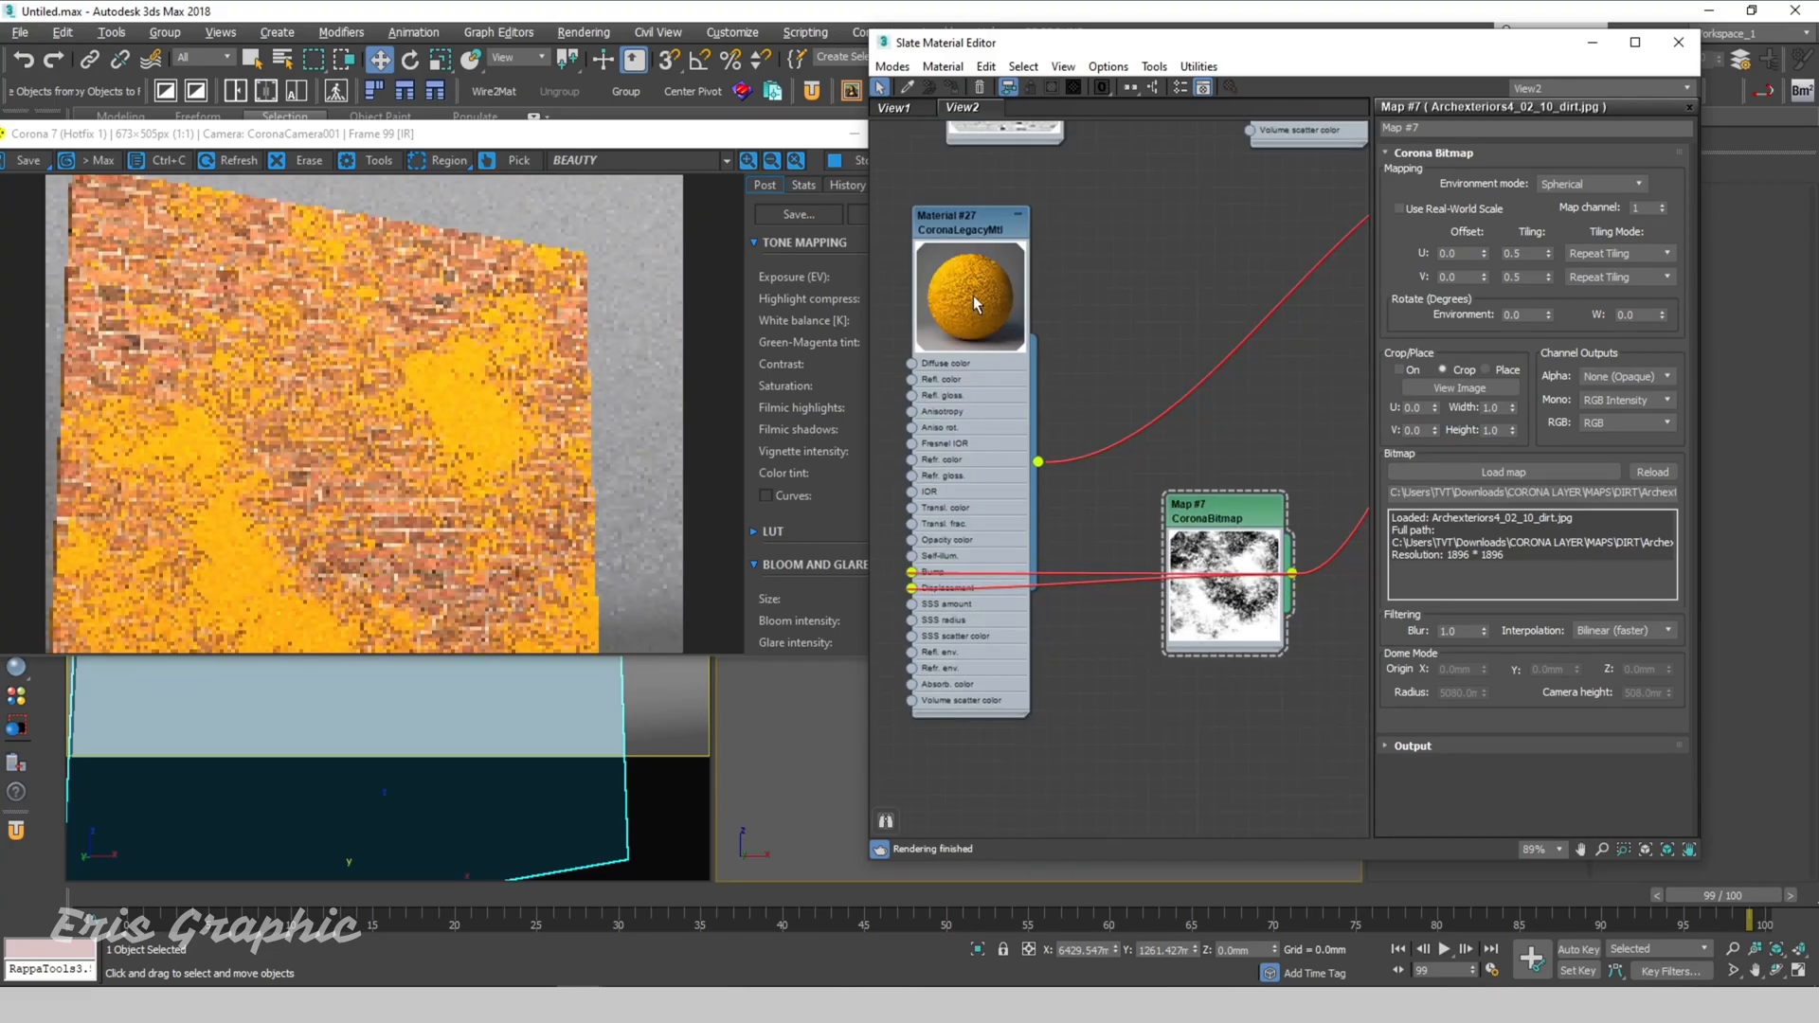
Step: Examine the paint edges in the render up close, then view the whole wall in the maximized frame buffer
scroll(397, 388, "up", 3)
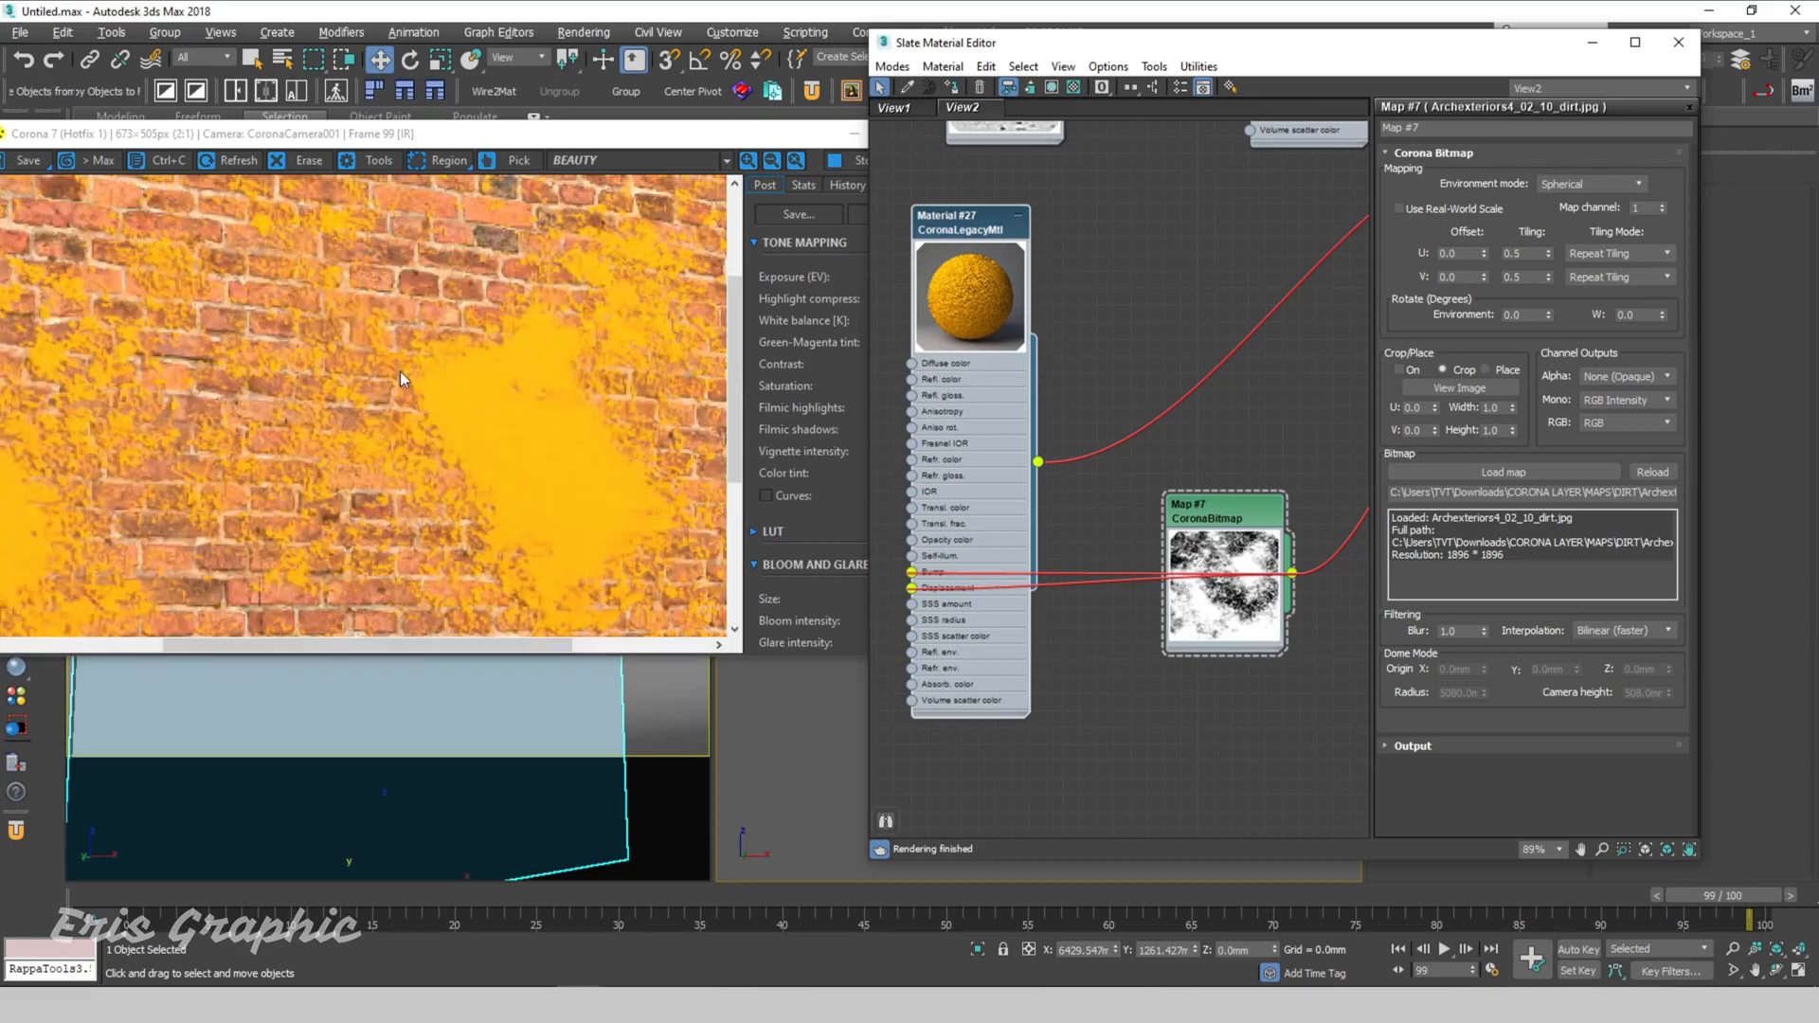
scroll(393, 408, "down", 3)
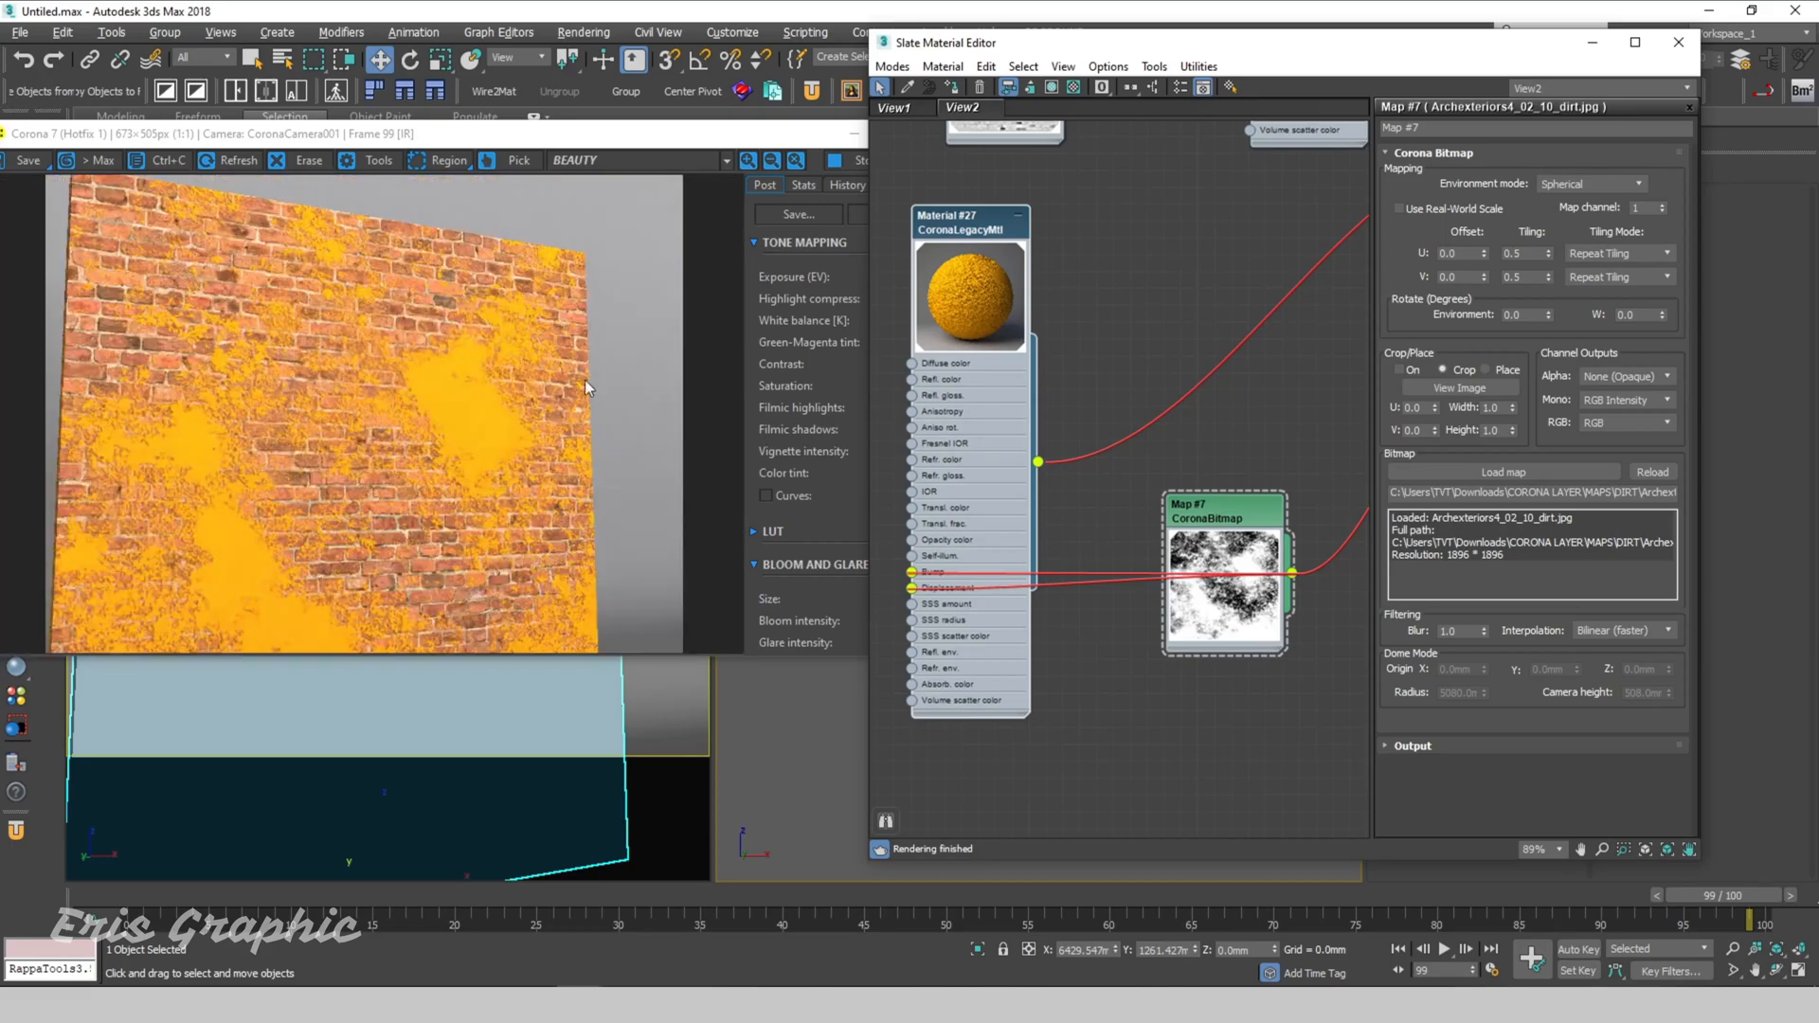
left_click(755, 139)
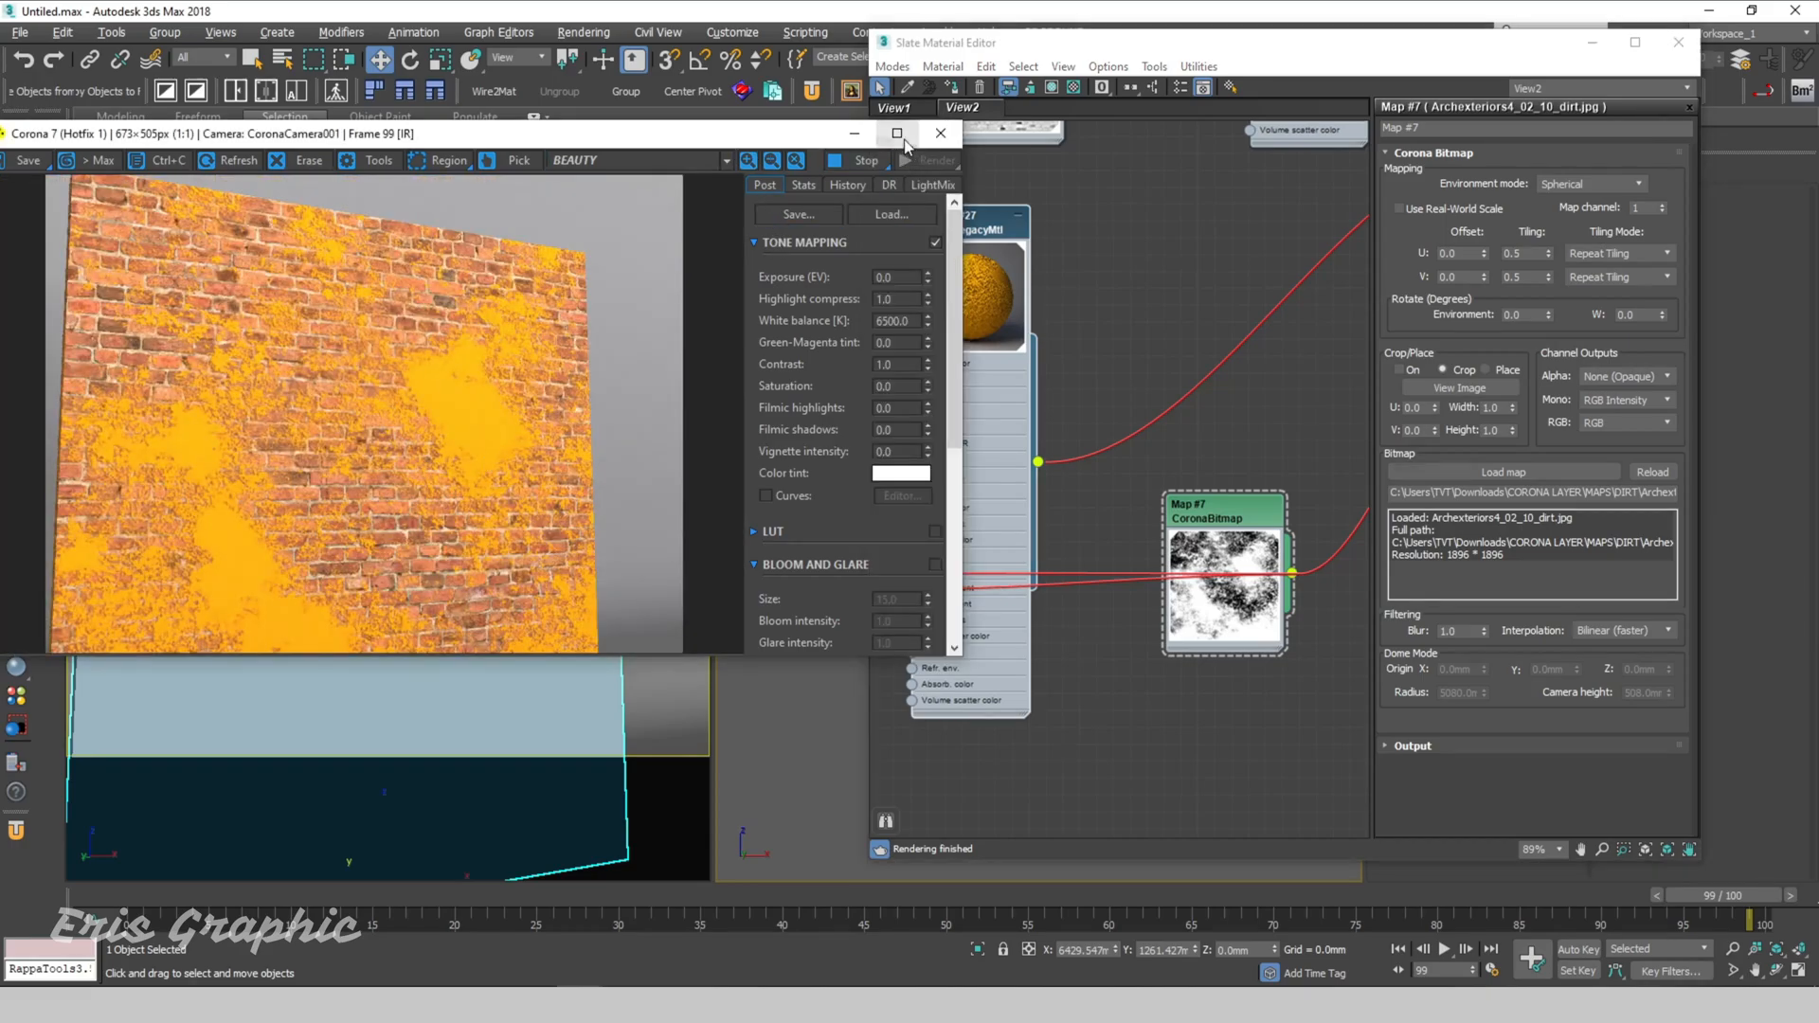
left_click(897, 134)
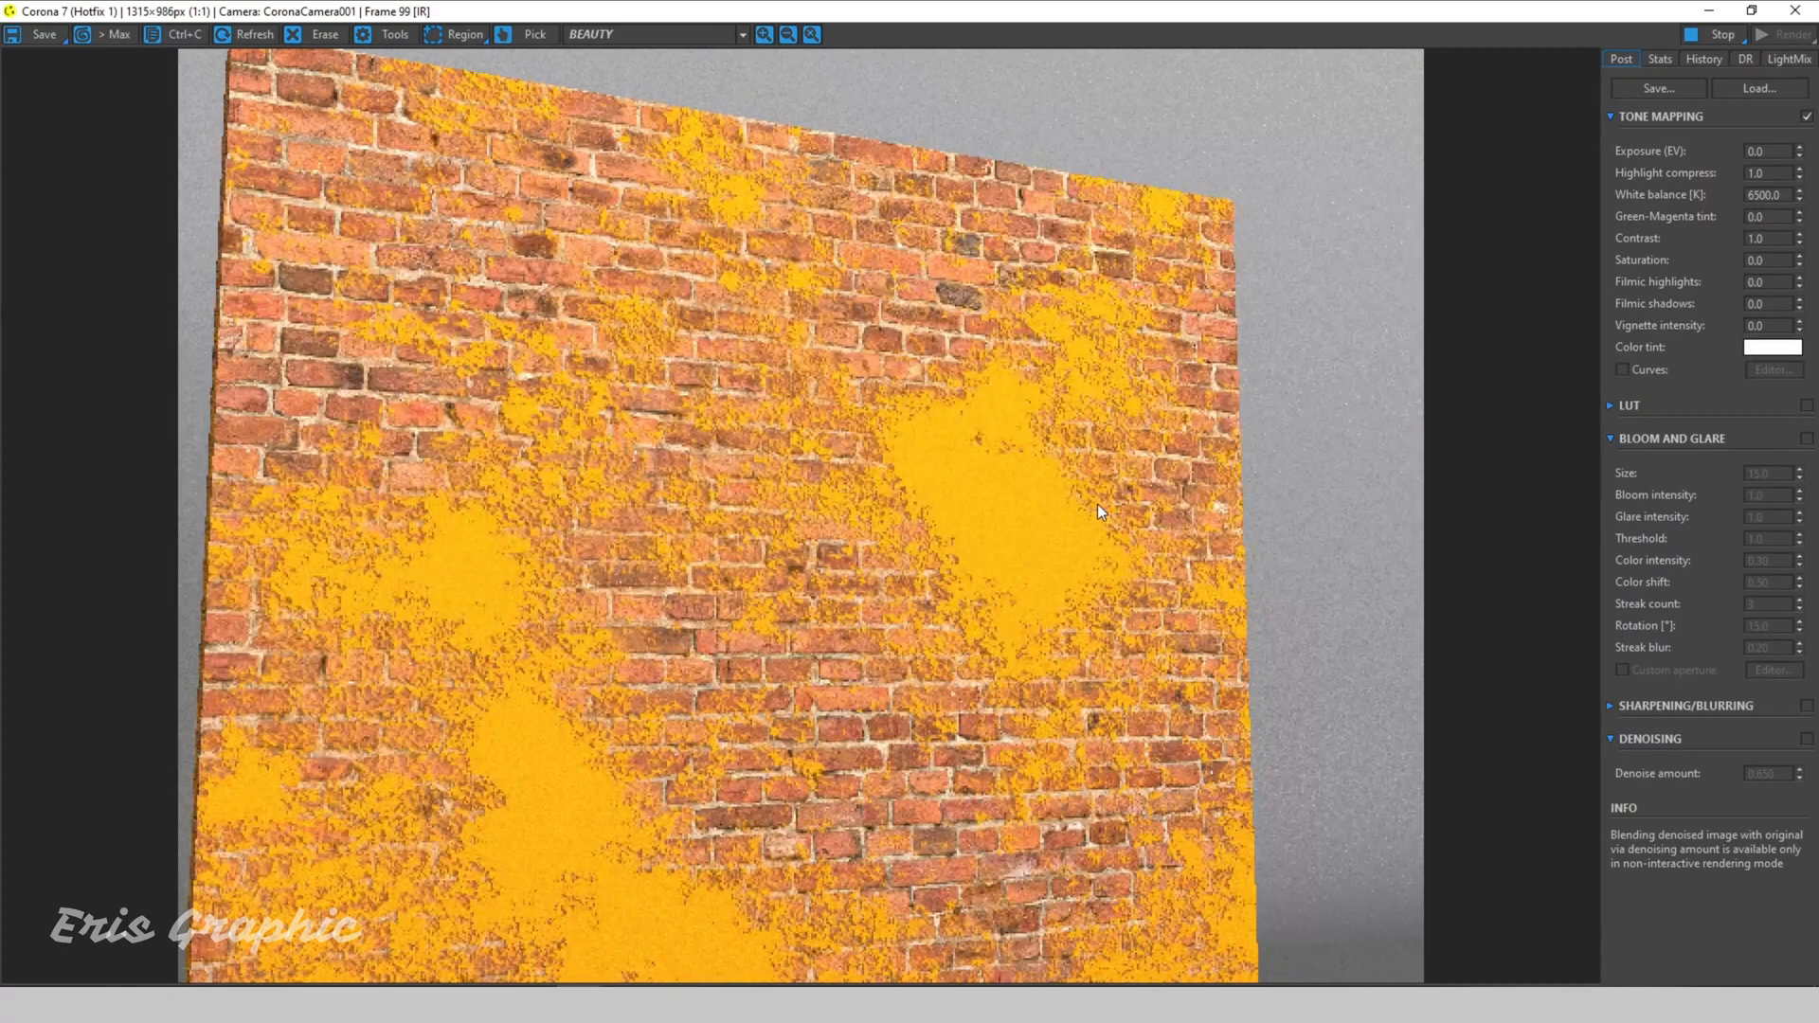
Step: Restore the frame buffer's smaller size and remove the dirt map's connection to the Bump input of orange Material #27
left_click(1752, 11)
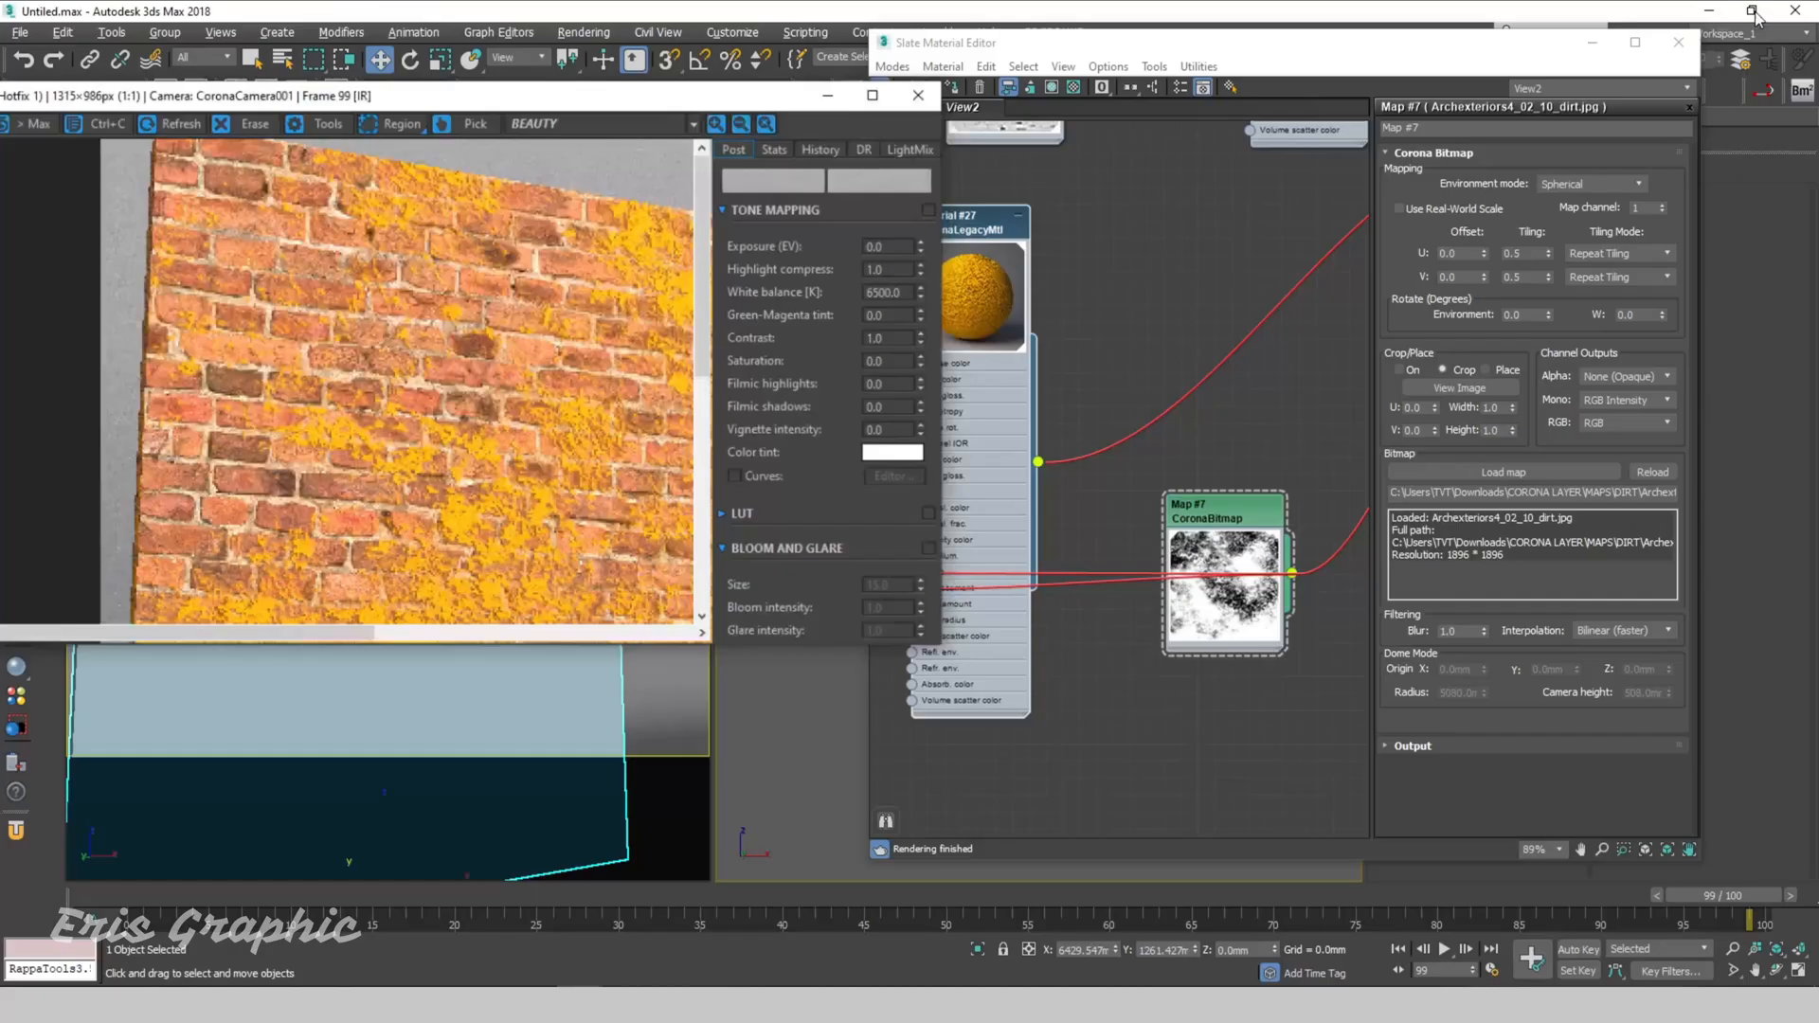
middle_click_drag(1060, 587, 1179, 569)
left_click(1184, 555)
key("Delete")
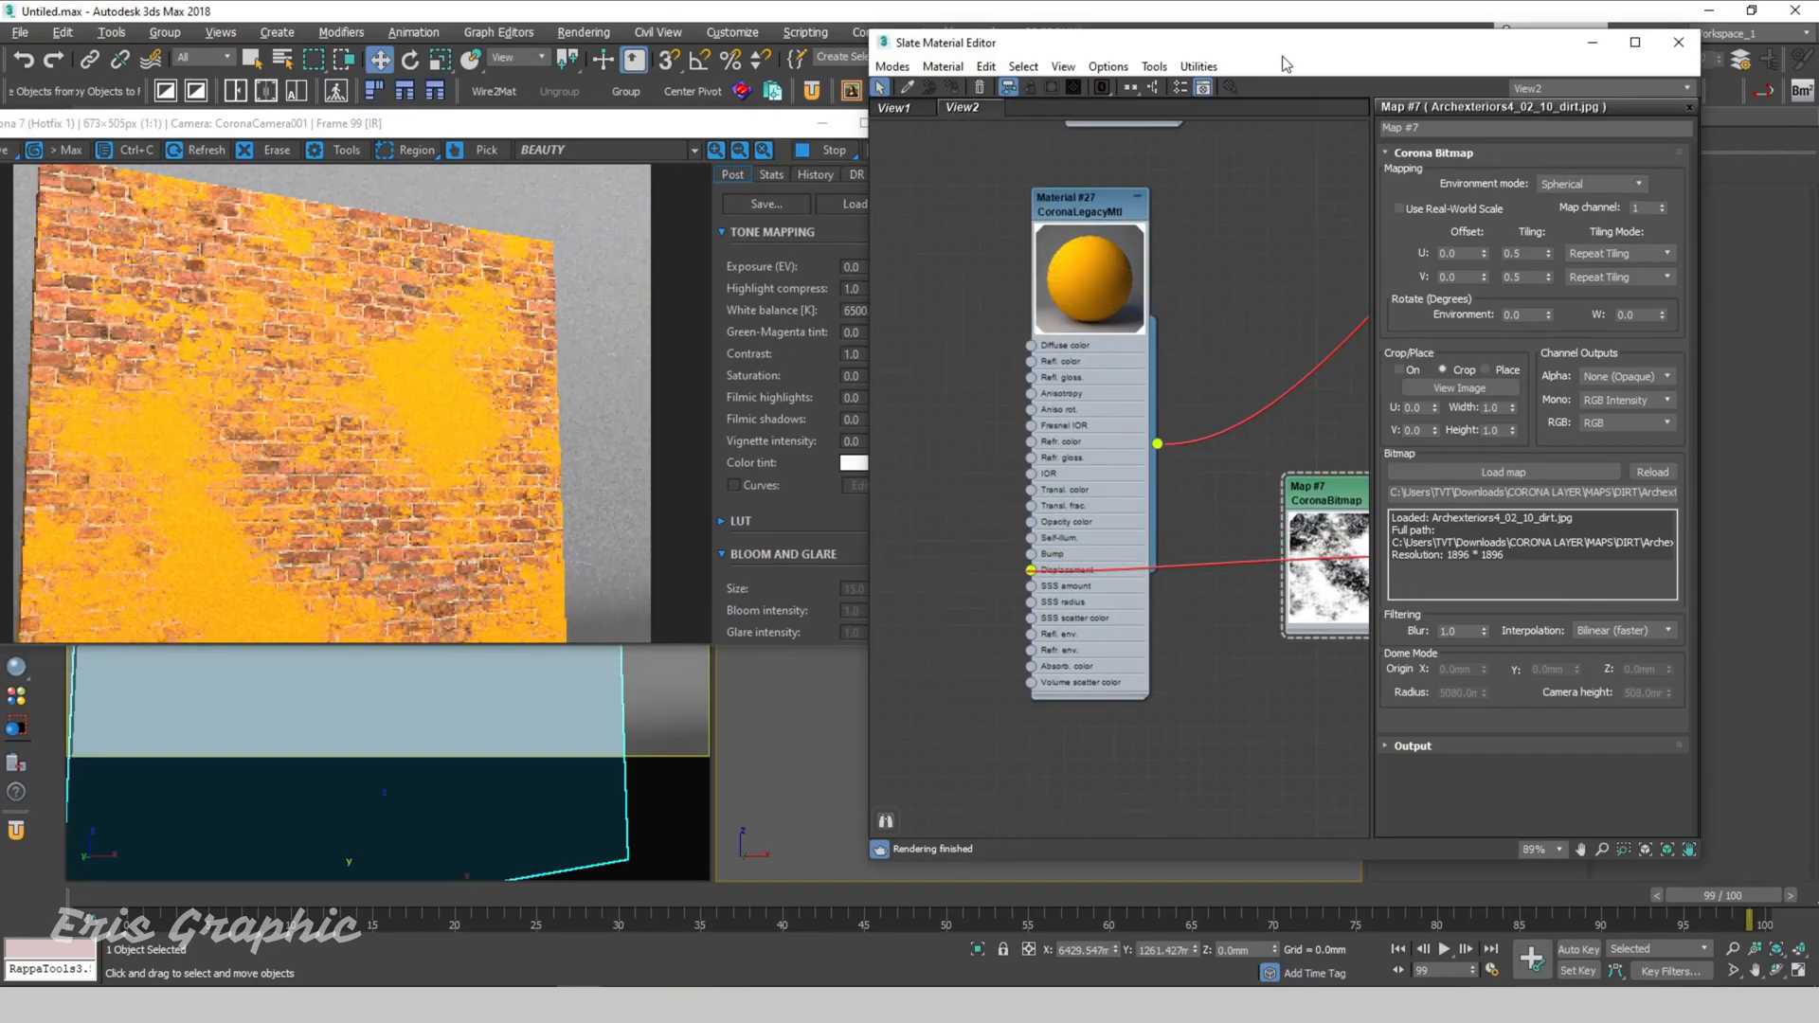
Step: Assign dirt Map #7 as an instance to the custom displacement map of the wall's CoronaDisplacementMod
left_click_drag(1281, 57, 1273, 103)
scroll(1162, 381, "down", 3)
middle_click_drag(1219, 330, 927, 372)
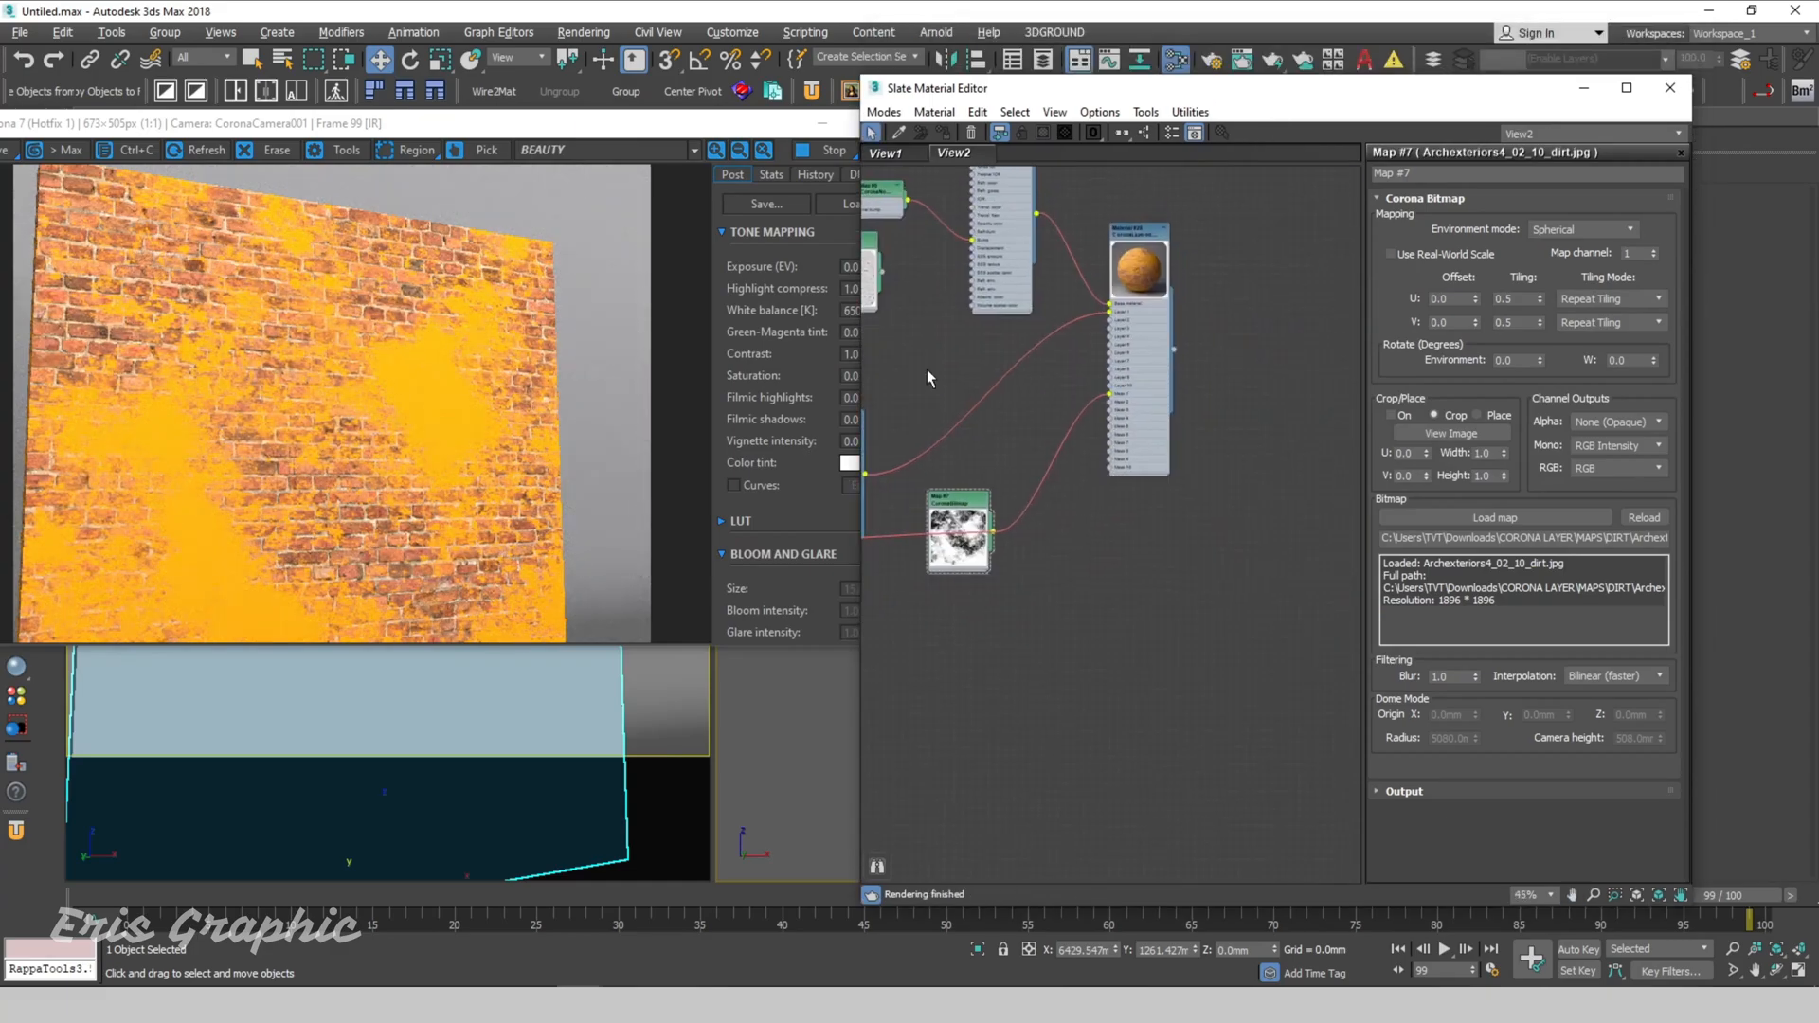
left_click_drag(1412, 95, 1190, 93)
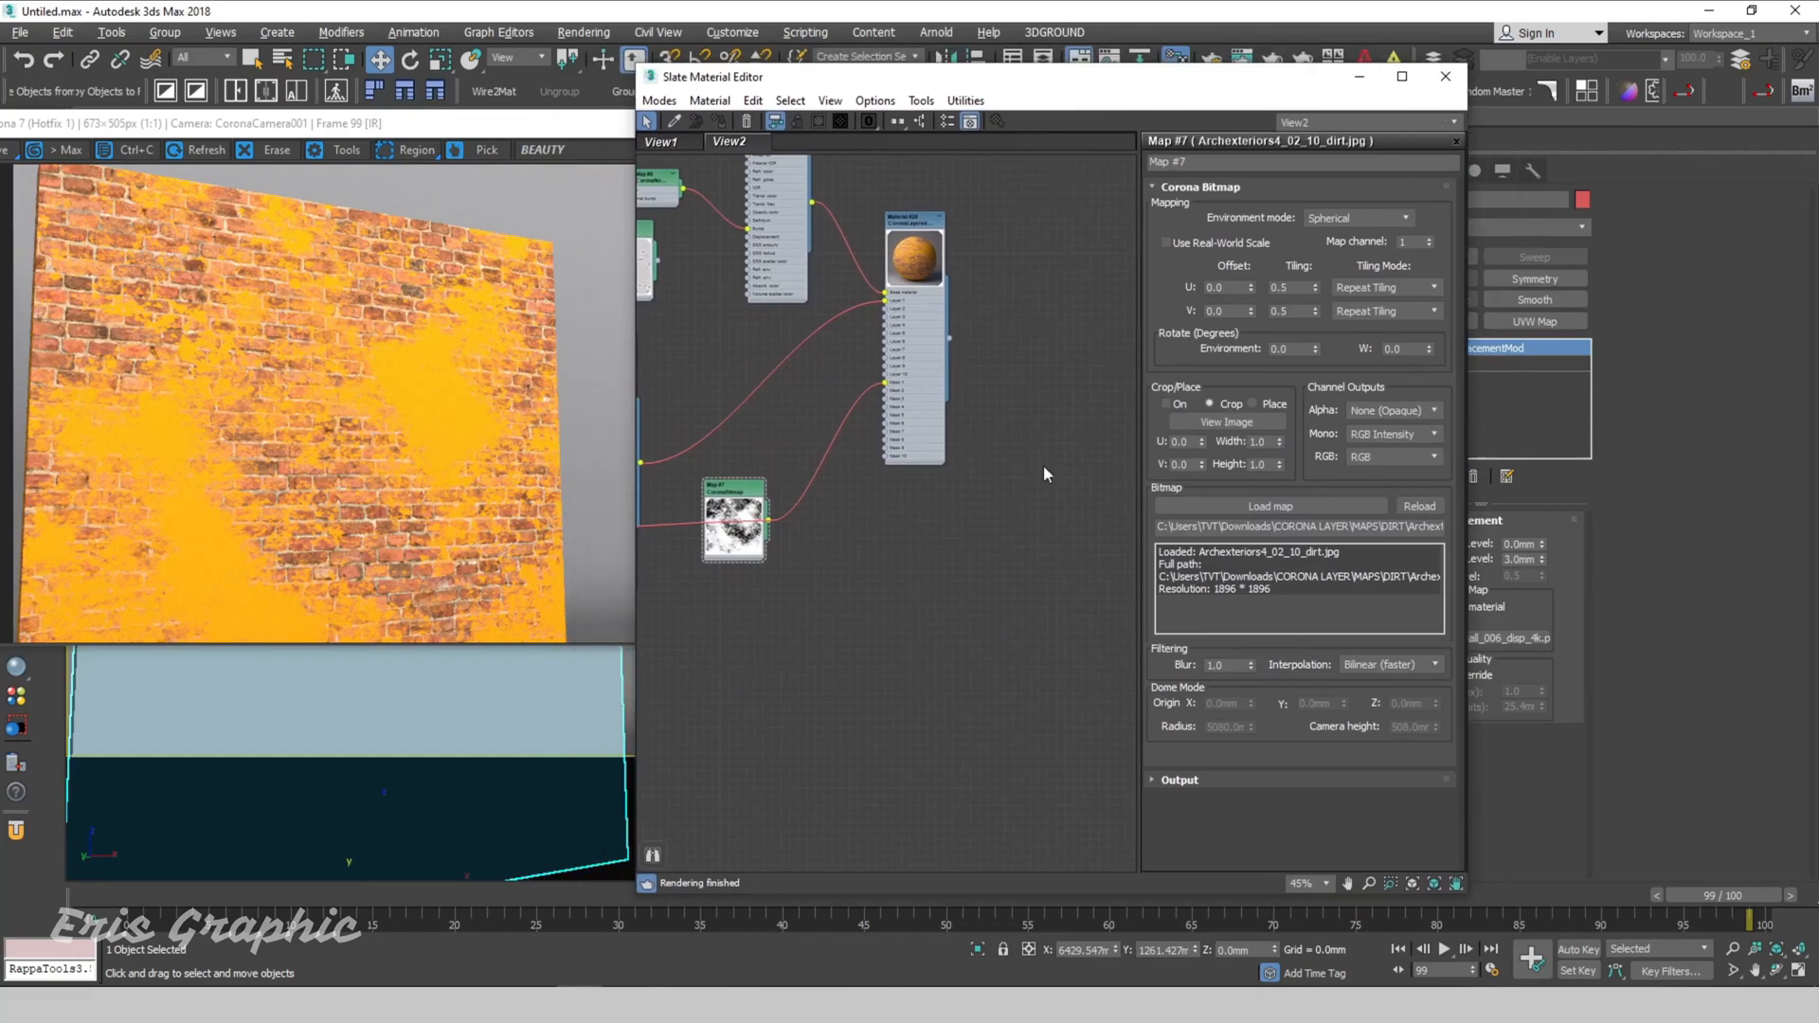
left_click_drag(768, 520, 1510, 639)
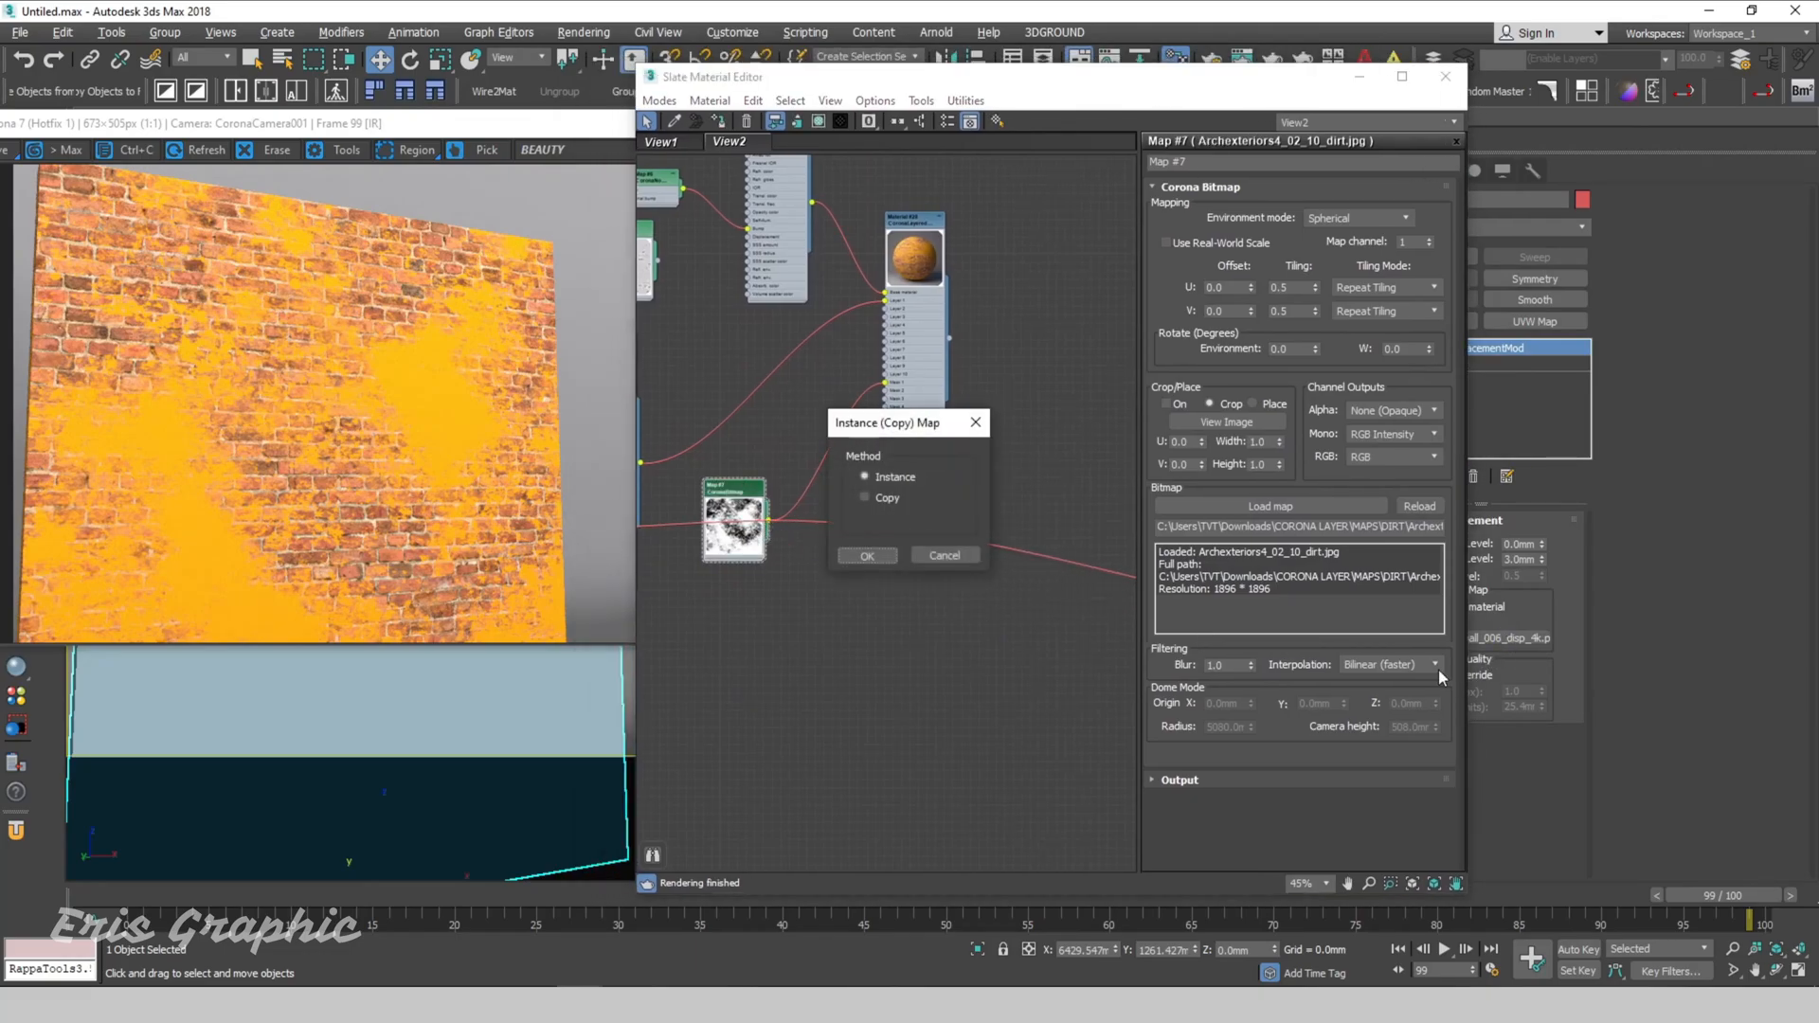
left_click(883, 555)
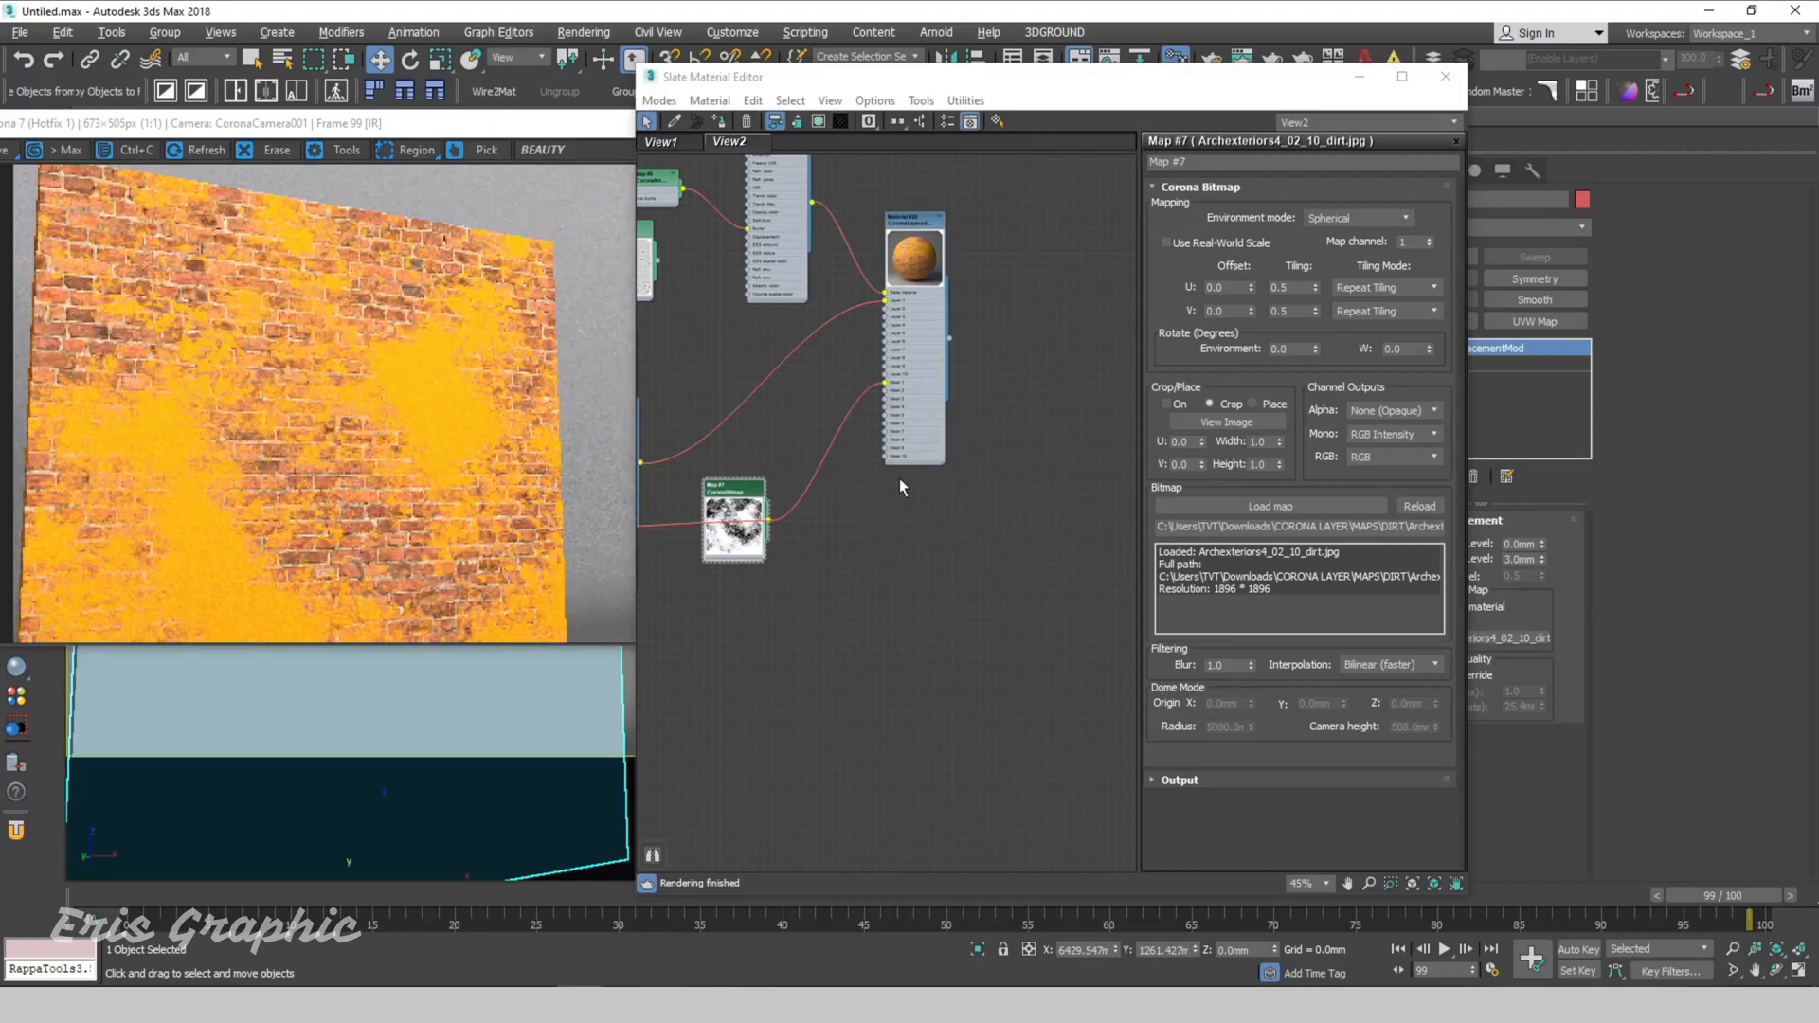
left_click_drag(1328, 85, 1350, 234)
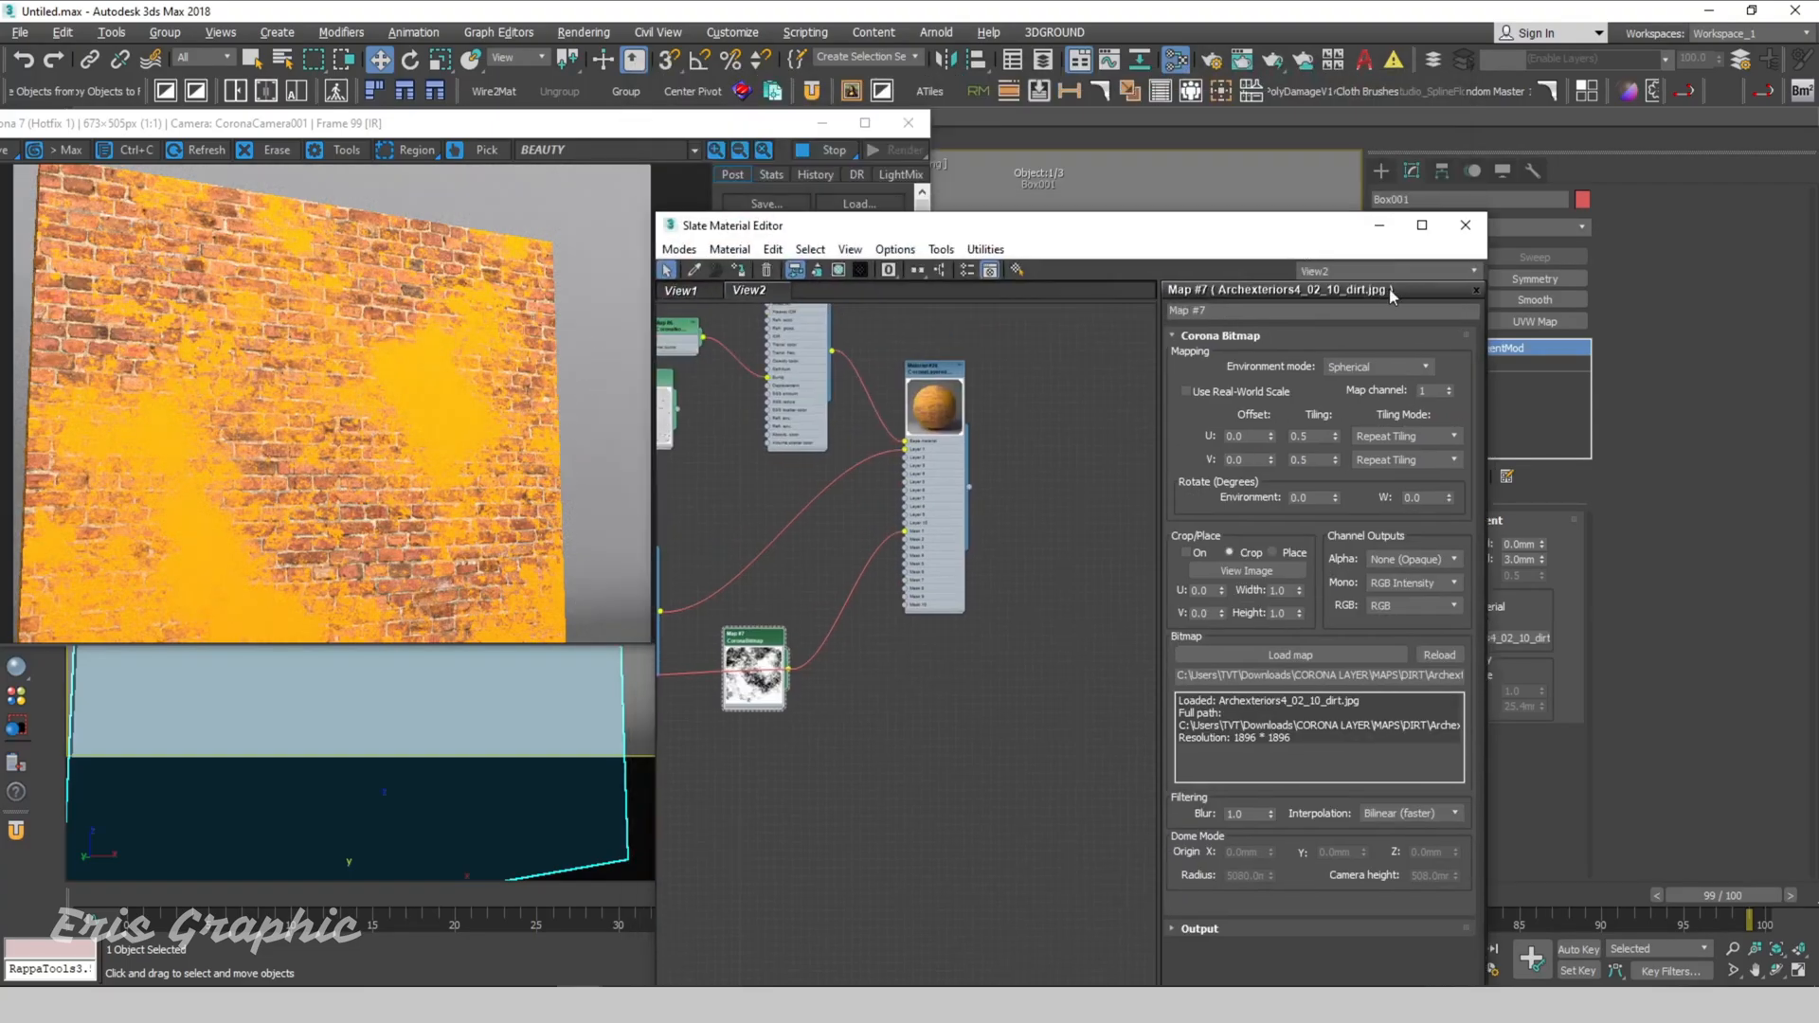
left_click_drag(980, 229, 1077, 167)
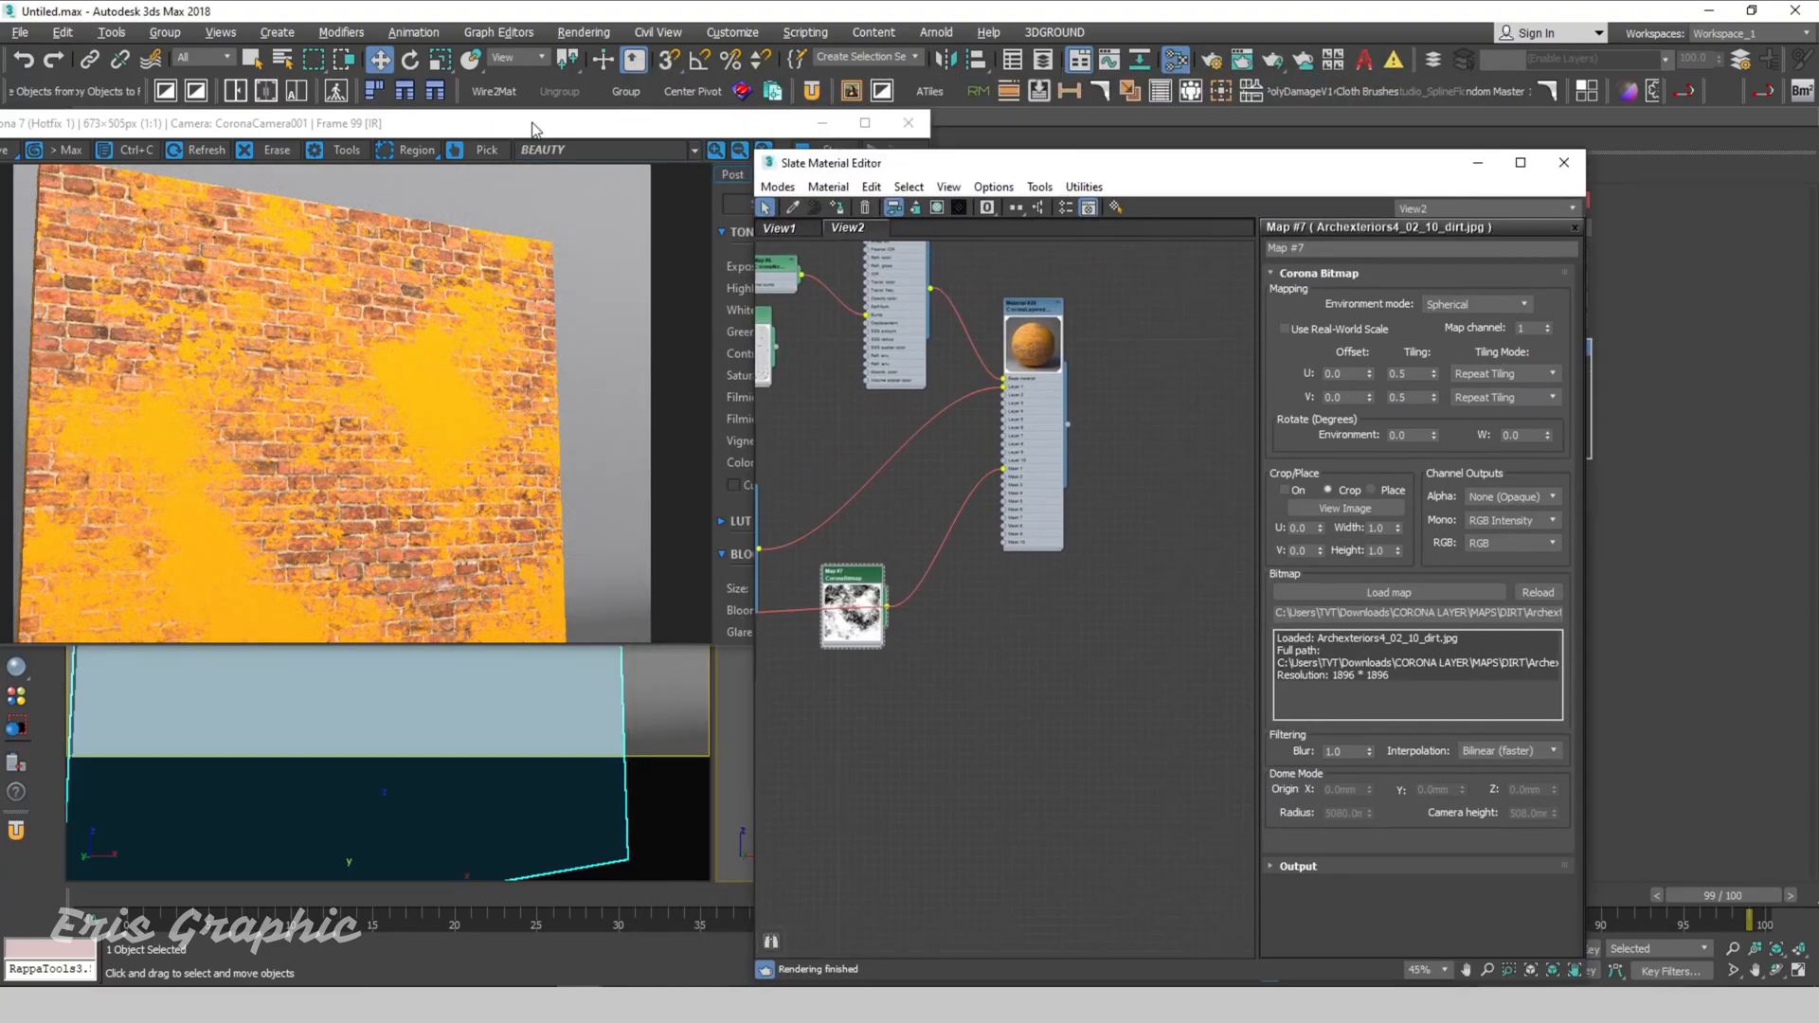
scroll(423, 405, "up", 1)
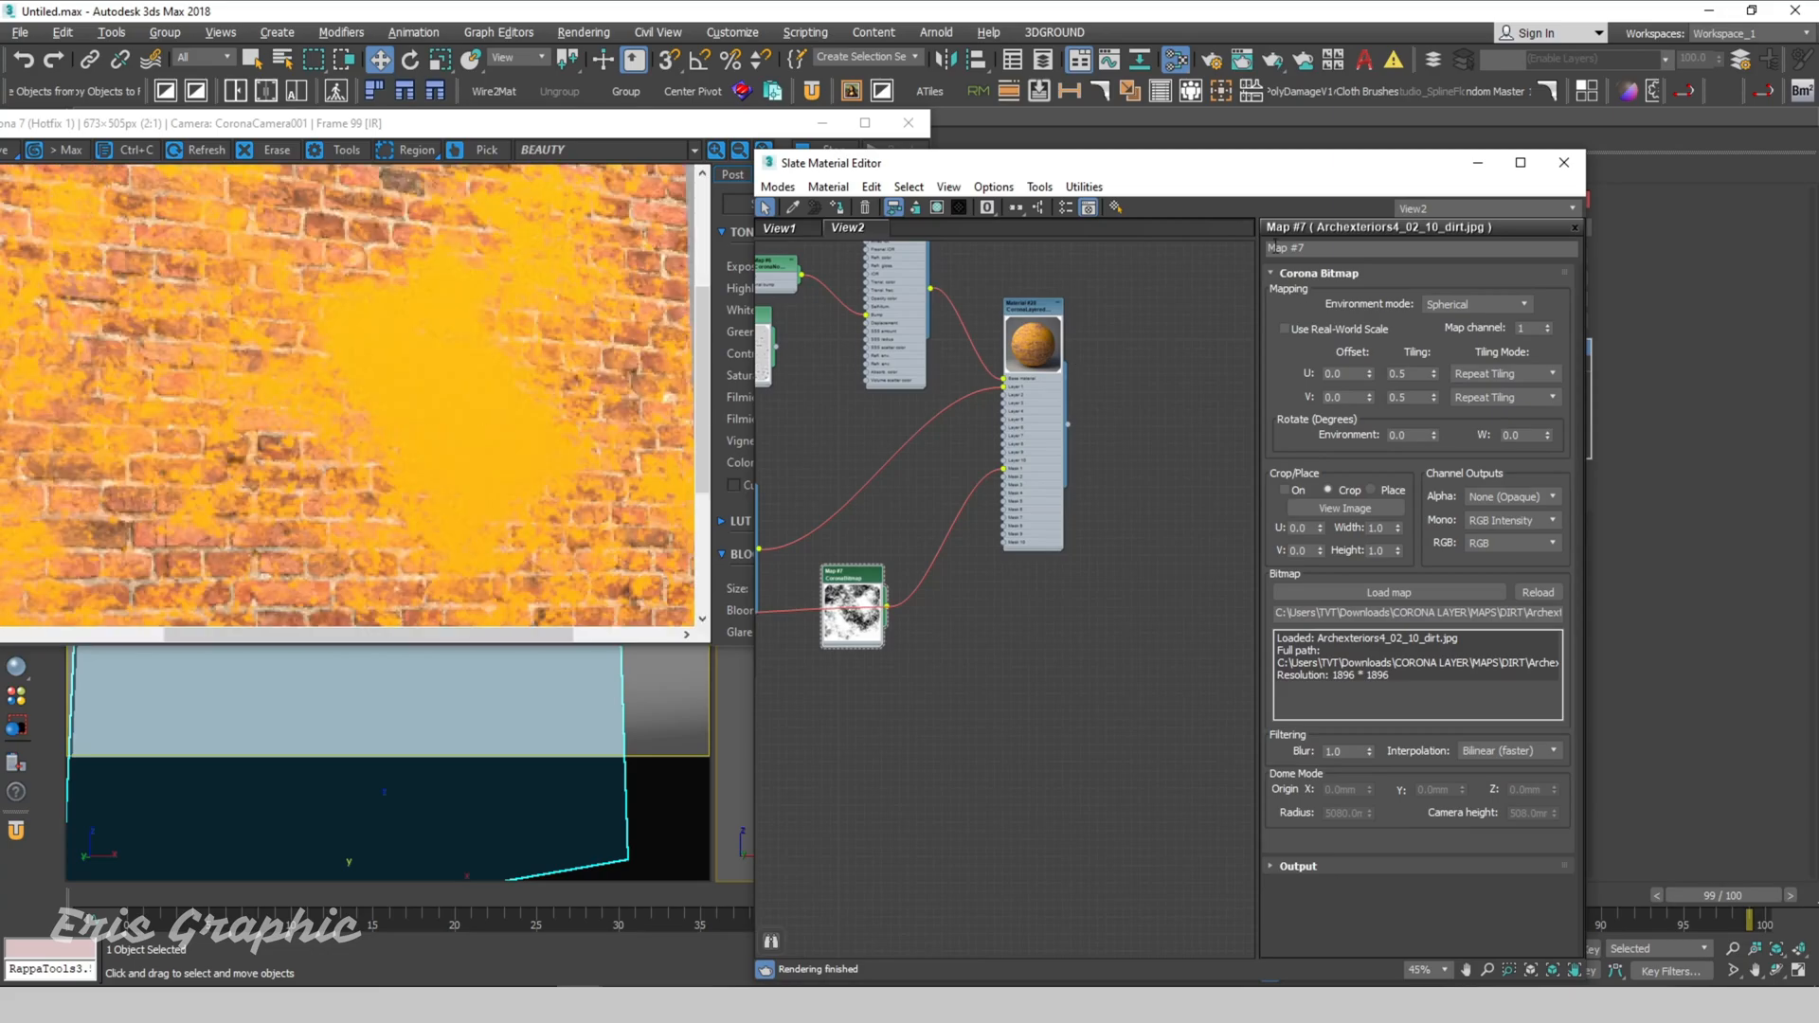
Step: Set the Corona displacement's Max Level to 10 mm and check the wall in the maximized frame buffer
left_click_drag(1077, 162, 875, 46)
left_click(1523, 560)
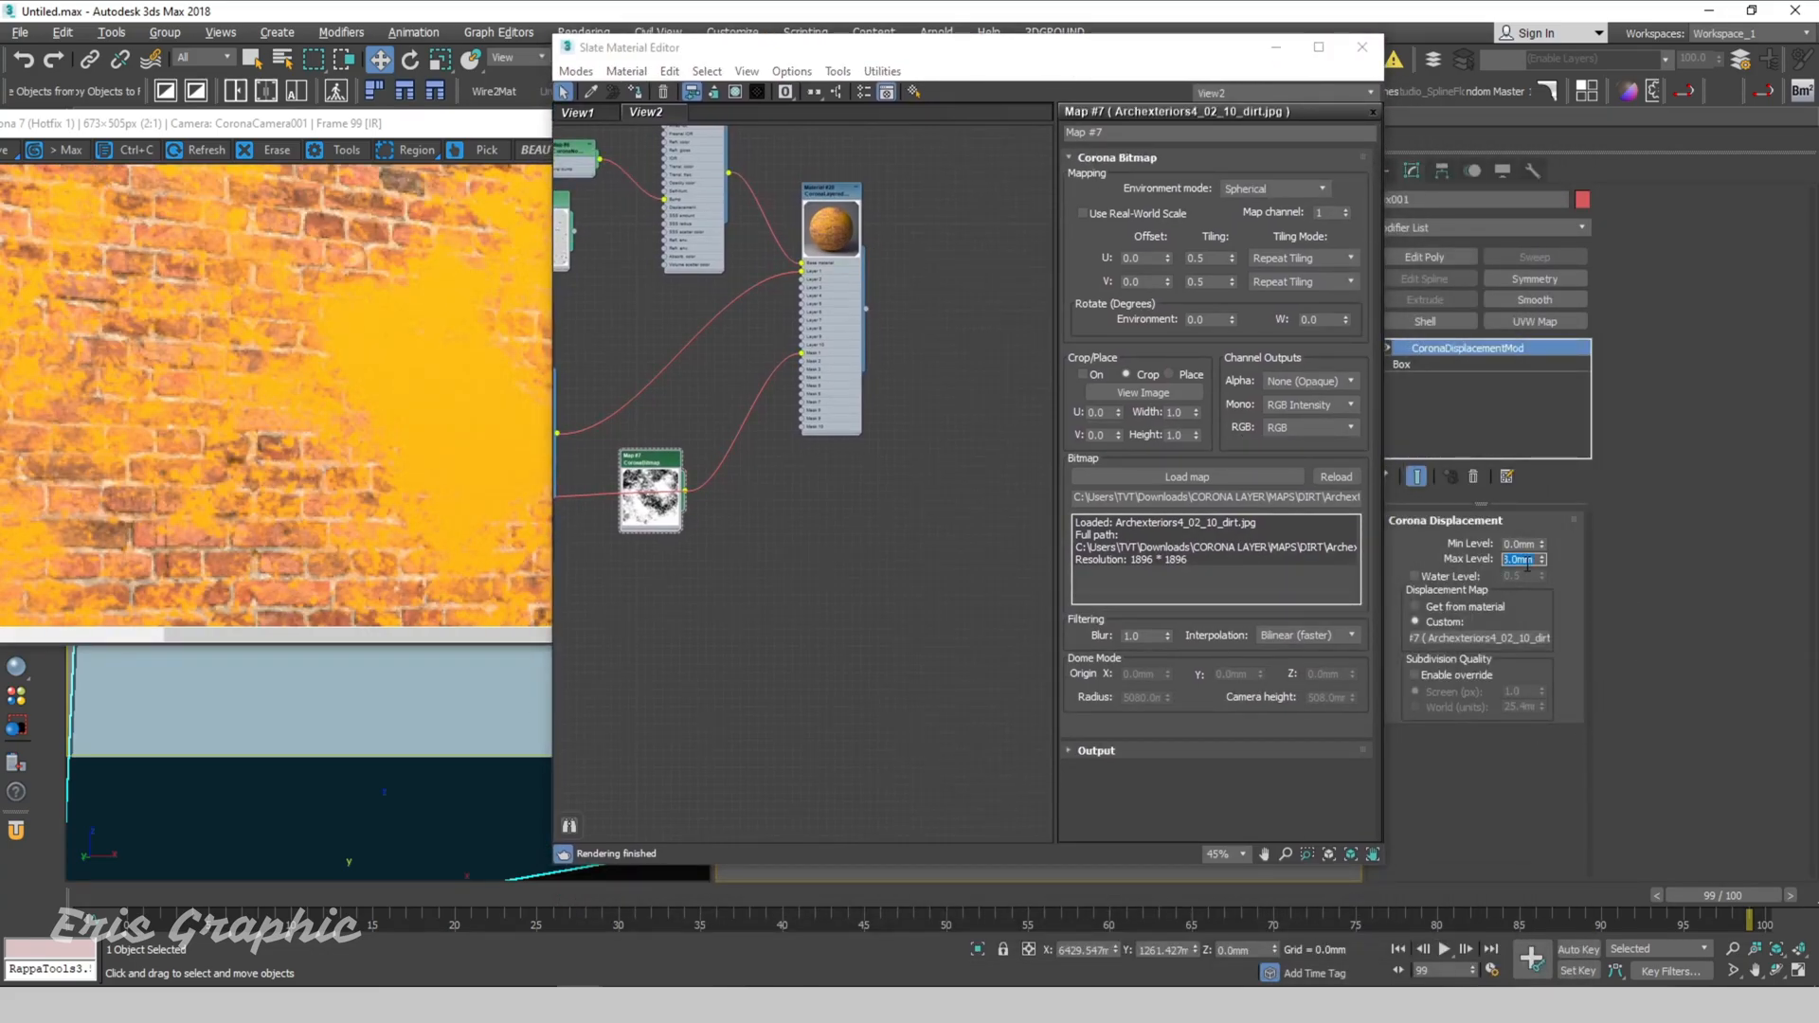
type("10")
key("Return")
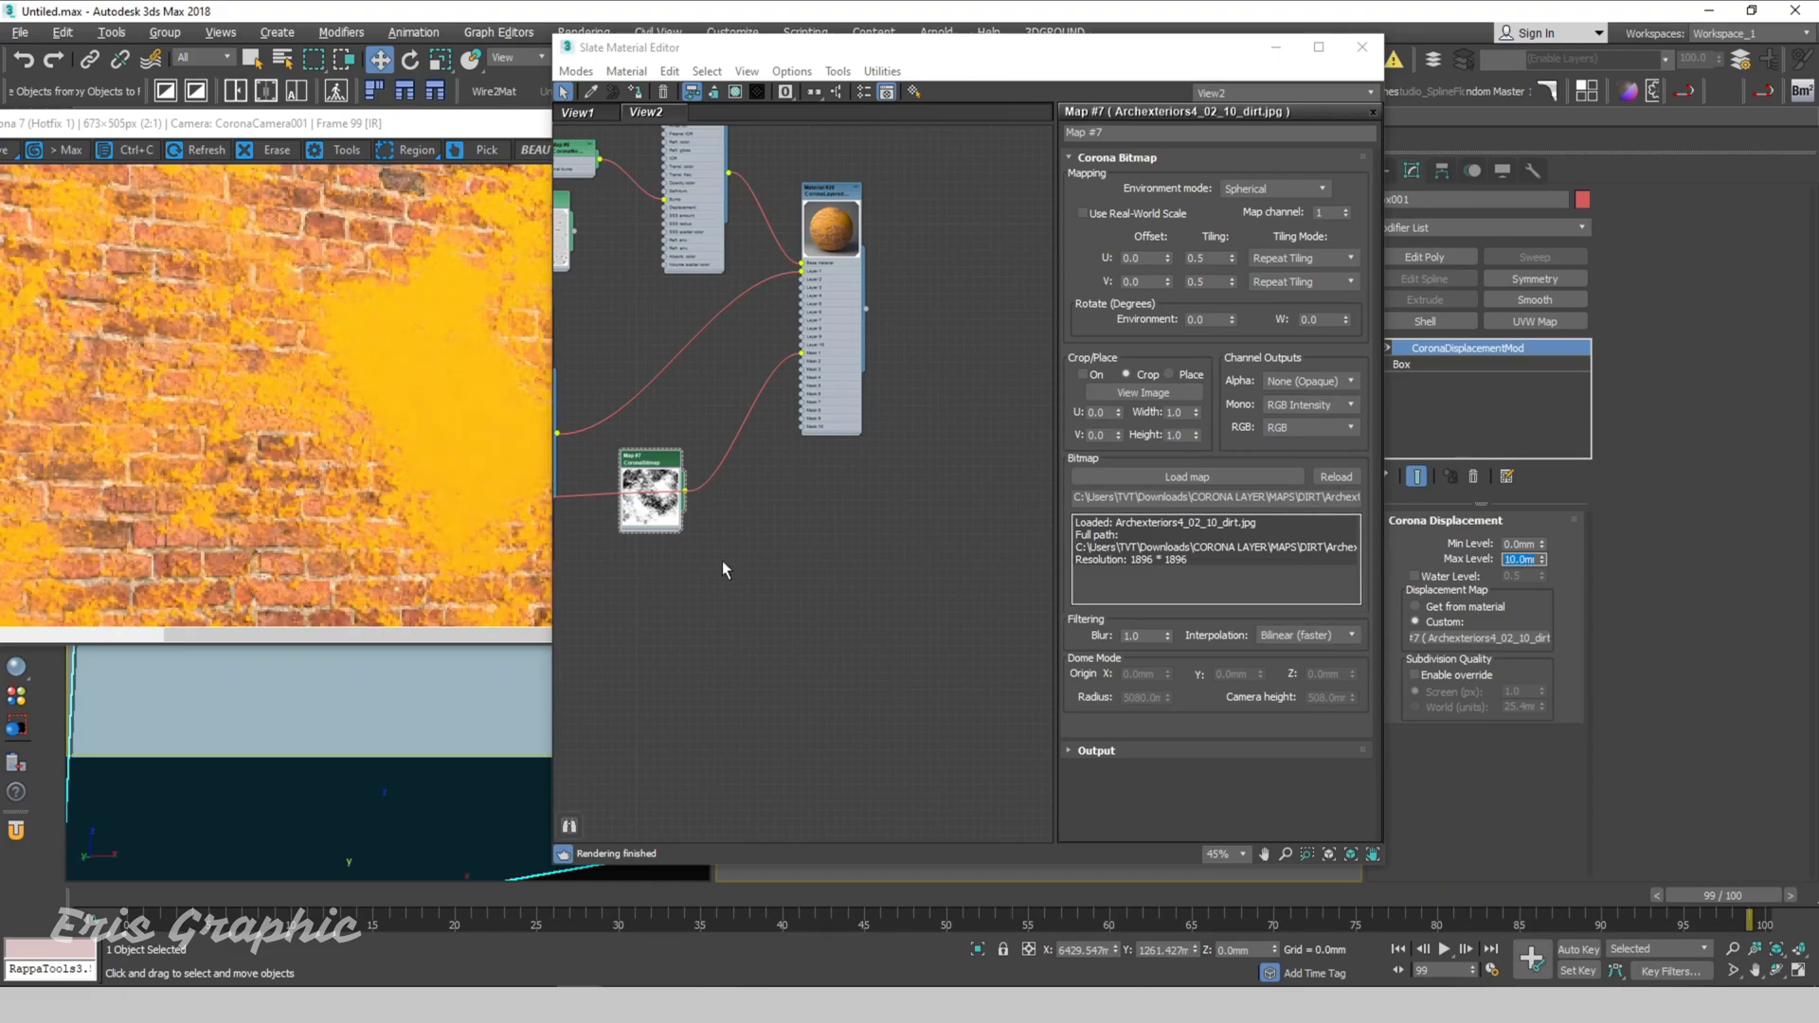
left_click(390, 498)
left_click(870, 130)
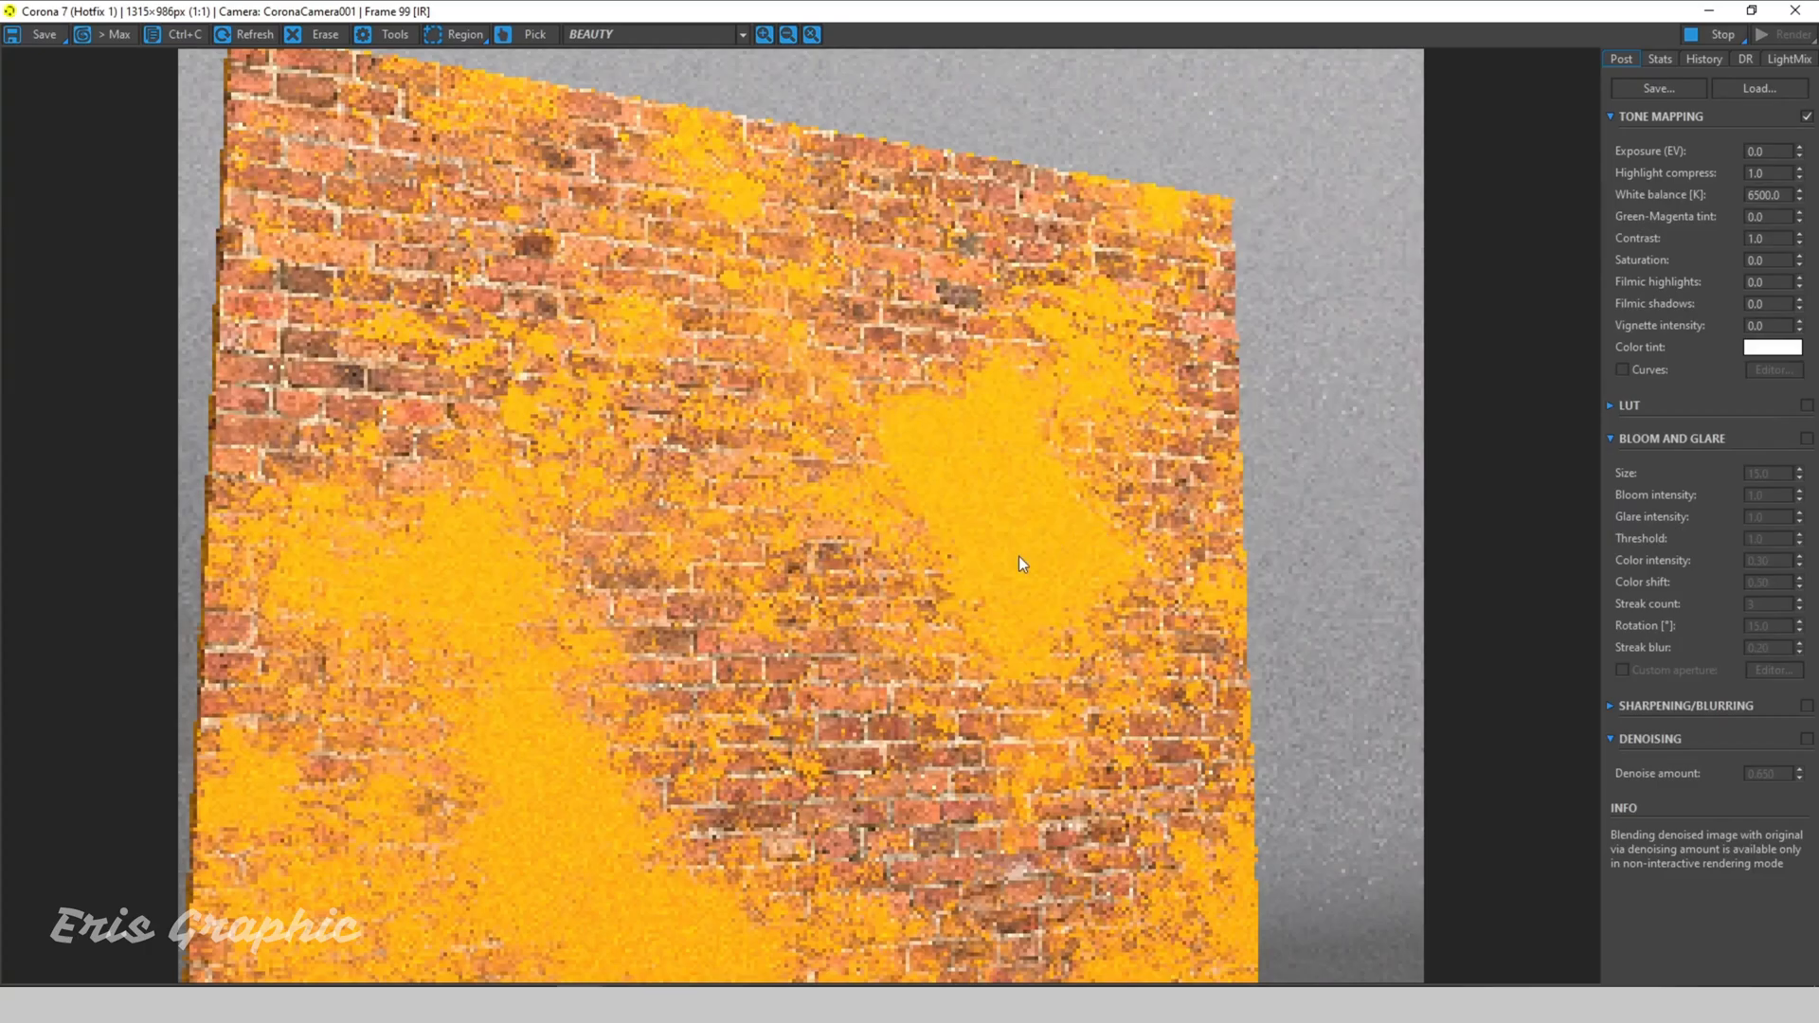
left_click_drag(1450, 15, 564, 104)
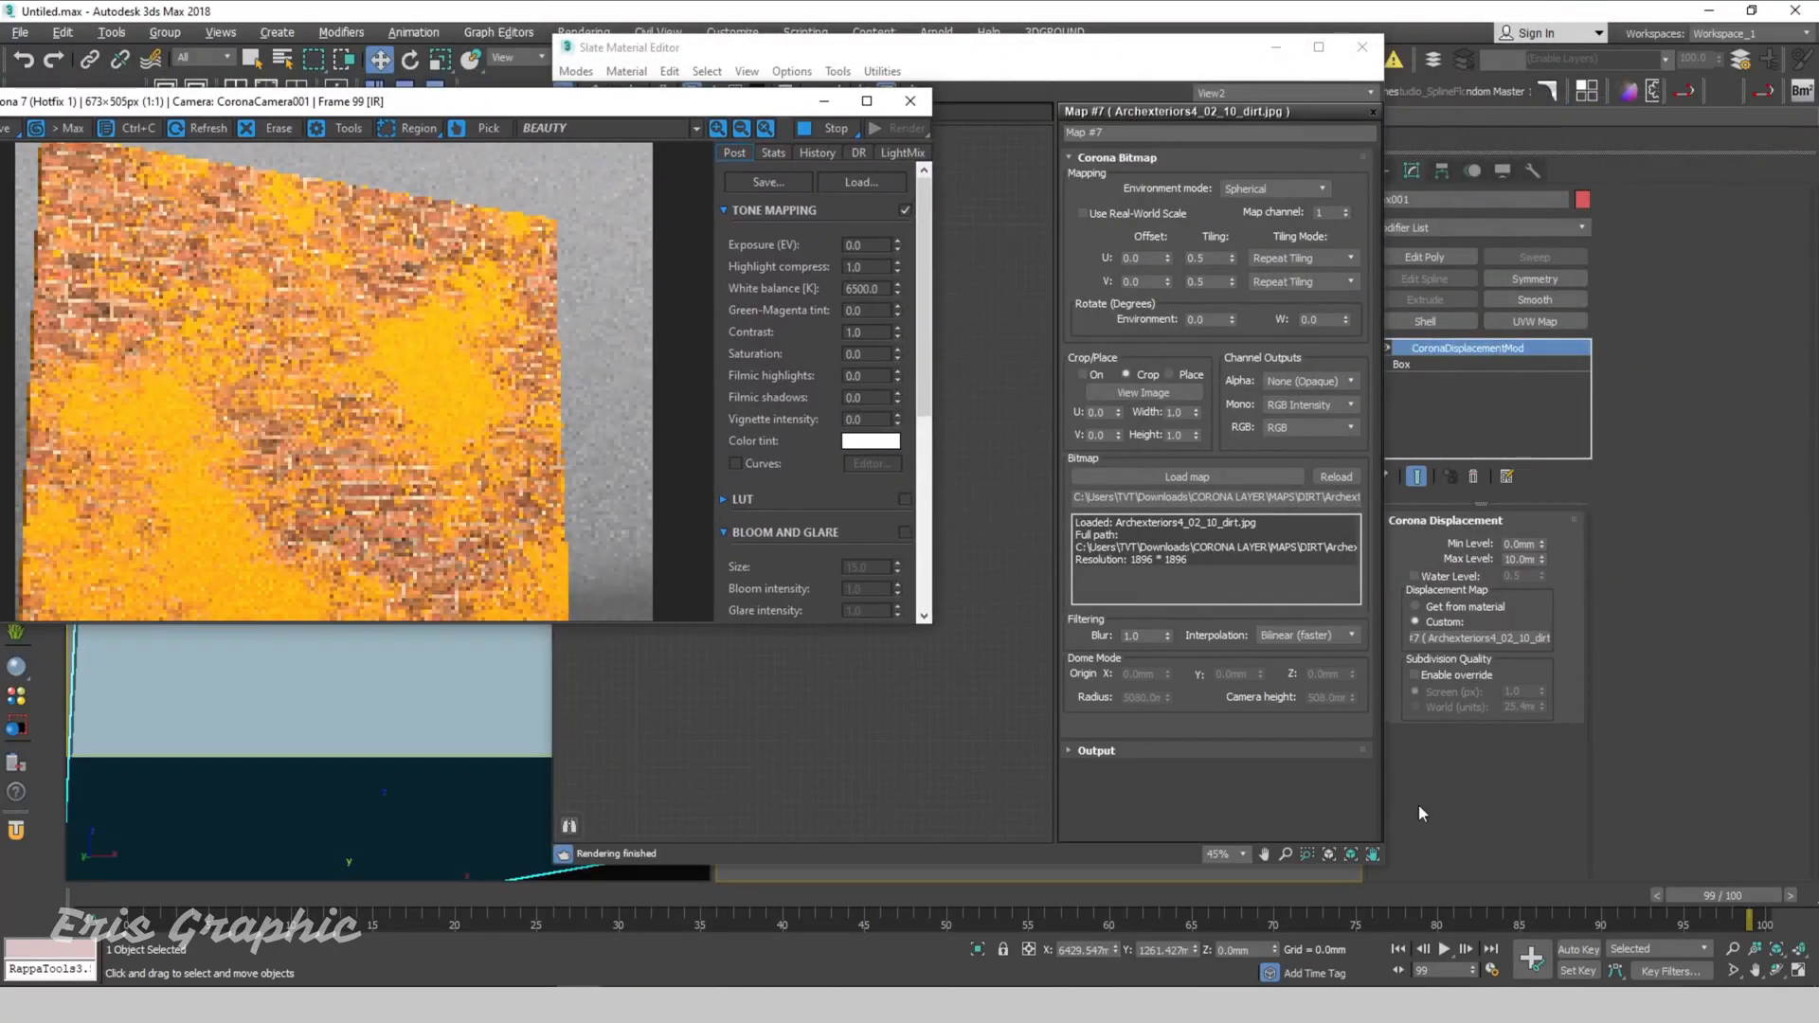
Step: Set the Corona displacement's Max Level to 20 mm and examine the raised paint up close in the render
double_click(1523, 559)
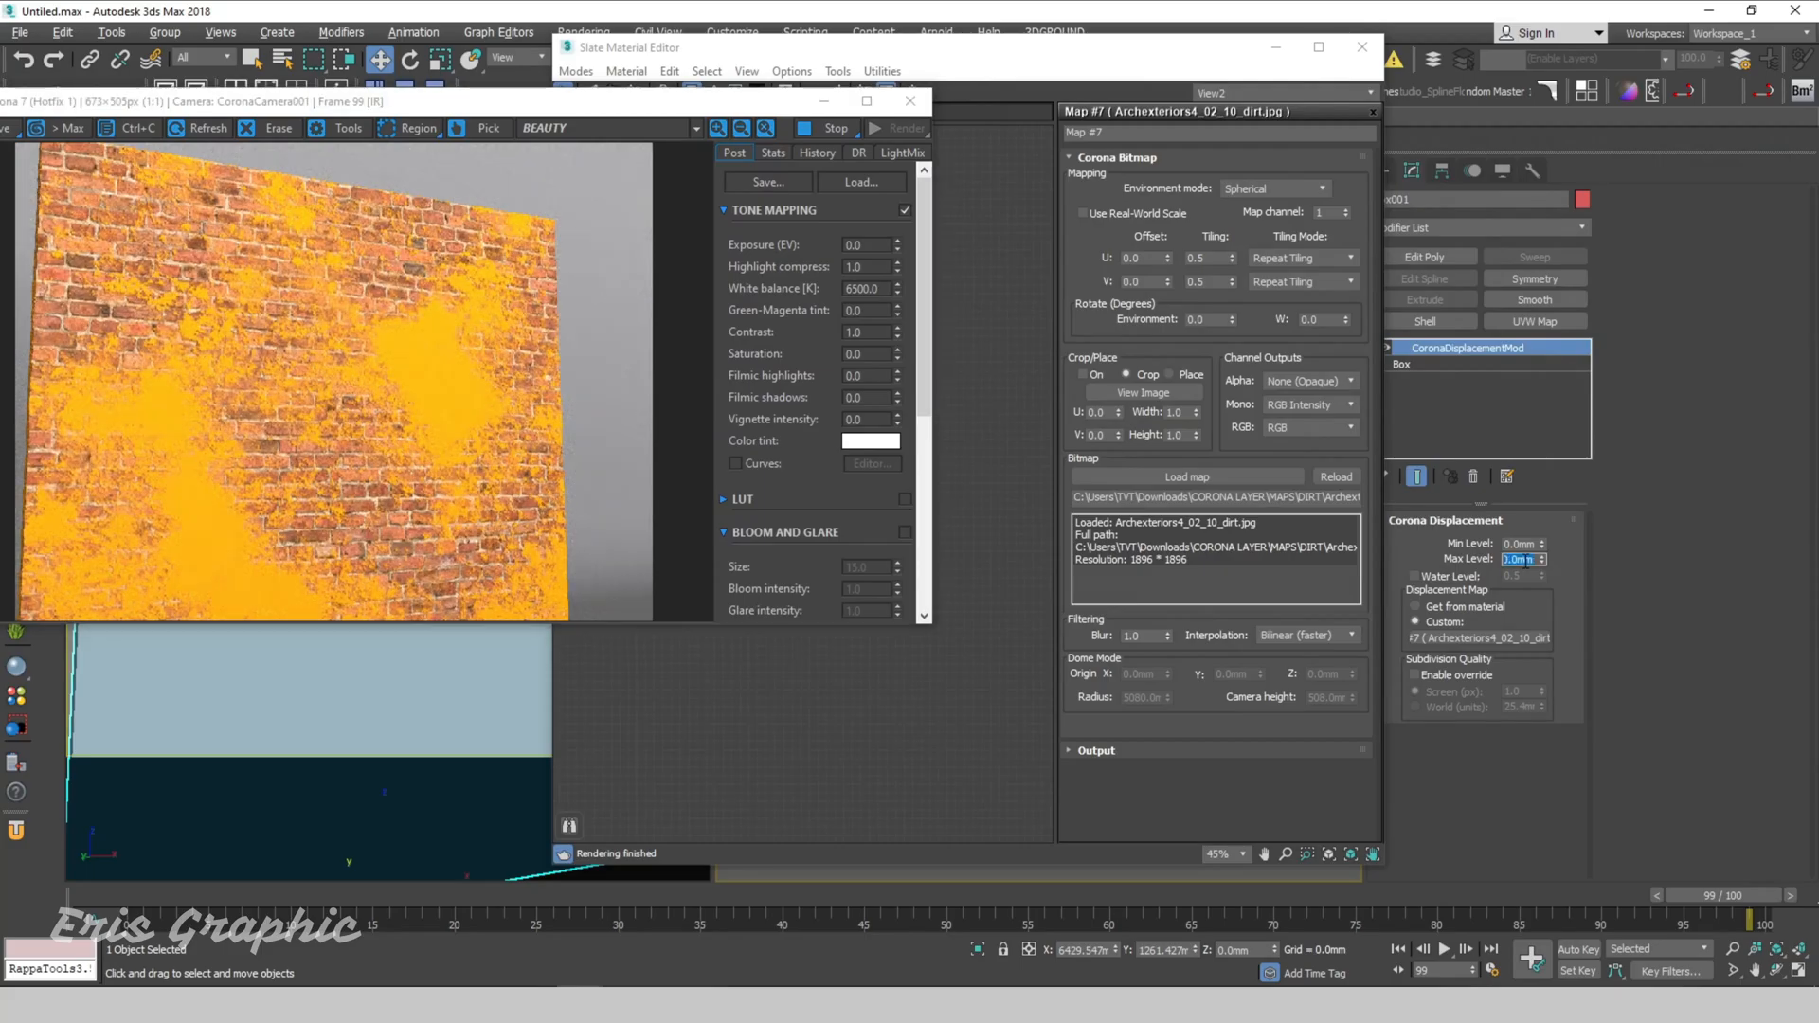
key("Return")
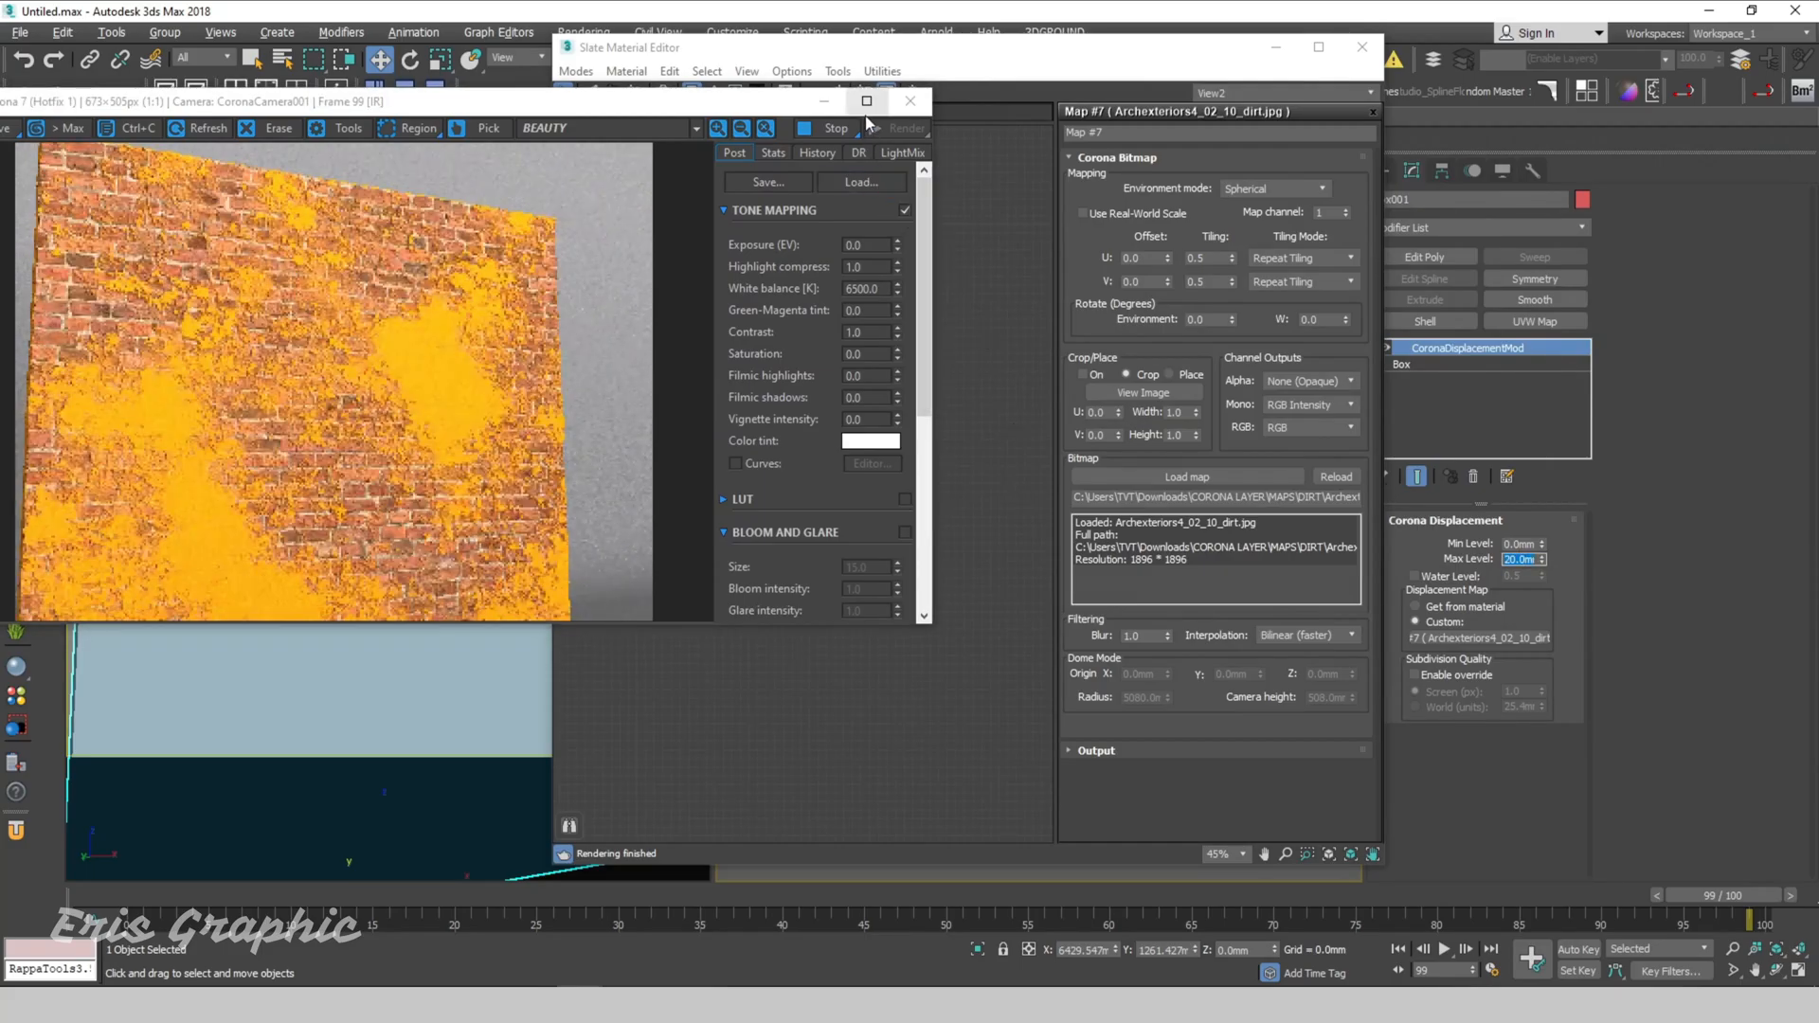
left_click(866, 100)
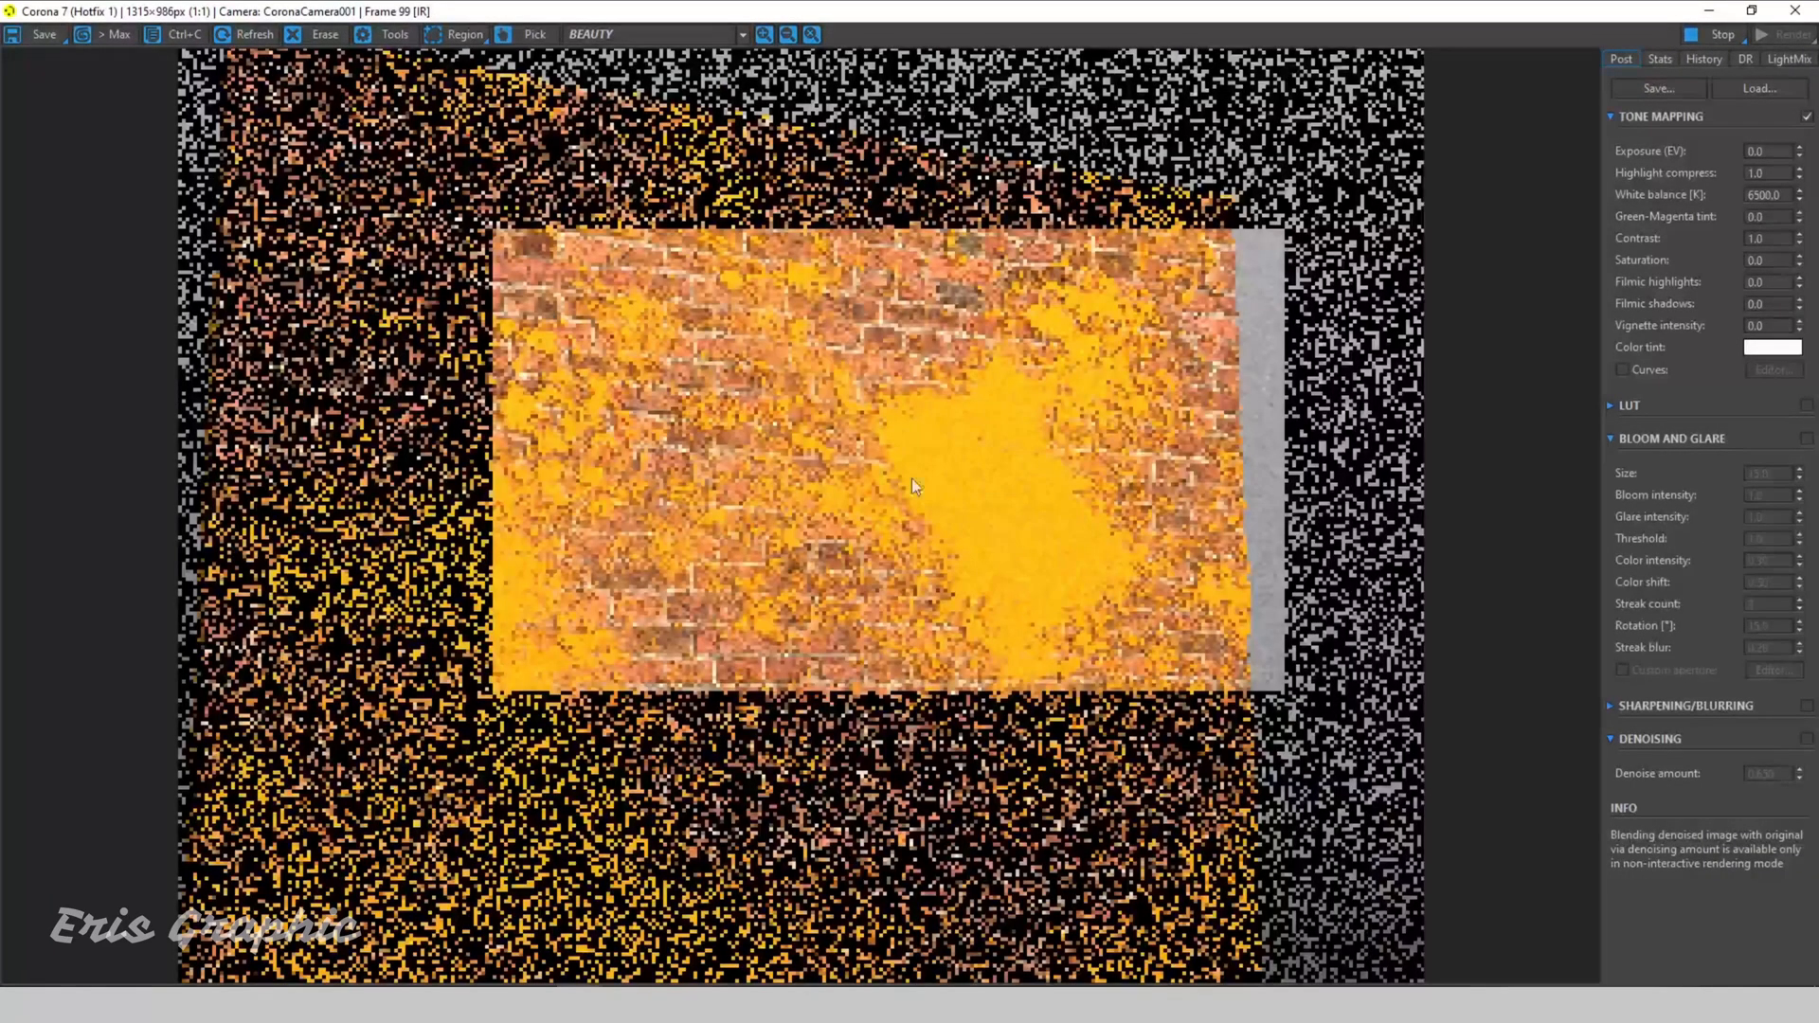
scroll(1073, 392, "up", 1)
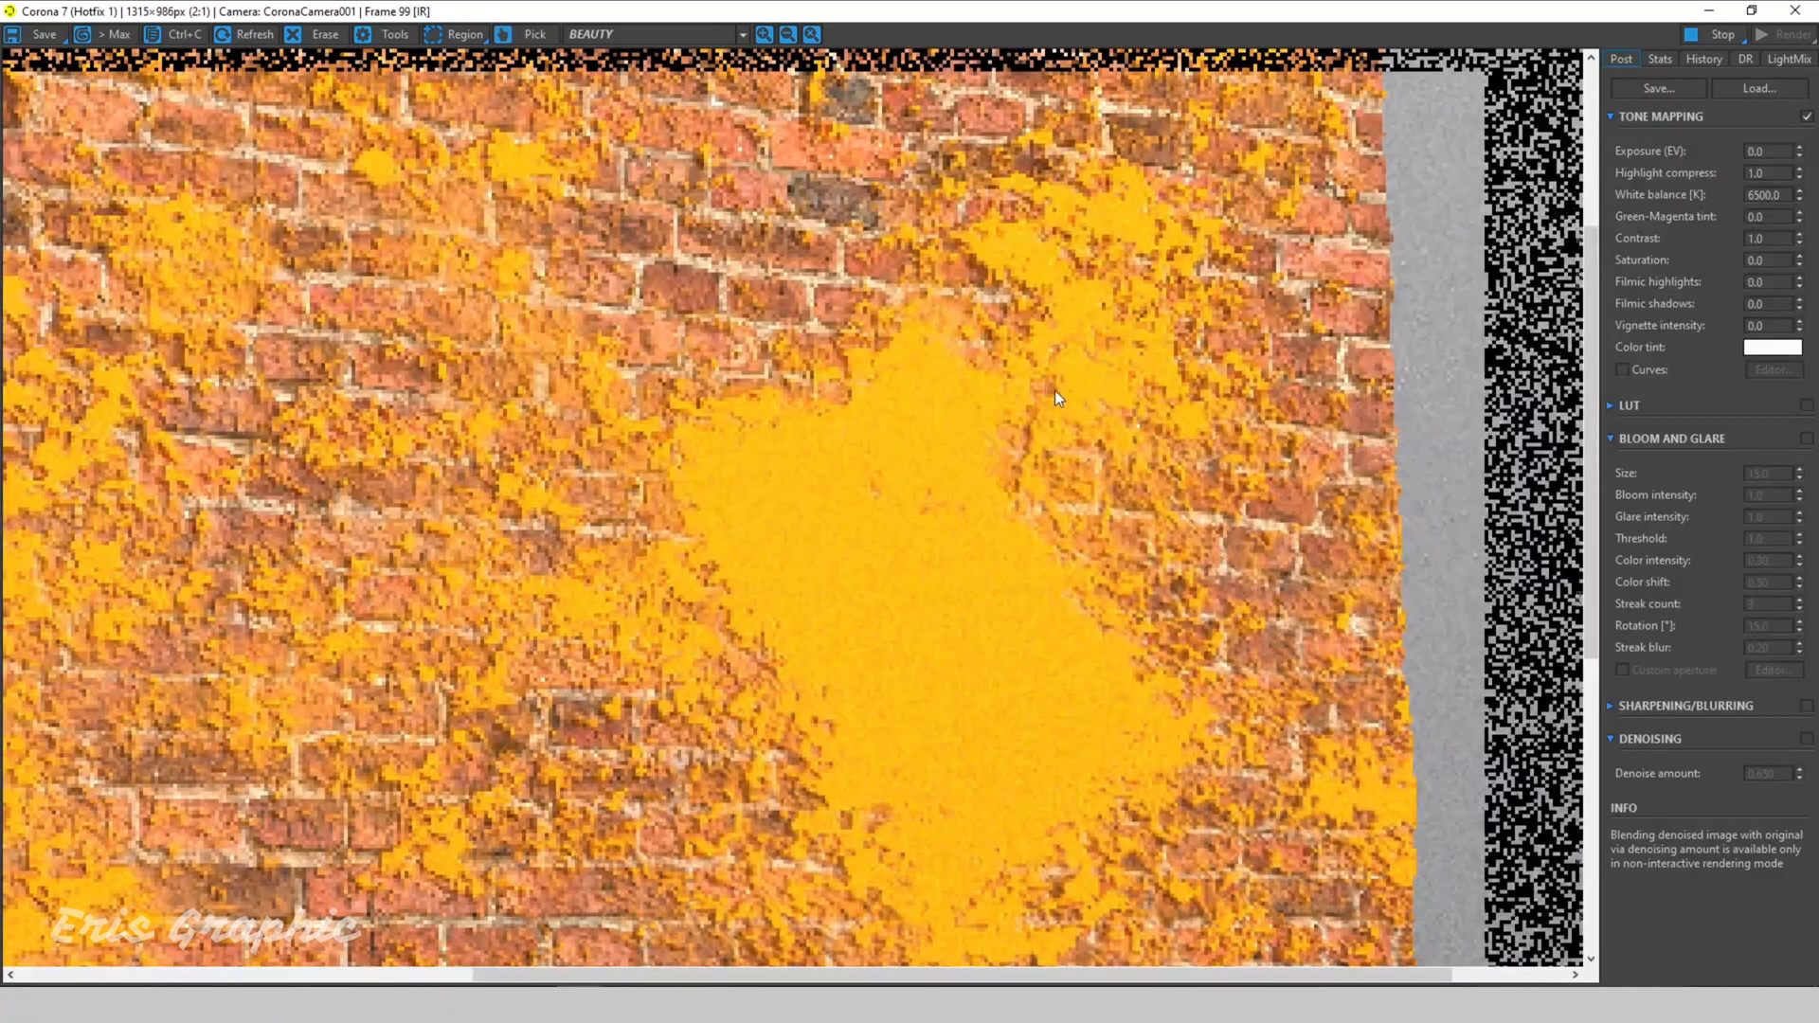
scroll(1054, 391, "down", 1)
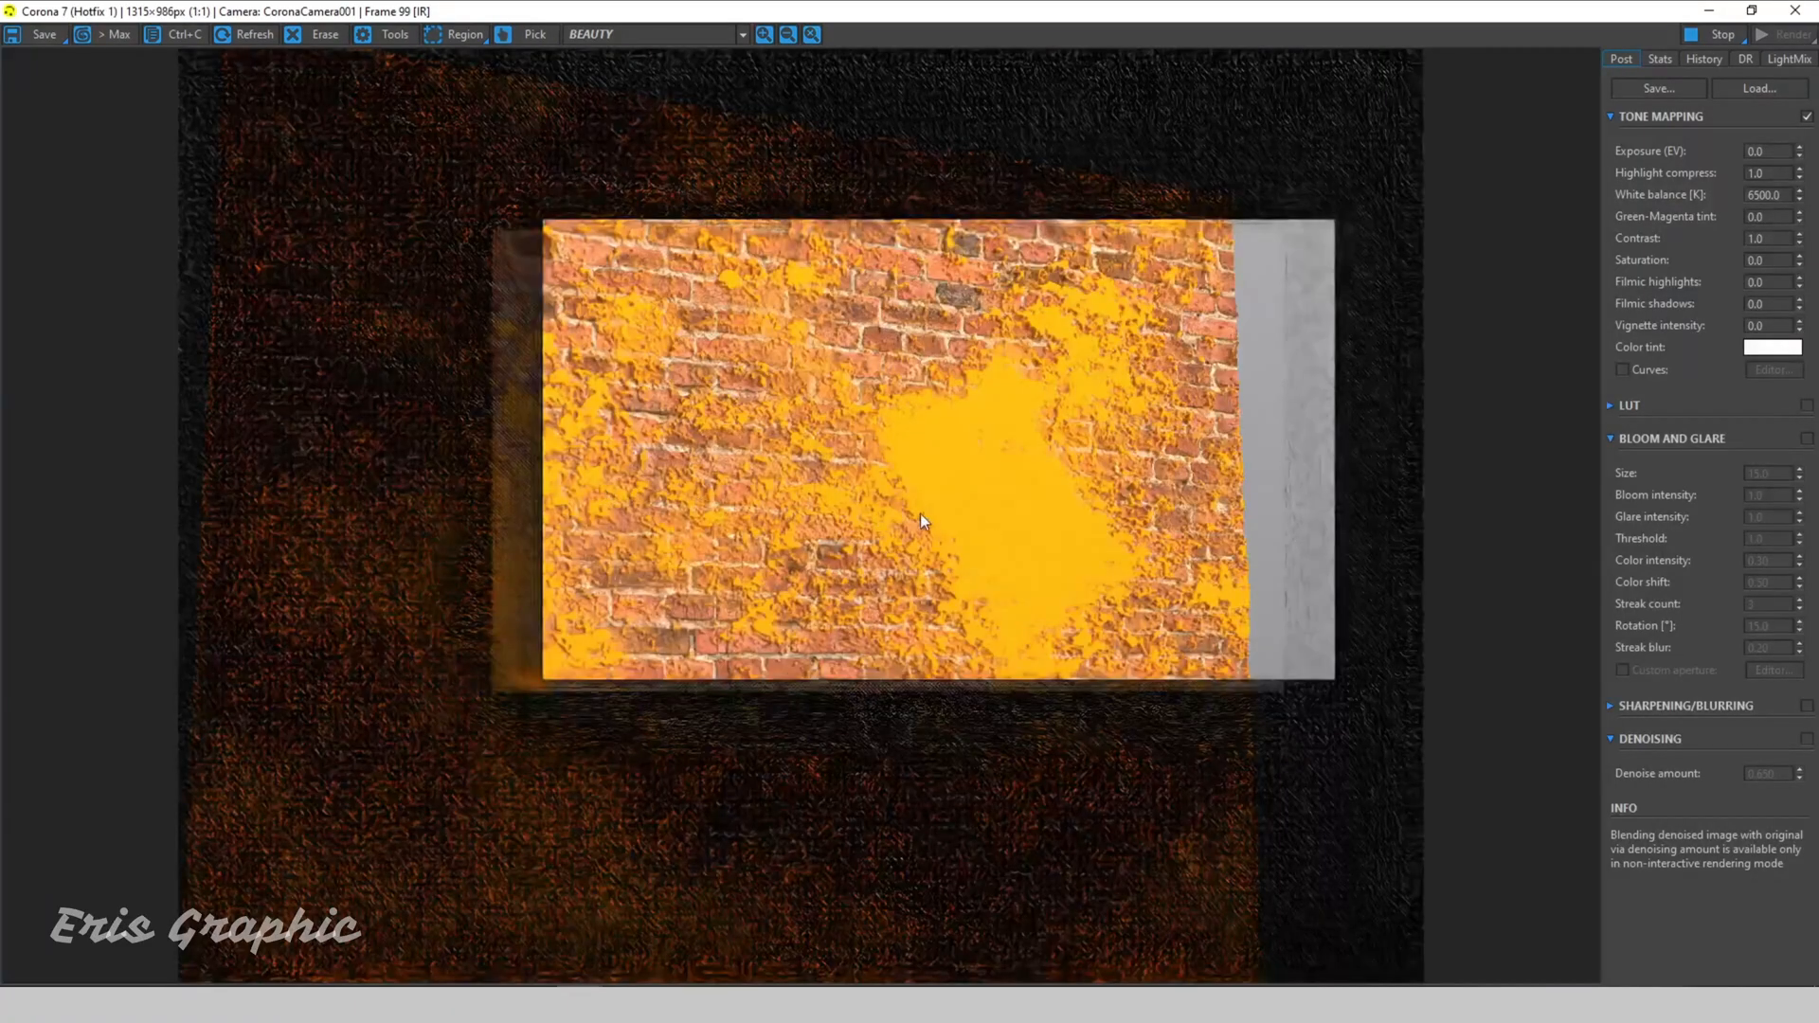
scroll(1028, 461, "up", 1)
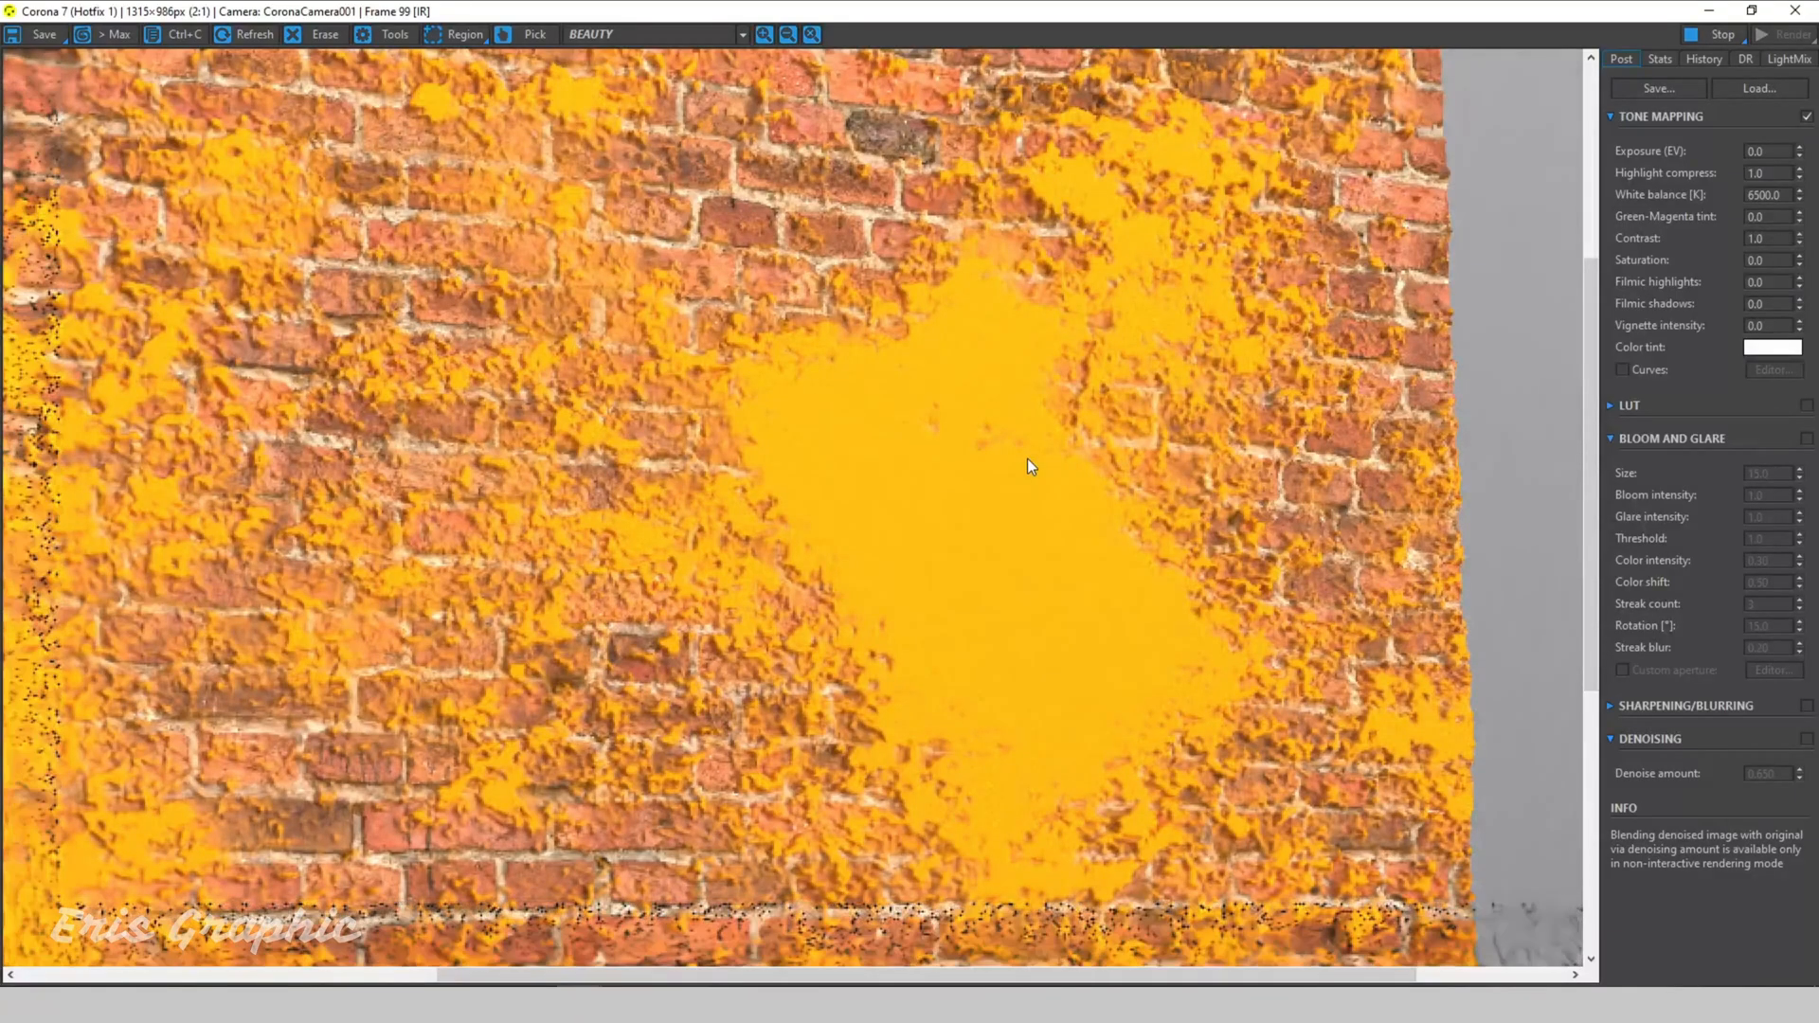
left_click(1751, 11)
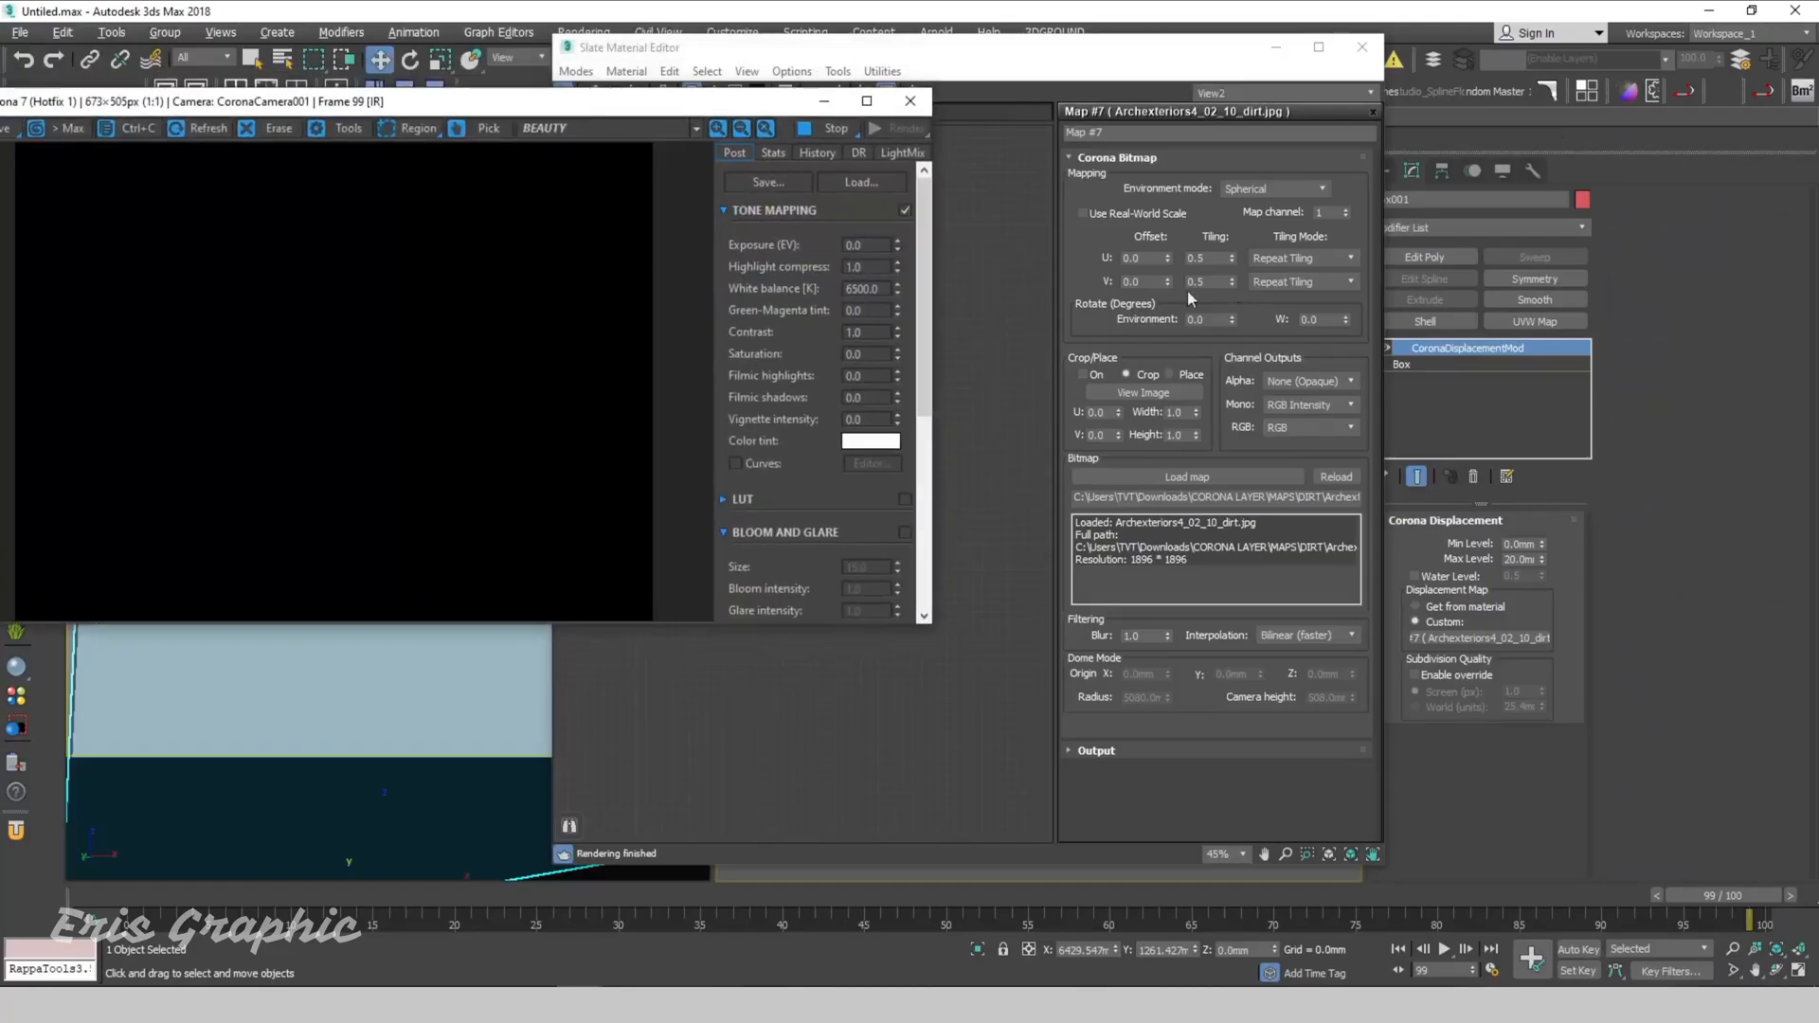
Step: Enlarge the frame buffer slightly and arrange the material editor beside it
left_click_drag(687, 101, 852, 106)
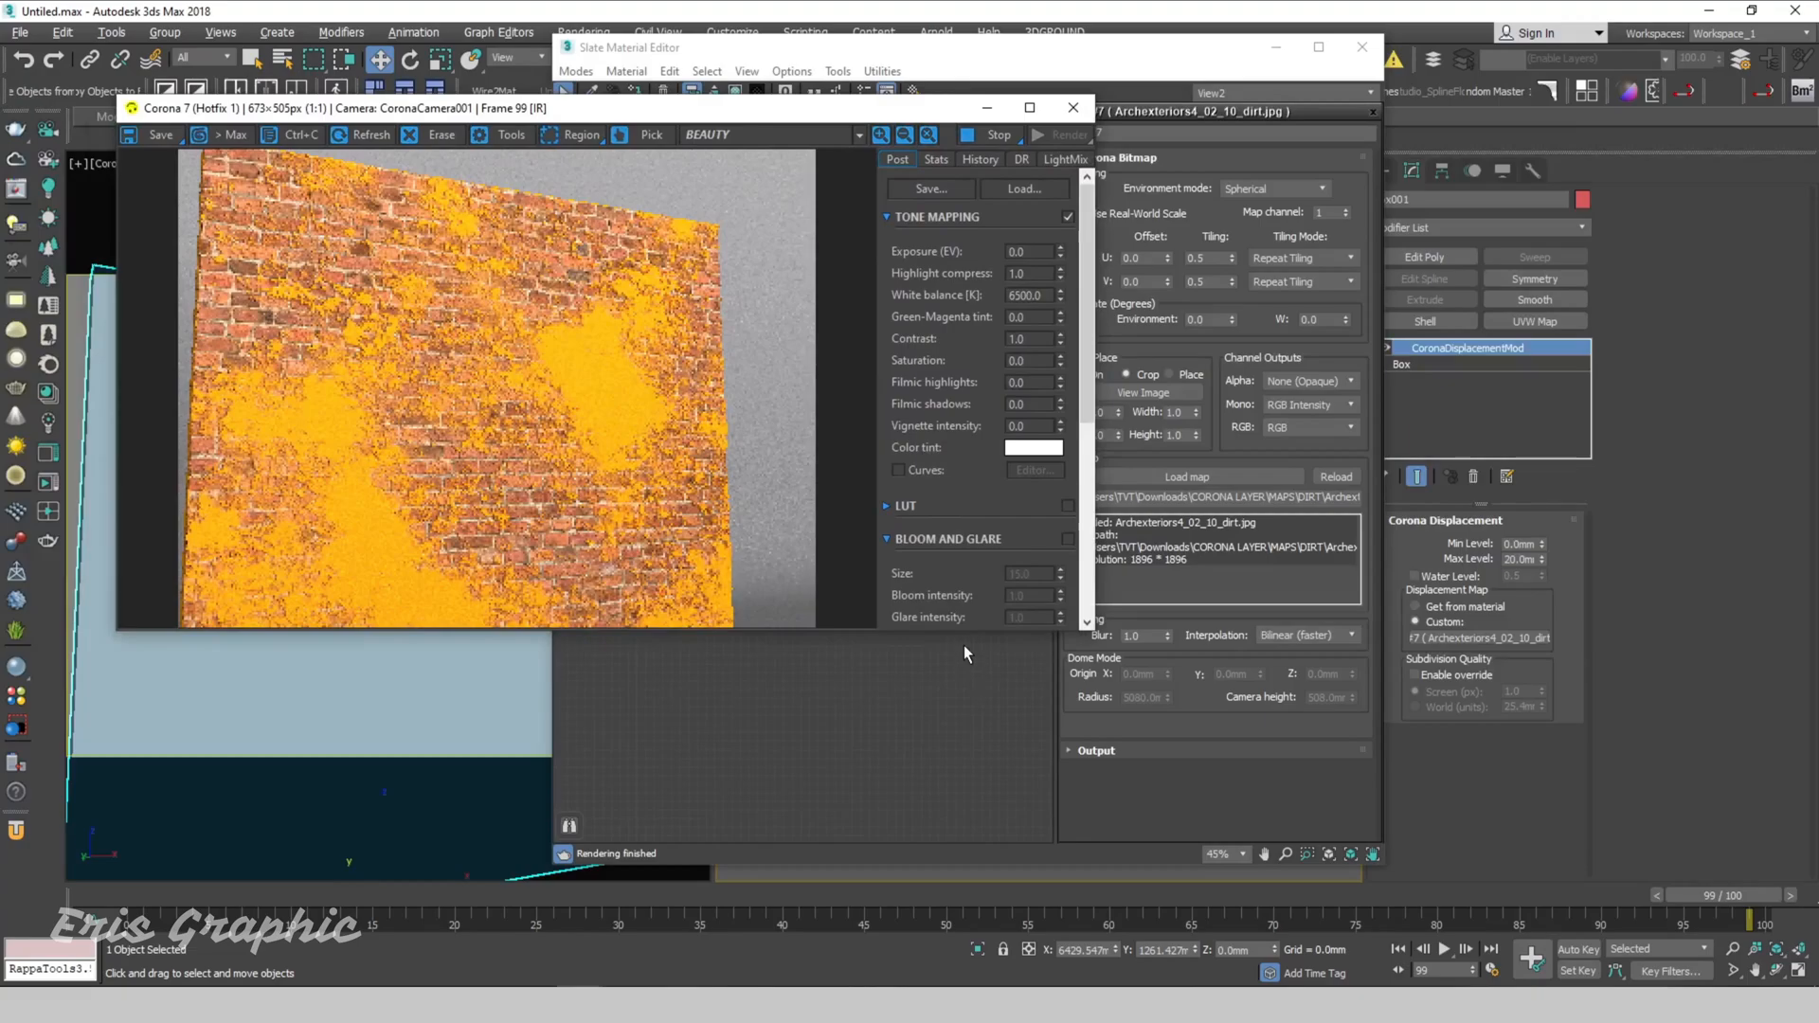
left_click_drag(966, 630, 1004, 719)
left_click_drag(1127, 58, 1489, 72)
Step: Add a CoronaBitmap beside orange Material #27 and load painted_plaster_wall_diff_4k from the MAPS\CONCRETE folder into it
left_click(1123, 613)
middle_click_drag(1122, 611, 1345, 648)
left_click_drag(1125, 365, 1116, 354)
middle_click_drag(1028, 381, 1201, 452)
scroll(1191, 451, "up", 2)
right_click(1099, 418)
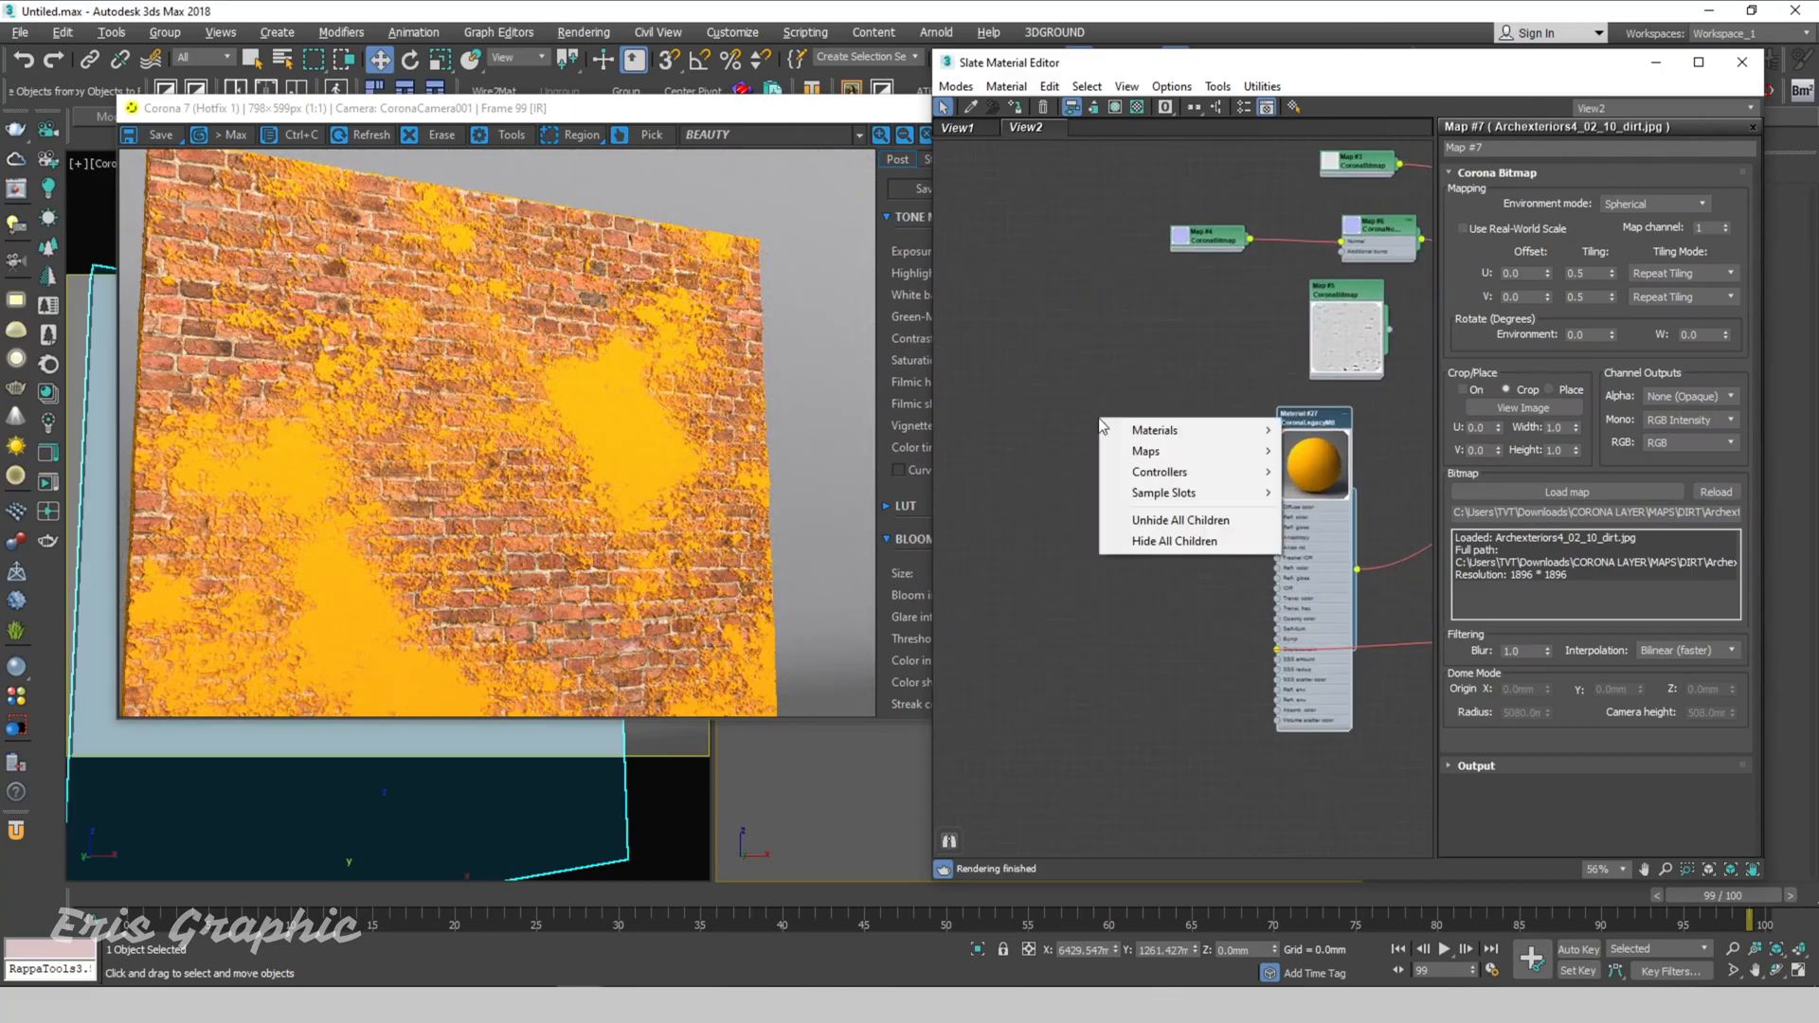
mouse_move(1132, 453)
mouse_move(1357, 474)
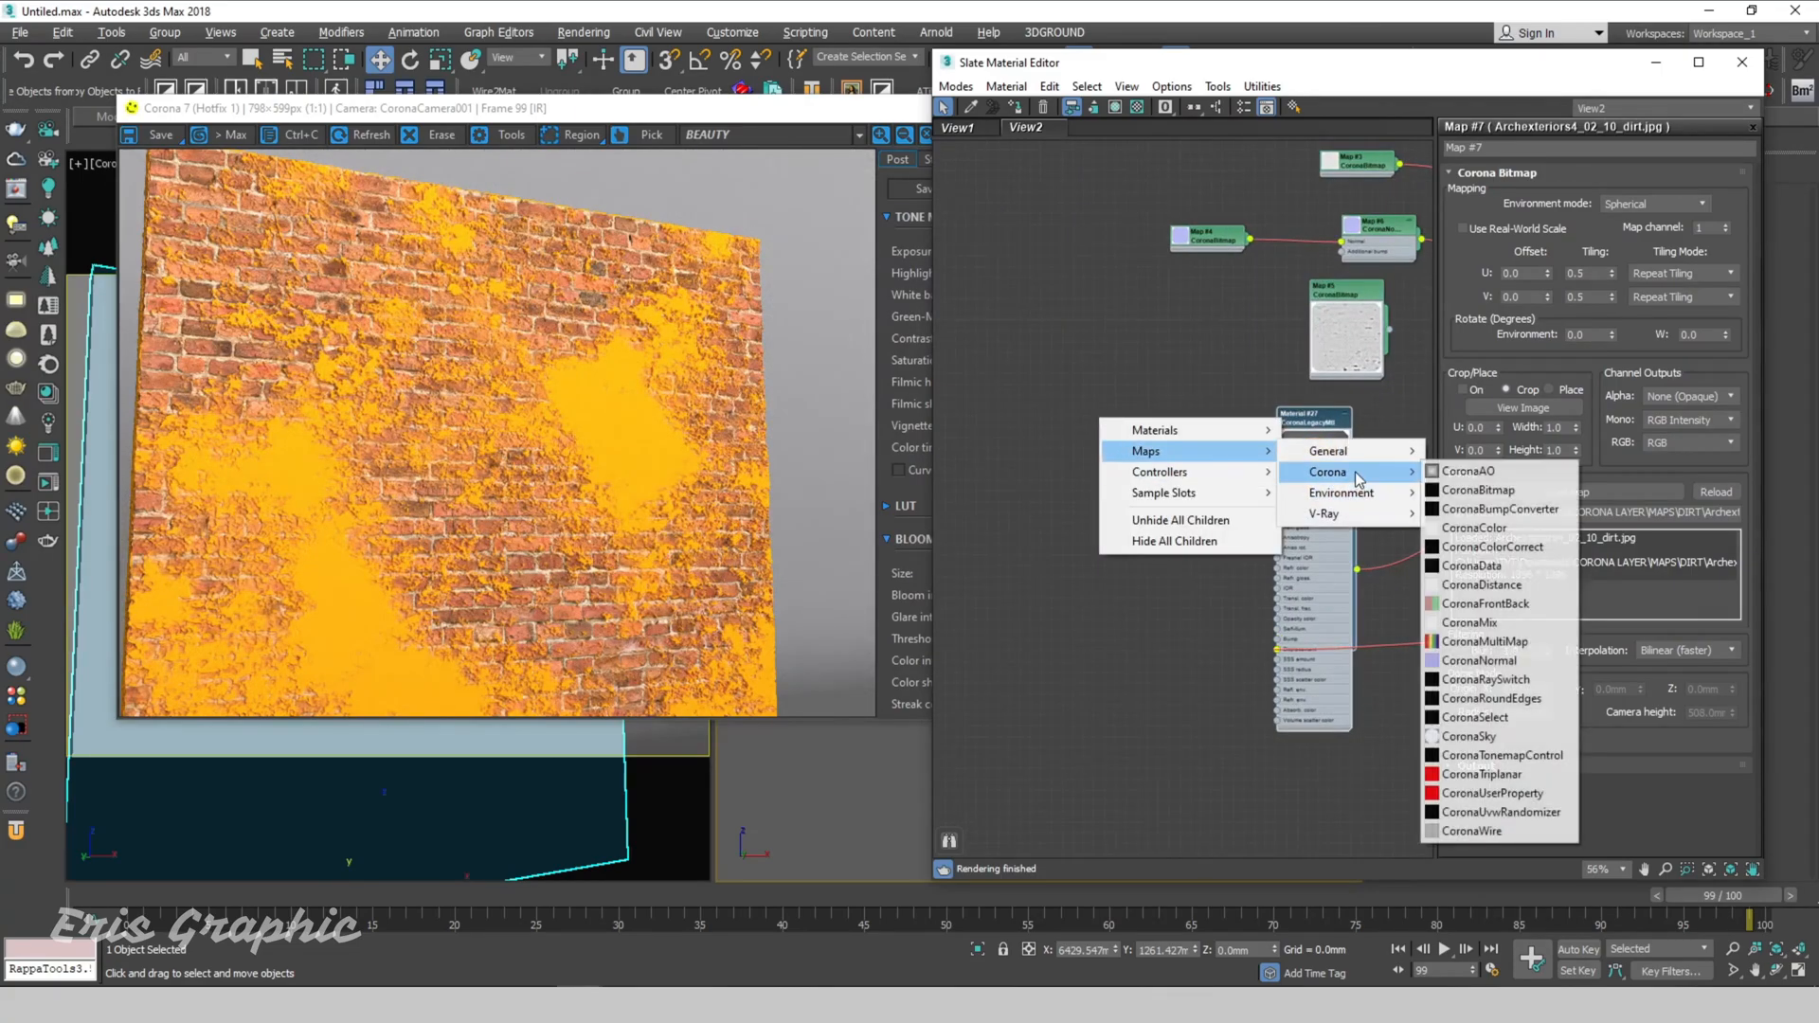
left_click(1483, 491)
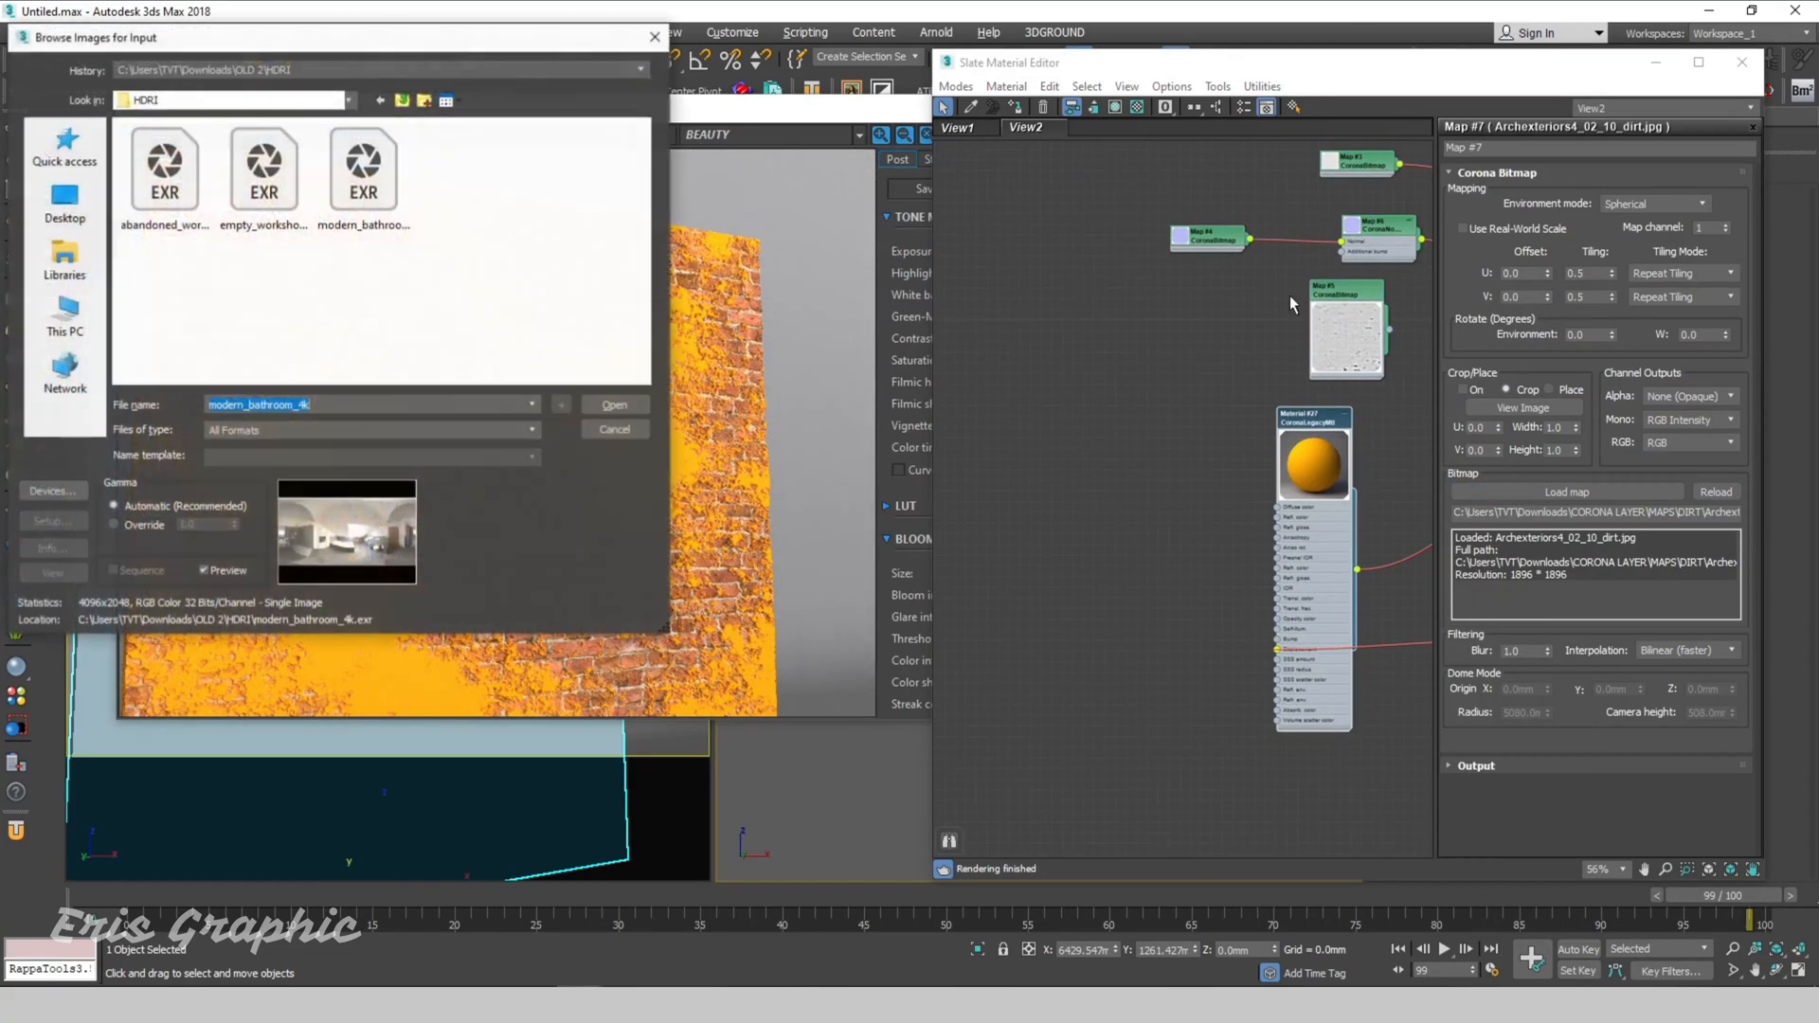
left_click(402, 100)
double_click(189, 152)
double_click(175, 152)
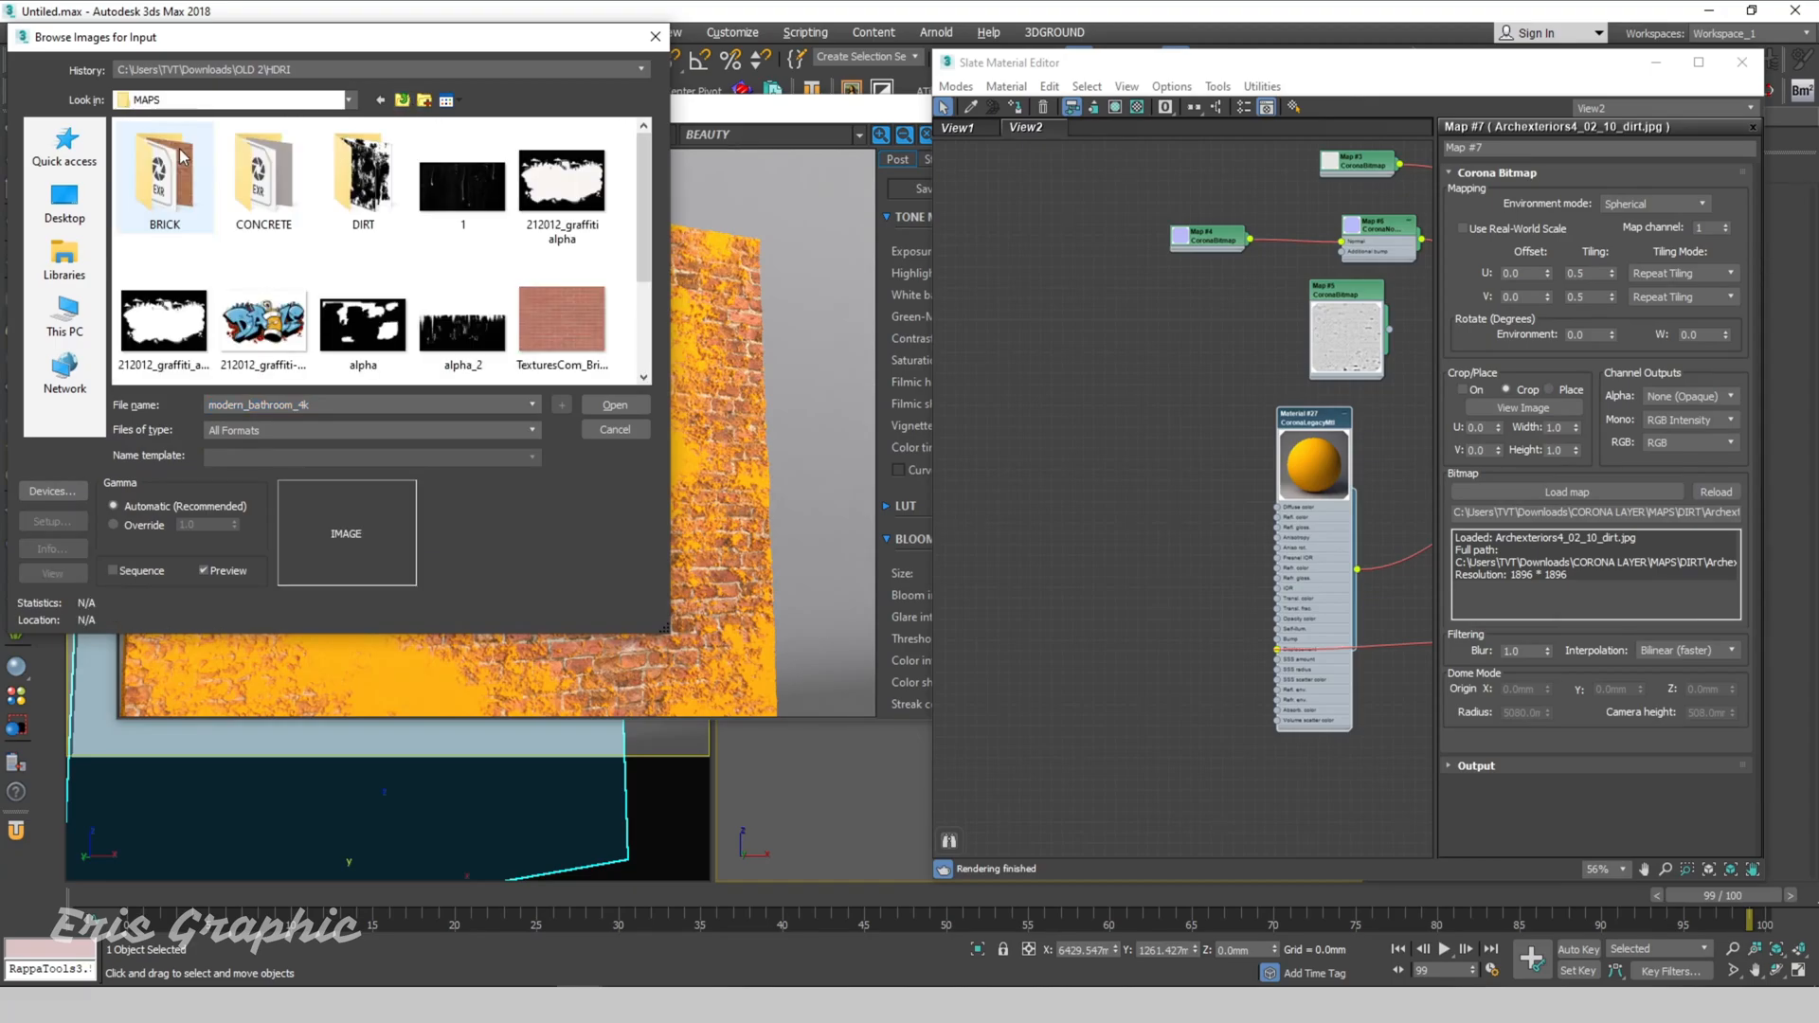
double_click(285, 185)
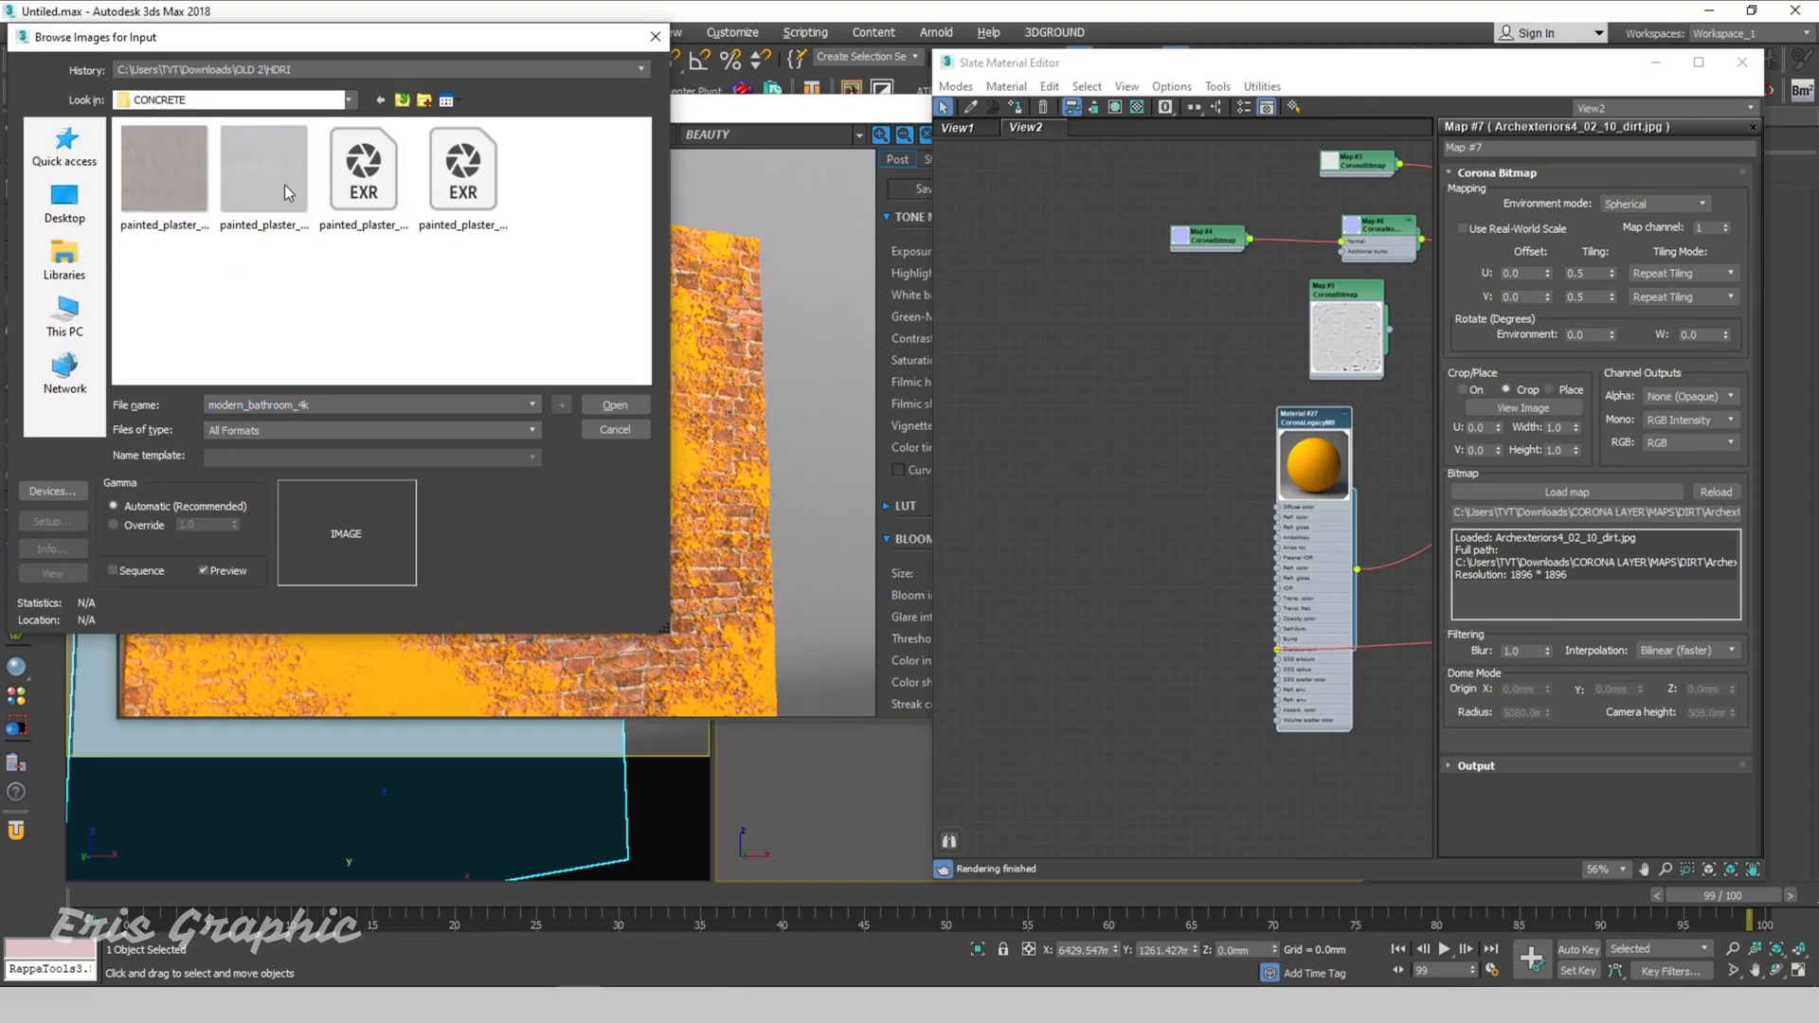
double_click(170, 157)
Step: Make two copies of the plaster bitmap below the original and load painted_plaster_wall_nor_gl_4k into the first copy
left_click_drag(1095, 423, 1122, 627)
double_click(1107, 472)
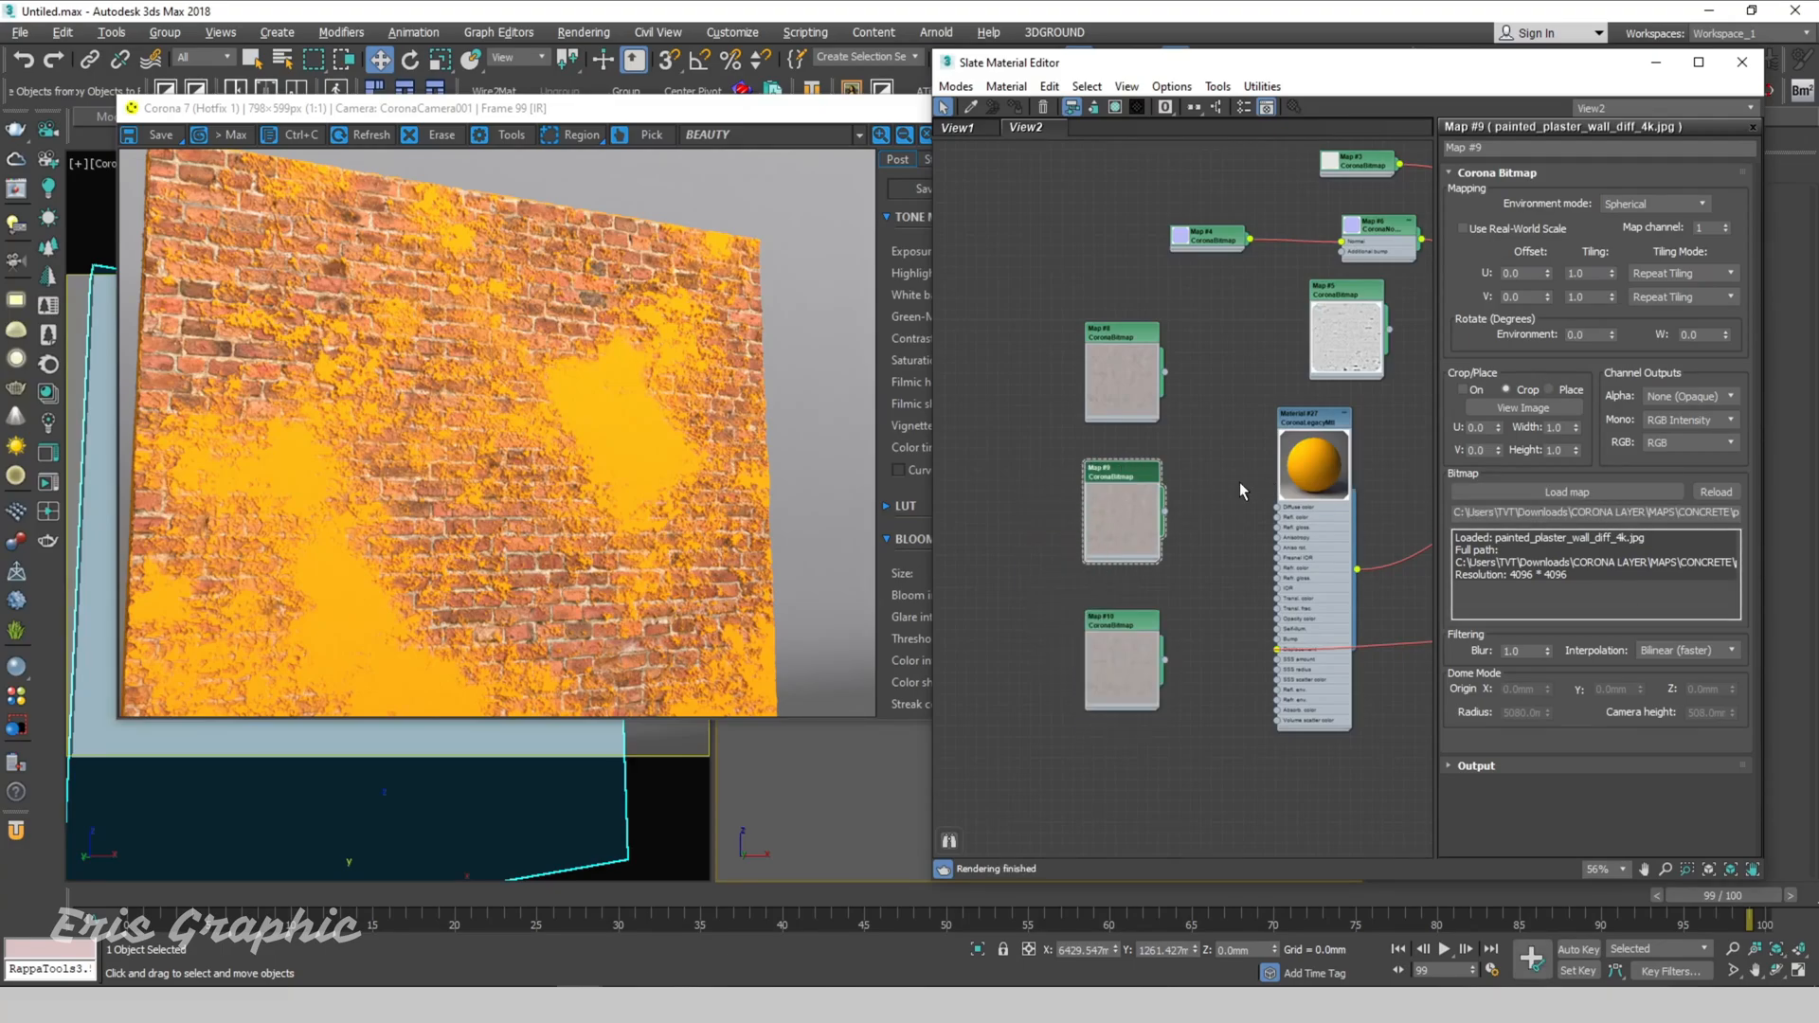
left_click(1525, 486)
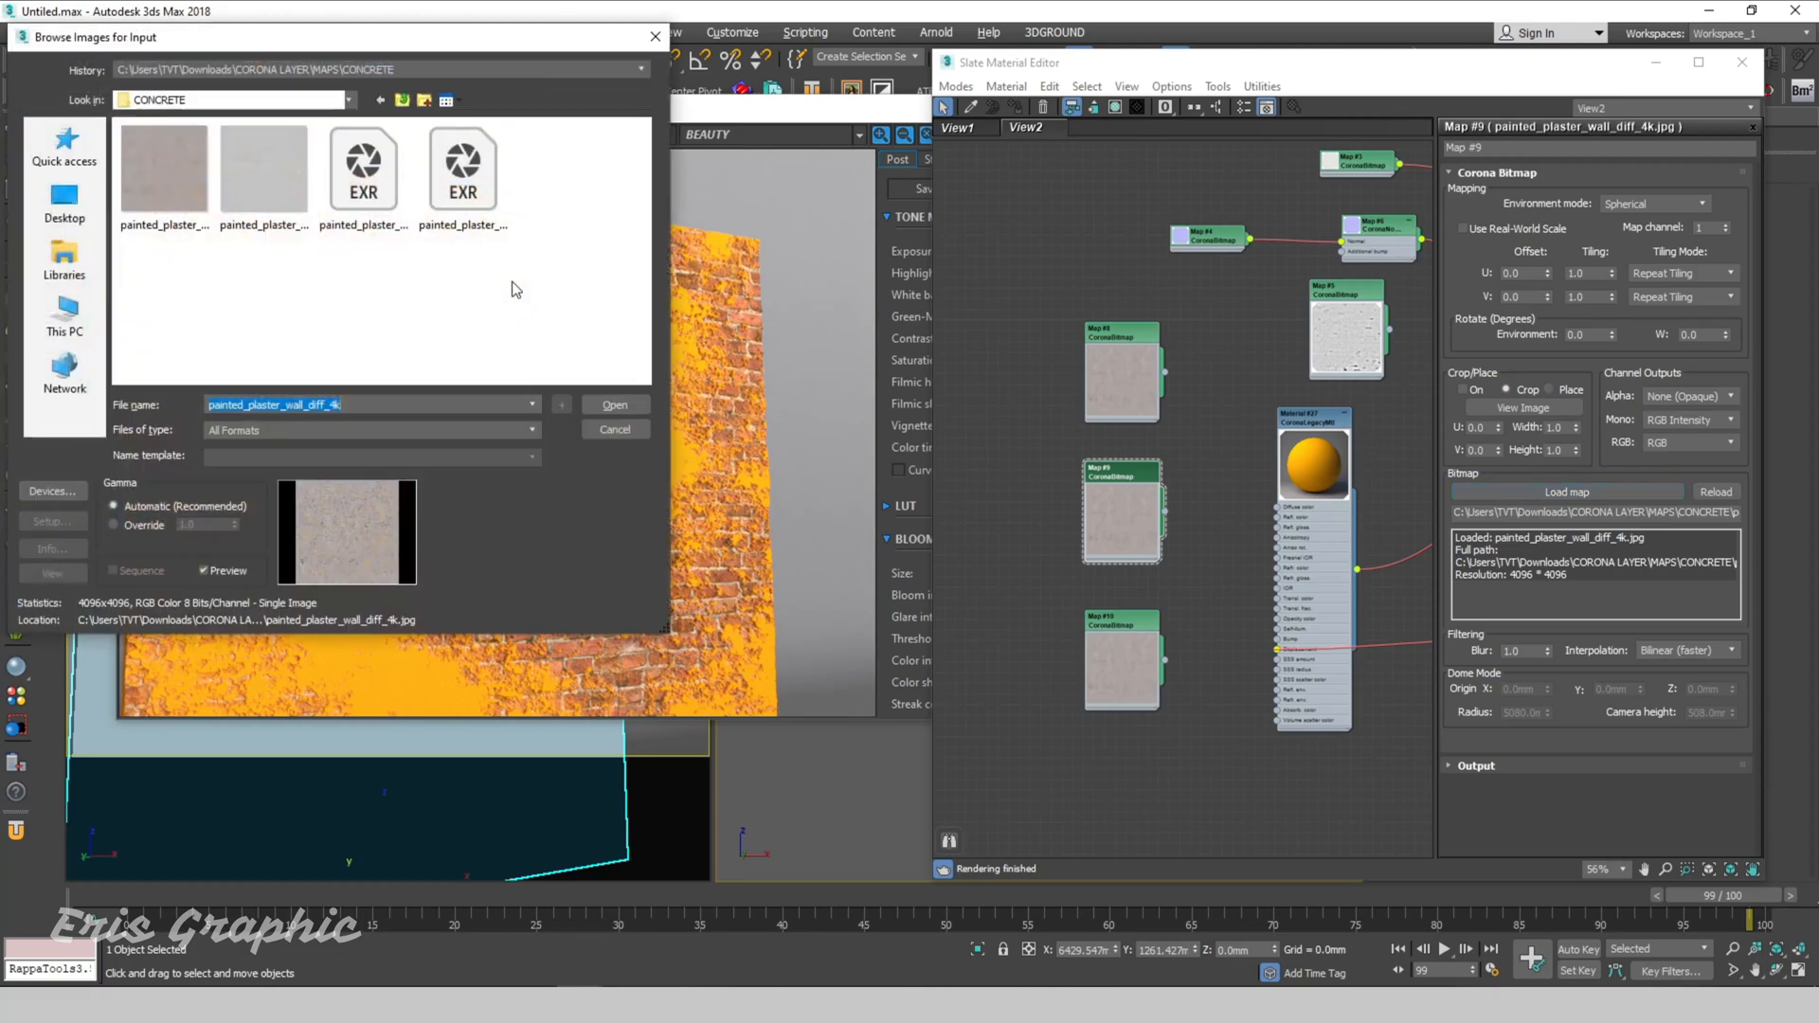
left_click(292, 195)
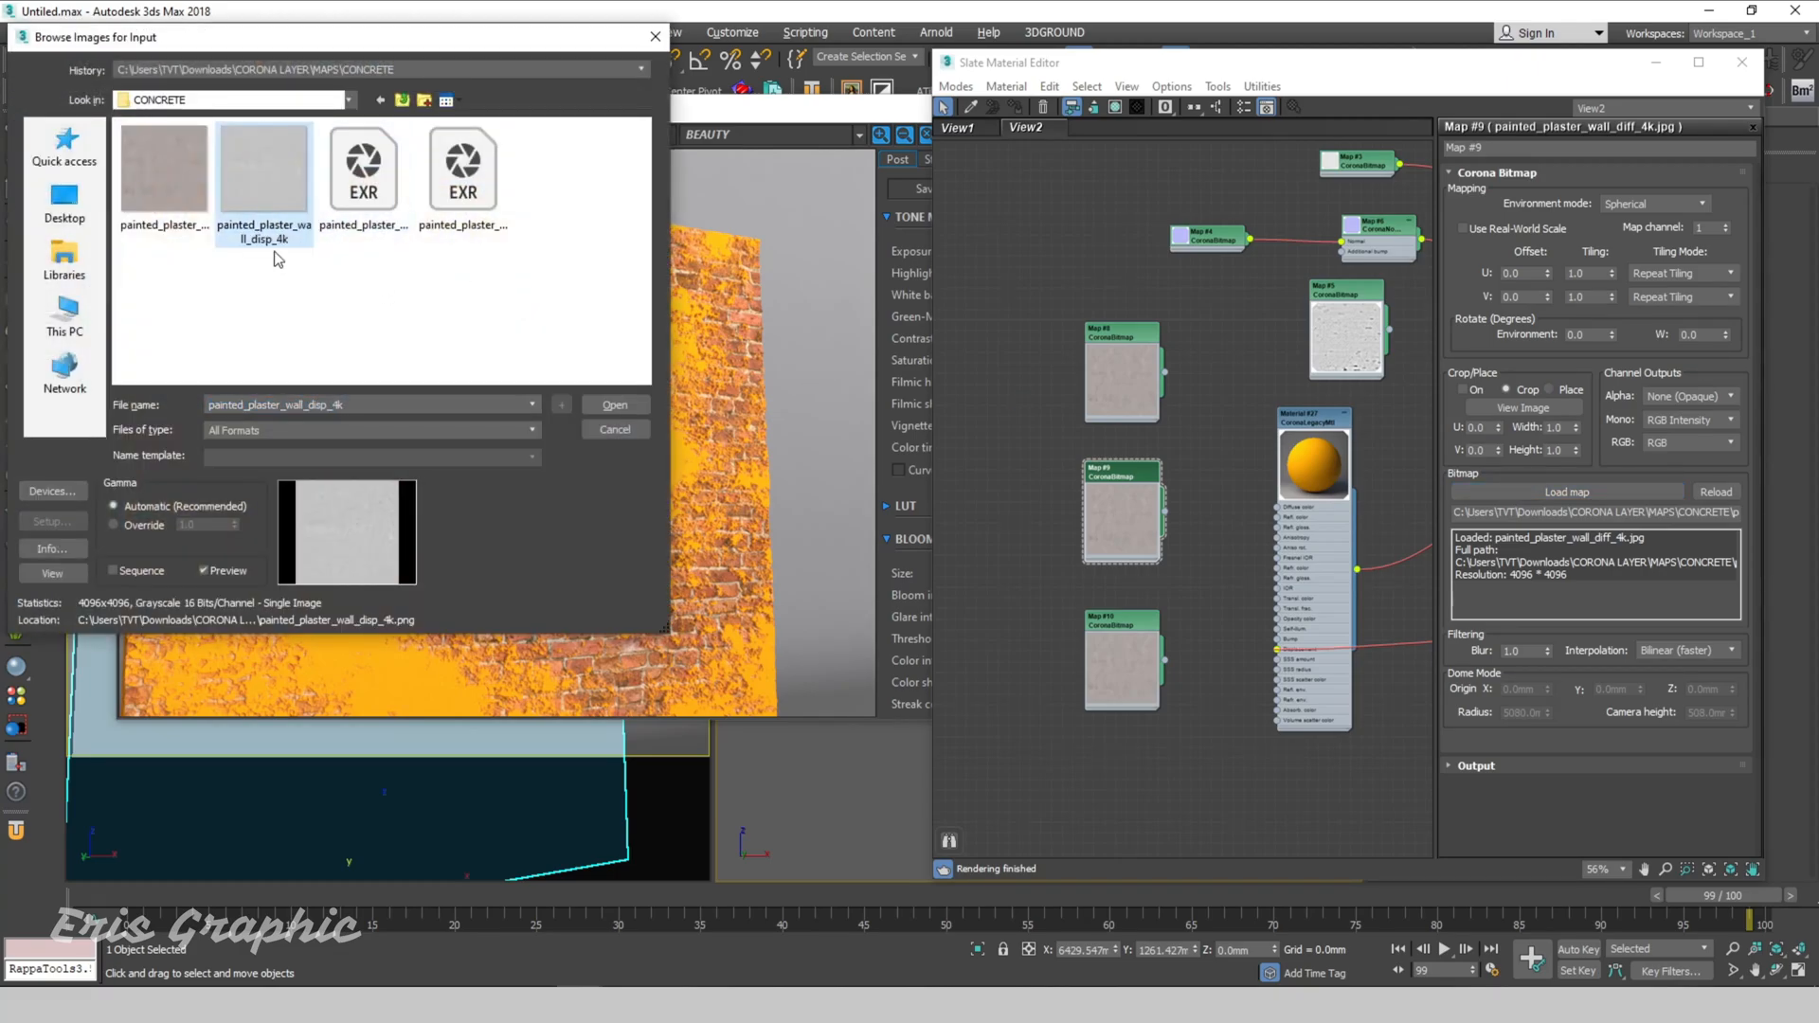
left_click(362, 176)
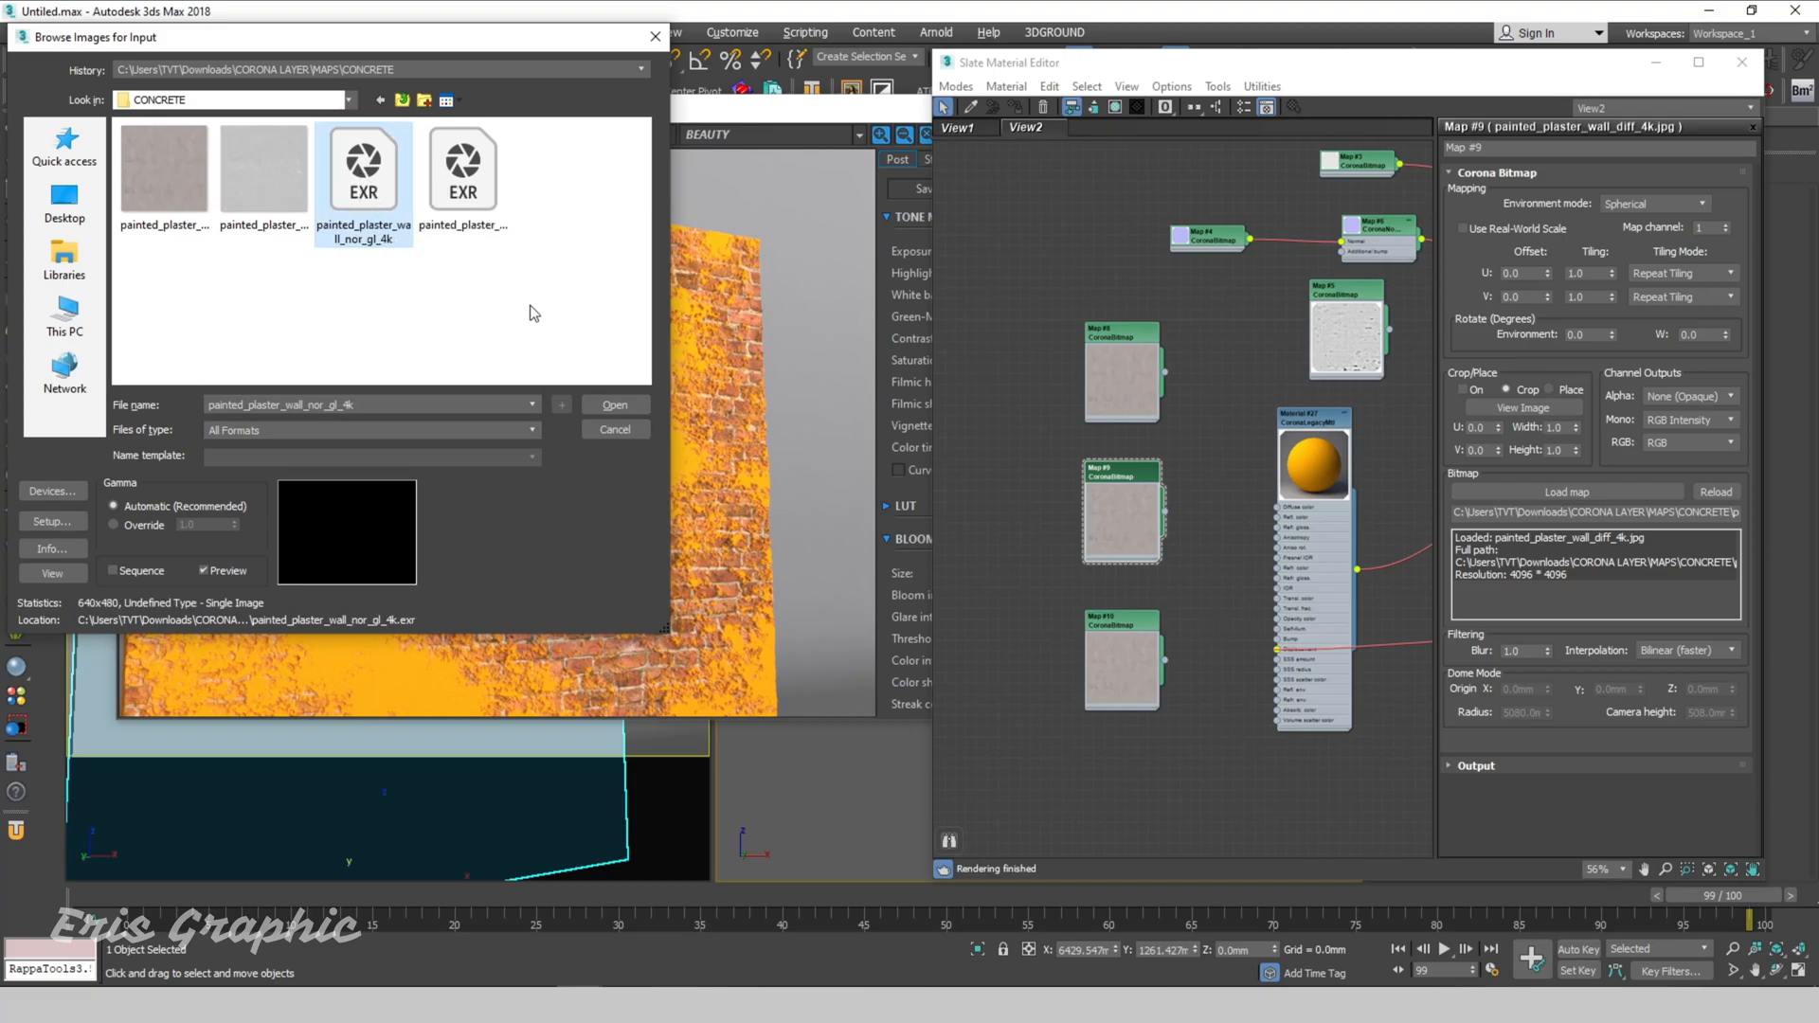
key("Return")
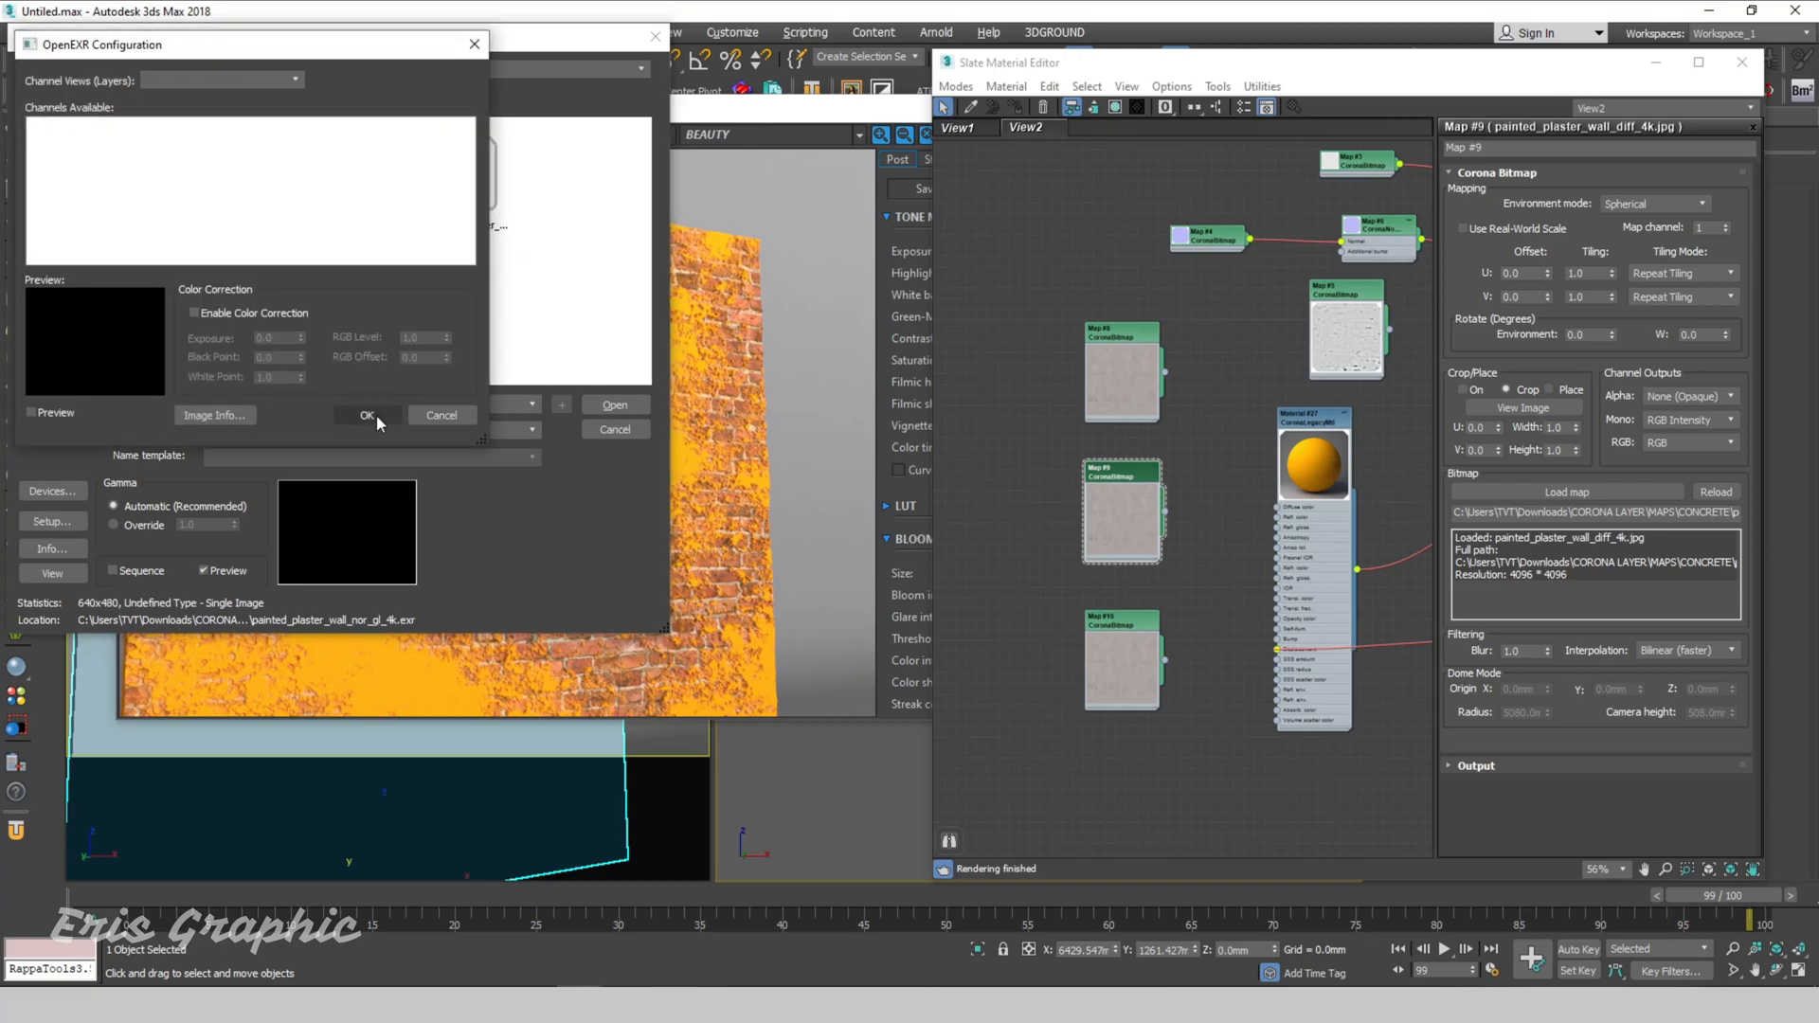
left_click(377, 416)
Step: Load painted_plaster_wall_rough_4k from the CONCRETE folder into the lowest plaster bitmap copy, accepting the default OpenEXR configuration
left_click(1112, 616)
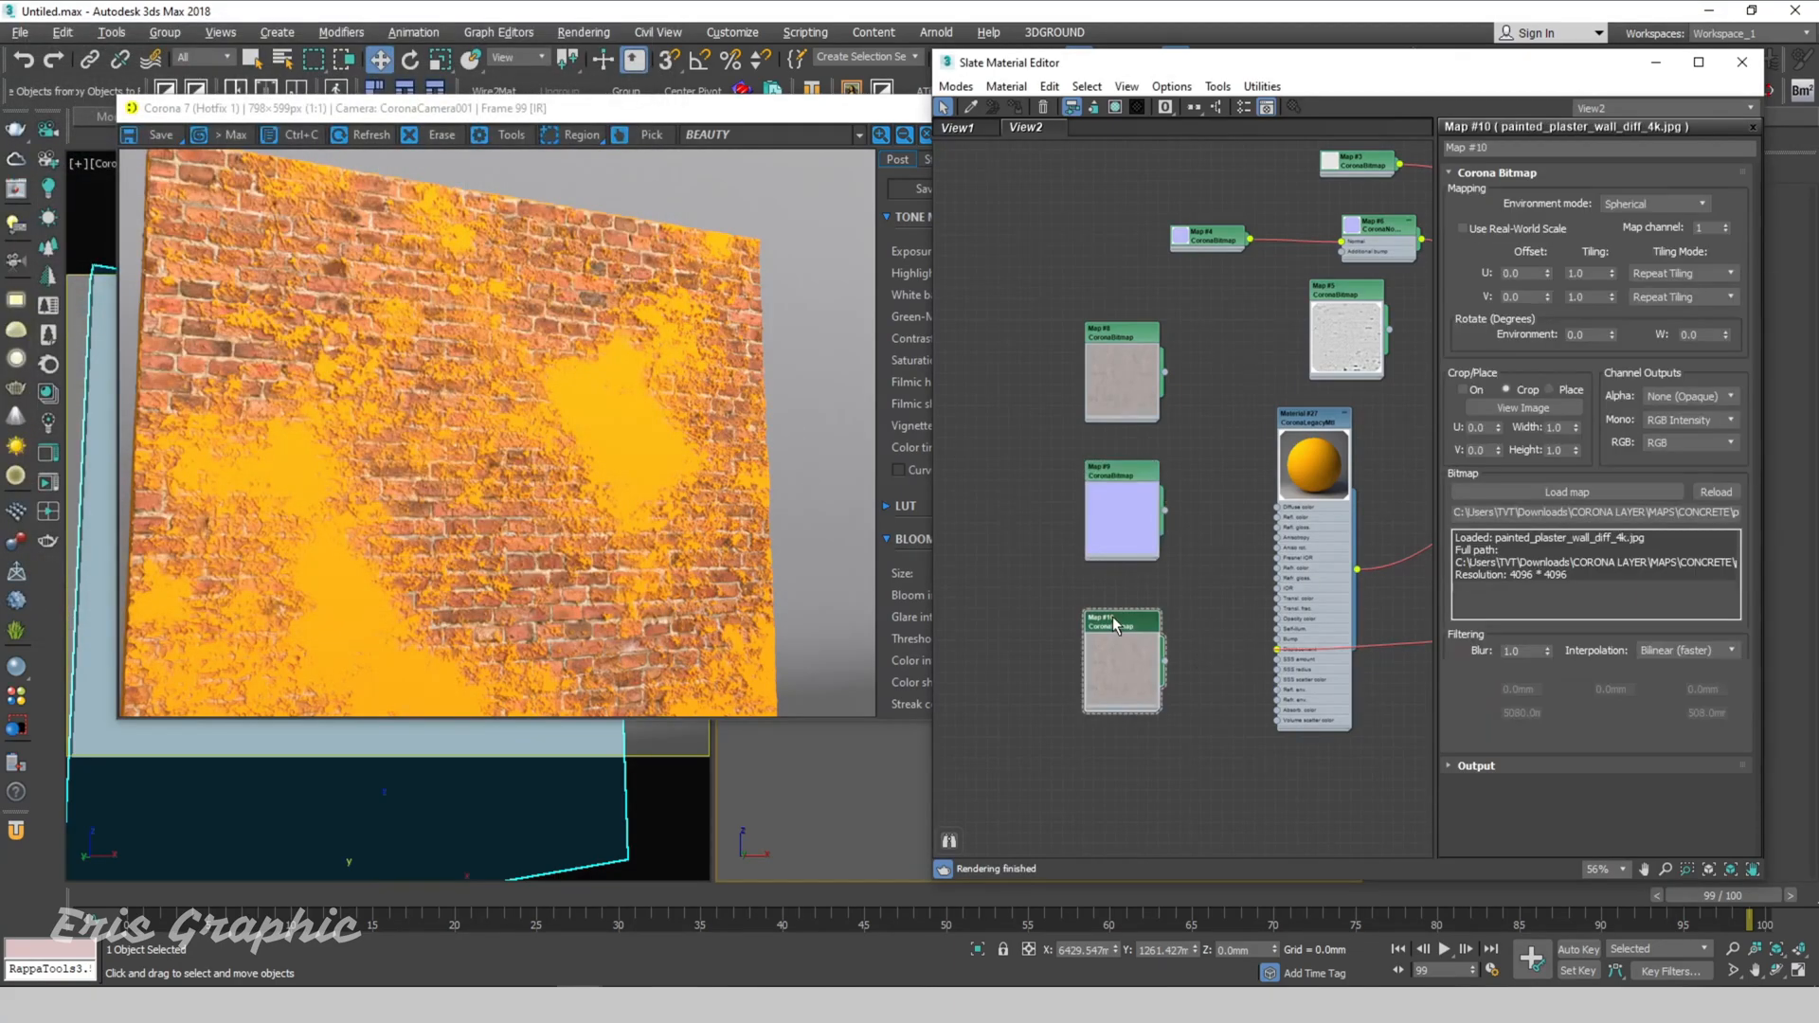
left_click(1559, 493)
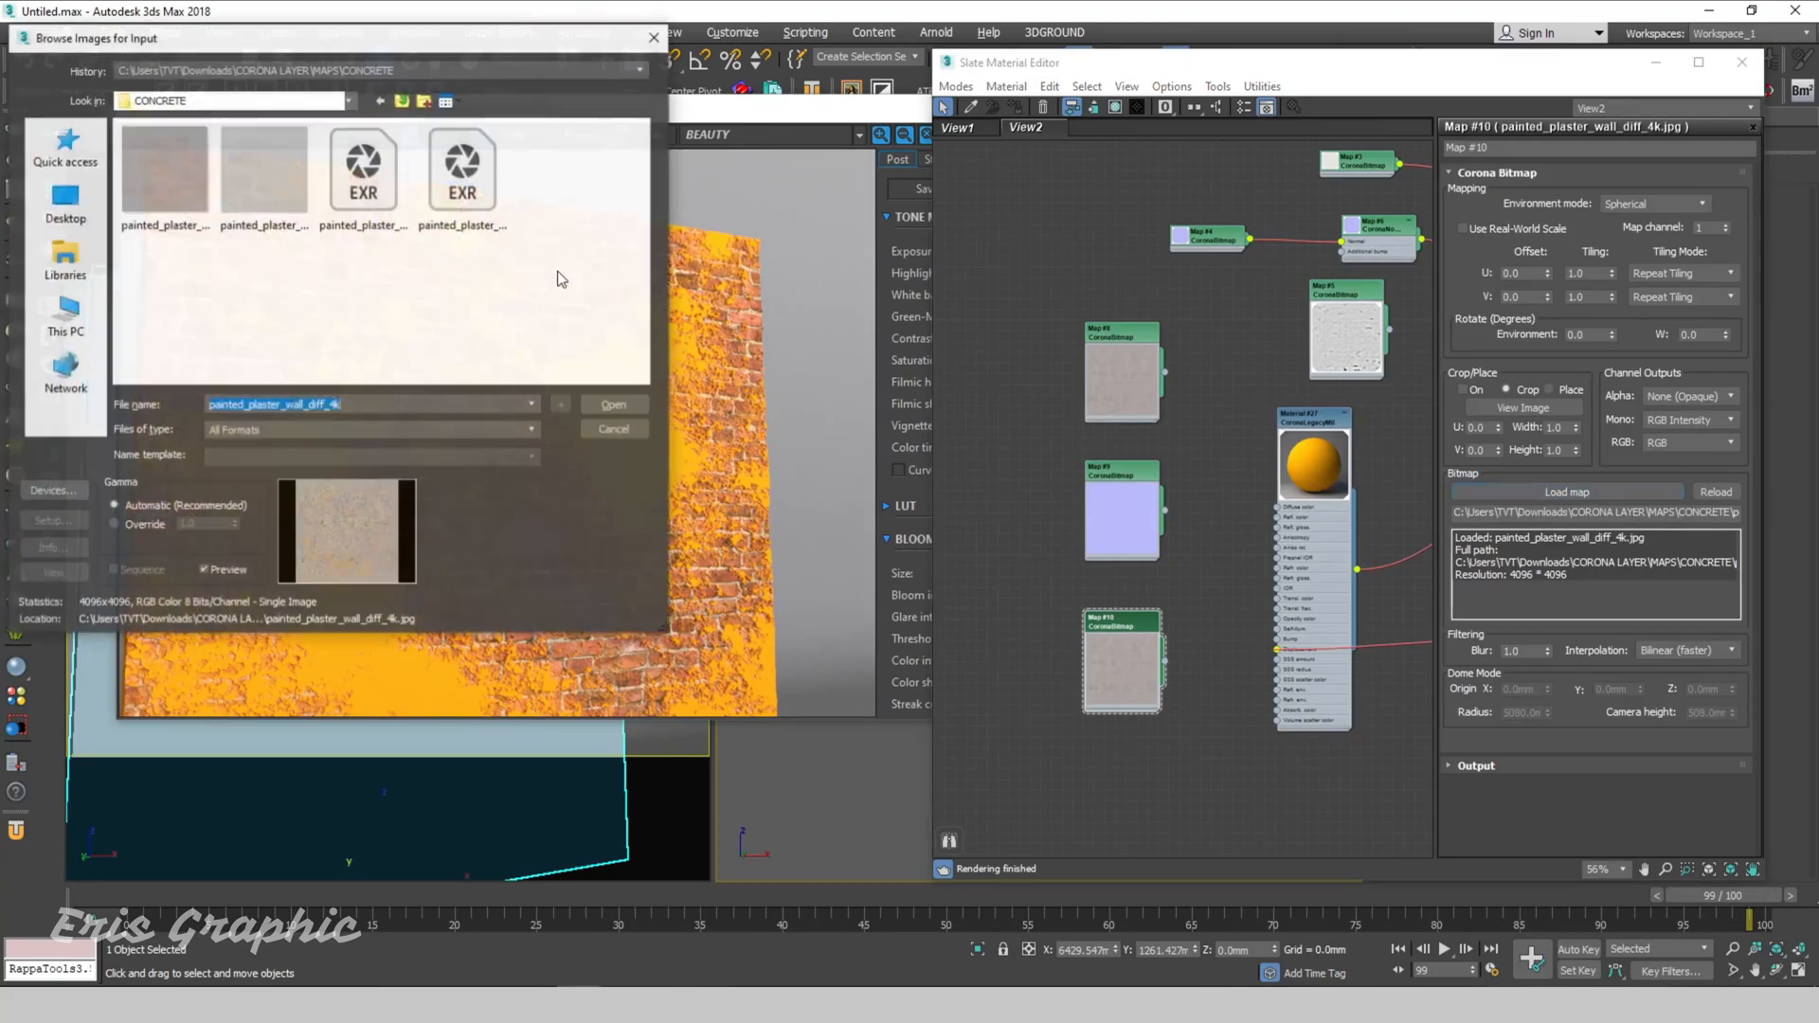
left_click(468, 182)
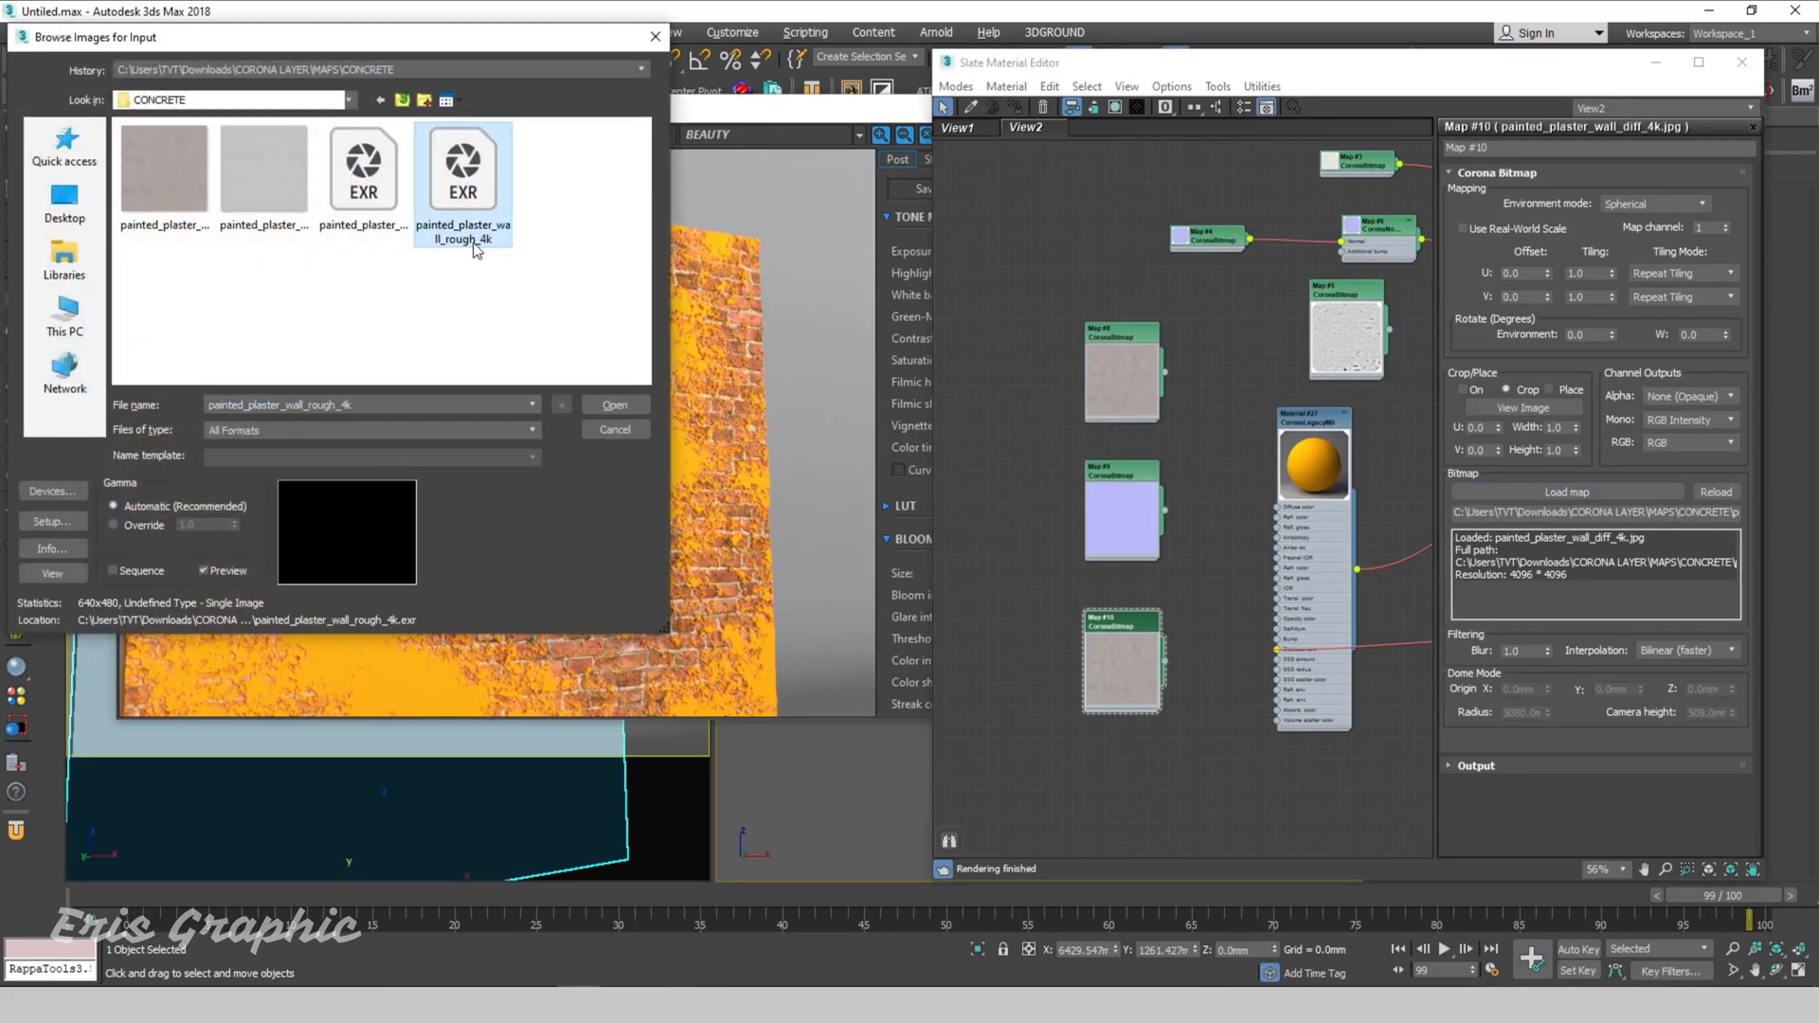
left_click(320, 186)
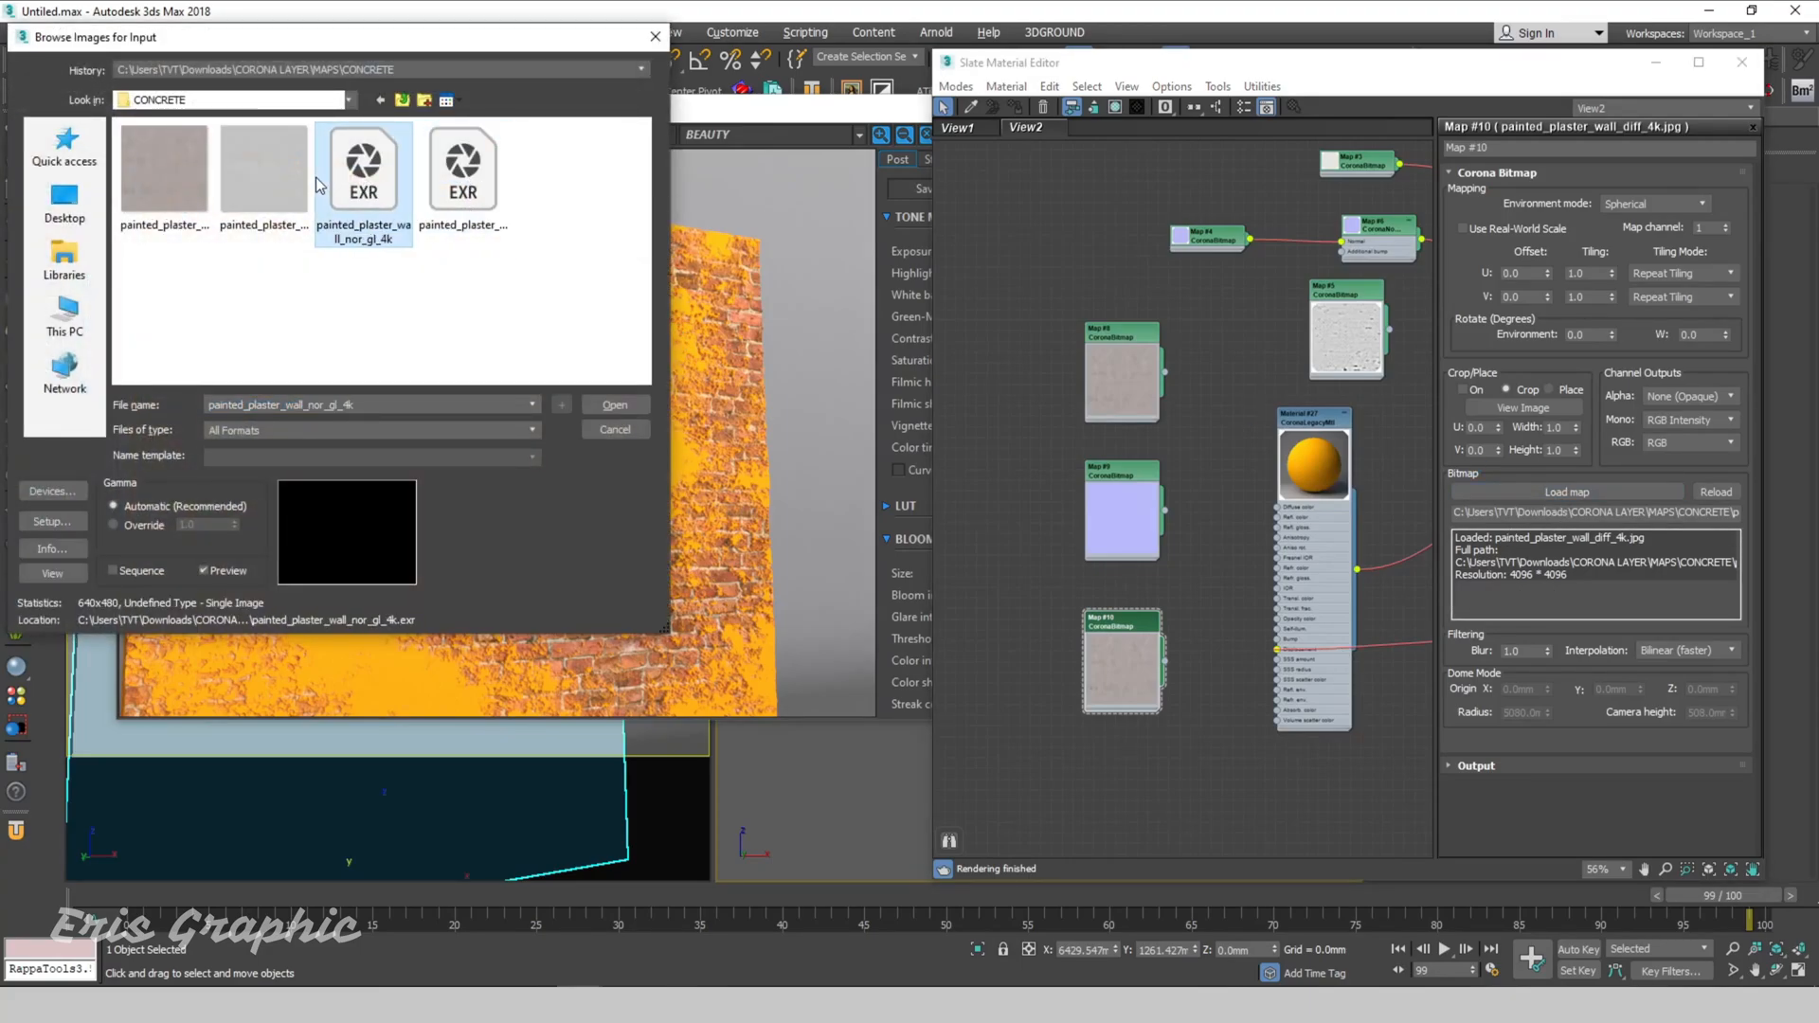
double_click(451, 187)
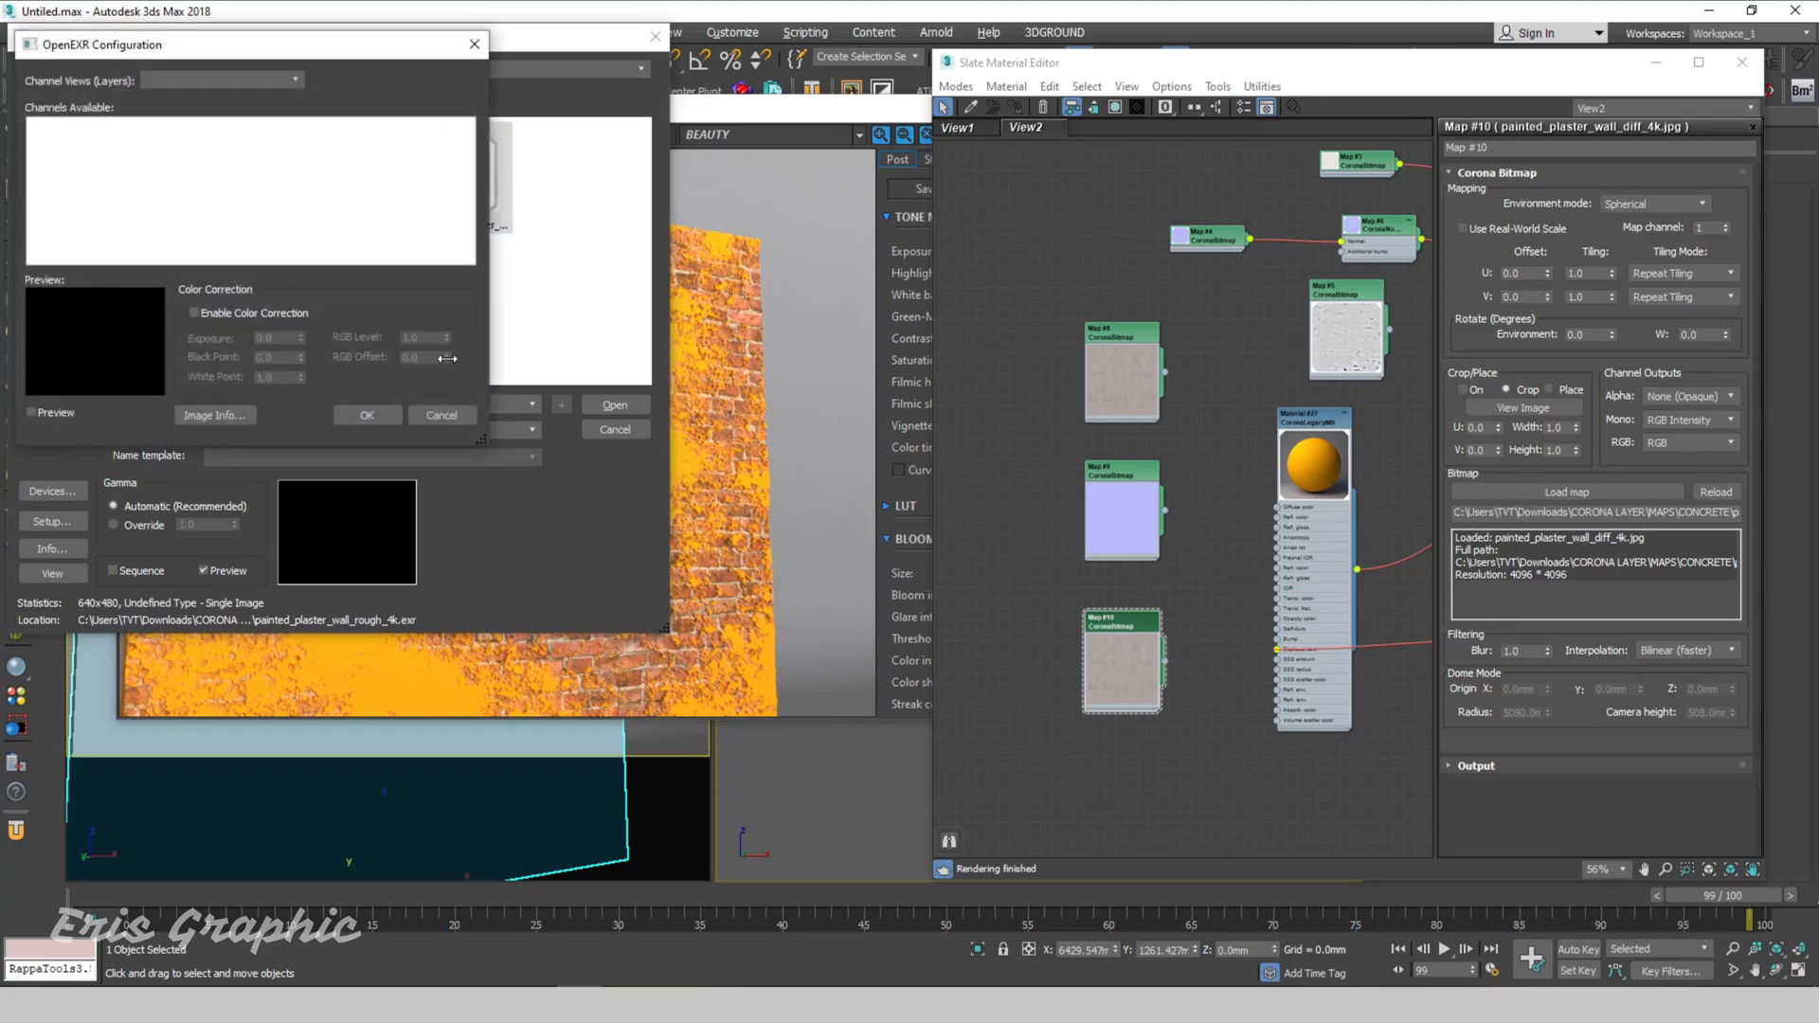
left_click(367, 416)
Step: Connect the plaster diffuse bitmap to Material #27's Diffuse color and the roughness bitmap to its Refl. gloss, placing the roughness node above the normal map
scroll(1209, 545, "up", 6)
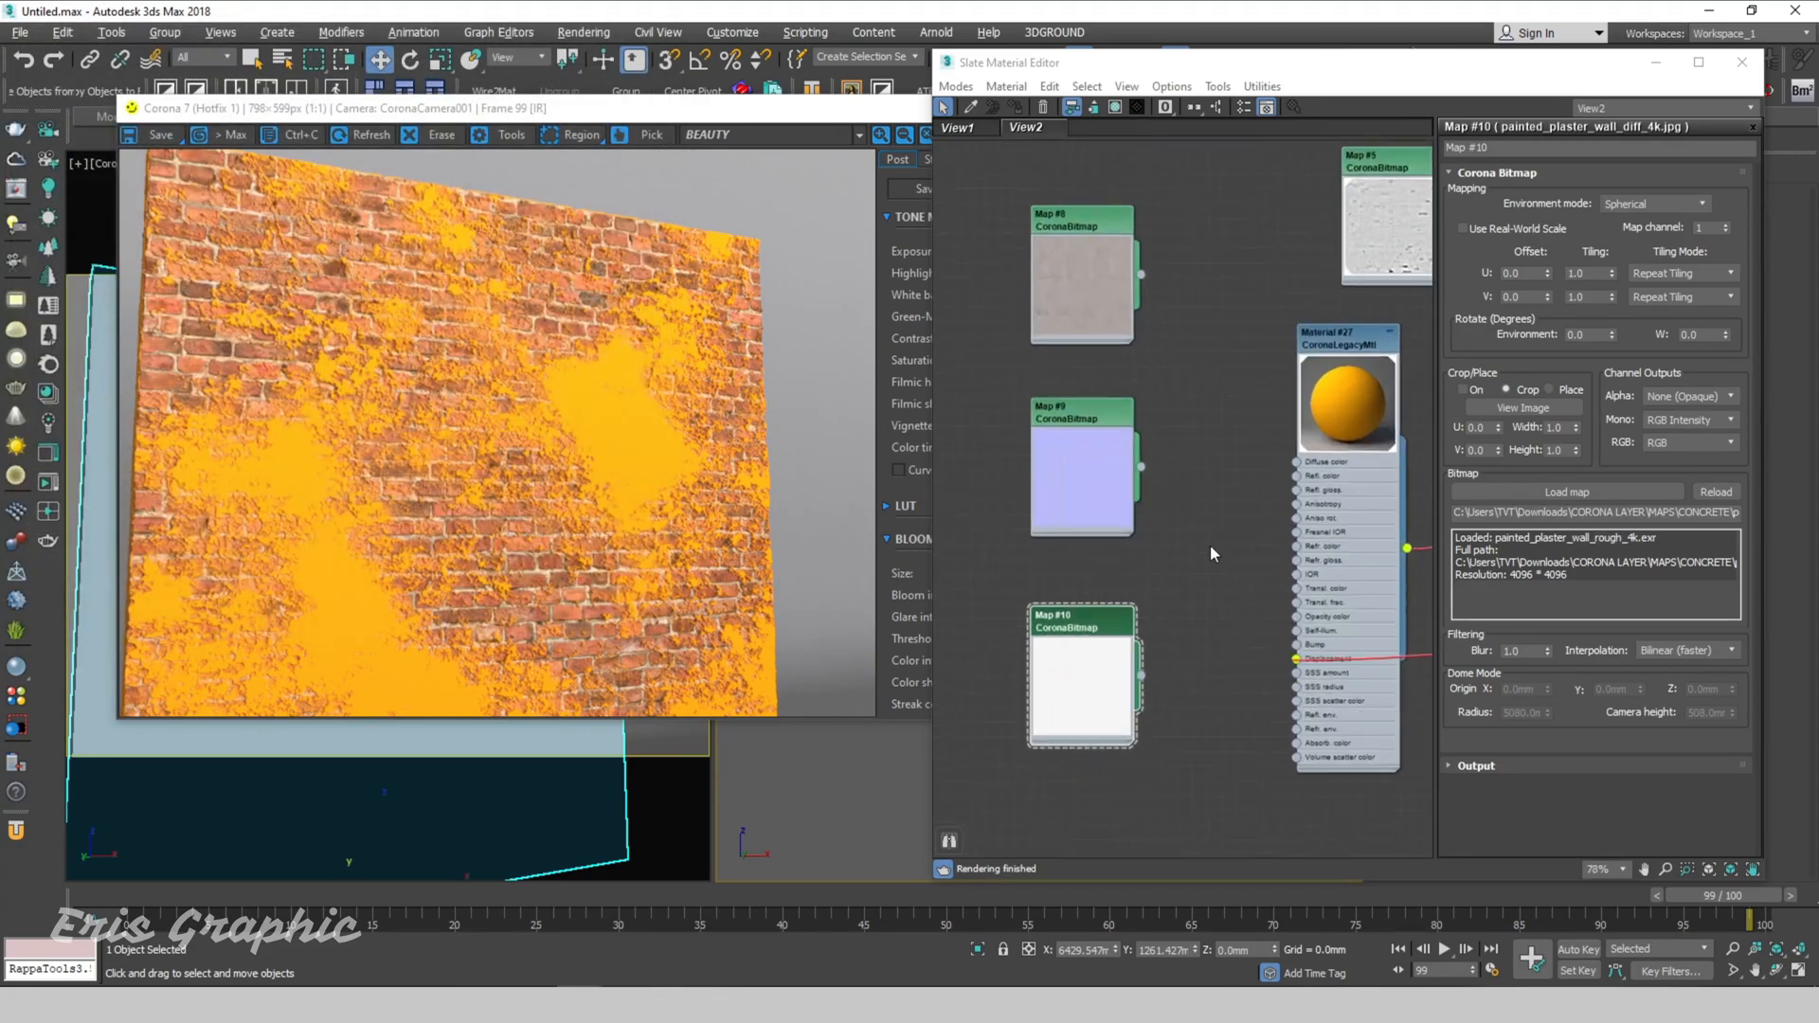
left_click_drag(1104, 335, 1301, 575)
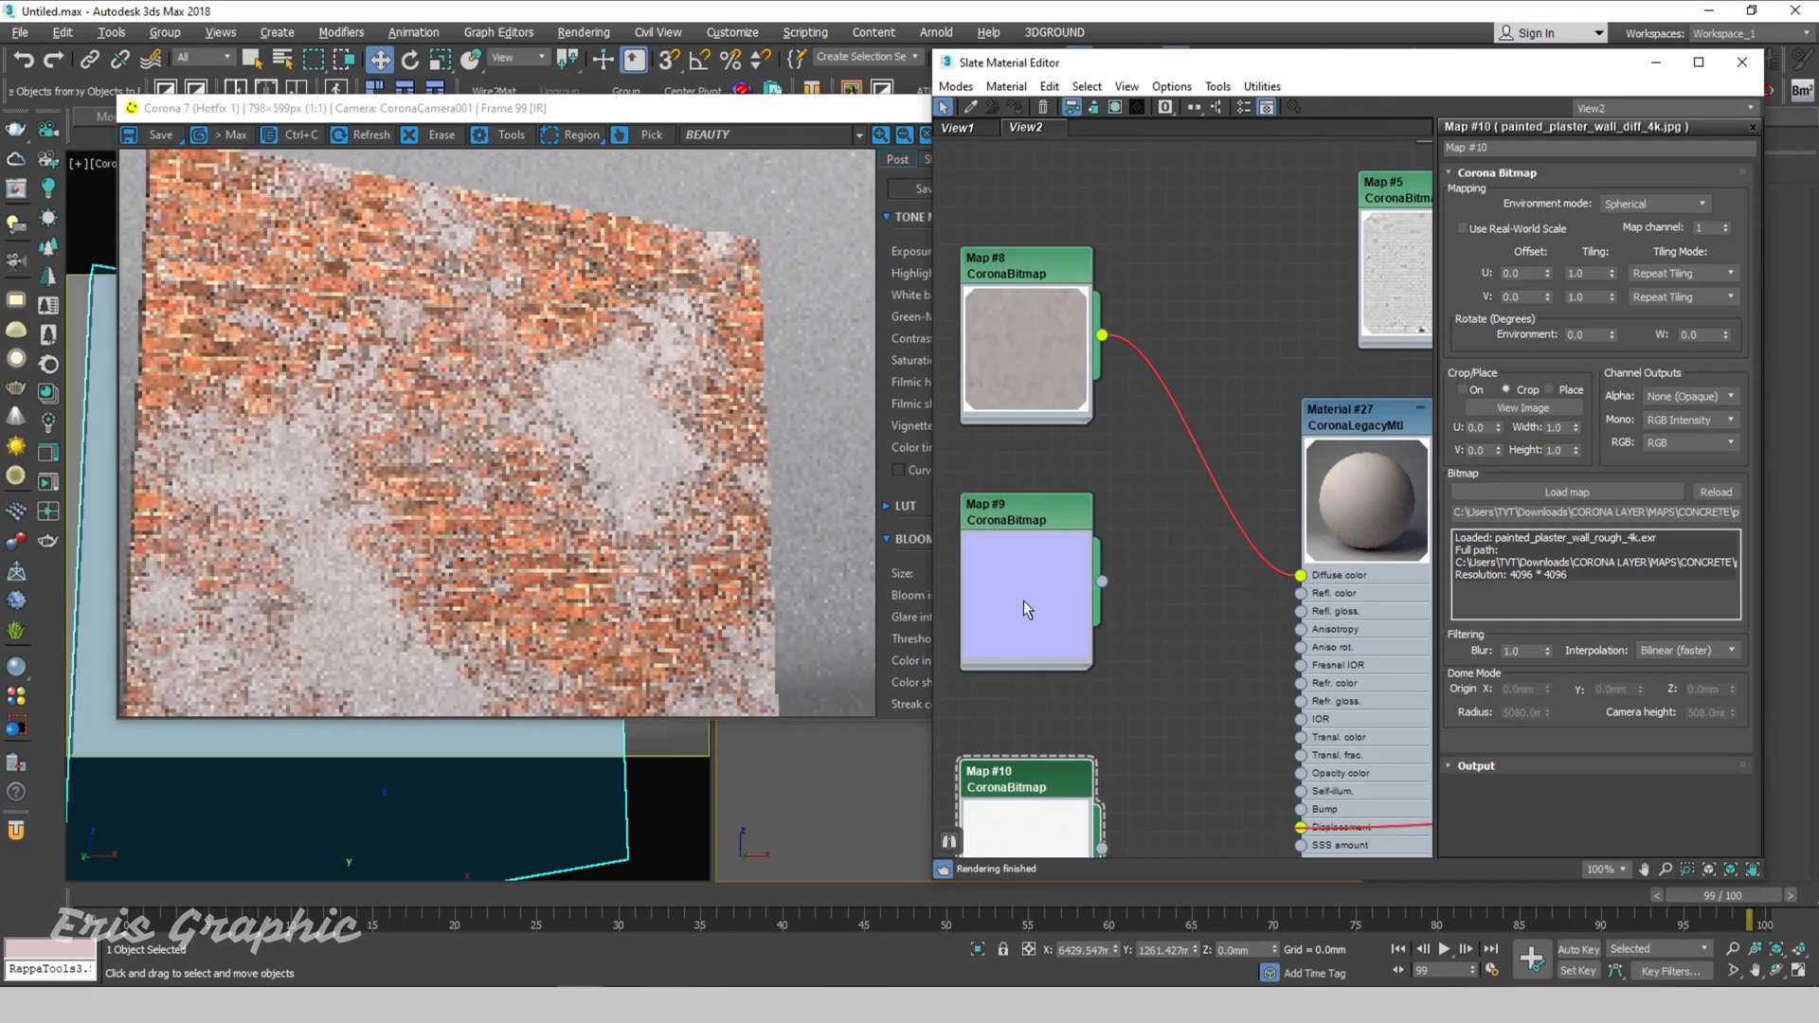
middle_click_drag(1105, 661, 1114, 368)
left_click_drag(1015, 312, 1053, 787)
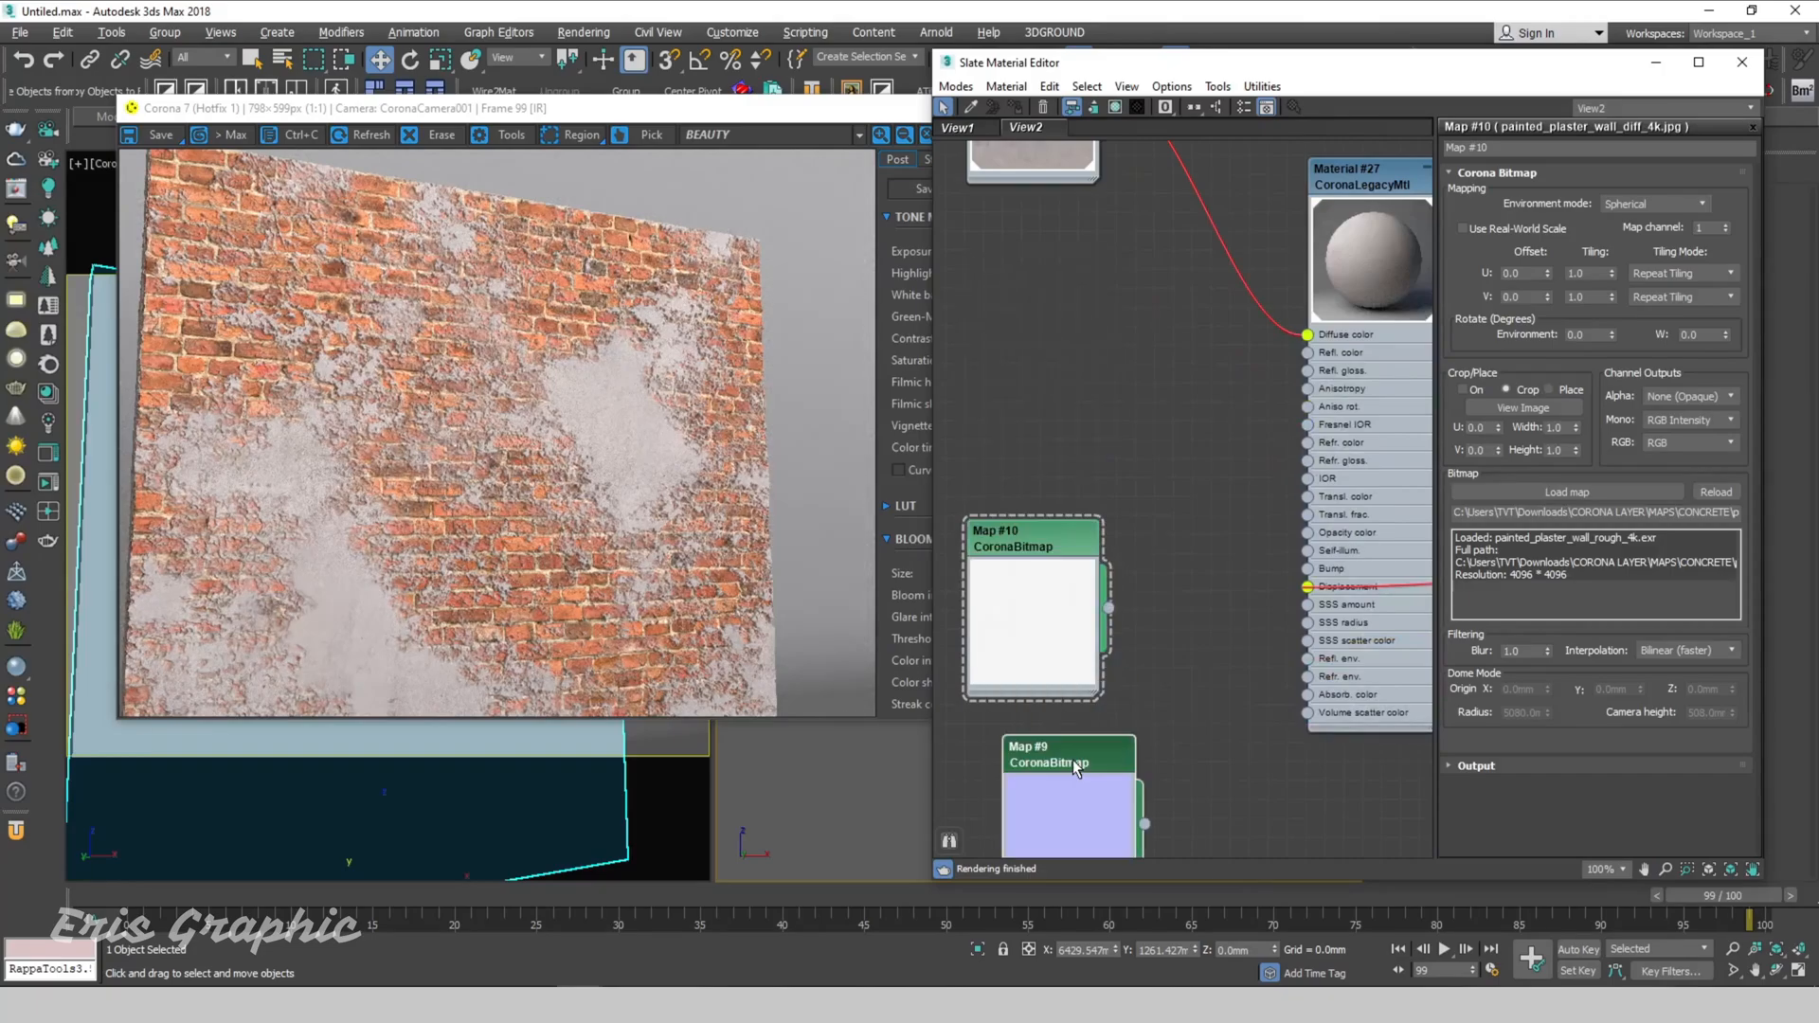
left_click_drag(1047, 540, 1049, 353)
left_click_drag(1106, 417, 1307, 371)
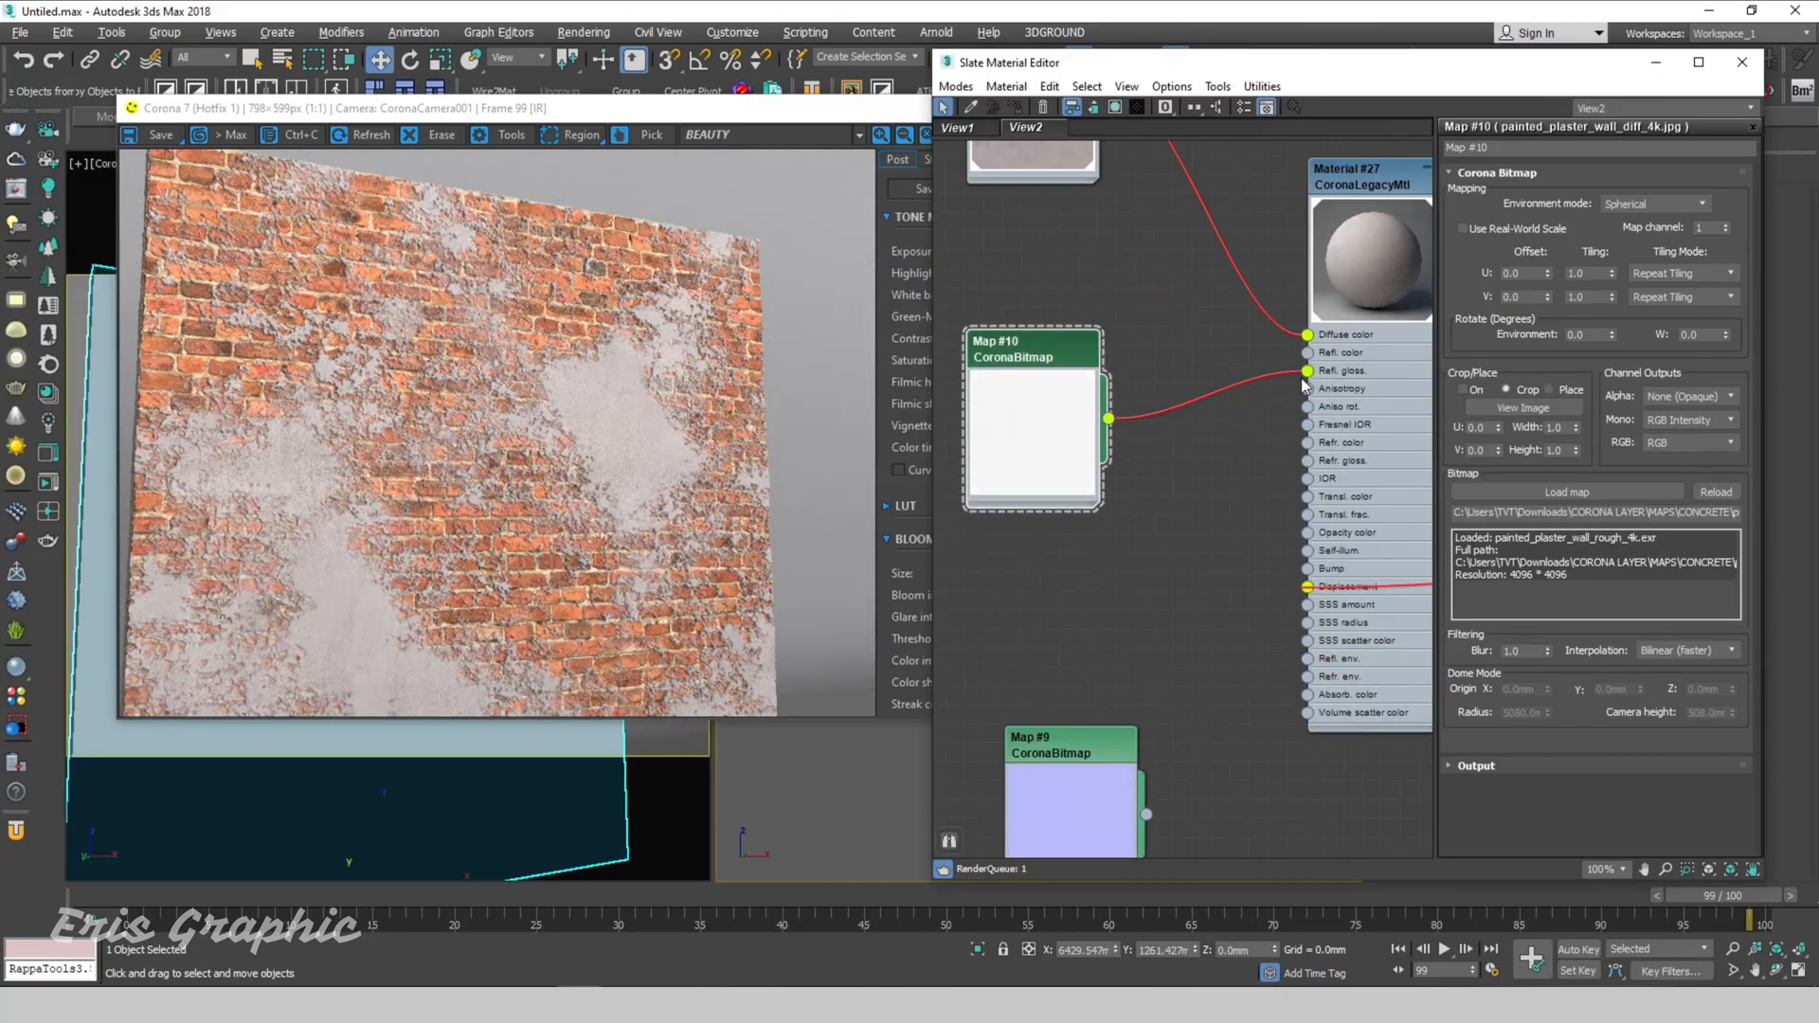
Step: Route the plaster normal bitmap through a new CoronaNormal map into the Bump slot of Material #27
left_click_drag(1065, 749, 1010, 576)
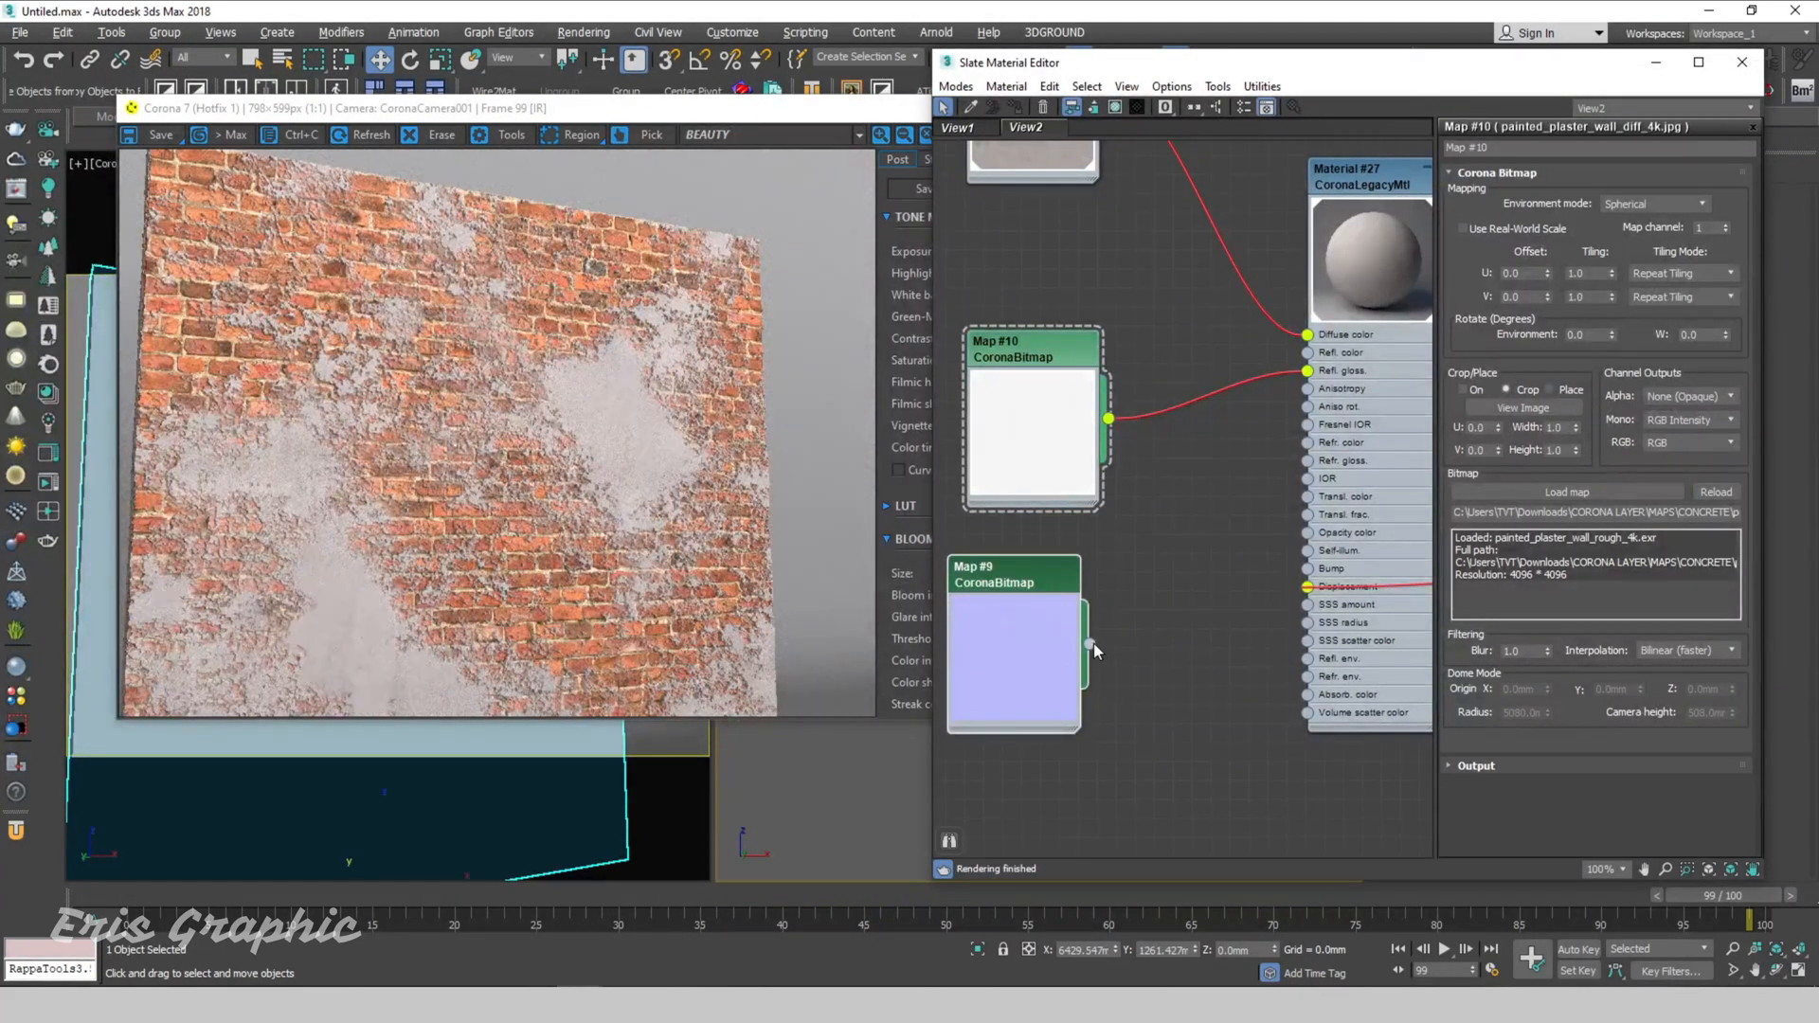
left_click_drag(1090, 644, 1165, 648)
mouse_move(1217, 679)
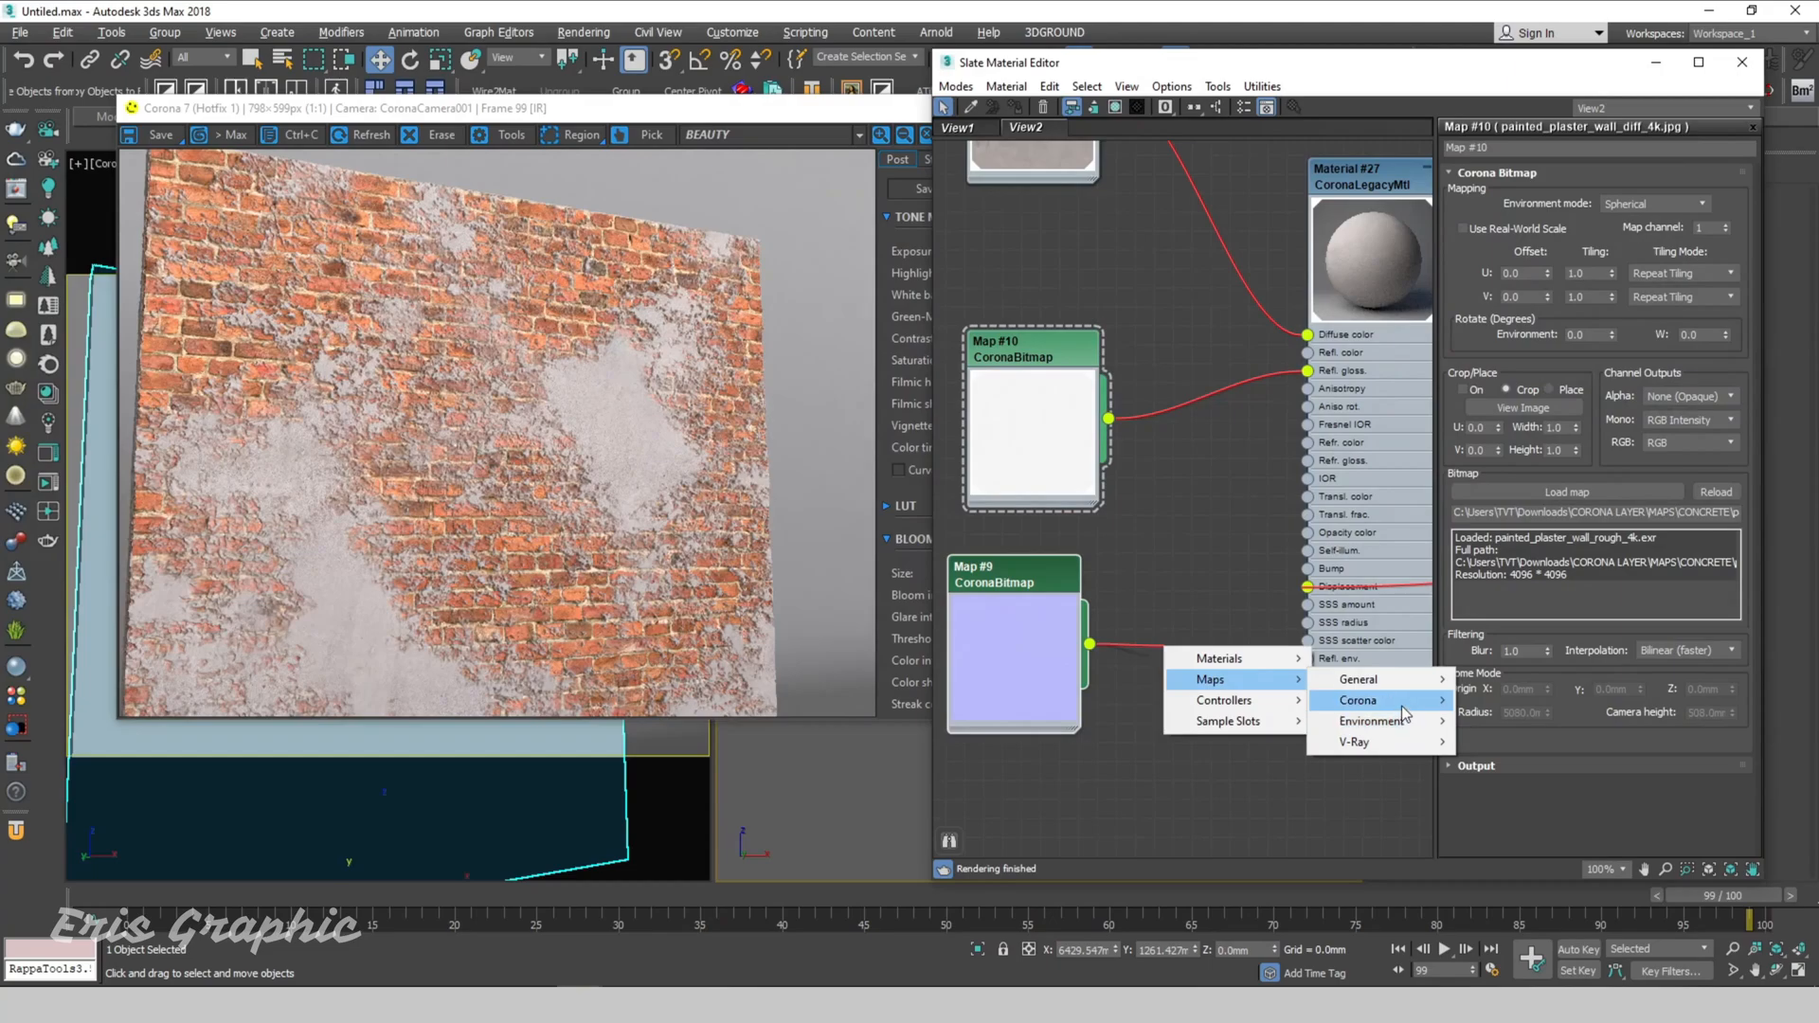
mouse_move(1416, 706)
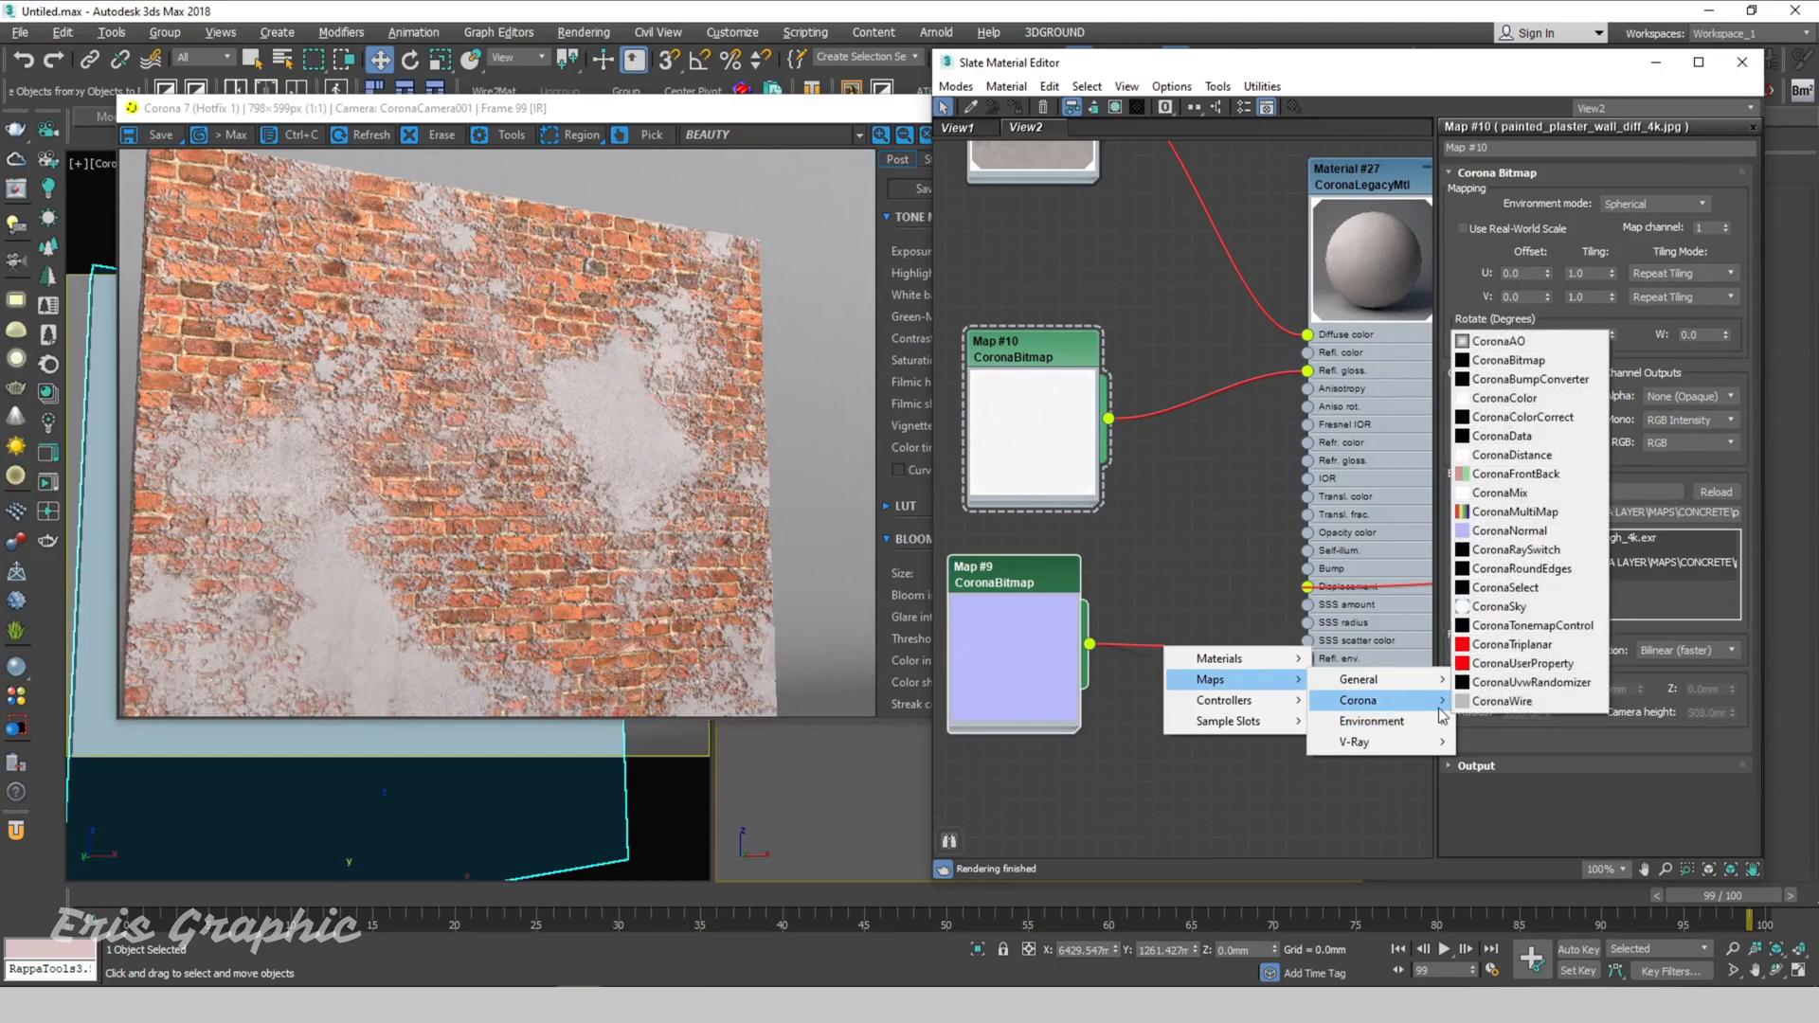
left_click(1550, 532)
left_click(1184, 697)
left_click_drag(1008, 583, 953, 659)
left_click_drag(1242, 676, 1317, 579)
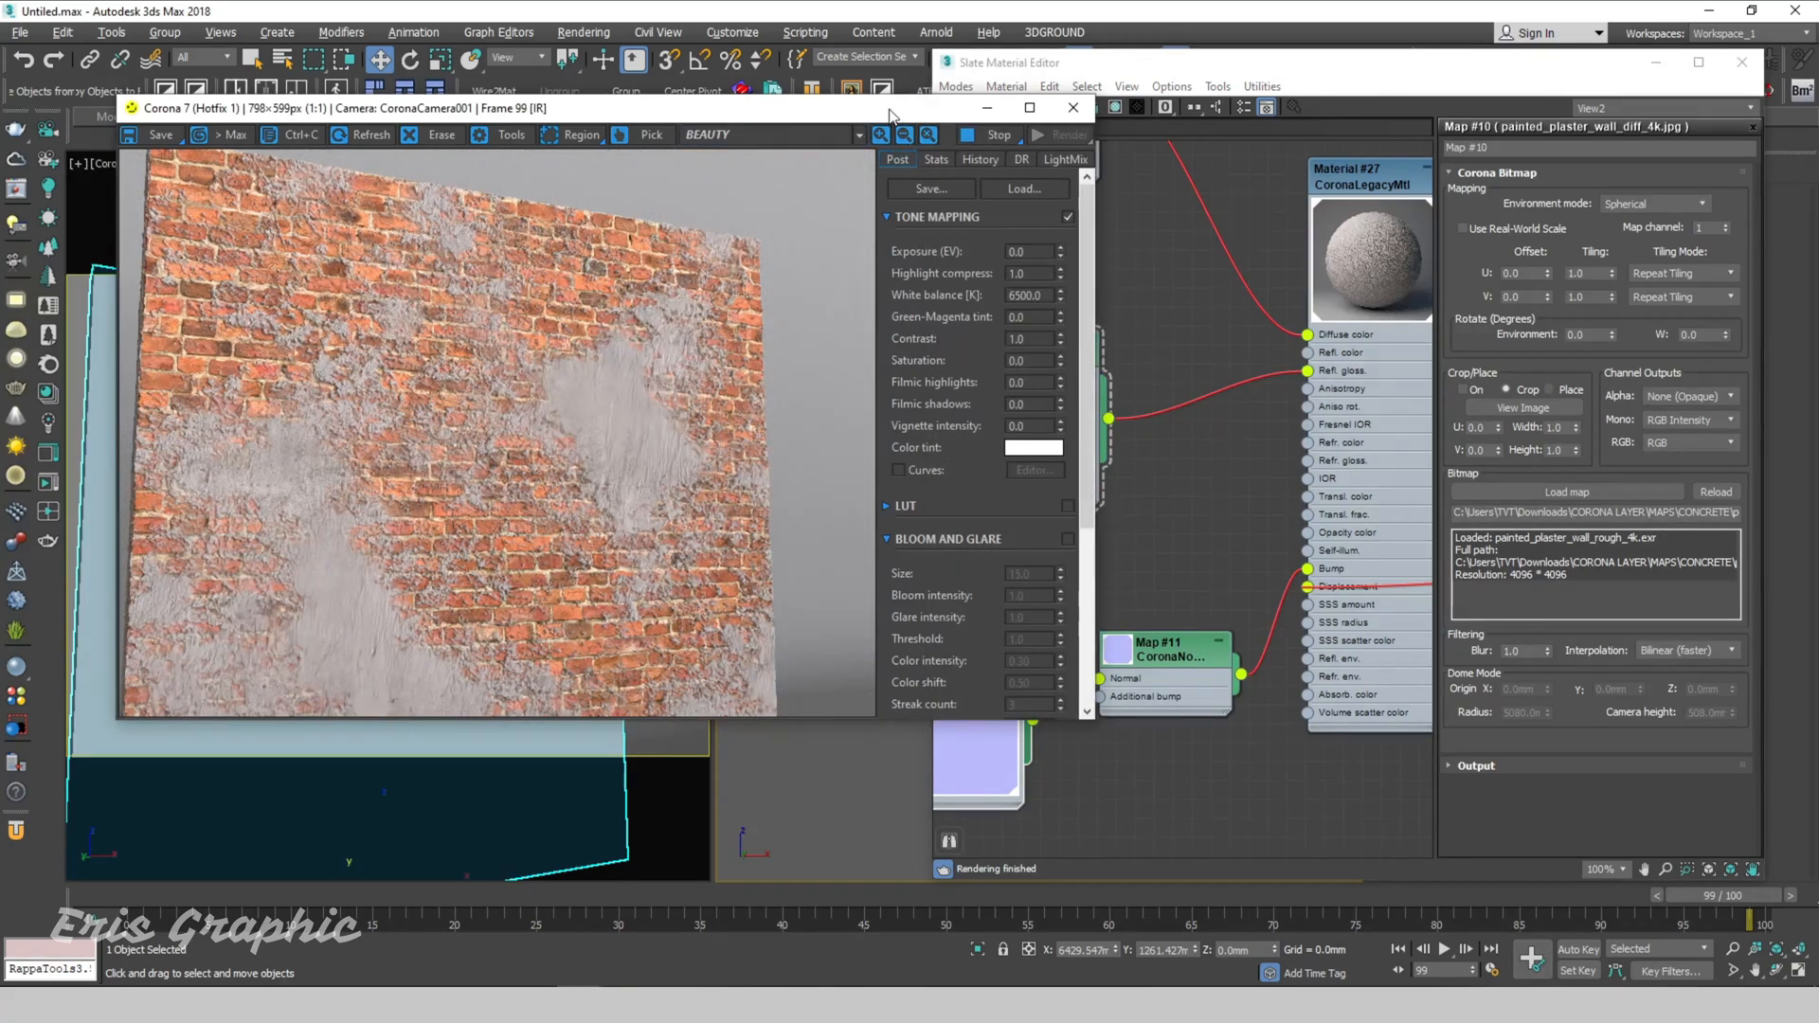
Step: Review the complete layered material node network and examine the plaster-over-brick render in the frame buffer
left_click_drag(890, 109, 861, 155)
left_click(1403, 70)
scroll(1155, 489, "down", 1)
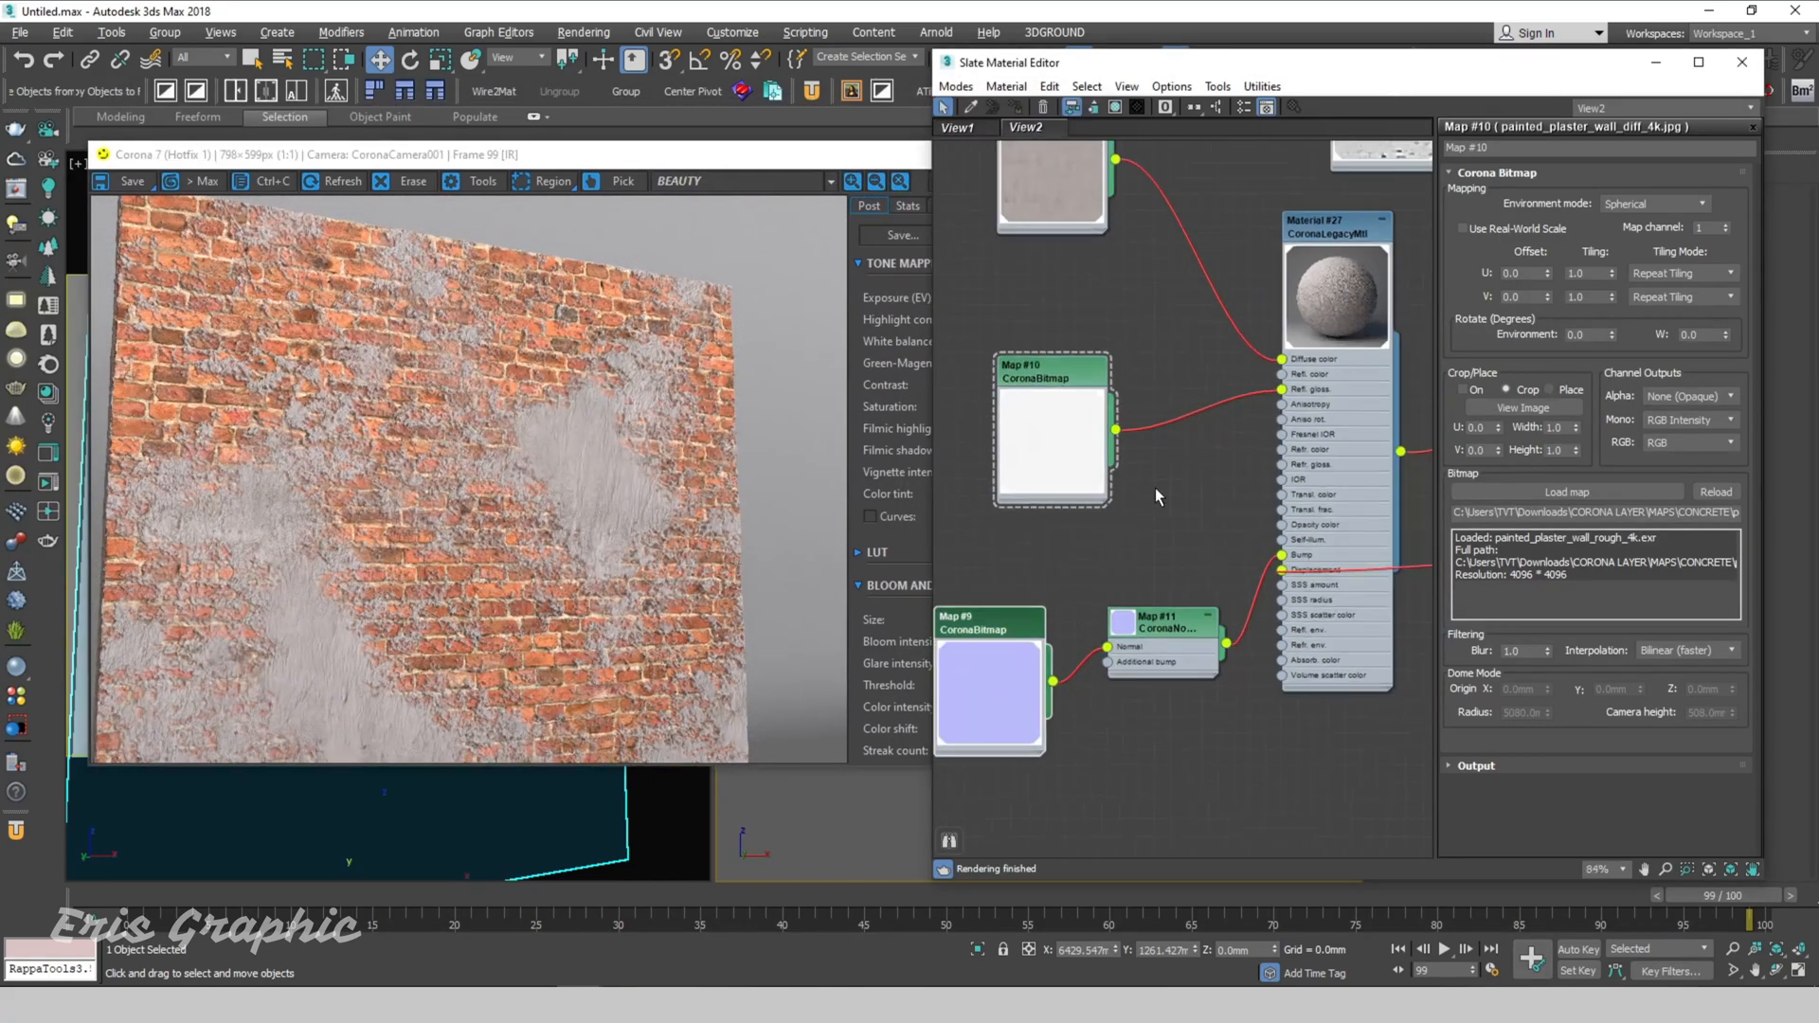
scroll(1156, 488, "down", 2)
middle_click_drag(1275, 510, 1110, 607)
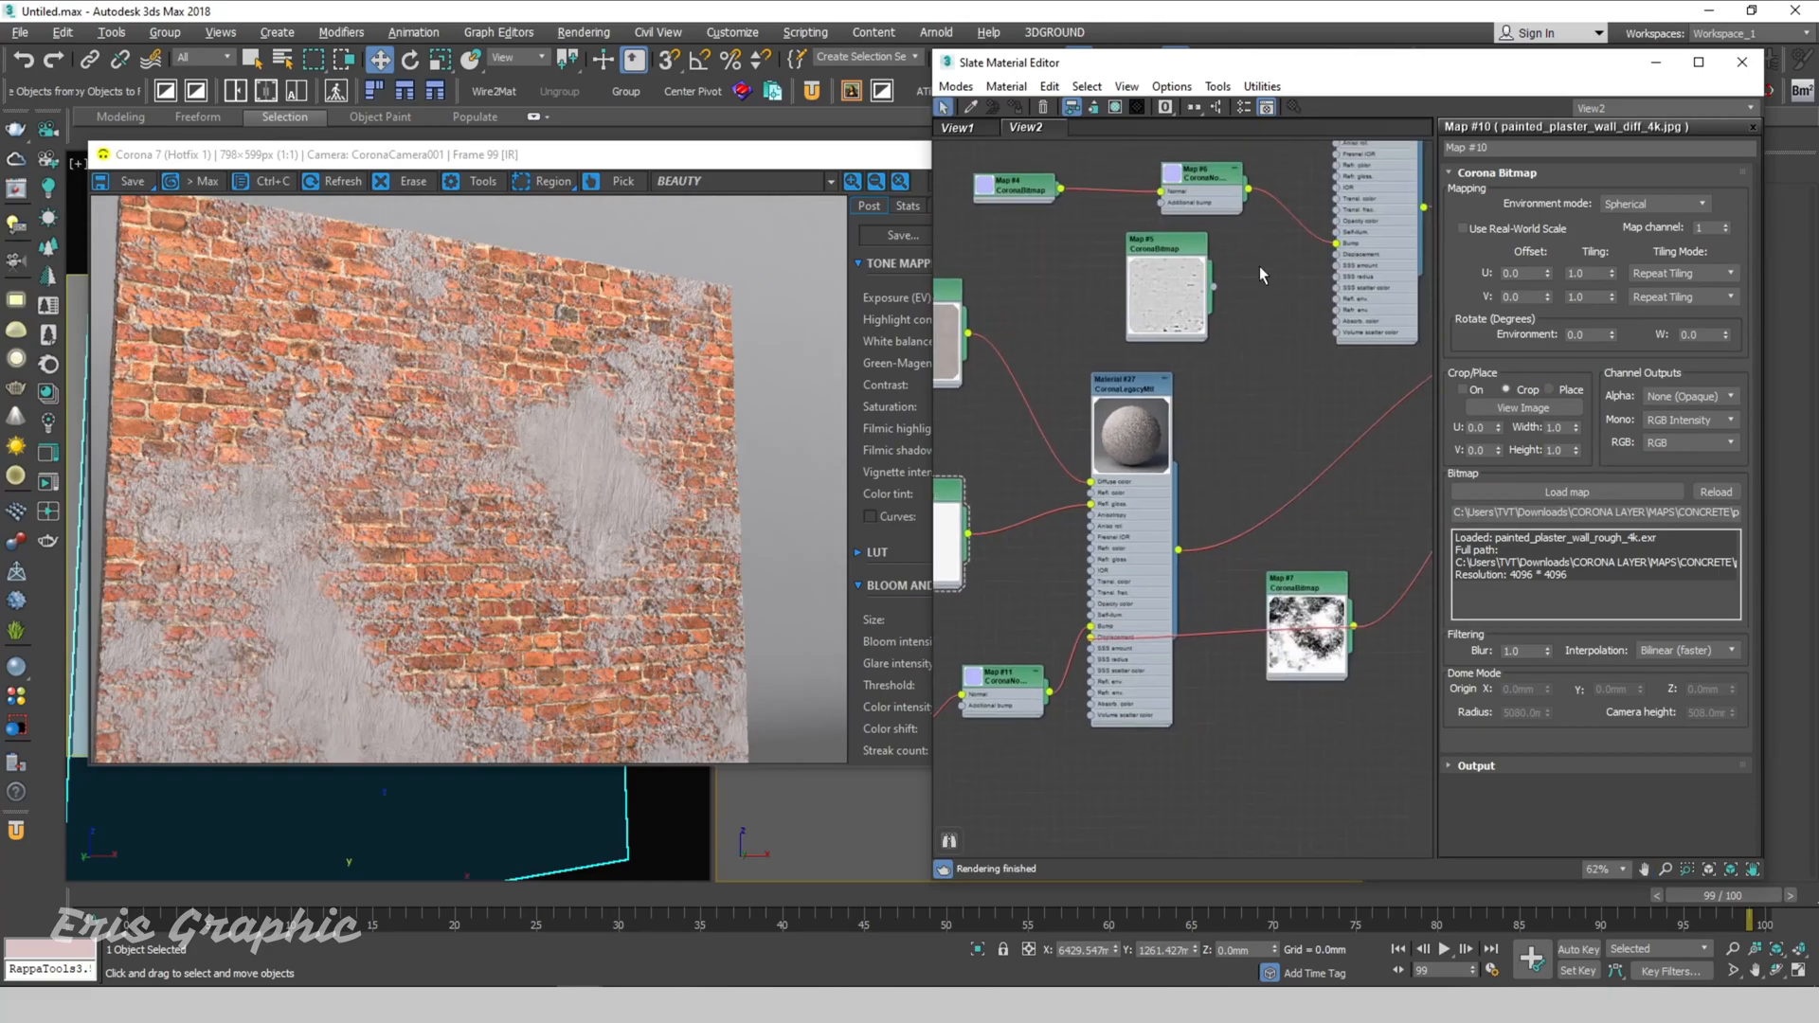
left_click(1220, 110)
scroll(1224, 351, "down", 4)
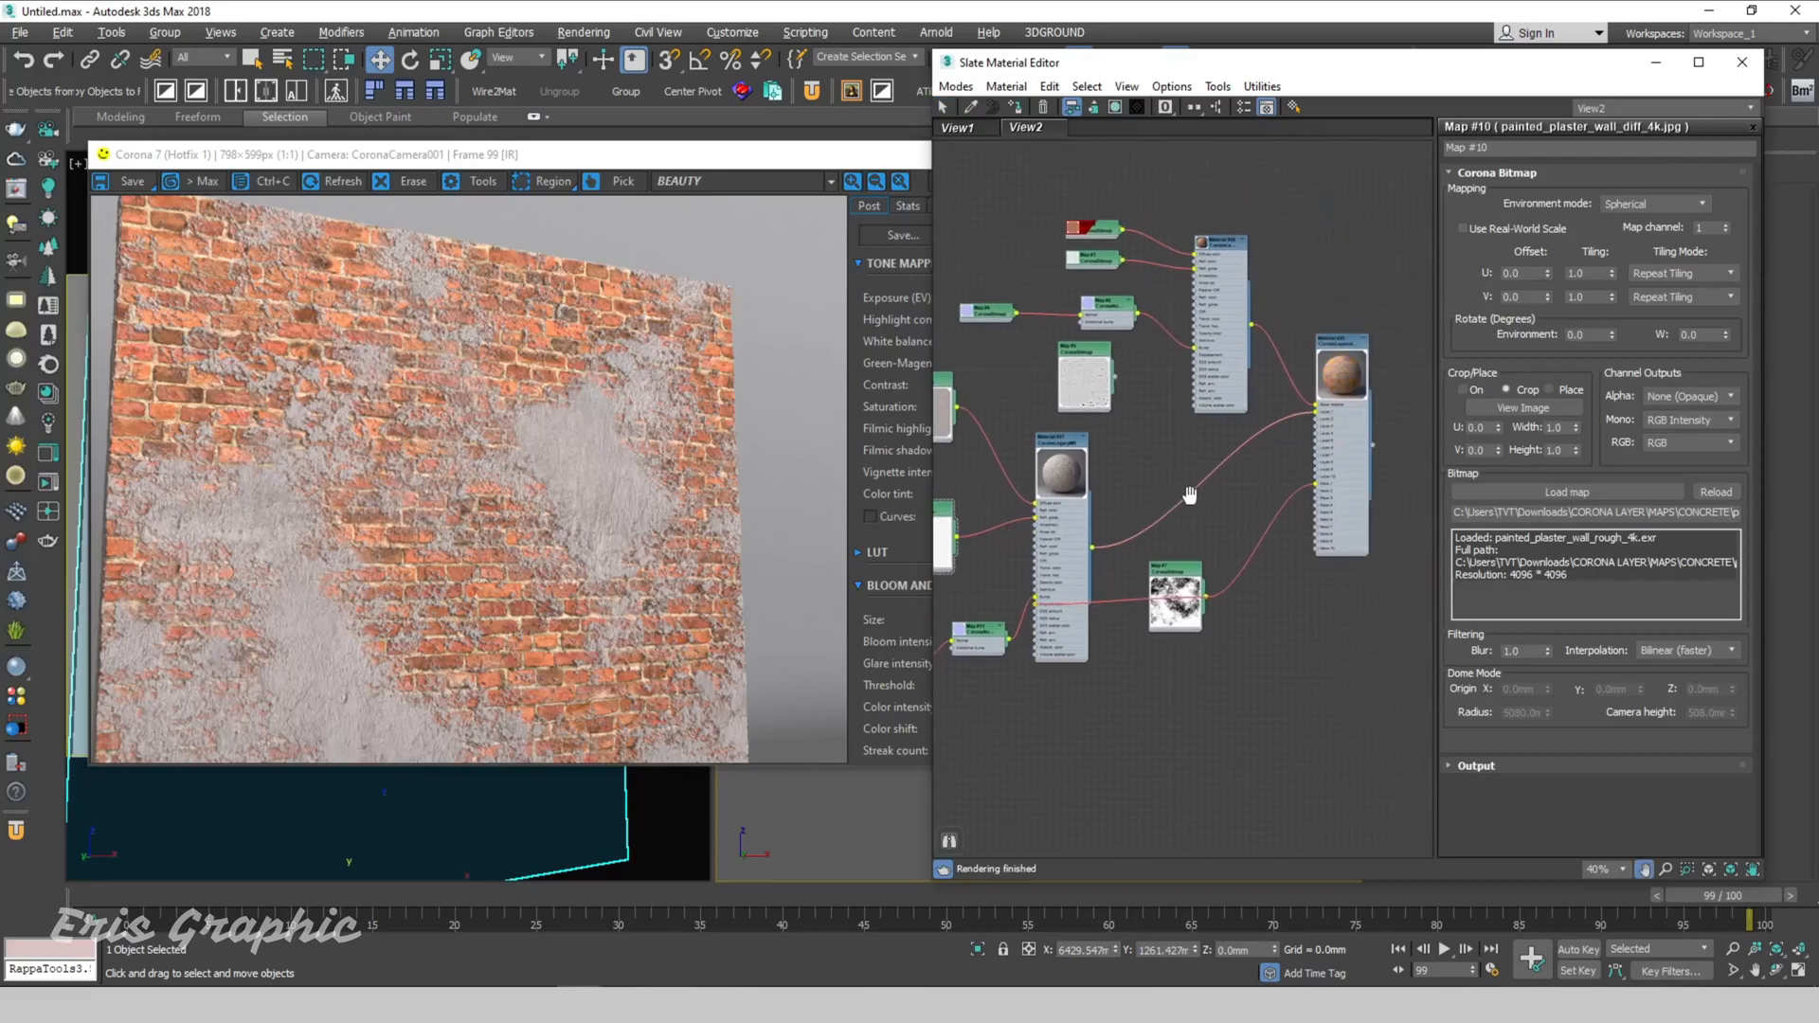
middle_click_drag(1218, 589, 1237, 578)
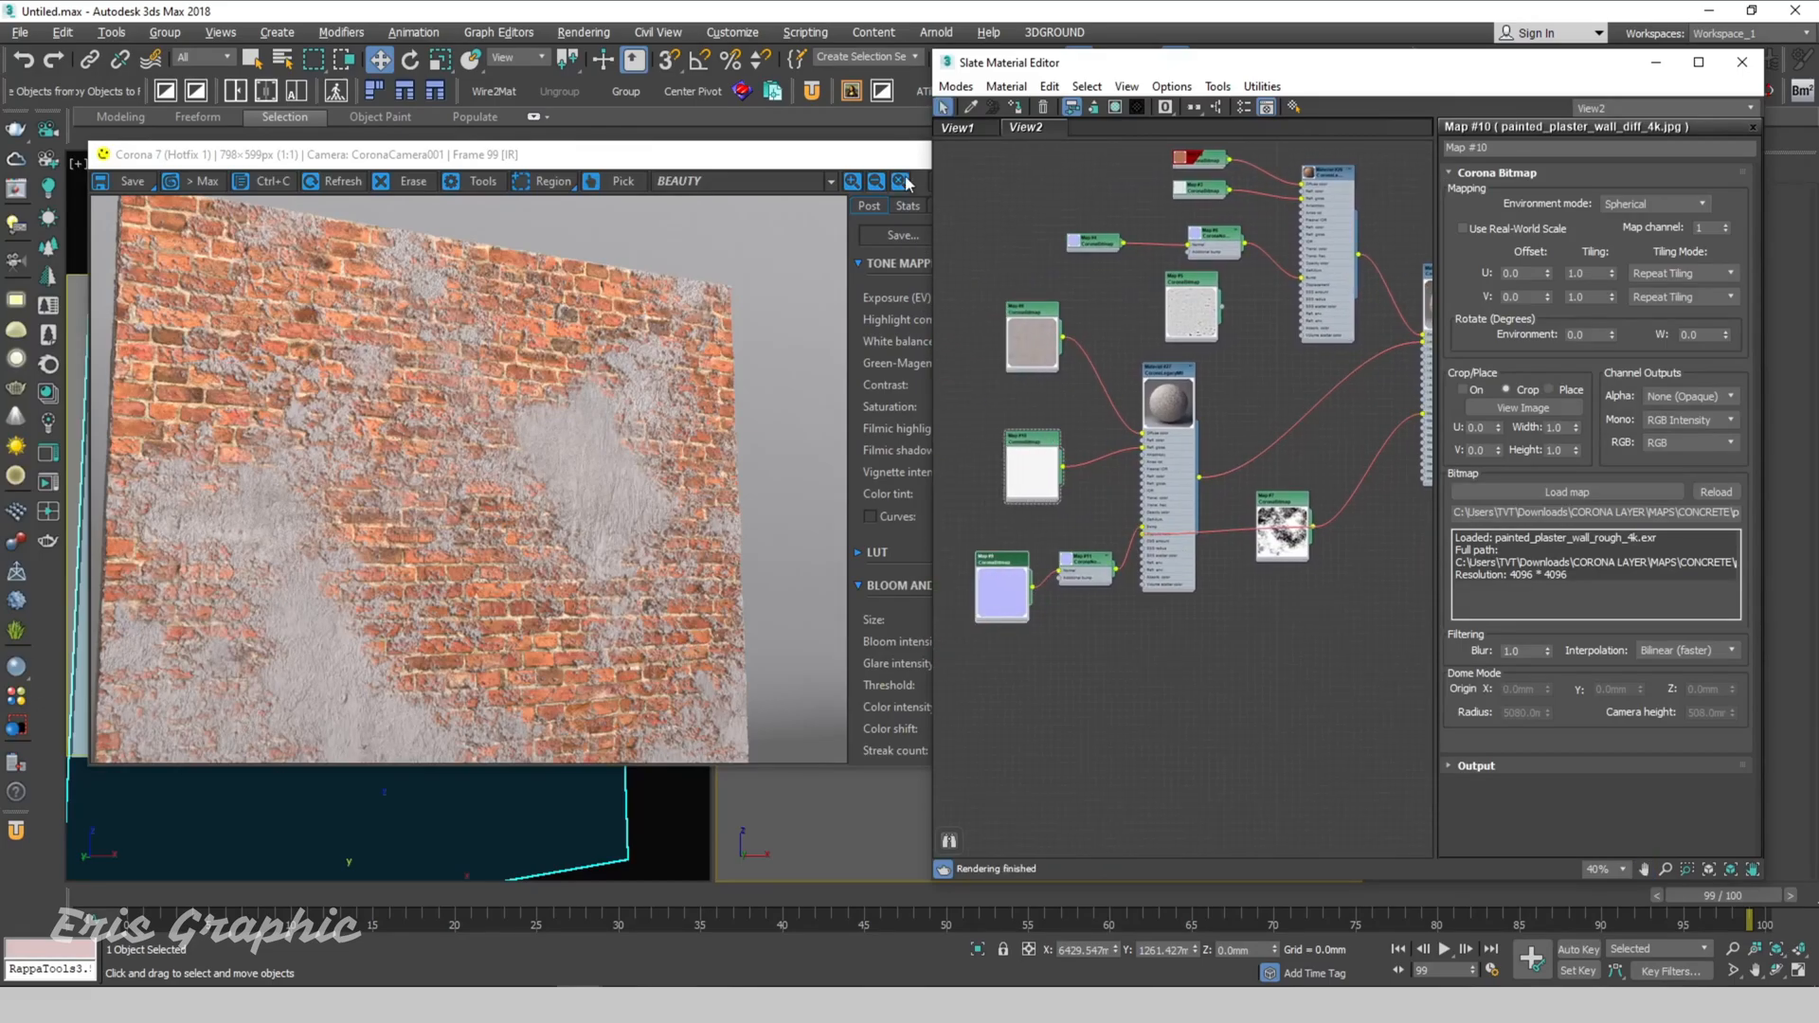
double_click(841, 157)
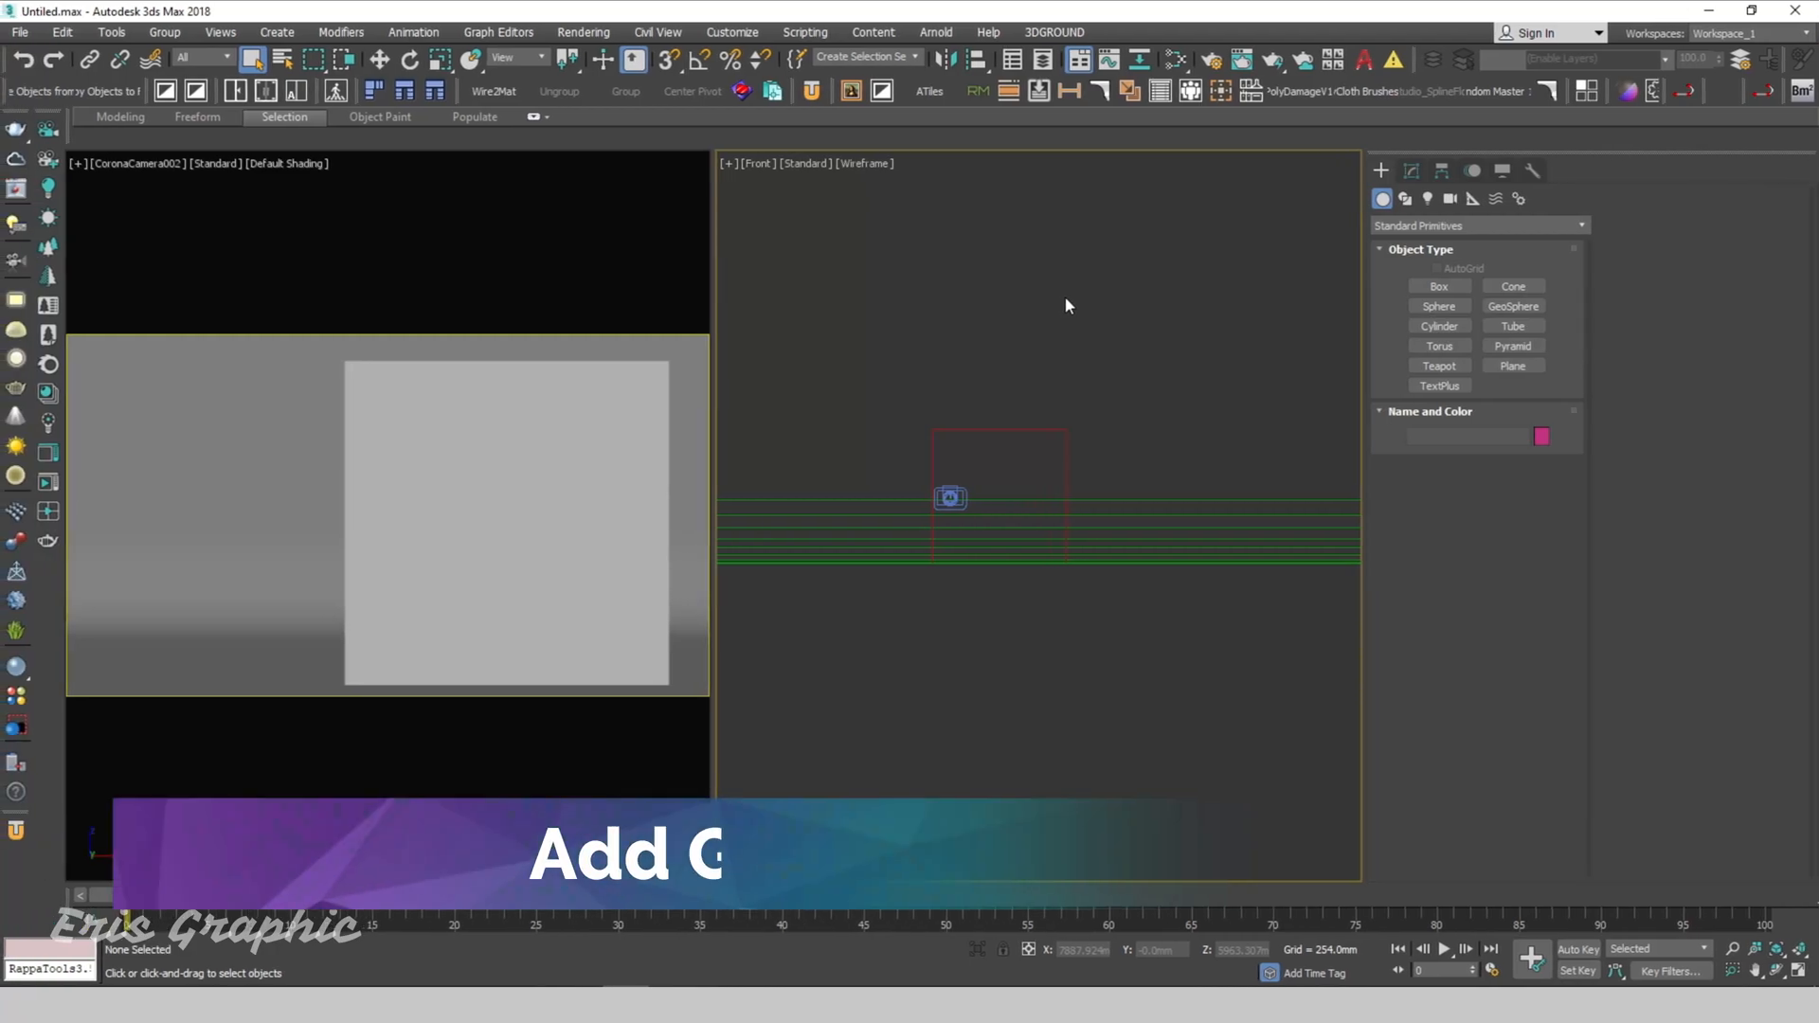
Step: Add a CoronaBitmap in empty space beside the layered material and load 212012_graffiti-png from the CORONA LAYER\MAPS folder
key("m")
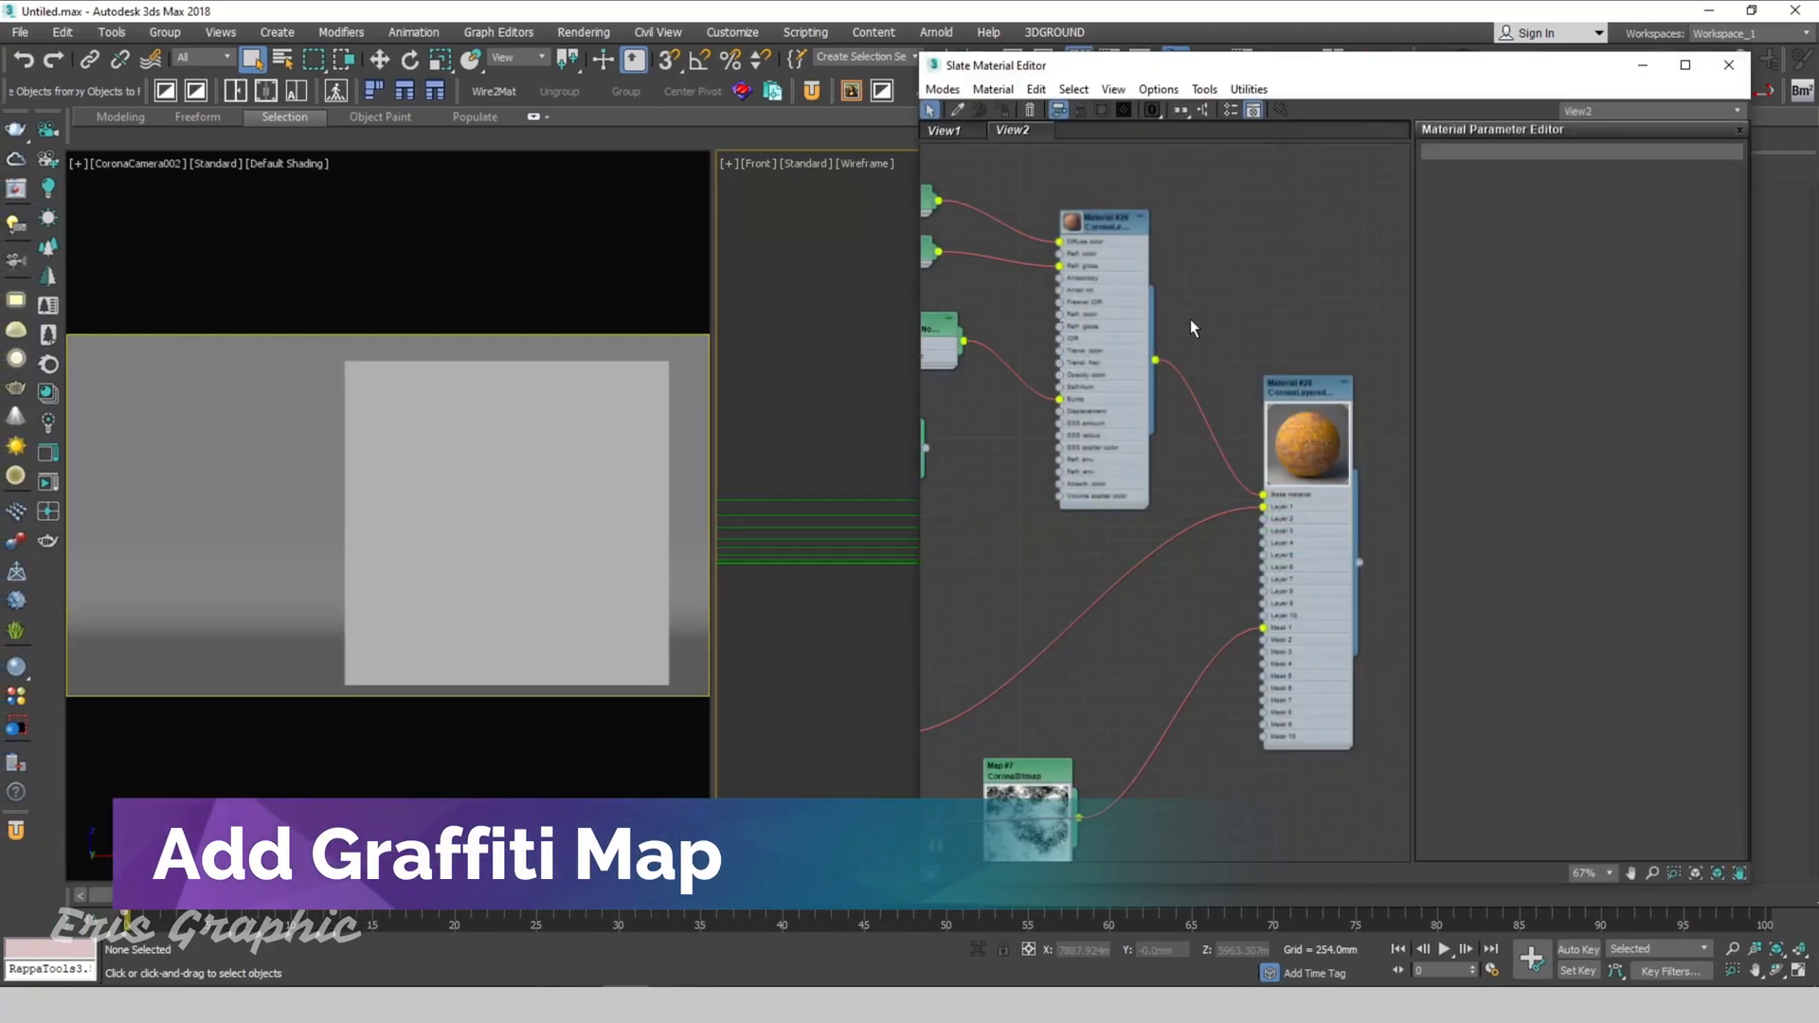
scroll(1198, 299, "down", 5)
middle_click_drag(1282, 306, 1088, 394)
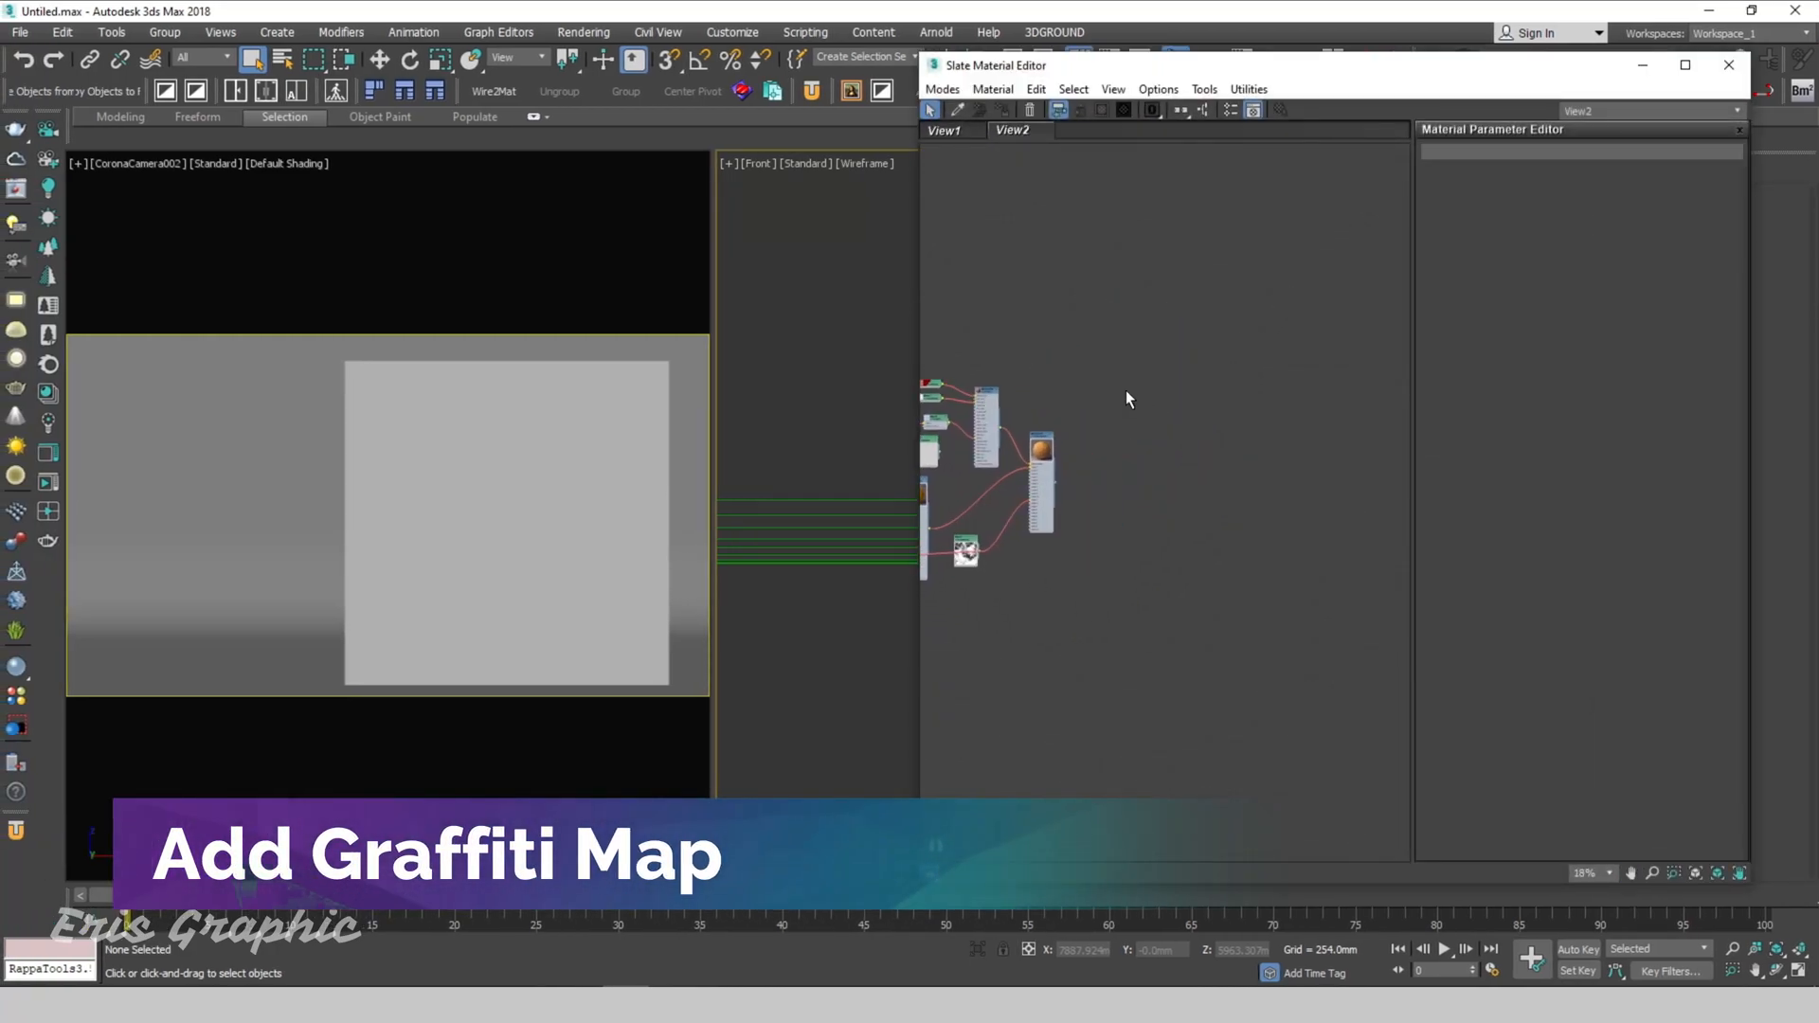
right_click(1124, 387)
mouse_move(1189, 418)
mouse_move(1340, 438)
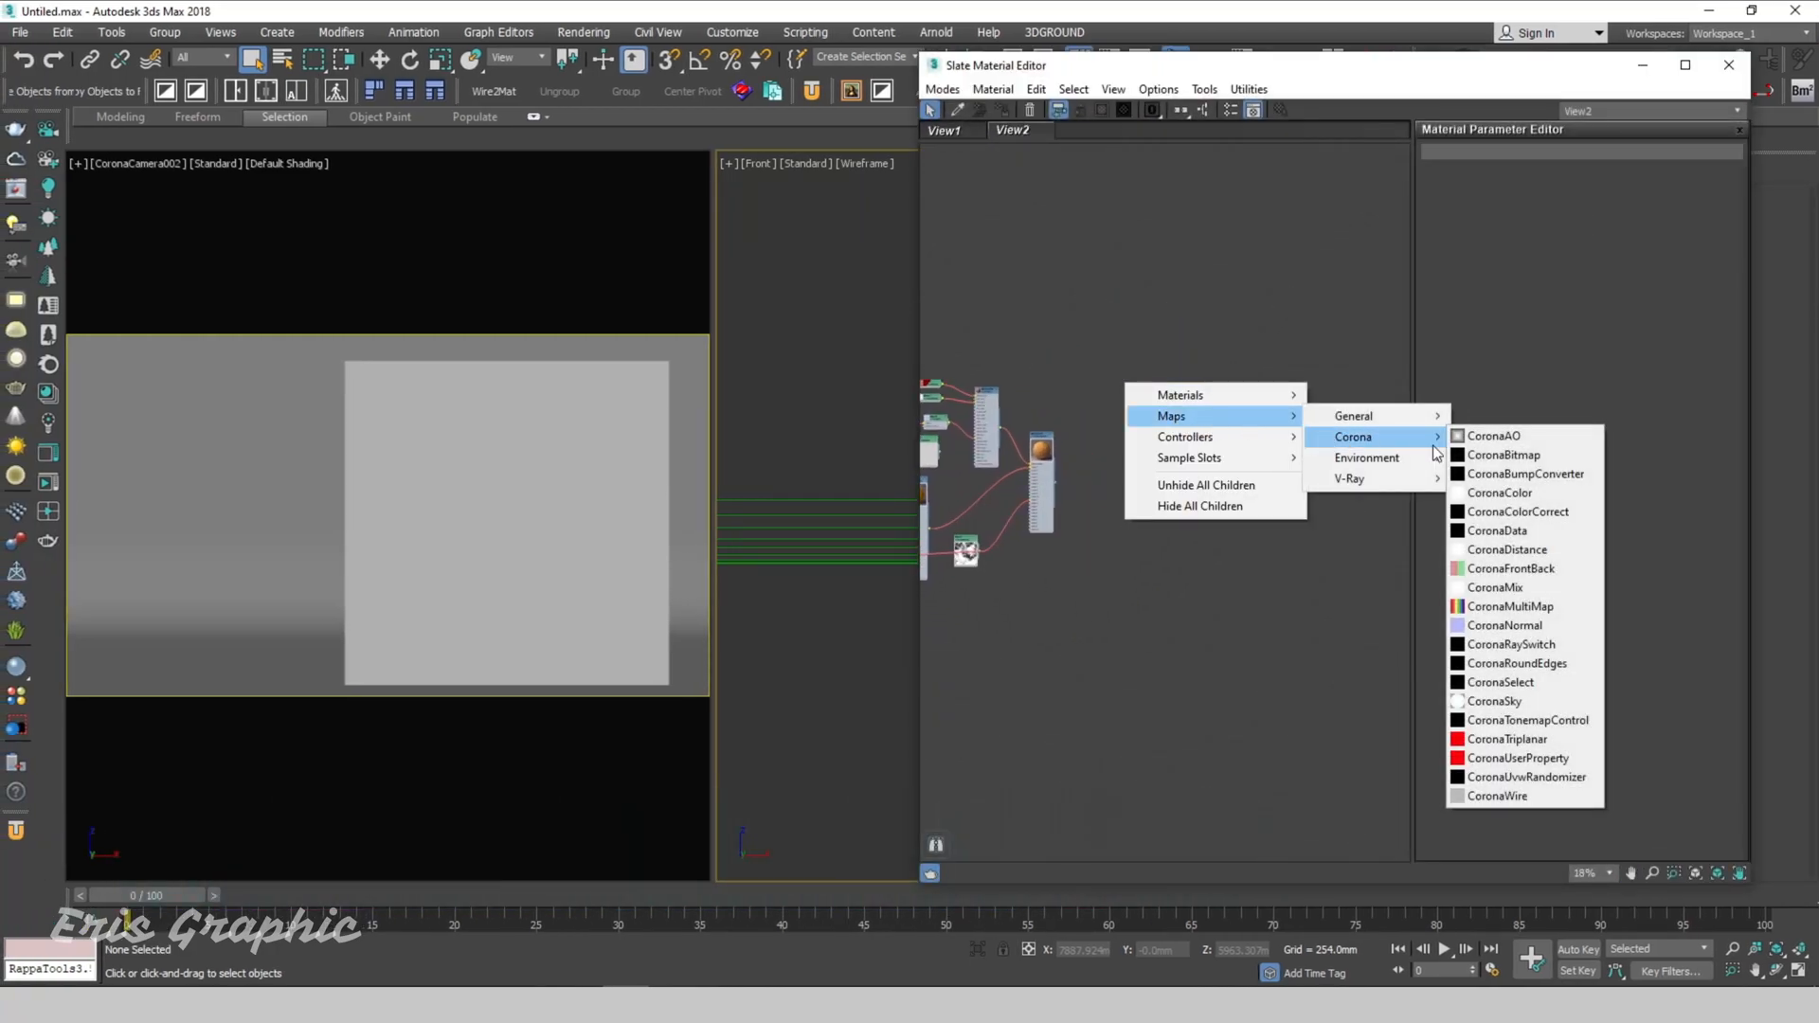
left_click(1532, 457)
left_click(68, 296)
double_click(848, 147)
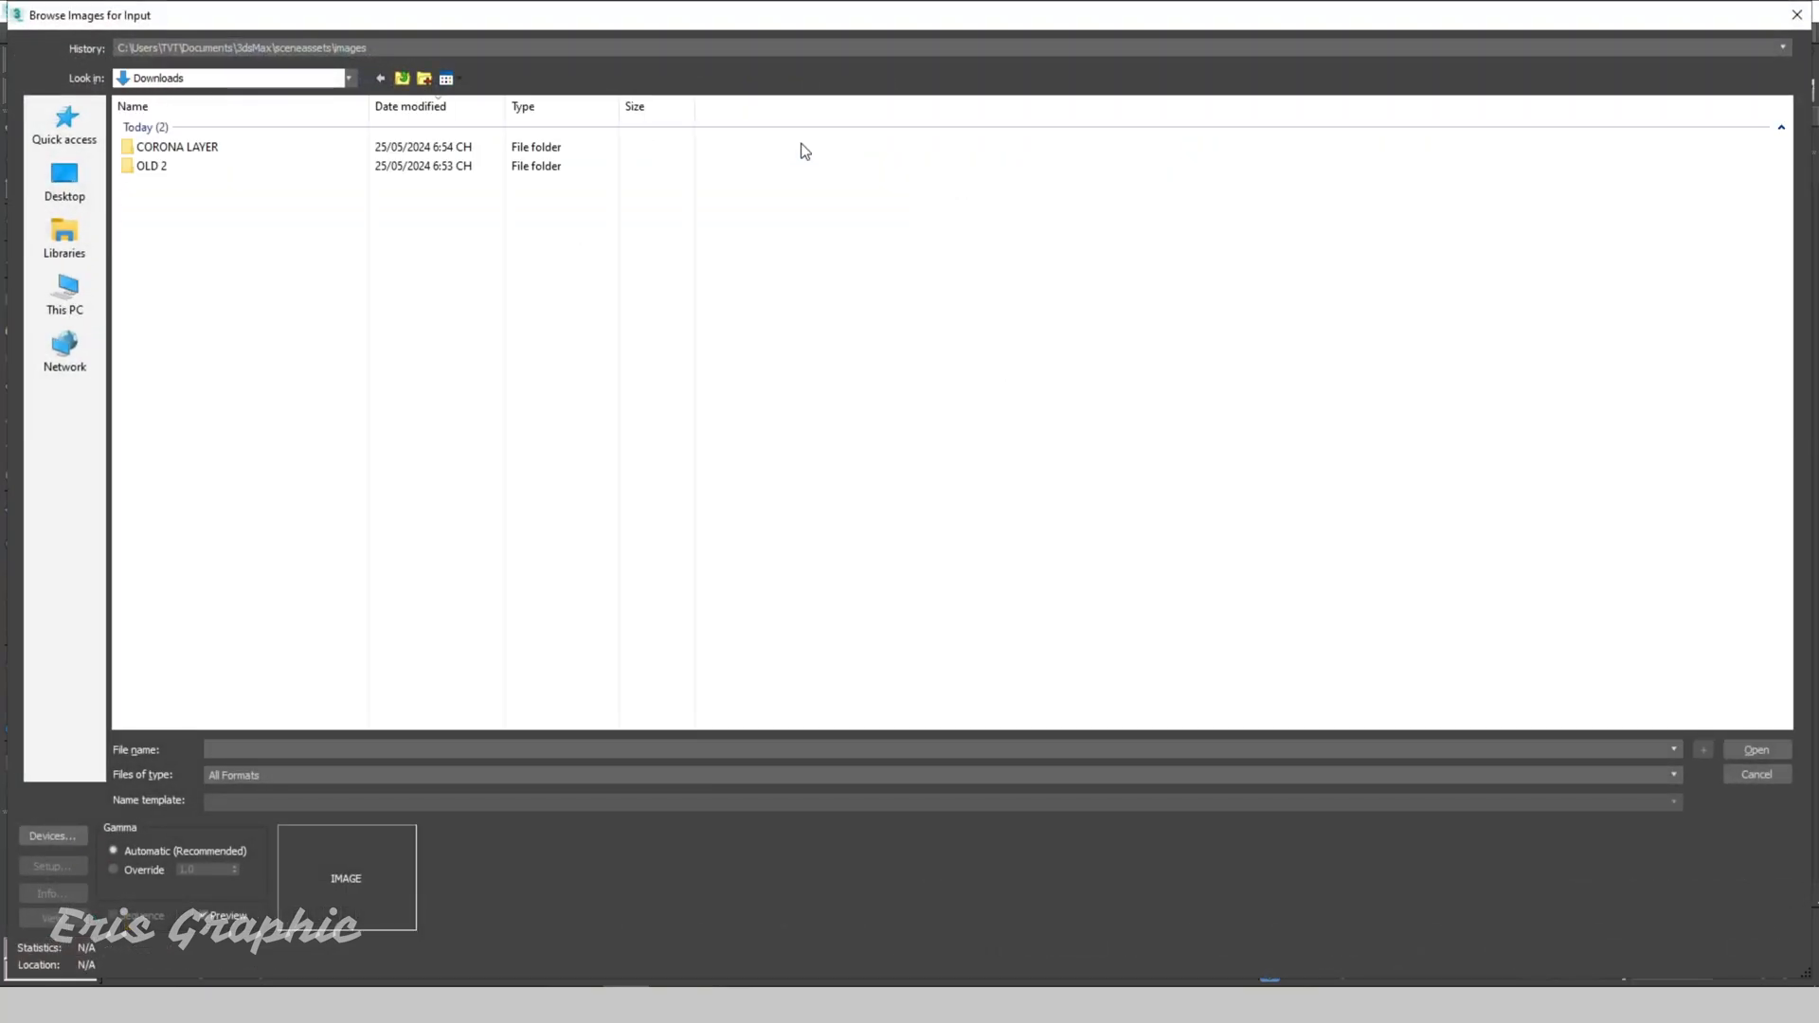
double_click(218, 148)
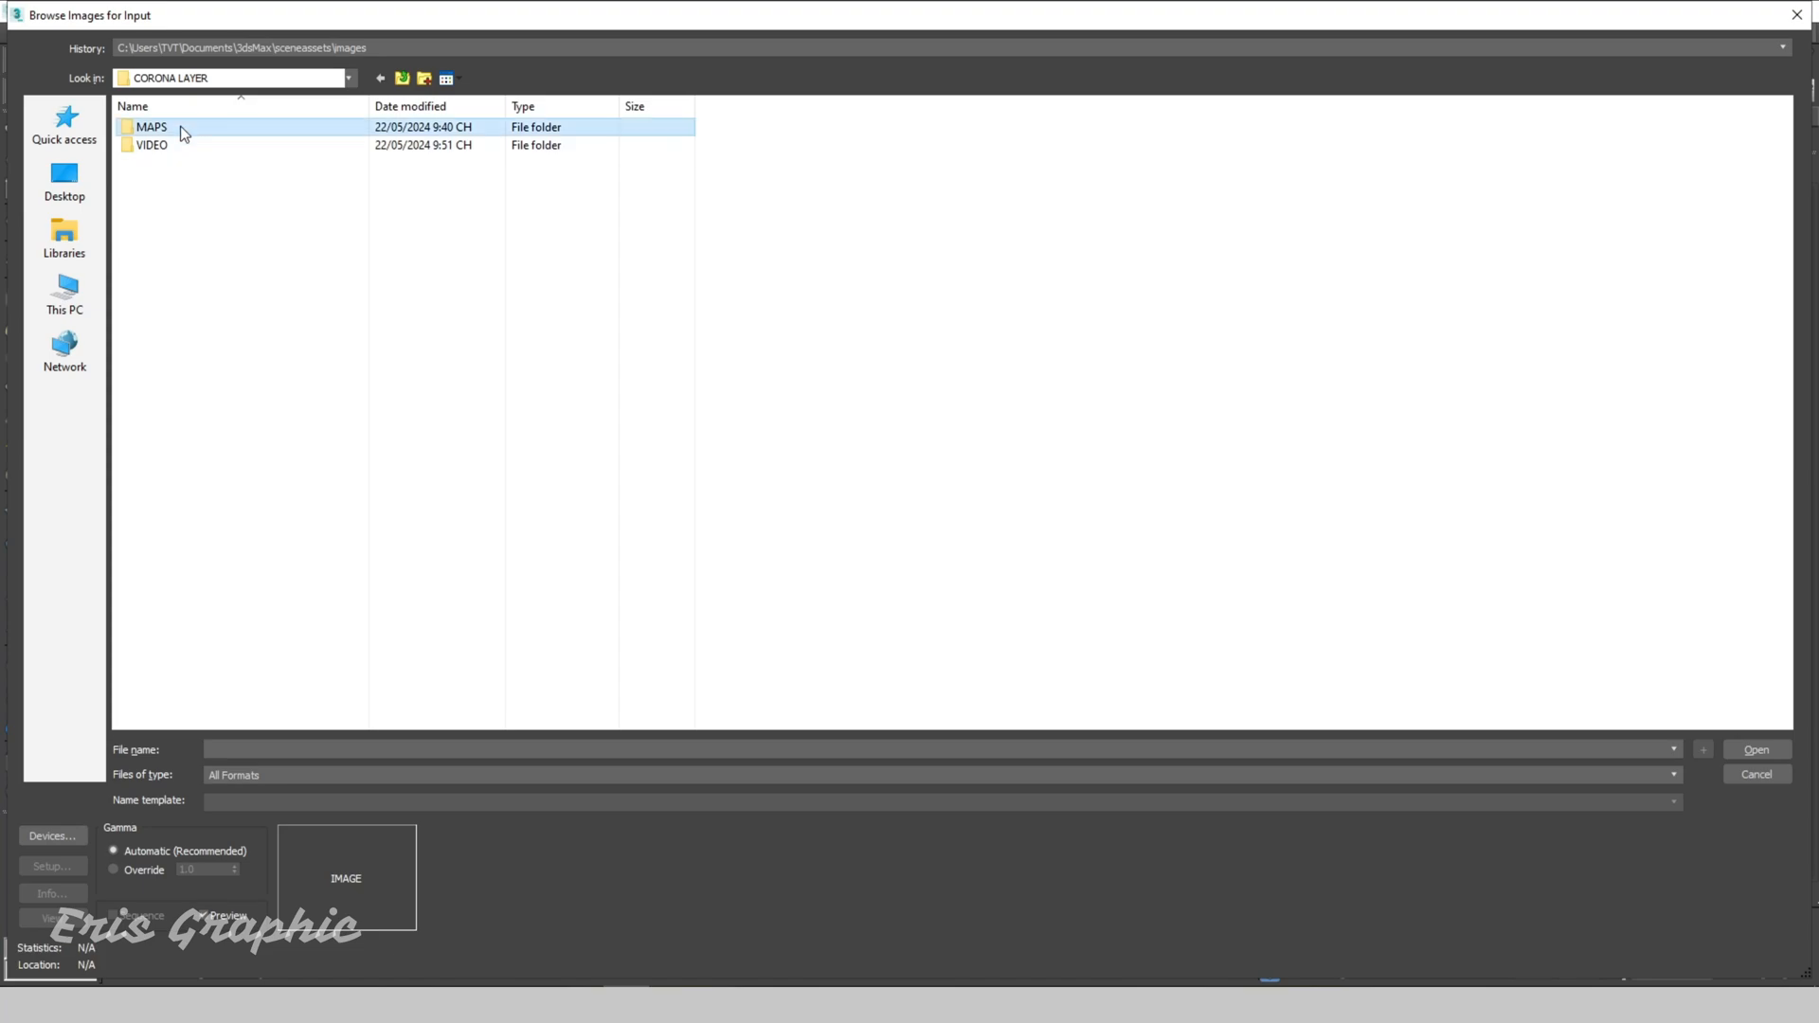
double_click(151, 127)
left_click(743, 156)
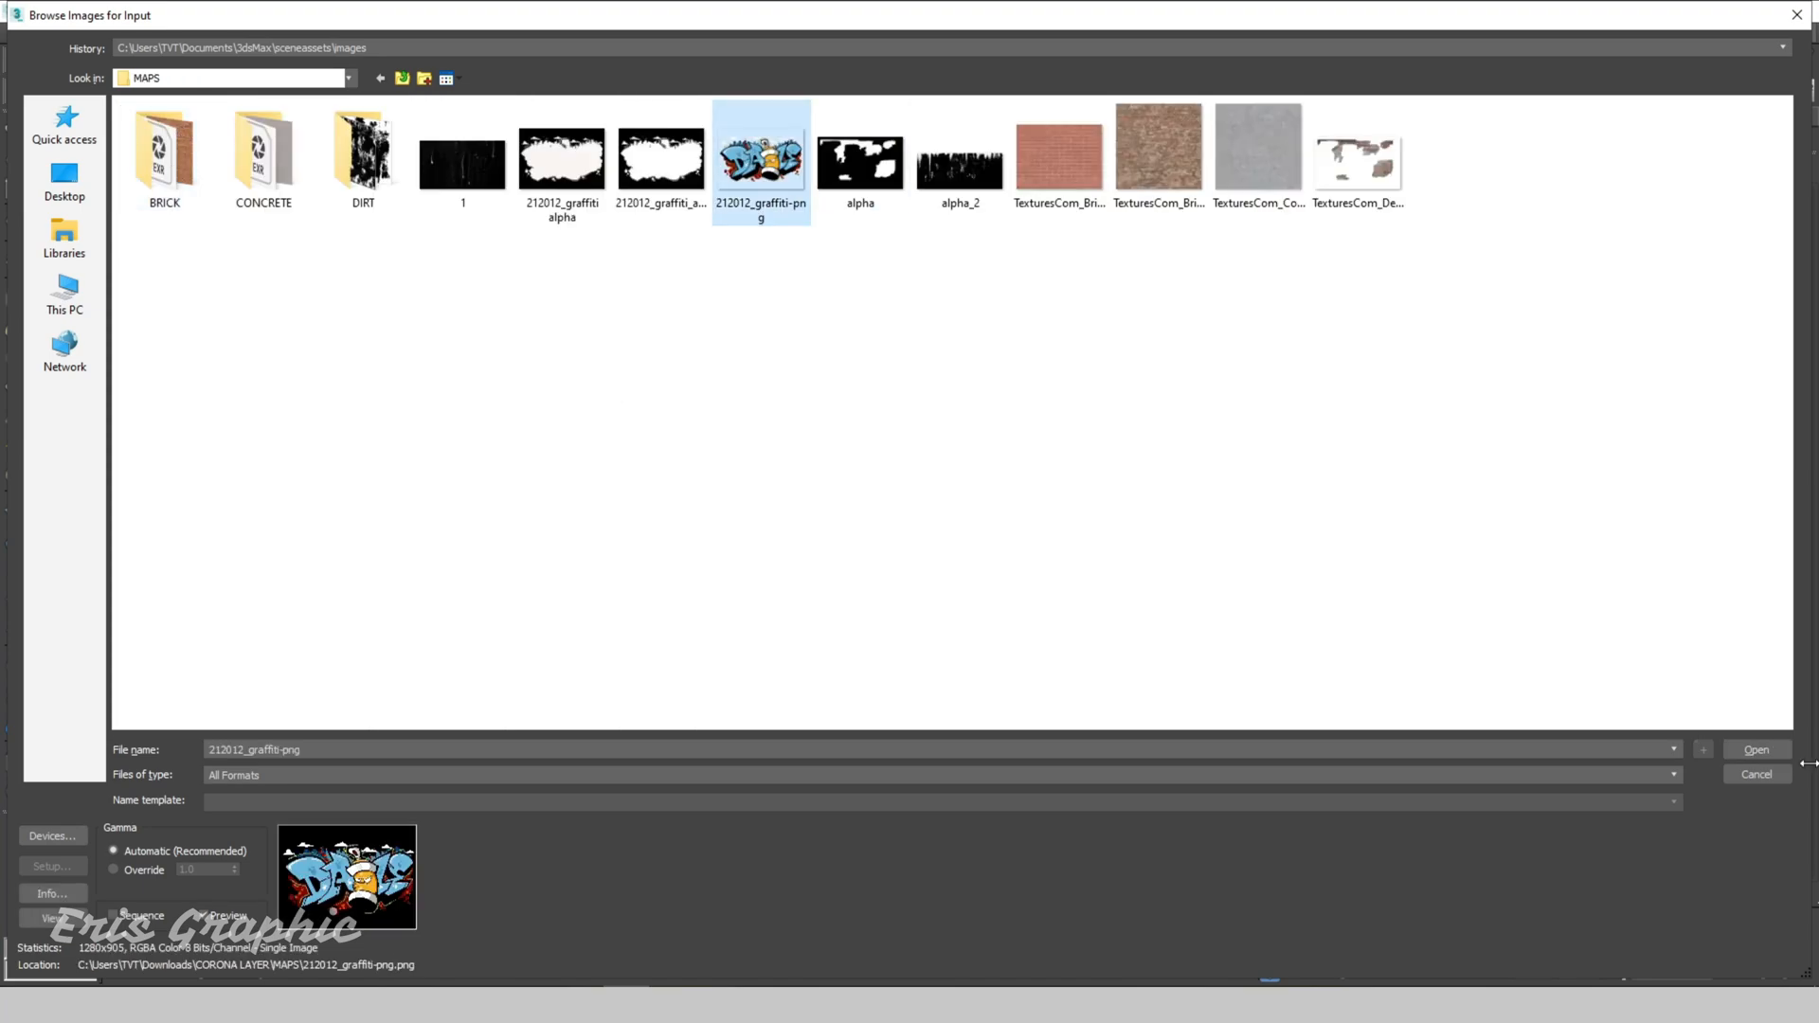
left_click(1756, 749)
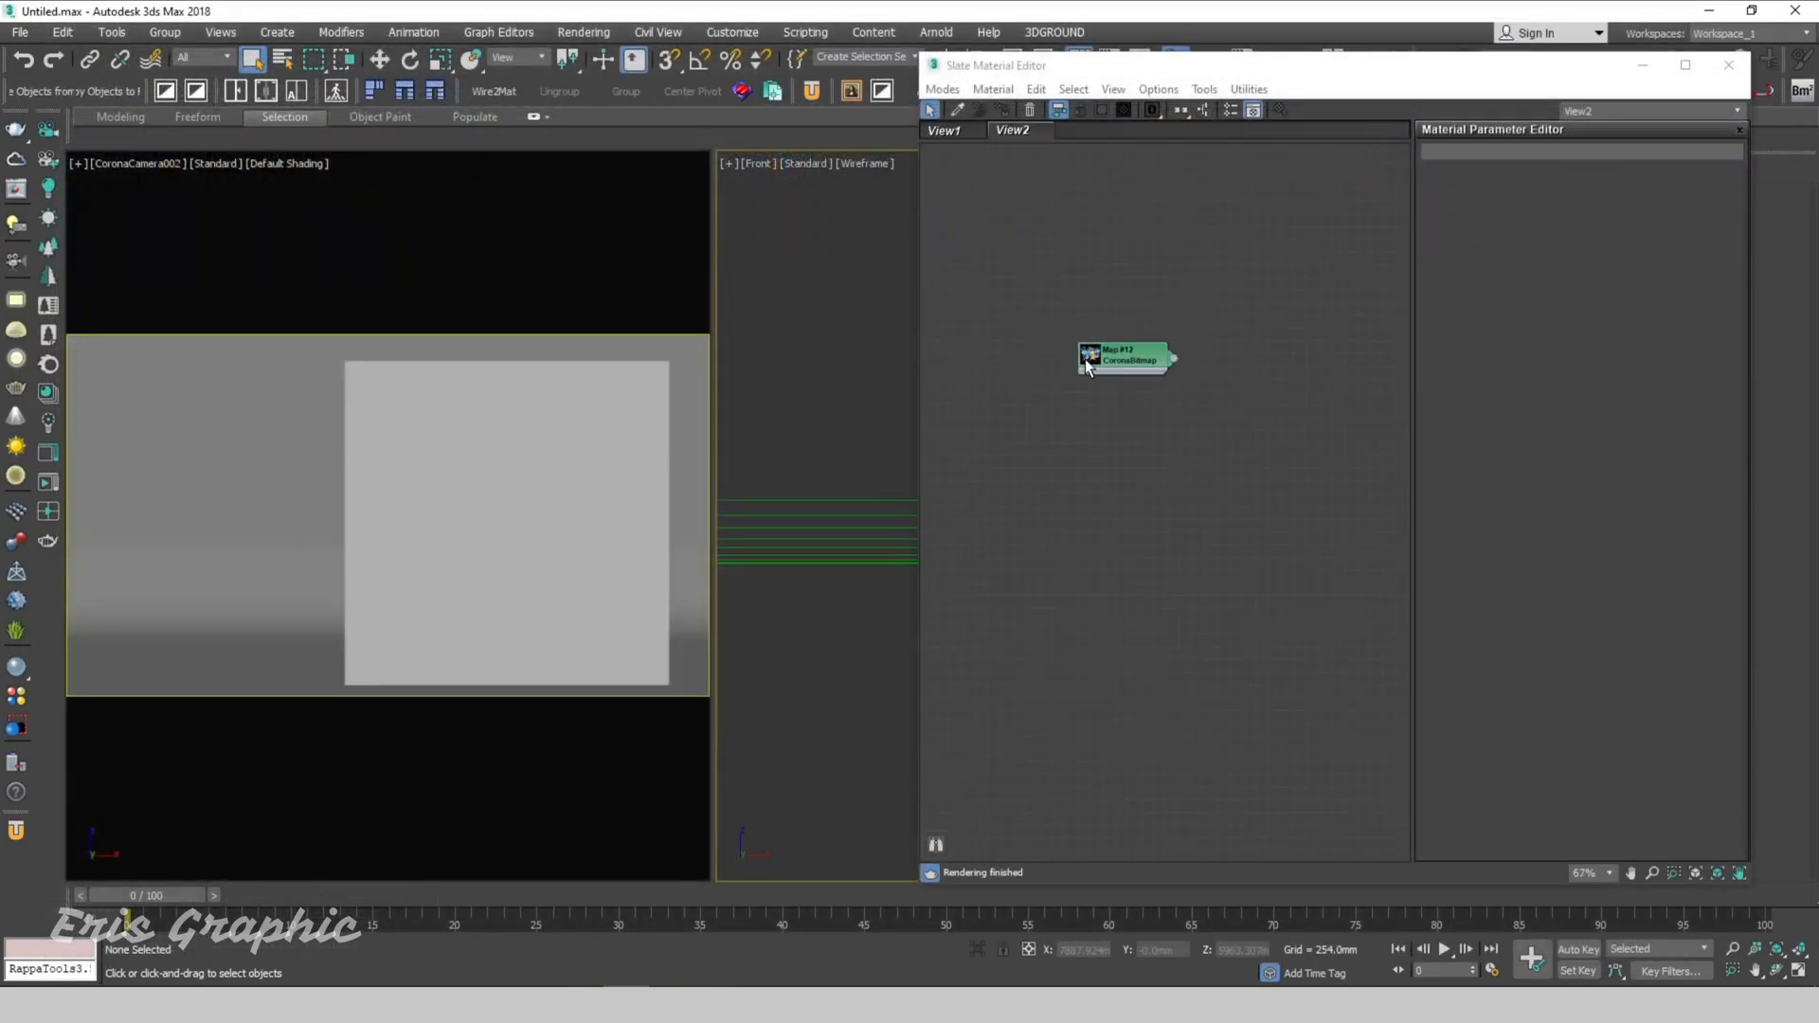
Step: Enlarge the graffiti bitmap's preview, copy the node below itself and load 212012_graffiti_alphapng into the copy
double_click(1089, 362)
left_click_drag(1124, 360, 1124, 518, "shift")
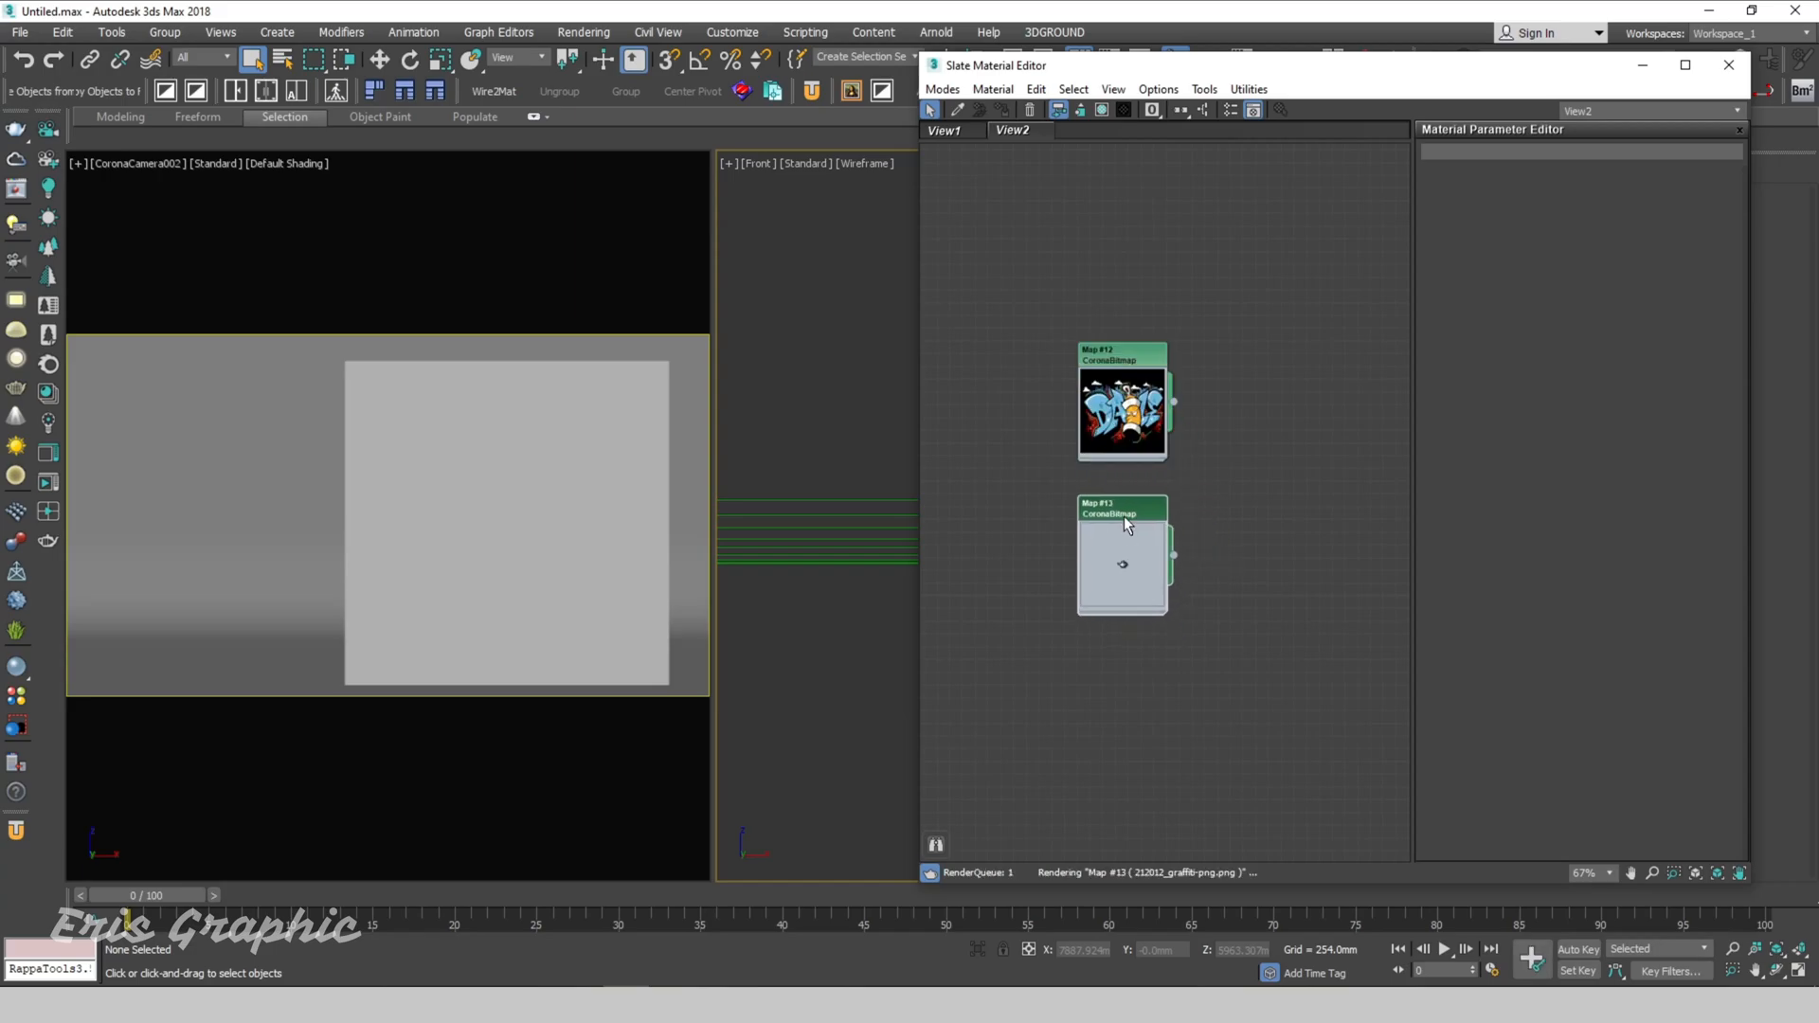
double_click(1127, 517)
left_click(1516, 487)
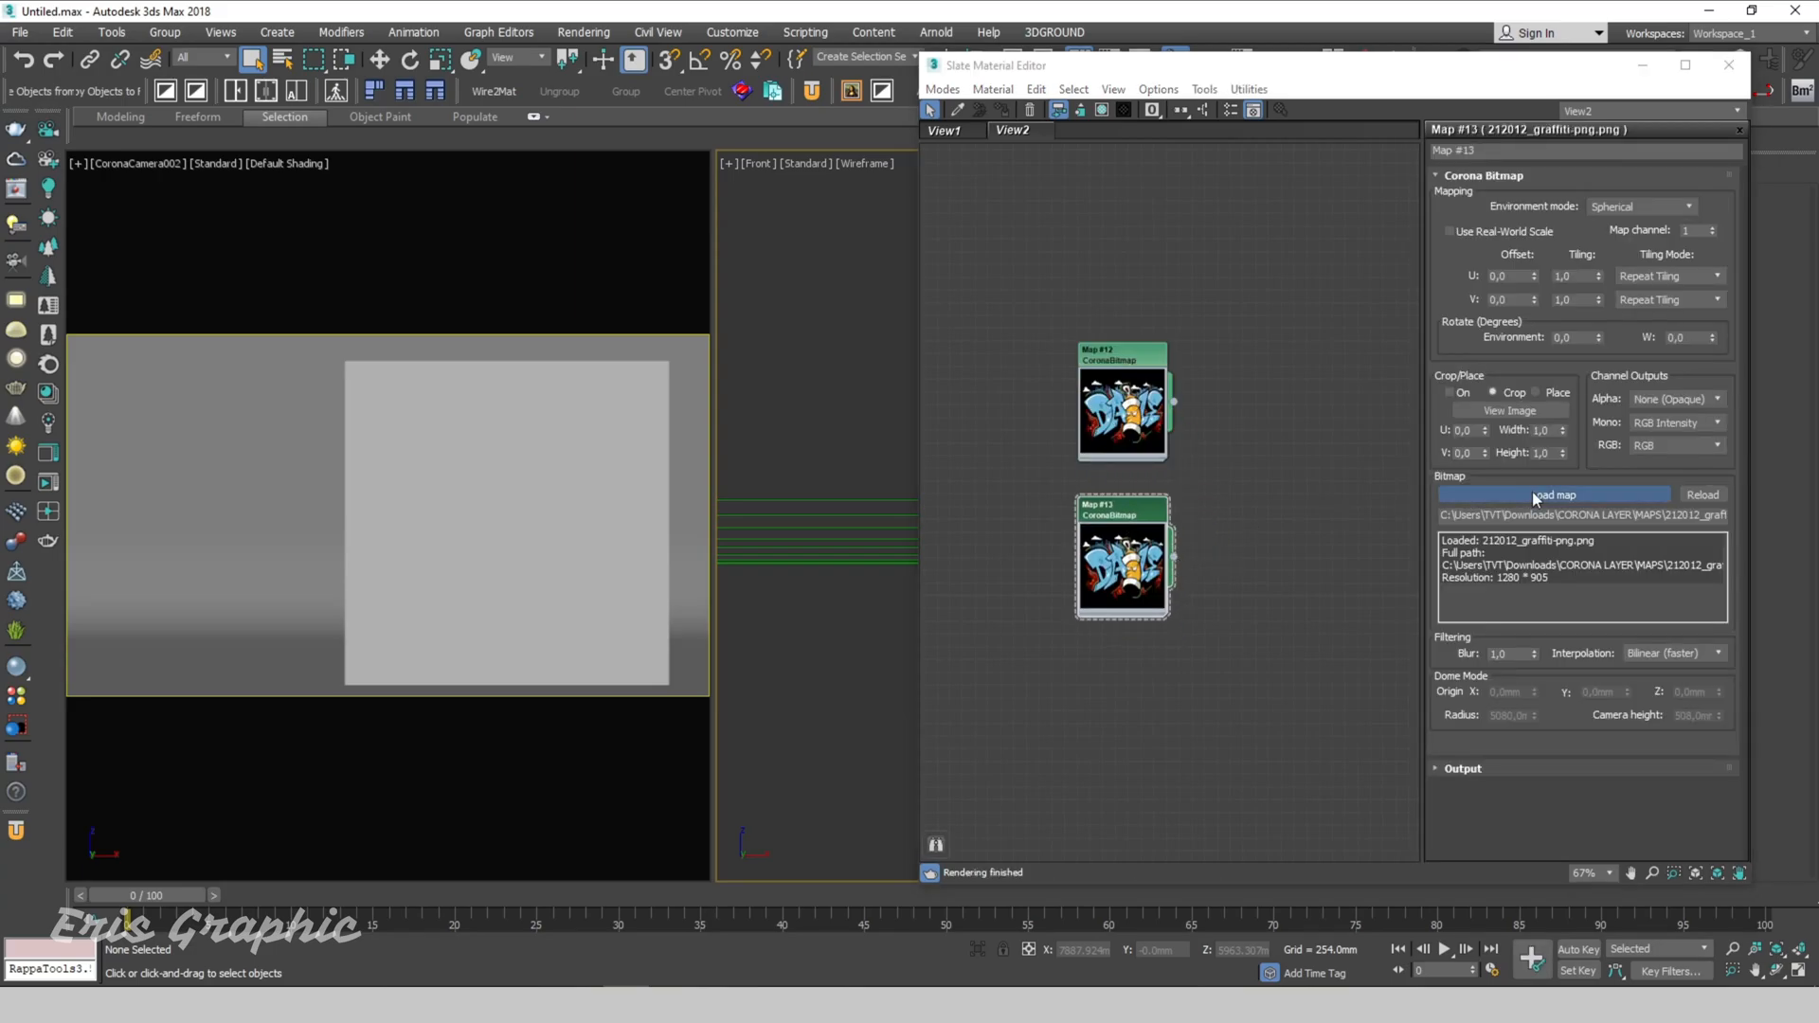
left_click(665, 175)
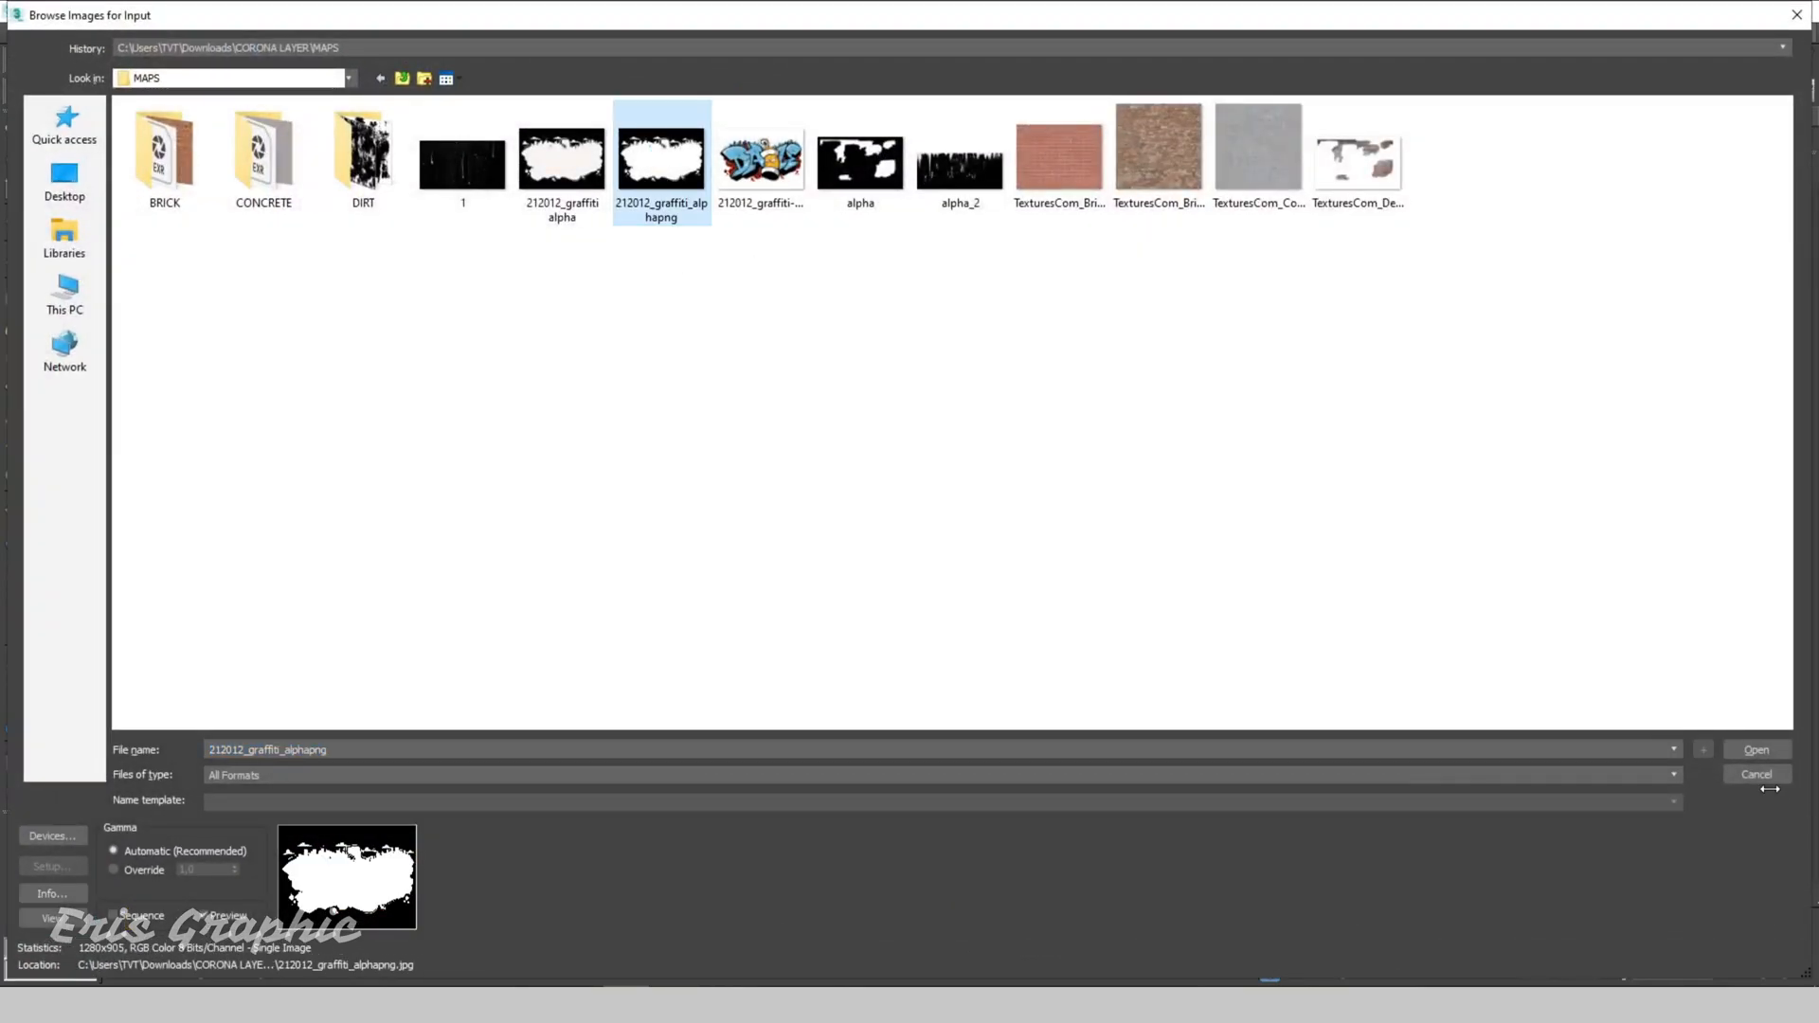
left_click(1756, 752)
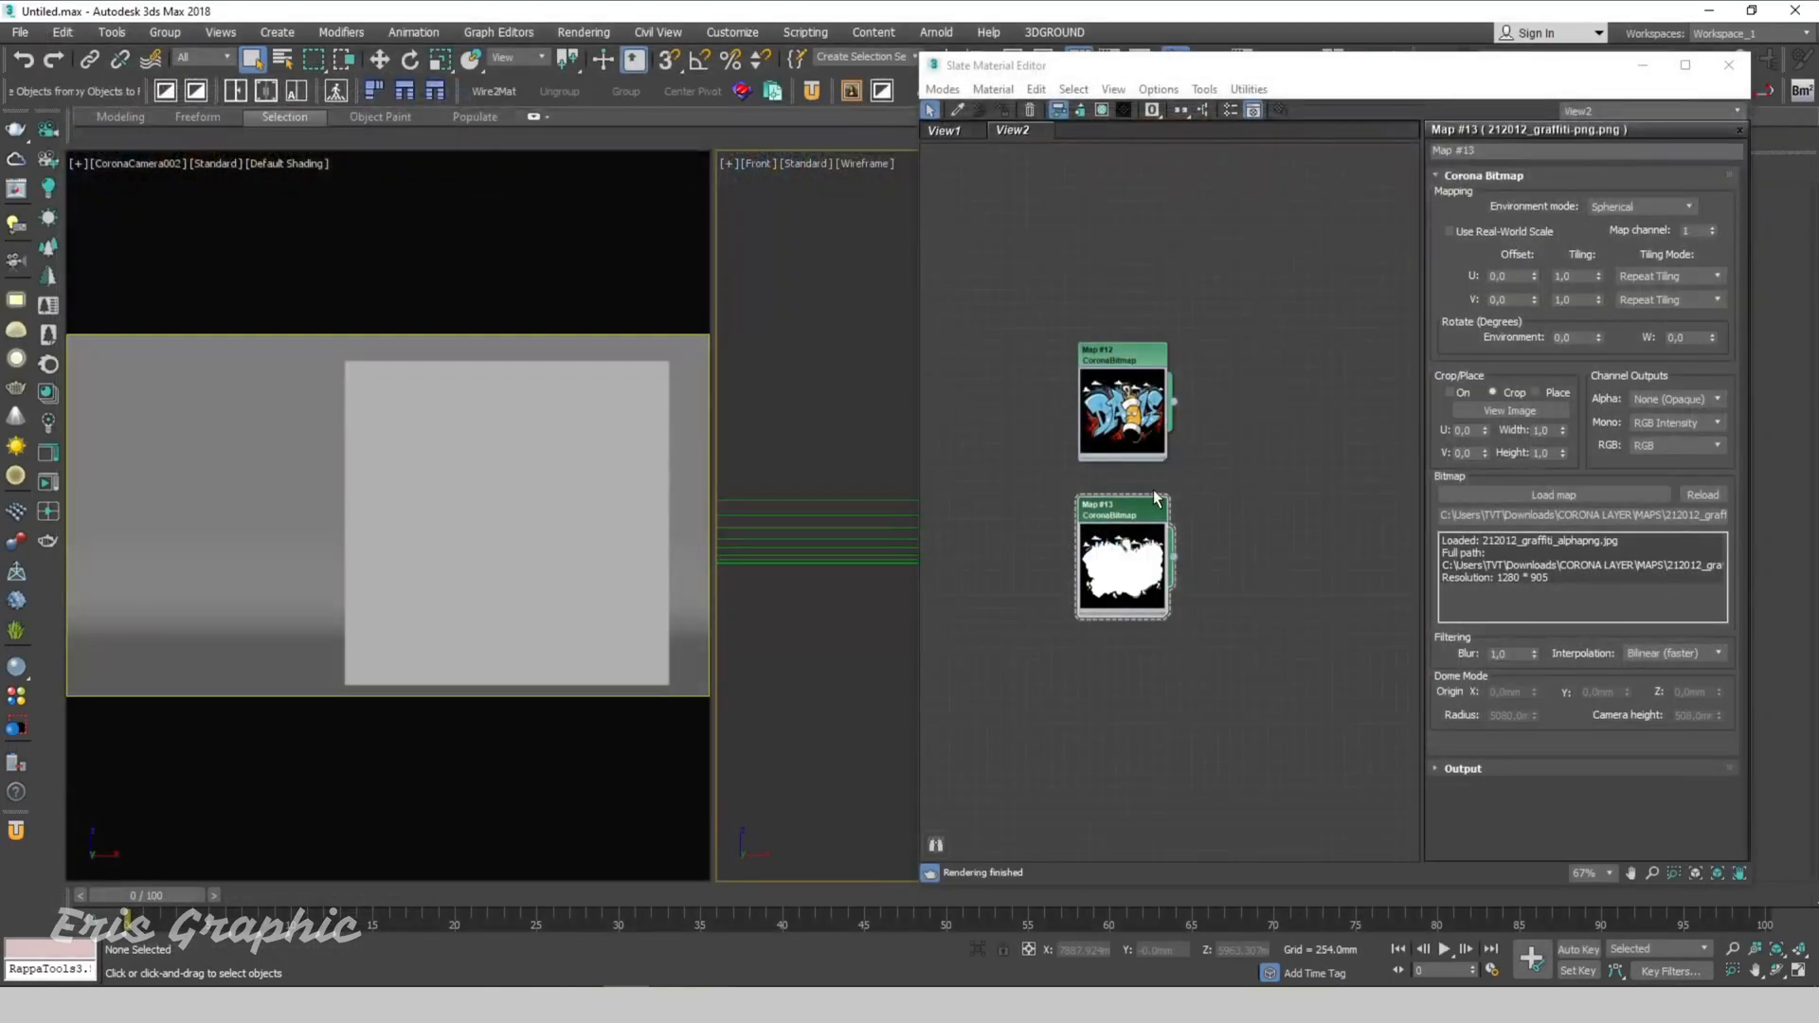
Step: Maximize the material editor and delete the two unconnected bitmaps, Map #5 and Map #8
scroll(1266, 328, "down", 3)
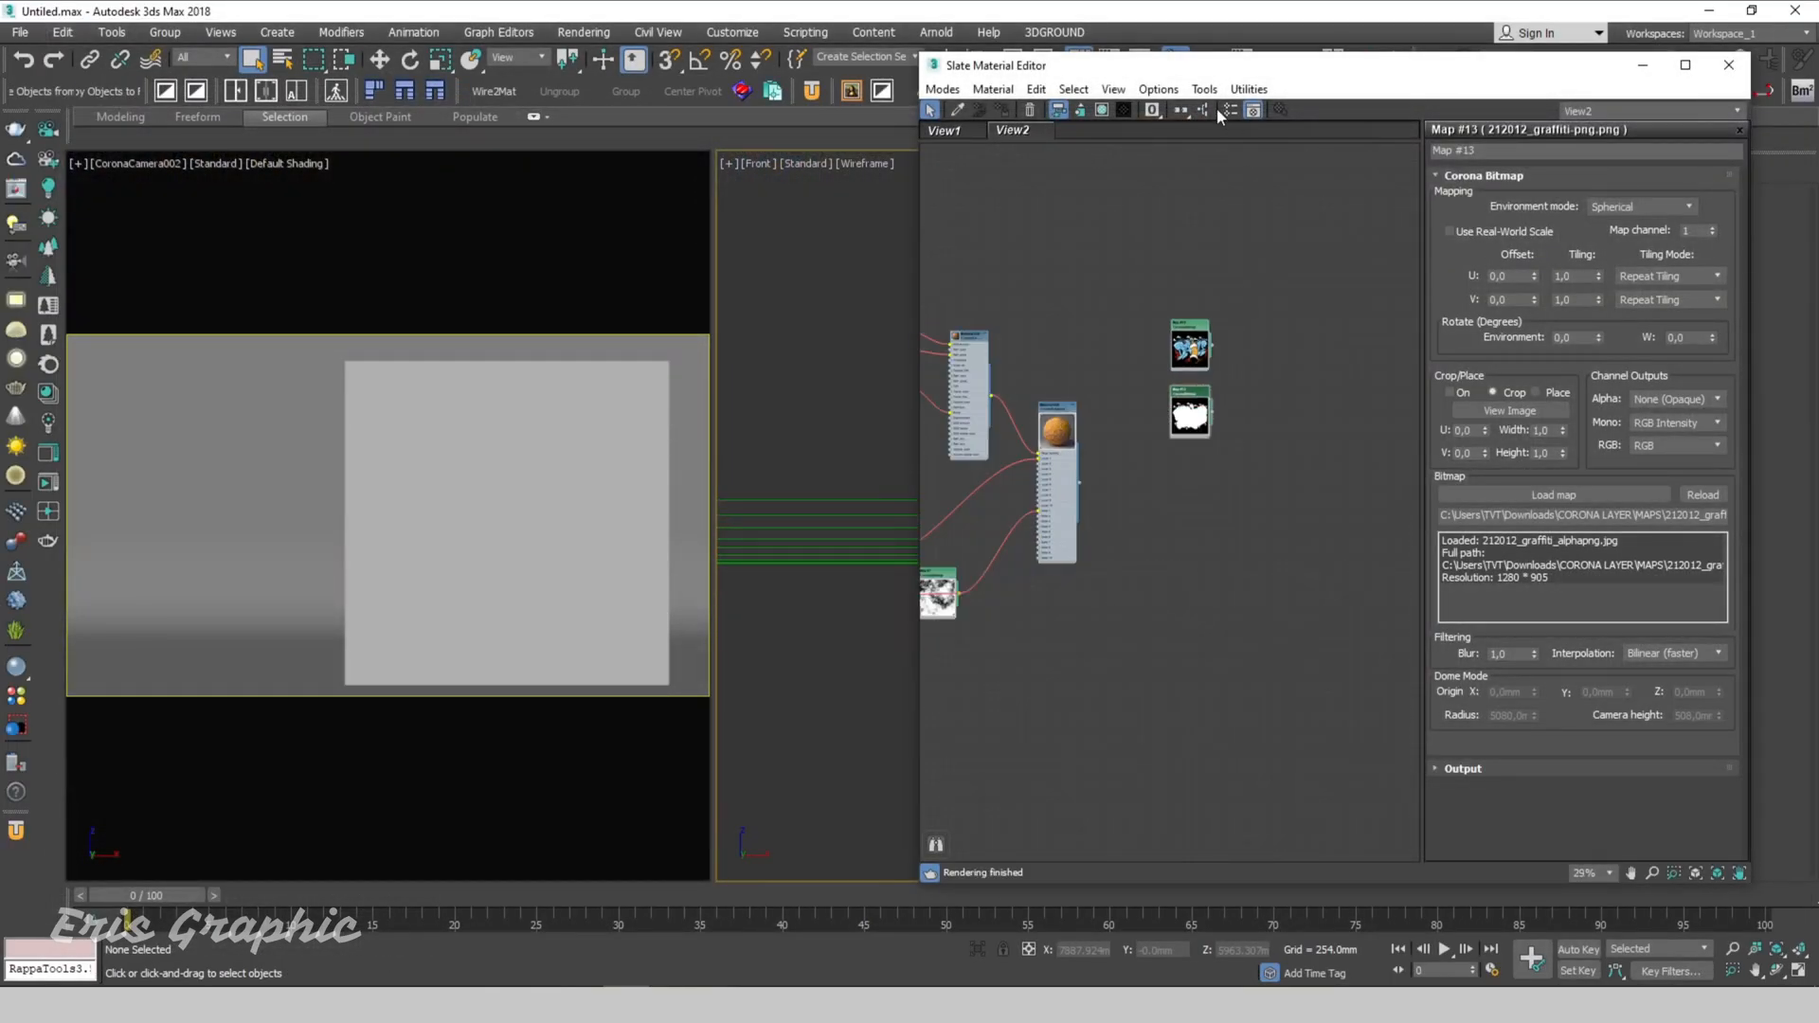
double_click(1175, 67)
middle_click_drag(366, 224, 1139, 343)
scroll(925, 514, "up", 5)
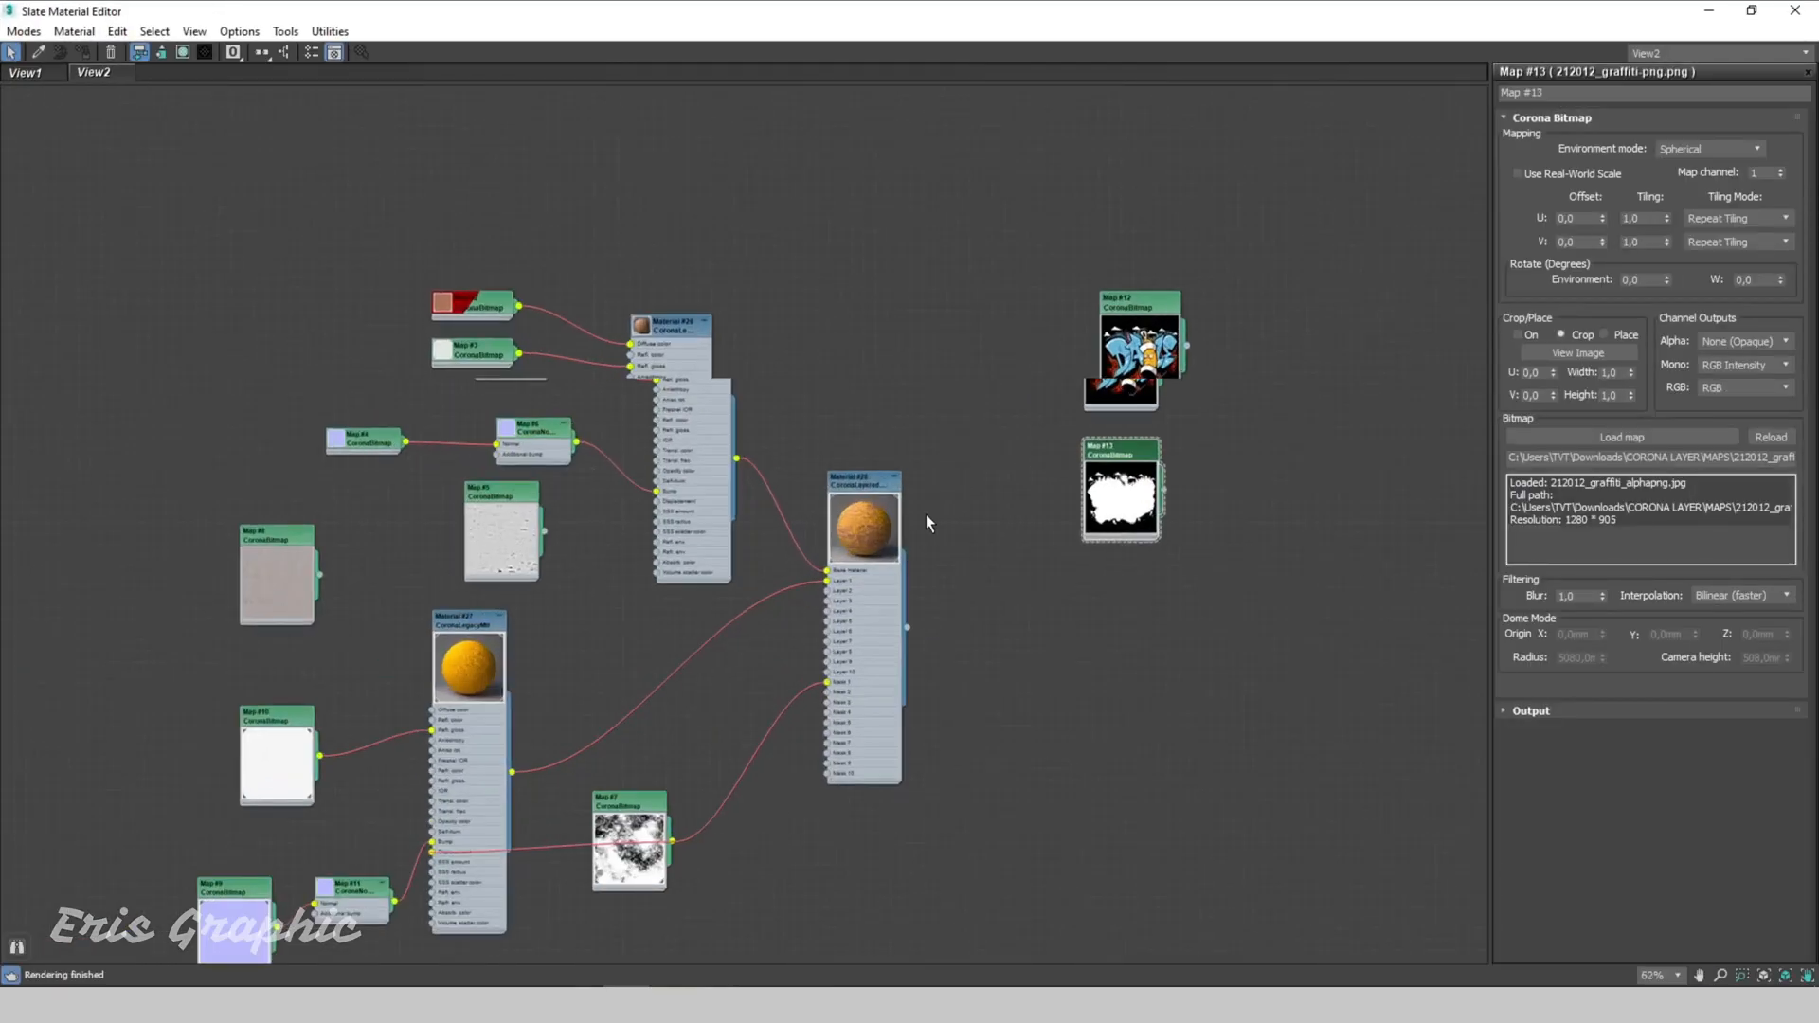
scroll(916, 352, "down", 3)
left_click_drag(916, 315, 968, 308)
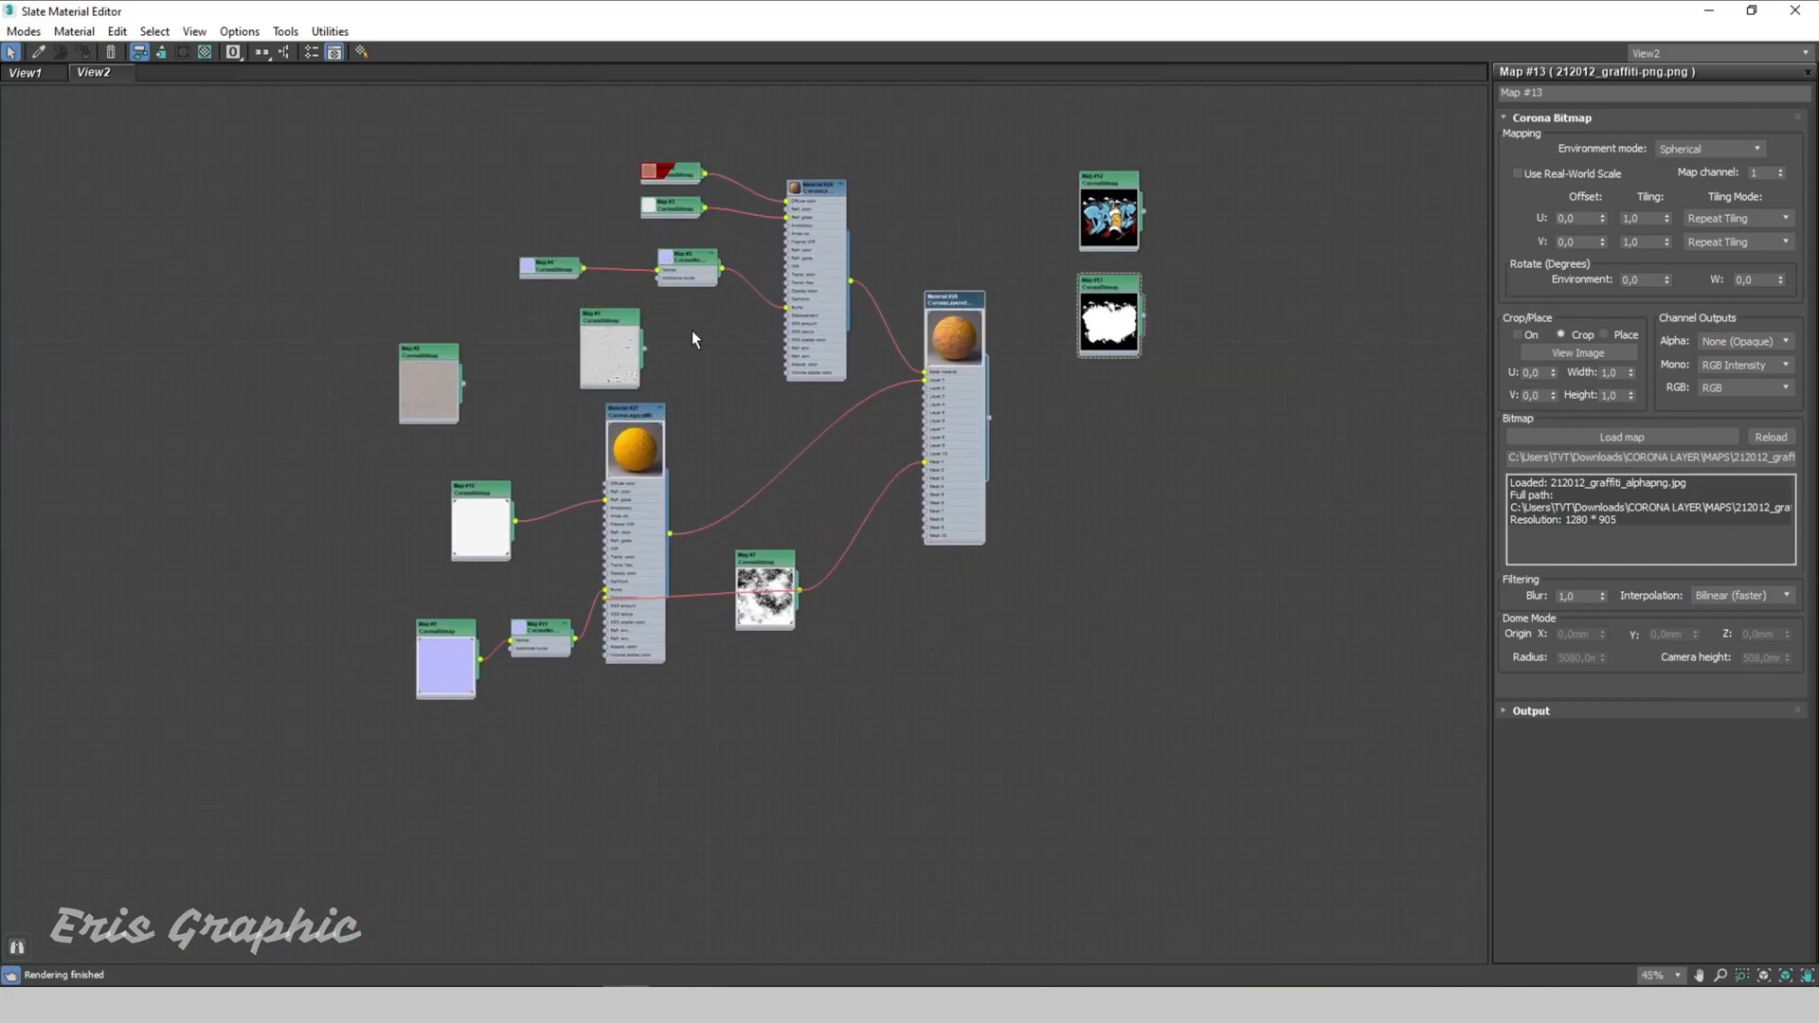
scroll(476, 384, "up", 3)
left_click_drag(731, 371, 190, 313)
key("Delete")
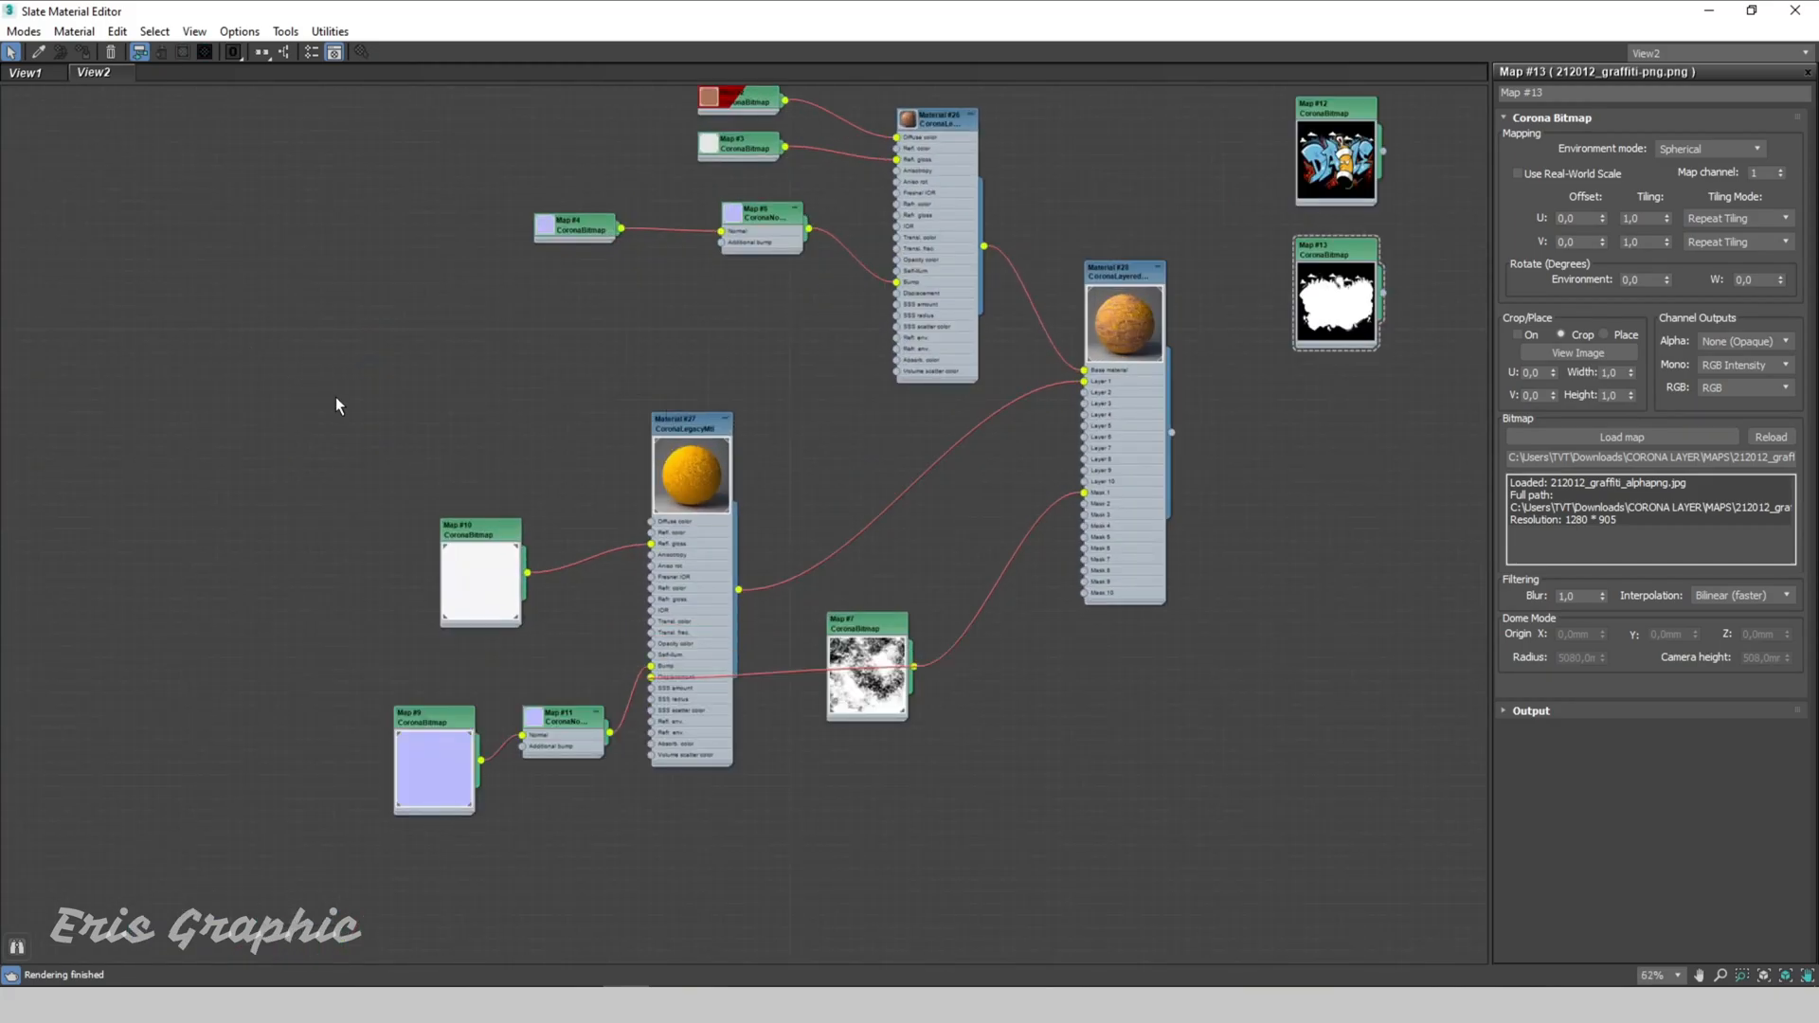
Step: Add a CoronaLegacyMtl in empty space, place the graffiti colour bitmap beside it and connect that bitmap to its diffuse color
scroll(569, 416, "down", 1)
scroll(808, 434, "down", 1)
middle_click_drag(1189, 585, 976, 512)
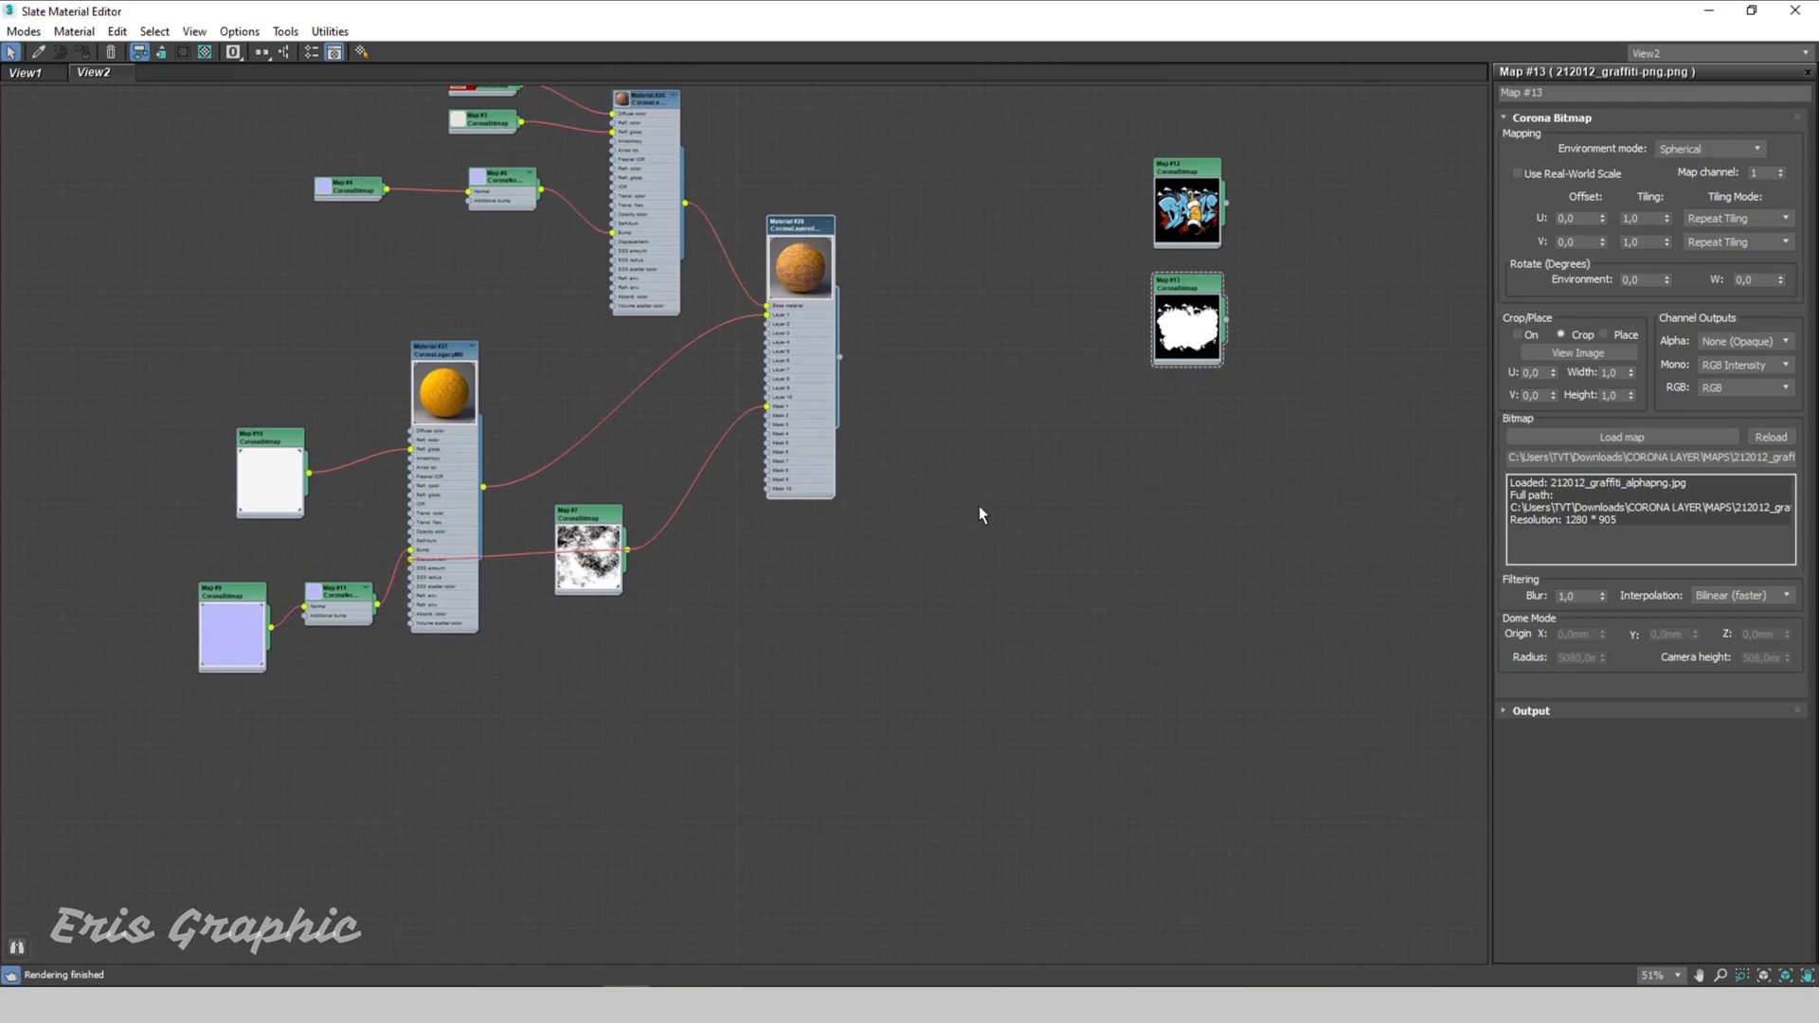
right_click(1005, 409)
mouse_move(1081, 426)
mouse_move(1270, 460)
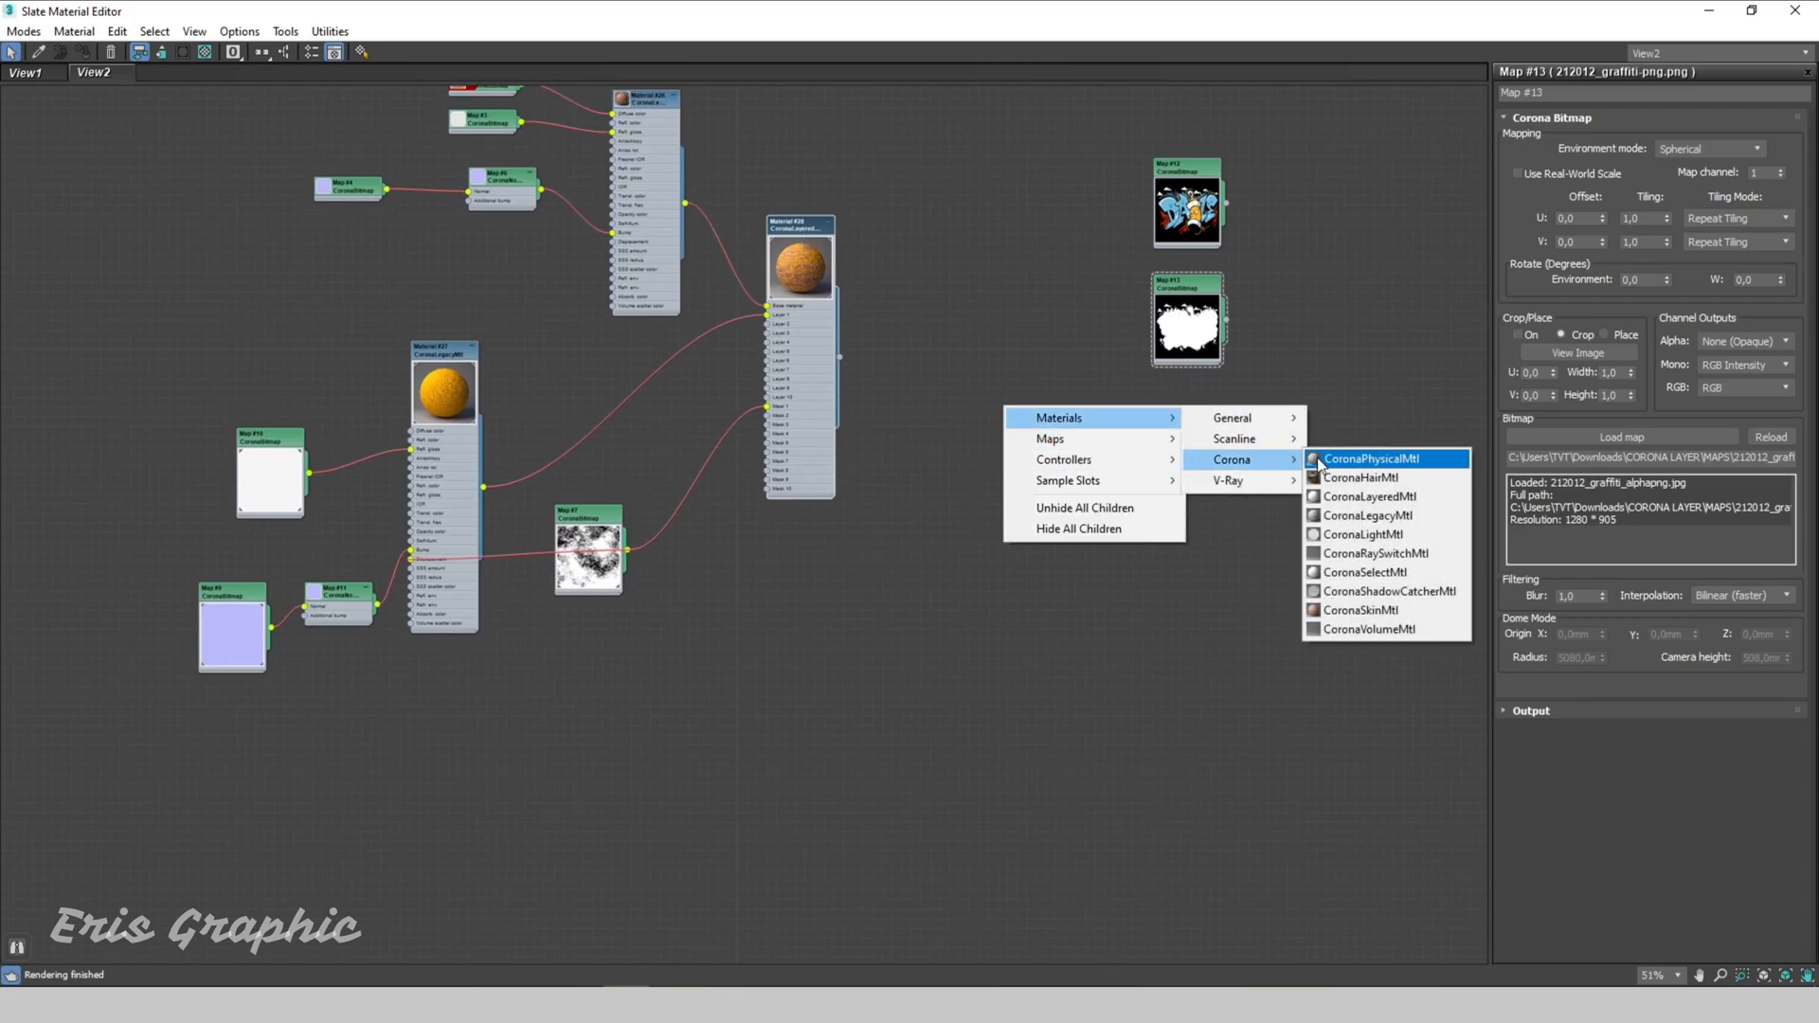
left_click(1409, 522)
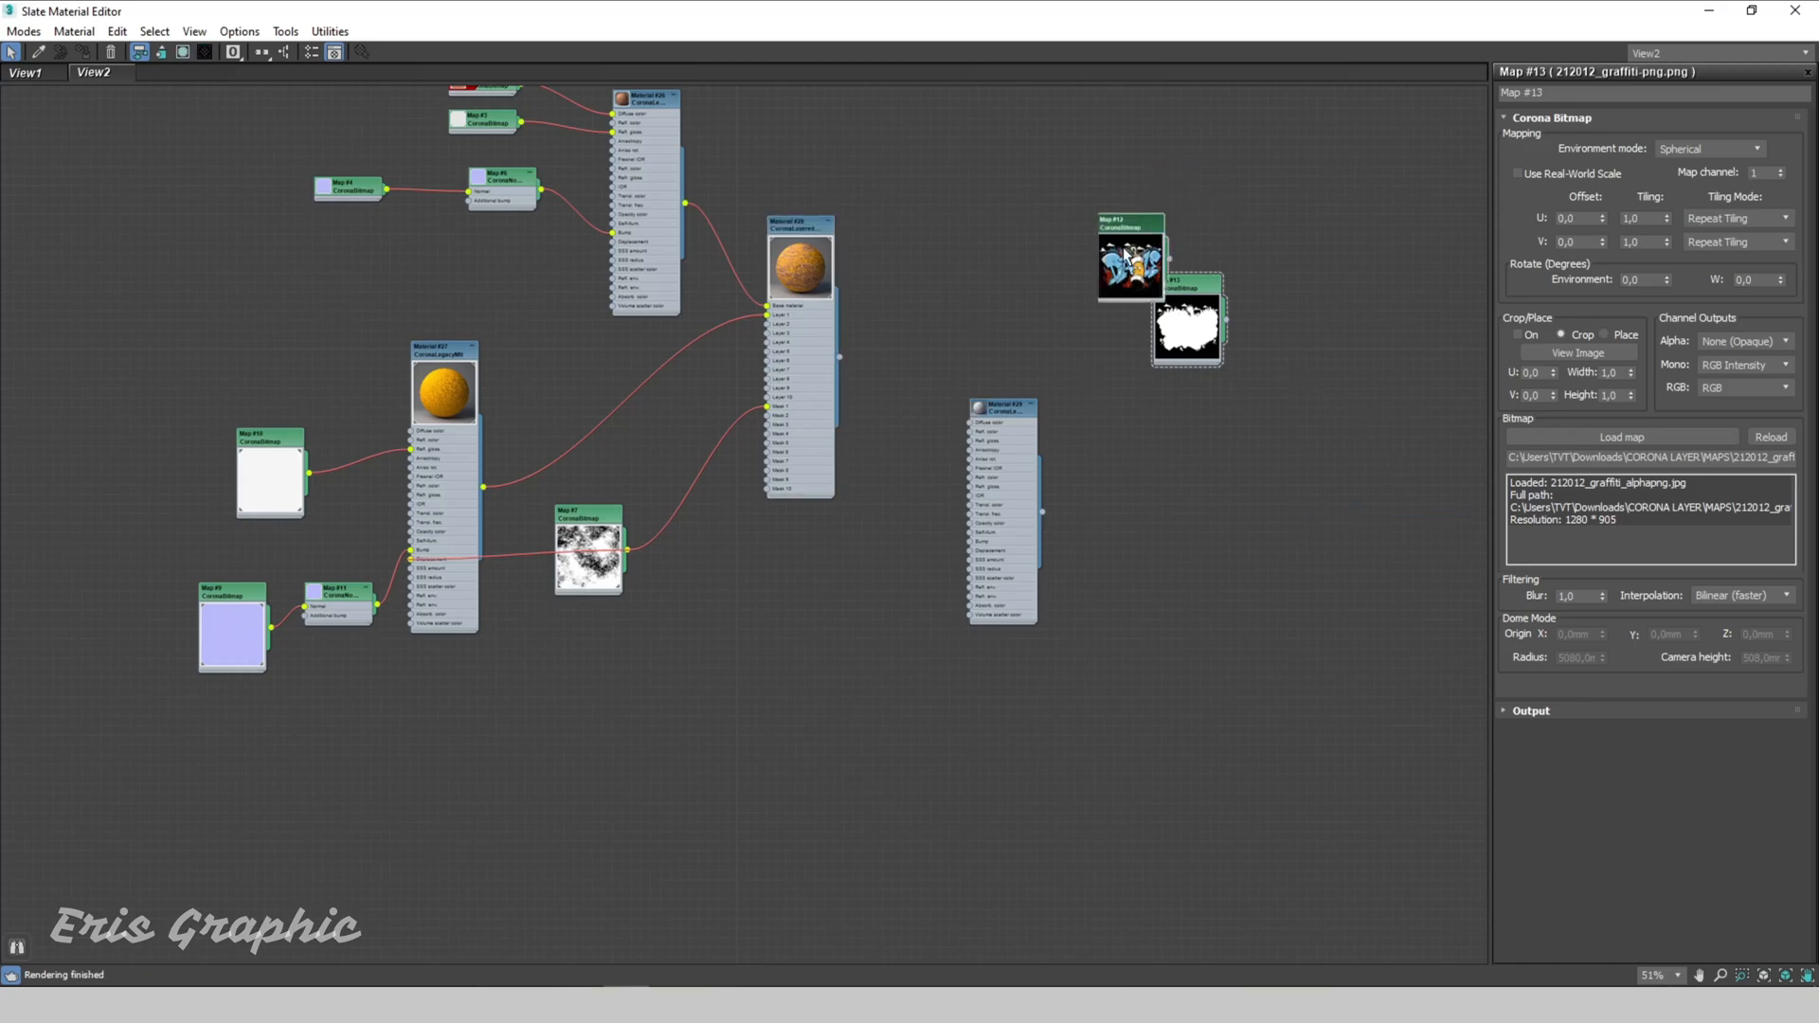
left_click_drag(1186, 168, 809, 592)
left_click_drag(995, 411, 956, 593)
scroll(875, 625, "up", 5)
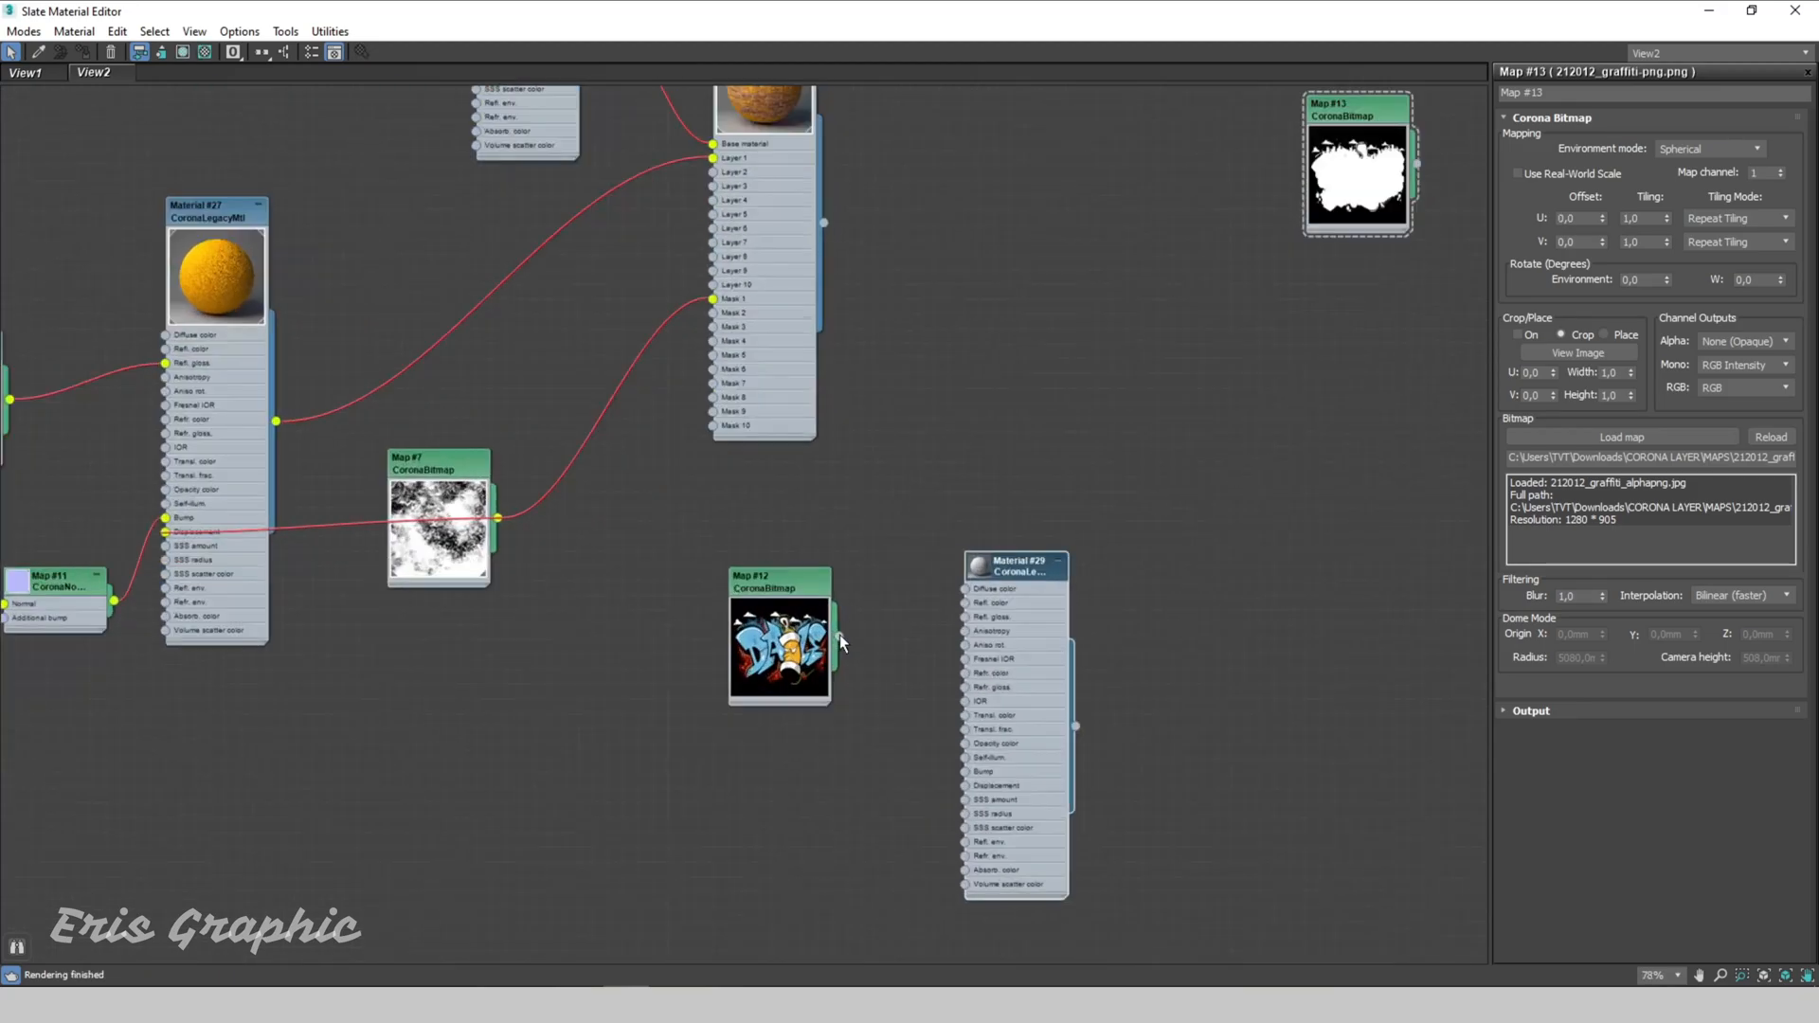
left_click_drag(841, 637, 980, 594)
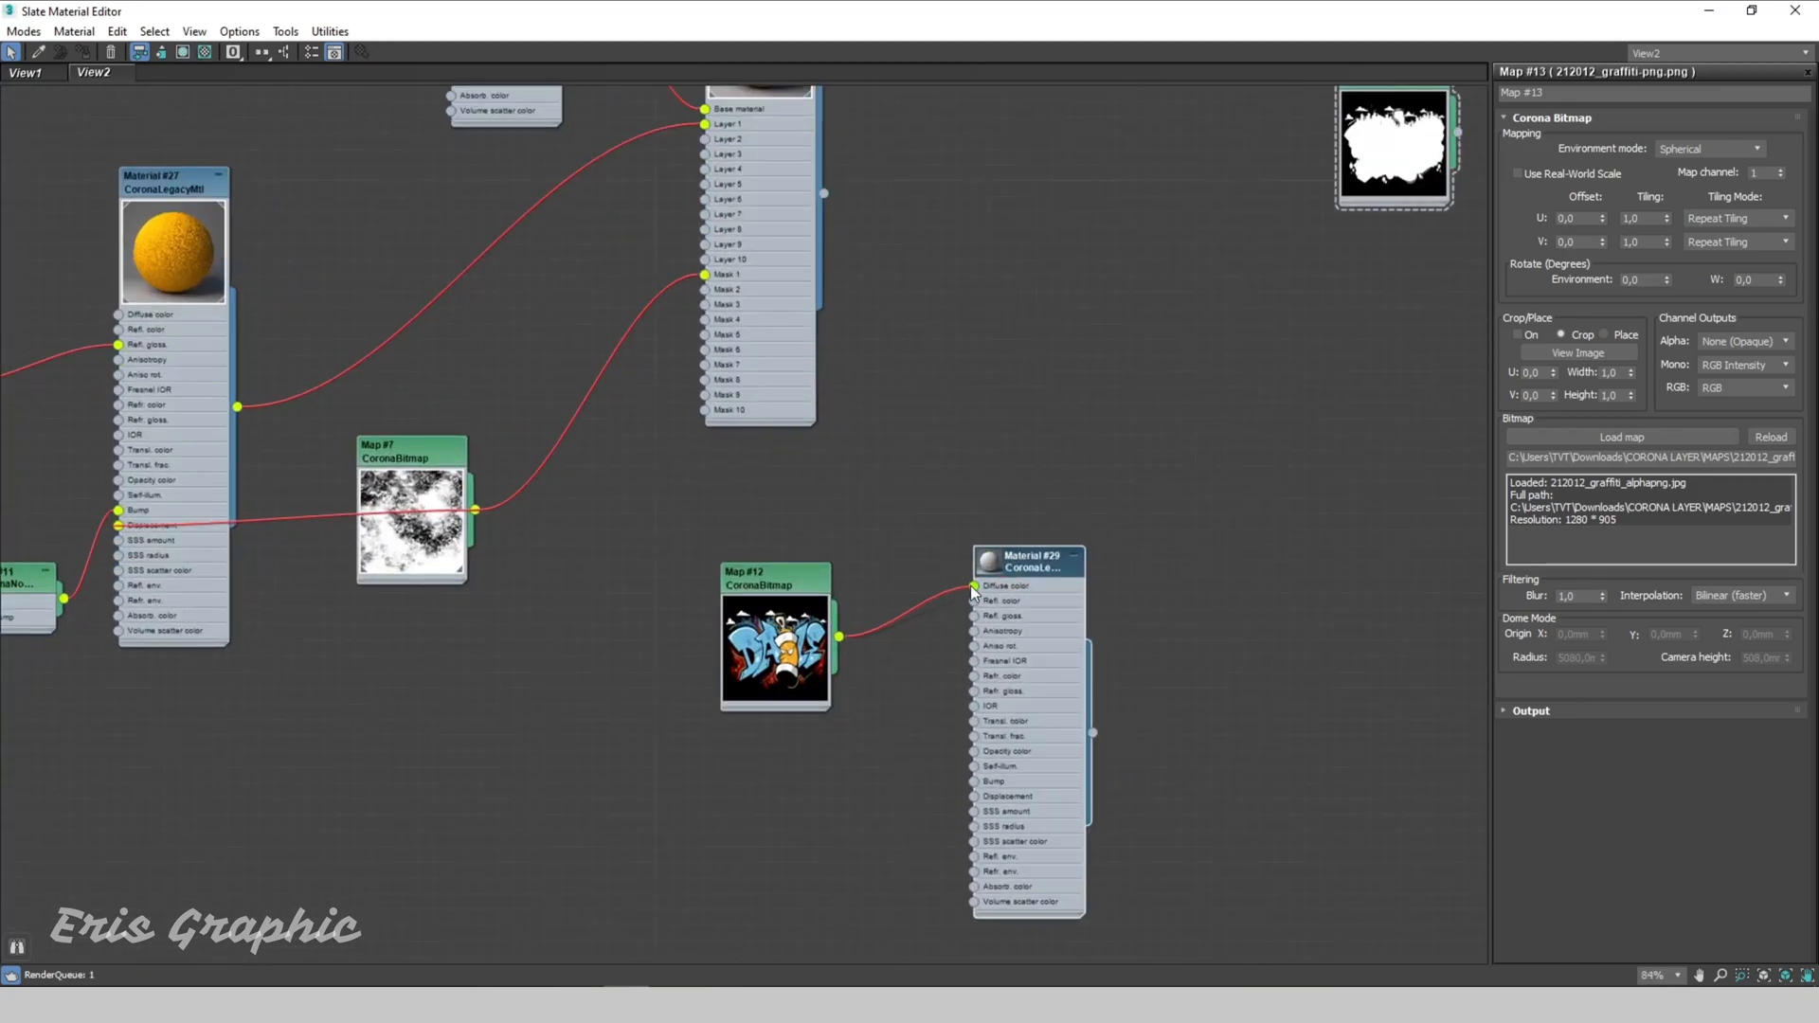
Step: Rearrange the yellow material, black-and-white mask and graffiti nodes, and connect the graffiti material to Layer 2 of the layered material
scroll(930, 520, "down", 3)
middle_click_drag(765, 520, 954, 531)
scroll(843, 494, "up", 1)
left_click_drag(752, 480, 722, 470)
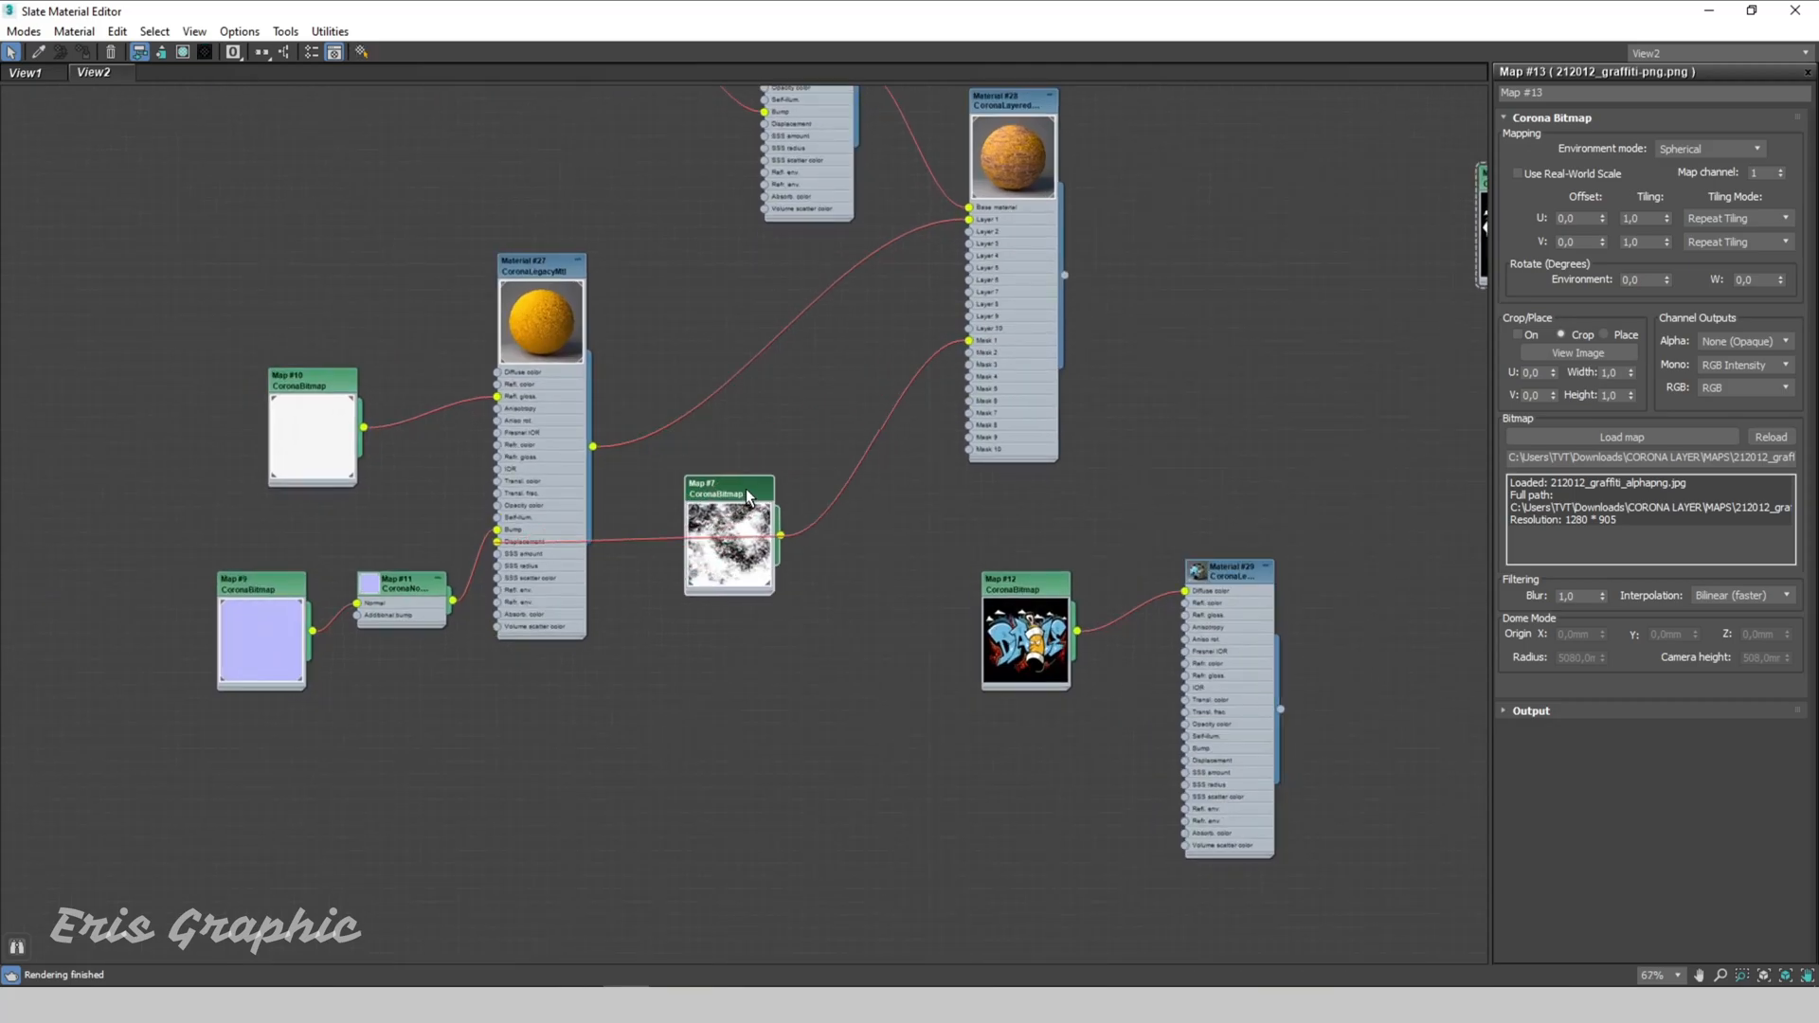
left_click_drag(559, 260, 444, 145)
left_click(1230, 572)
left_click_drag(1230, 572, 861, 585)
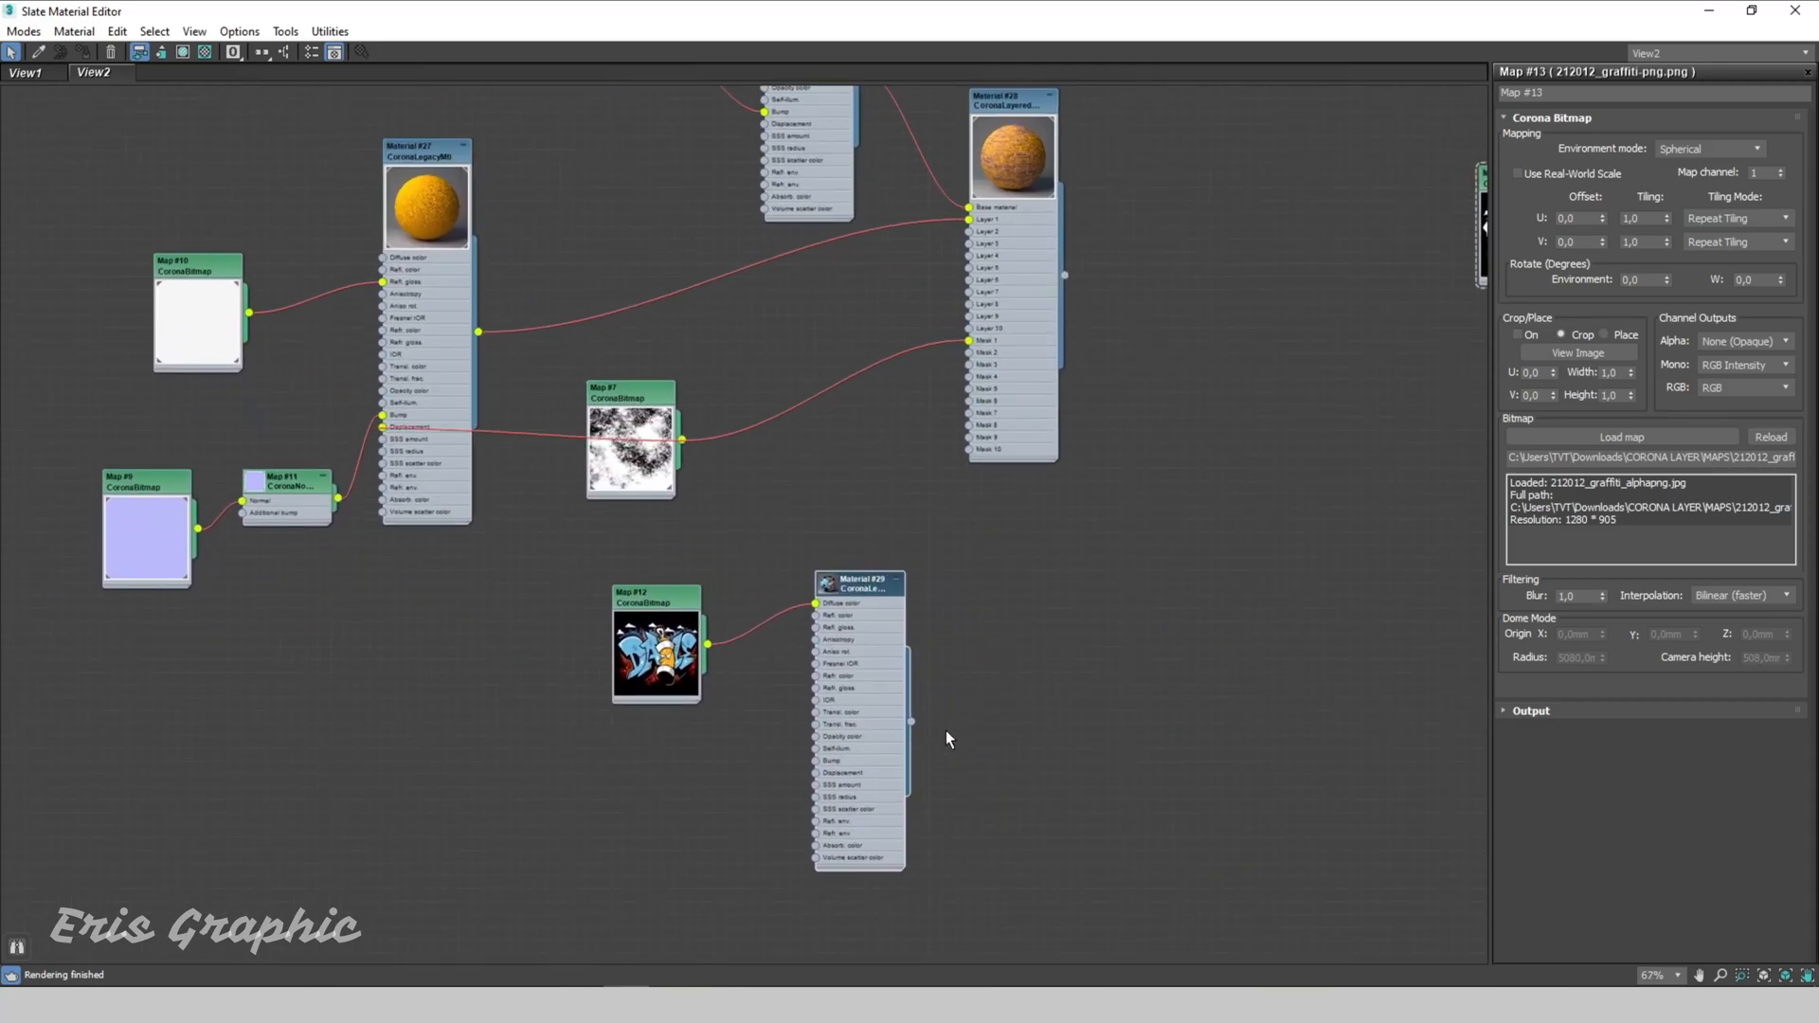
left_click_drag(911, 721, 969, 232)
Step: Restore the material editor window, select the wall box, start interactive rendering and enlarge the frame buffer beside the editor
left_click(1750, 11)
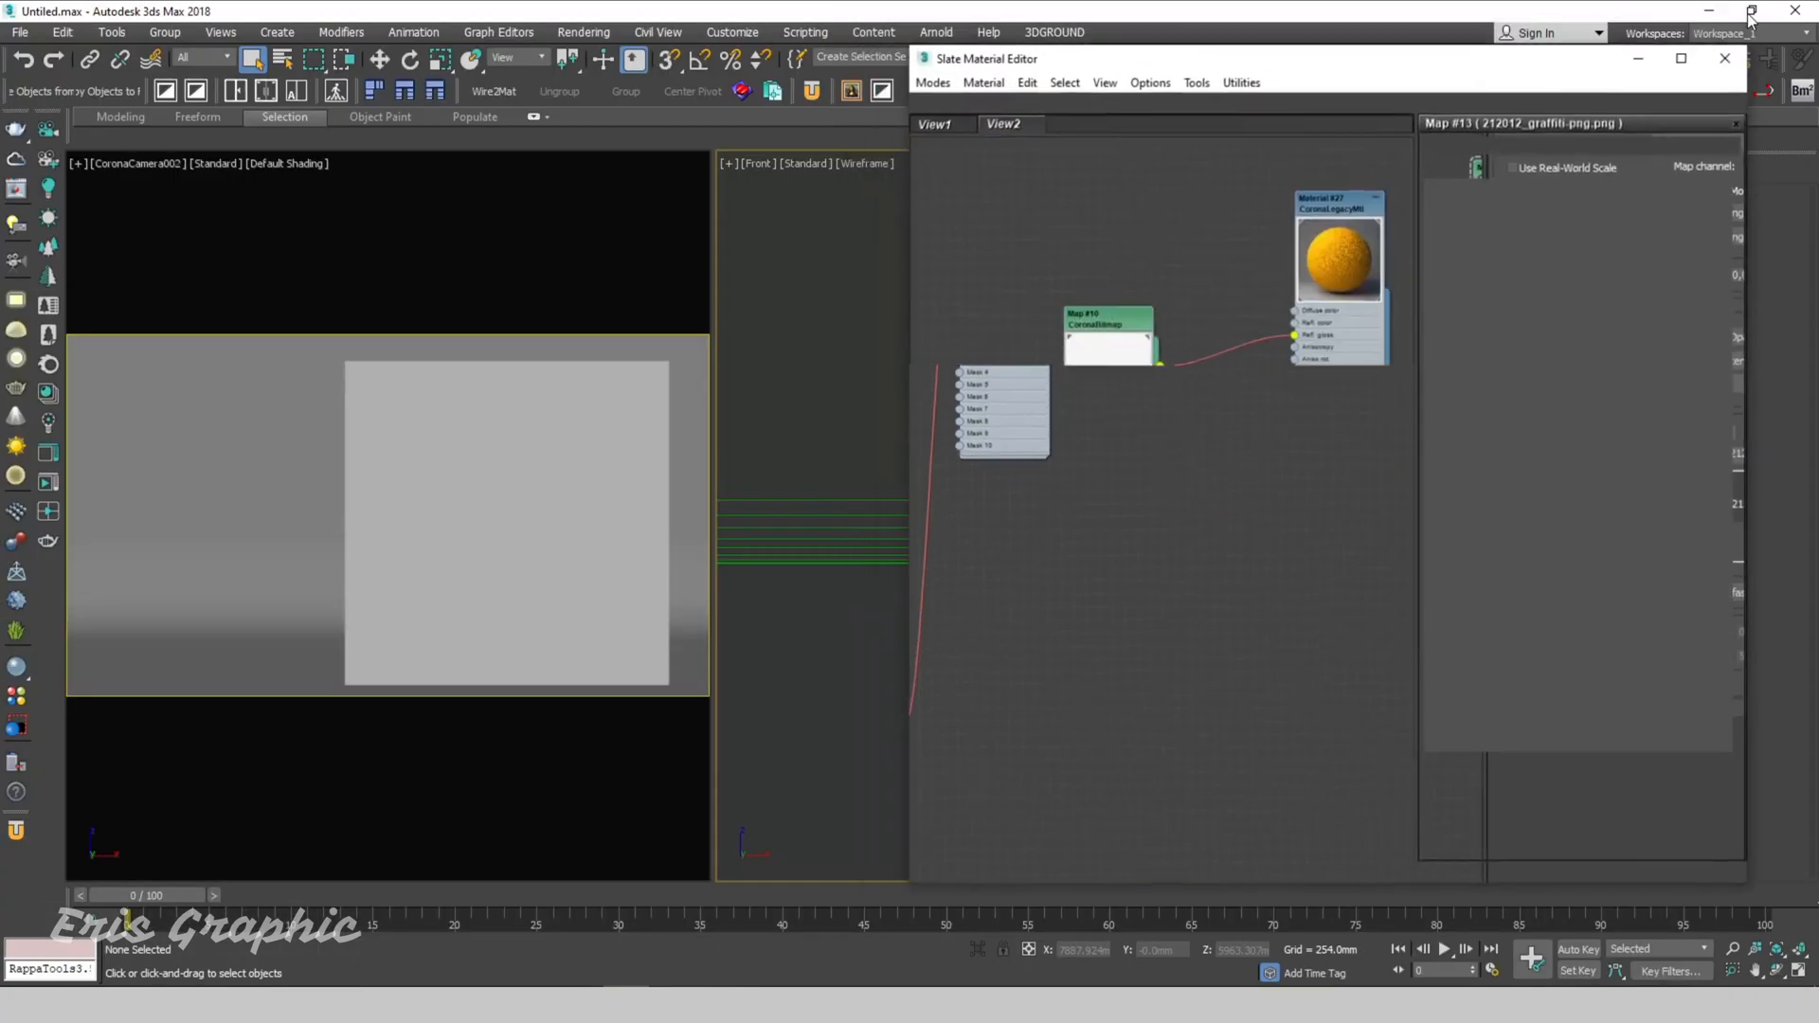
left_click(503, 423)
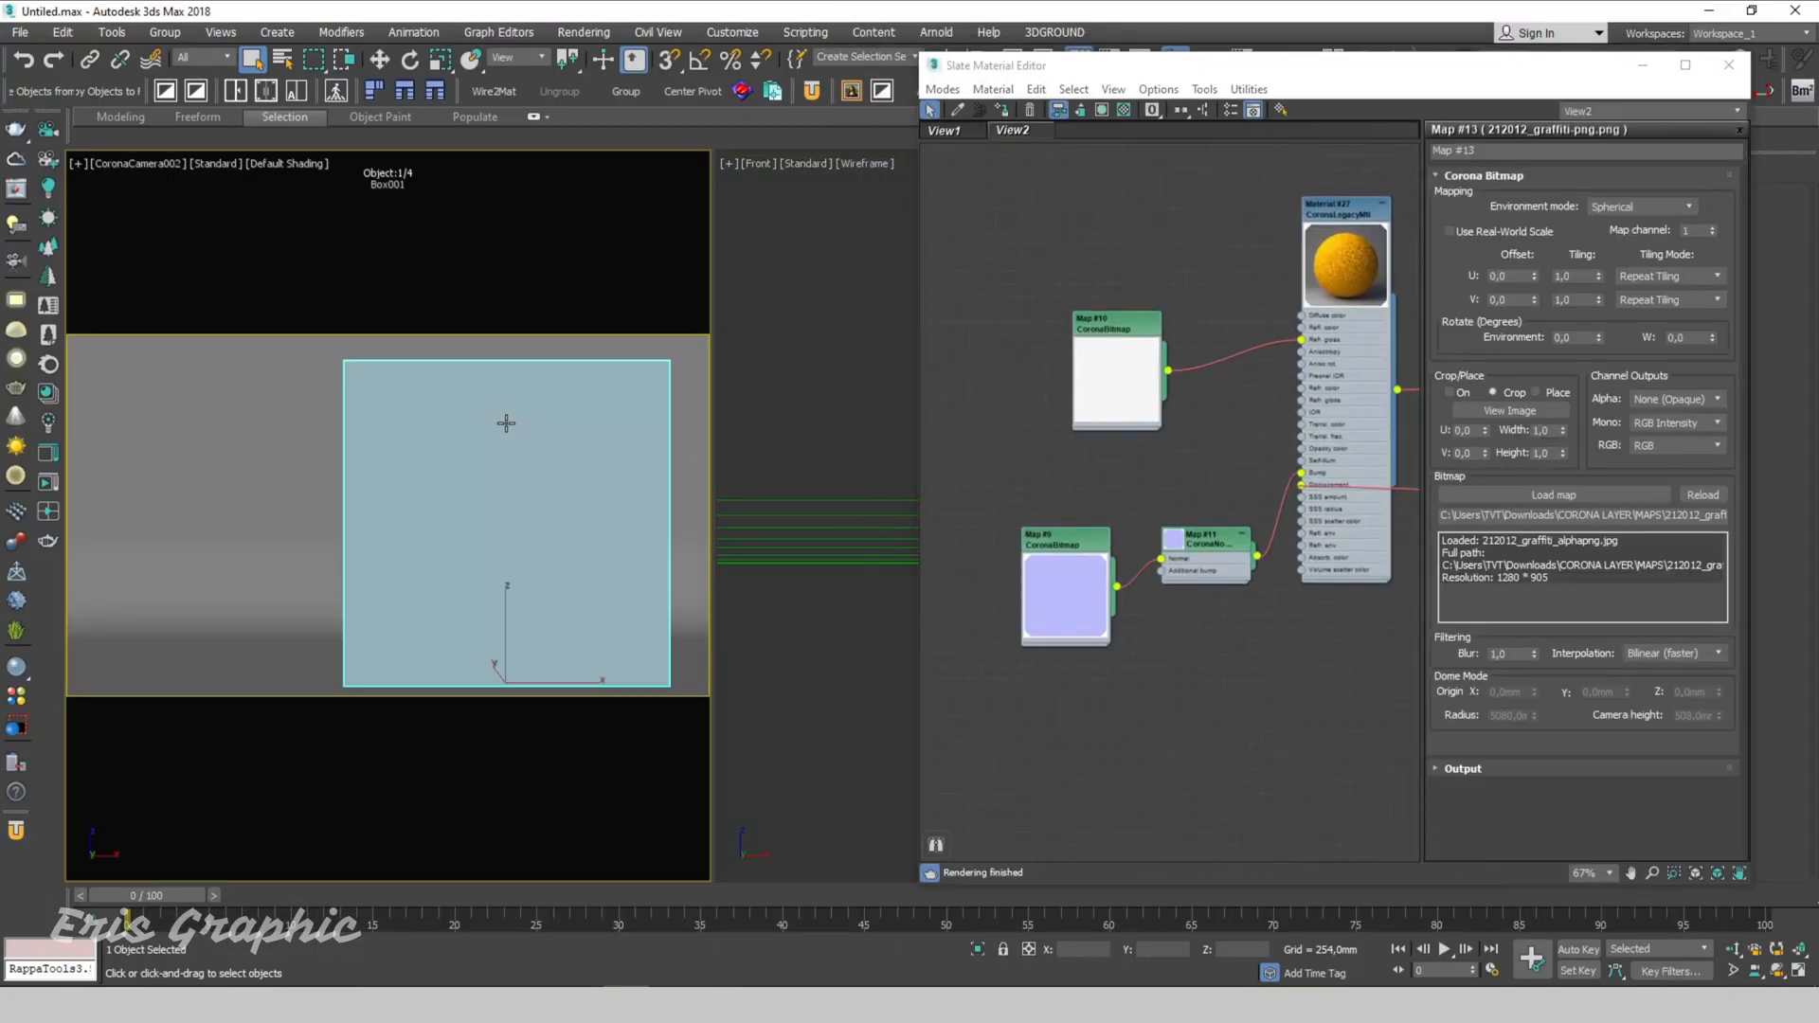
left_click(50, 483)
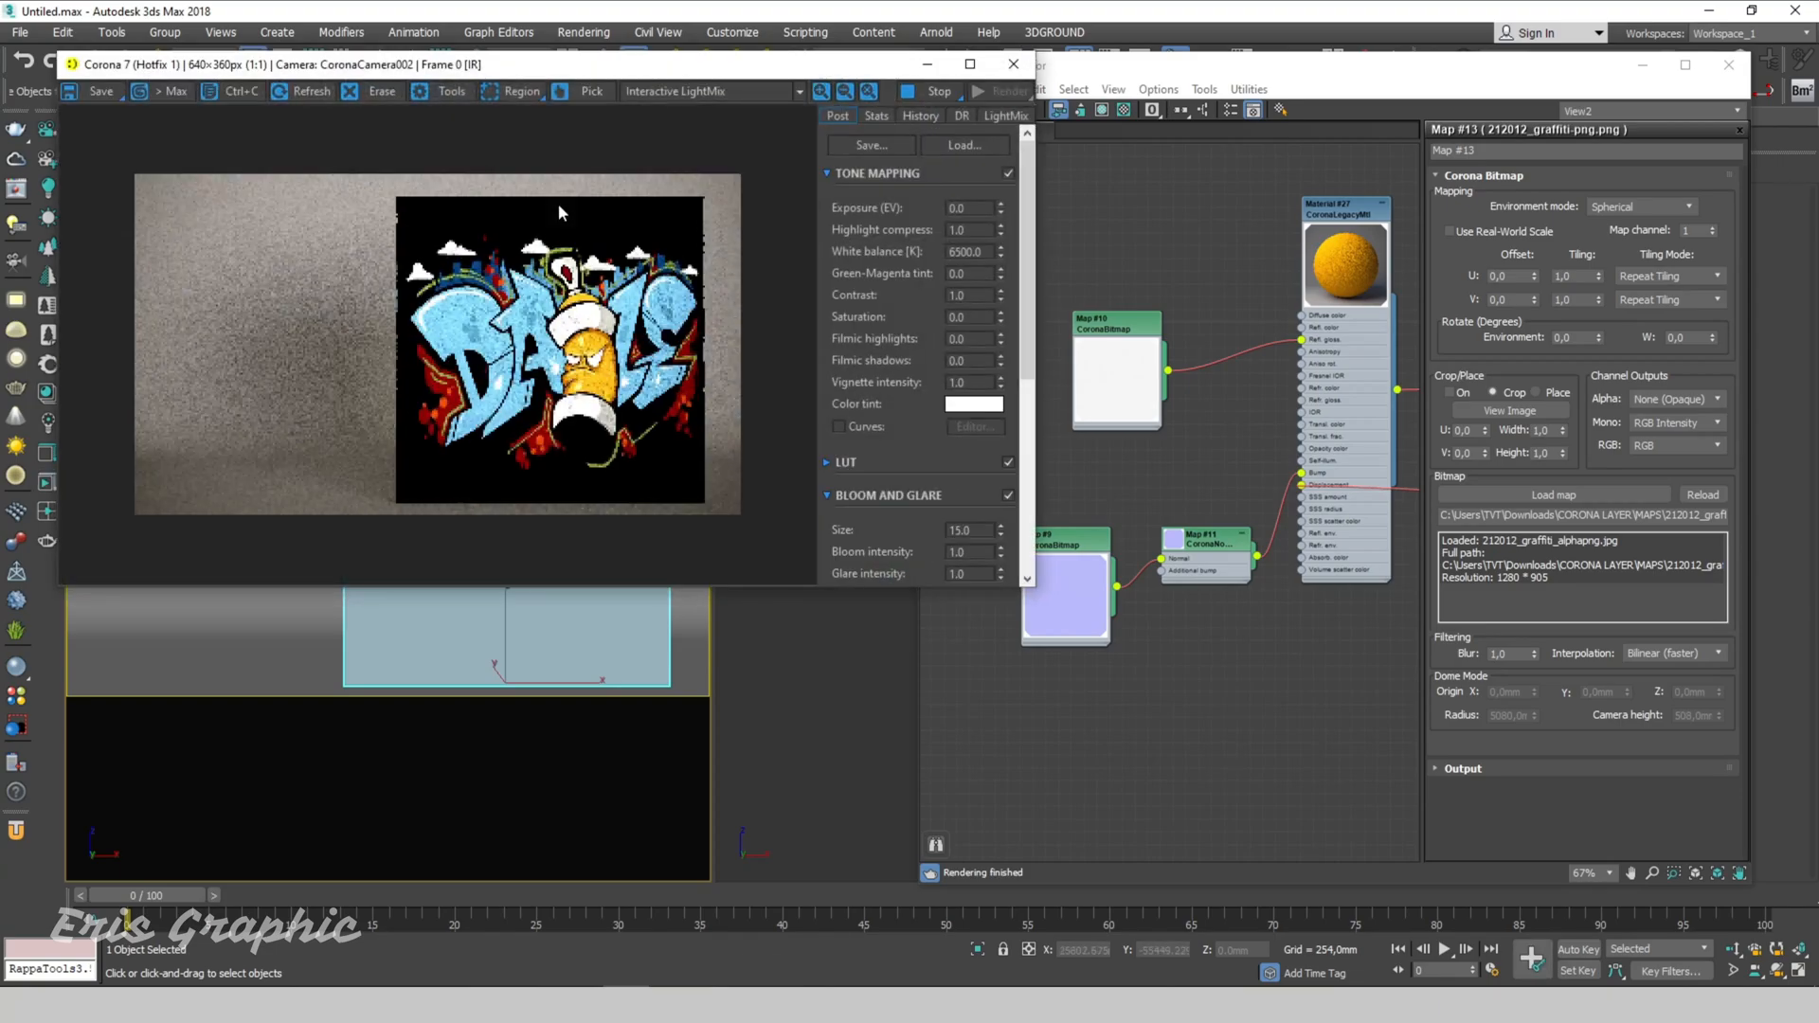
left_click_drag(663, 64, 559, 122)
scroll(517, 354, "up", 1)
scroll(504, 360, "down", 1)
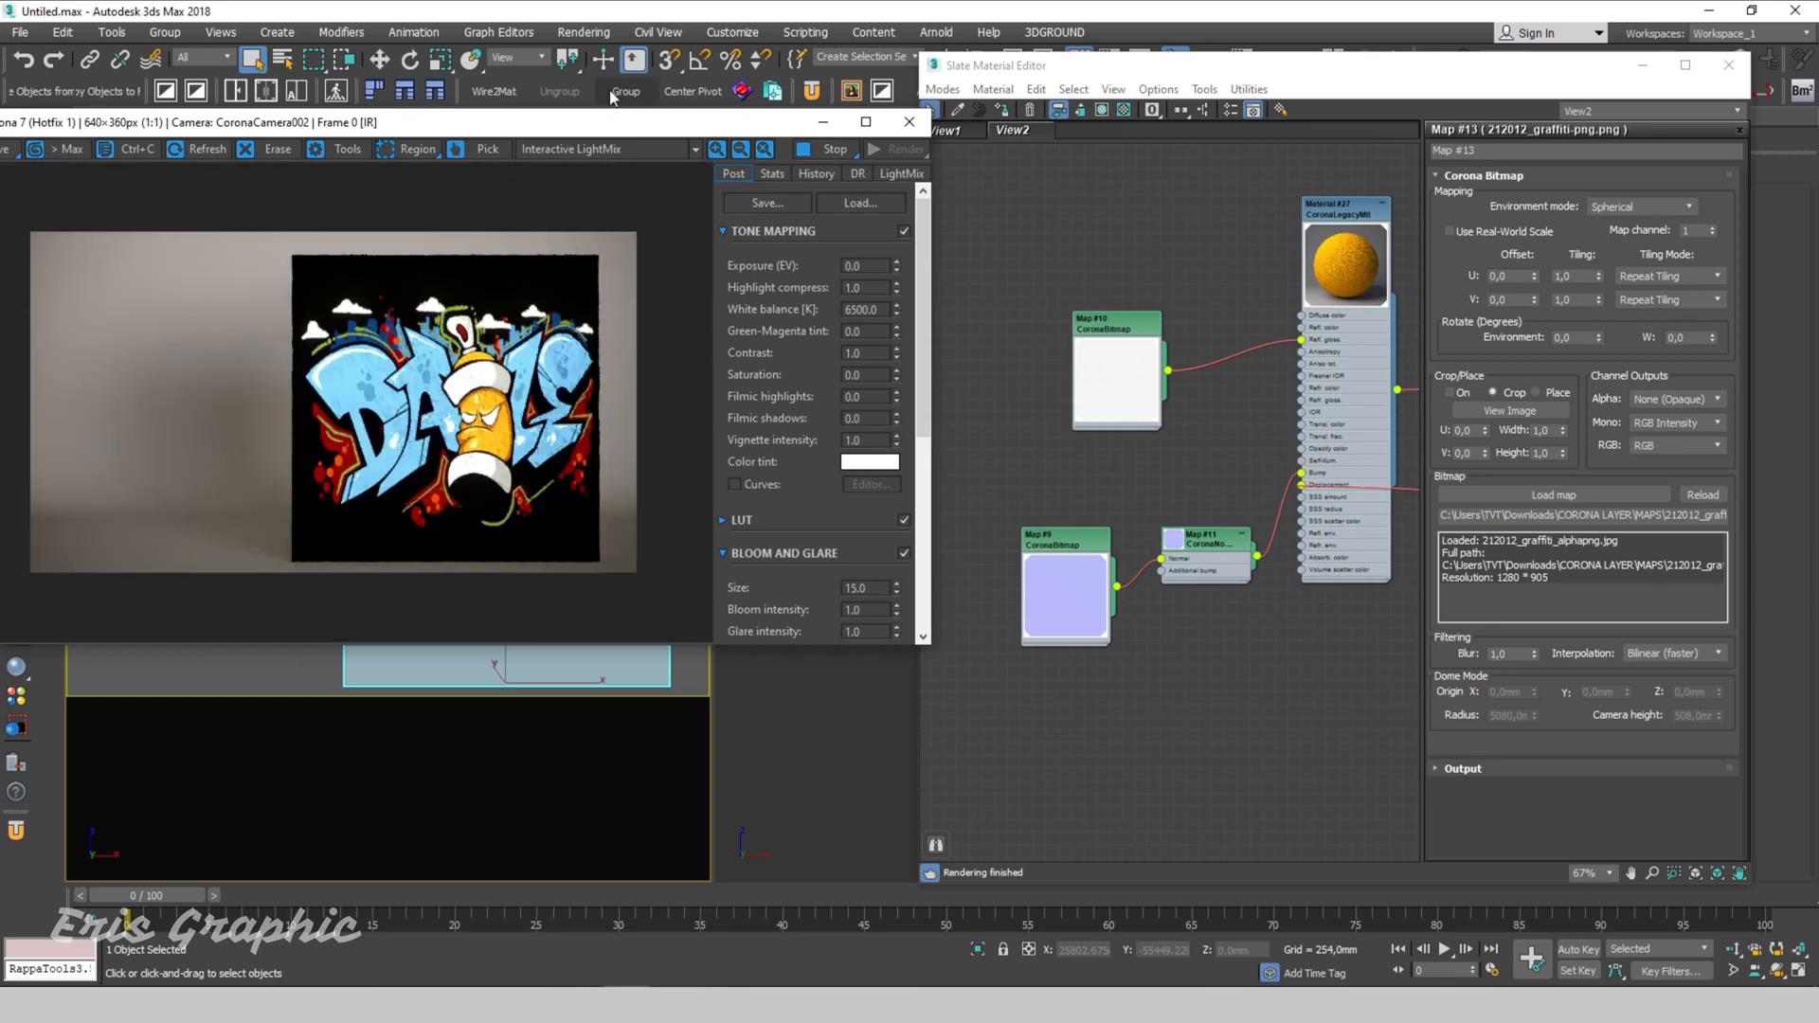
left_click_drag(932, 650, 1159, 827)
left_click_drag(872, 128, 672, 189)
Step: Bring the graffiti alpha bitmap, Map #13, next to the layered material and connect it to Mask 2
scroll(1119, 296, "down", 2)
middle_click_drag(1258, 413, 975, 388)
scroll(1184, 456, "down", 1)
middle_click_drag(1286, 479, 1092, 492)
mouse_move(1299, 337)
left_mouse_down()
mouse_move(1091, 455)
mouse_move(1171, 389)
mouse_move(1135, 369)
left_mouse_up()
scroll(1036, 383, "up", 1)
scroll(1054, 373, "up", 5)
left_click_drag(1452, 472, 977, 494)
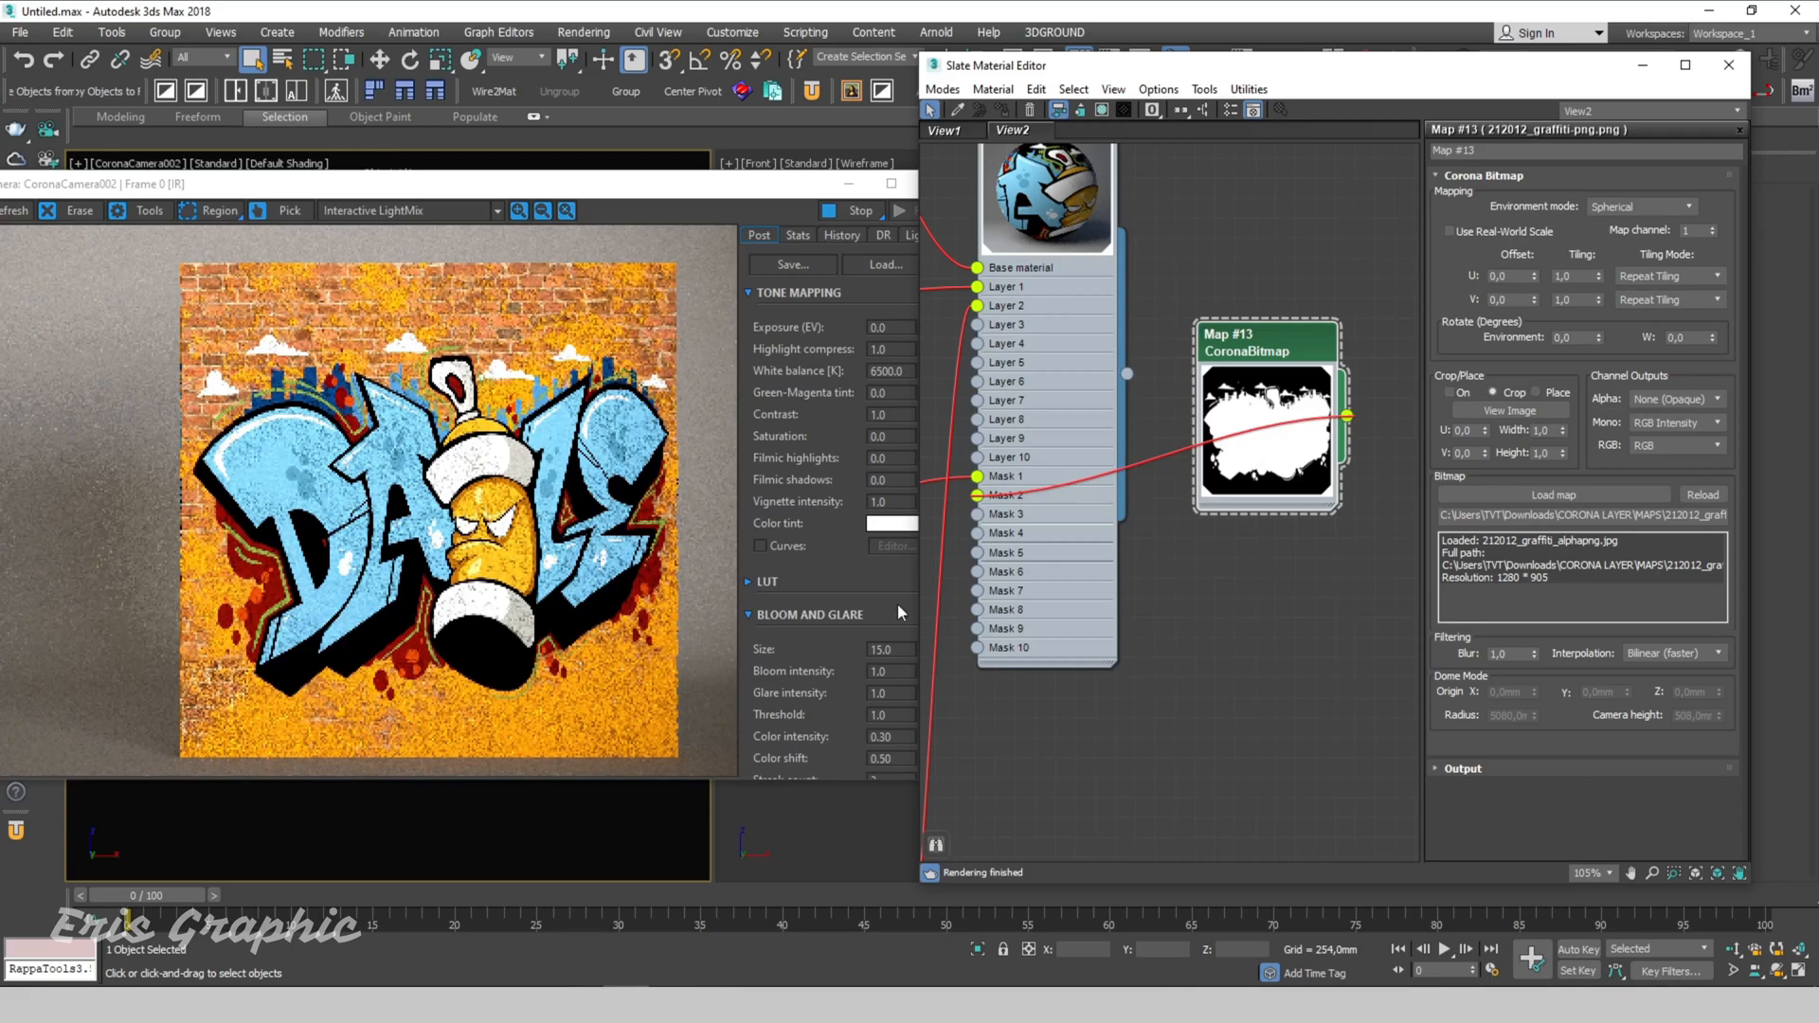
Step: Try inverting the graffiti alpha bitmap's output, turn the inversion off again and move the node below the layered material
left_click_drag(1250, 343, 1270, 303)
left_click(1463, 769)
left_click_drag(1553, 748, 1555, 401)
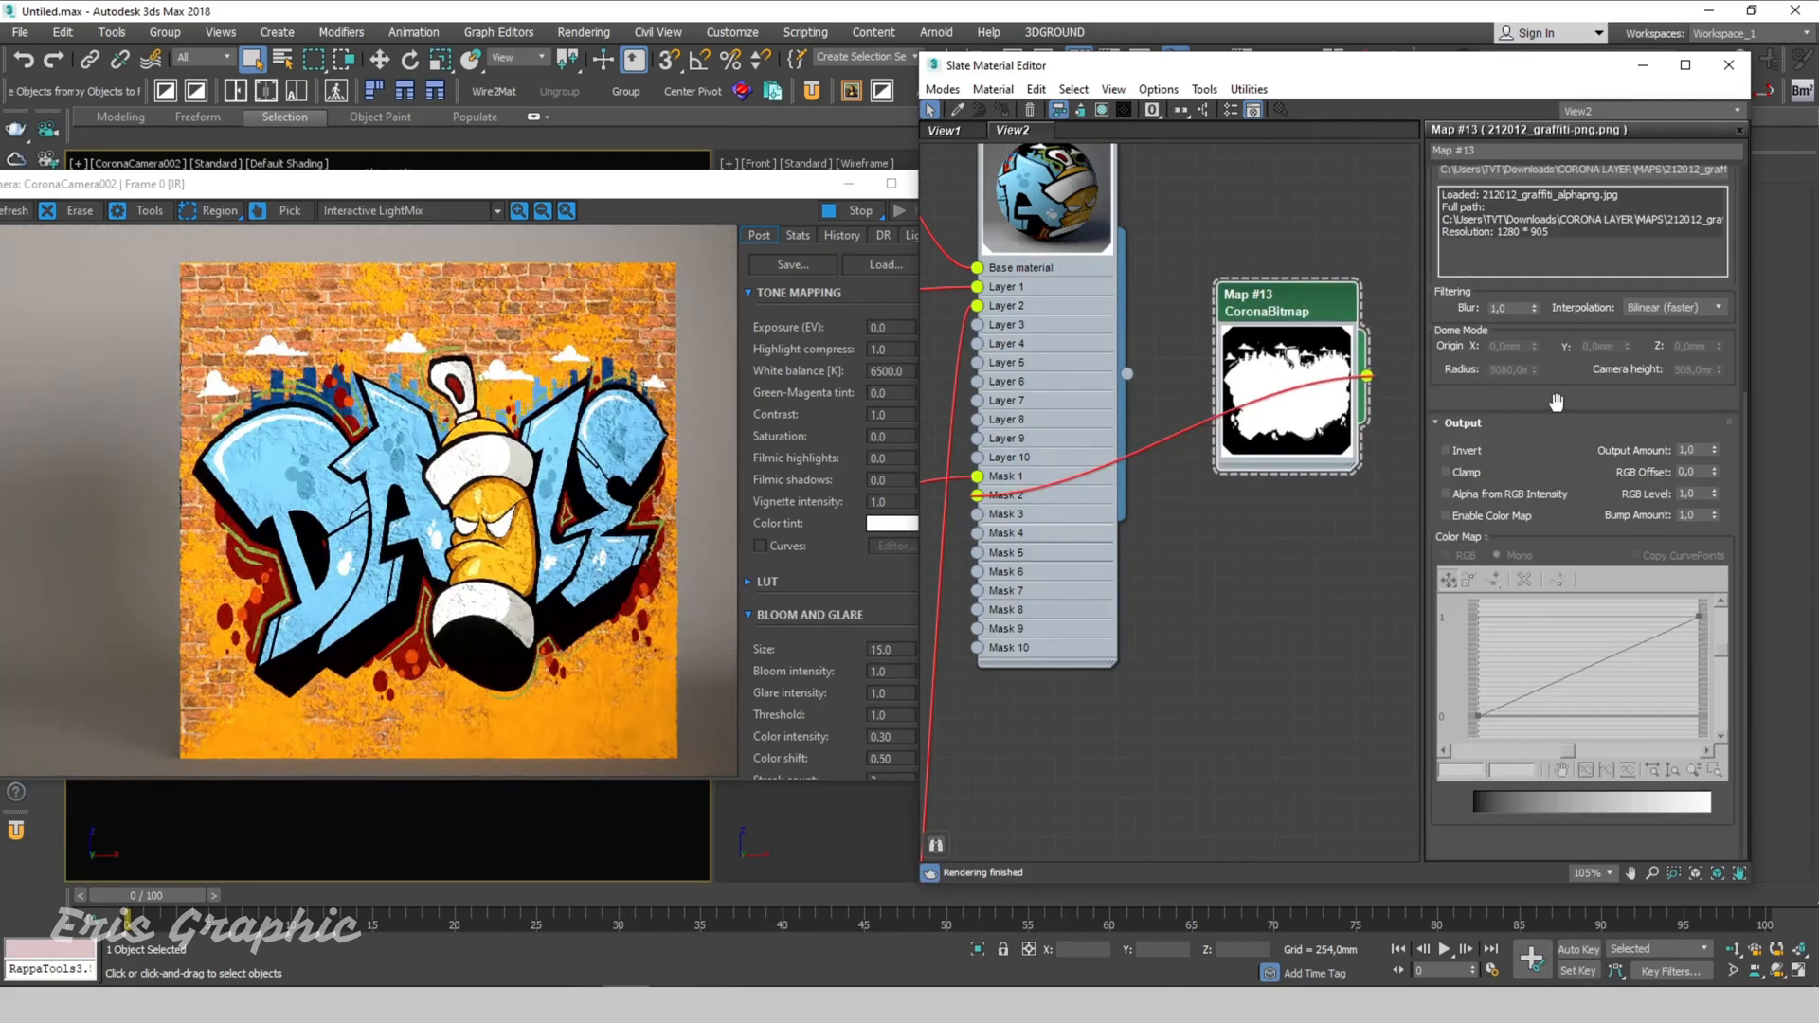
left_click(1446, 451)
left_click(1471, 456)
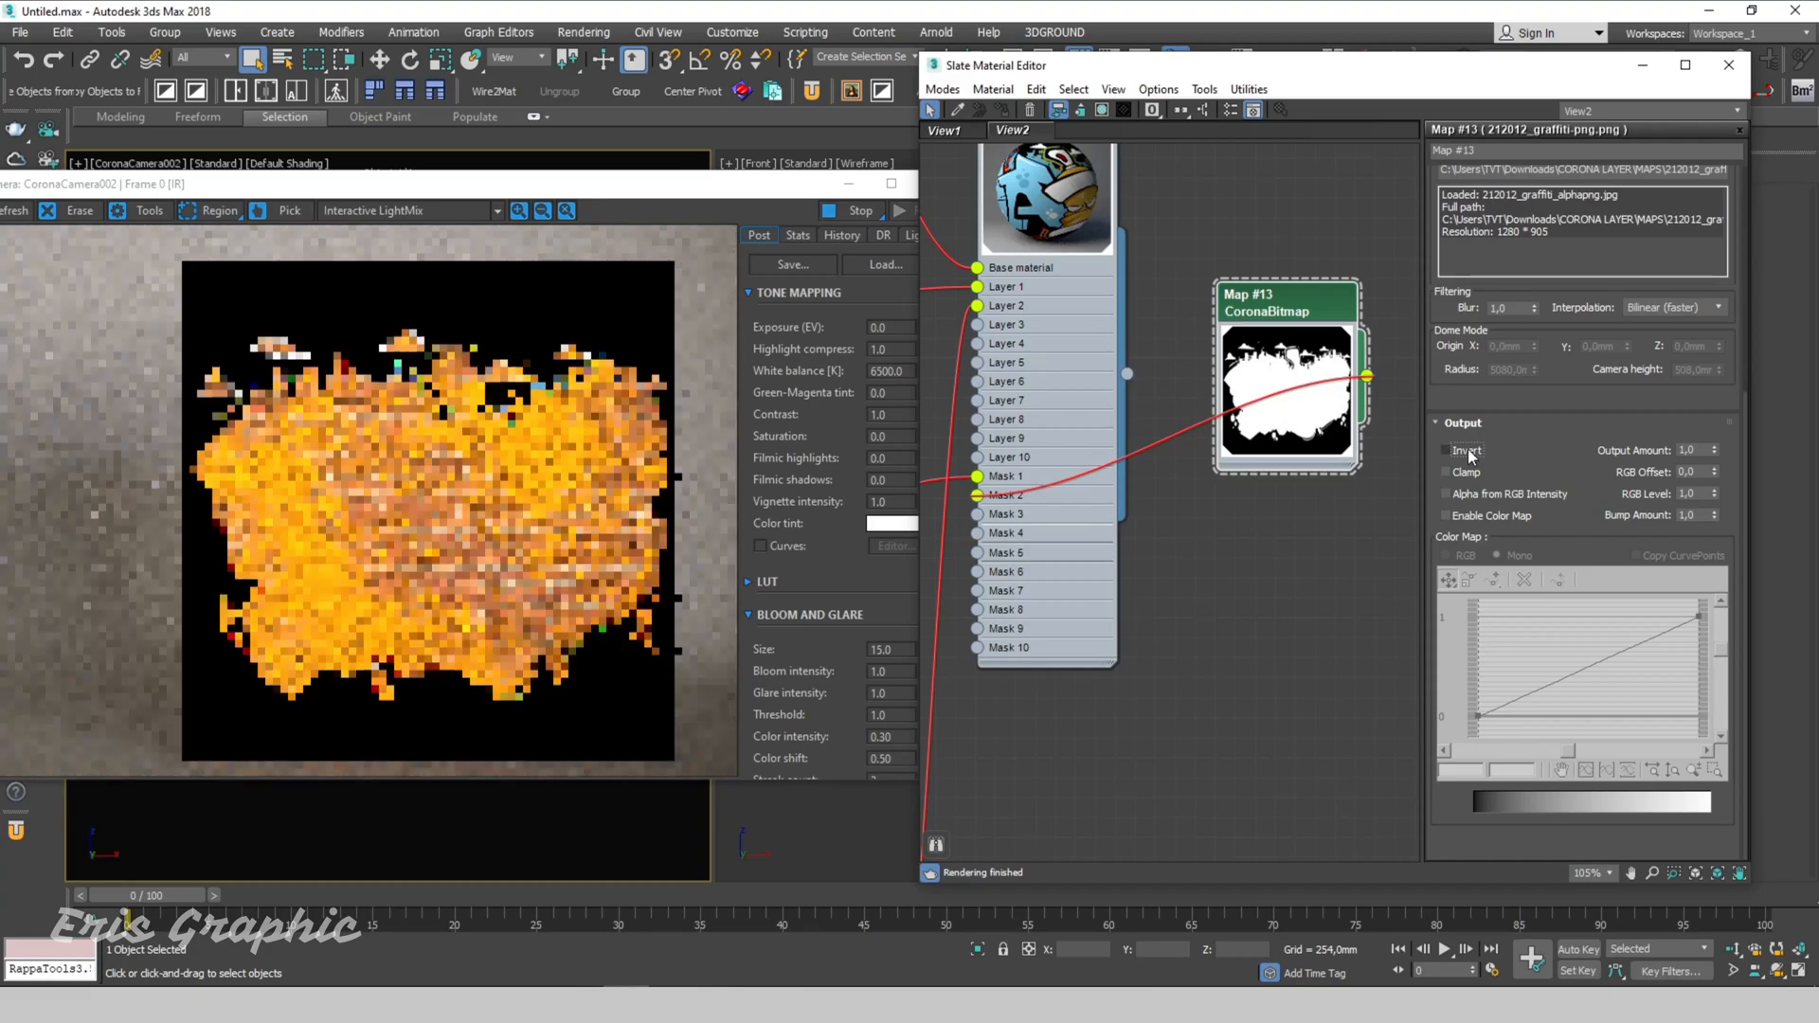
left_click_drag(1281, 299, 1241, 677)
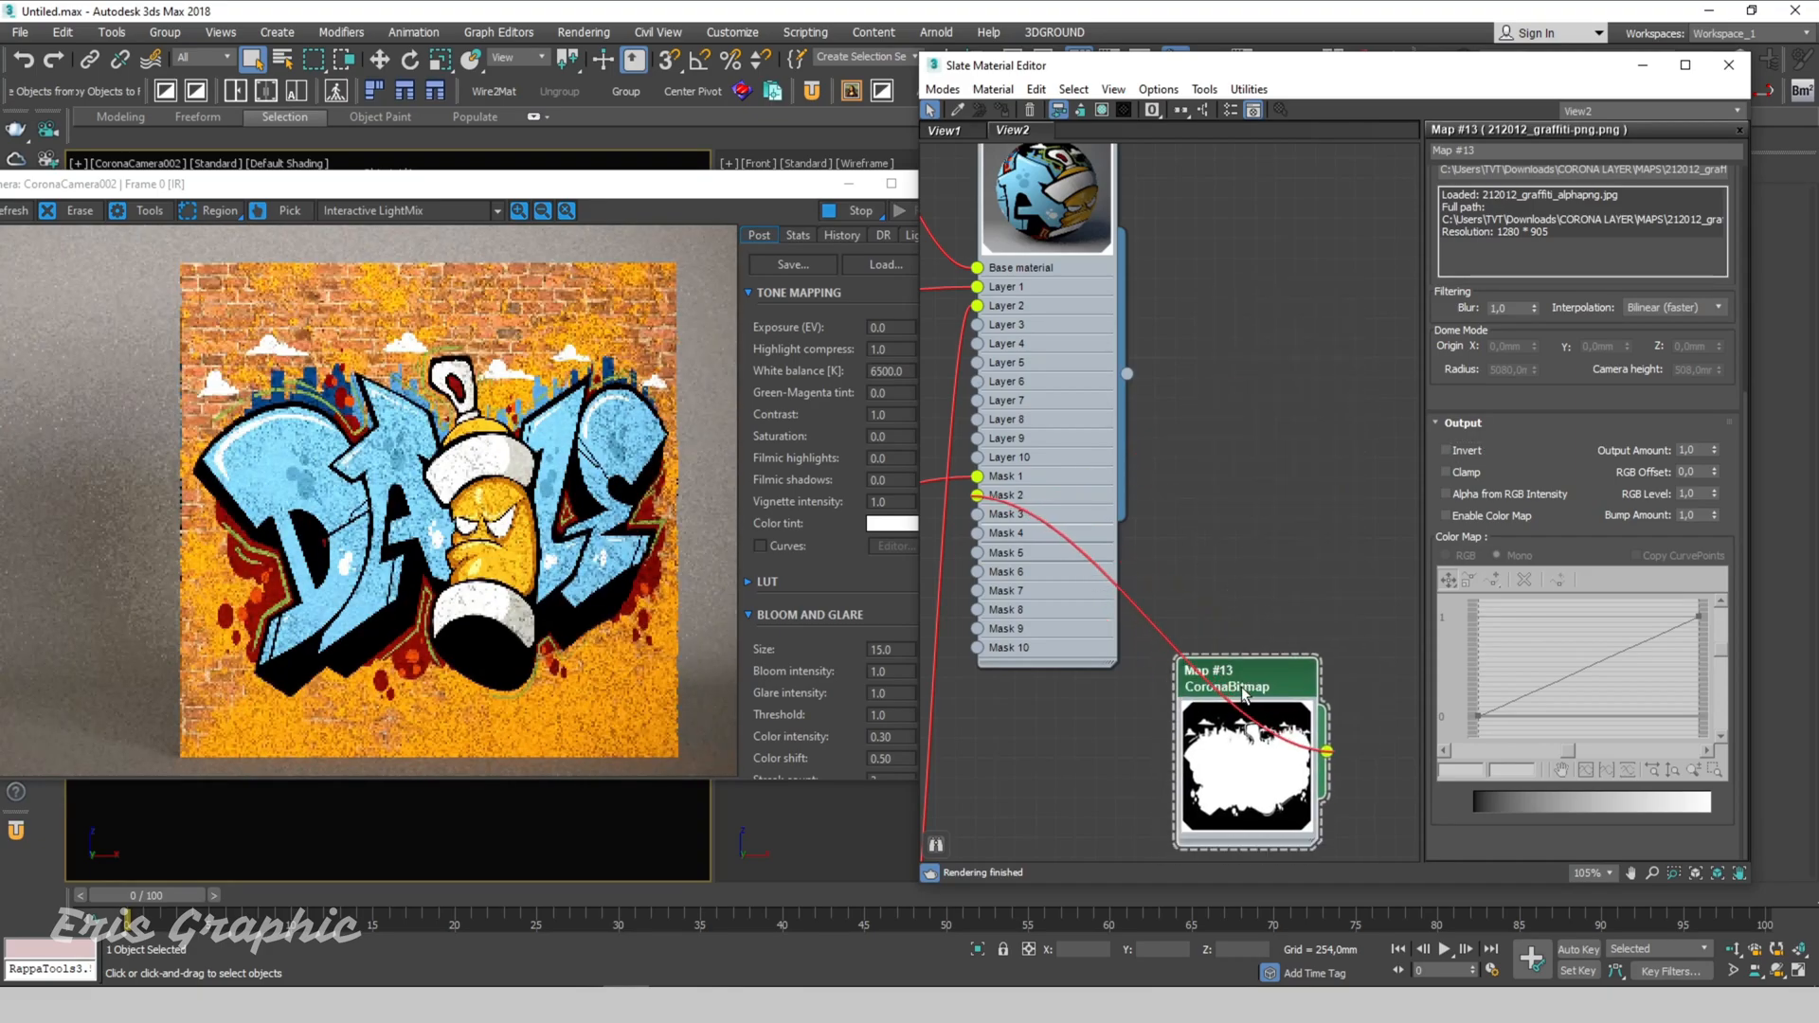
Step: Set the graffiti colour bitmap's U and V tiling to 1.5
scroll(1262, 481, "down", 6)
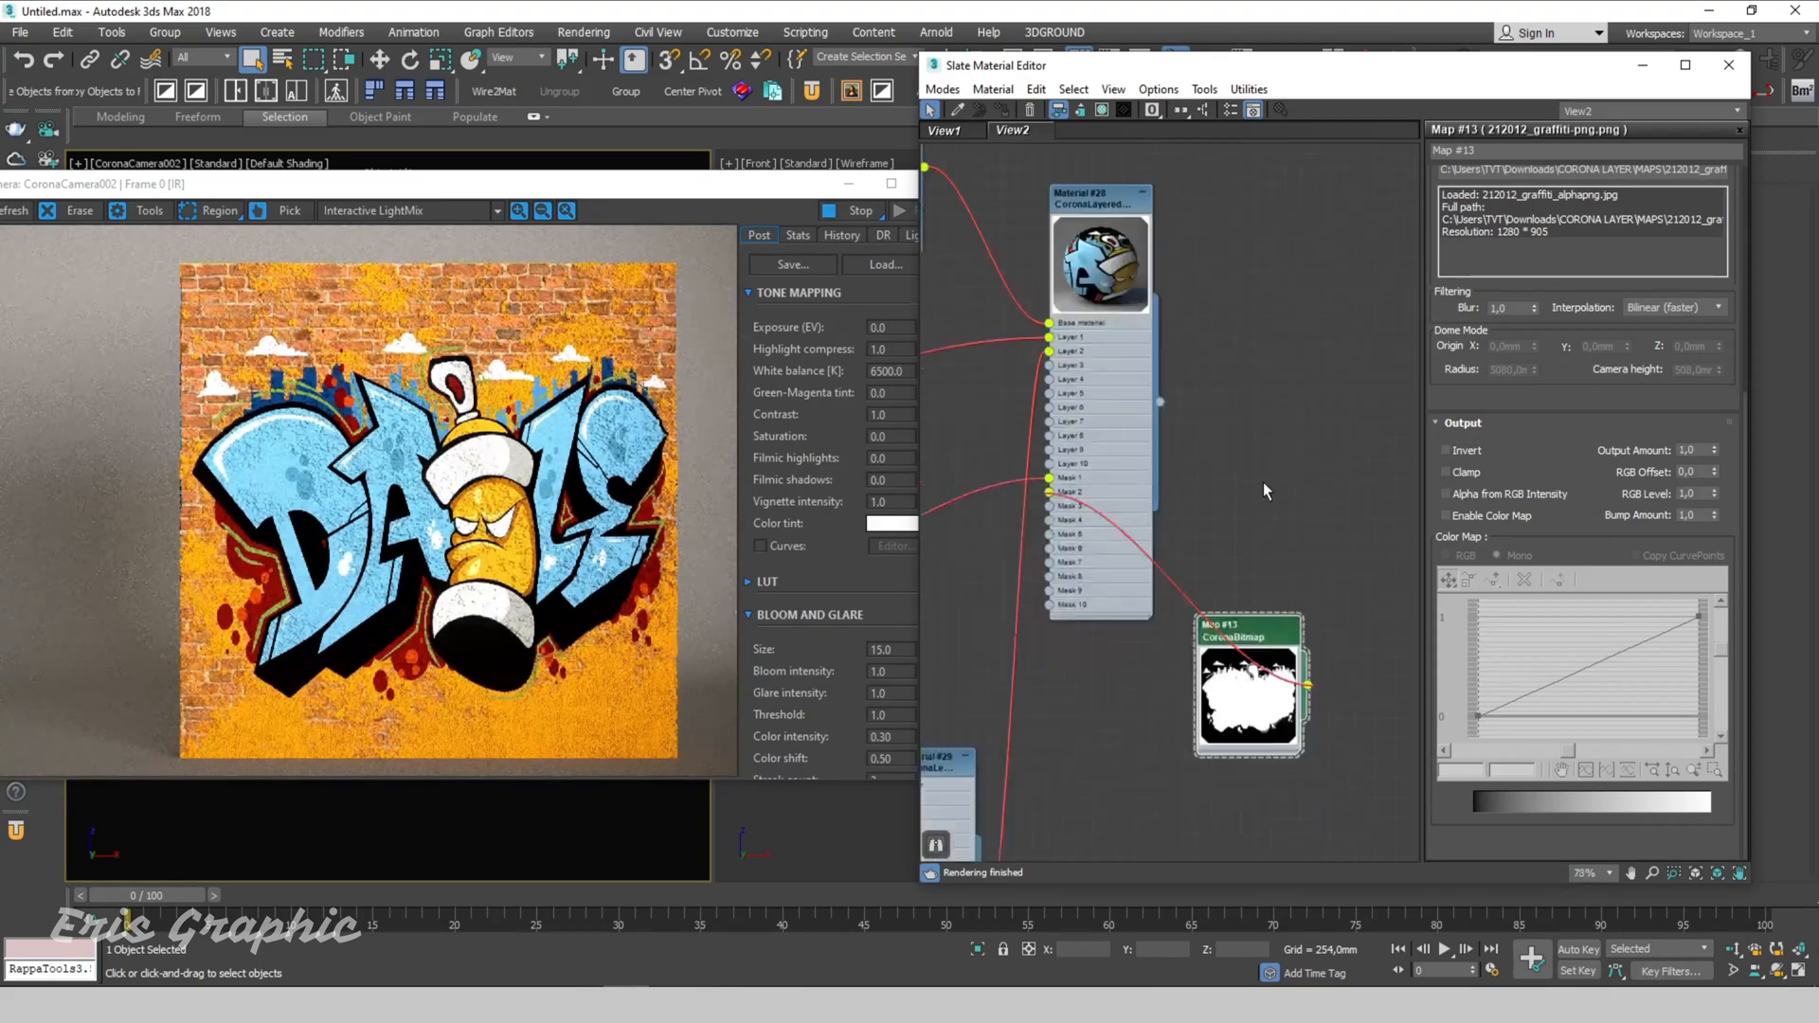
middle_click_drag(1233, 642, 1394, 364)
key("Escape")
scroll(1019, 440, "up", 3)
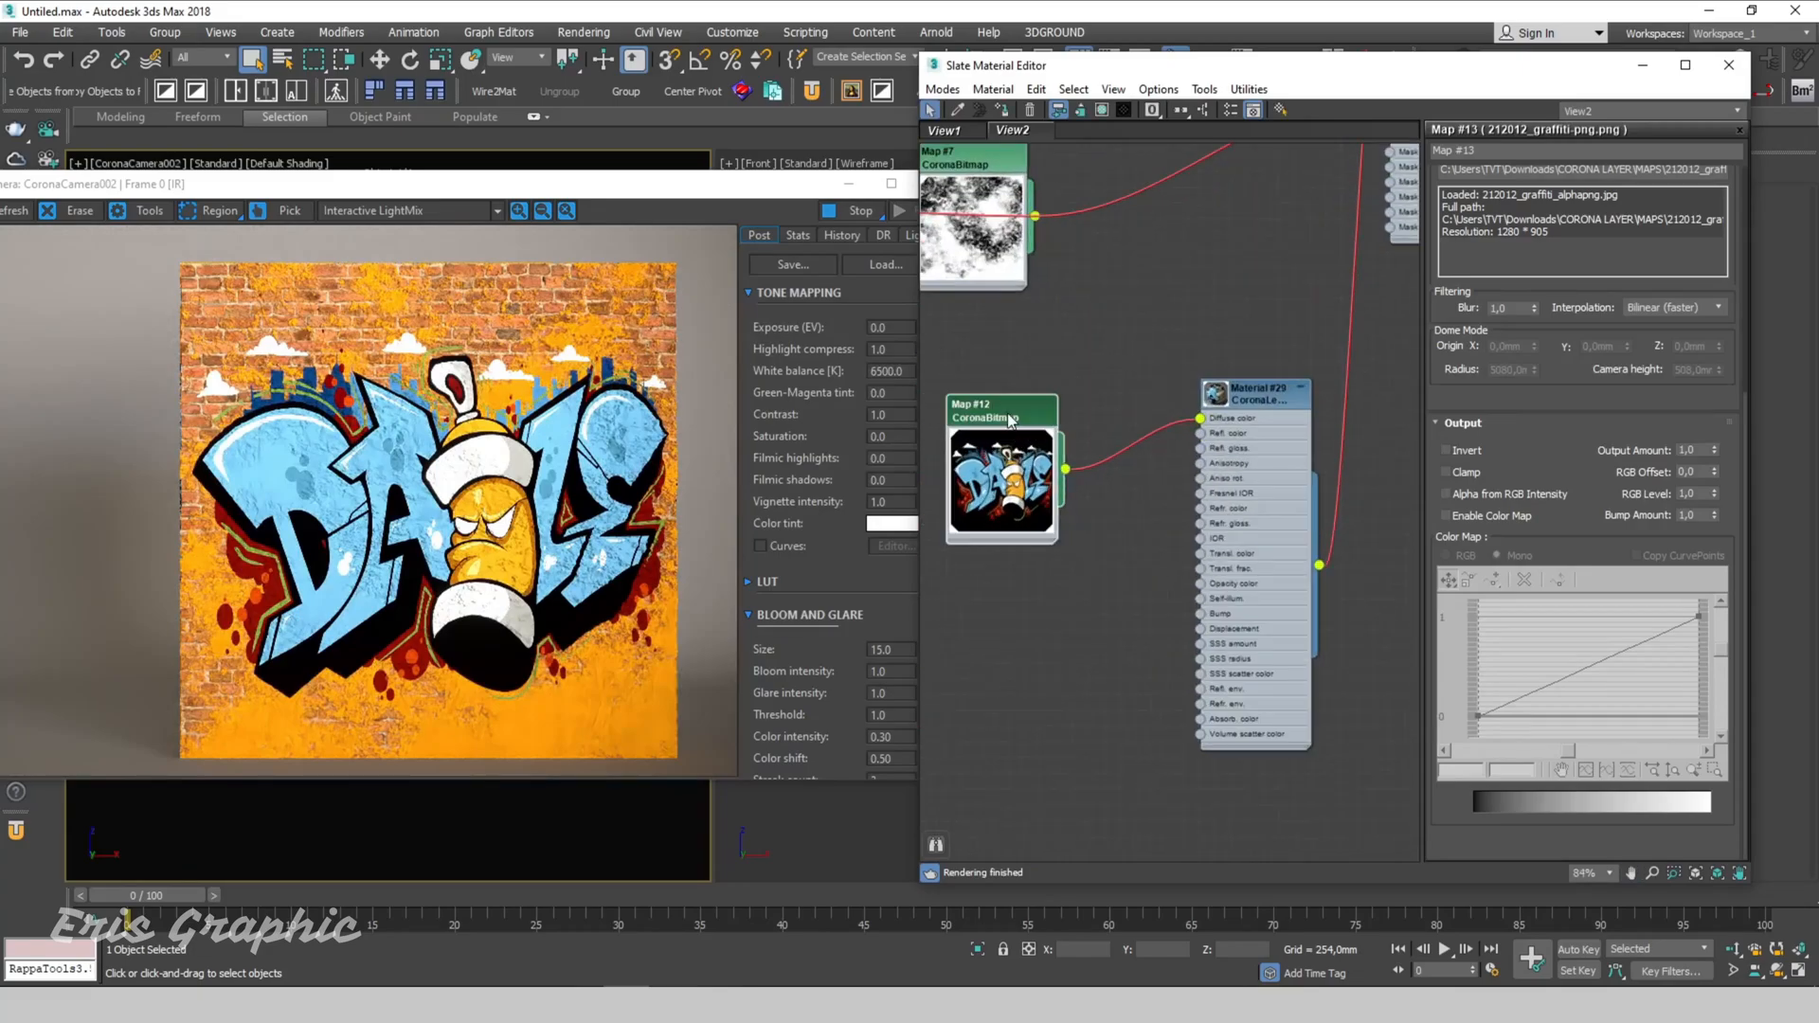
double_click(1010, 420)
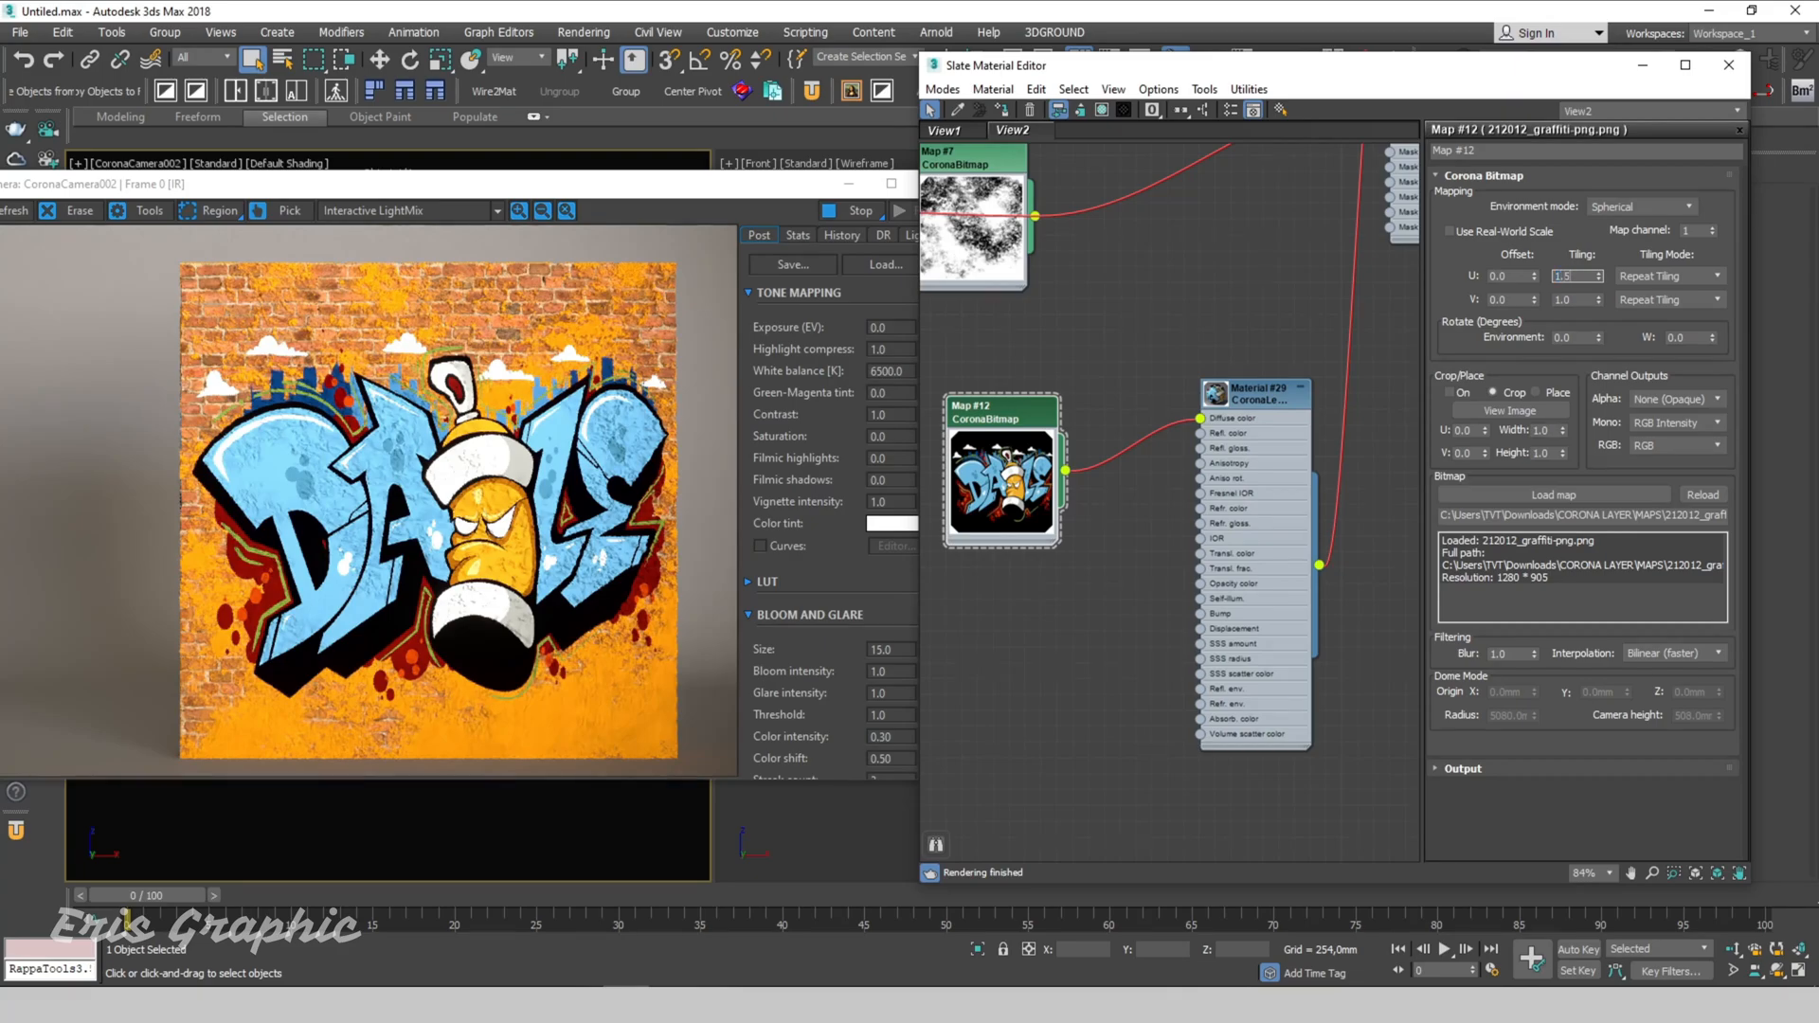
key("Tab")
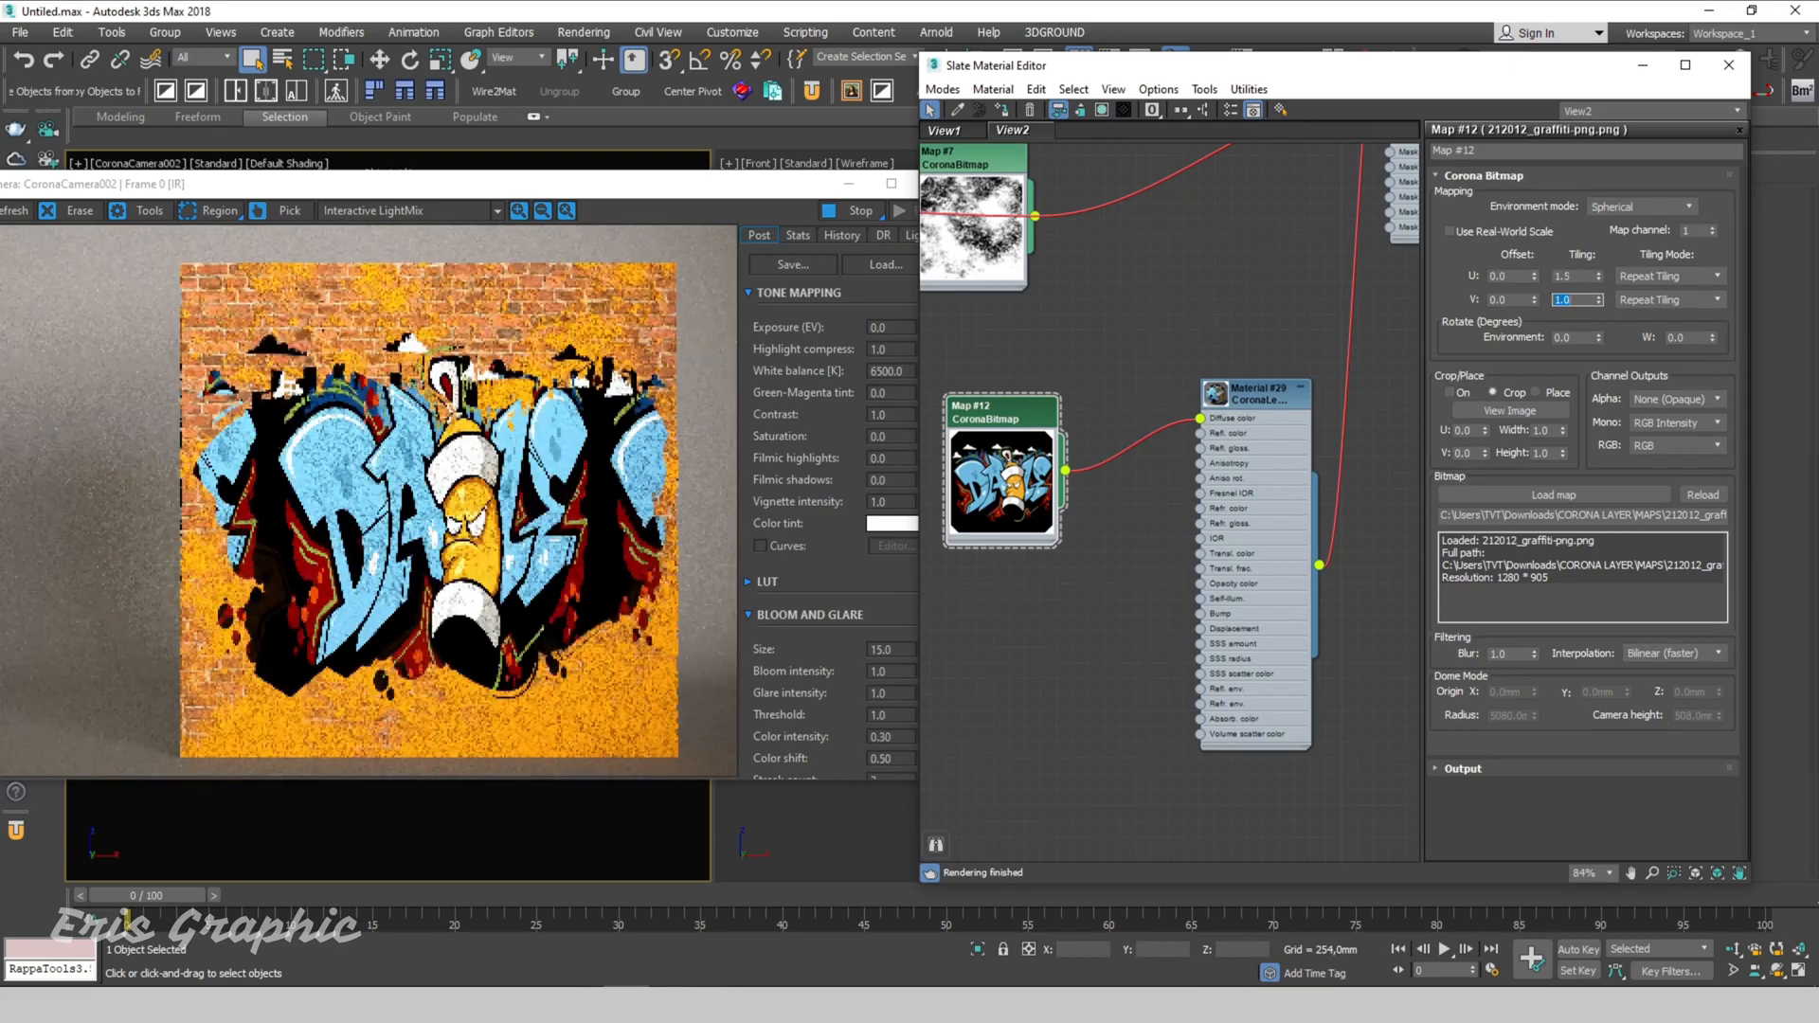
type("1.5")
key("Return")
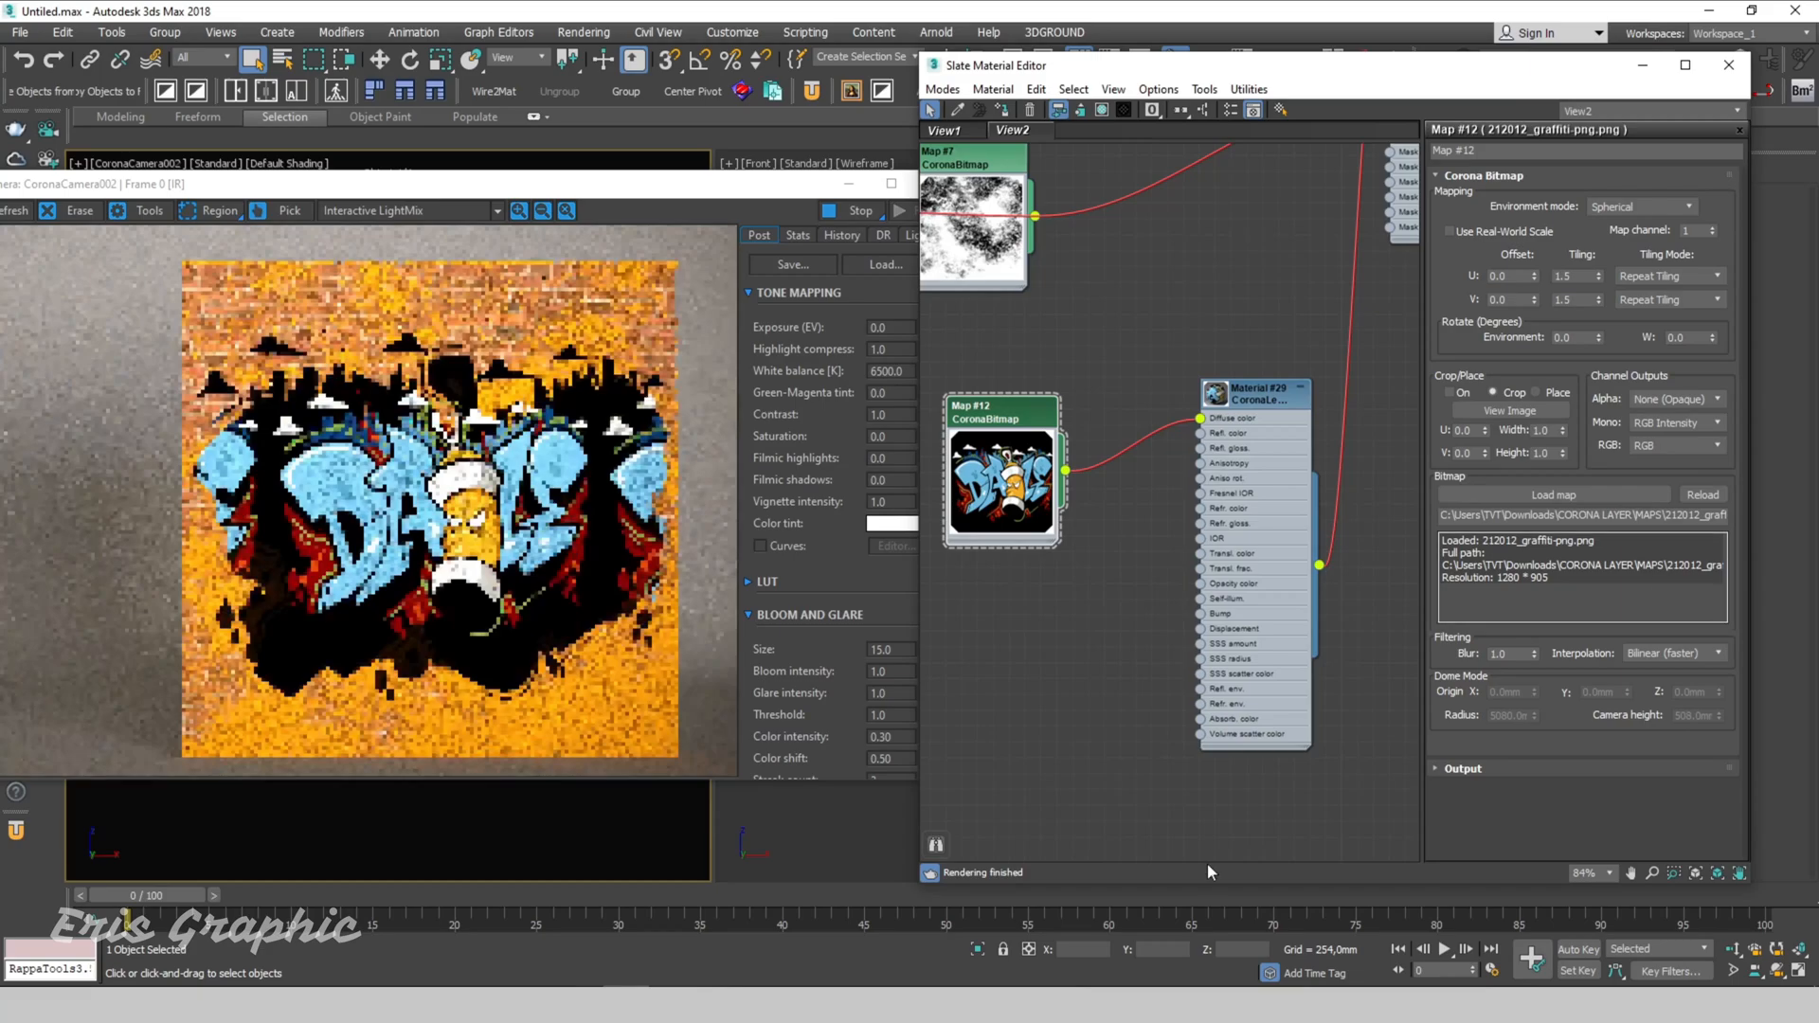
Step: Set the graffiti alpha bitmap's U and V tiling to 1.5 to match the colour bitmap
left_click(1176, 339)
middle_click_drag(1265, 350, 1067, 338)
middle_click_drag(1323, 535, 1125, 534)
scroll(1125, 542, "down", 2)
double_click(1189, 308)
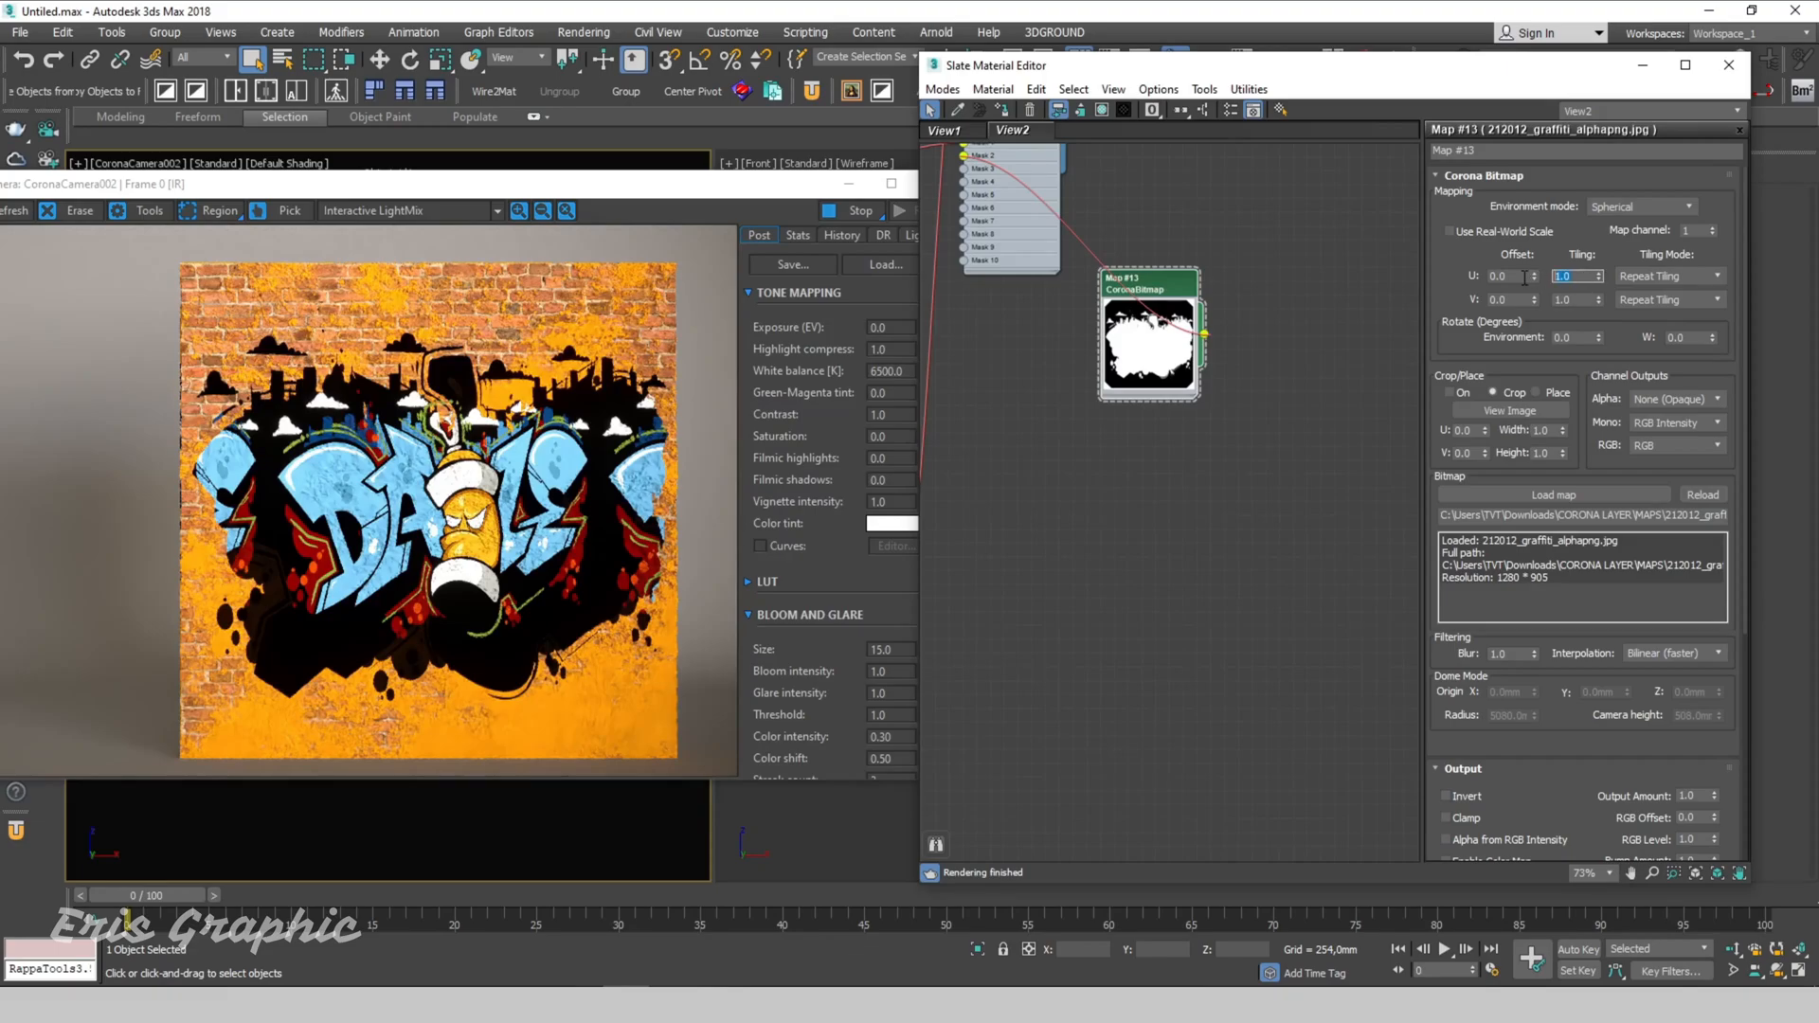
key("Tab")
type("1.5")
key("Return")
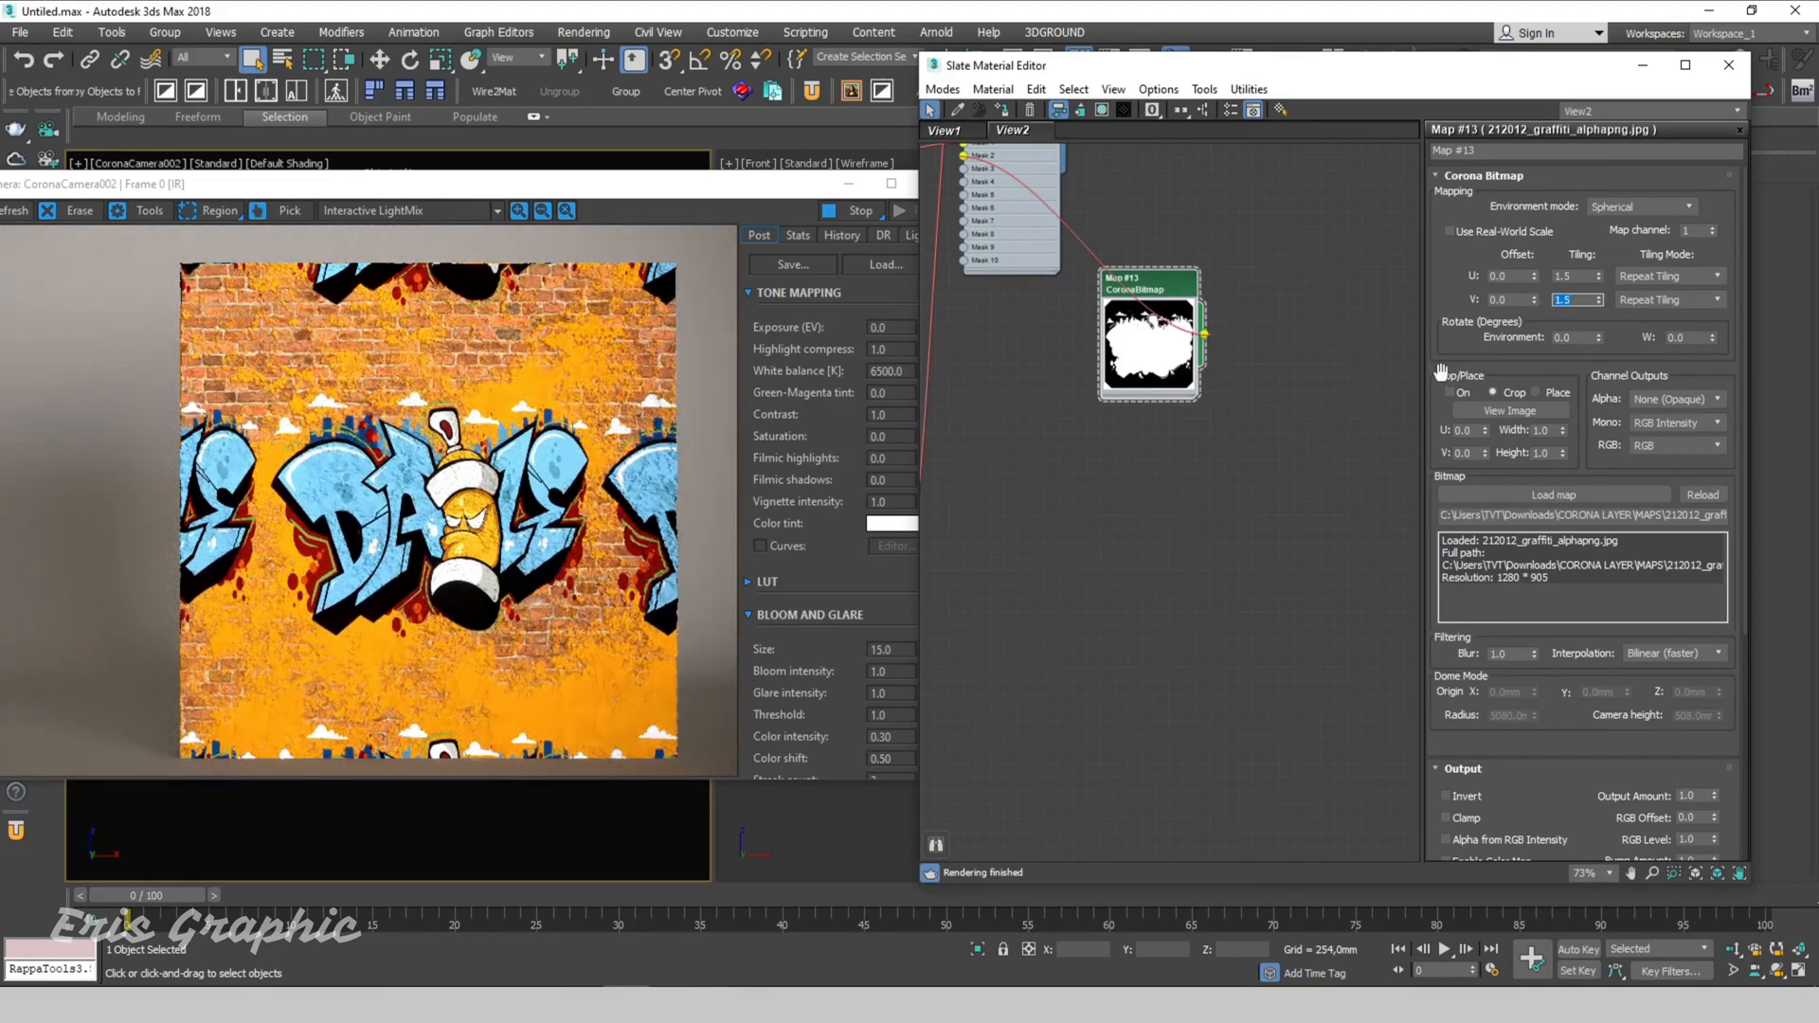
Step: Set the U and V tiling of both the graffiti alpha bitmap and the graffiti colour bitmap back to 1
left_click_drag(1577, 275, 1504, 276)
type("1")
key("Return")
left_click(1383, 327)
middle_click_drag(1013, 531, 1303, 445)
middle_click_drag(1016, 353, 1108, 353)
double_click(1006, 388)
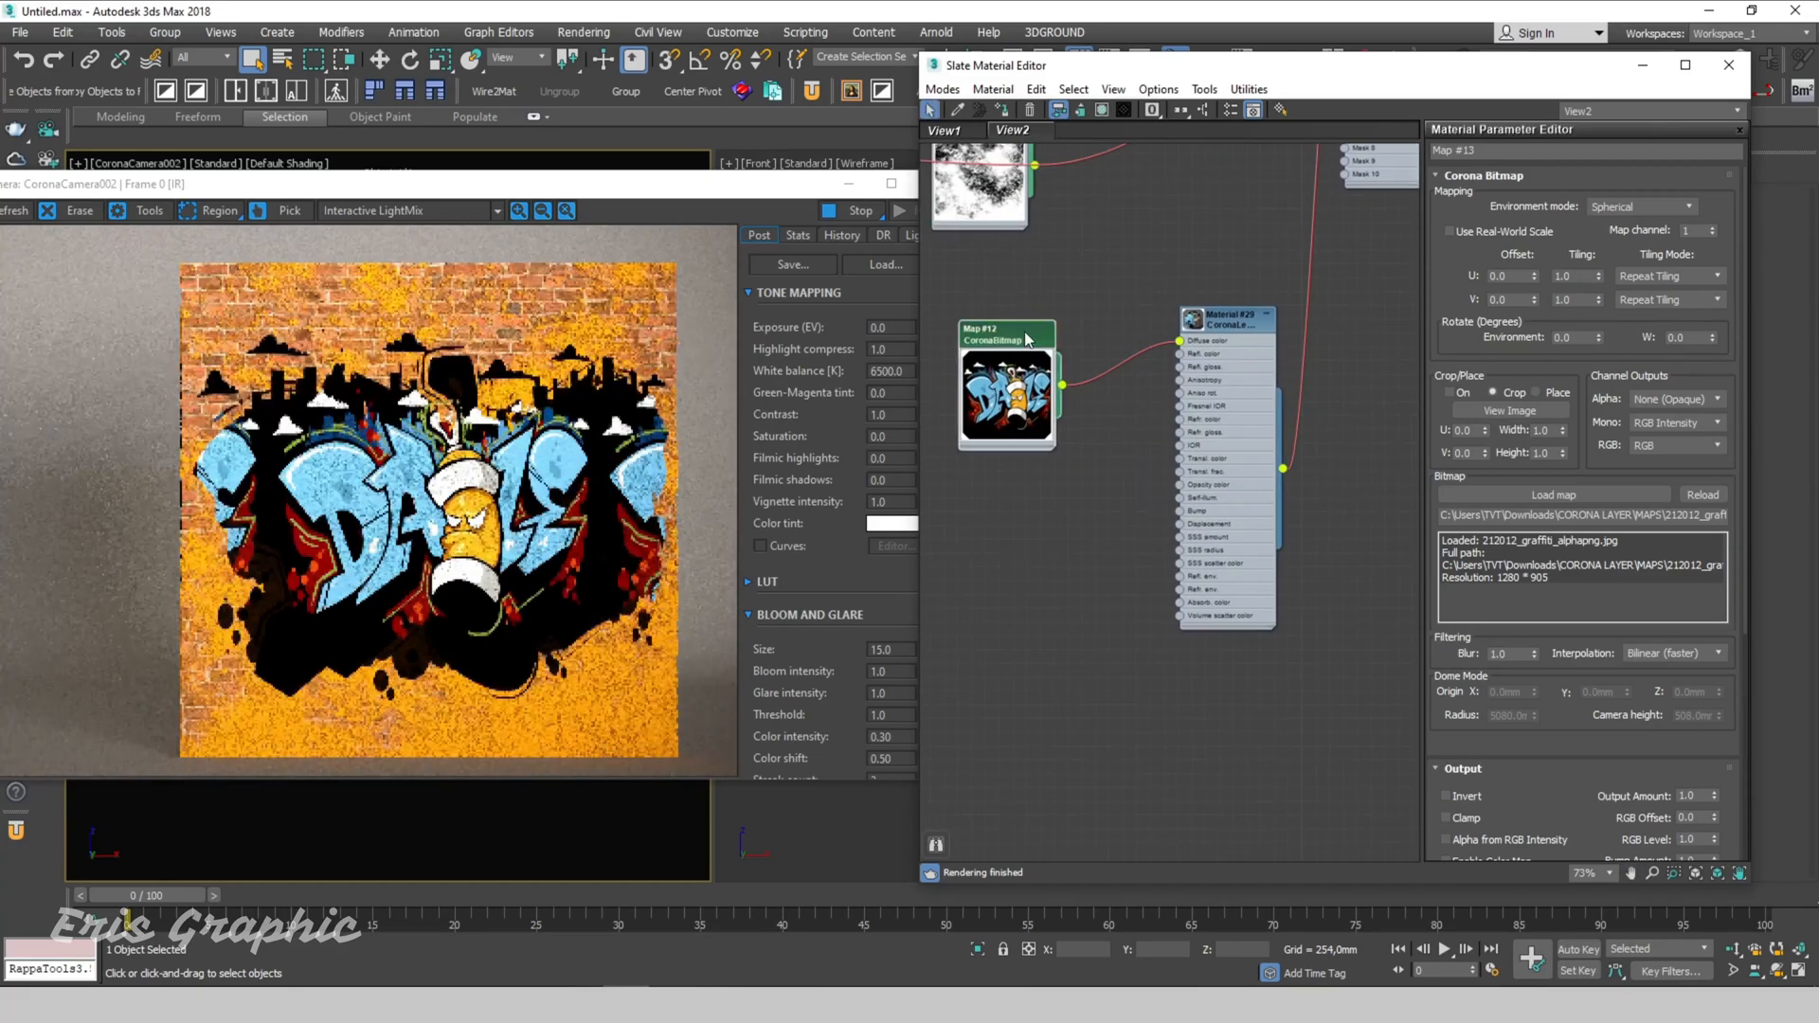
type("1")
key("Return")
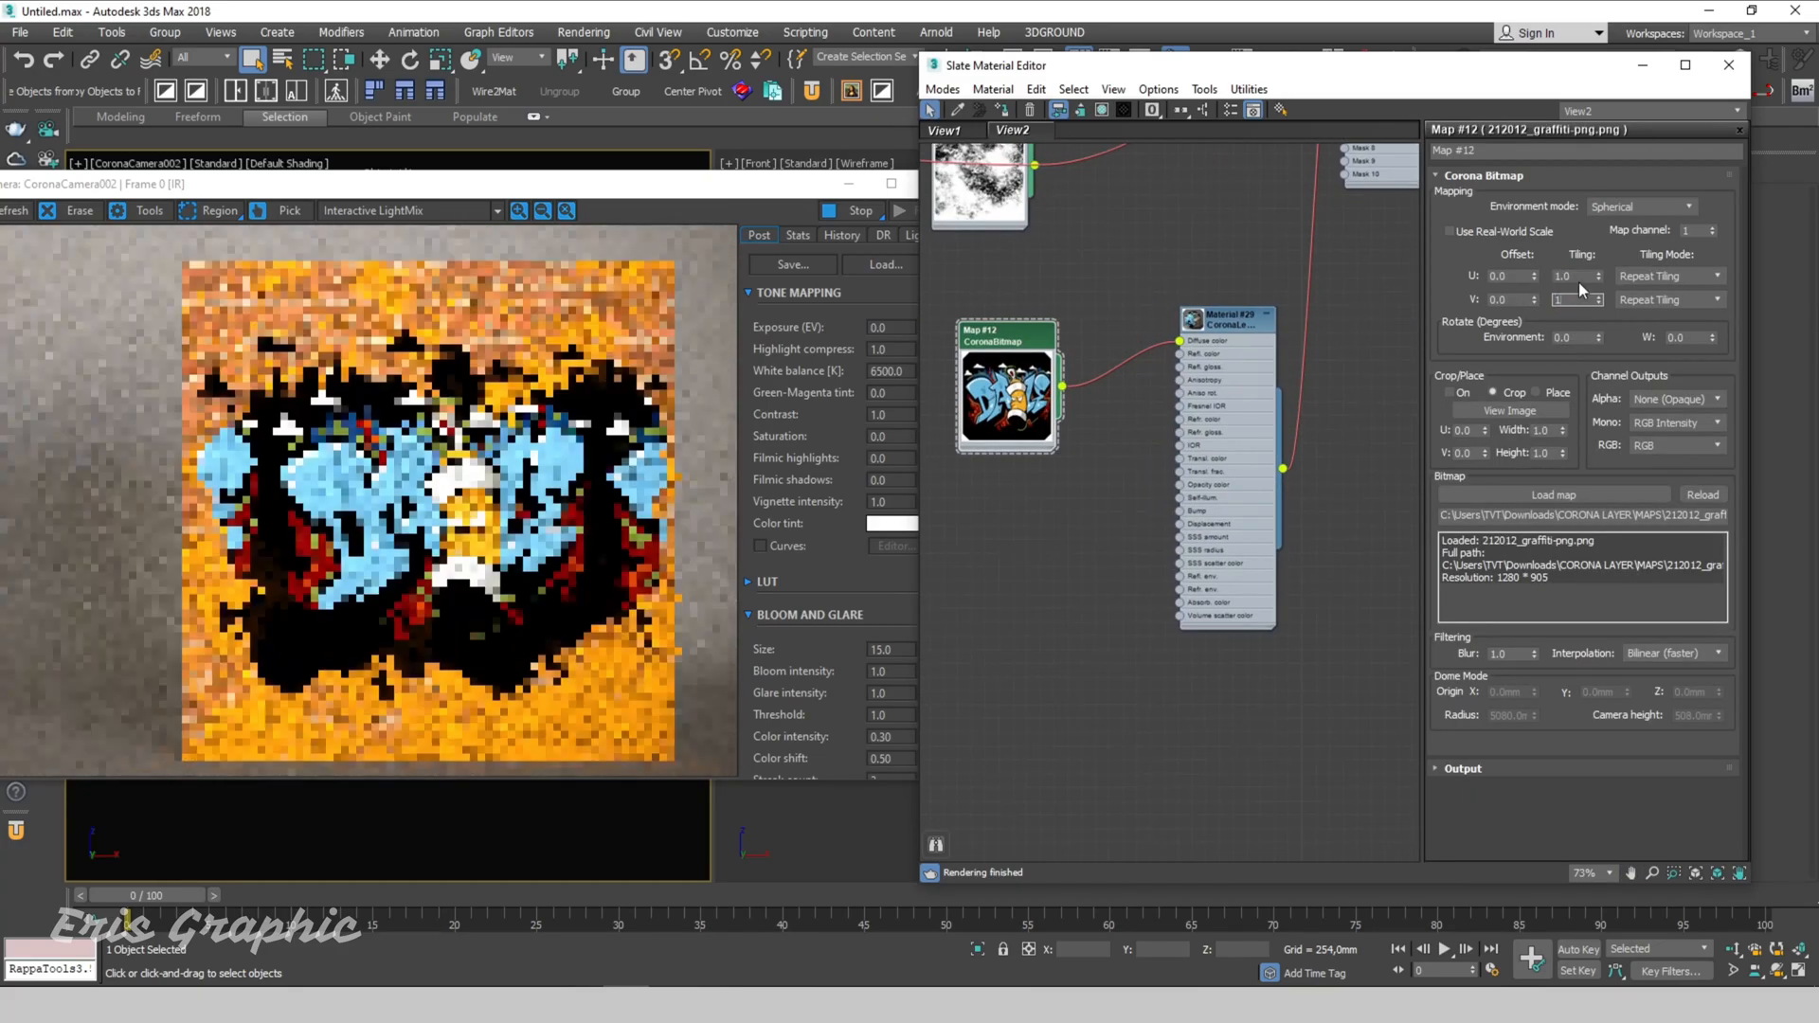
Step: Disconnect the yellow material and the graffiti material from Layer 1 and Layer 2 of the layered material
scroll(1168, 509, "down", 5)
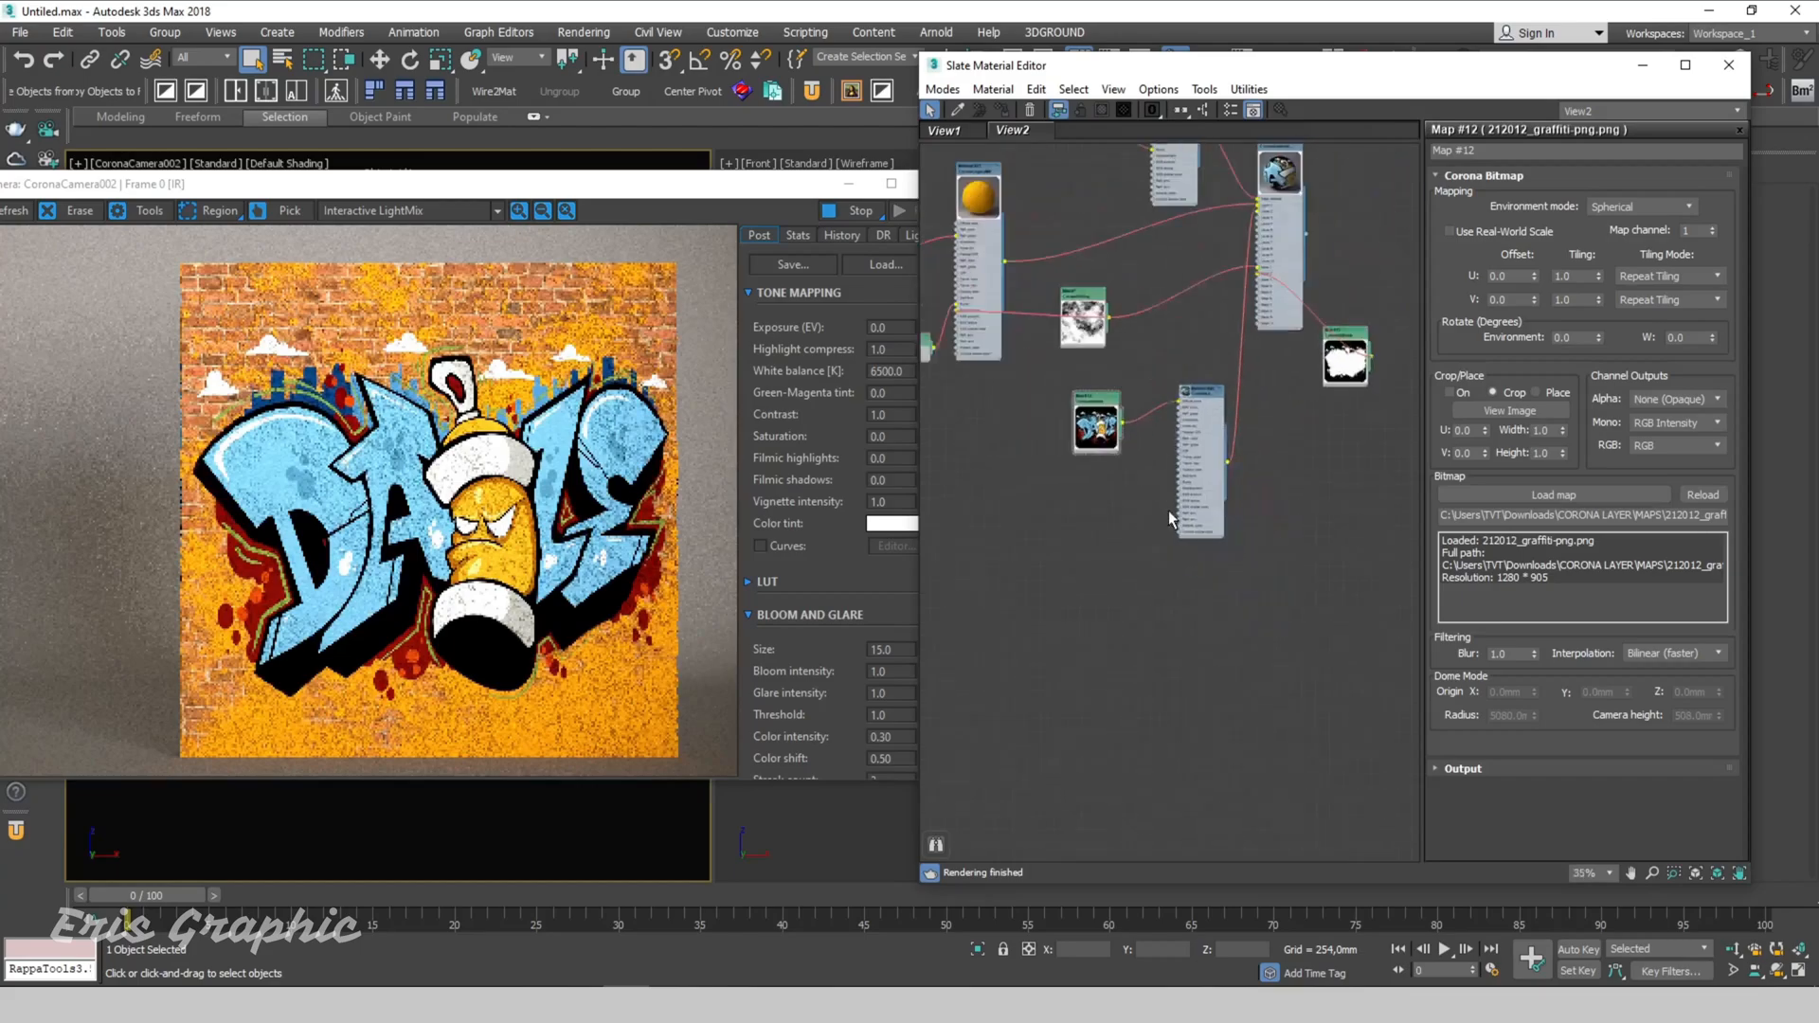
scroll(1220, 455, "up", 3)
scroll(1180, 273, "up", 4)
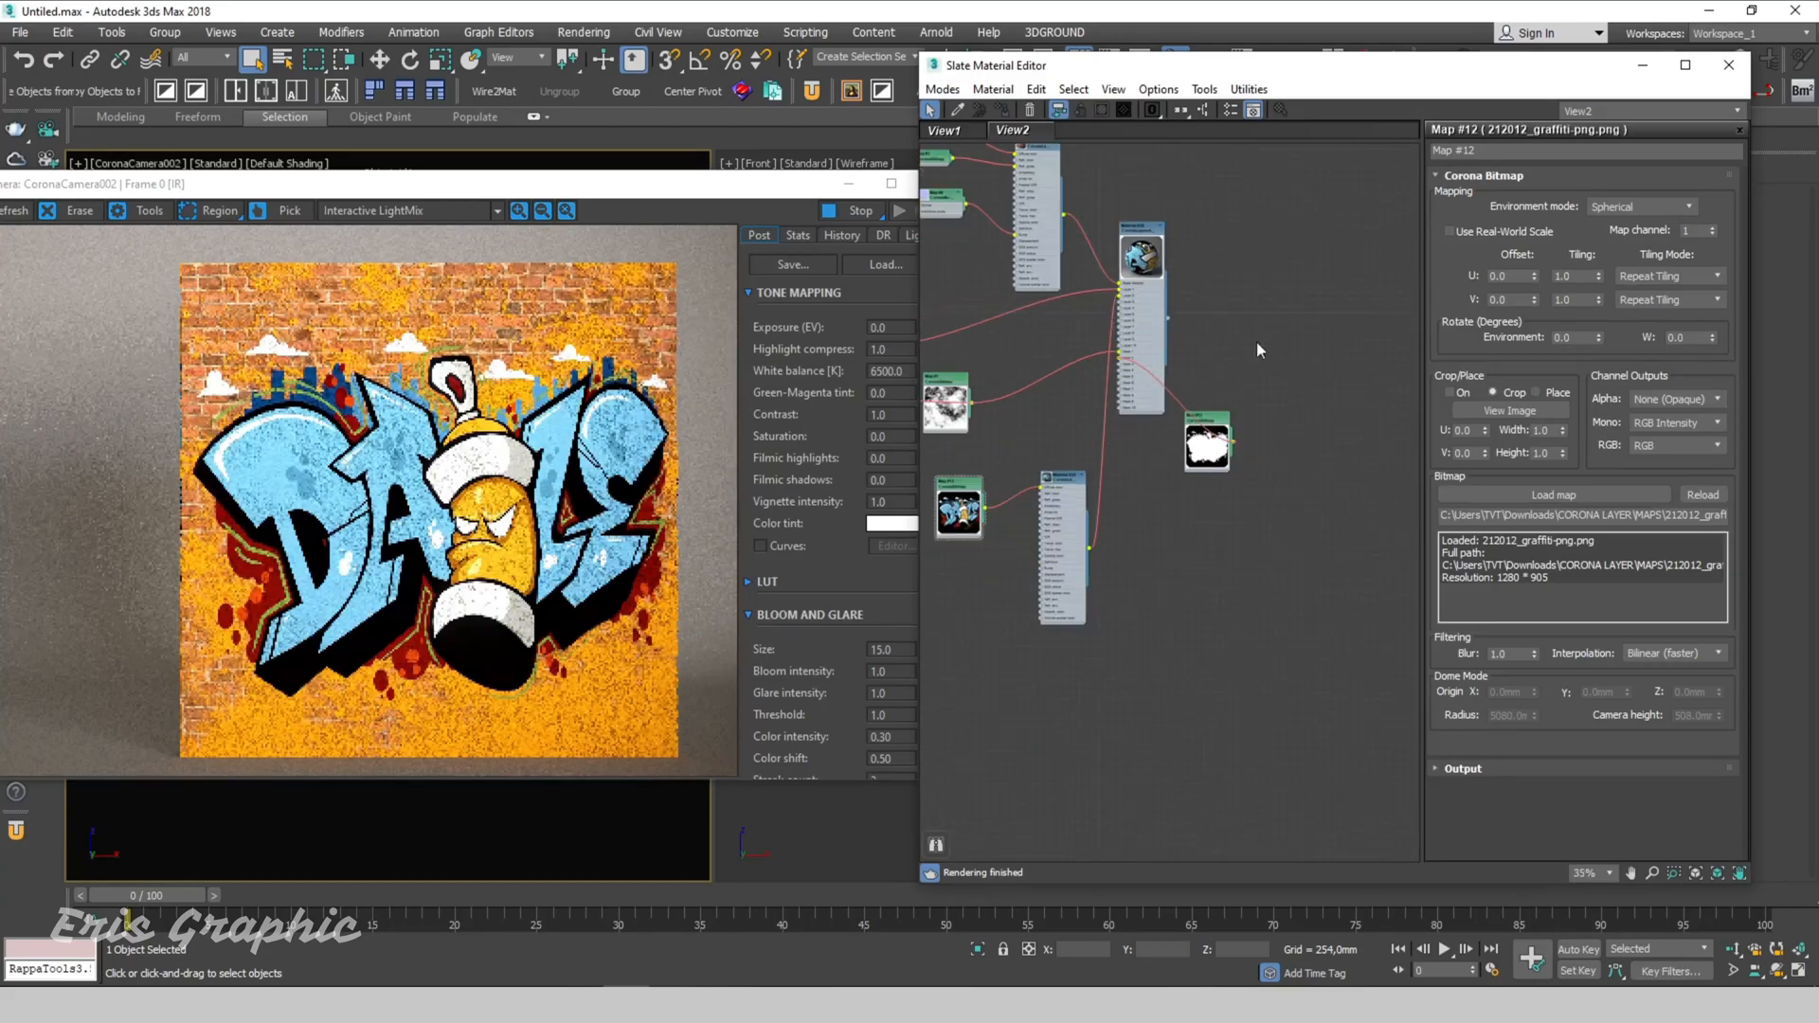
left_click(1178, 257)
key("Delete")
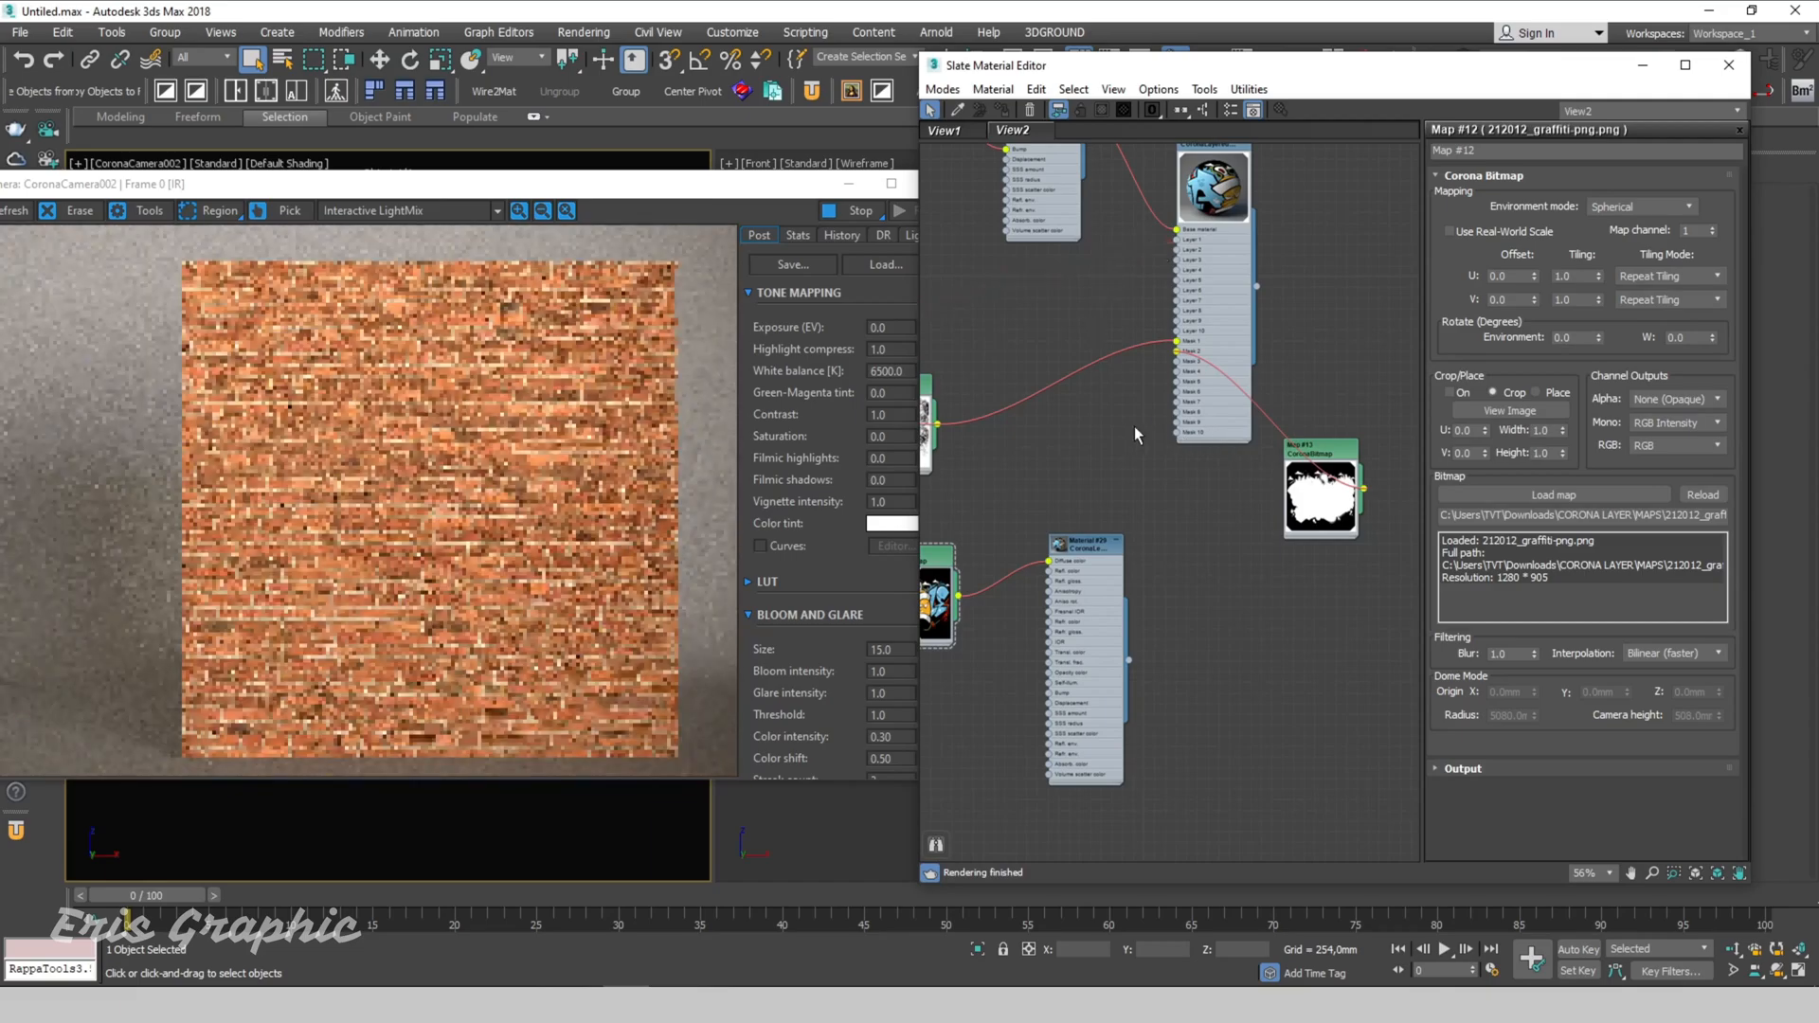
Step: Add a second CoronaLayeredMtl in empty space, maximize the material editor and place the new node near the graffiti material with an enlarged preview
scroll(1184, 455, "down", 4)
scroll(1166, 601, "up", 4)
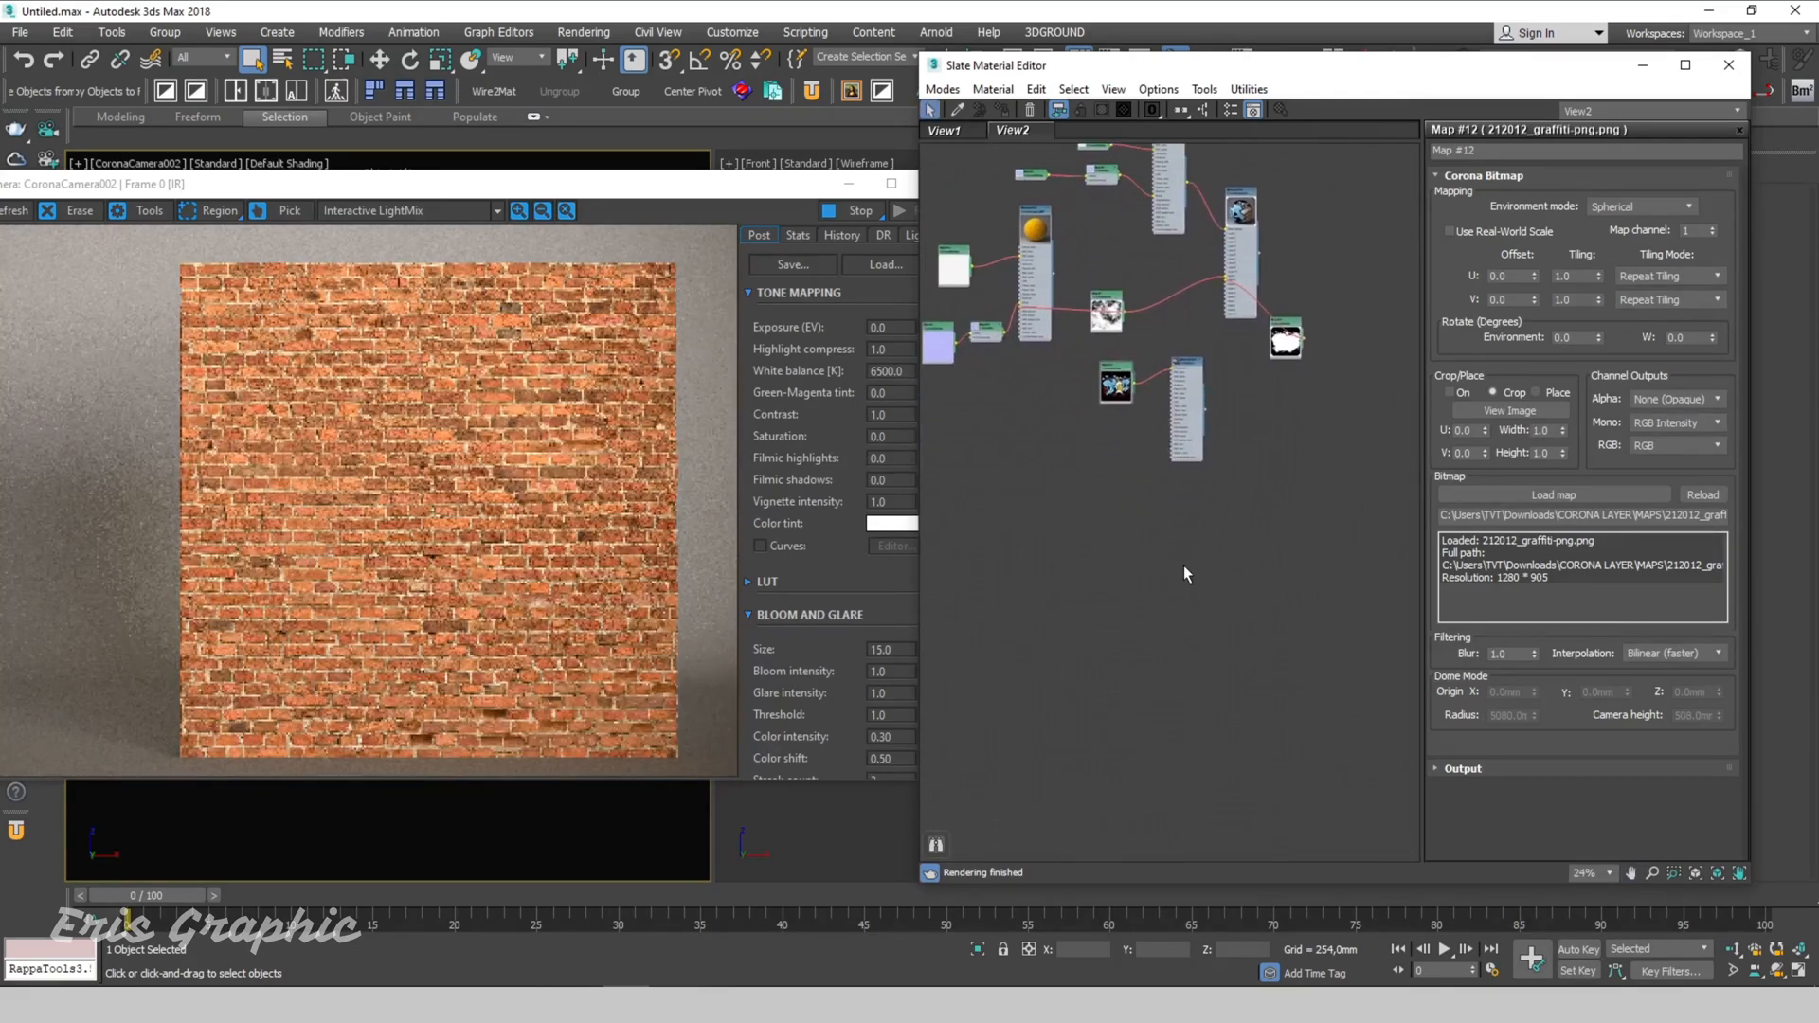
right_click(1143, 521)
mouse_move(1222, 535)
mouse_move(1385, 582)
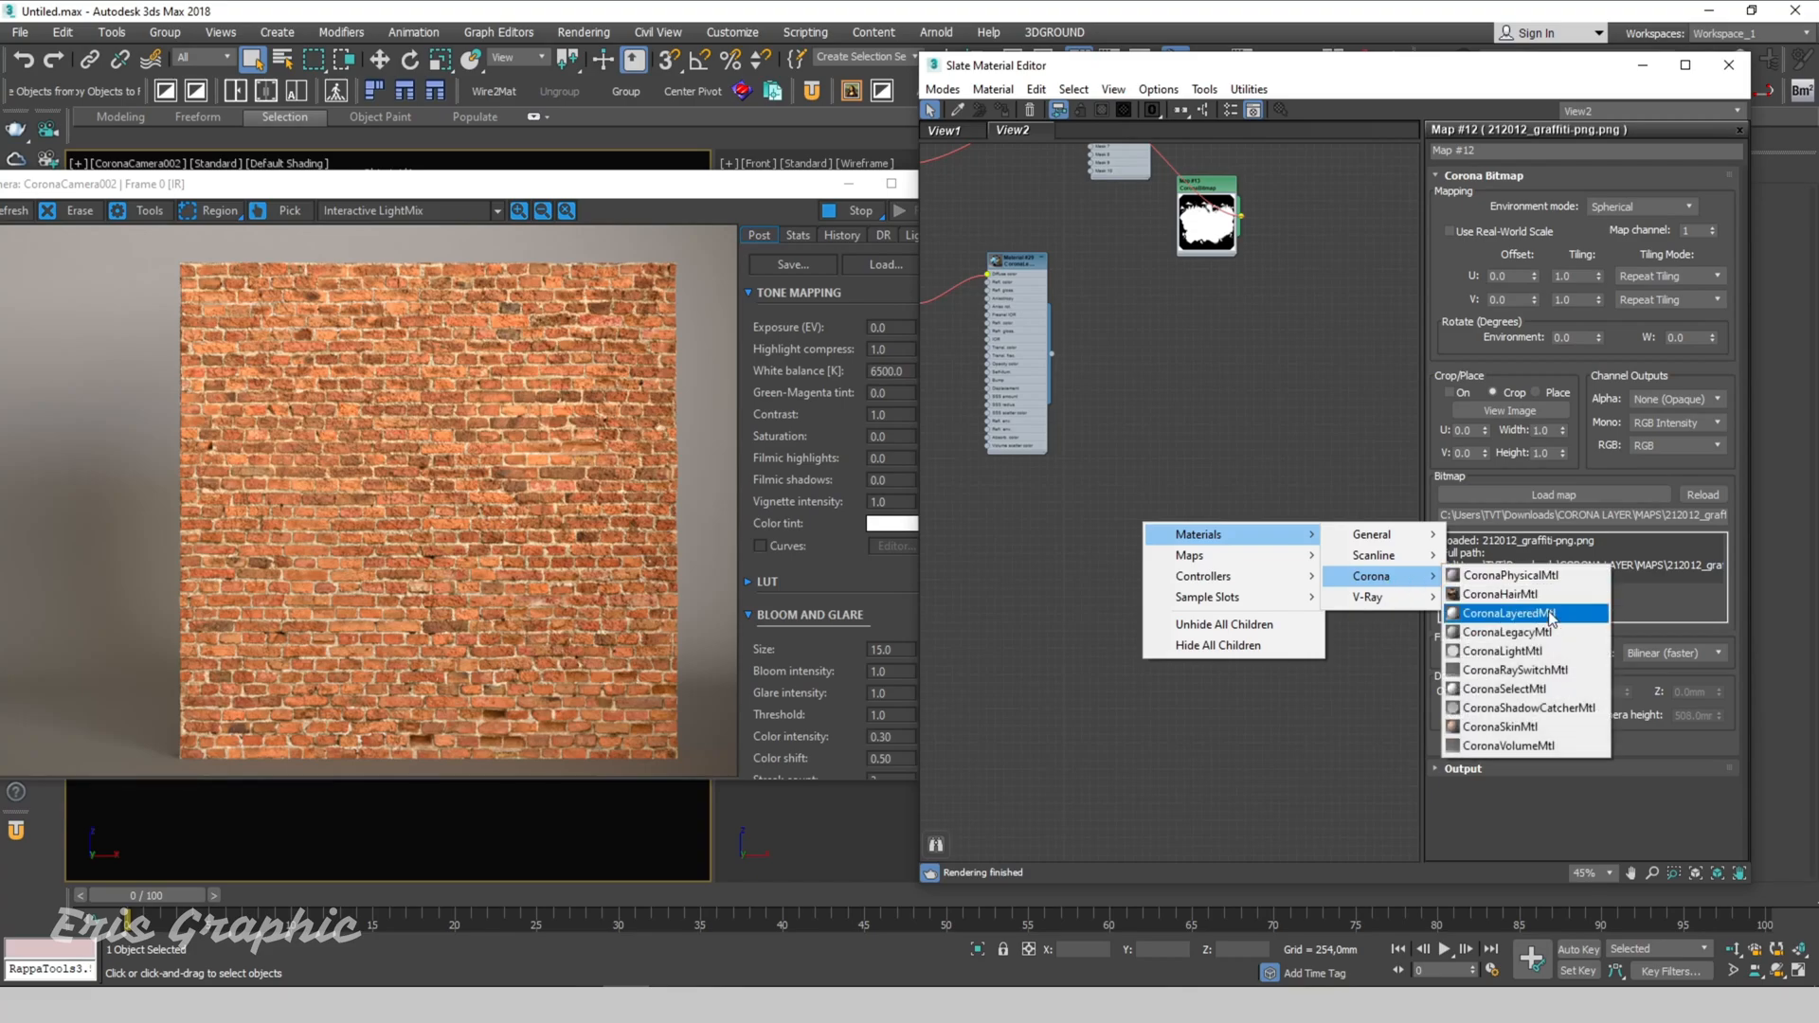
left_click(1506, 613)
middle_click_drag(1183, 488, 1392, 709)
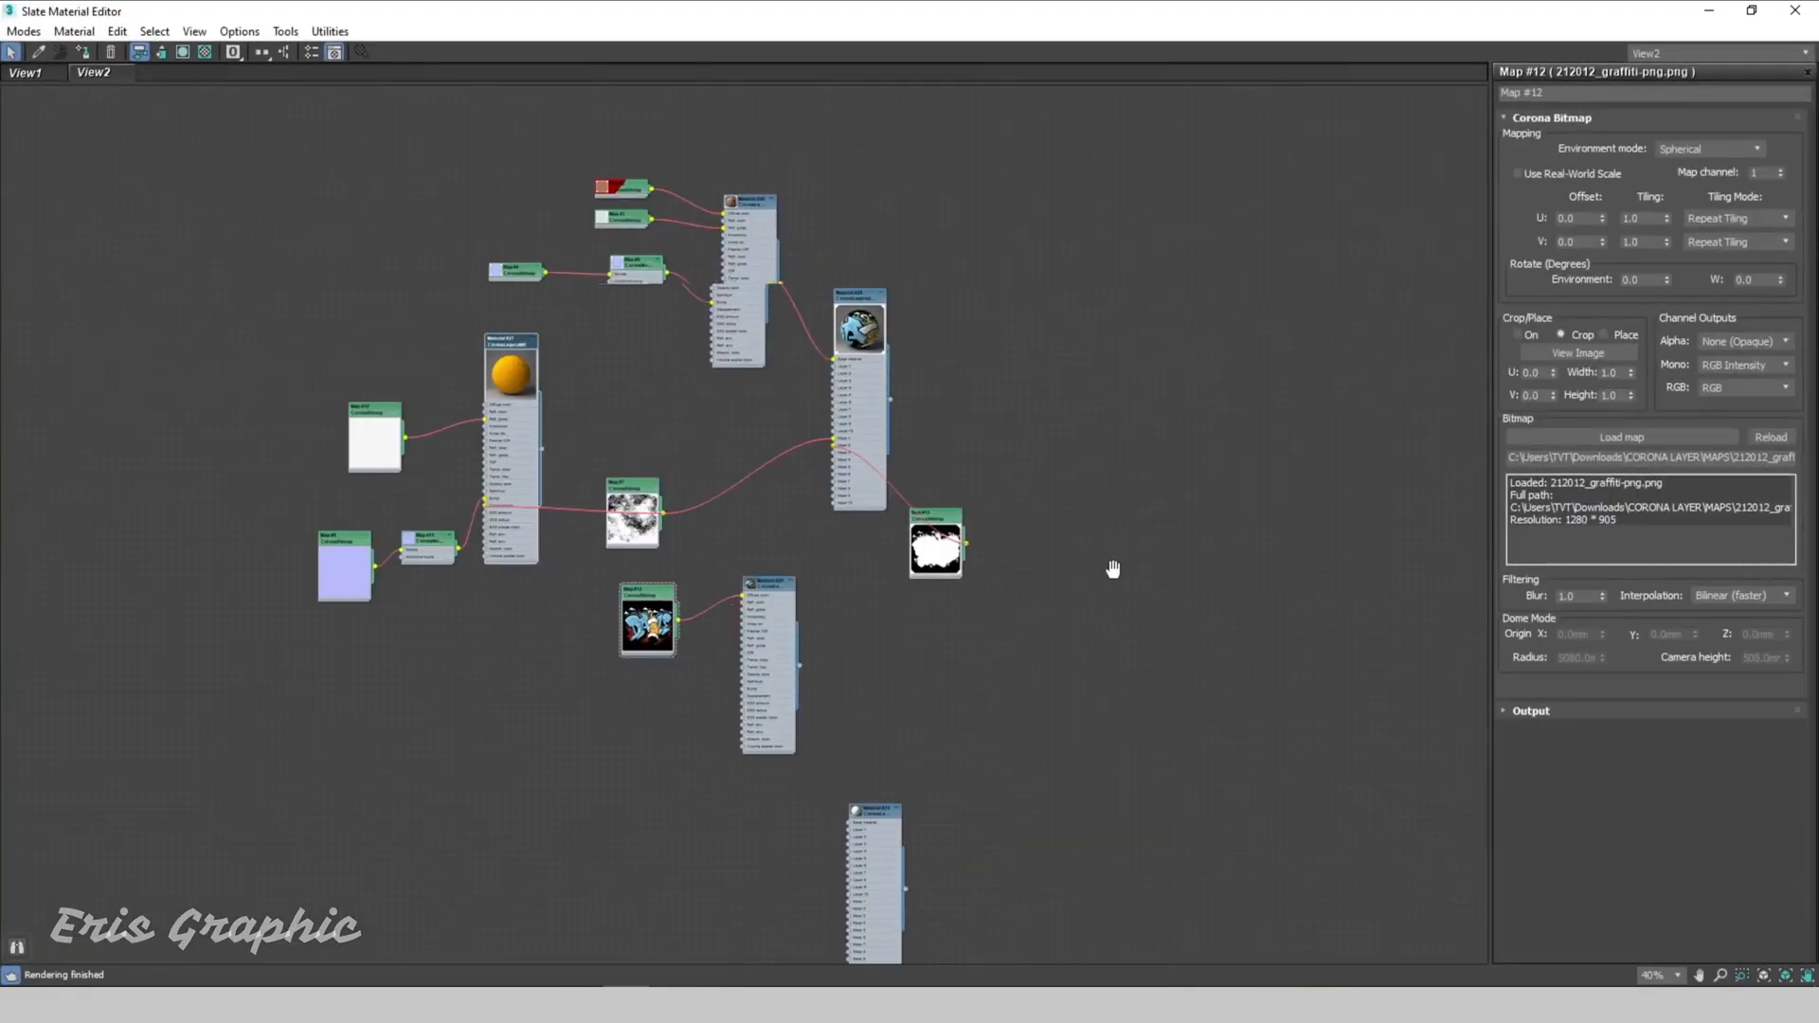
scroll(1113, 568, "up", 3)
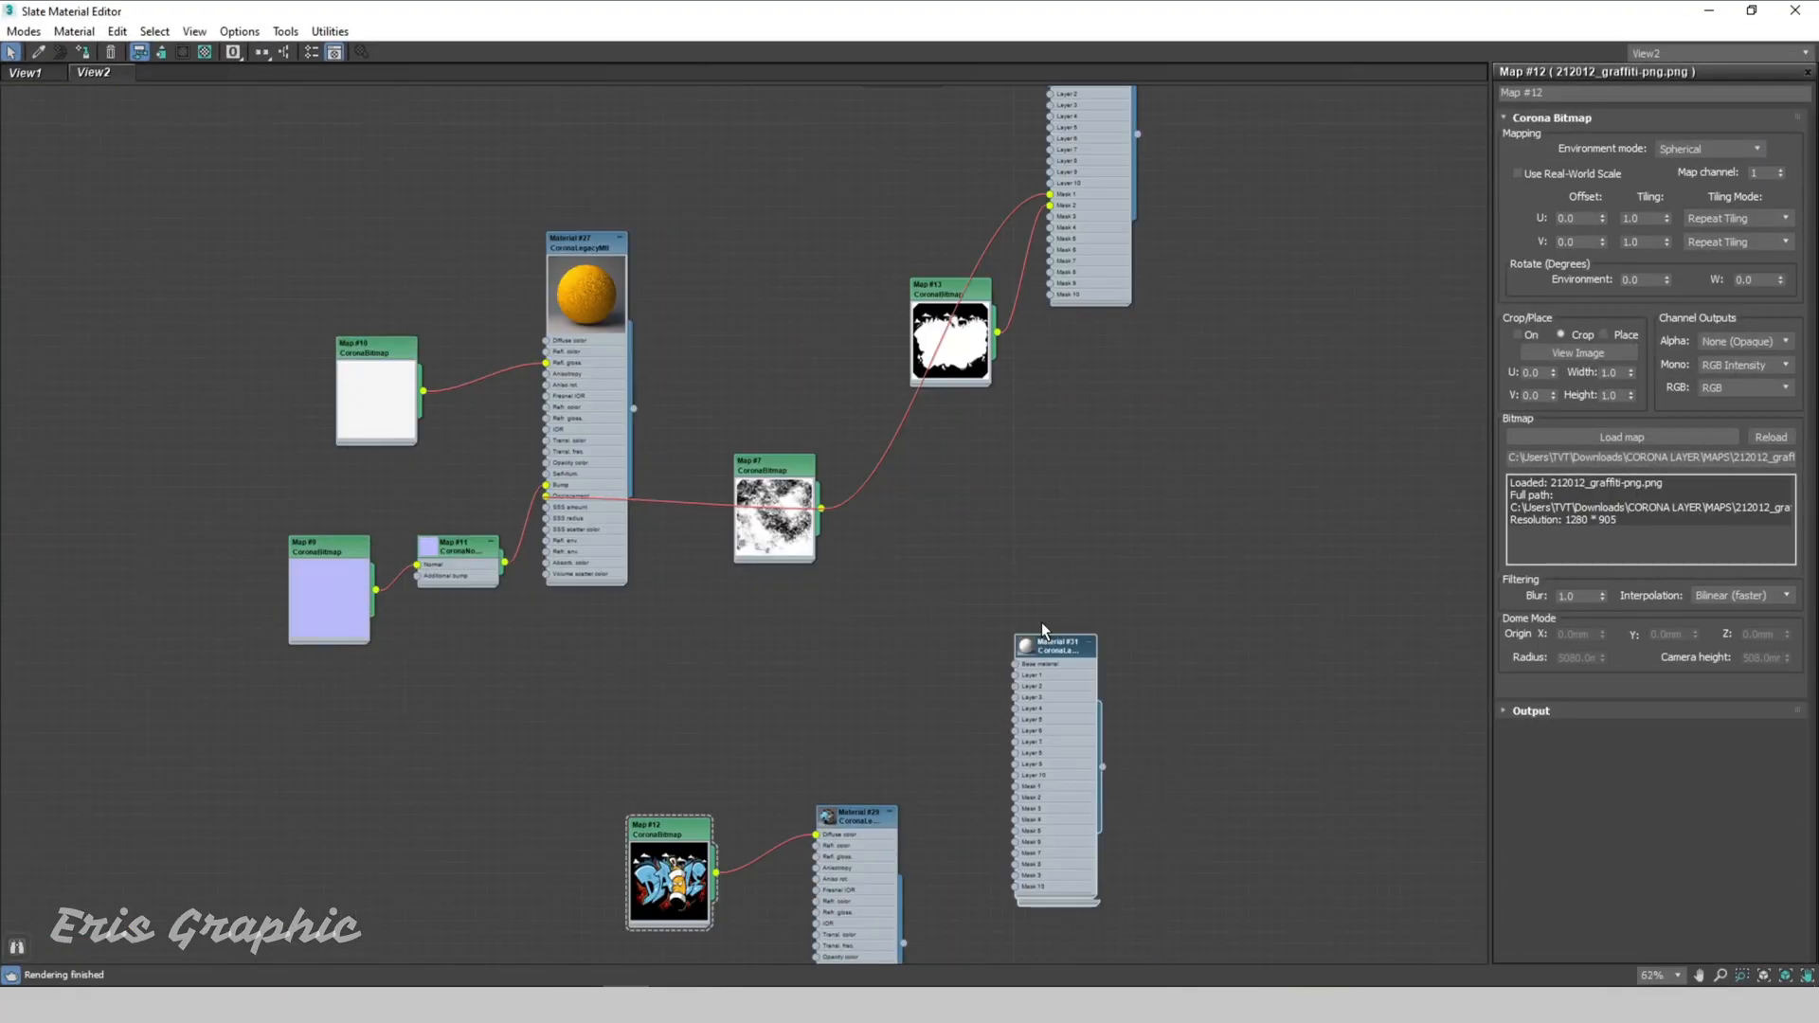
left_click_drag(1042, 622, 996, 557)
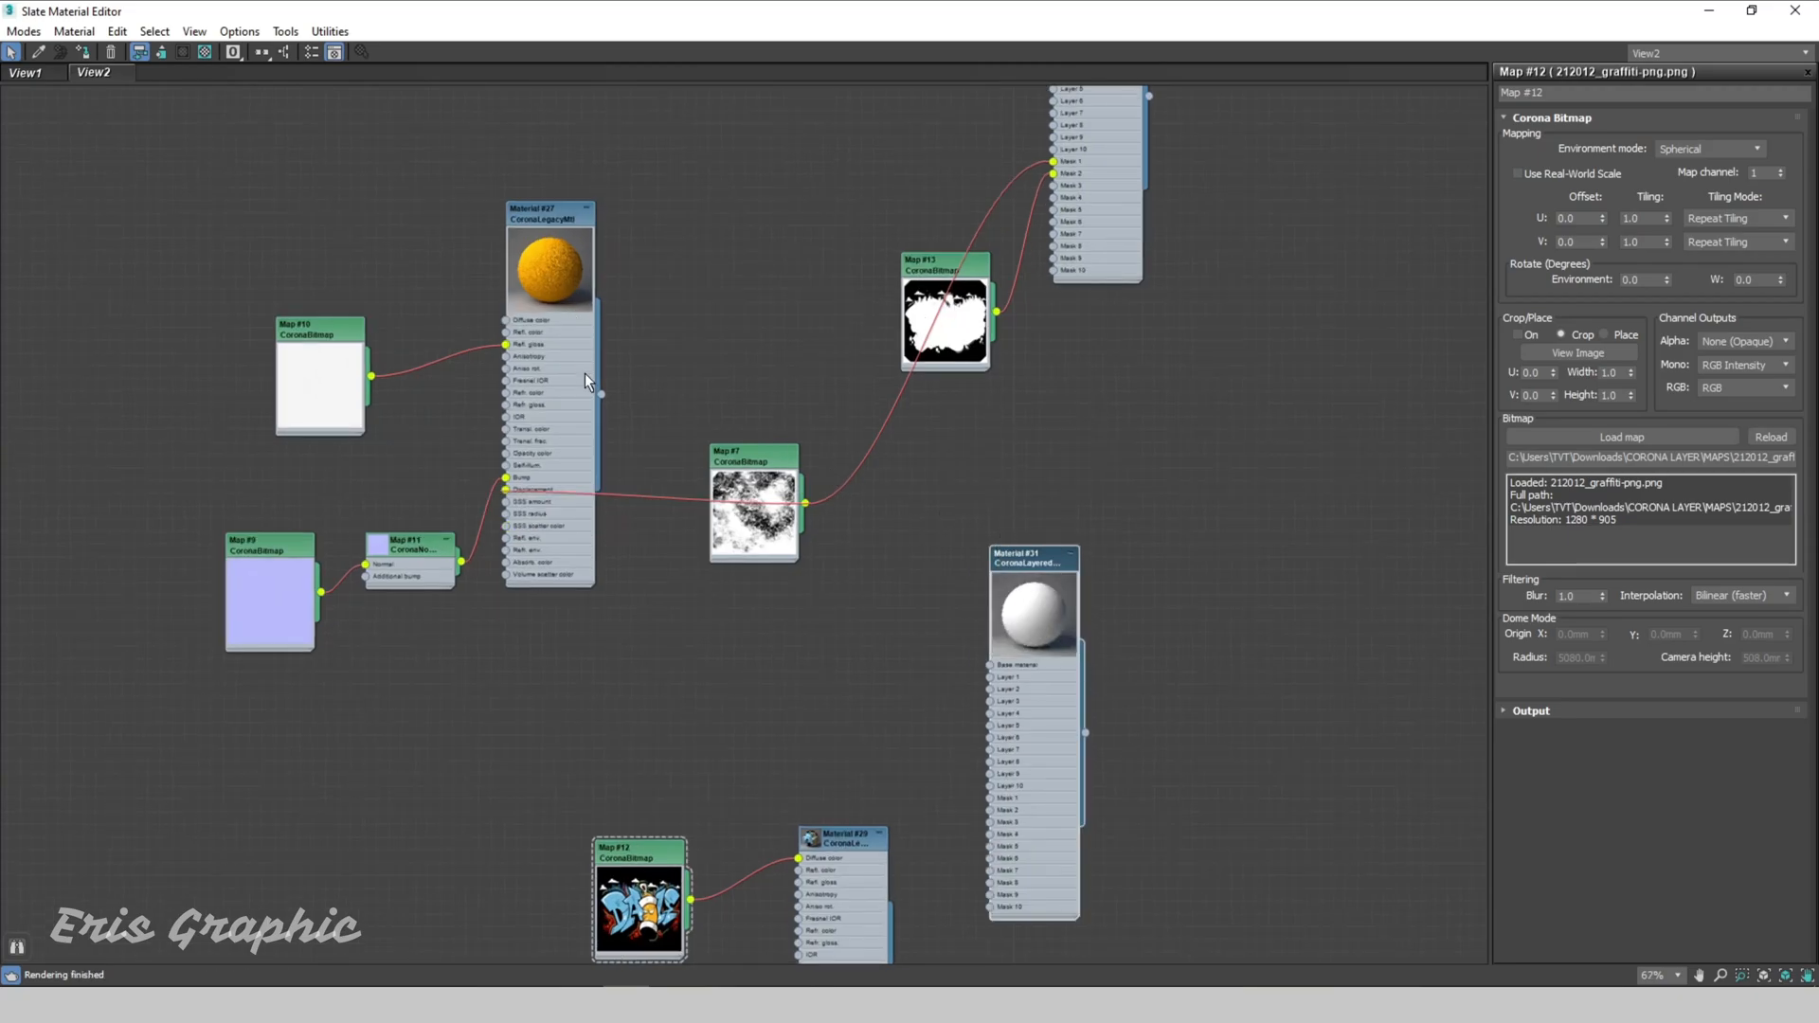
Step: Connect the yellow material to the new layered material's Base material and the graffiti material to its Layer 1
left_click_drag(601, 395, 989, 663)
left_click_drag(871, 847, 832, 707)
left_click_drag(855, 838, 986, 680)
Step: Reposition the yellow material, black-and-white mask and new layered material nodes, and restore the editor window beside the frame buffer
left_click_drag(785, 455, 811, 392)
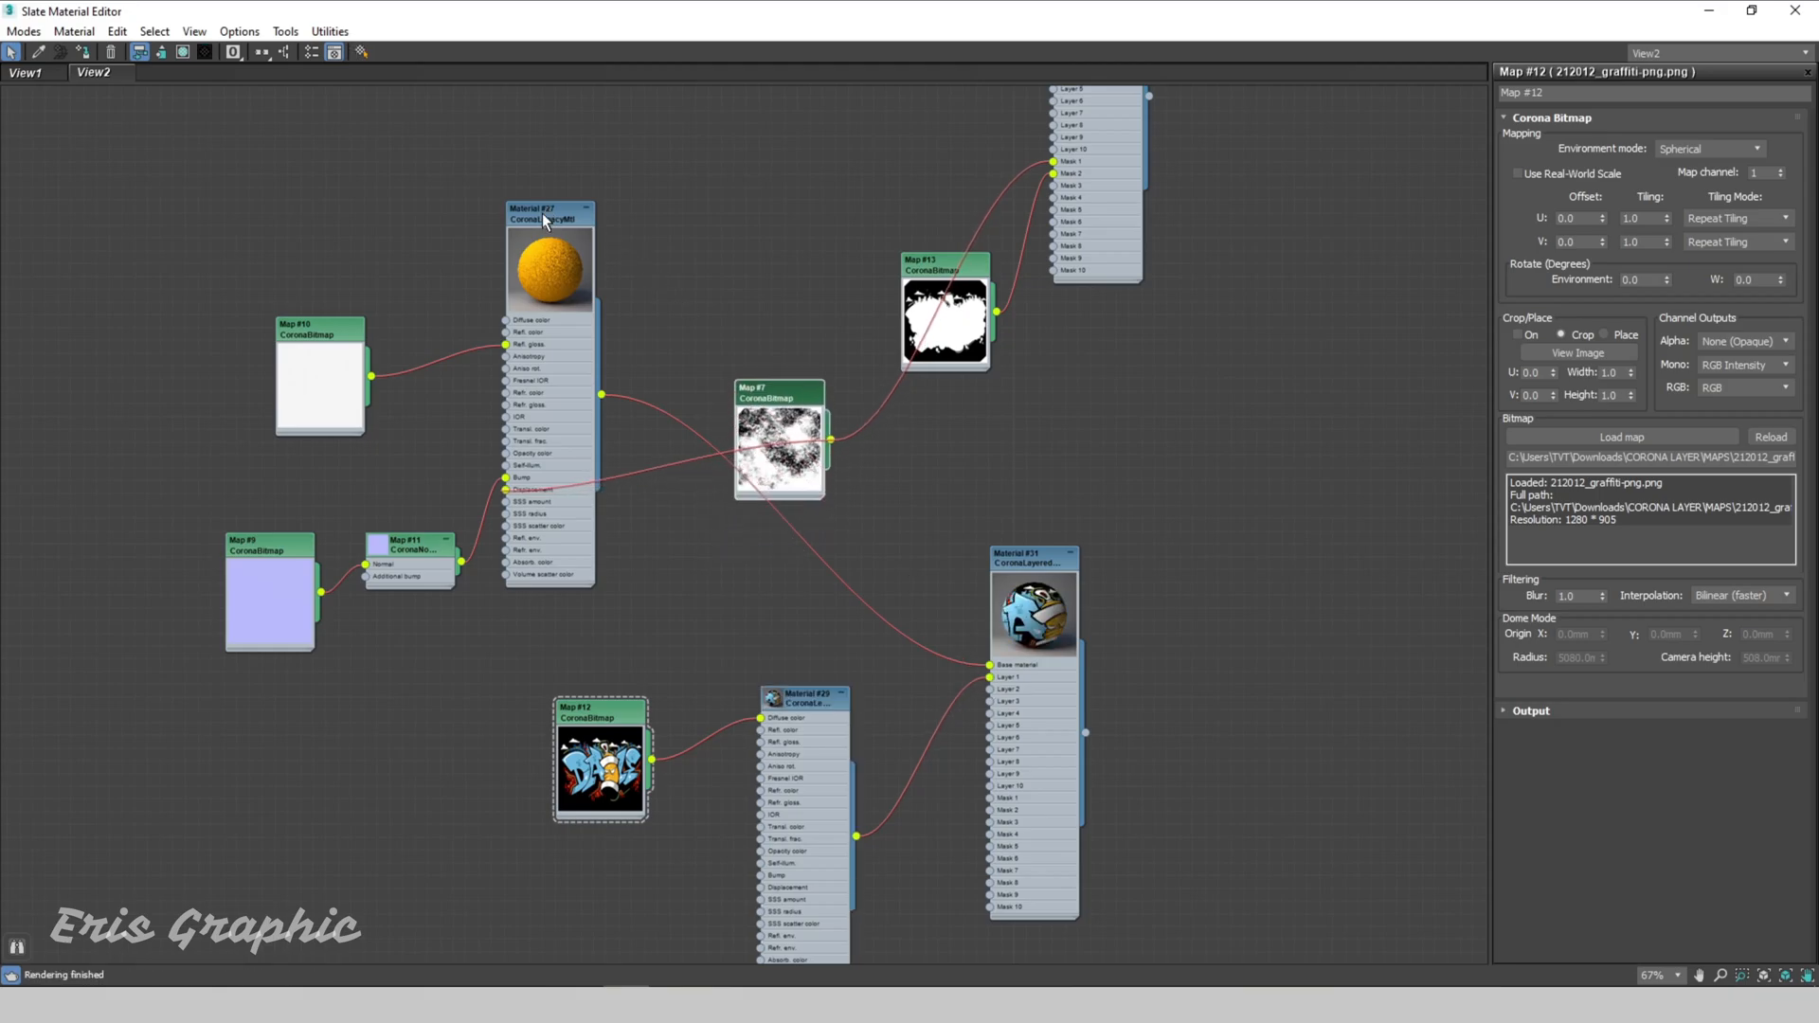
left_click_drag(544, 221, 469, 219)
left_click_drag(722, 412, 677, 558)
left_click_drag(1042, 564, 1042, 499)
left_click_drag(484, 177, 425, 142)
left_click(1751, 11)
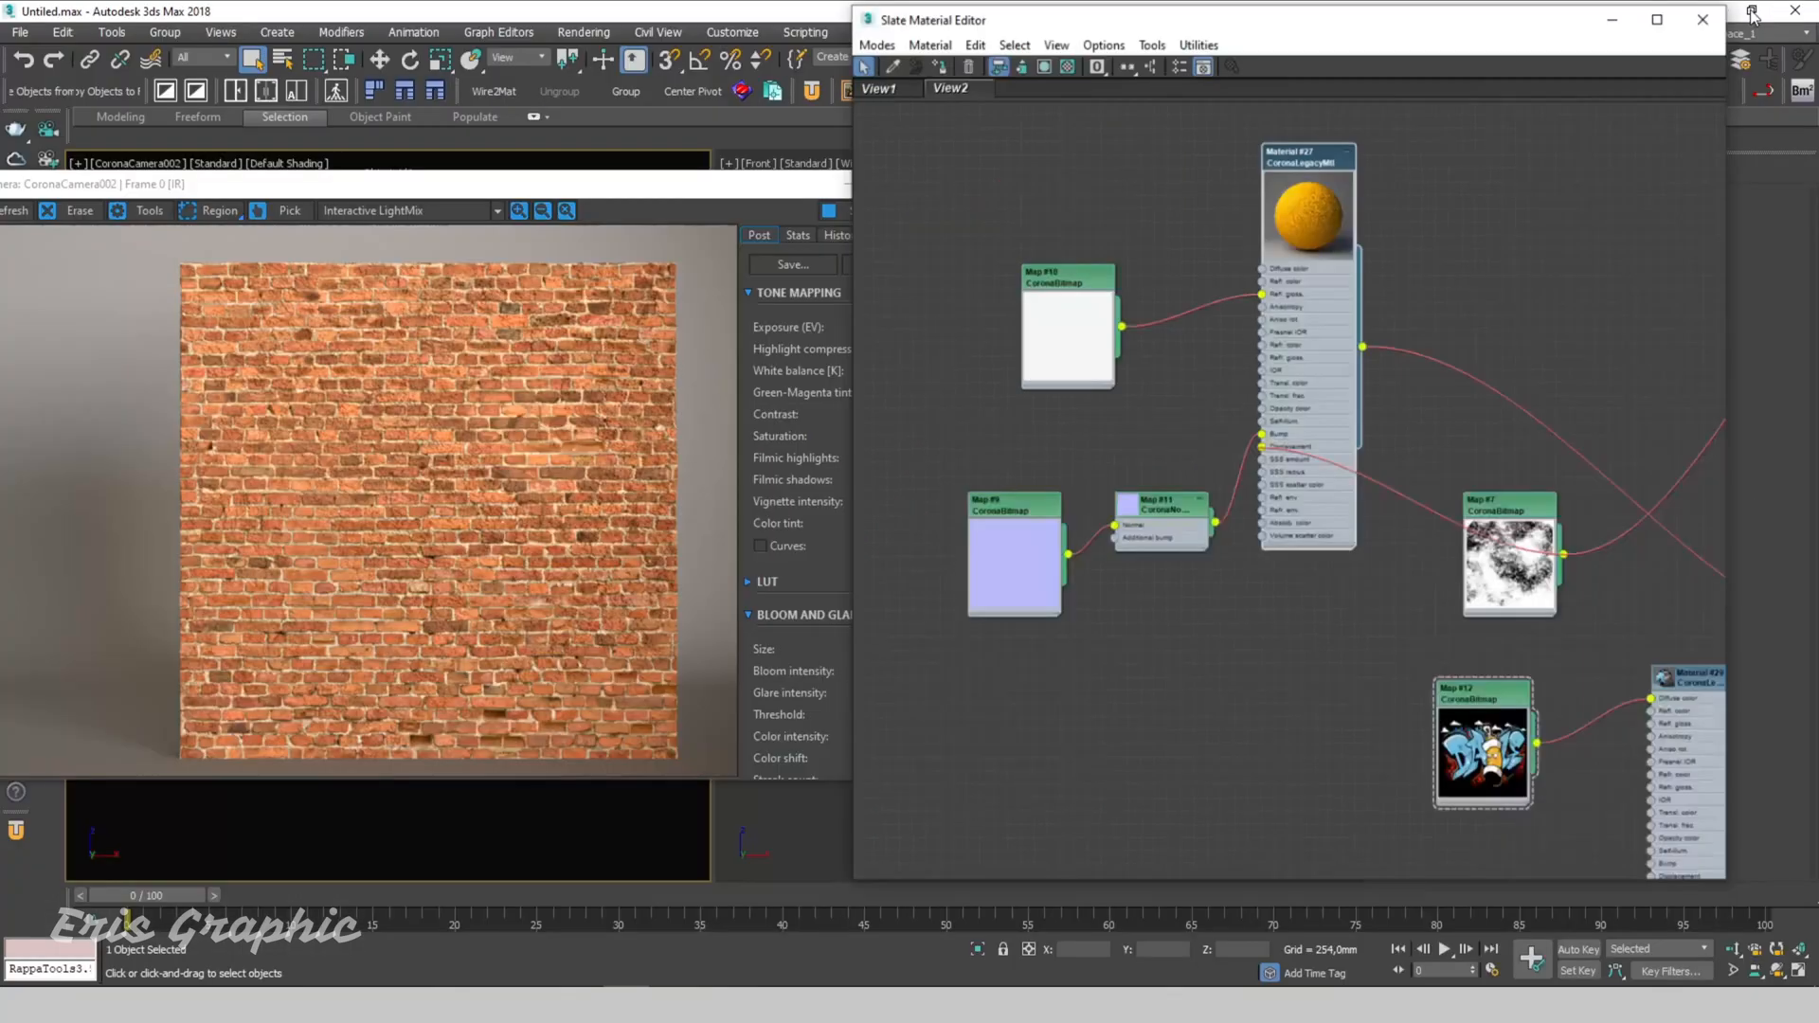
left_click(683, 193)
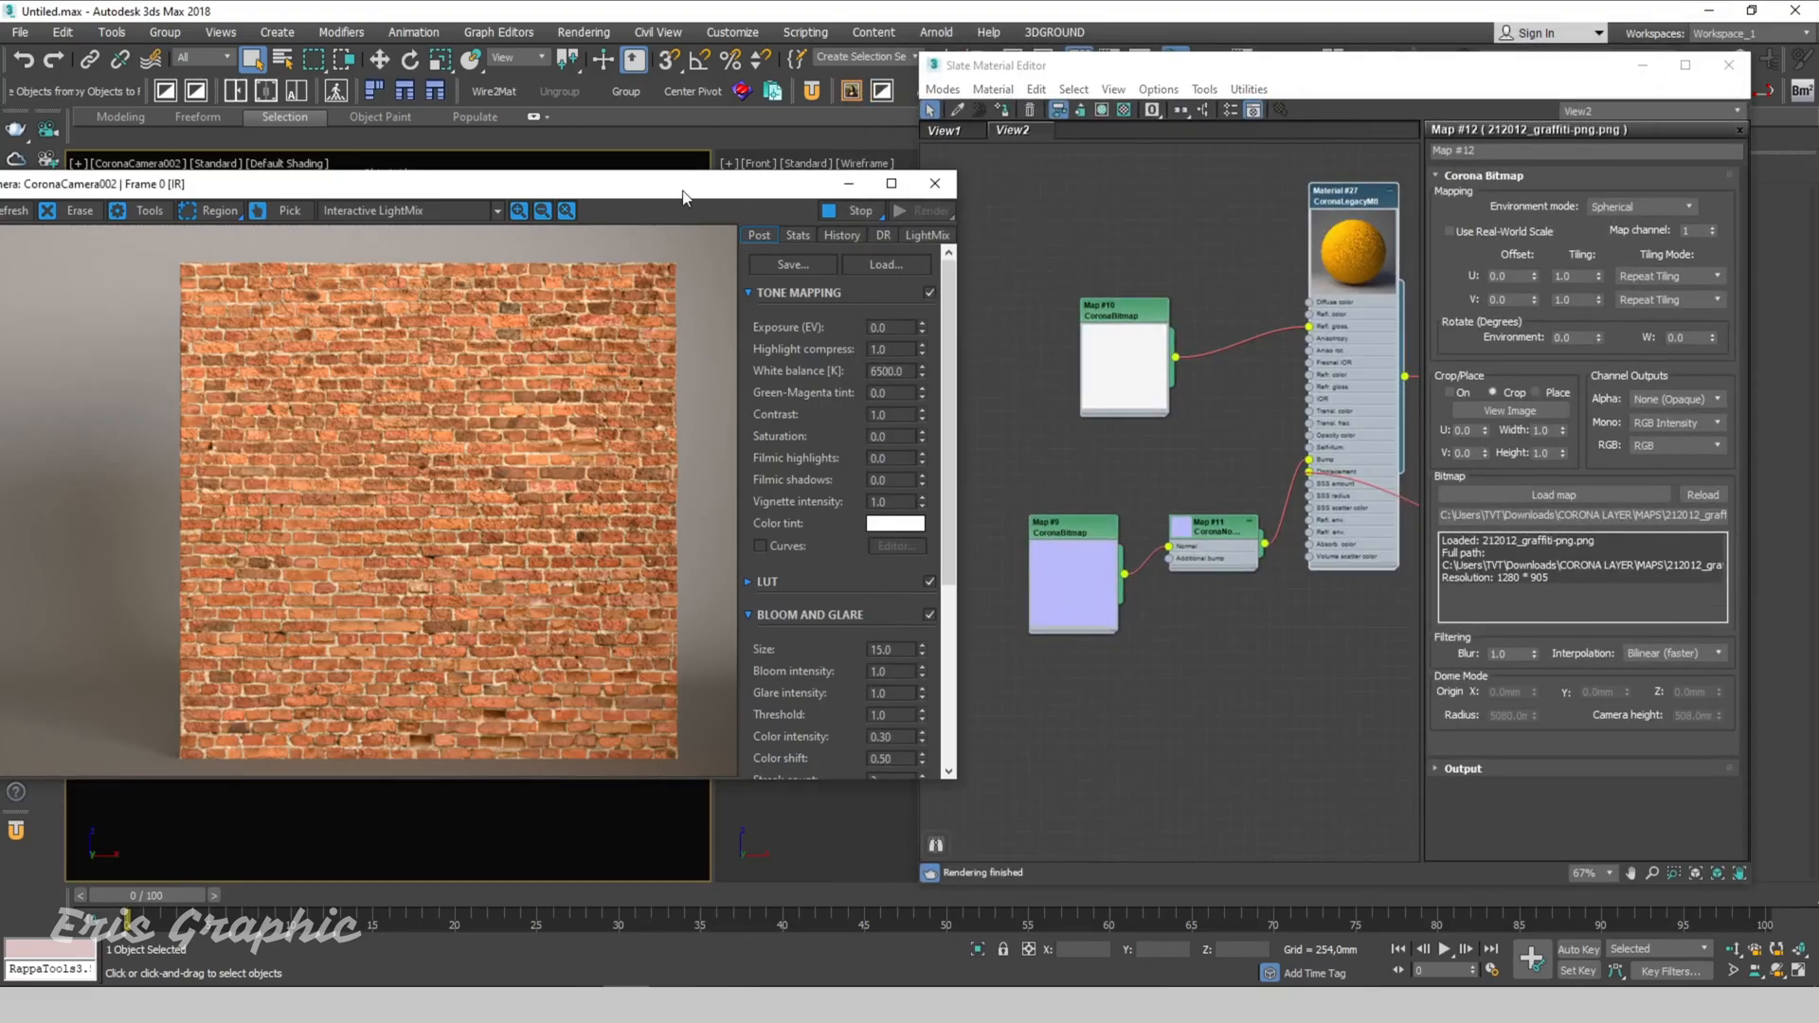
Step: Reconnect the graffiti's black-and-white mask from the main layered material to Mask 1 of the new layered material and place it beside that node
left_click_drag(1313, 83, 1276, 81)
scroll(1325, 423, "down", 5)
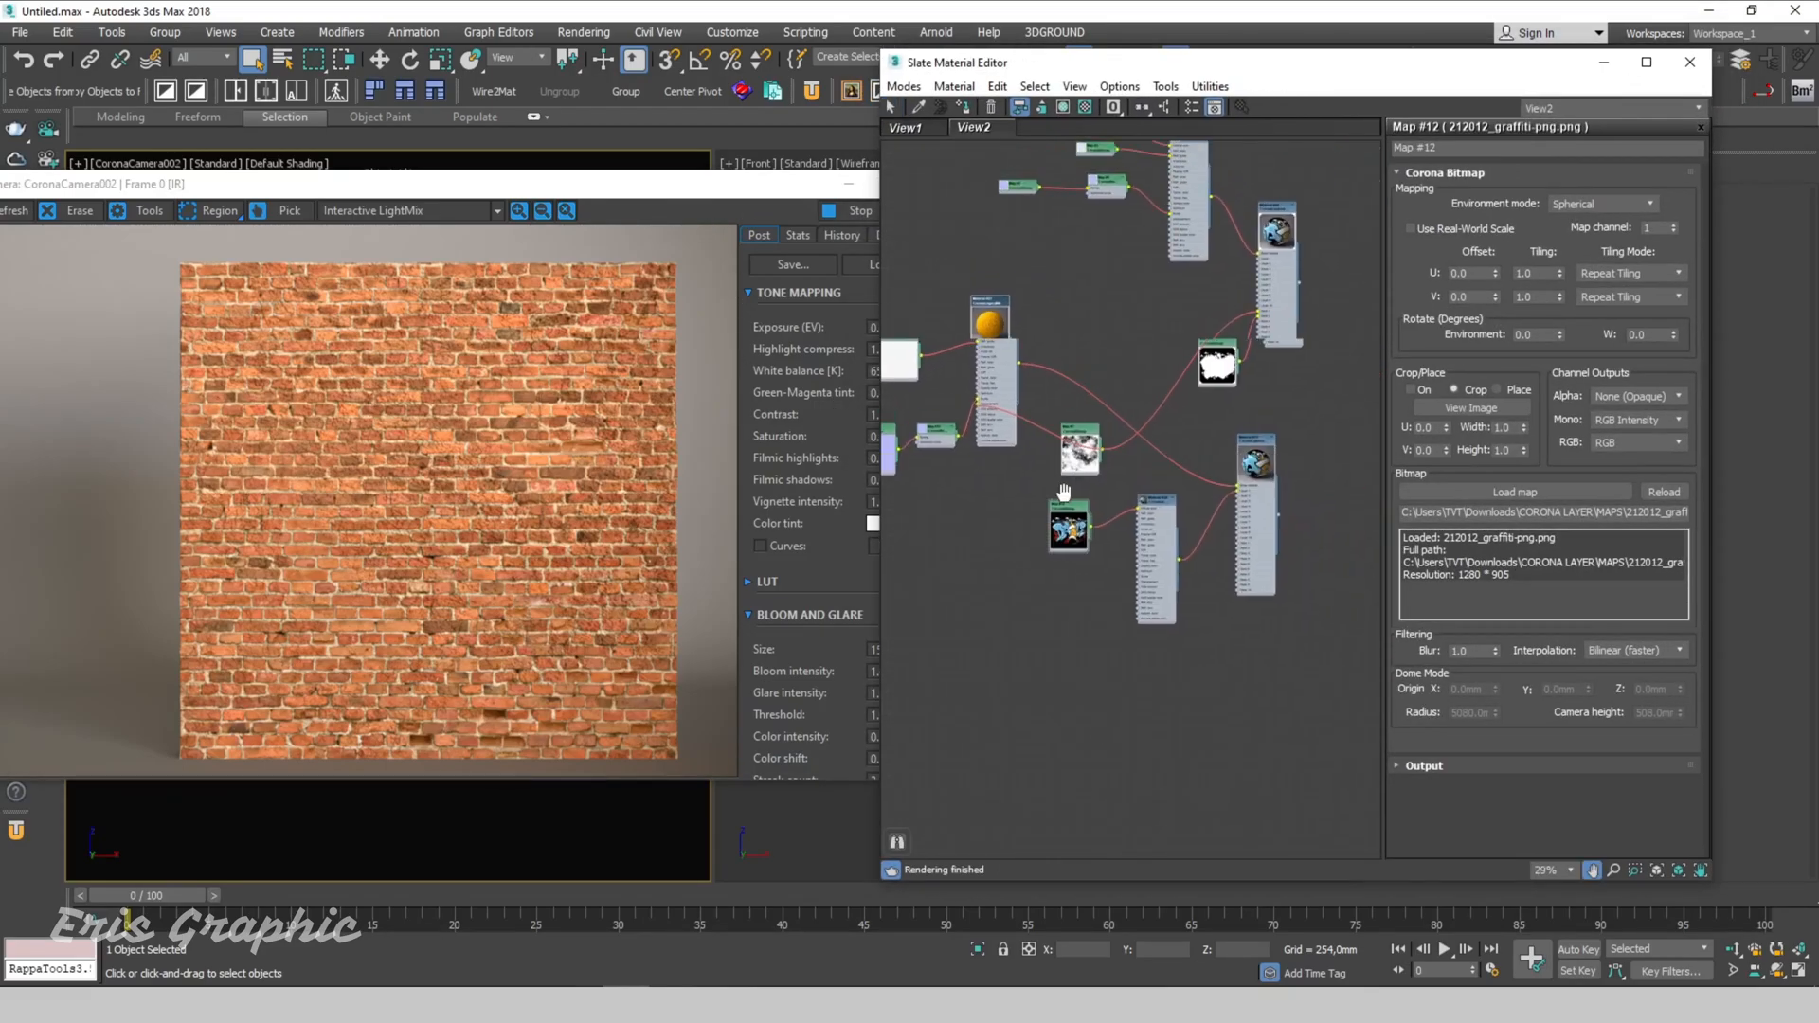
scroll(1321, 421, "up", 2)
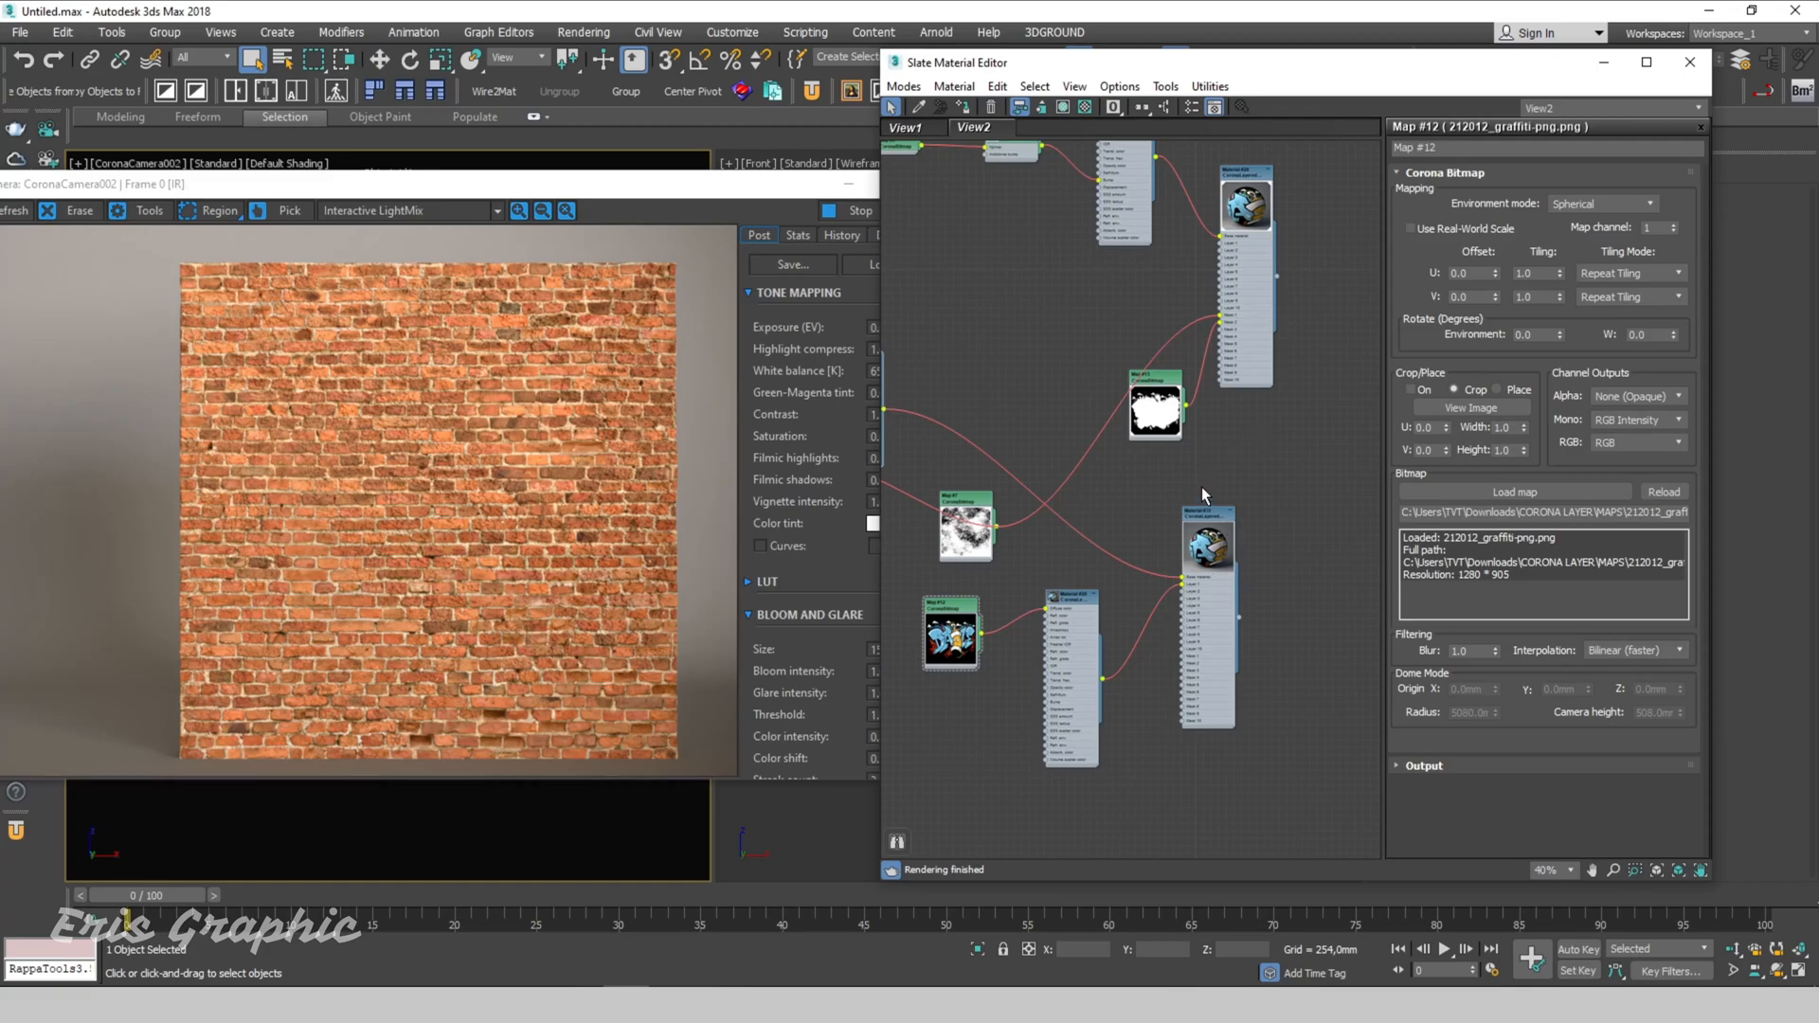
double_click(1301, 69)
middle_click_drag(669, 353, 1100, 462)
scroll(1089, 457, "up", 1)
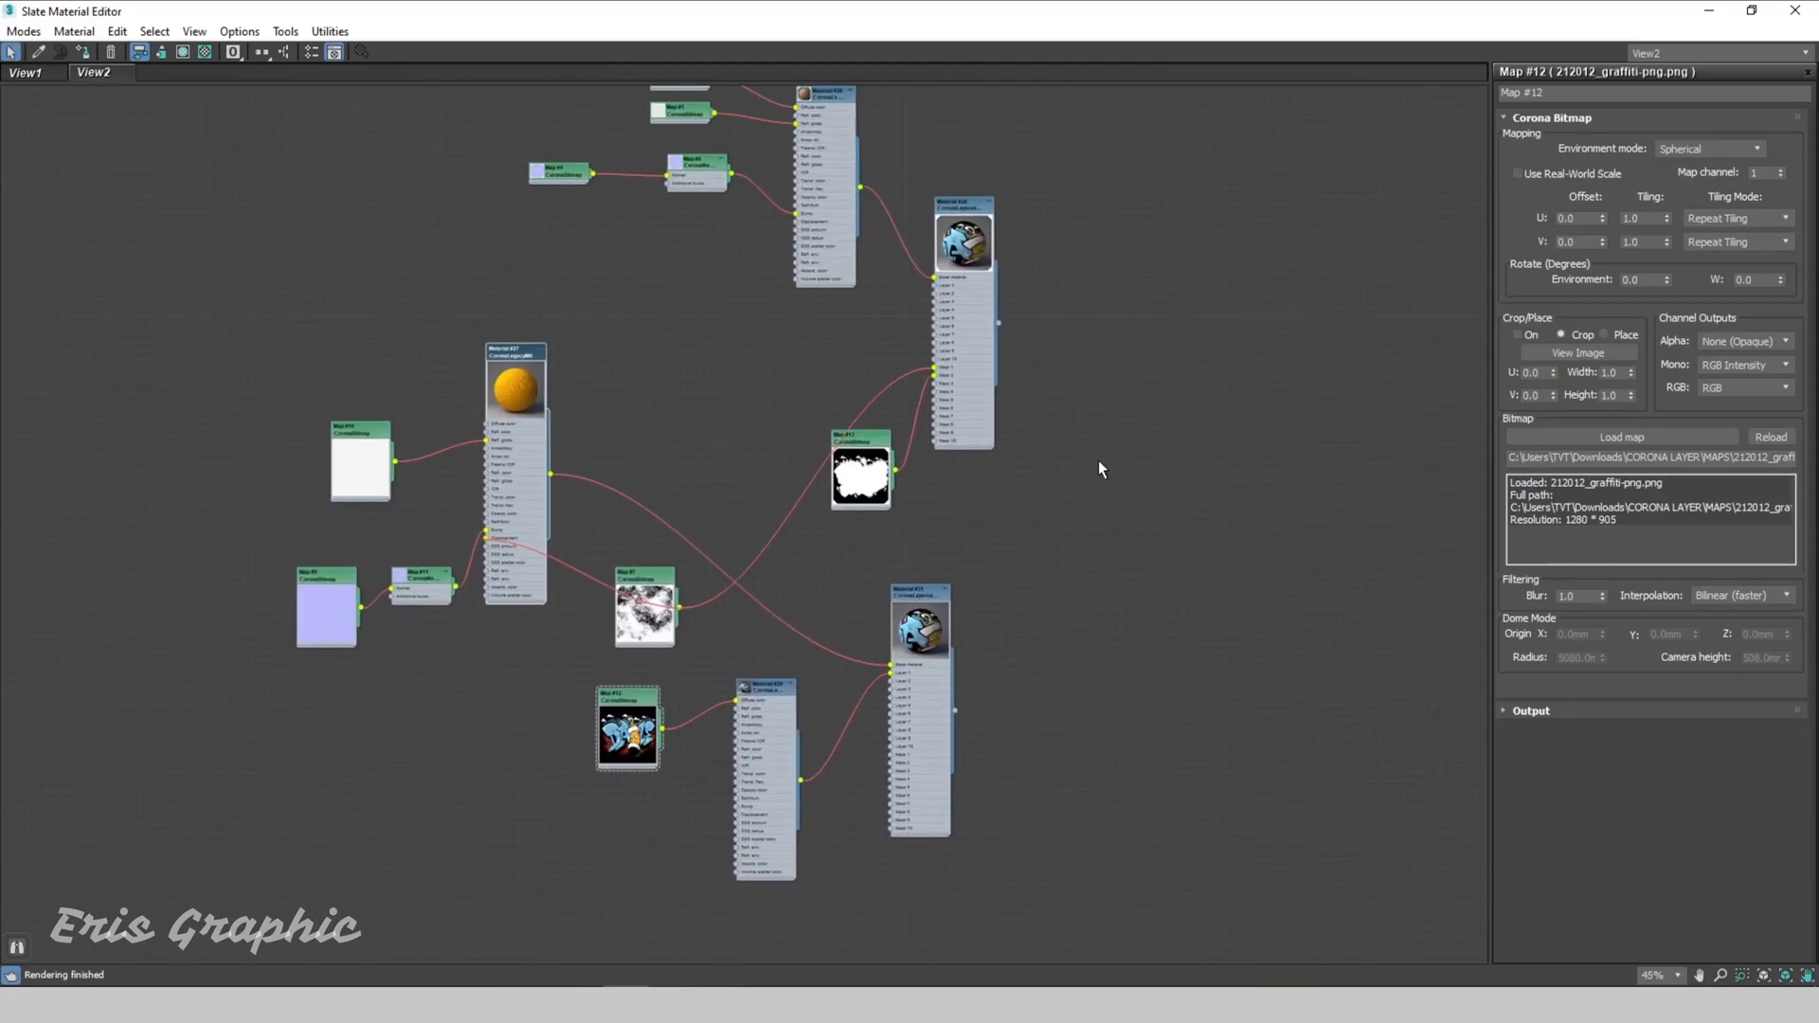
middle_click_drag(1116, 617, 1100, 554)
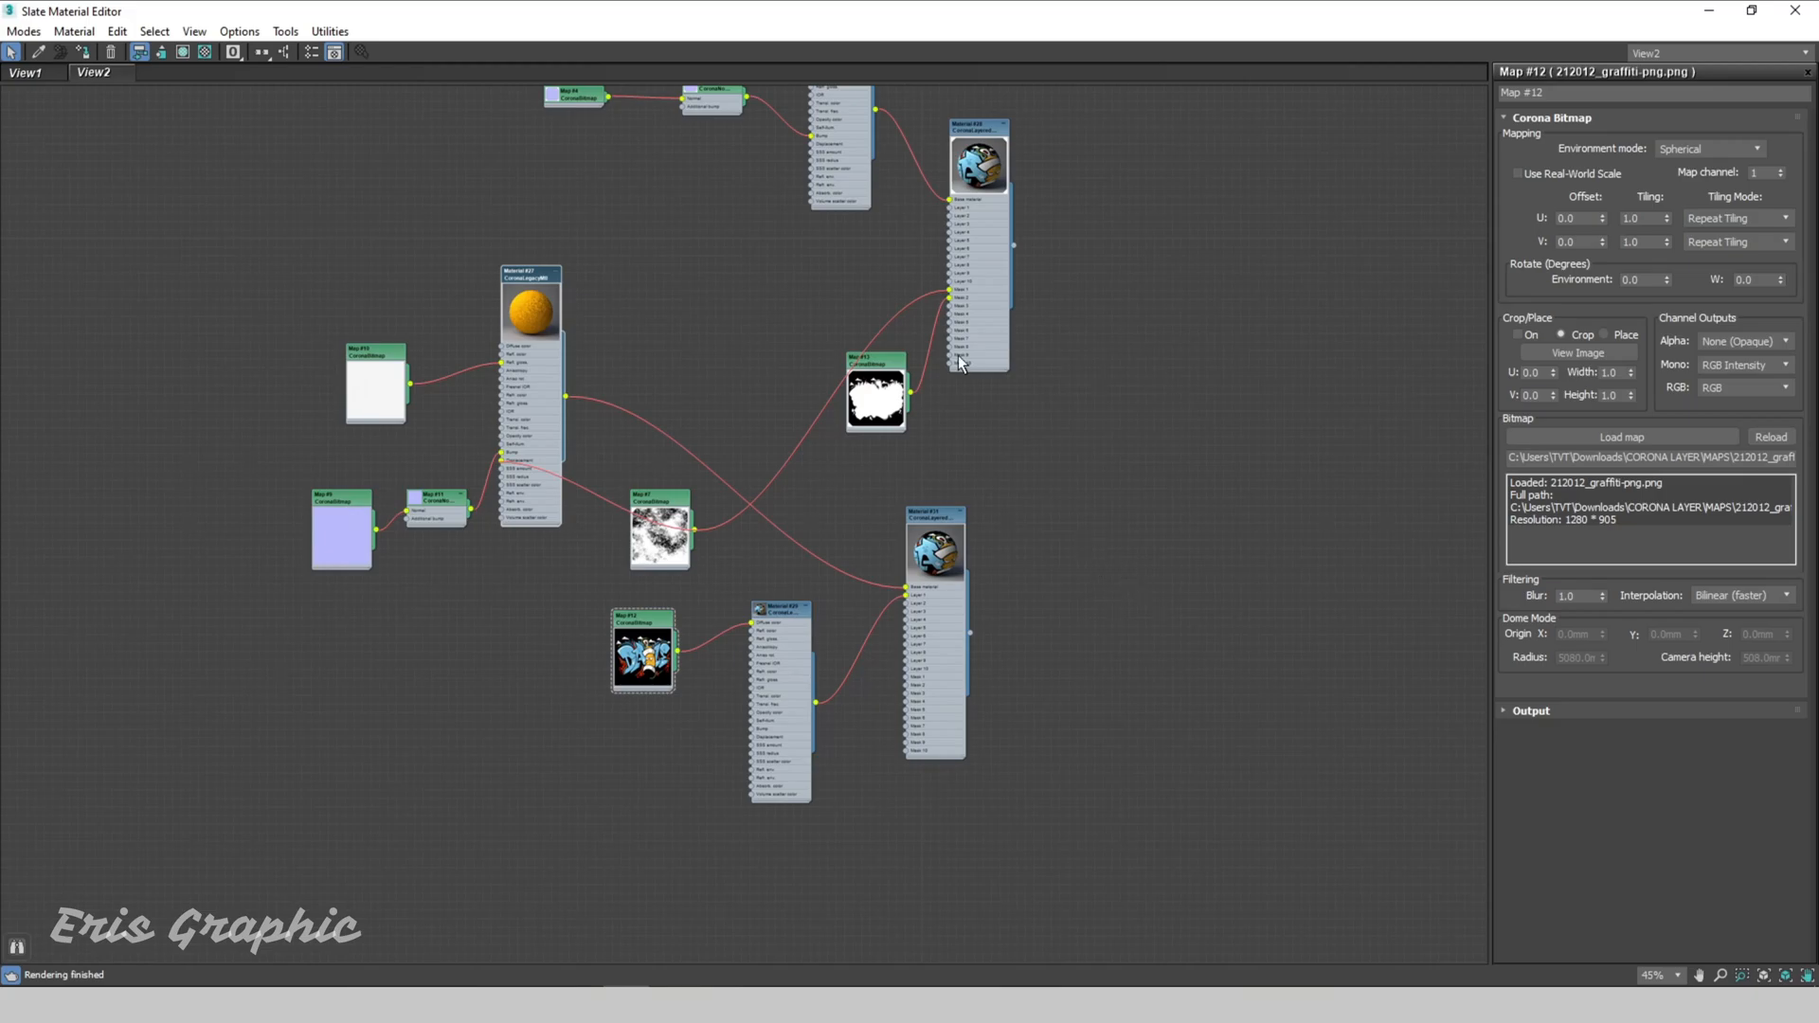
left_click_drag(951, 299, 890, 670)
scroll(894, 475, "up", 4)
left_click_drag(883, 262, 826, 442)
scroll(885, 639, "up", 2)
middle_click_drag(847, 553, 890, 457)
left_click_drag(893, 349, 854, 472)
left_click_drag(928, 666, 953, 705)
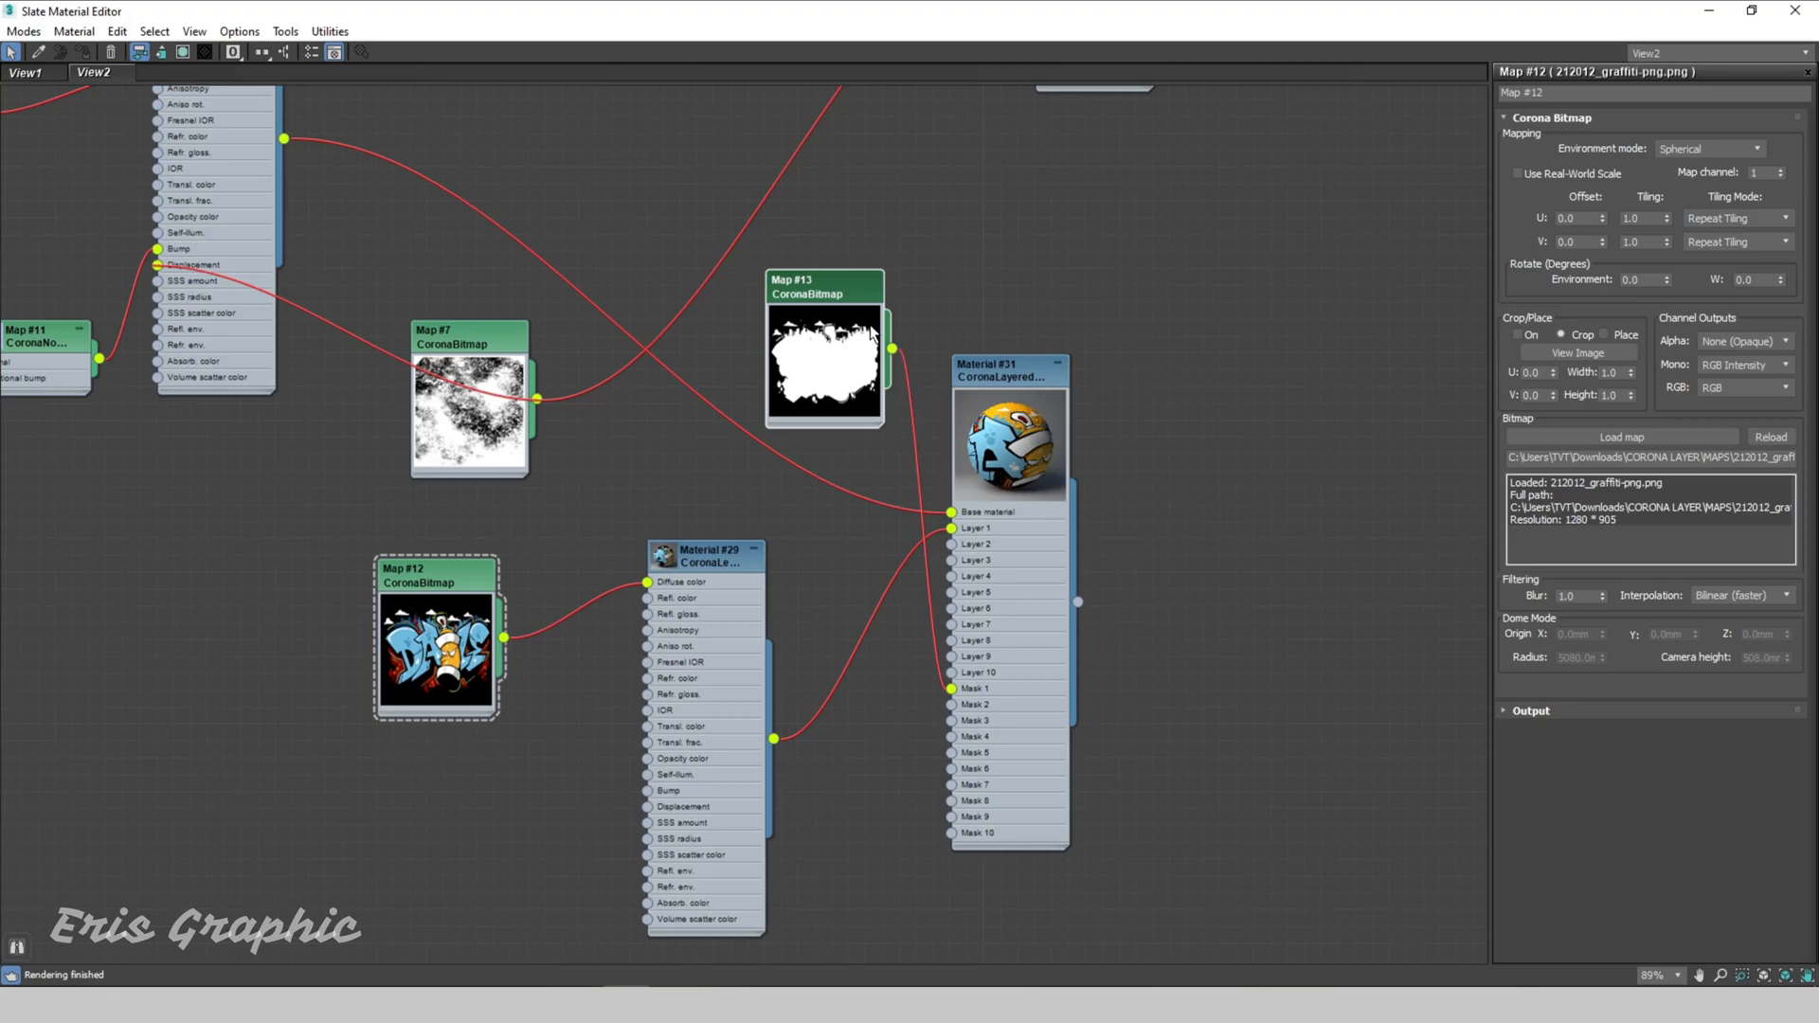
left_click(1752, 11)
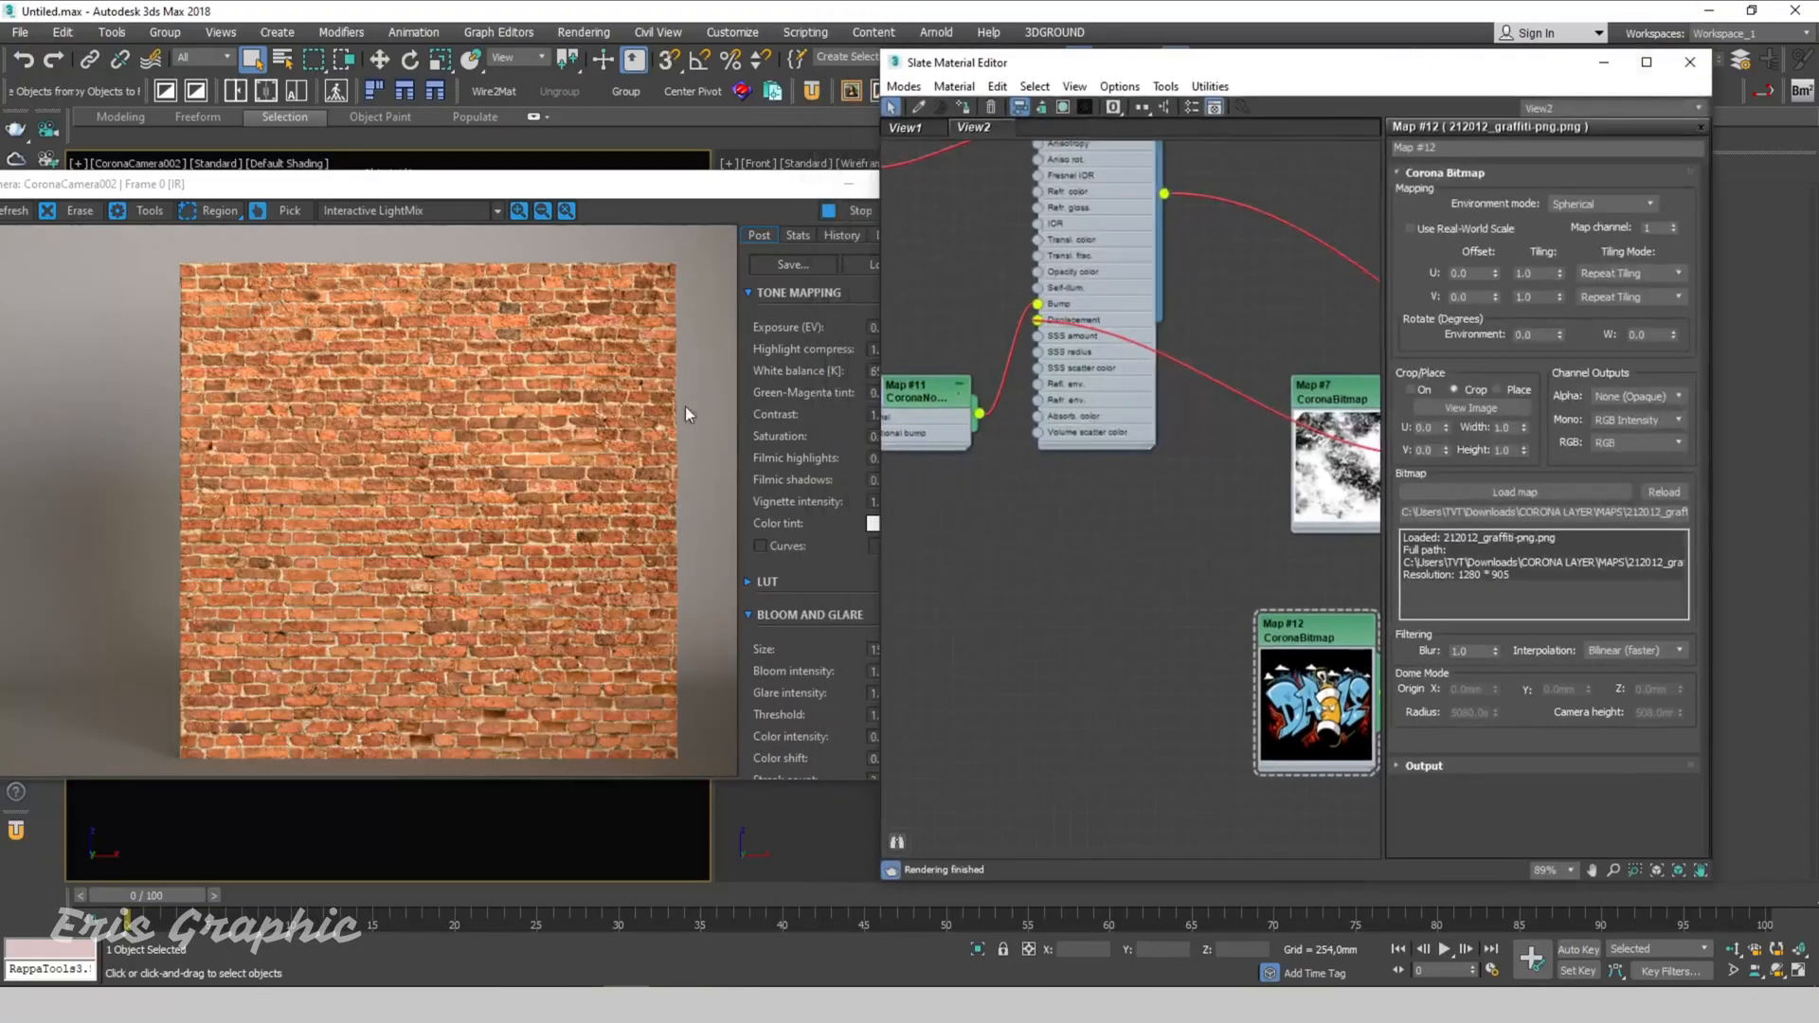
Step: Connect the new layered material containing plaster and graffiti to Layer 1 of the main brick layered material
scroll(1058, 535, "down", 5)
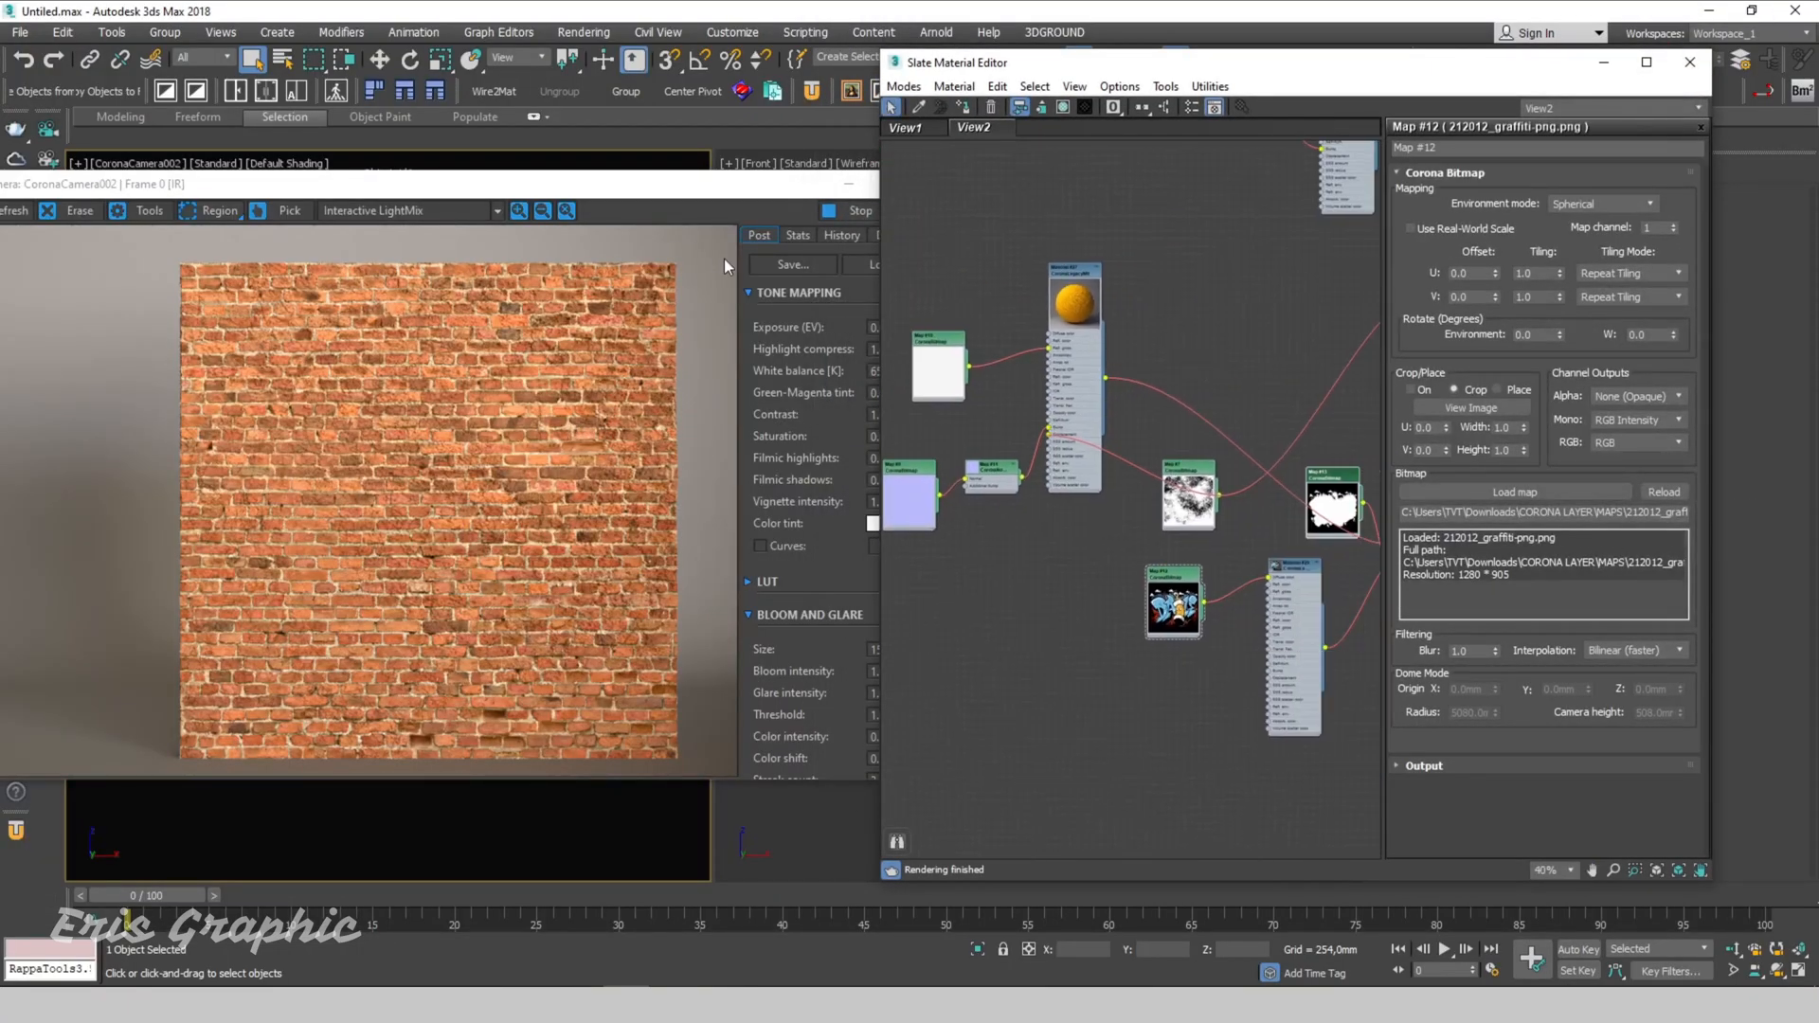
left_click(544, 272)
scroll(1282, 348, "down", 3)
middle_click_drag(1268, 354, 1149, 378)
scroll(1218, 430, "up", 4)
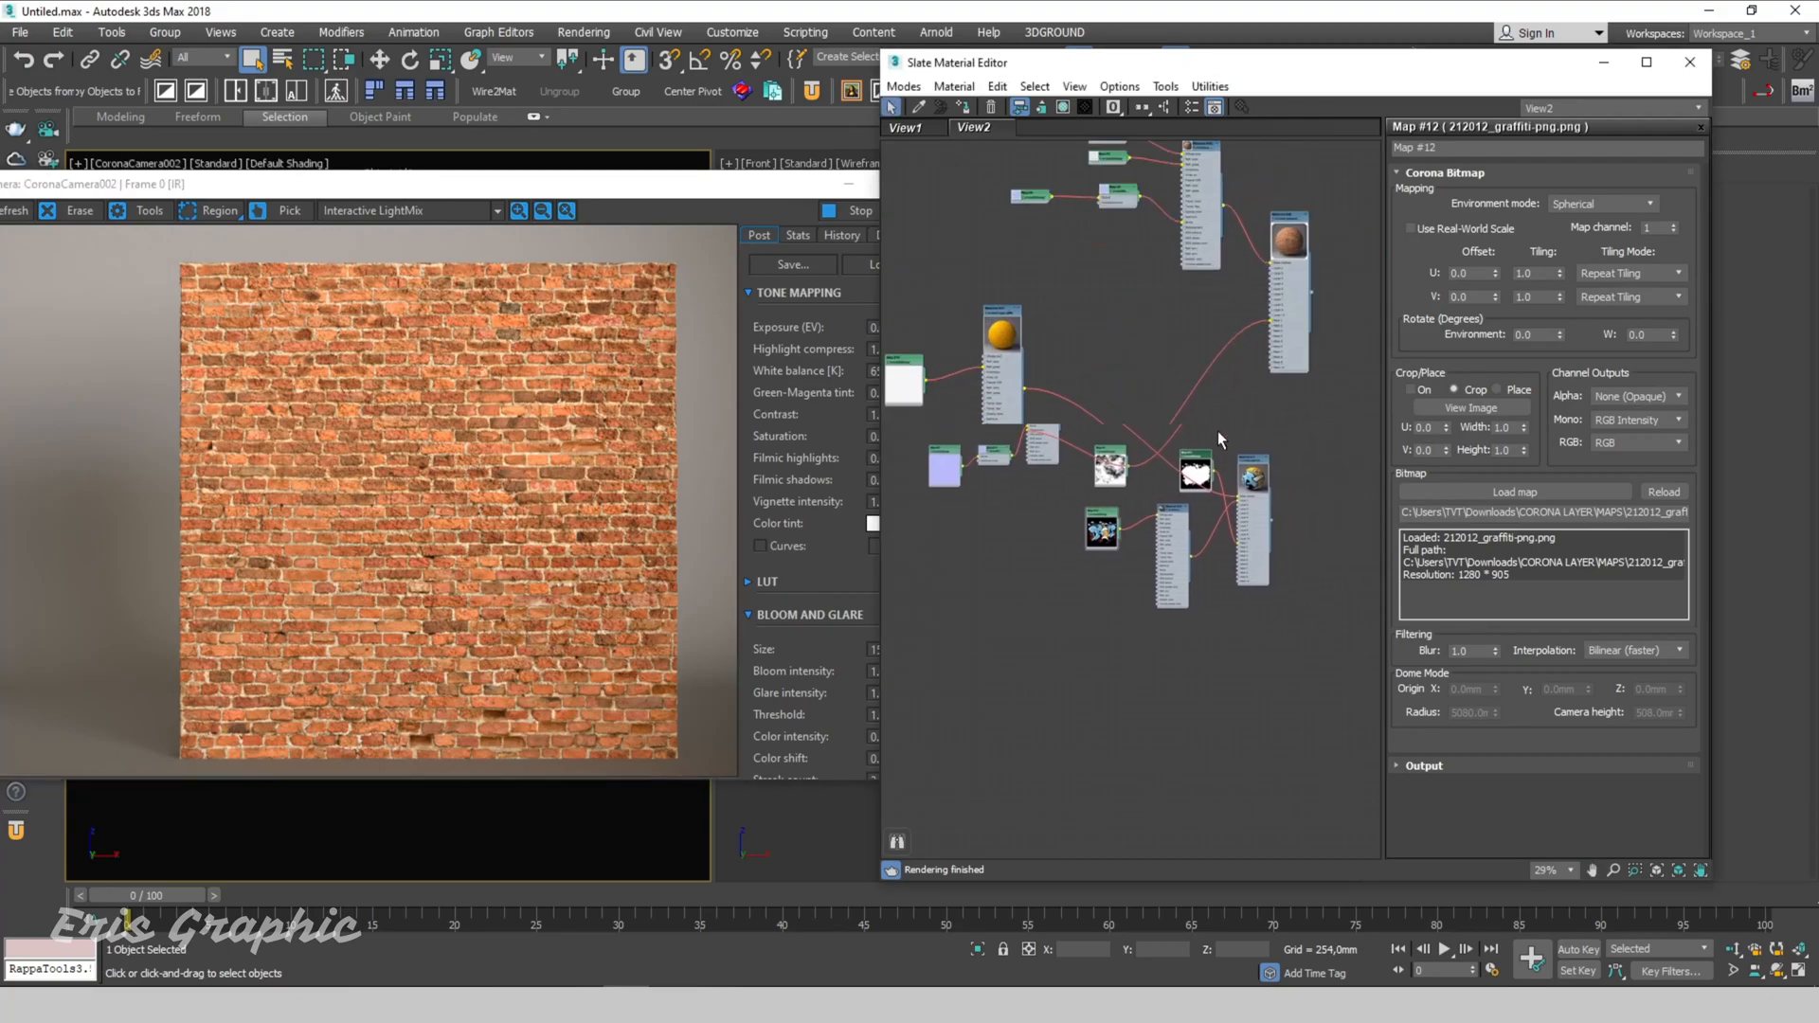
middle_click_drag(1291, 480, 1319, 635)
left_click_drag(1321, 629, 1139, 525)
middle_click_drag(1219, 494, 1175, 636)
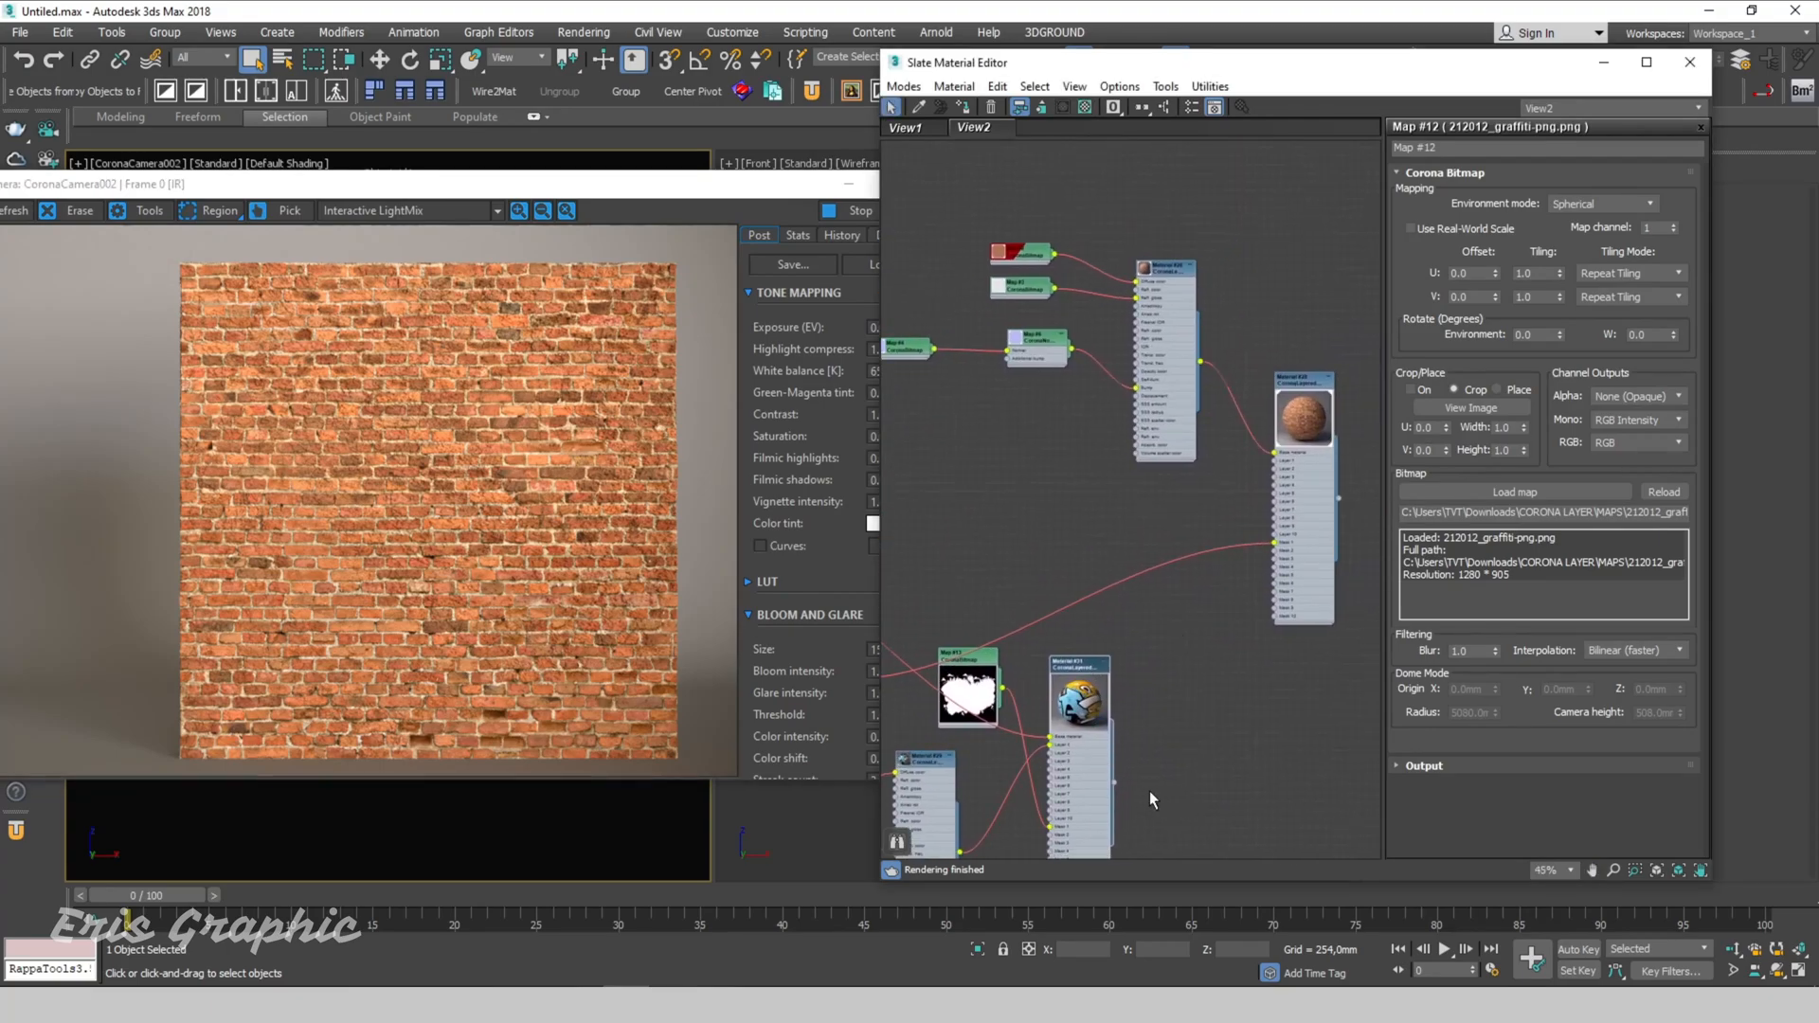
middle_click_drag(1150, 792, 1060, 694)
scroll(1053, 739, "up", 1)
left_click_drag(1010, 696, 1188, 343)
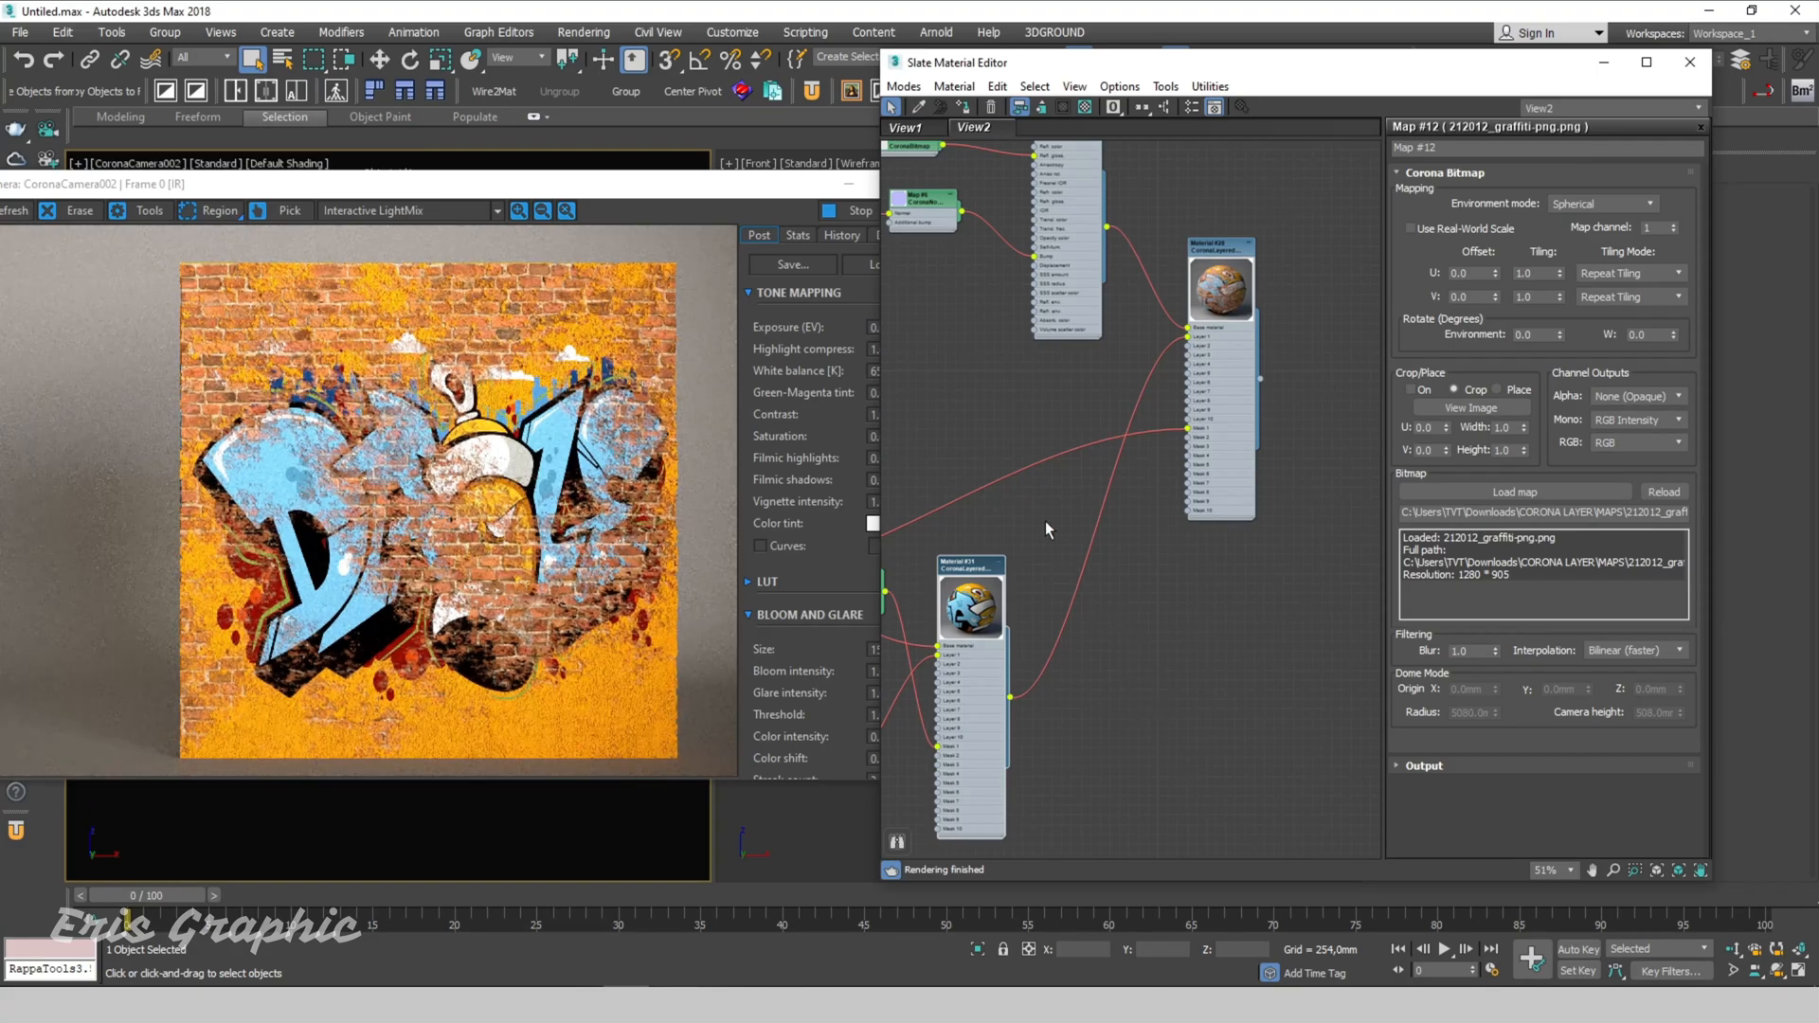
Step: Move the grunge mask node next to the main layered material and enlarge the frame buffer to inspect the render
middle_click_drag(1147, 713, 1353, 626)
scroll(1352, 627, "down", 3)
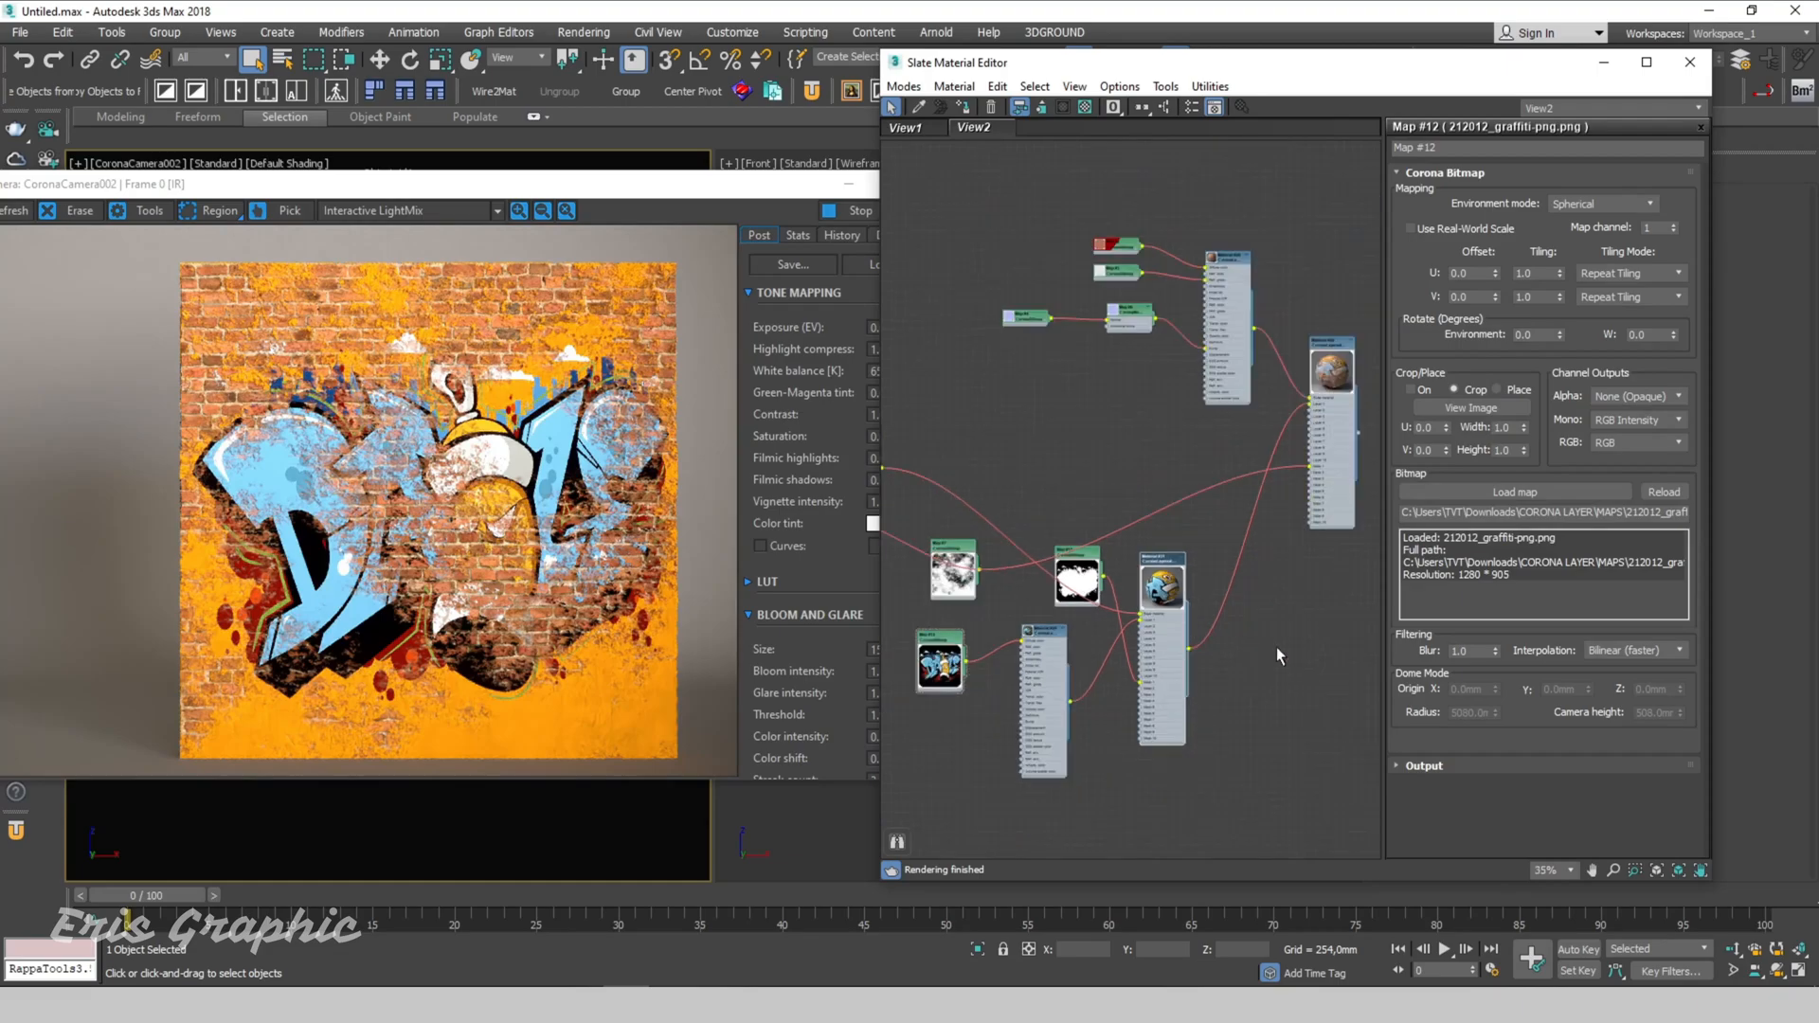
left_click_drag(966, 571, 1193, 453)
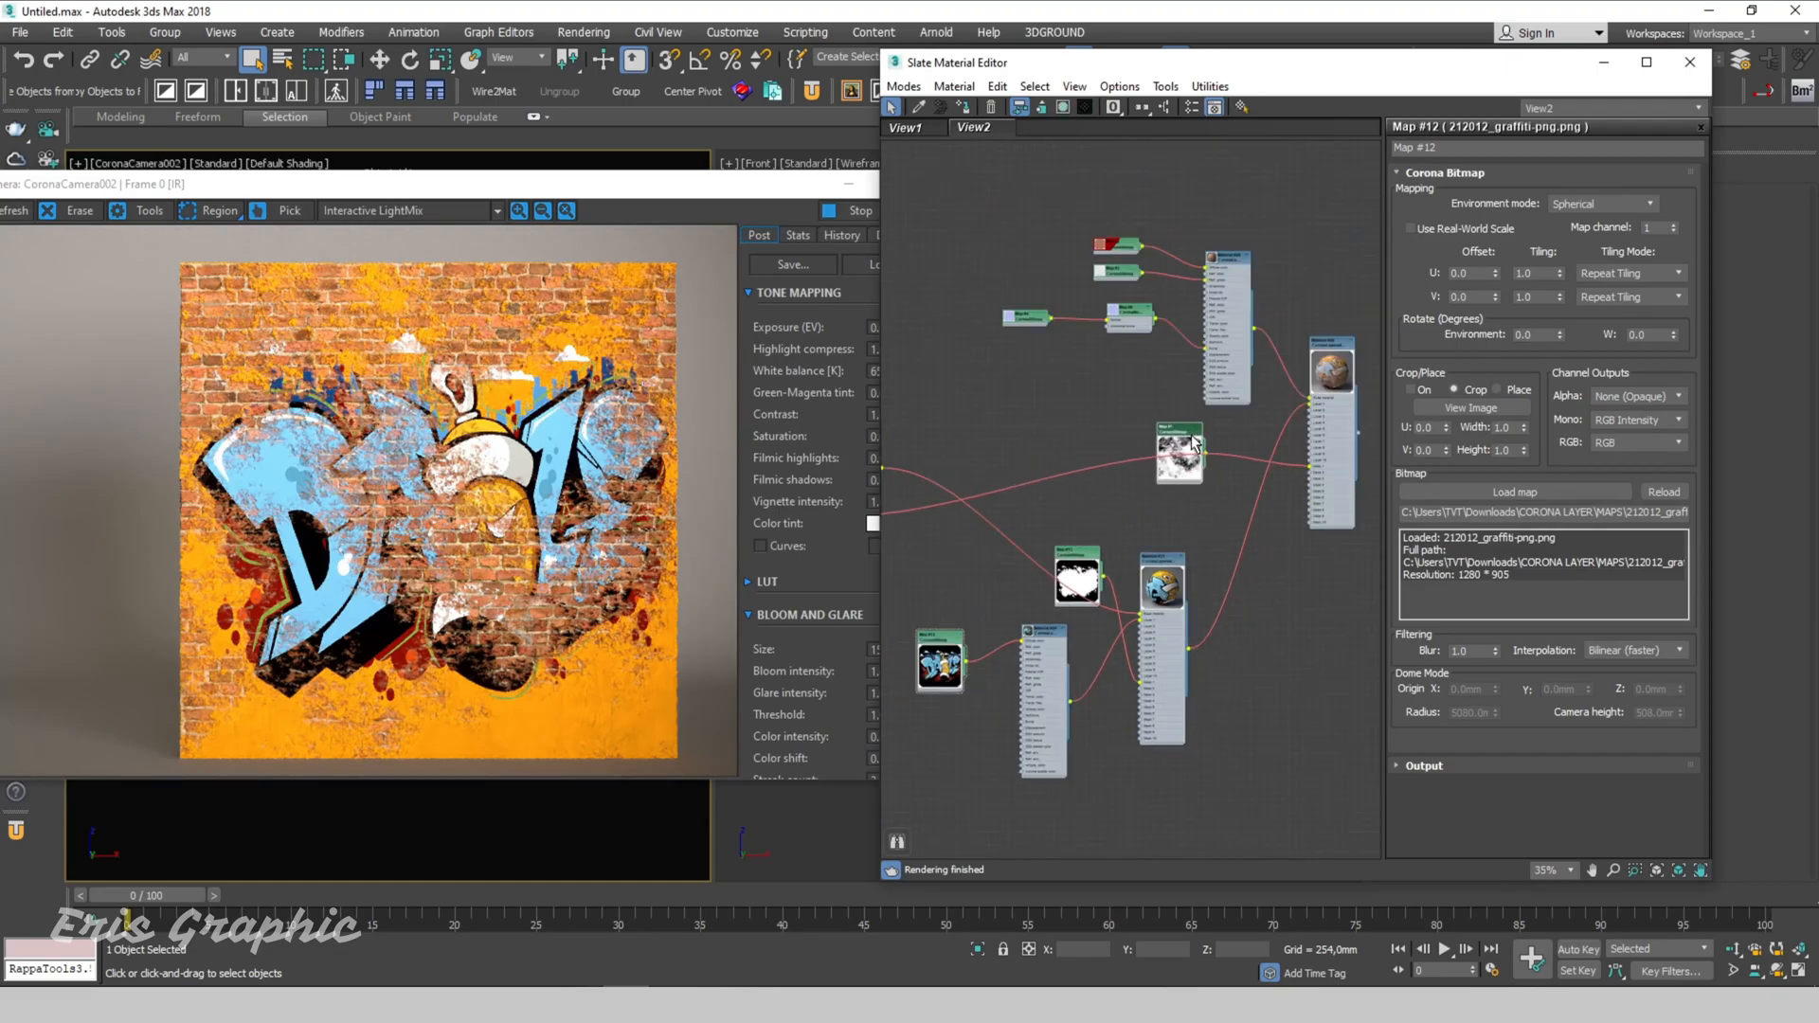
left_click(866, 189)
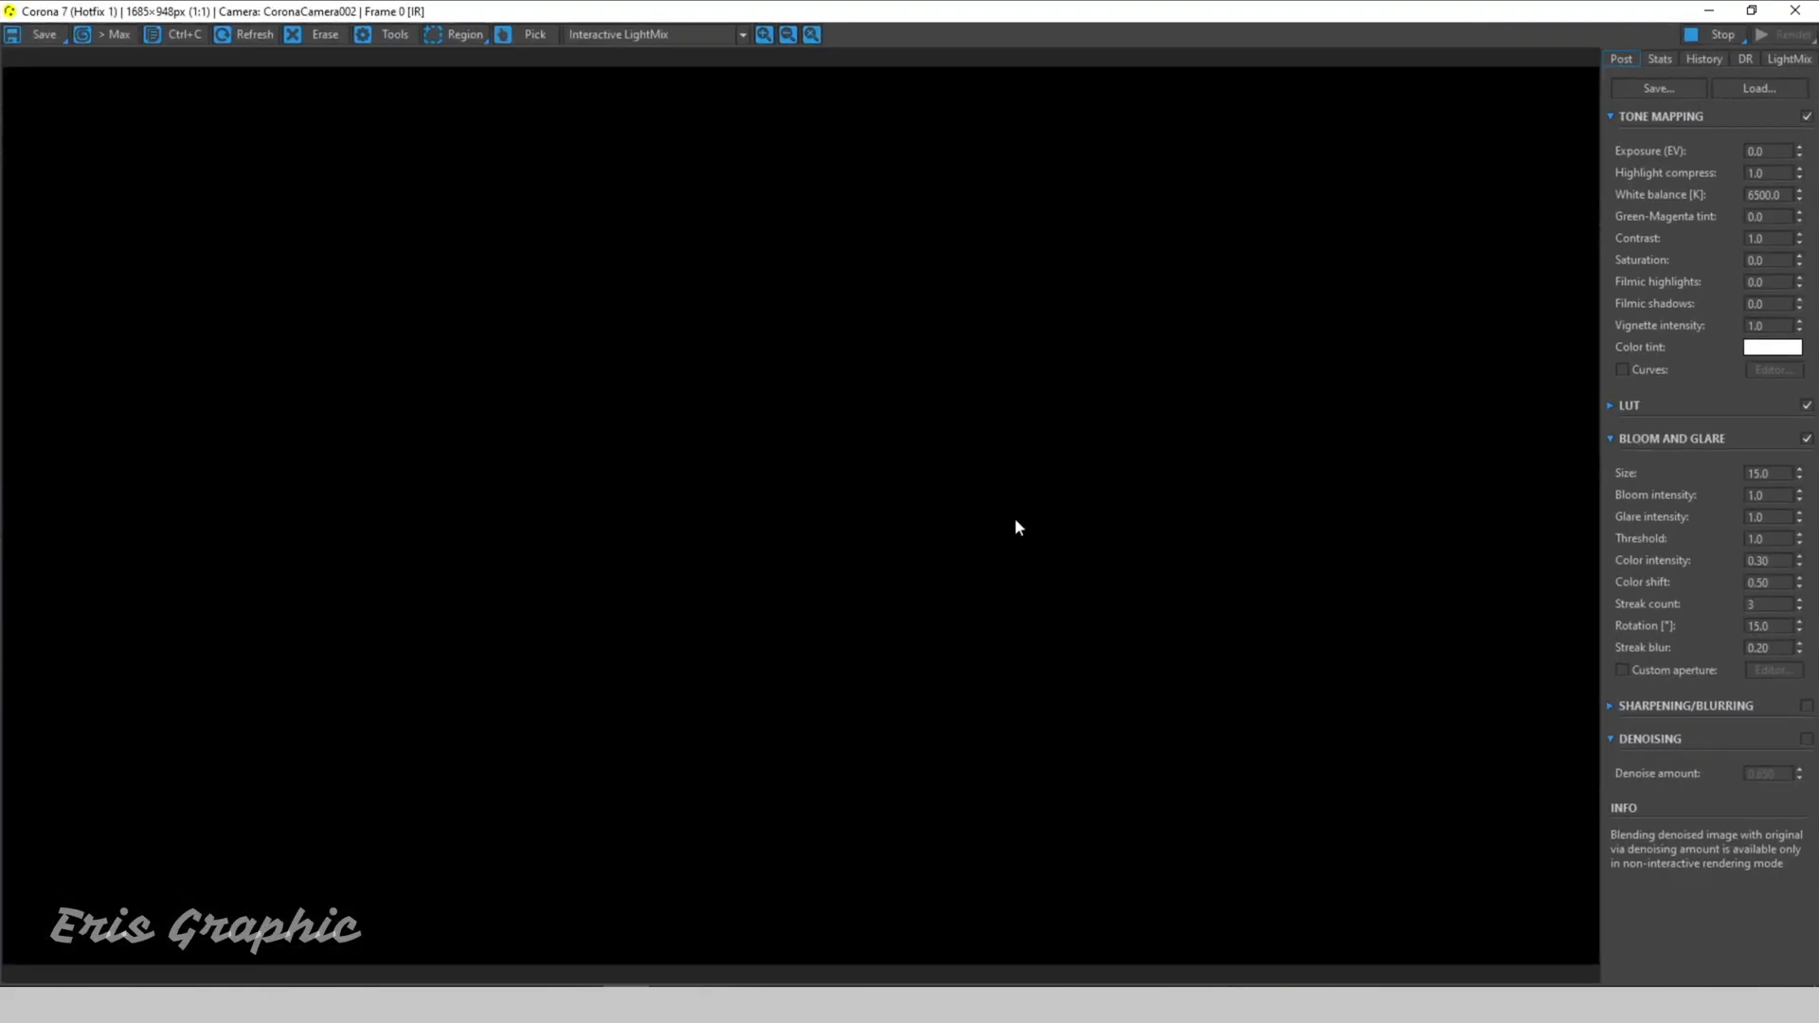
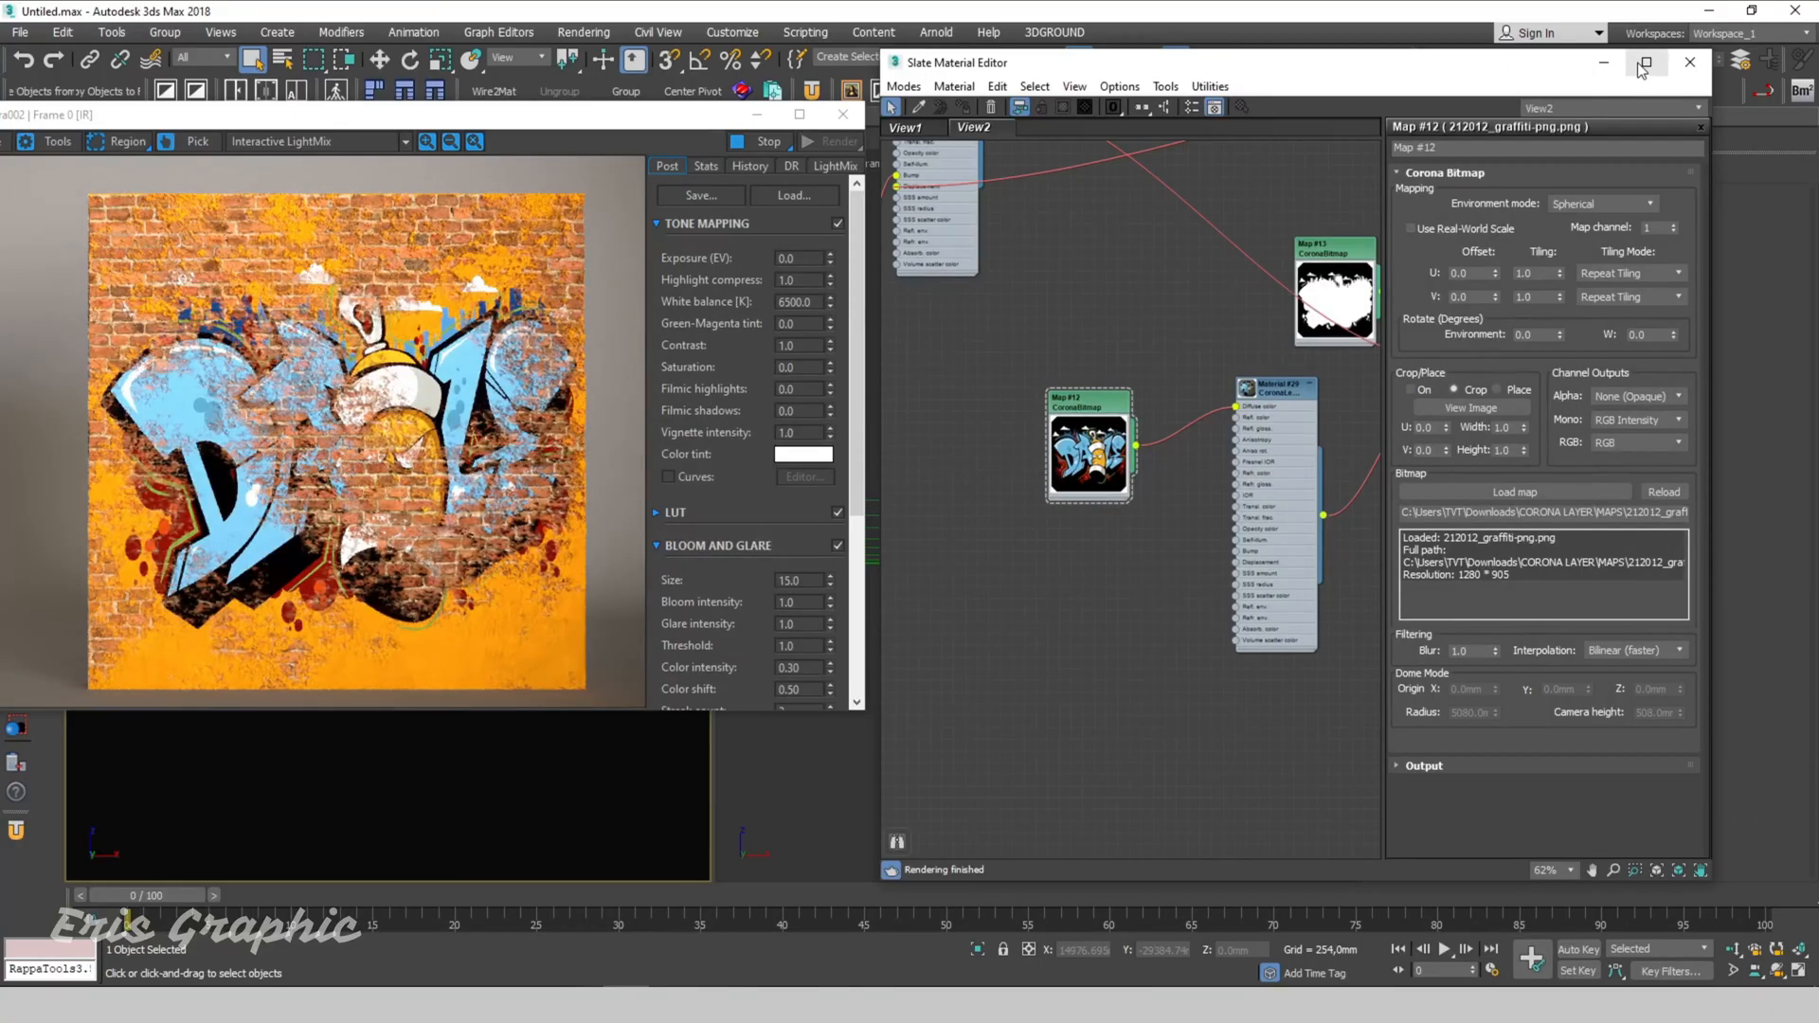
Step: Copy the plaster's normal bitmap and CoronaNormal nodes below the graffiti bitmap and connect the copied CoronaNormal to the graffiti material's Bump
scroll(1121, 336, "down", 5)
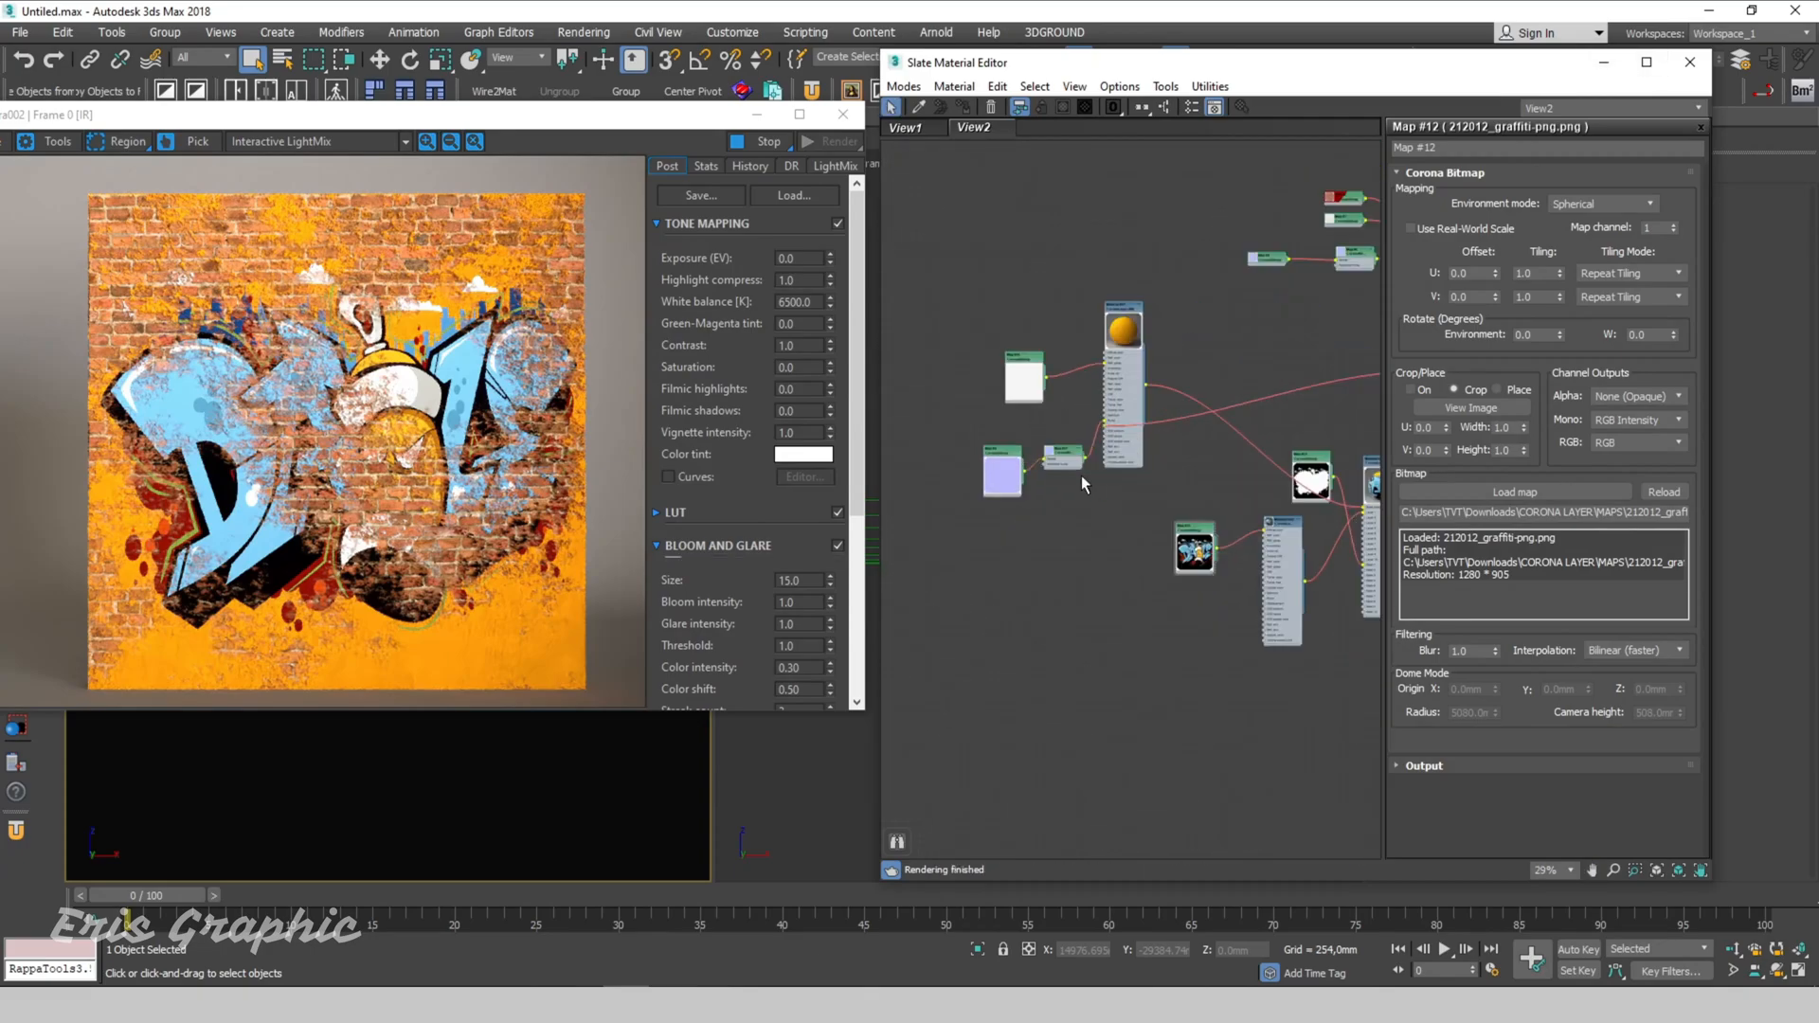
scroll(1081, 478, "up", 3)
left_click_drag(1067, 556, 913, 414)
middle_click_drag(1055, 460, 1044, 348)
mouse_move(1049, 315)
left_mouse_down("shift")
mouse_move(1218, 622)
mouse_move(1264, 603)
left_mouse_up("shift")
scroll(1264, 603, "up", 6)
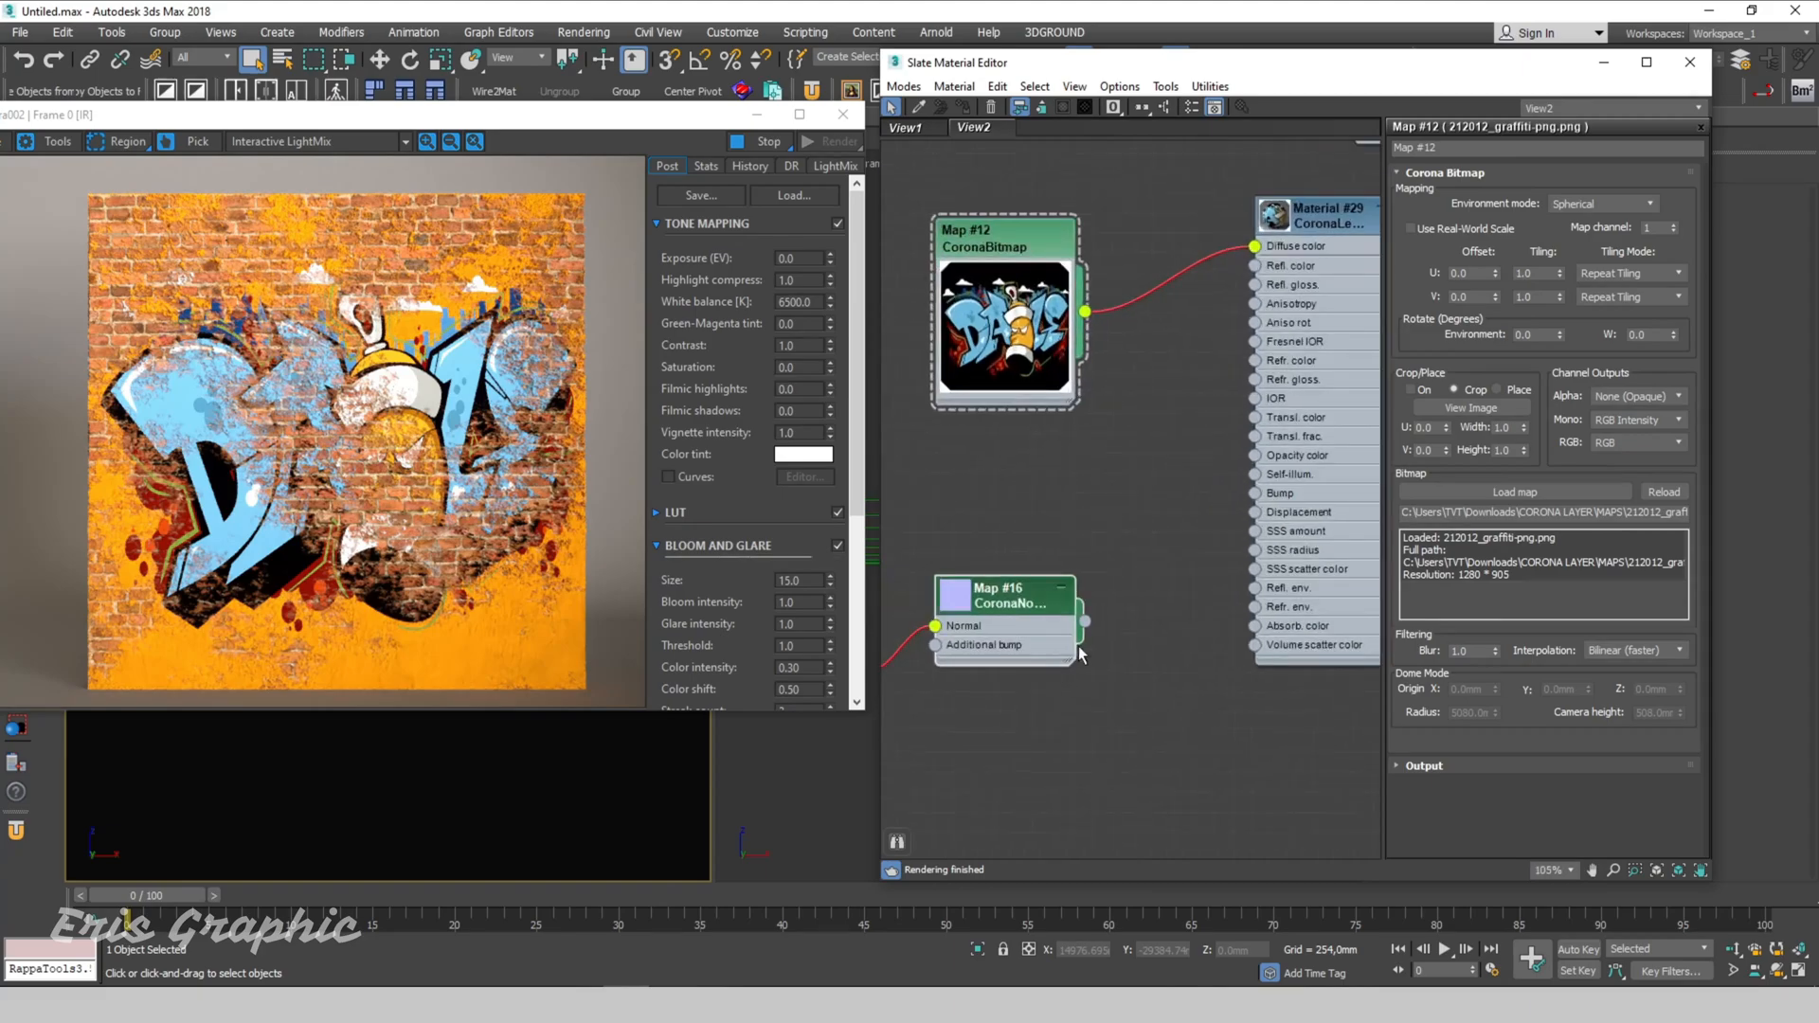
scroll(1080, 654, "up", 1)
left_click_drag(1084, 623, 1261, 485)
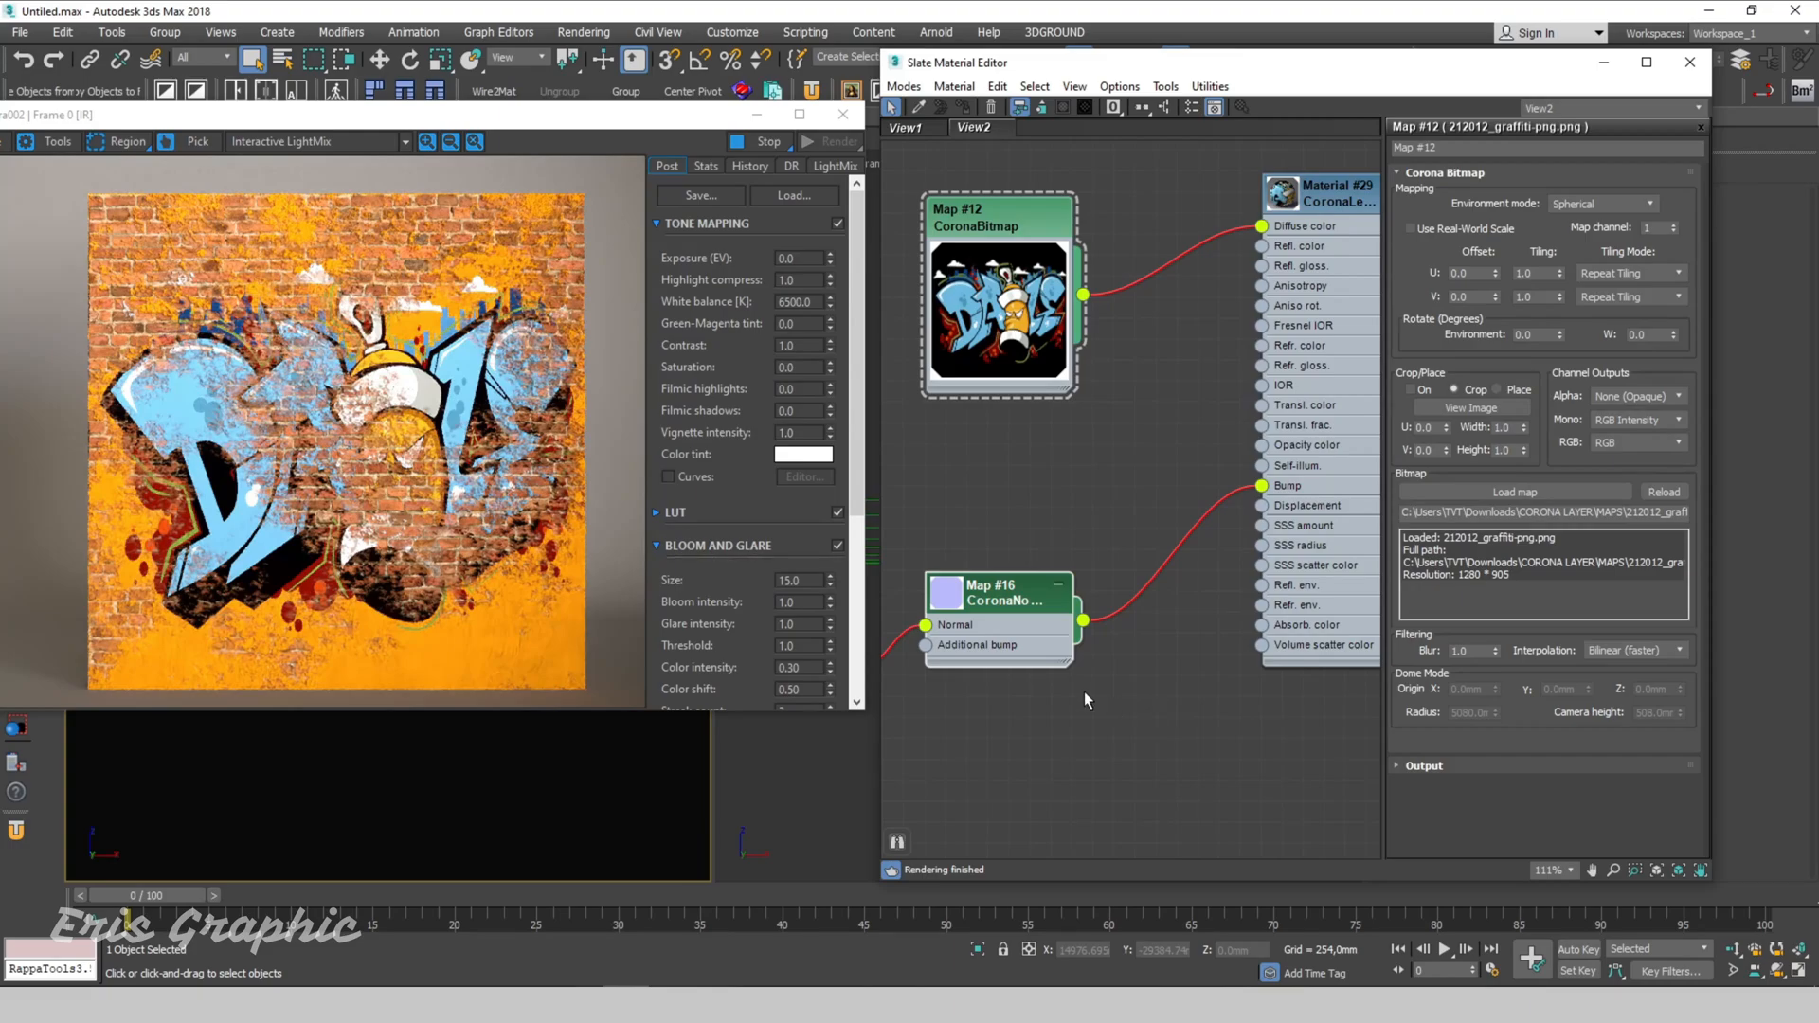
Step: Place the black-and-white mask below the graffiti material, shift the graffiti nodes, and examine the wall render in an enlarged frame buffer
scroll(1105, 691, "down", 10)
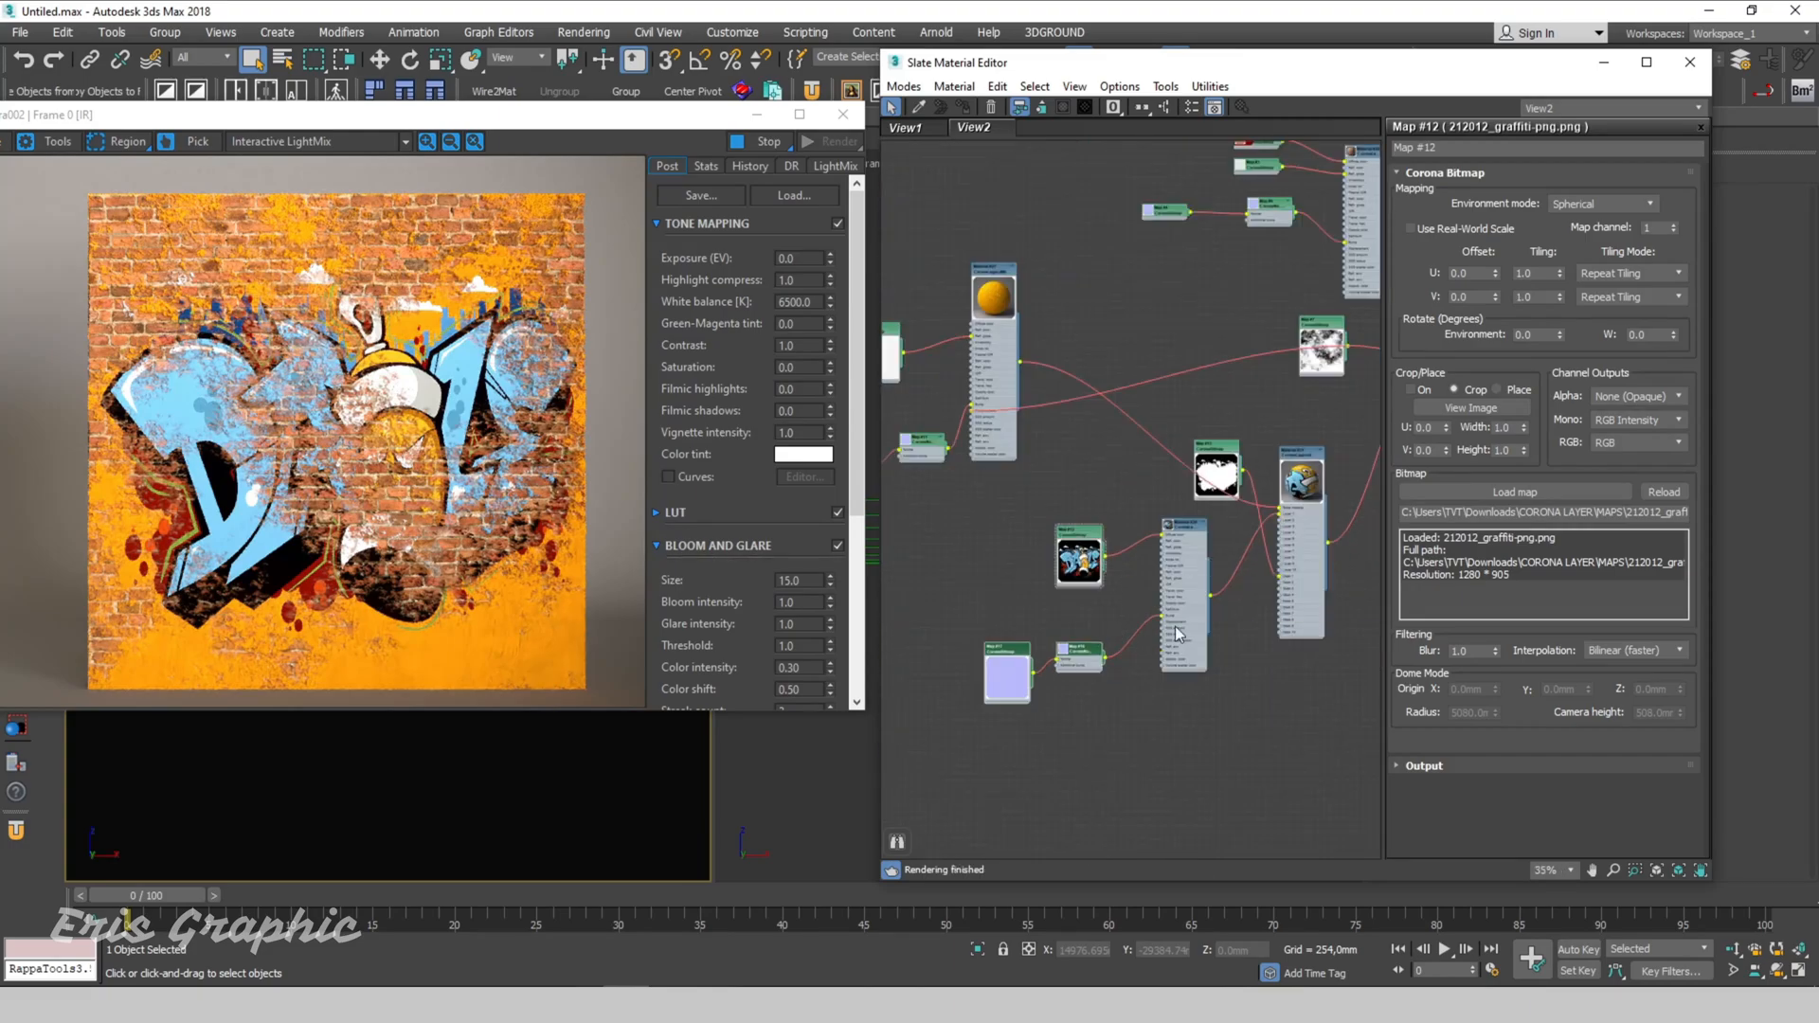
left_click_drag(1217, 474, 1229, 735)
left_click_drag(1193, 532, 1174, 512)
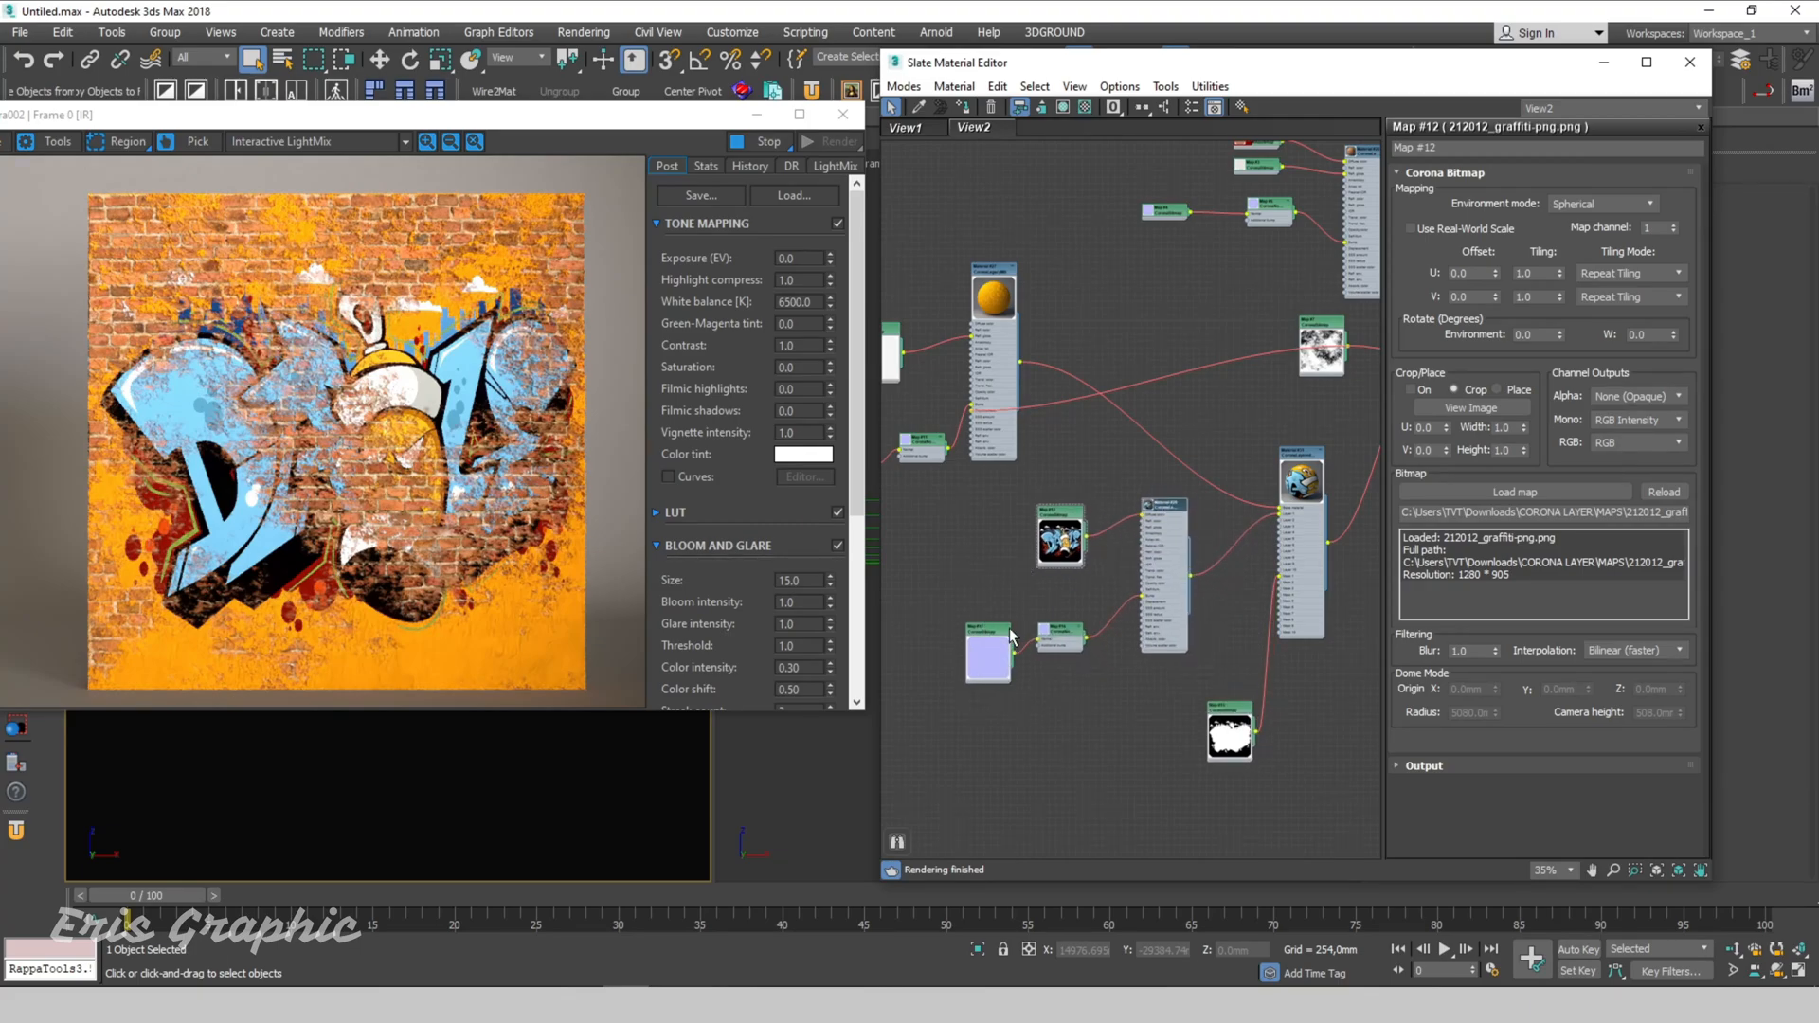
middle_click_drag(1012, 637, 1140, 611)
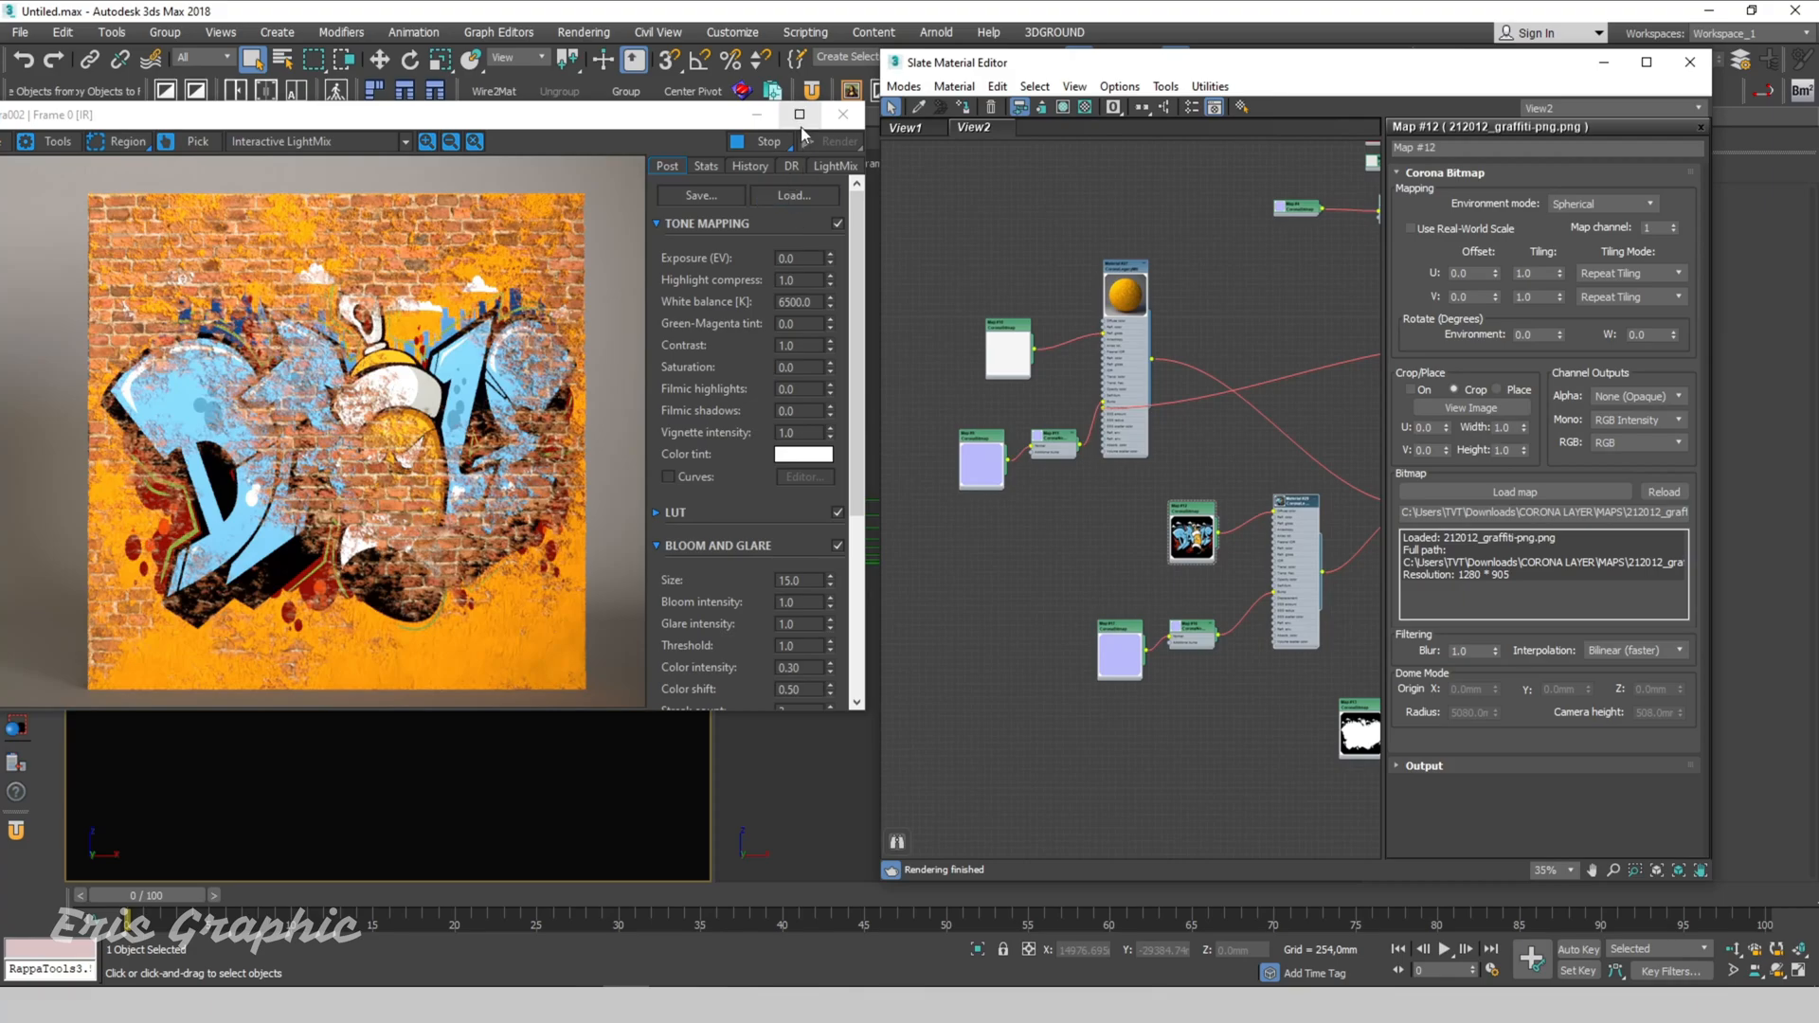
left_click(798, 117)
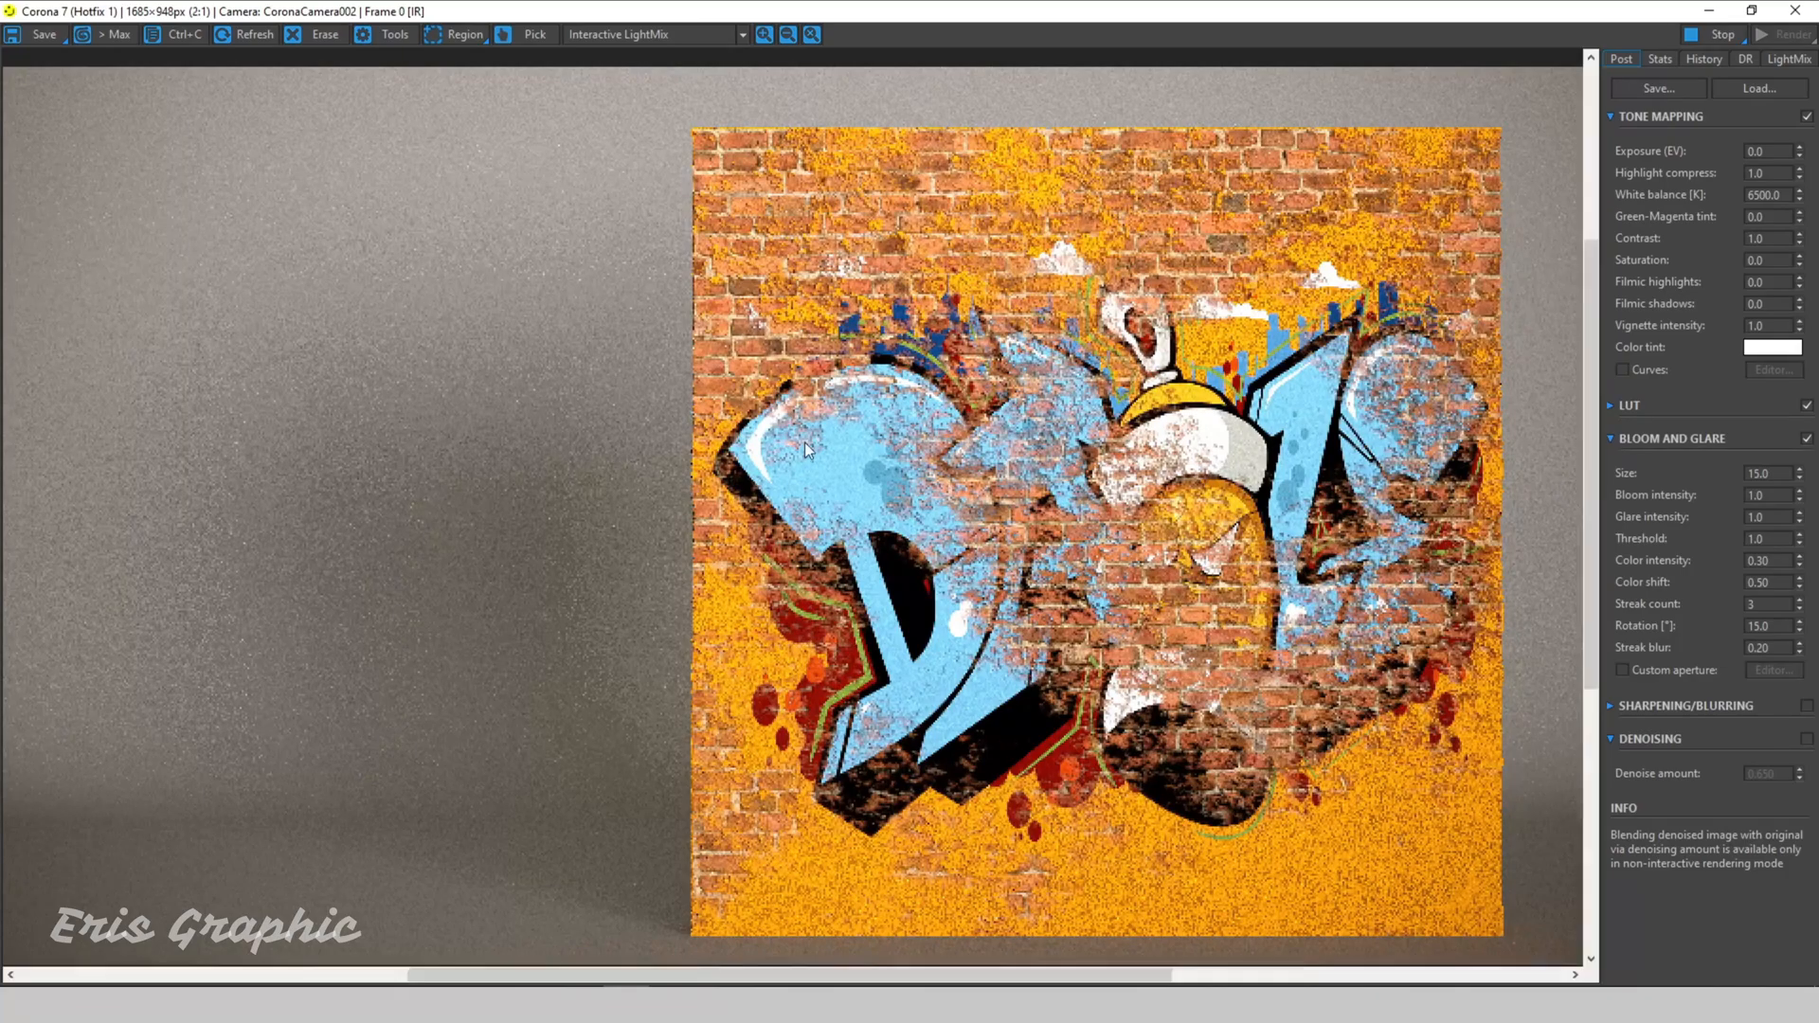
scroll(805, 441, "up", 1)
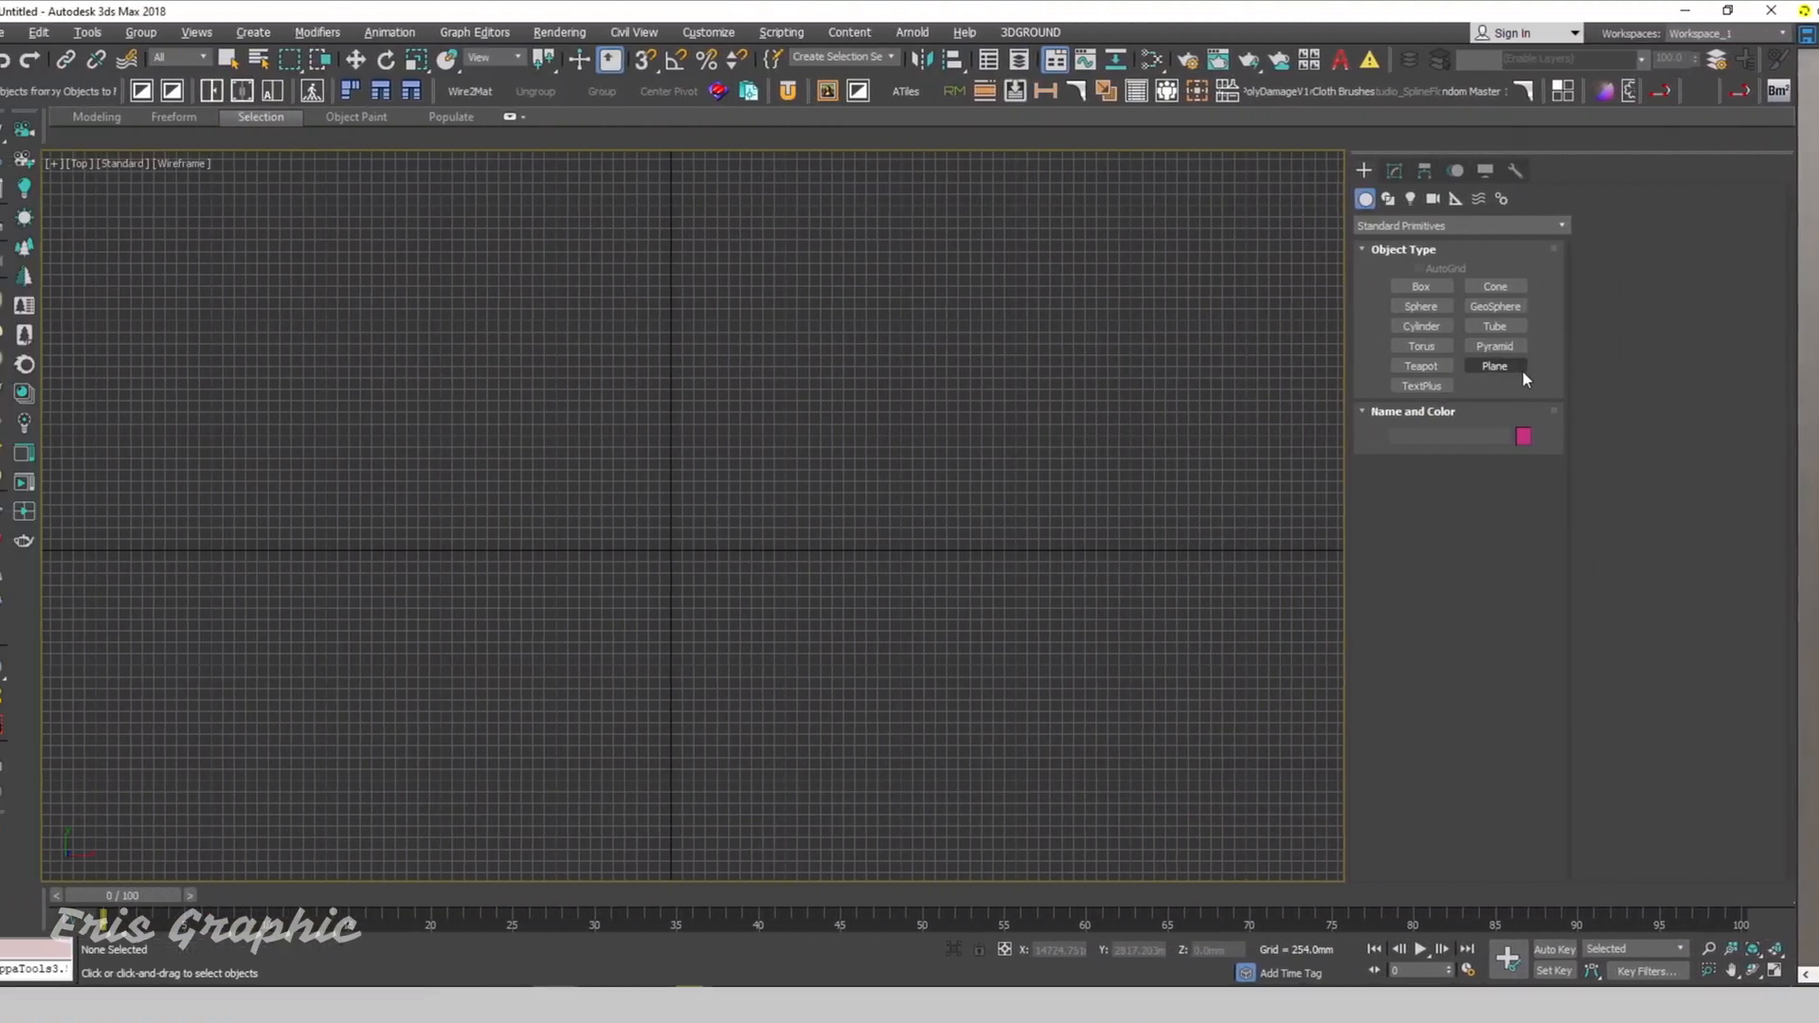
Step: Create a plane about 10800 mm long and 16200 mm wide in the Top view, with 1 length and 1 width segment
left_click(1520, 368)
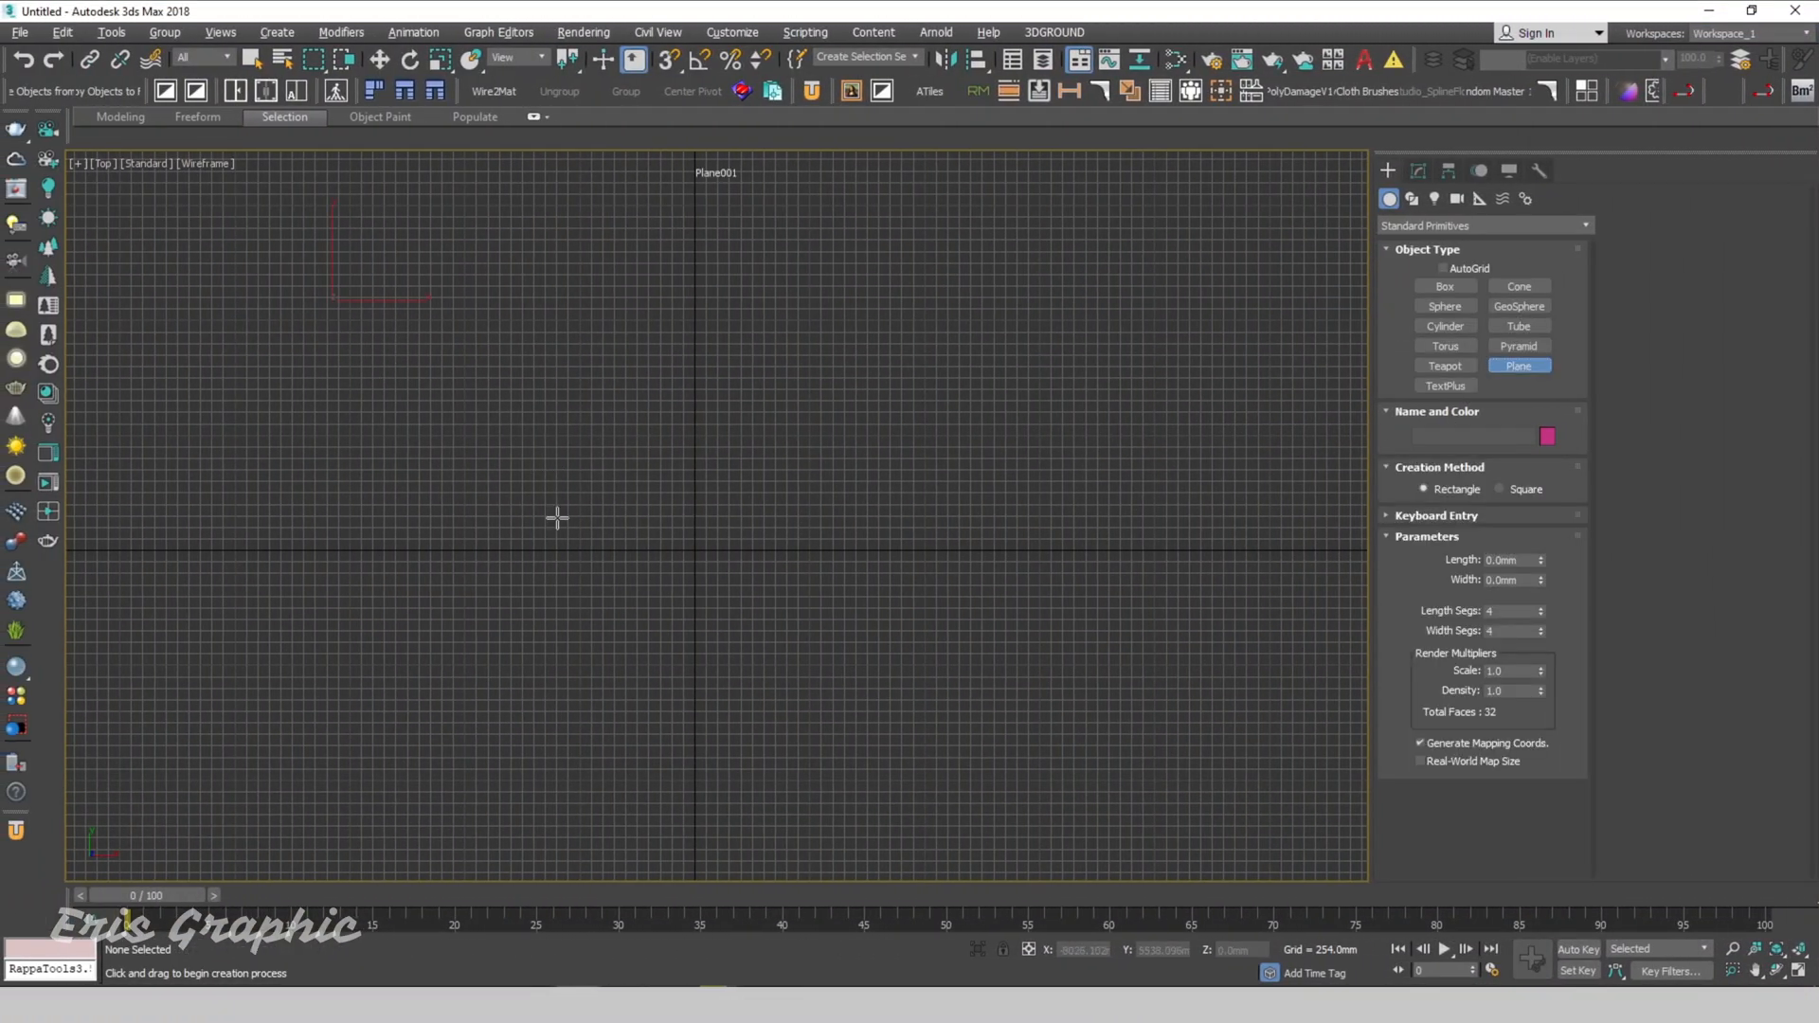
left_click_drag(332, 299, 1065, 790)
right_click(1178, 592)
left_click_drag(1187, 521, 969, 627)
left_click(1418, 172)
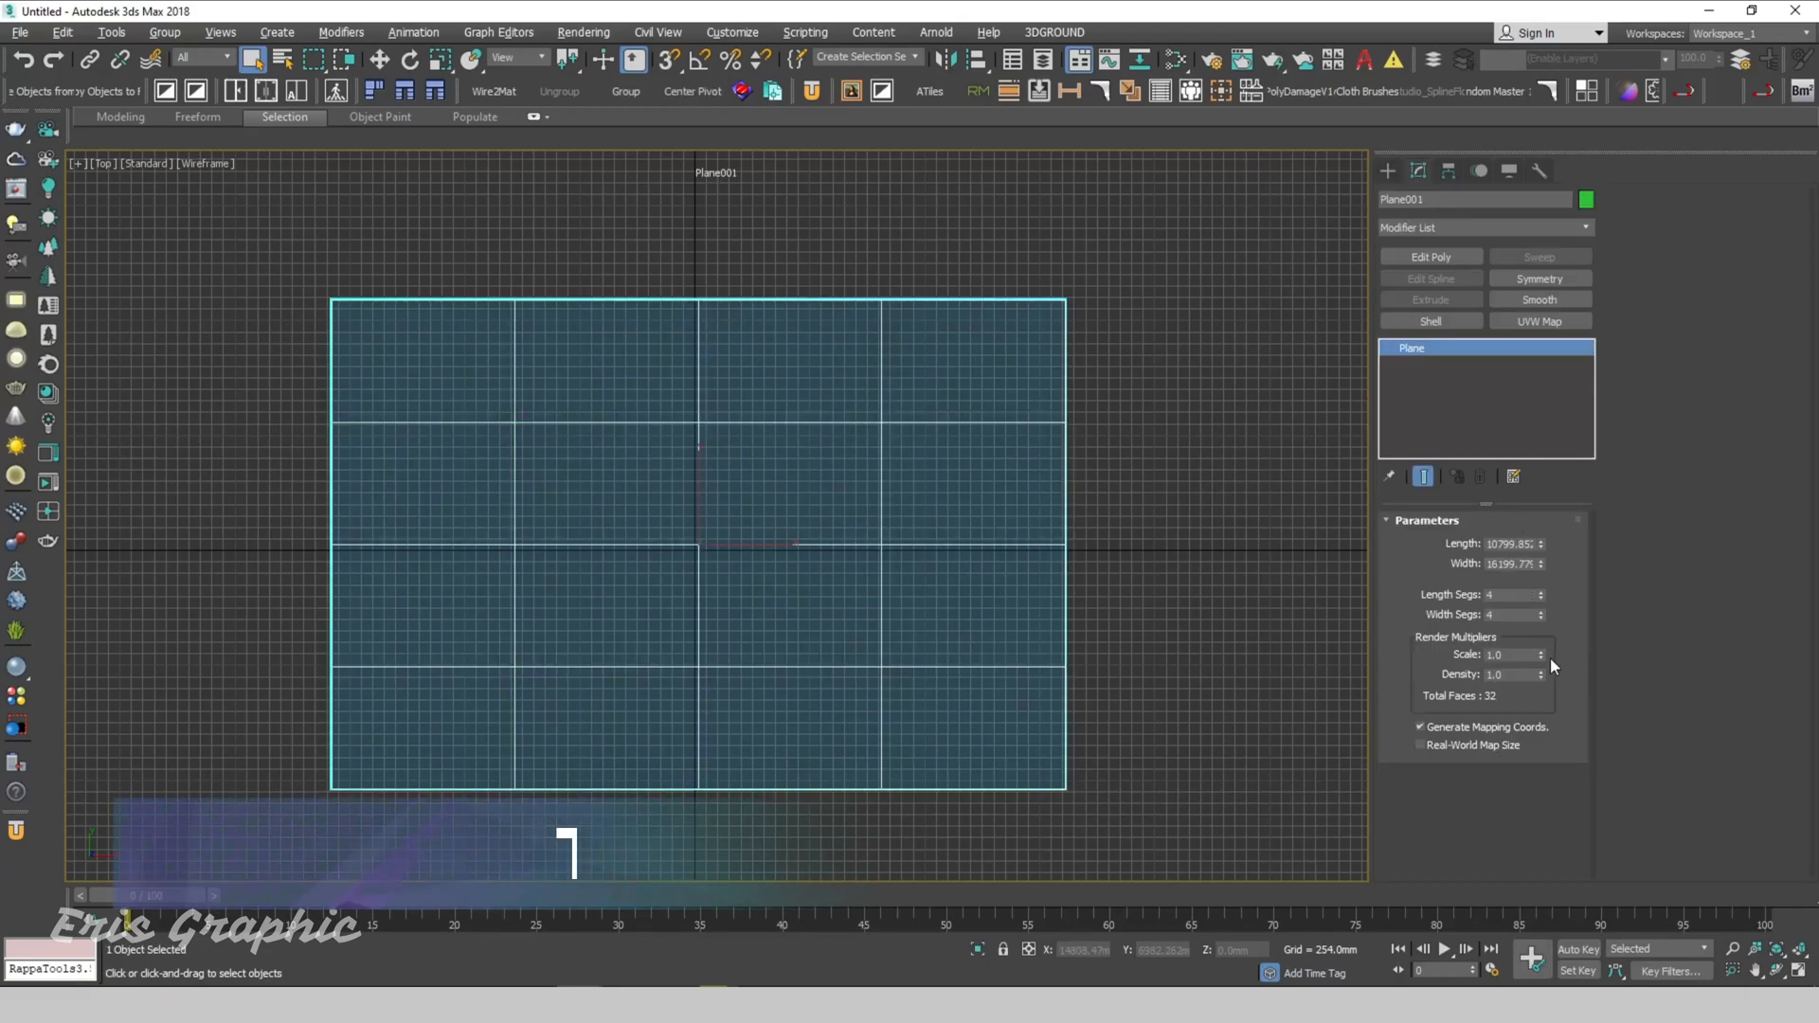
right_click(1540, 619)
right_click(1539, 594)
left_click(1120, 274)
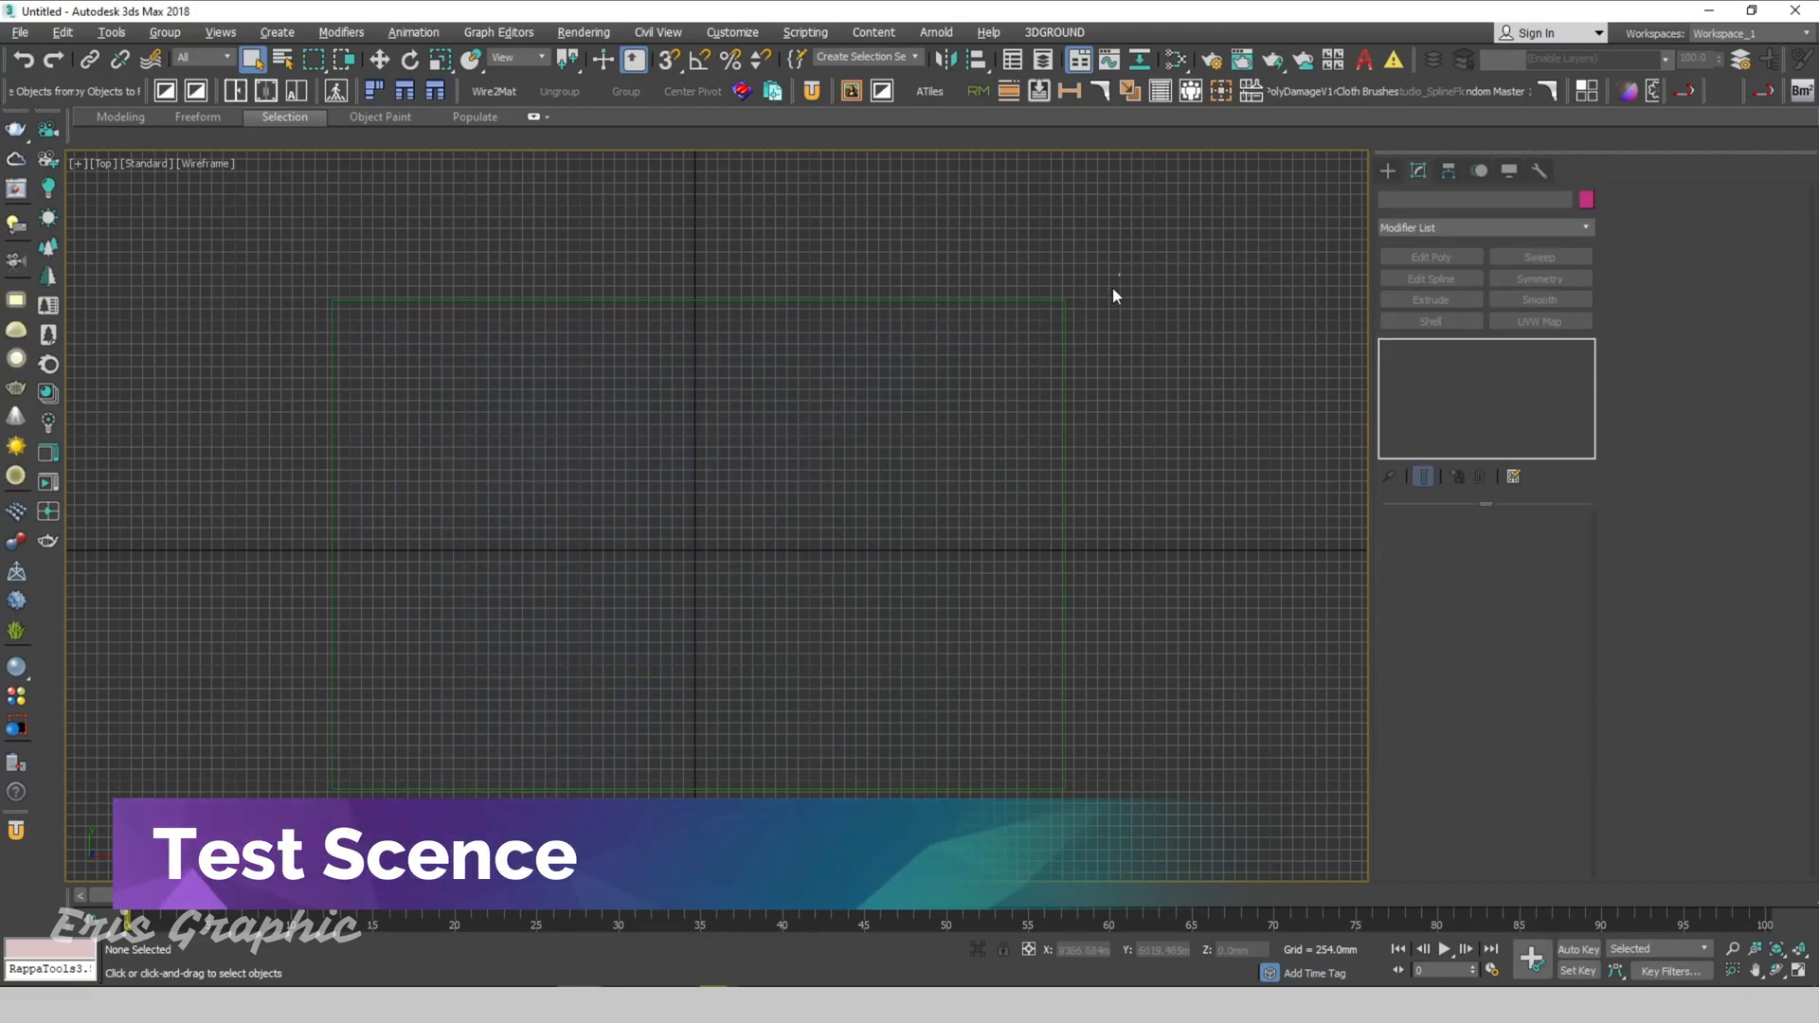
Step: Show the plane in the Perspective view, add an Edit Poly modifier to it and enter edge editing
left_click(691, 510)
key("p")
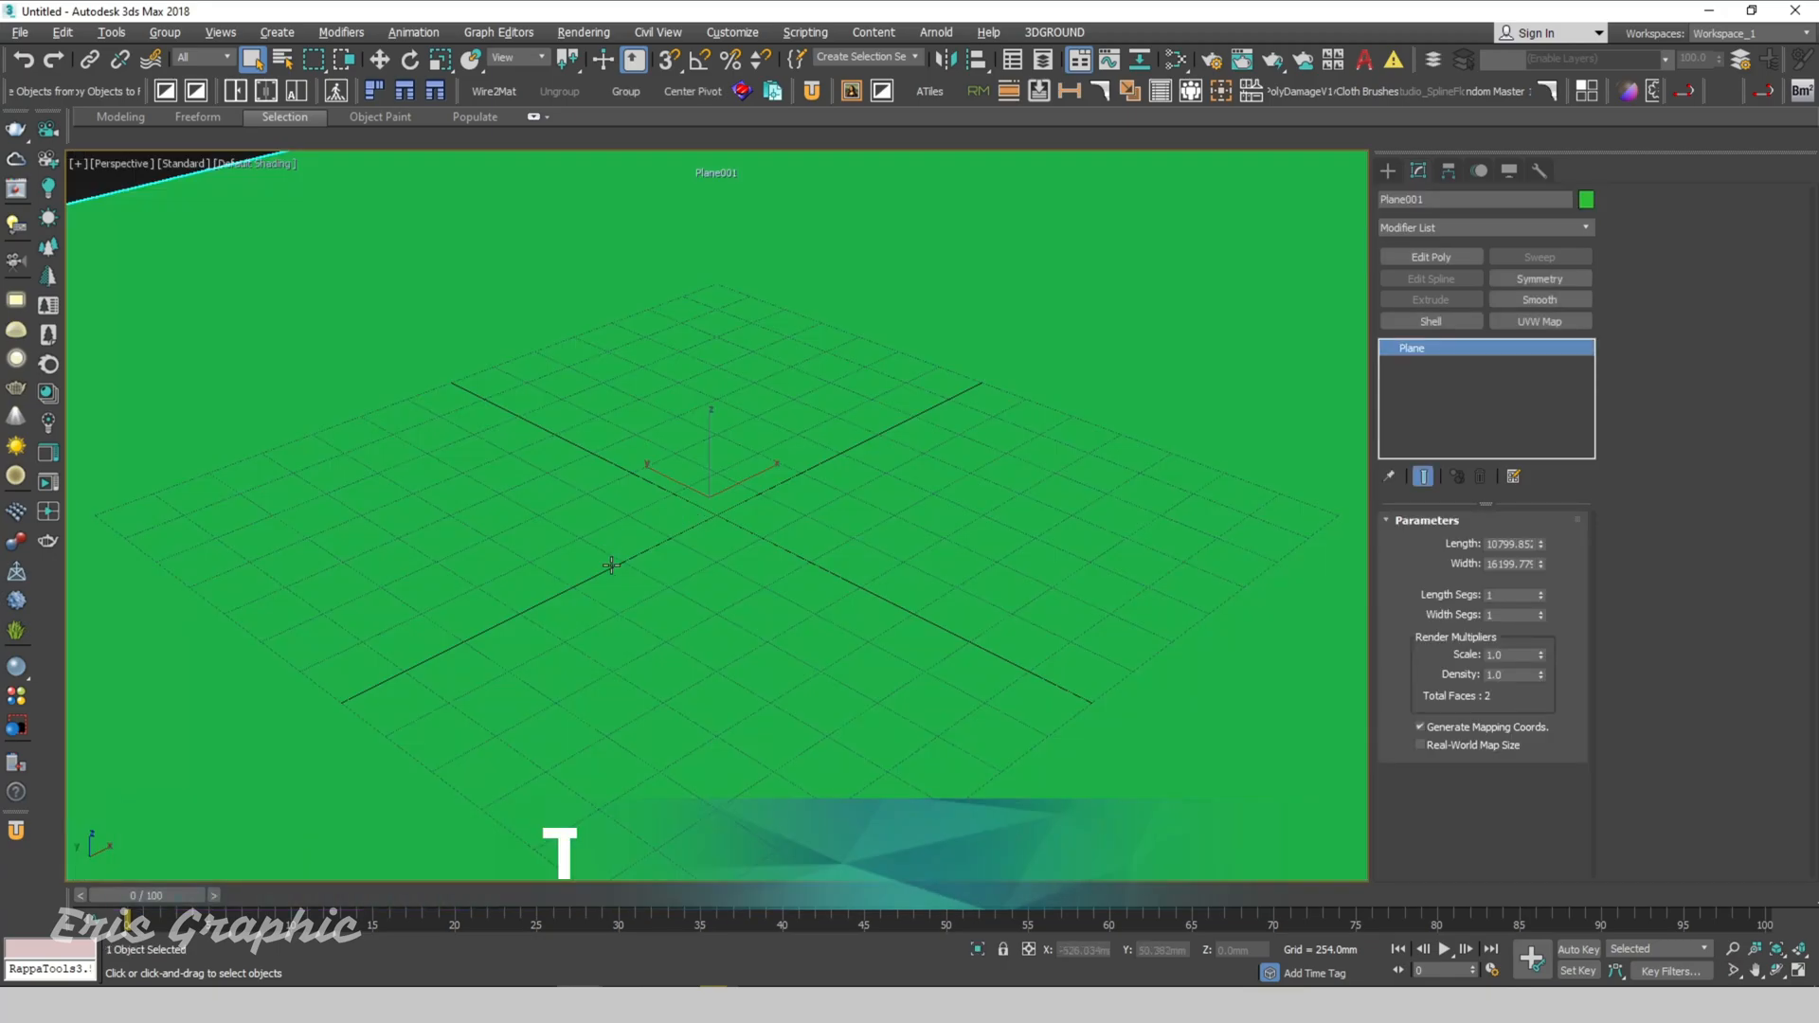
scroll(663, 588, "down", 10)
left_click(828, 668)
scroll(828, 668, "up", 3)
middle_click_drag(828, 668, 911, 601)
scroll(901, 673, "up", 3)
left_click(766, 447)
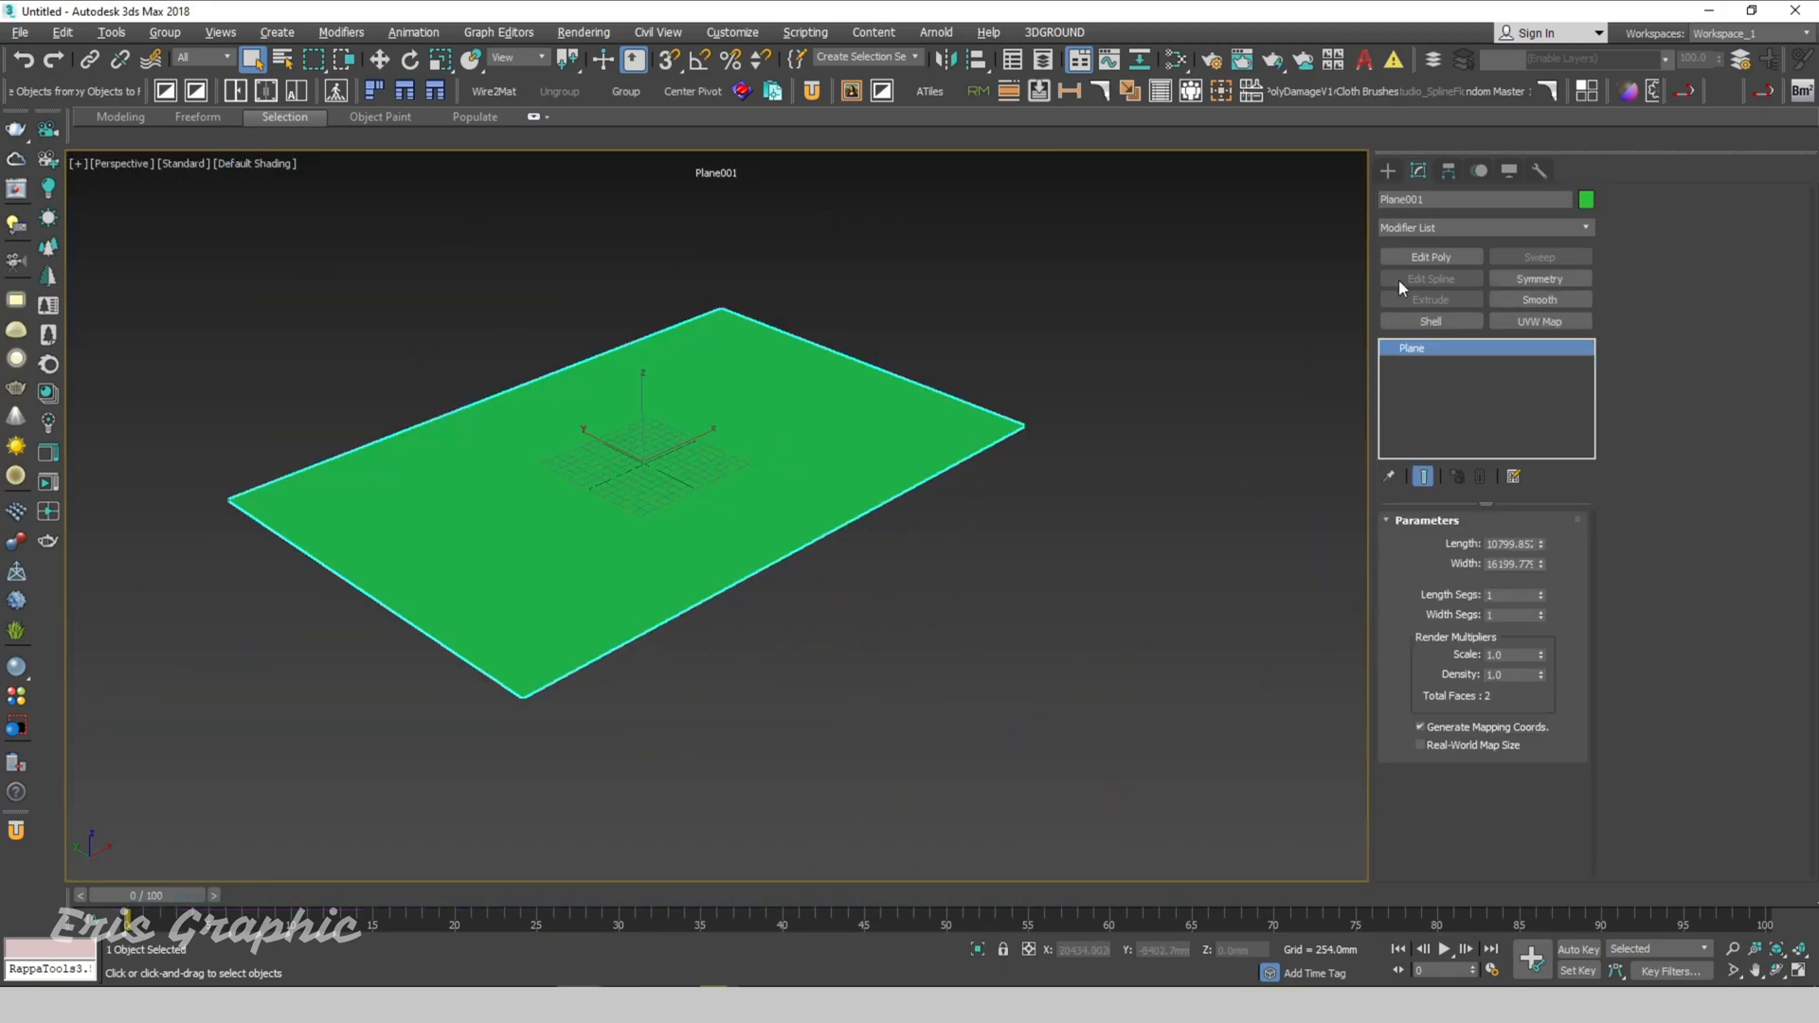
left_click(1422, 260)
left_click(1456, 670)
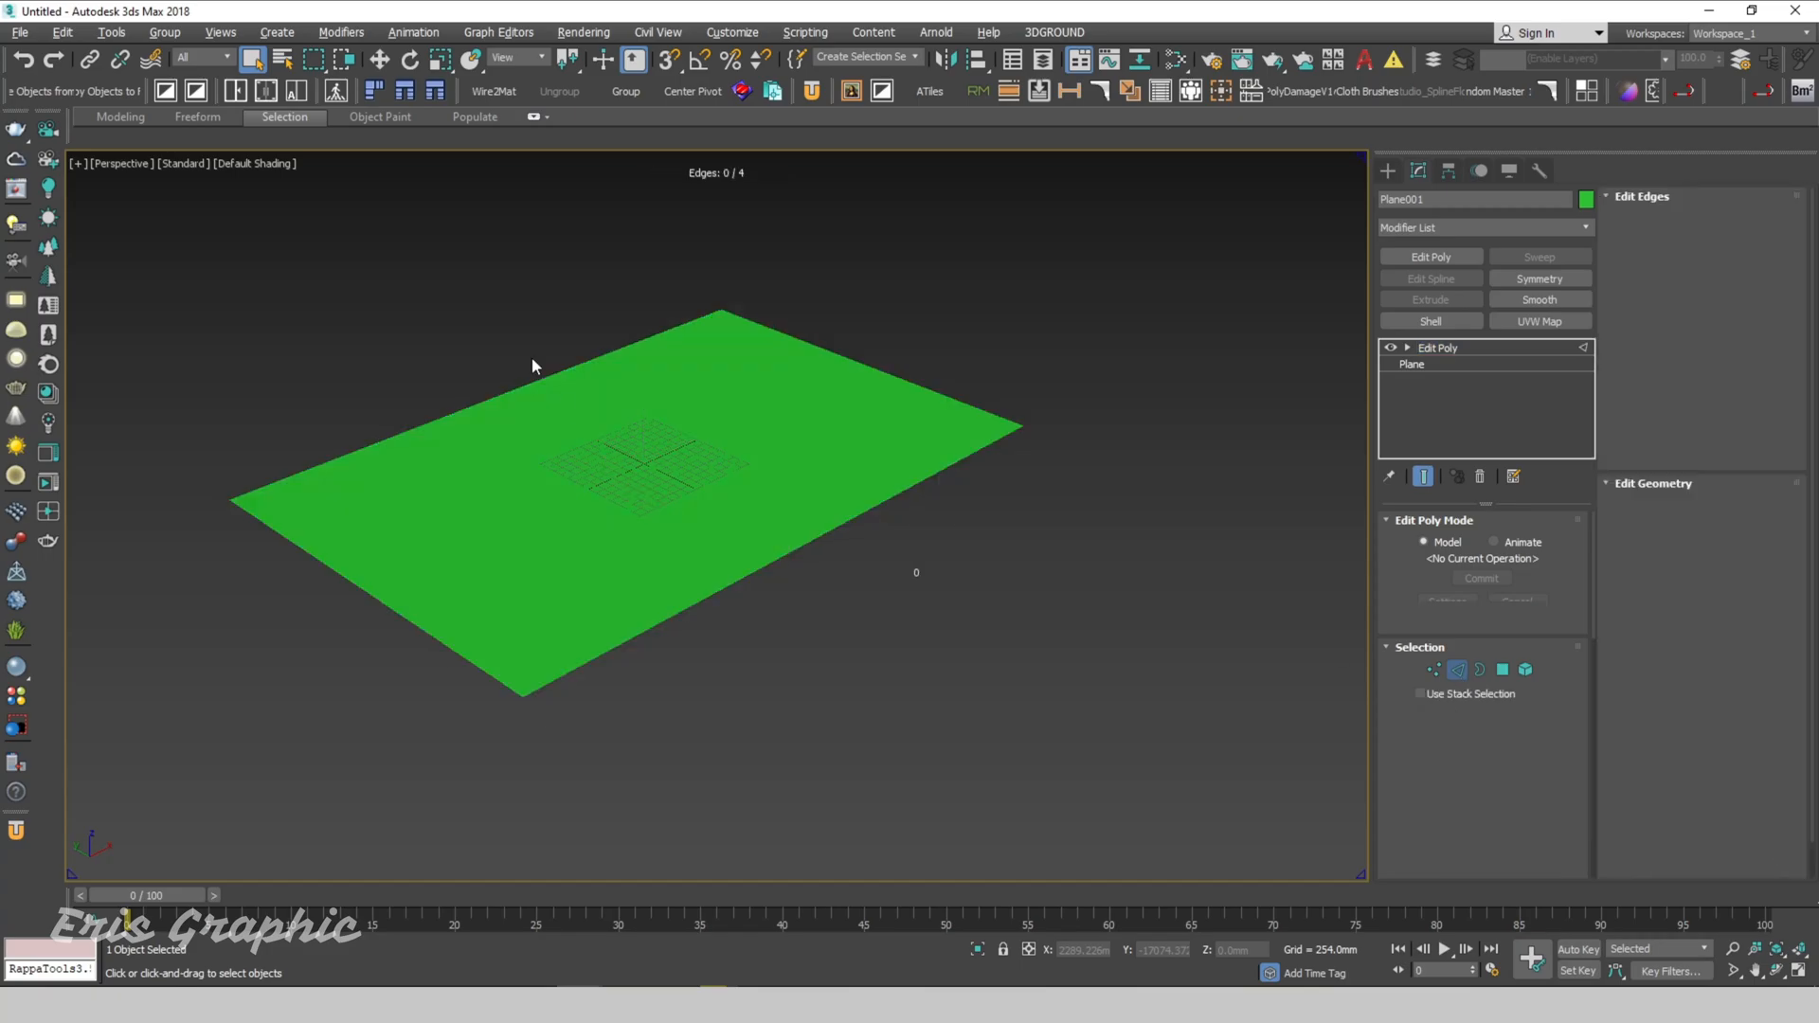
Step: Extend the plane's rear long edge straight upward as a copy to form a vertical back wall
left_click(540, 377)
scroll(394, 166, "up", 3)
left_click(380, 61)
scroll(658, 554, "down", 3)
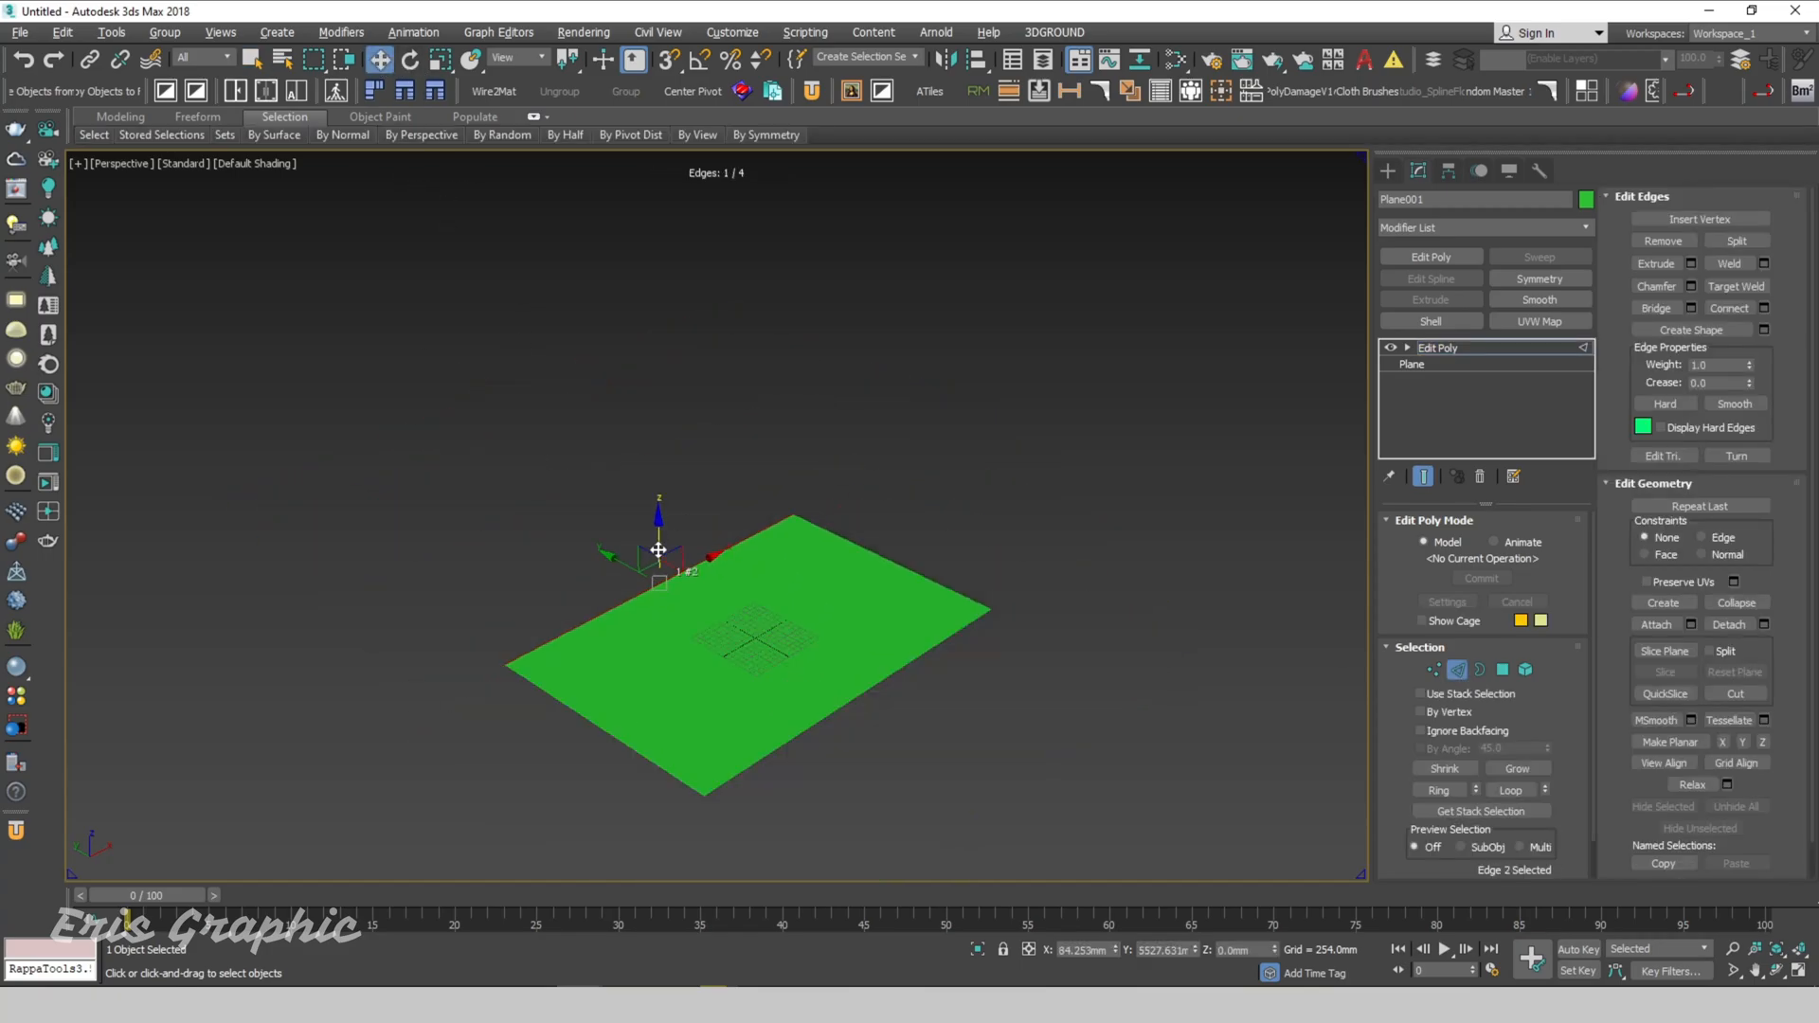
left_click_drag(661, 533, 696, 341, "shift")
Step: Select the floor and wall edges on one end and move them outward along X to widen the backdrop
left_click_drag(665, 259, 1168, 873)
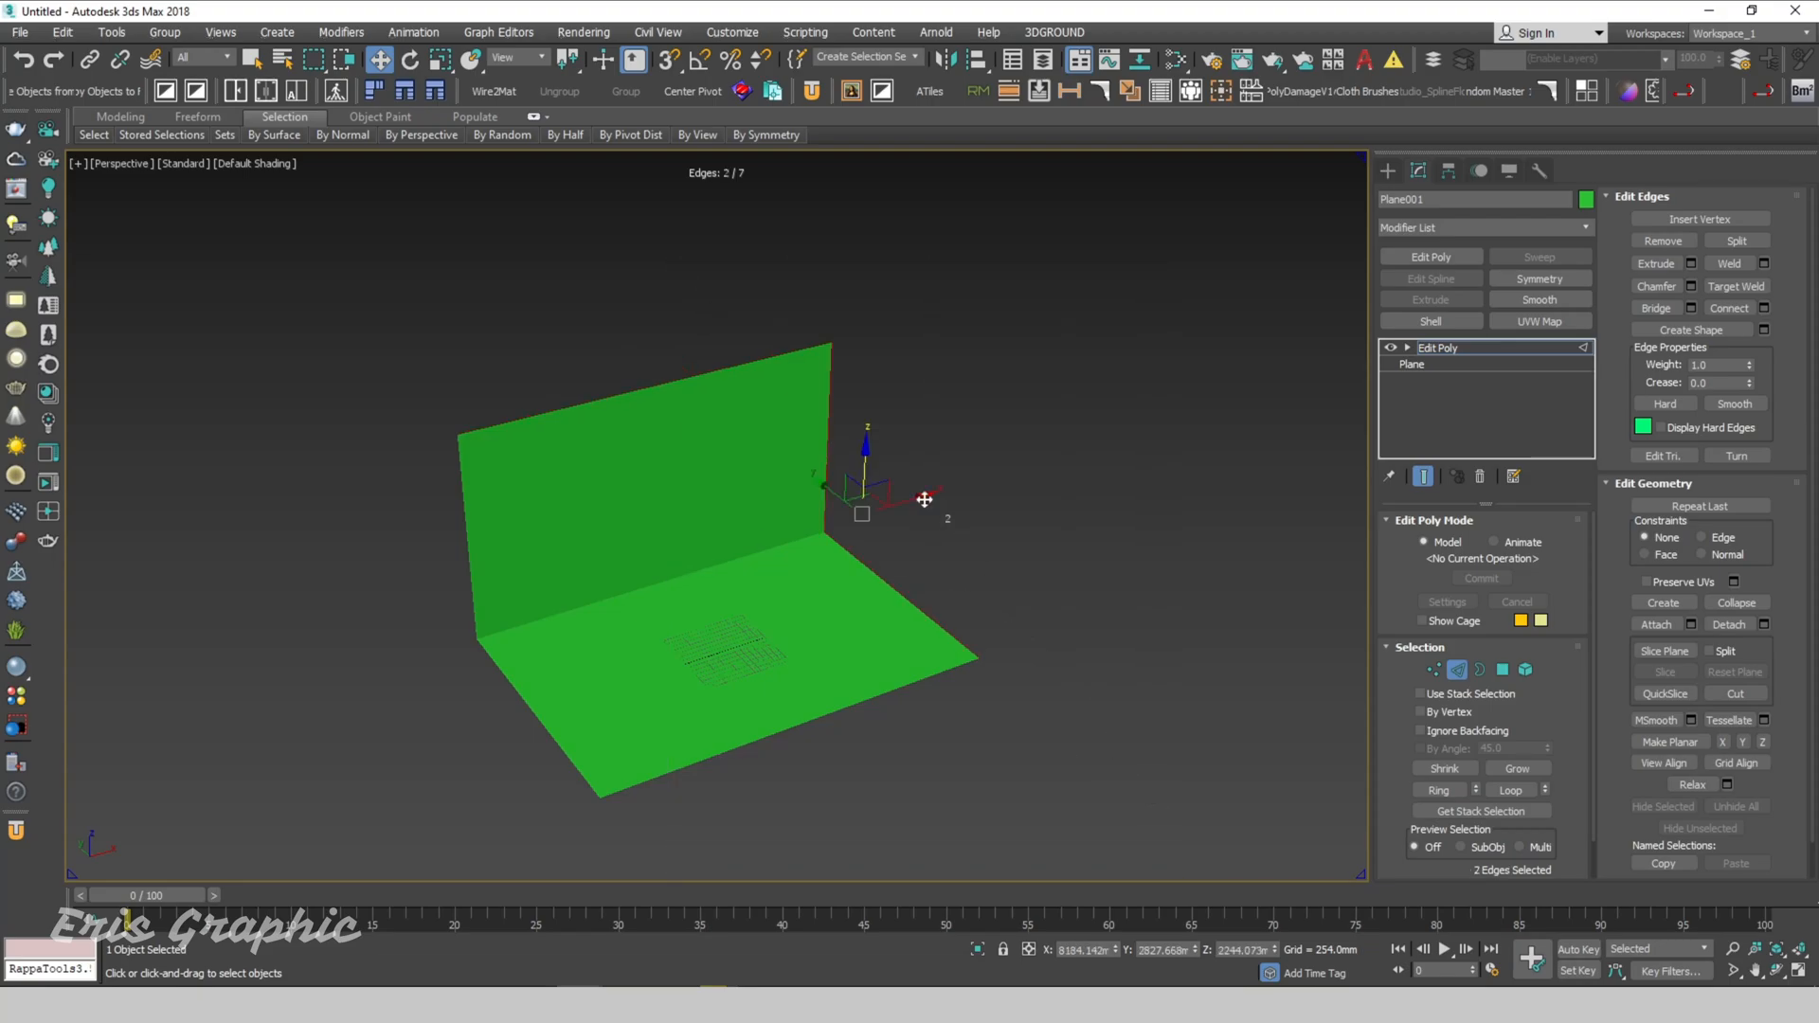
left_click_drag(910, 499, 1046, 457)
left_click(1467, 671)
left_click(1107, 369)
middle_click_drag(1107, 369, 995, 568)
left_click(934, 475)
key("1")
key("2")
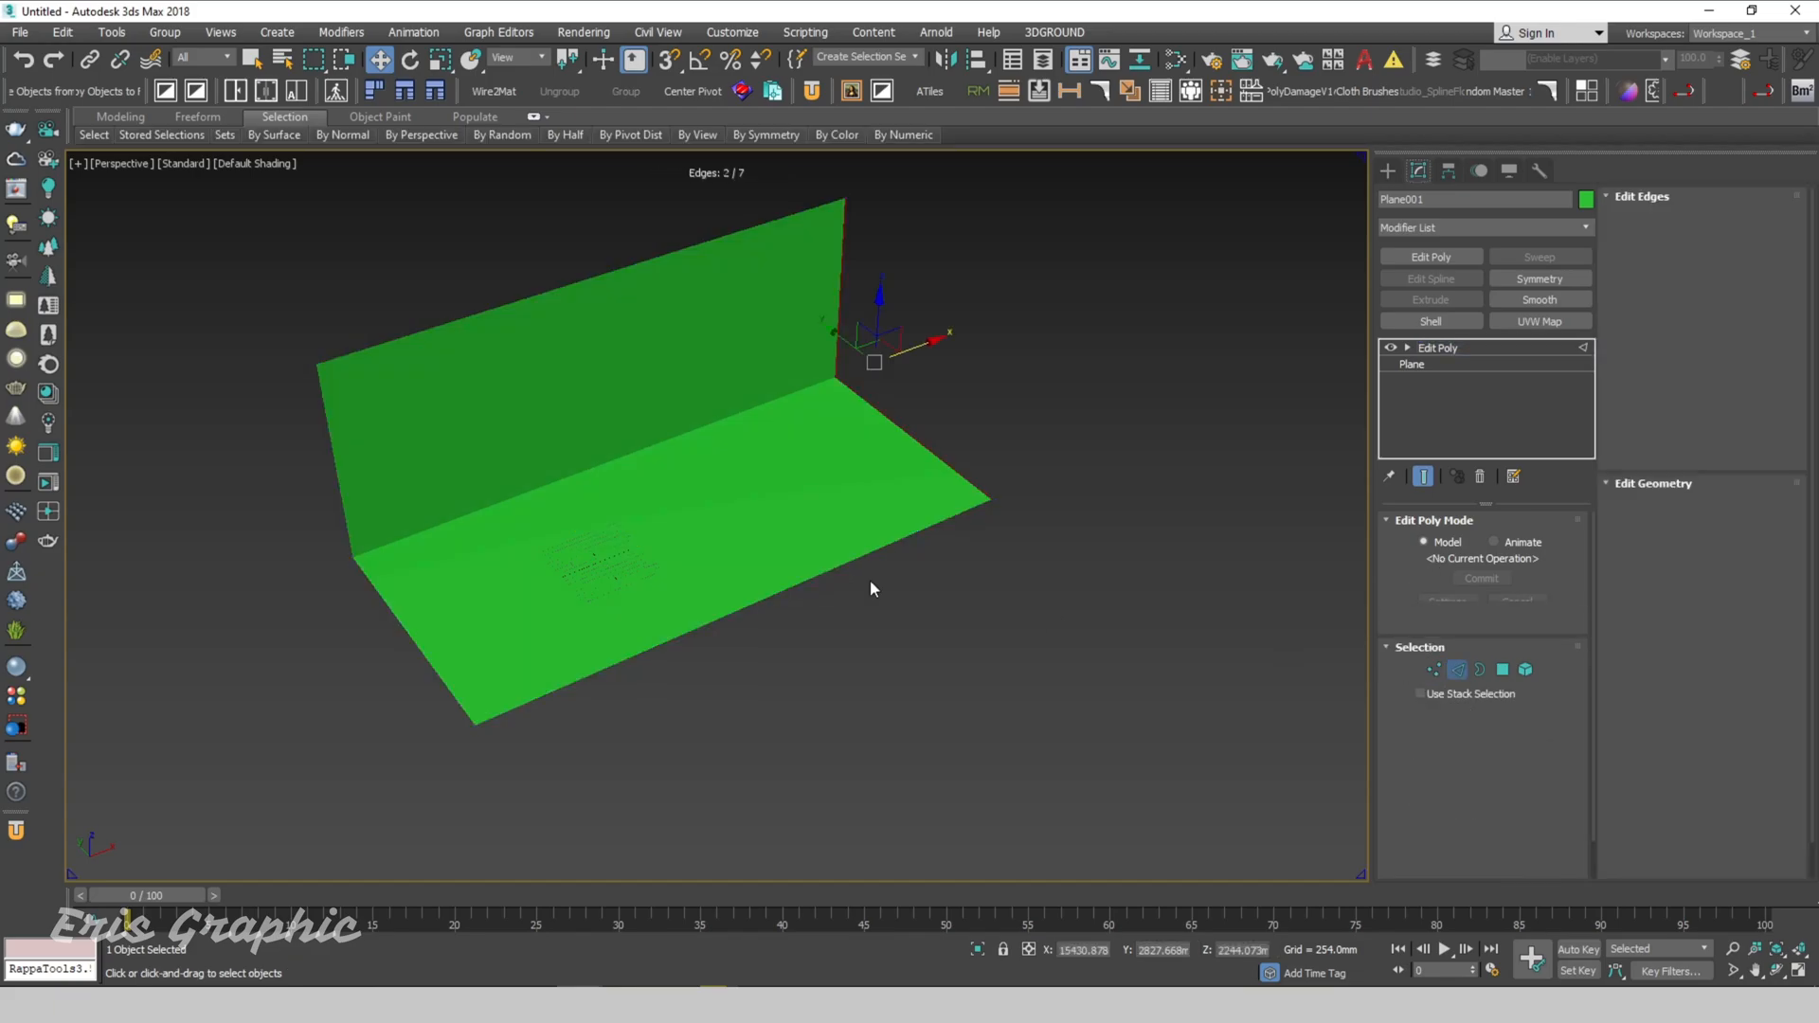
Step: Chamfer the edge between floor and wall by about 785.55 mm with multiple segments for a rounded corner, and leave edge editing
left_click(625, 457)
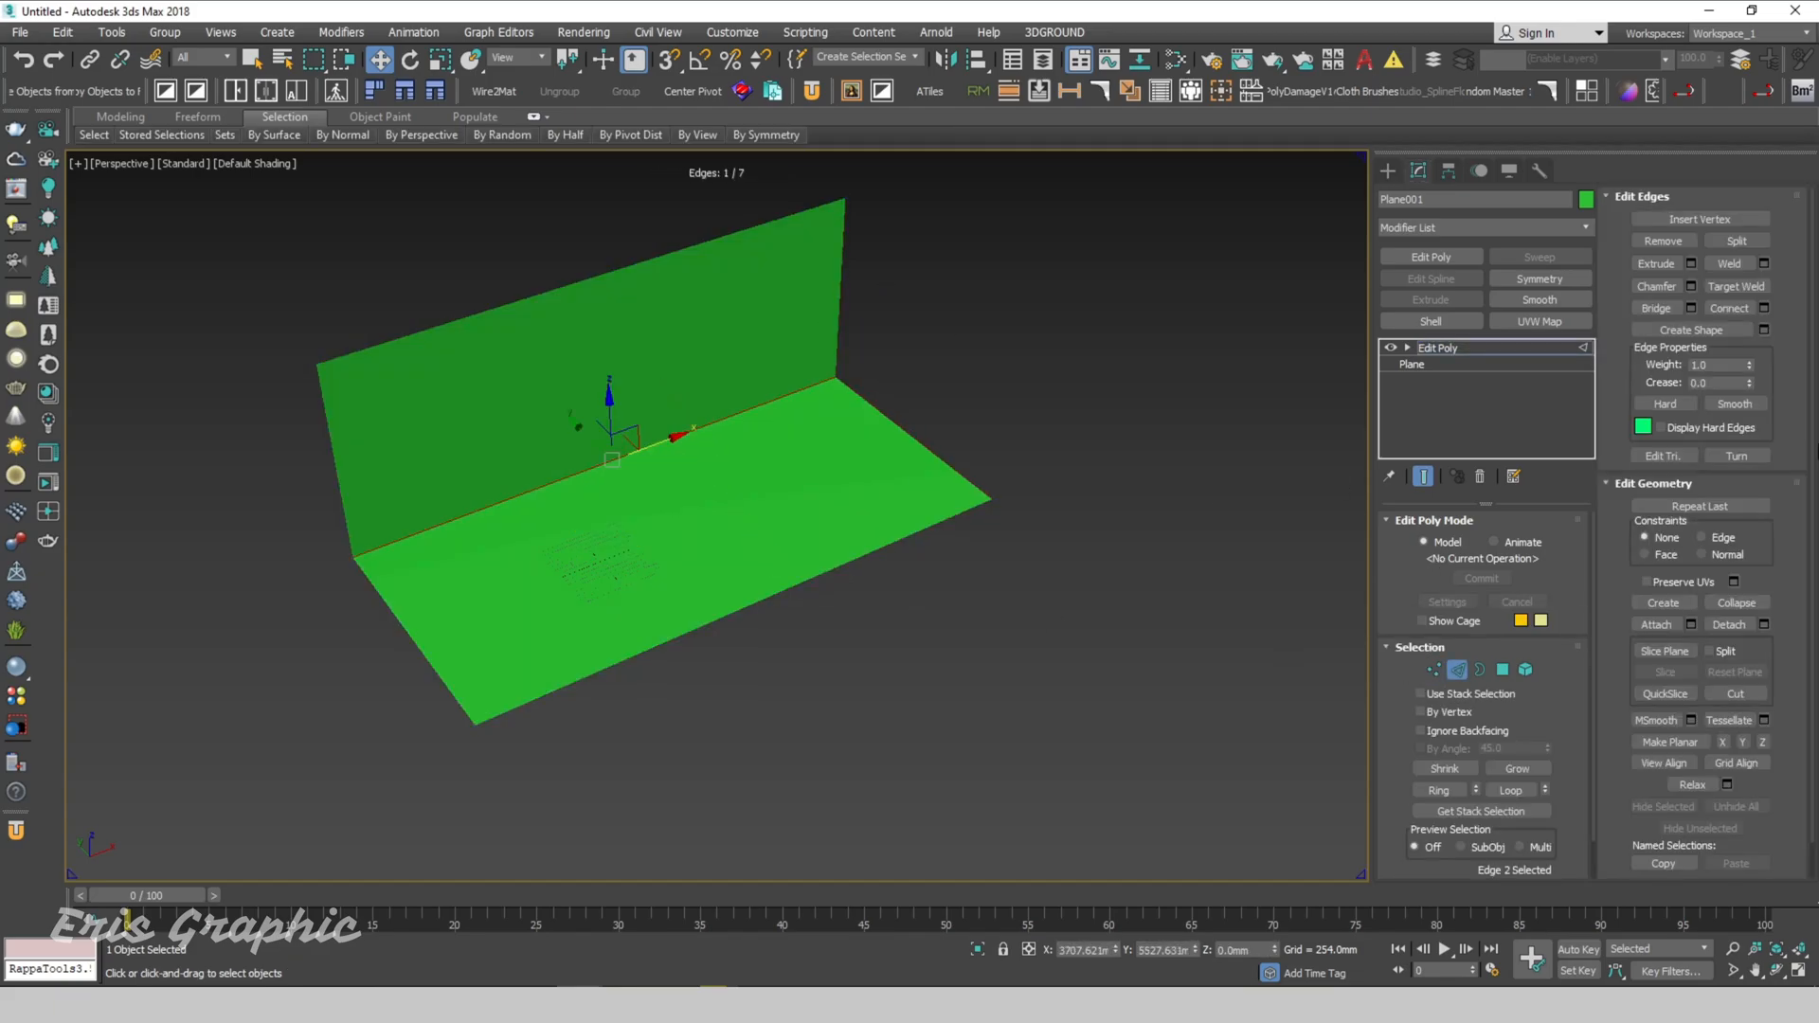
left_click(1691, 286)
left_click_drag(730, 554, 701, 322)
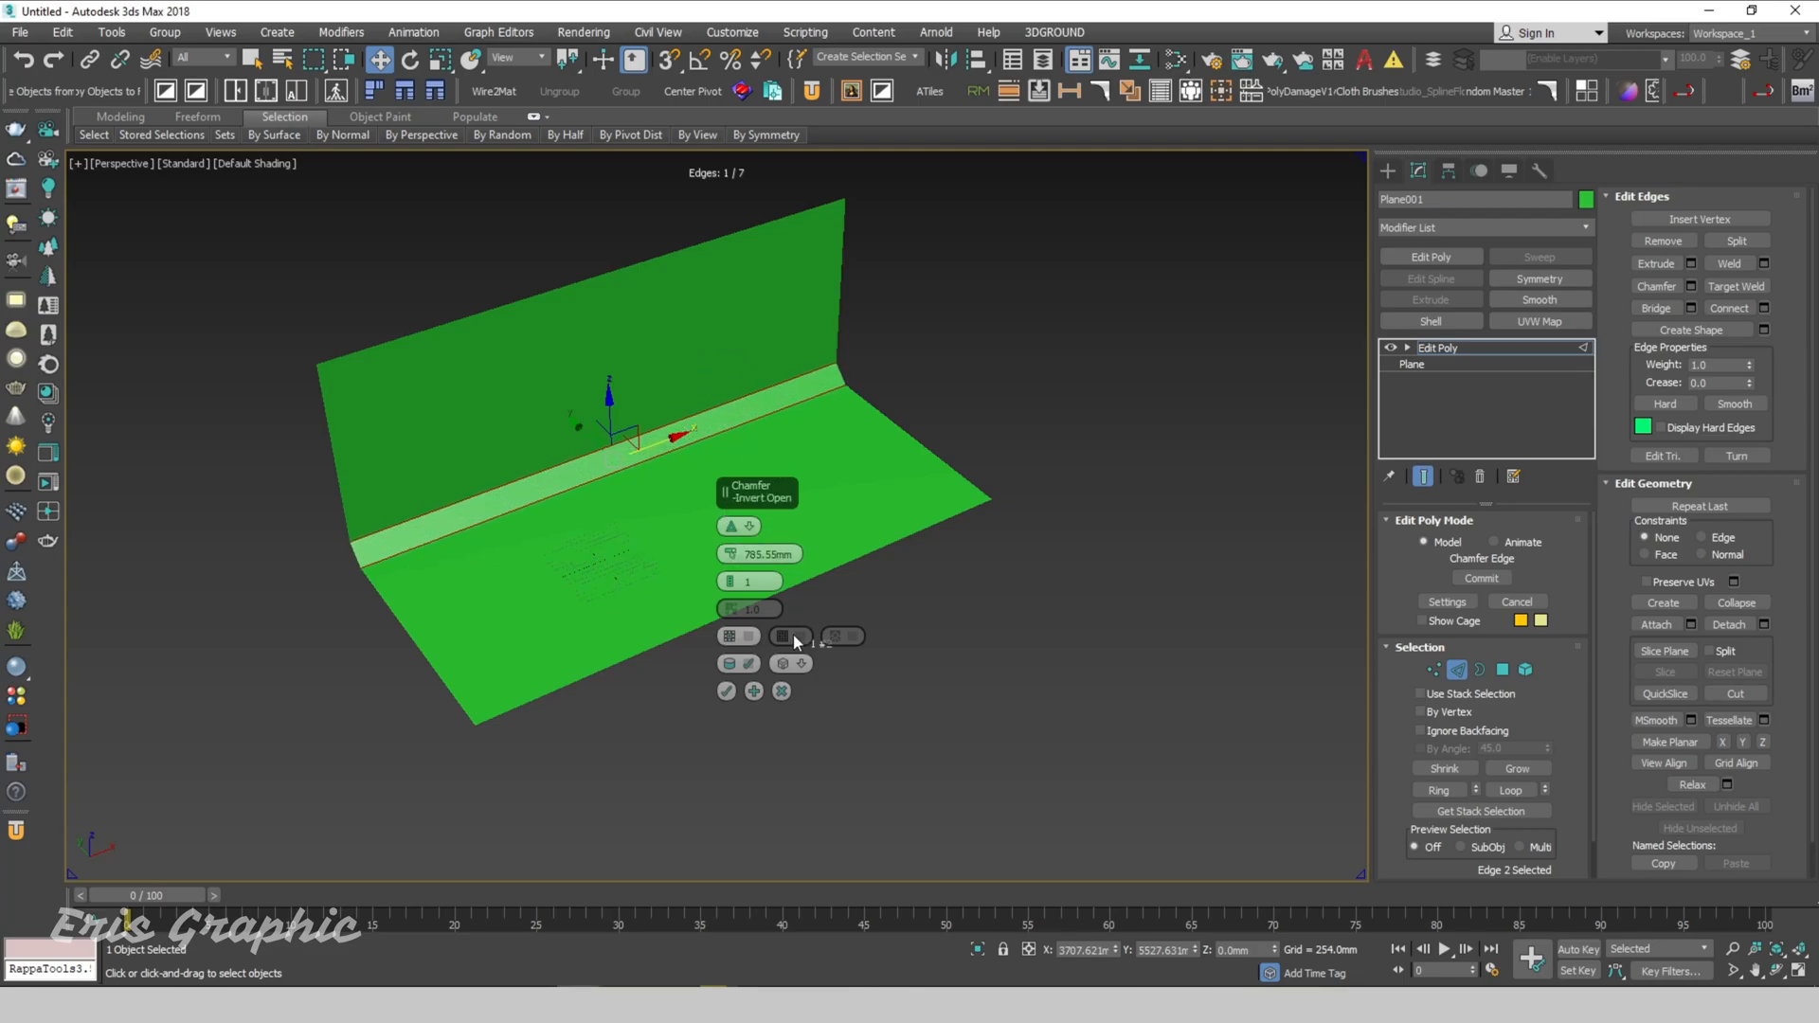
left_click_drag(729, 580, 728, 362)
left_click(725, 691)
left_click(969, 606)
key("z")
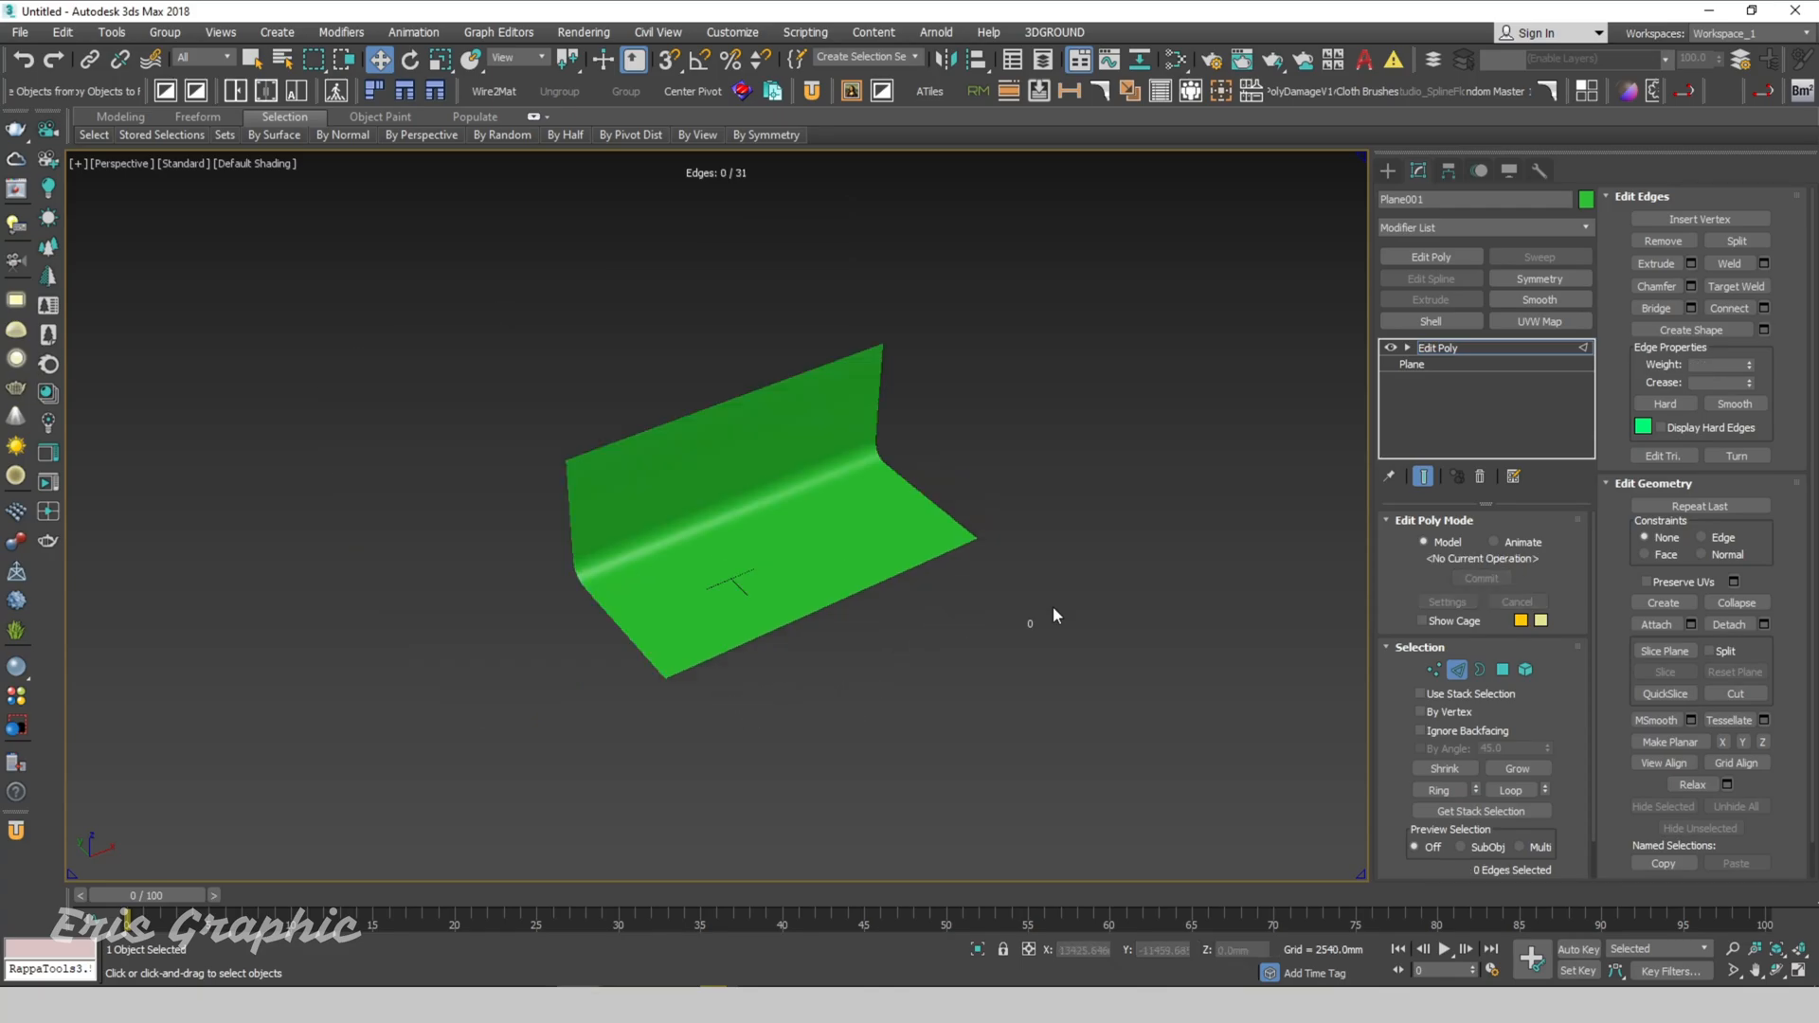
left_click(1457, 672)
left_click(1015, 406)
Step: Set the scene's production renderer to CoronaRenderer and close the render settings
key("F10")
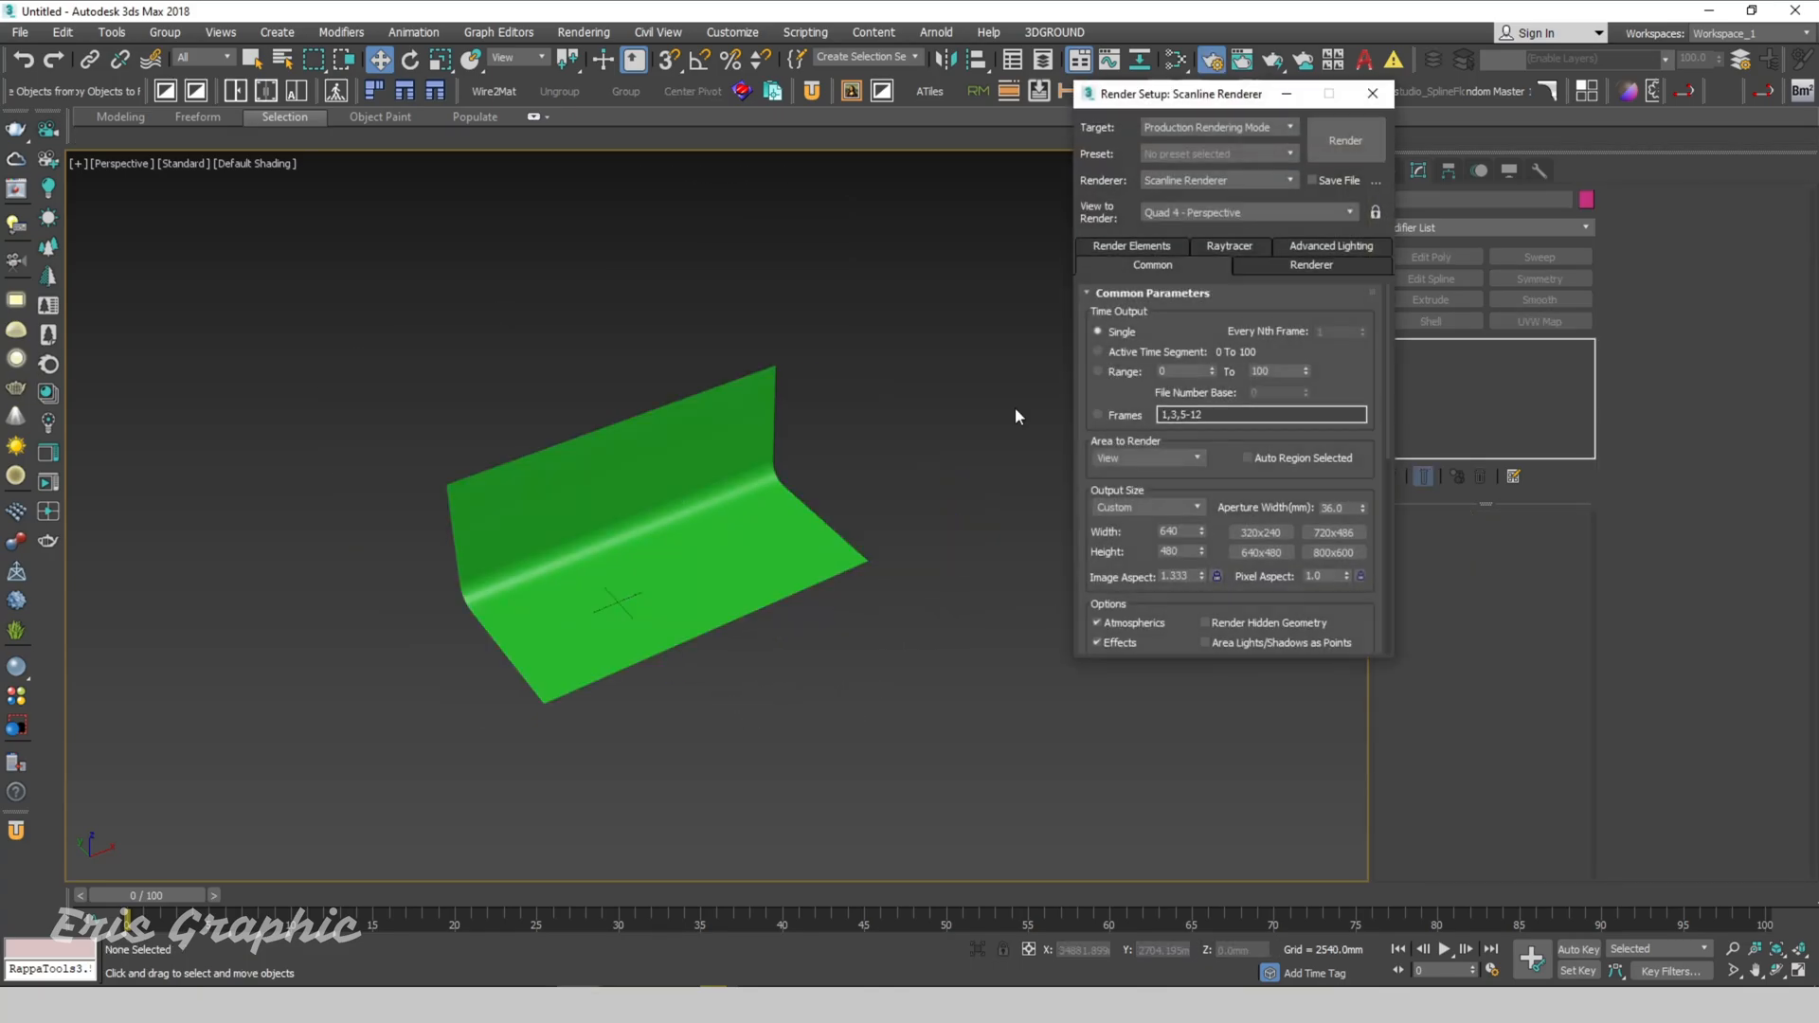
left_click(1229, 182)
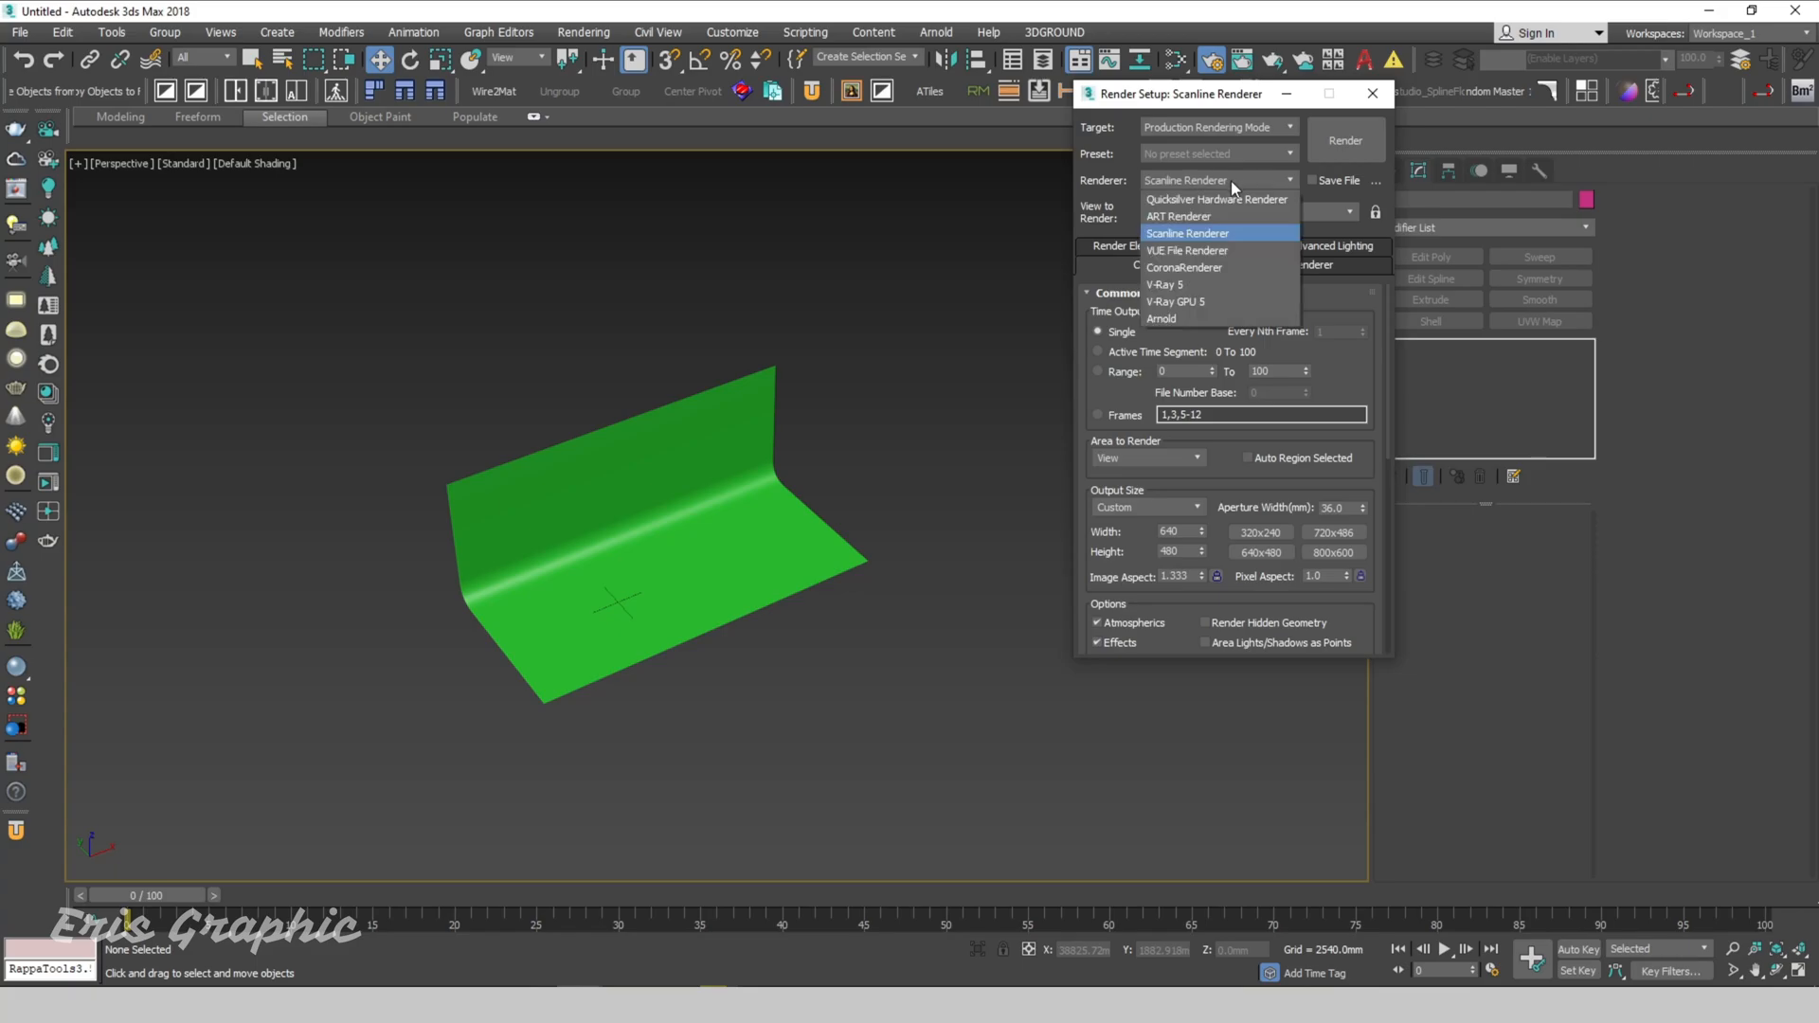
left_click(1196, 270)
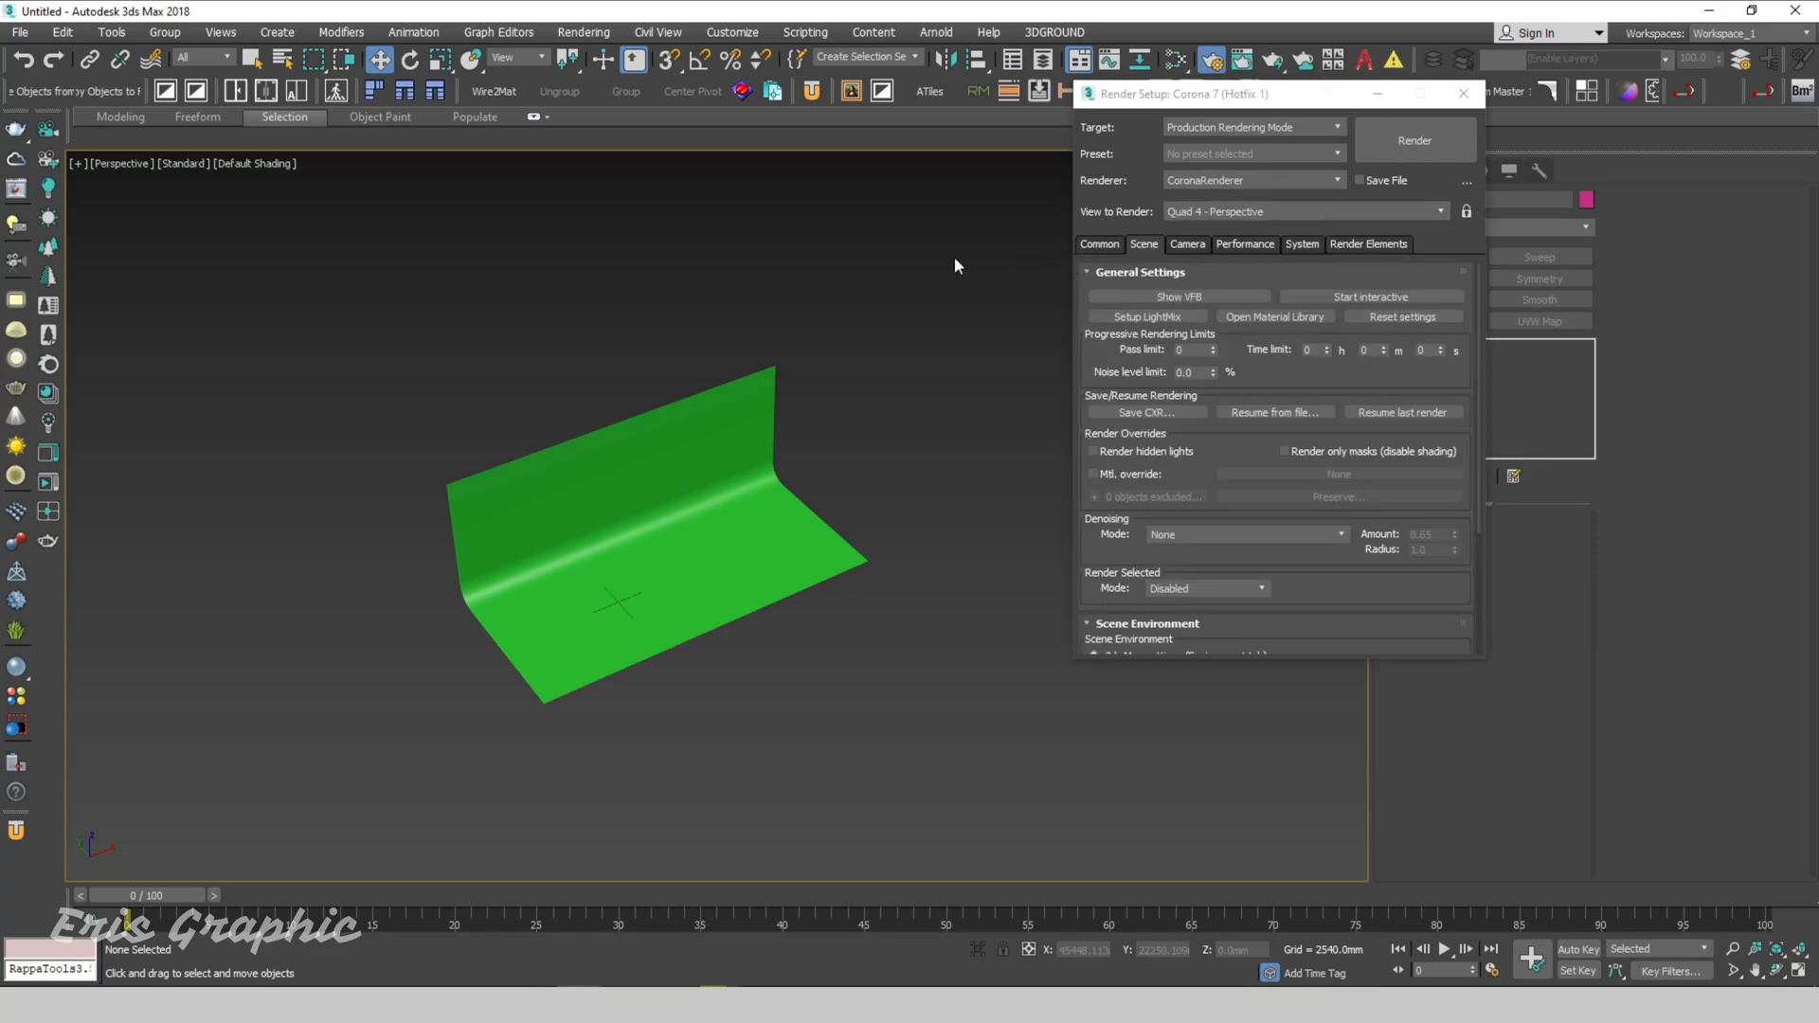
mouse_move(929, 436)
middle_mouse_down("alt")
mouse_move(885, 442)
mouse_move(946, 483)
mouse_move(945, 463)
middle_mouse_up("alt")
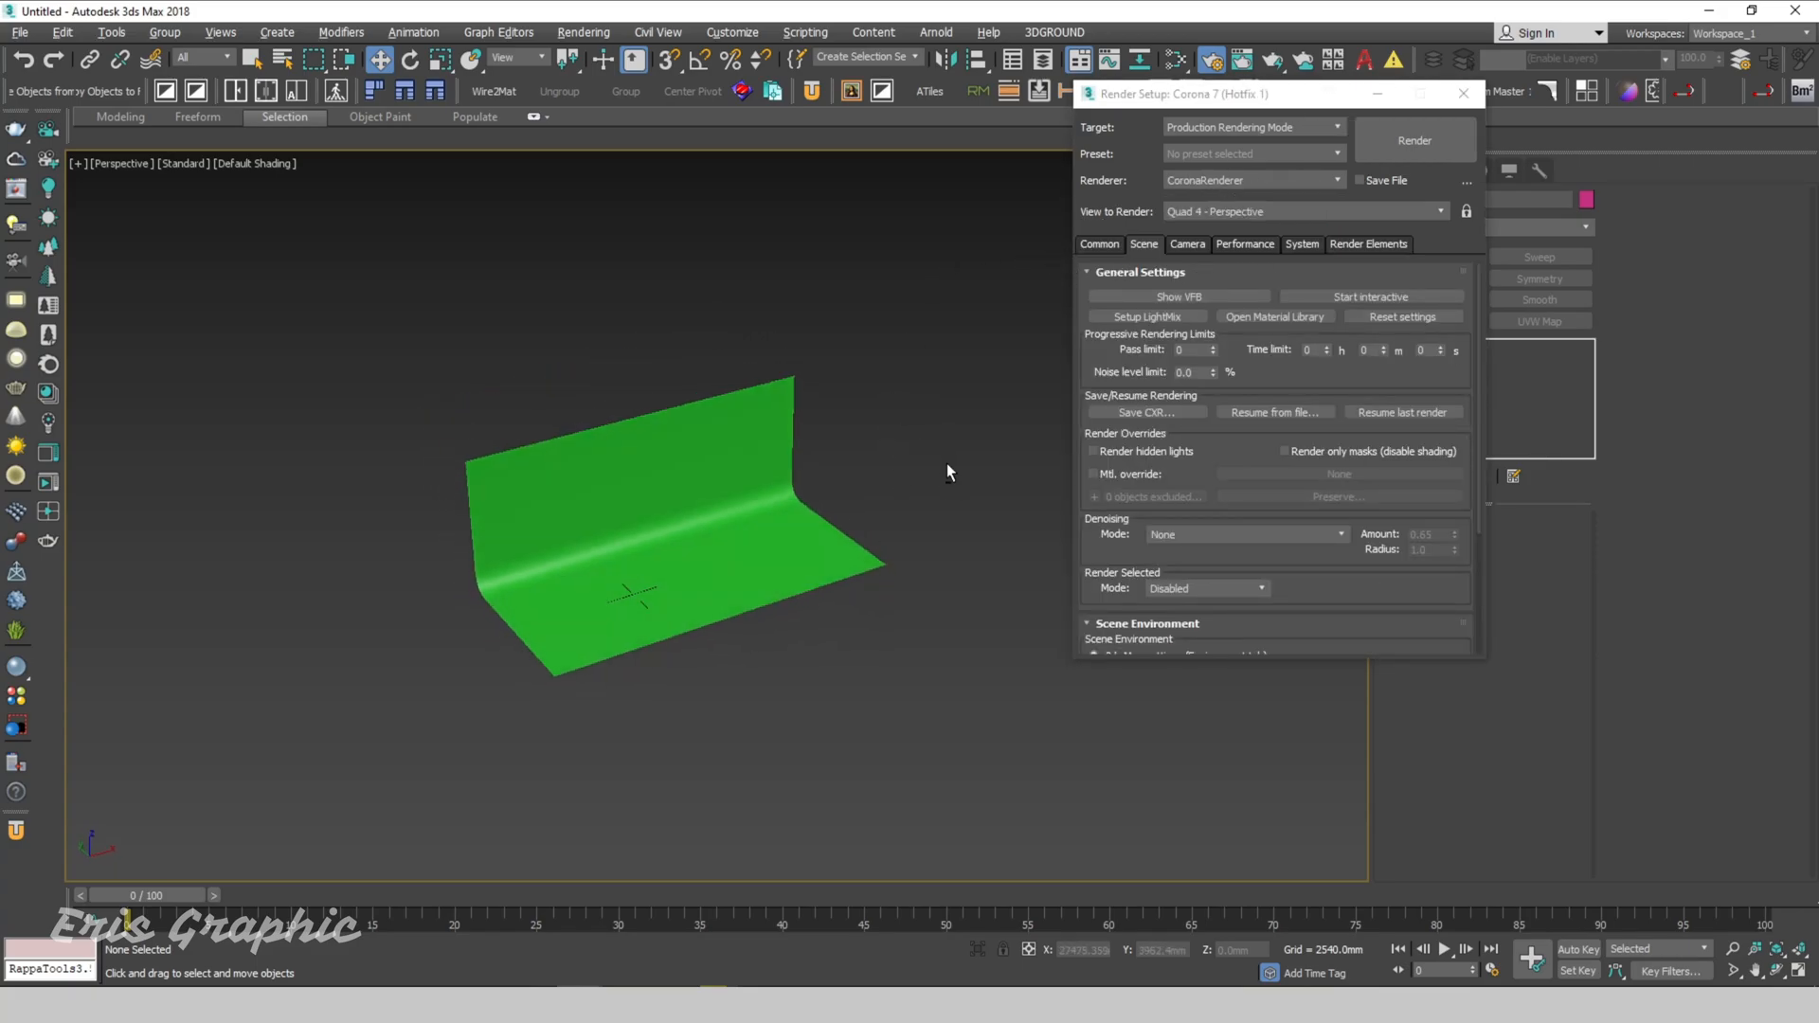
left_click(1462, 94)
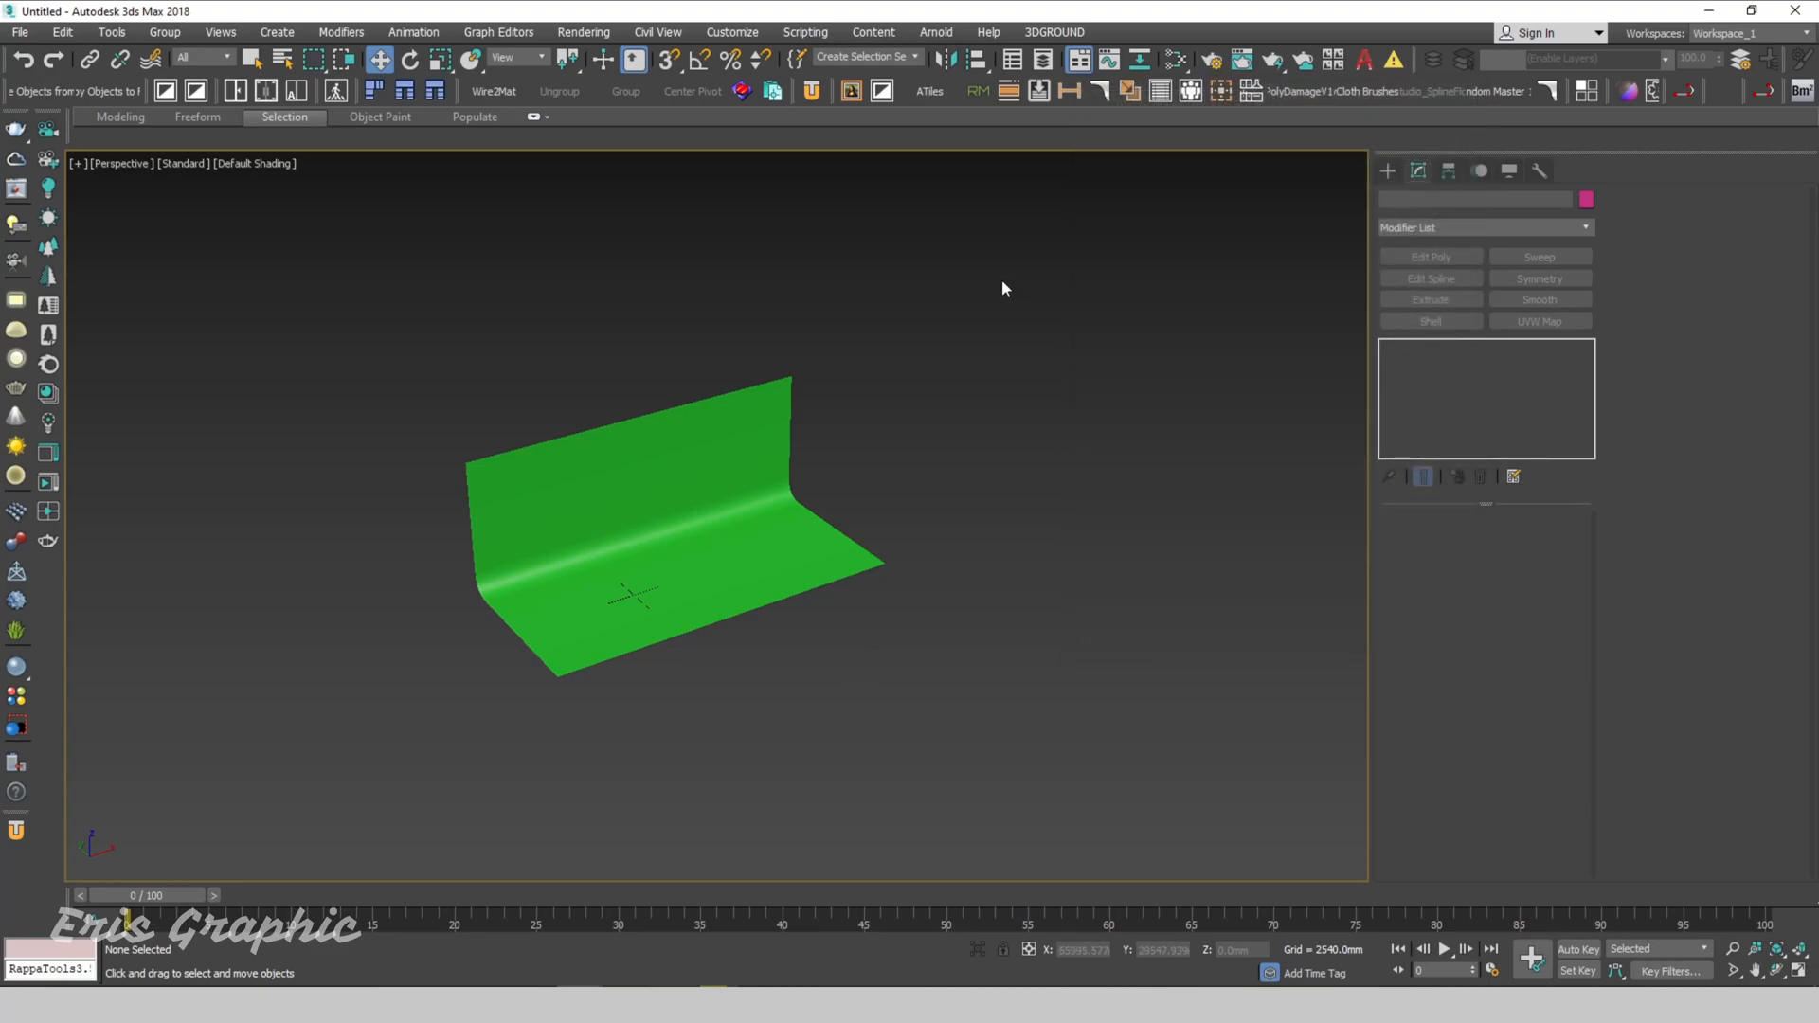
Step: Create a CoronaLegacyMtl in the Slate Material Editor and assign it to the curved backdrop
key("m")
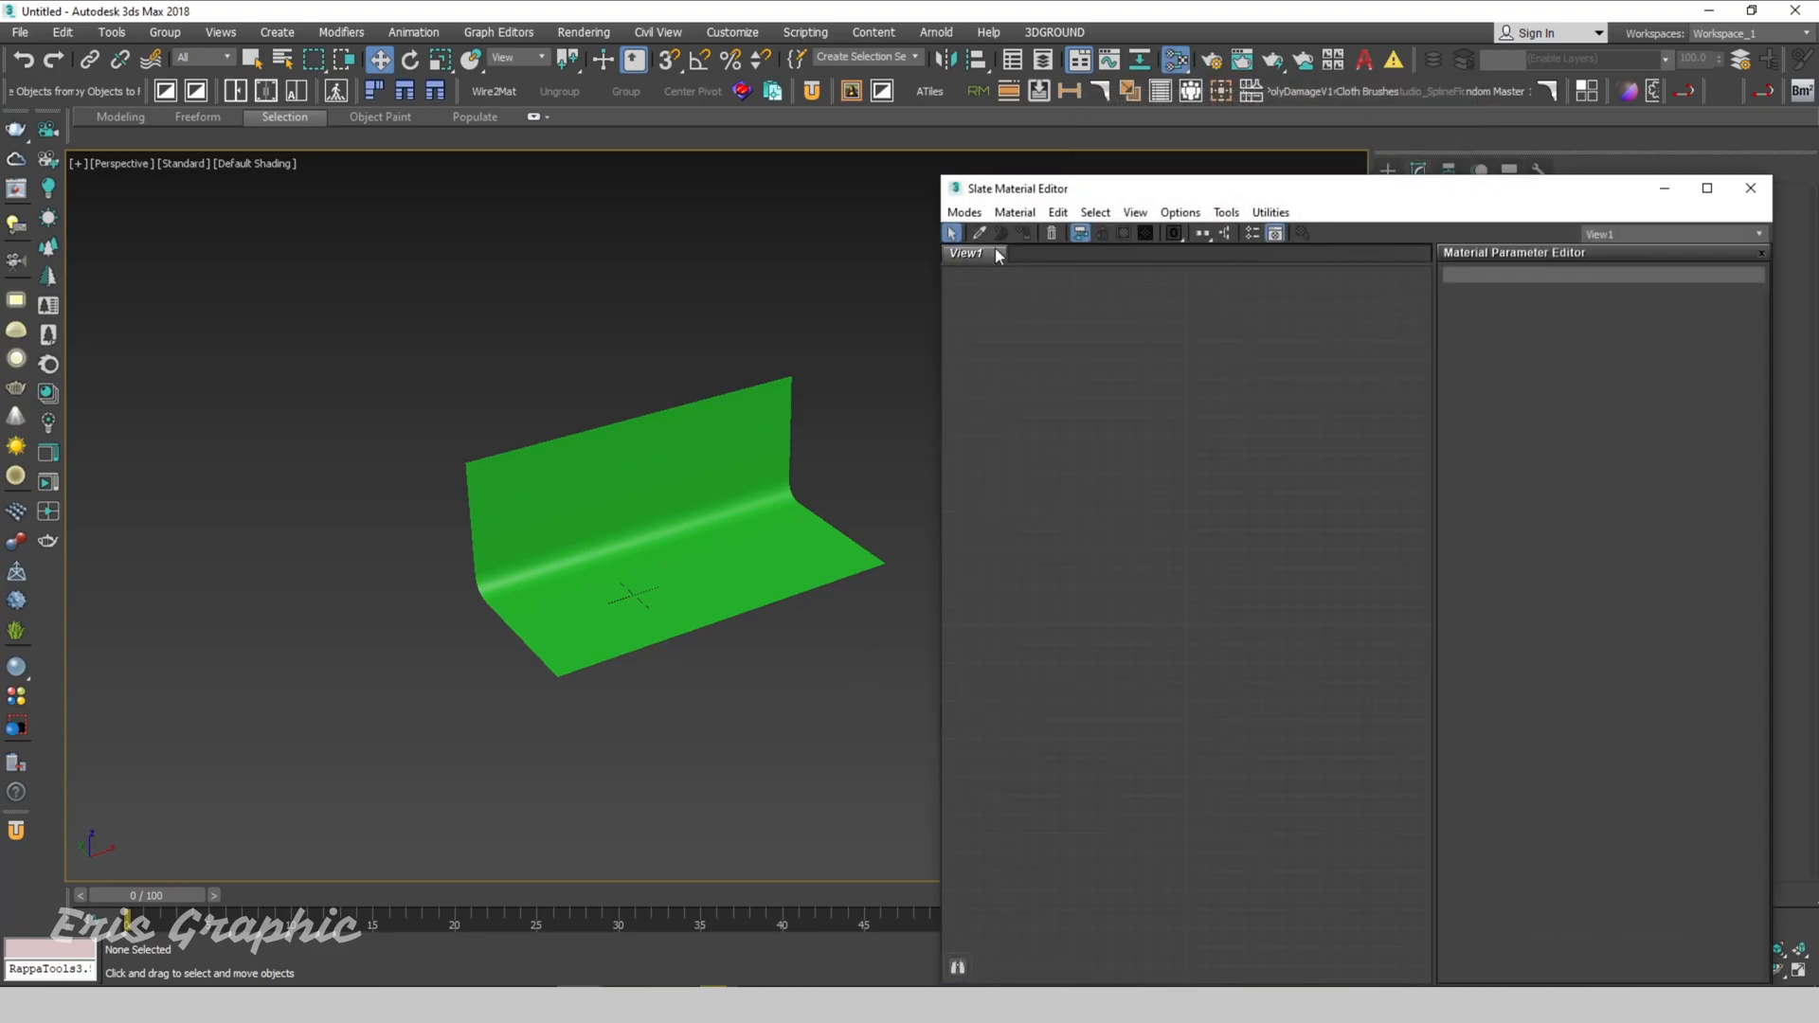
right_click(1126, 374)
mouse_move(1195, 389)
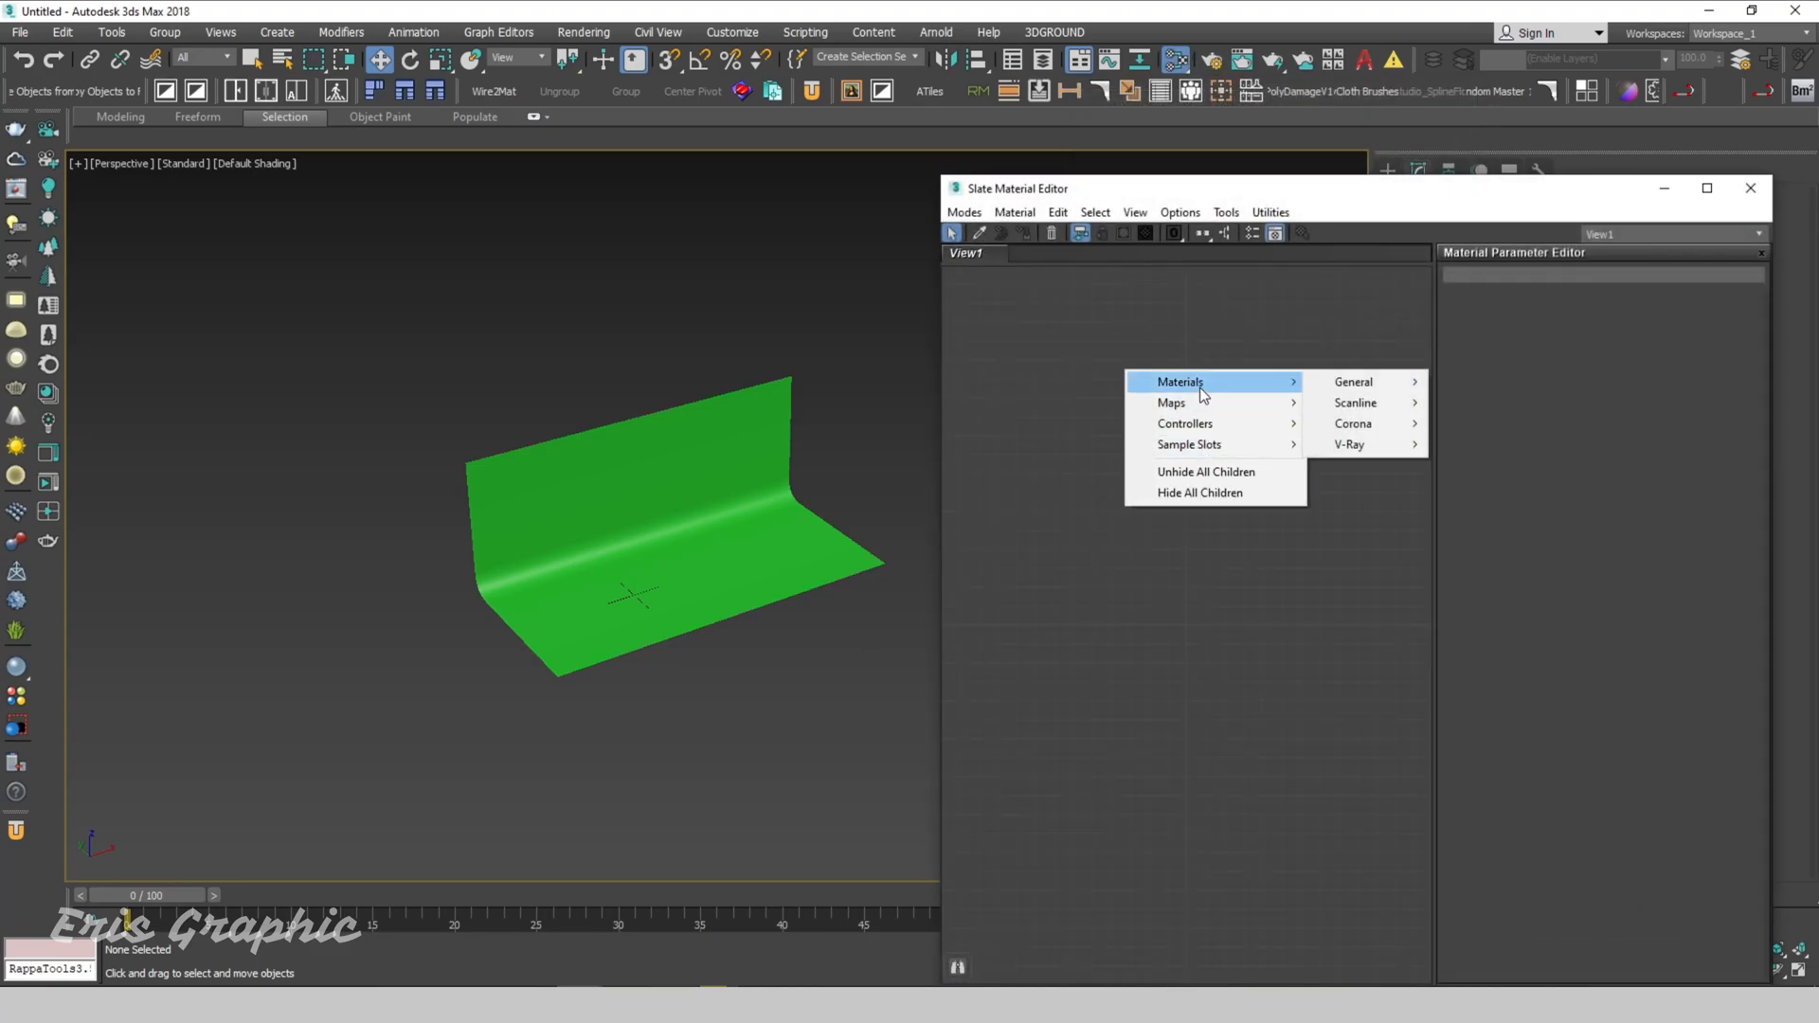
mouse_move(1366, 423)
left_click(1516, 481)
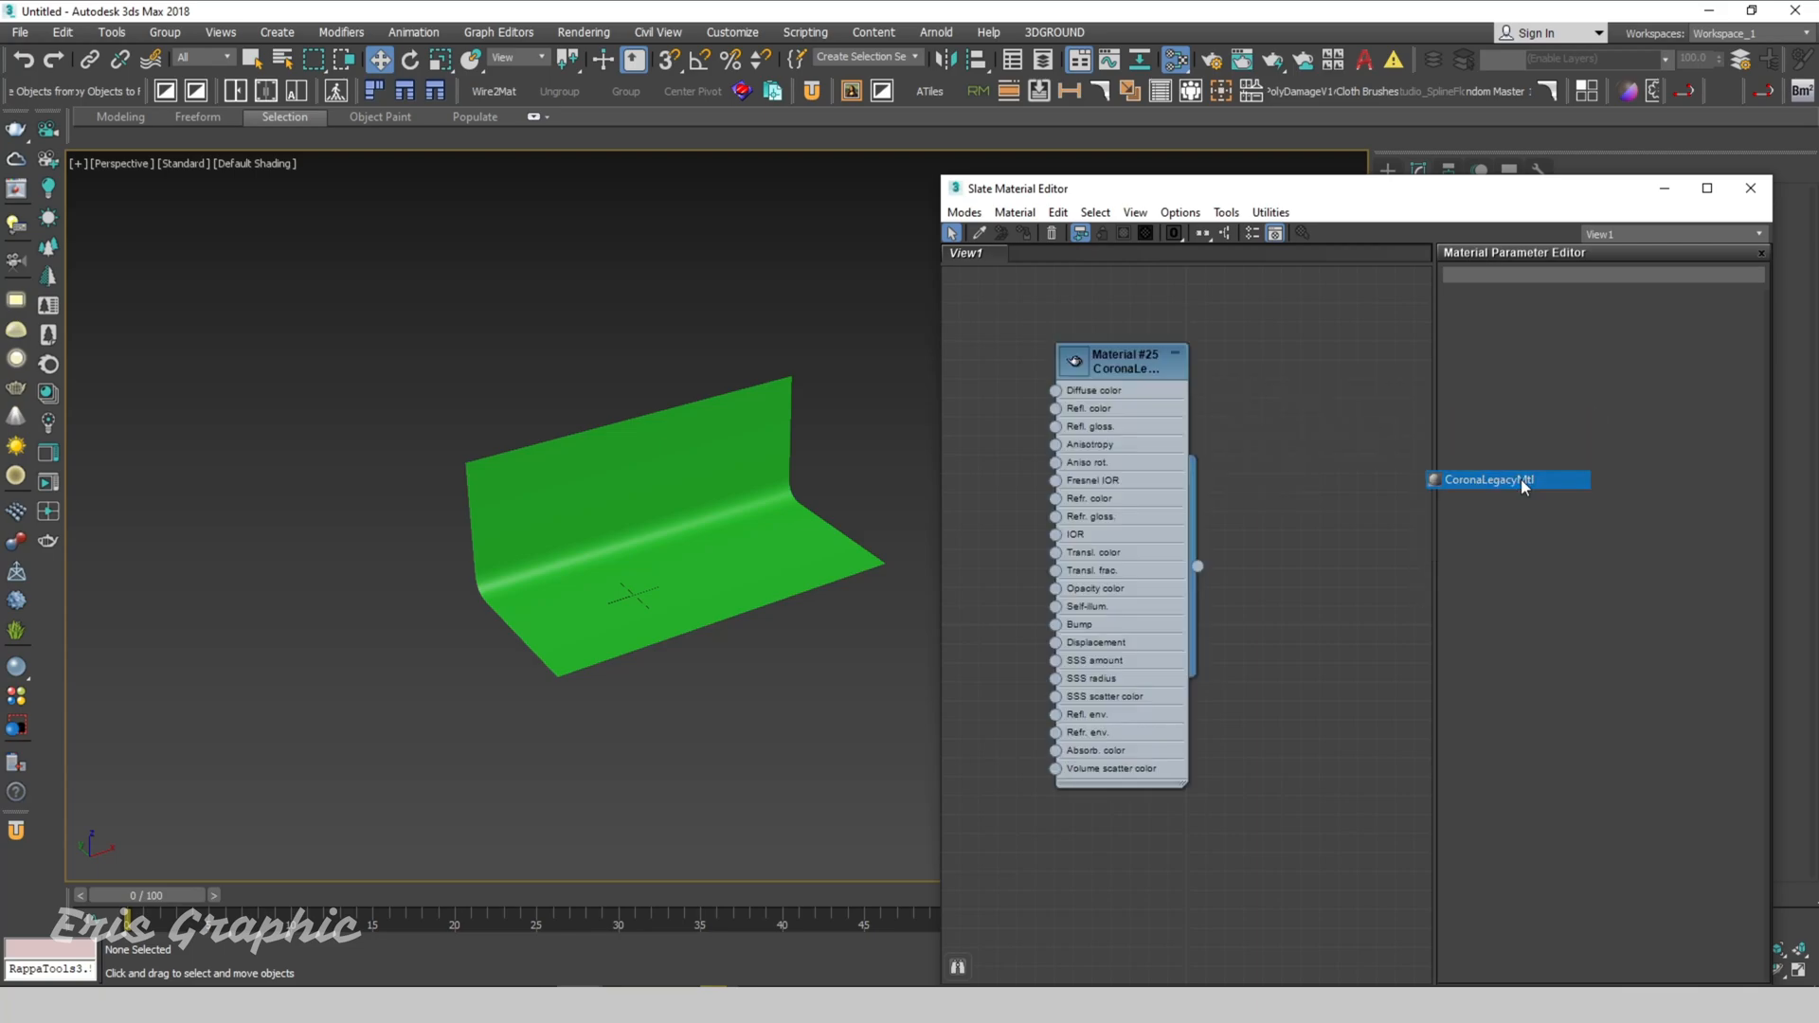
left_click_drag(1103, 368, 1173, 385)
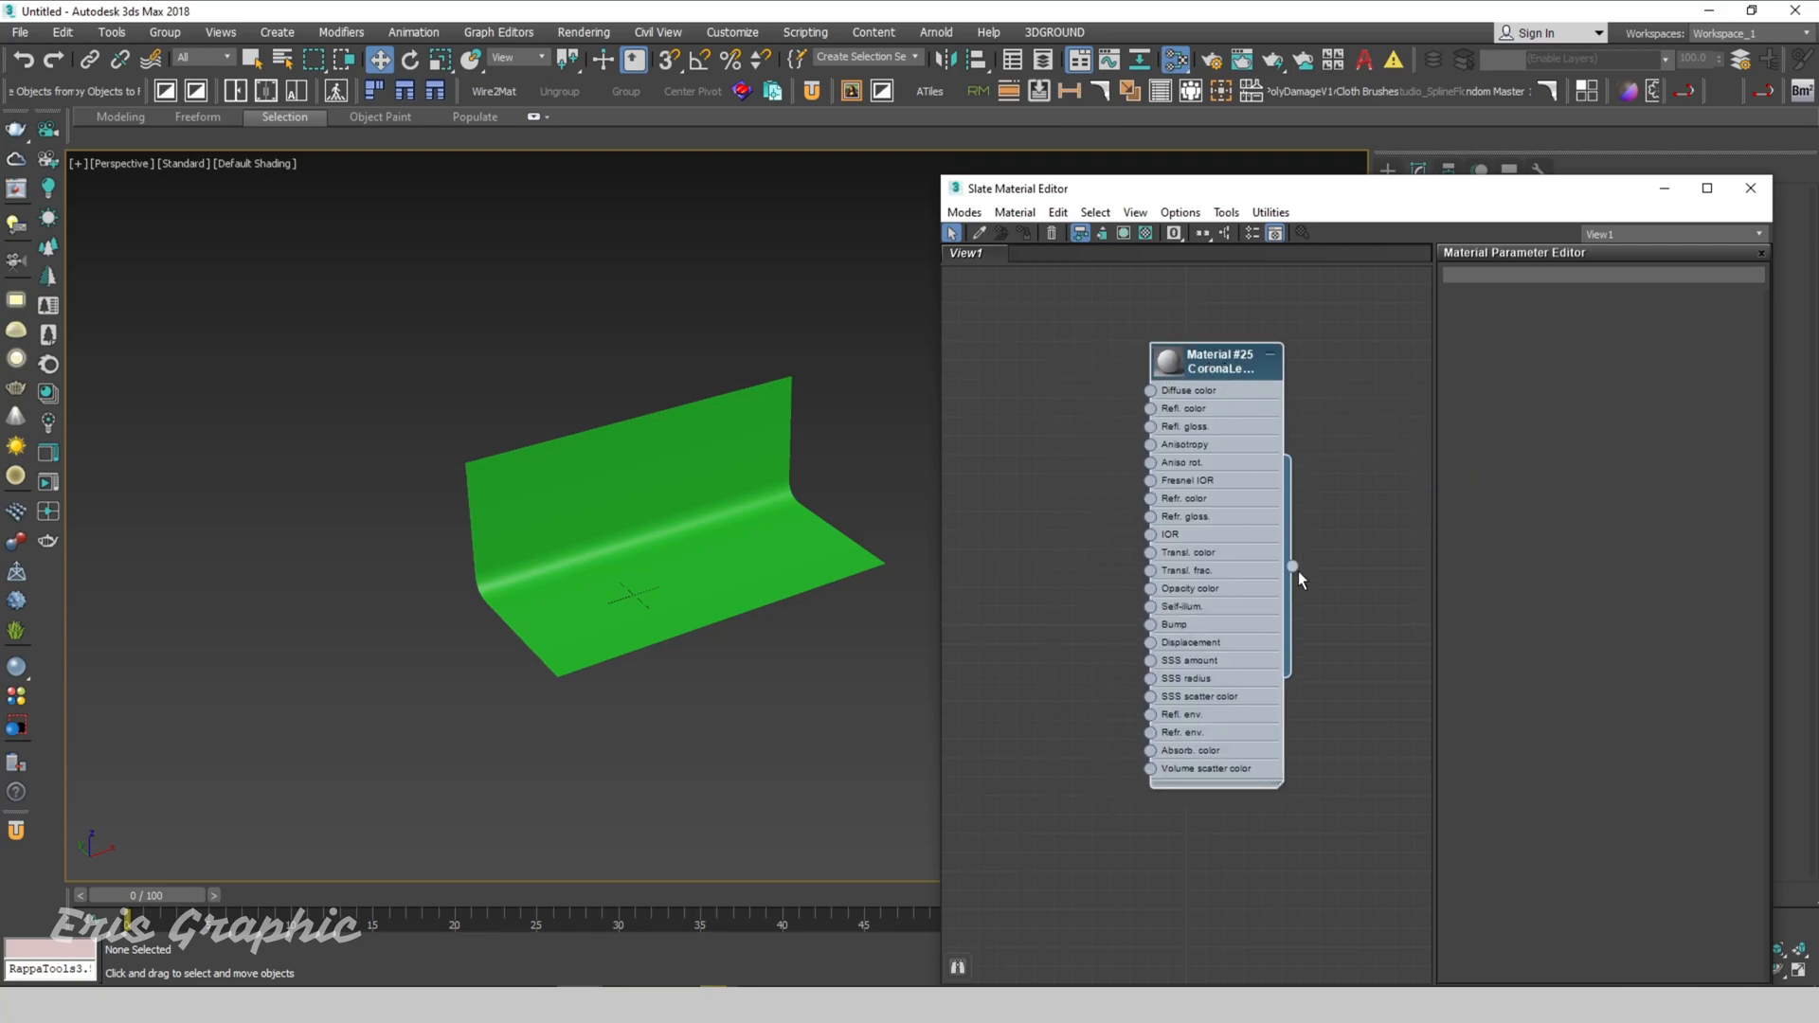
left_click_drag(1292, 566, 726, 481)
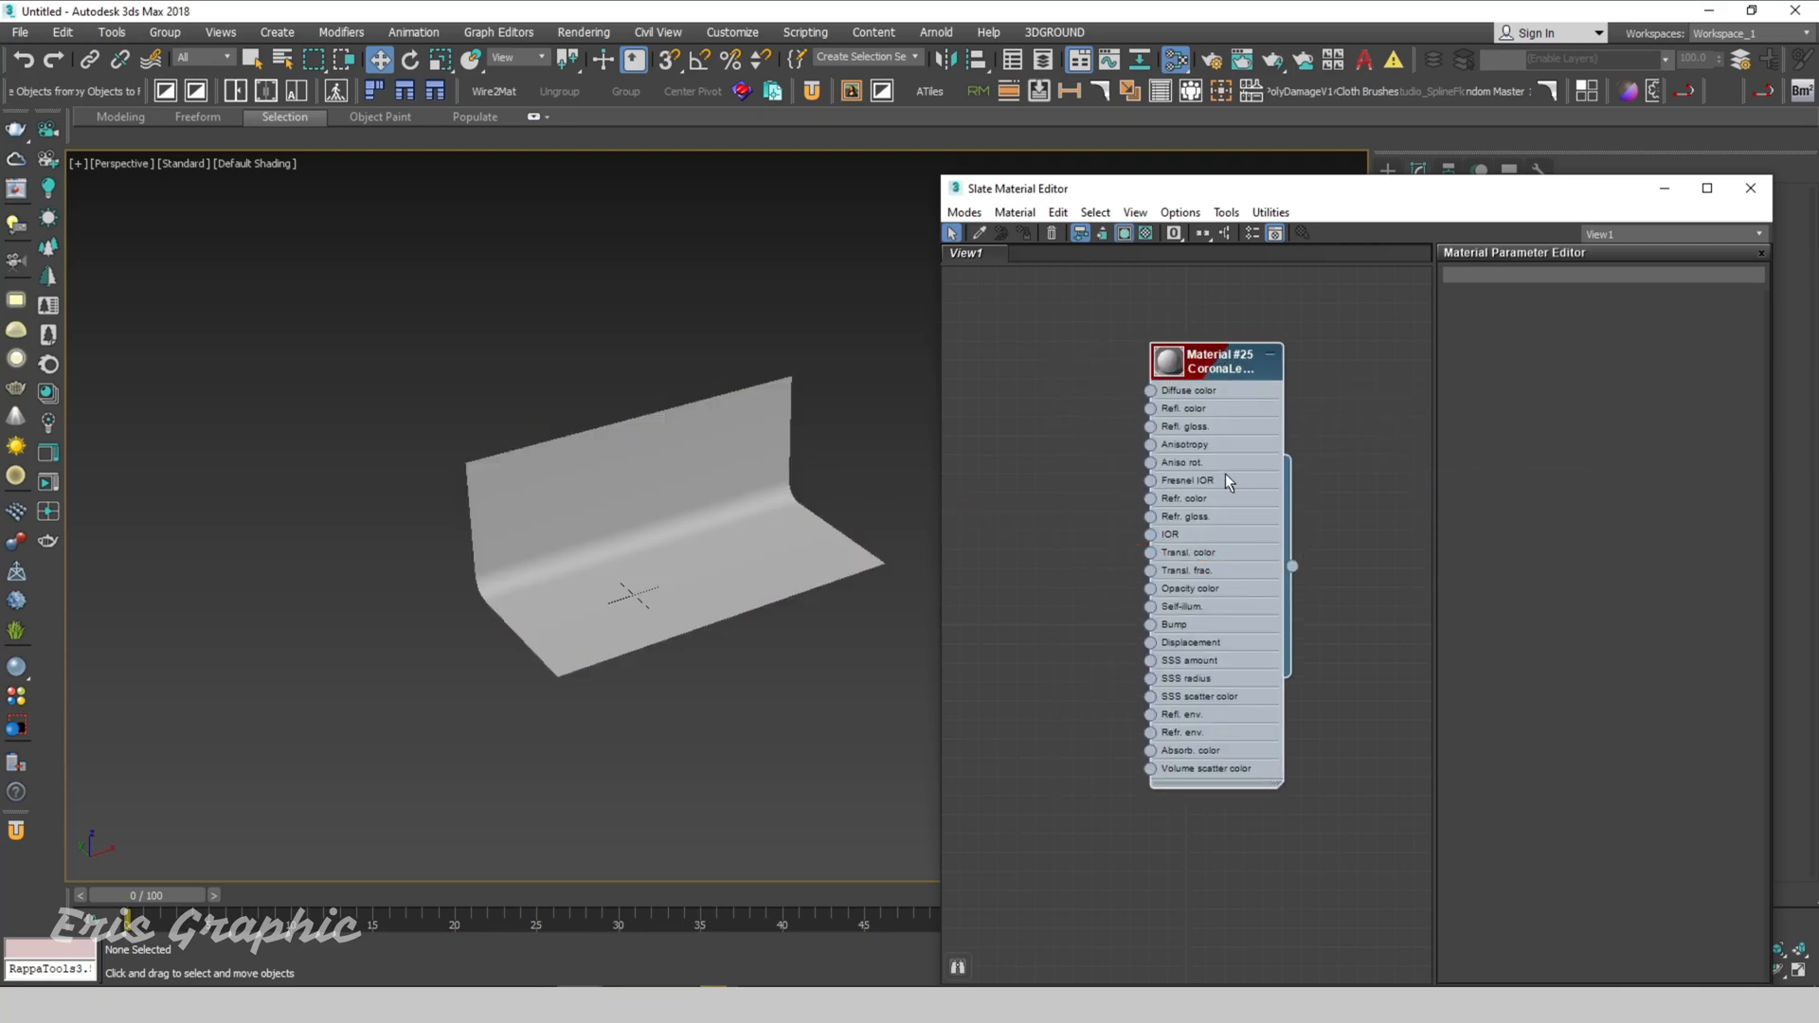
Step: Set the backdrop material's diffuse color to grey with RGB 60, 60, 60 and close the material editor
double_click(1231, 370)
left_click(1682, 331)
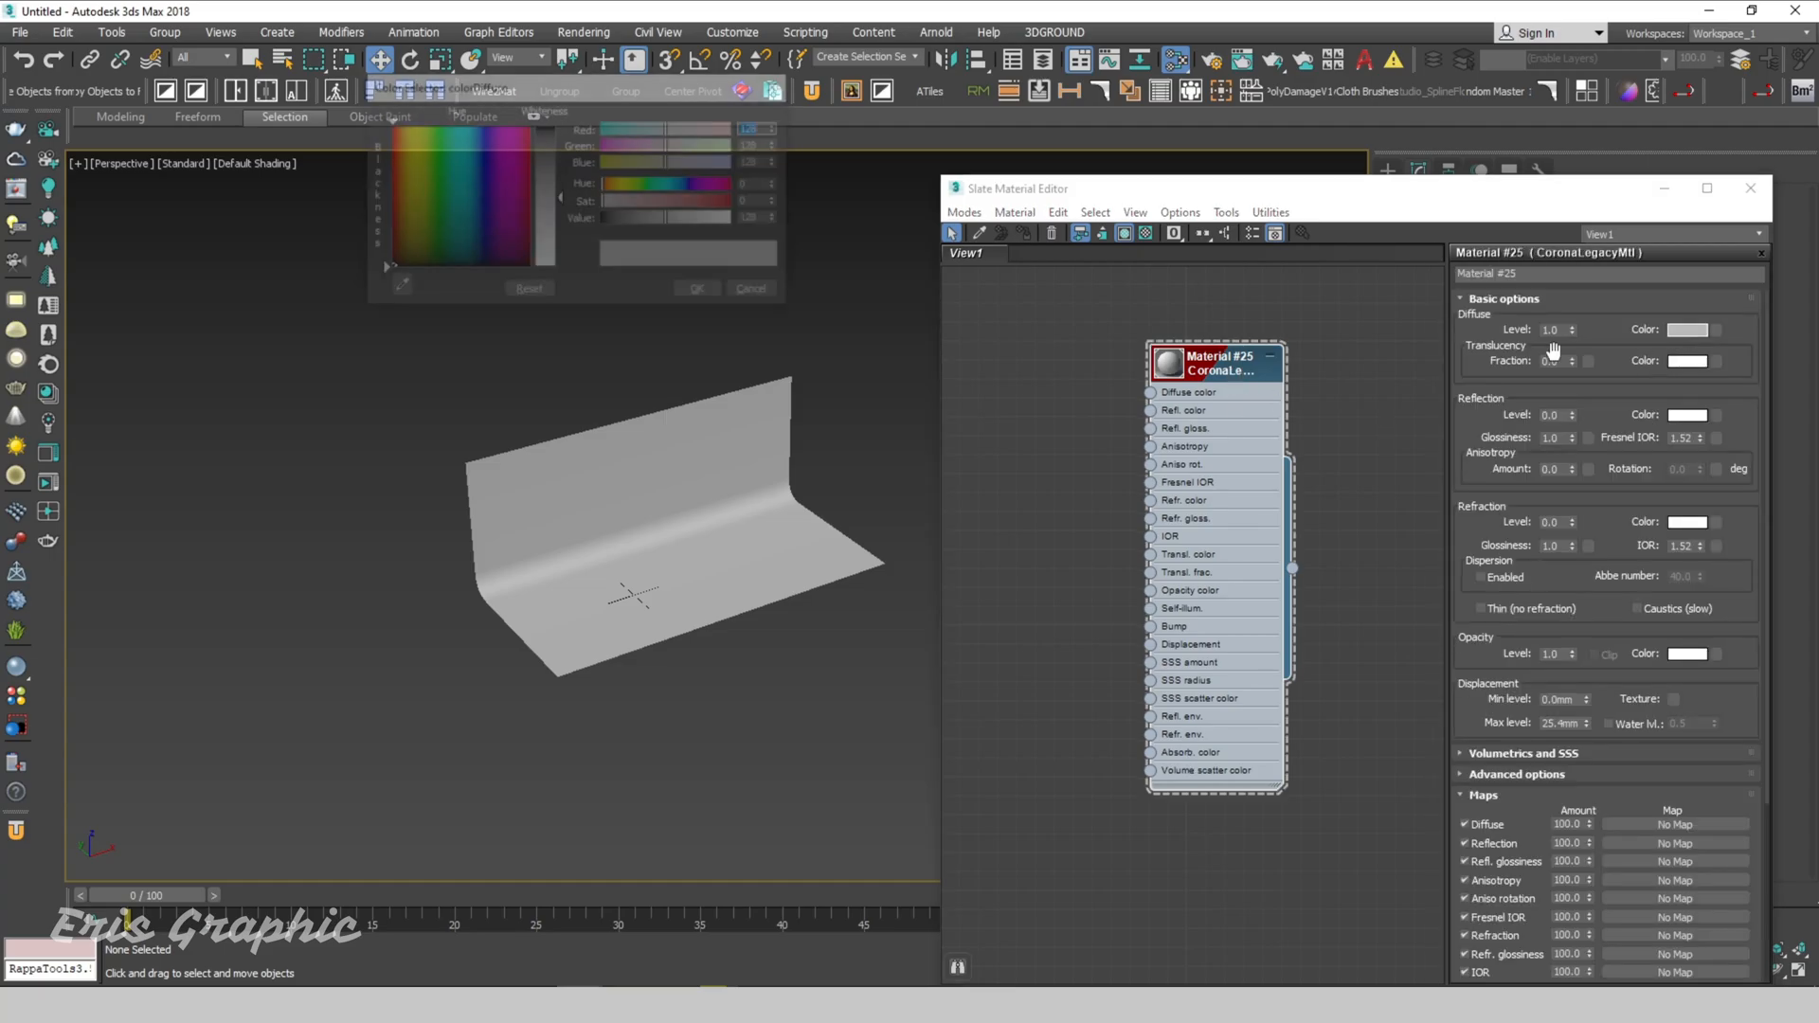
left_click_drag(561, 195, 560, 161)
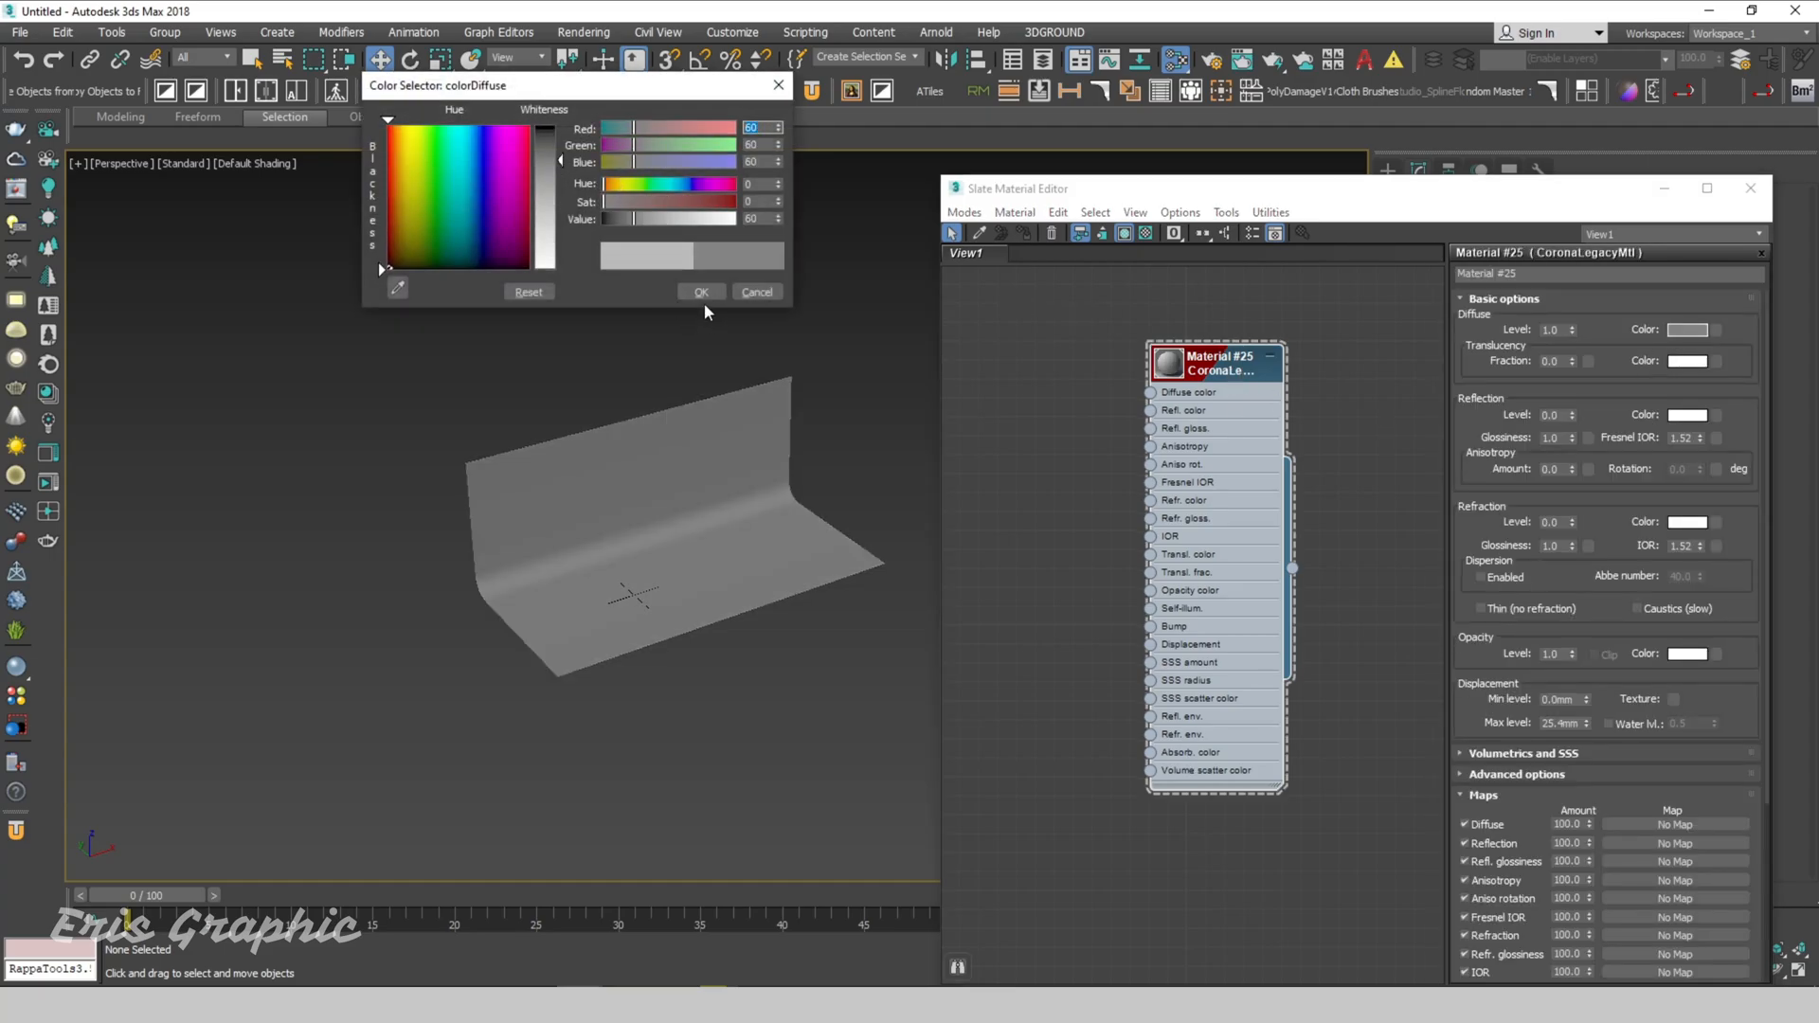
left_click(701, 291)
left_click(1750, 189)
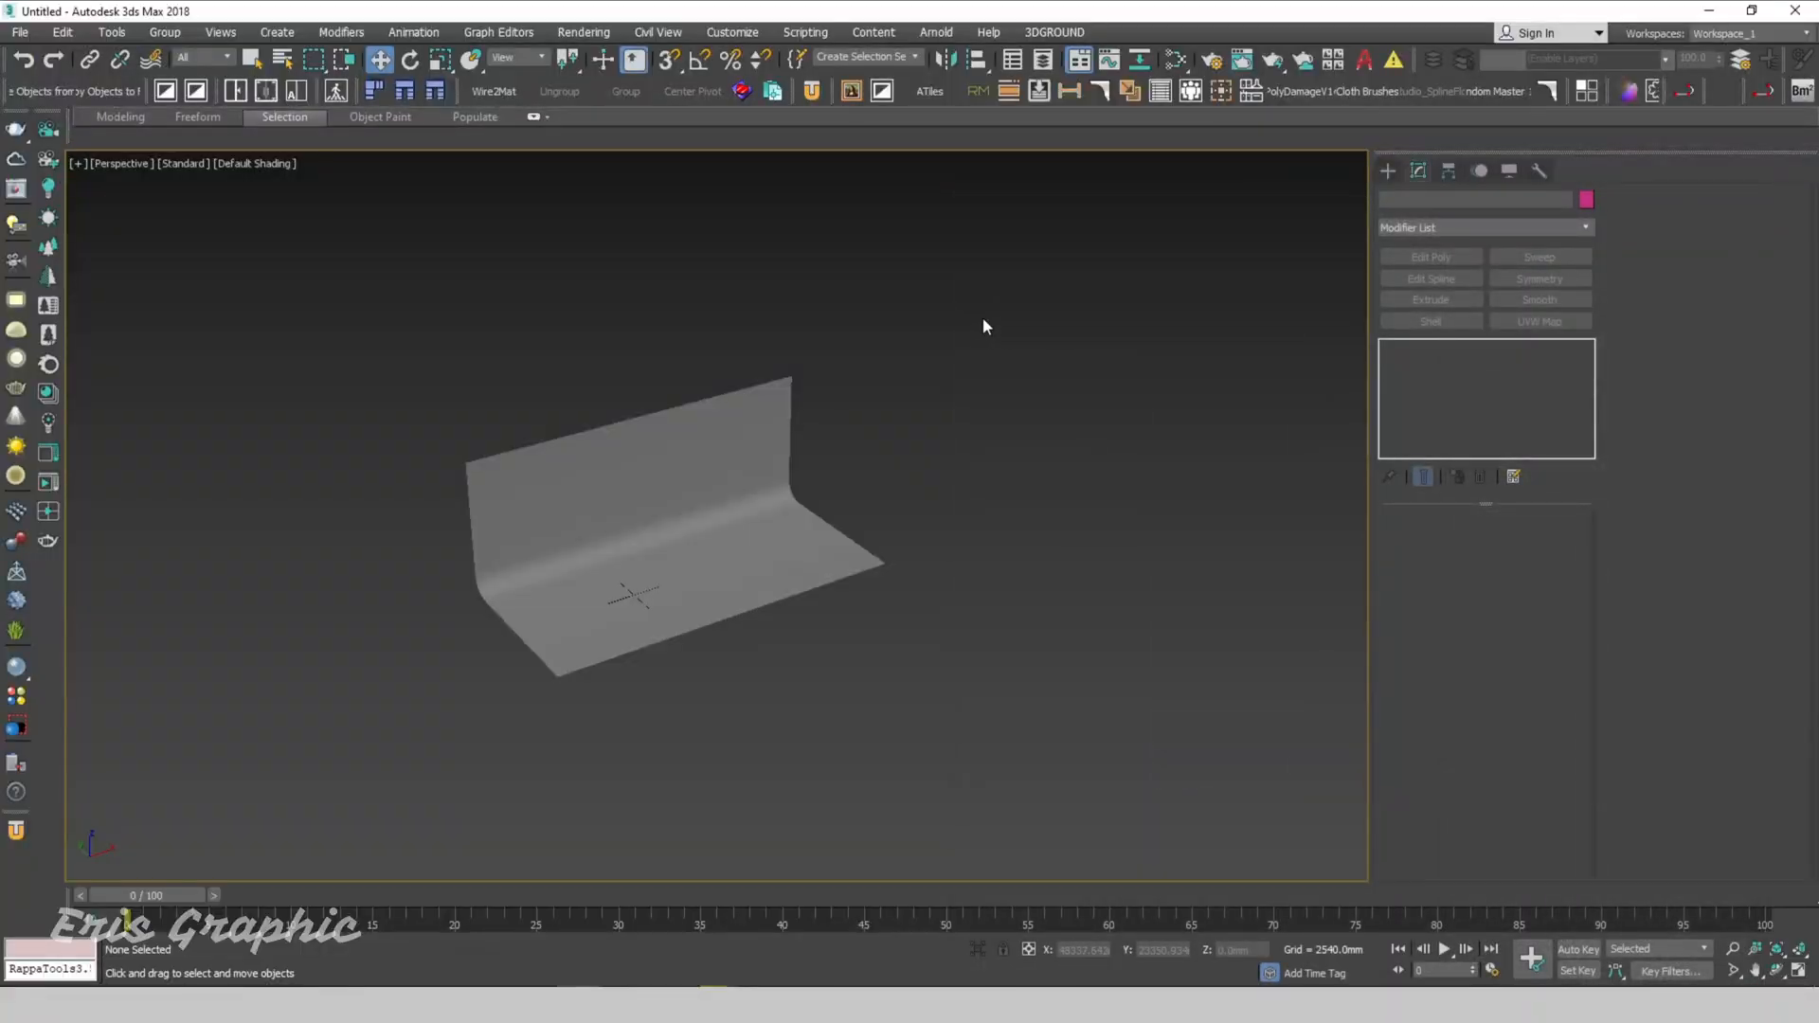
Step: Open the environment settings alongside the material editor and start a new CoronaBitmap map in the node view
key("8")
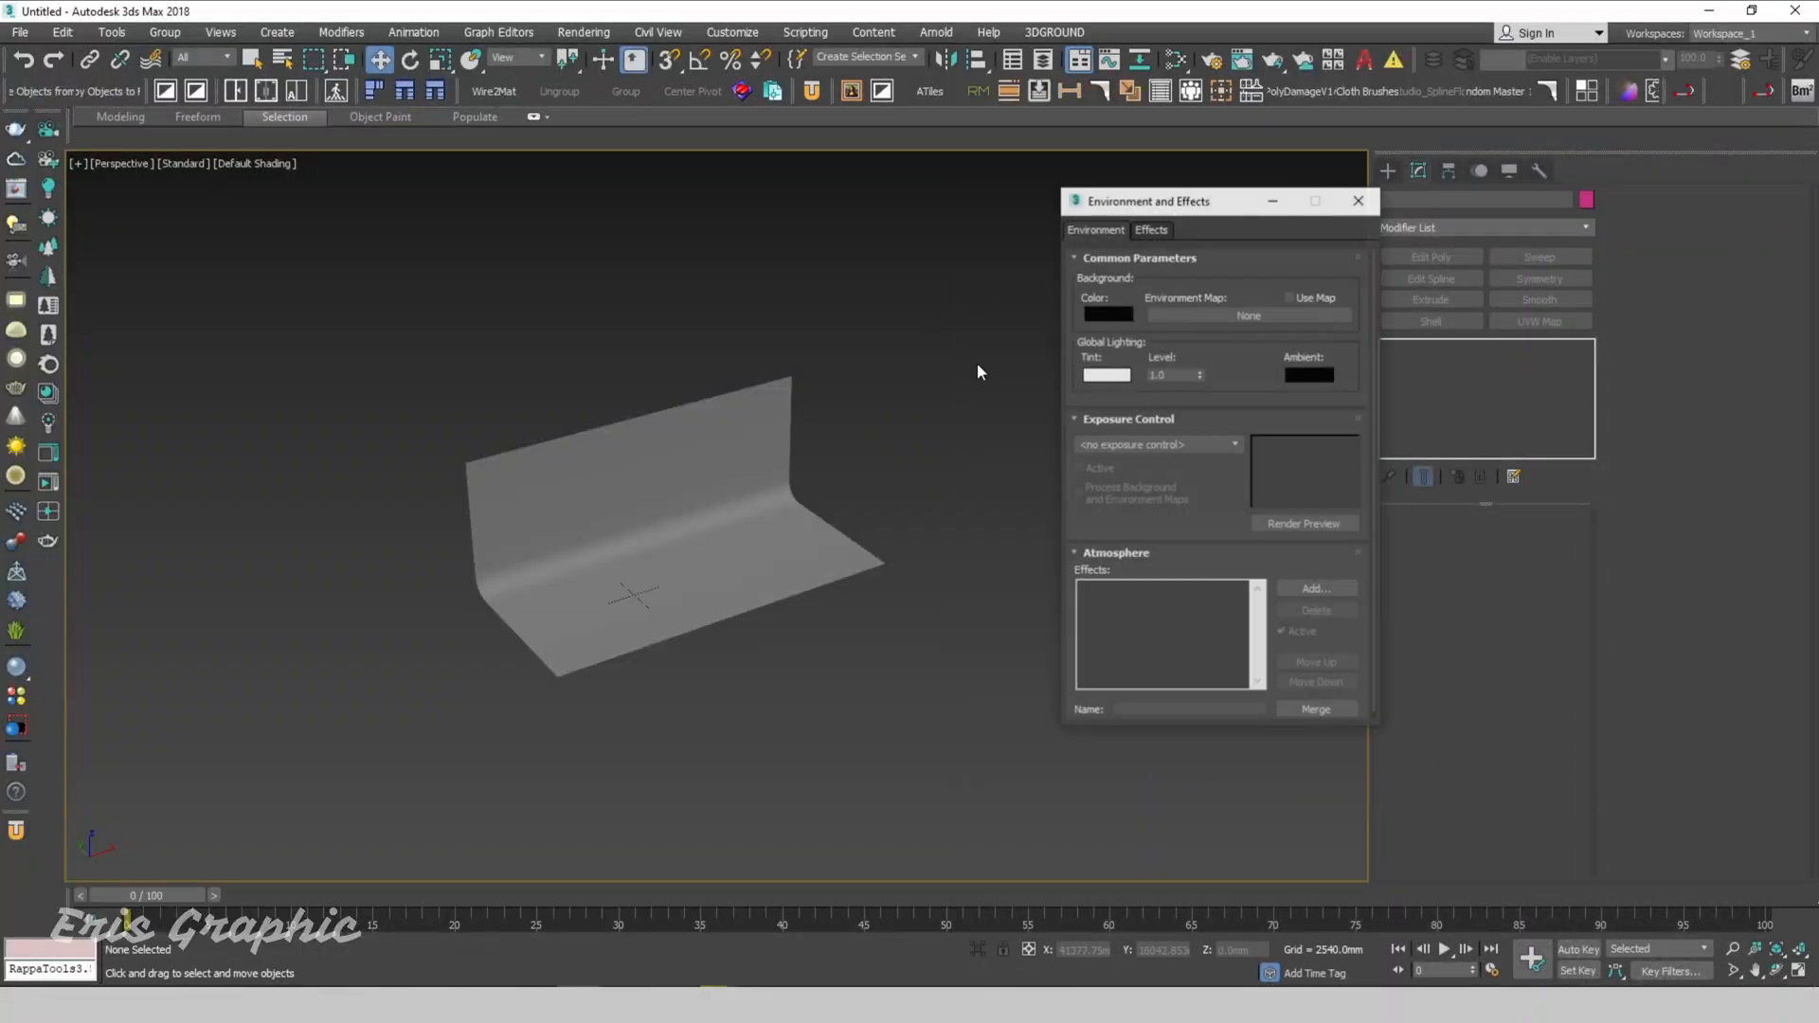
key("m")
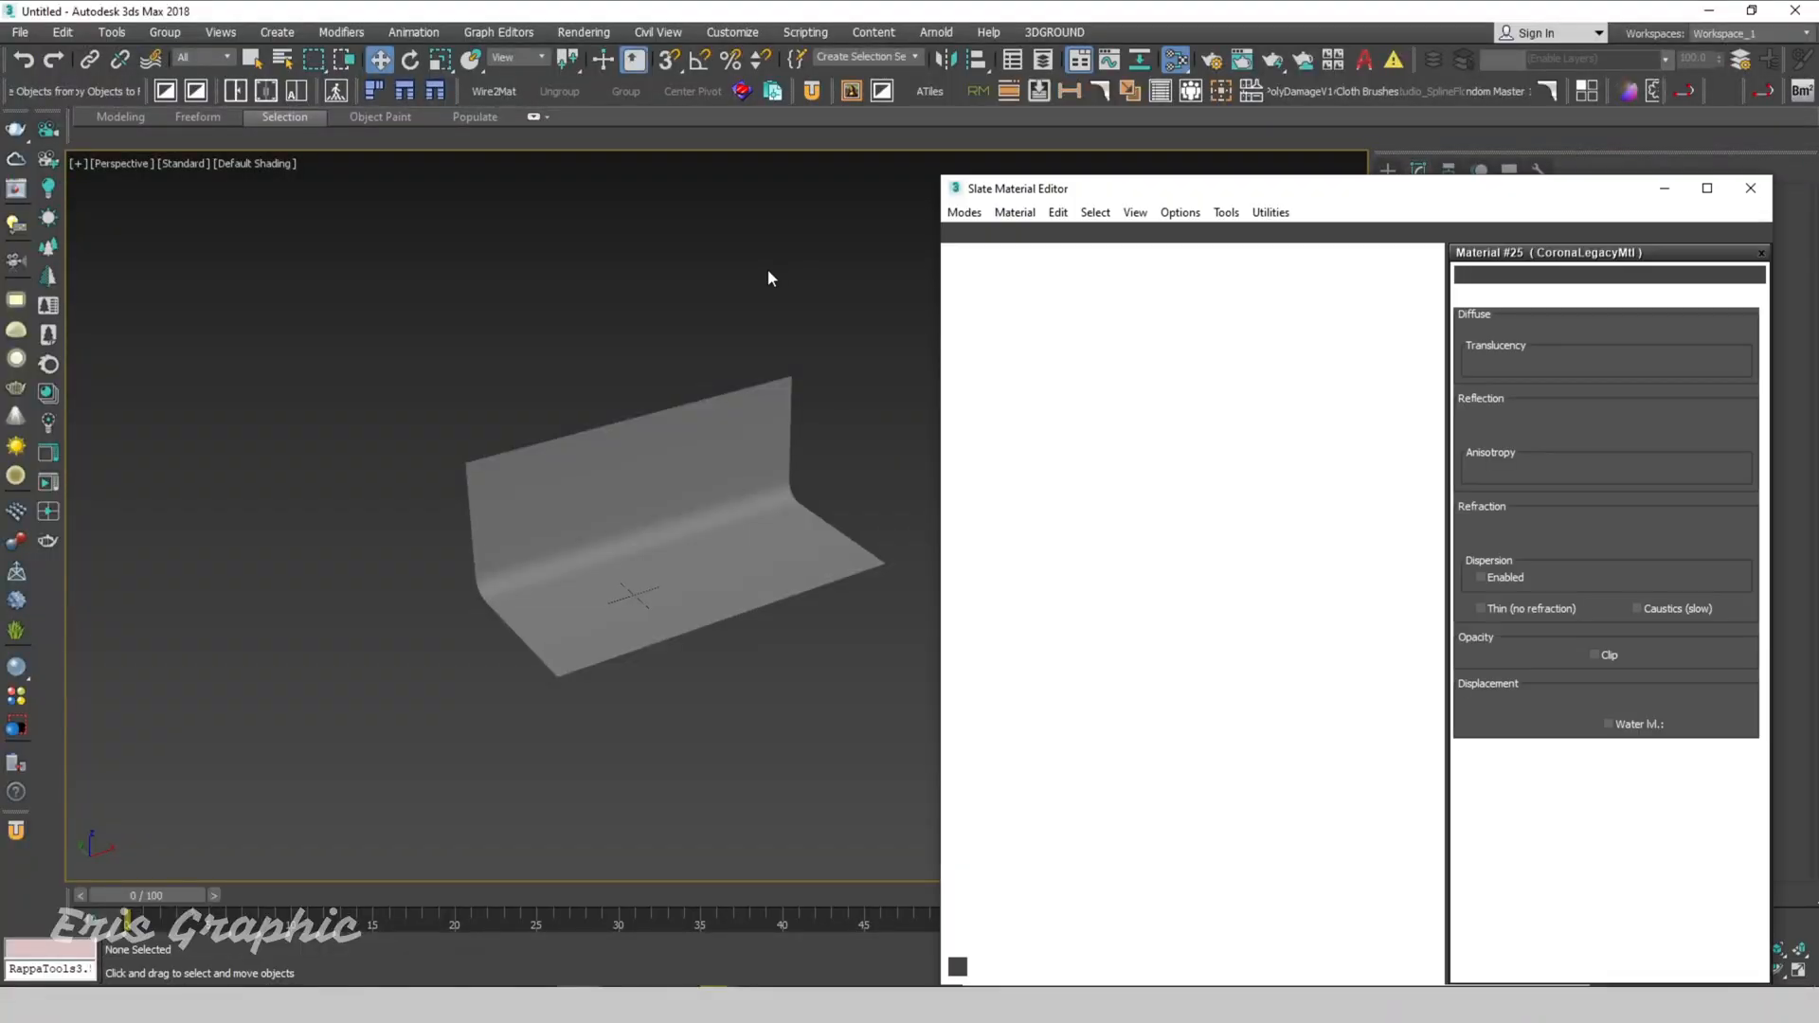
left_click_drag(1149, 191, 501, 236)
left_click_drag(472, 426, 225, 691)
right_click(359, 453)
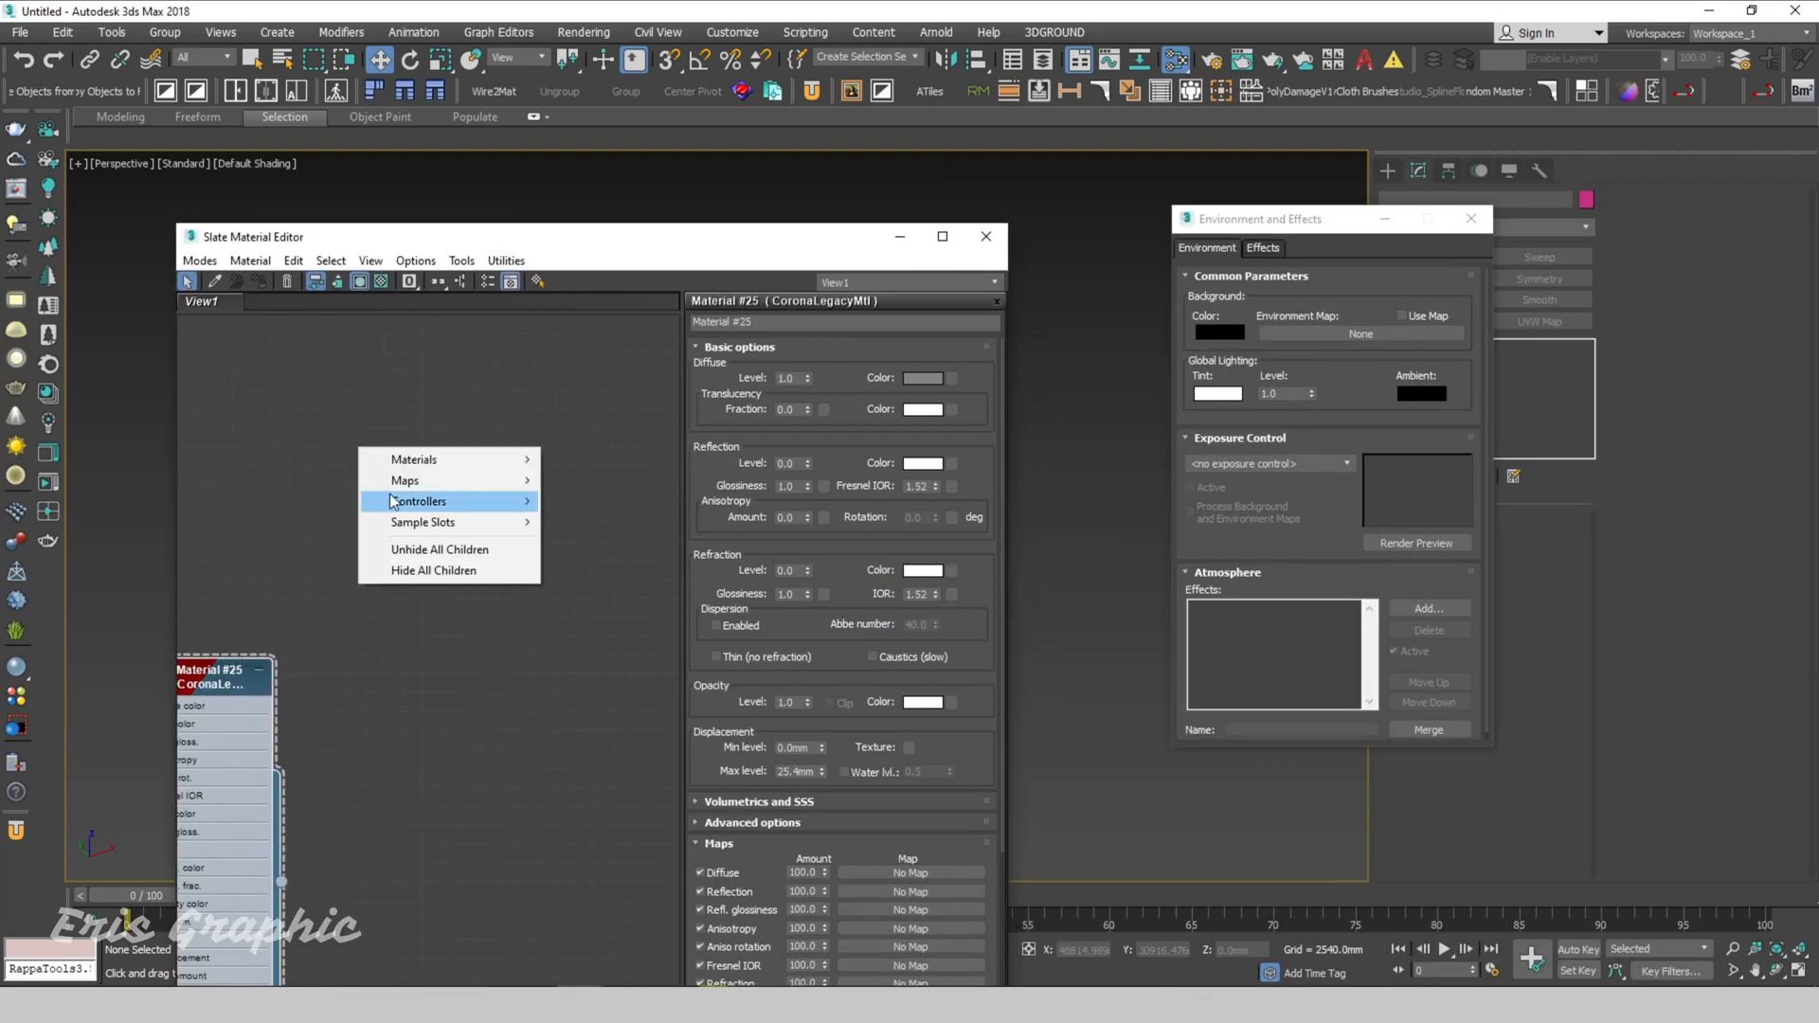
mouse_move(417, 481)
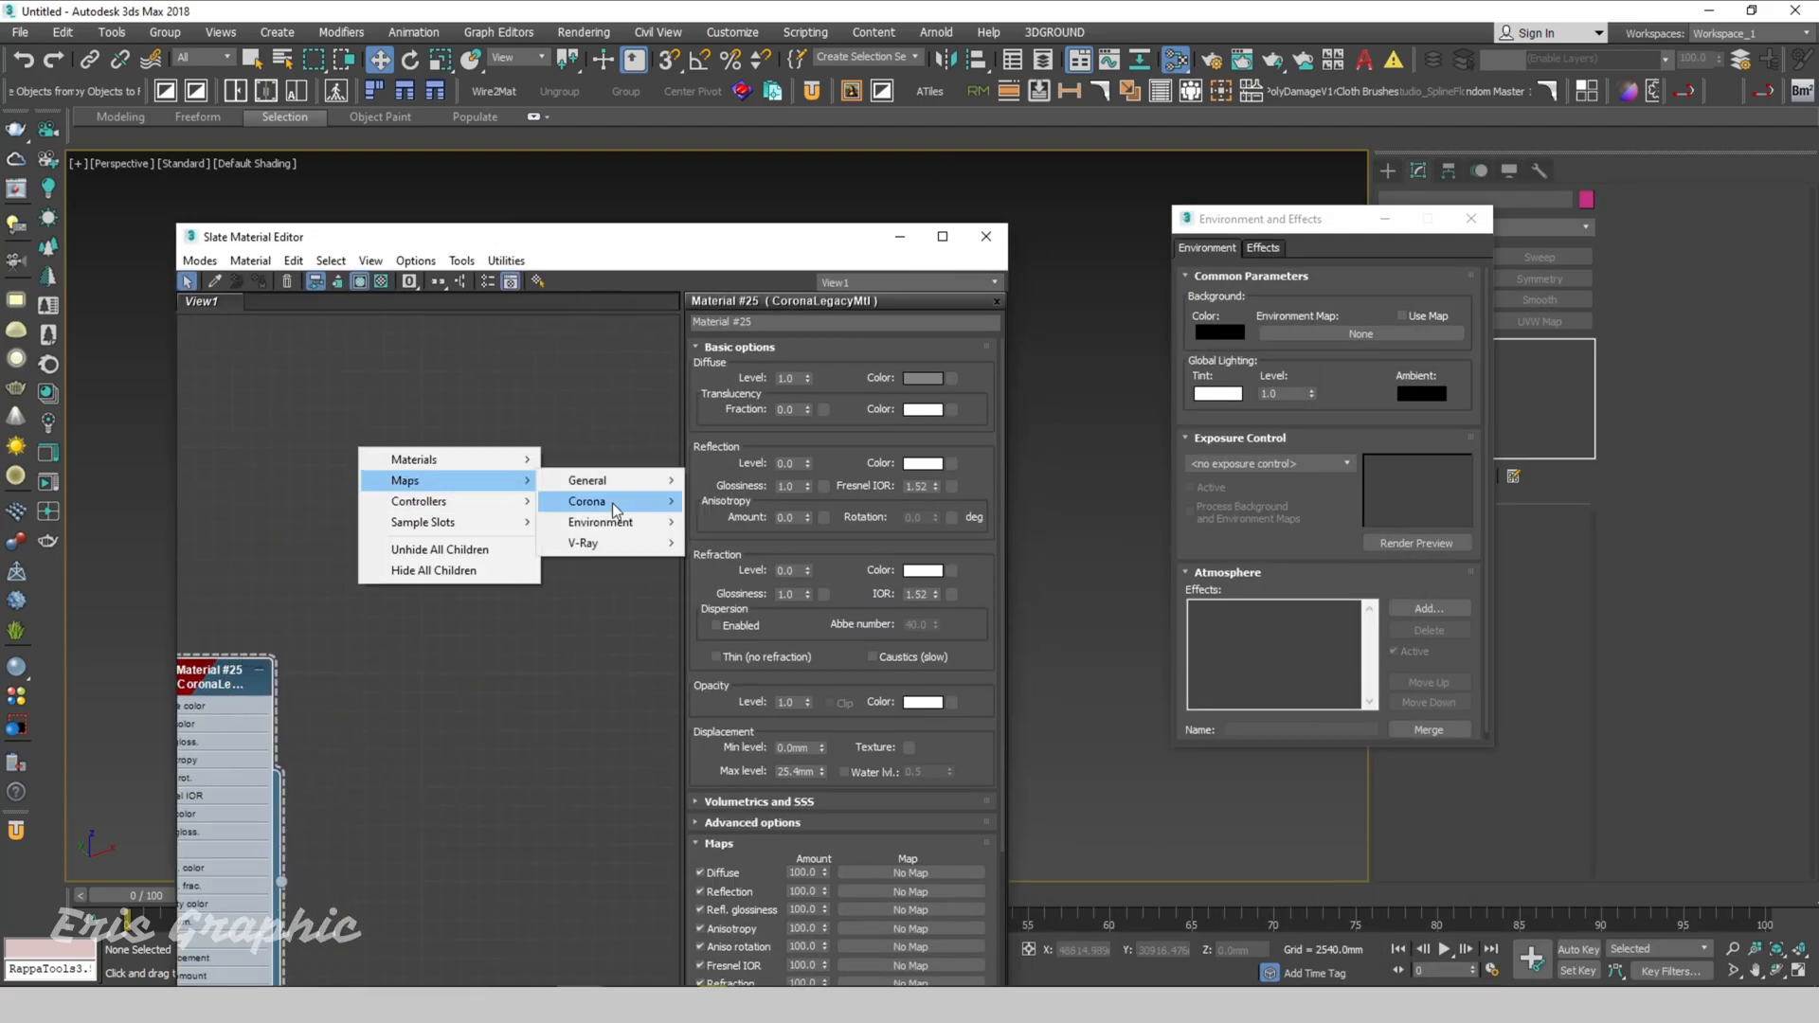
mouse_move(611, 503)
left_click(820, 521)
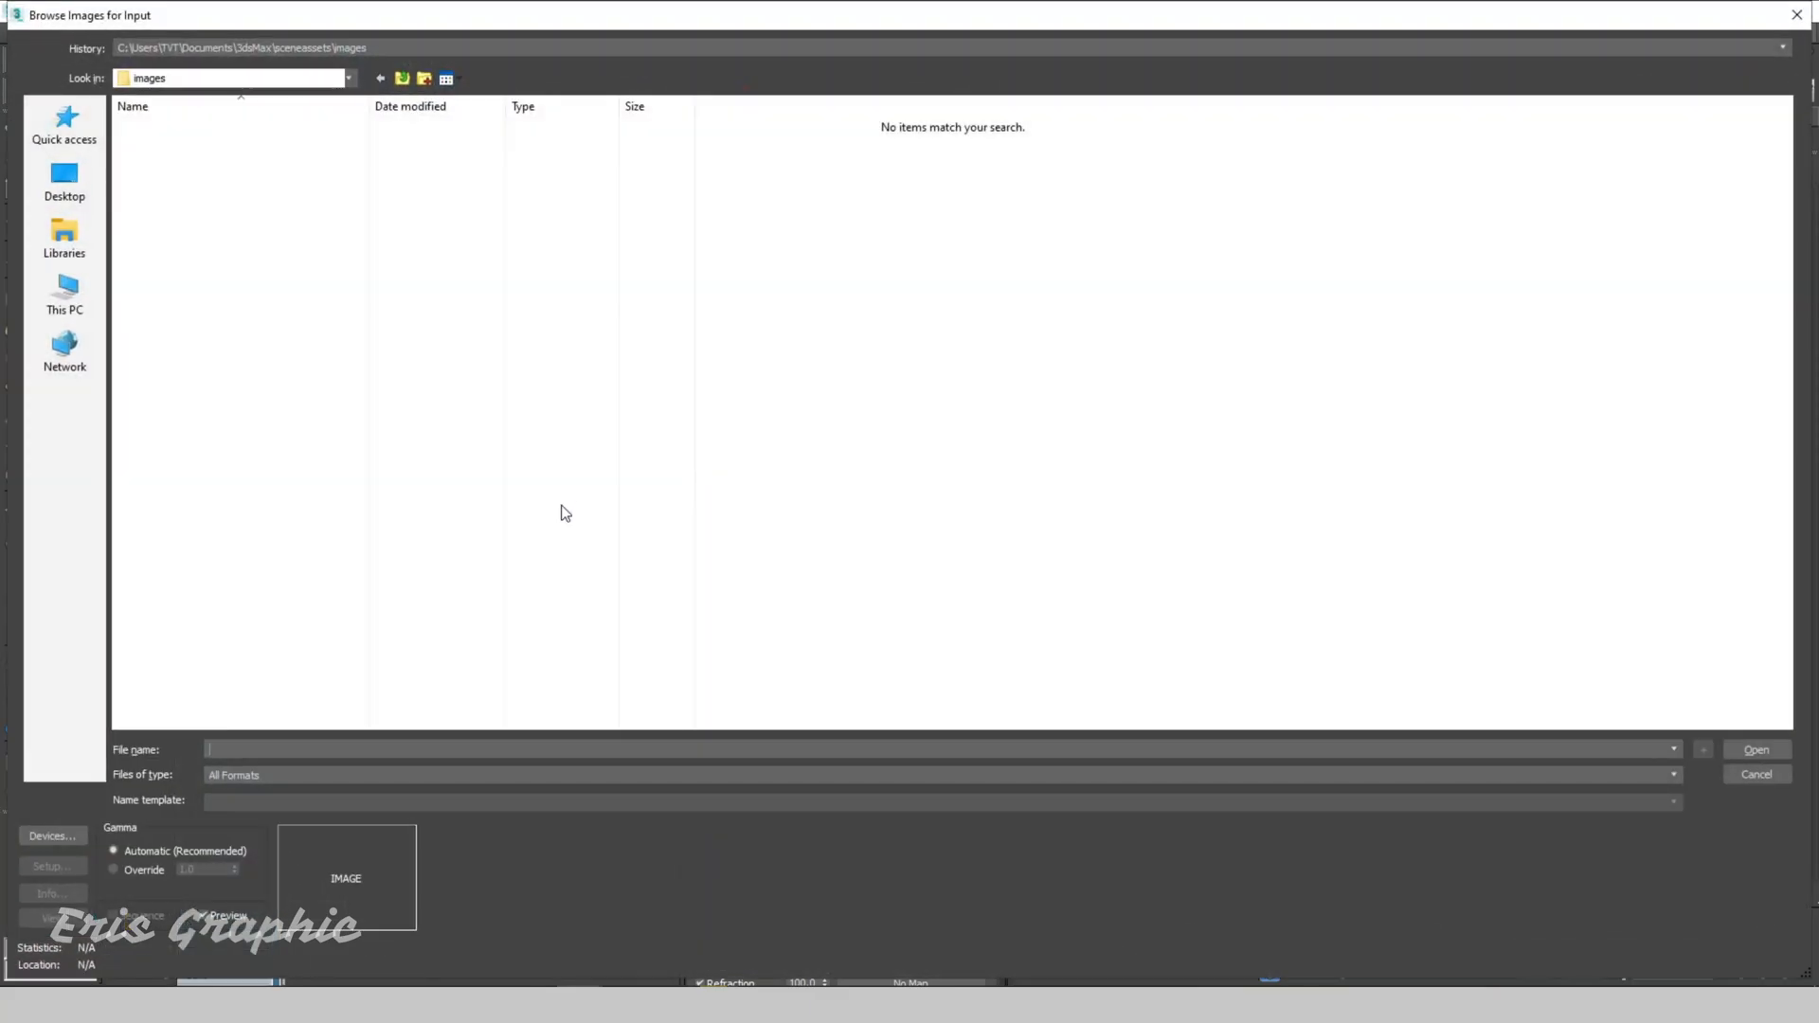
Step: Load modern_bathroom_4k.exr from the HDRI folder into the CoronaBitmap with the default OpenEXR settings
left_click(84, 313)
double_click(856, 146)
double_click(183, 168)
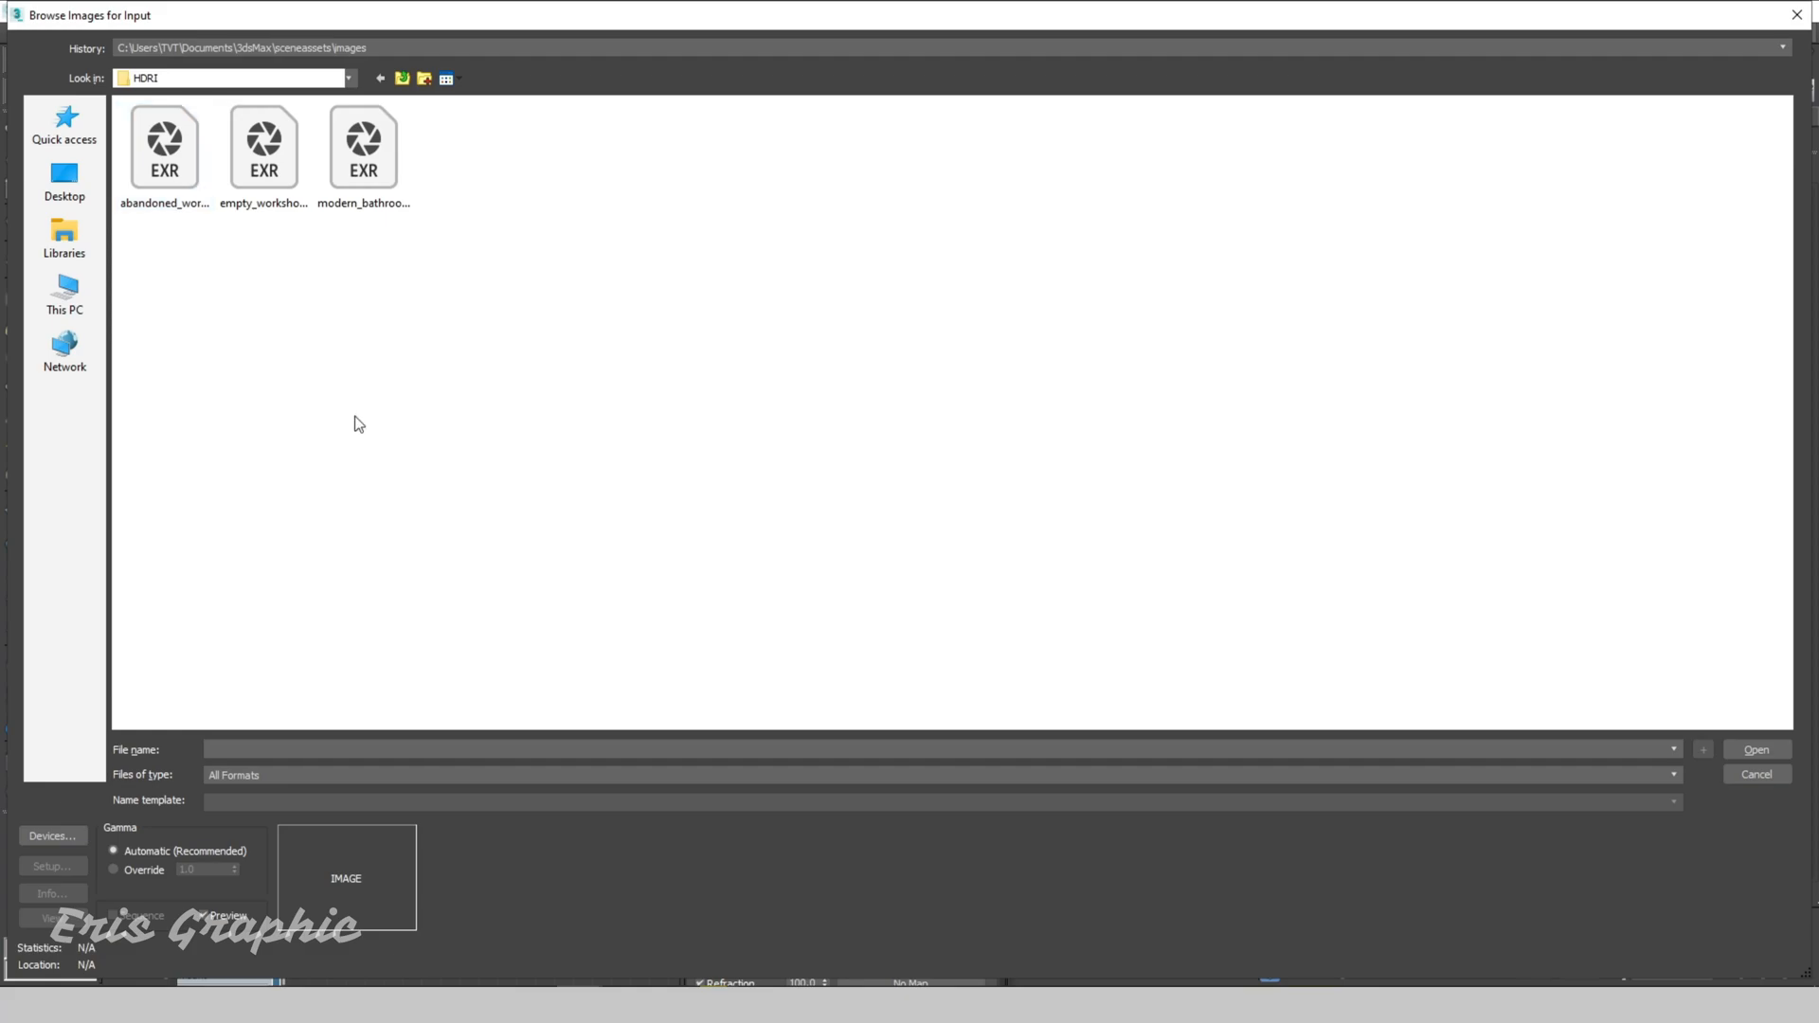
left_click(384, 174)
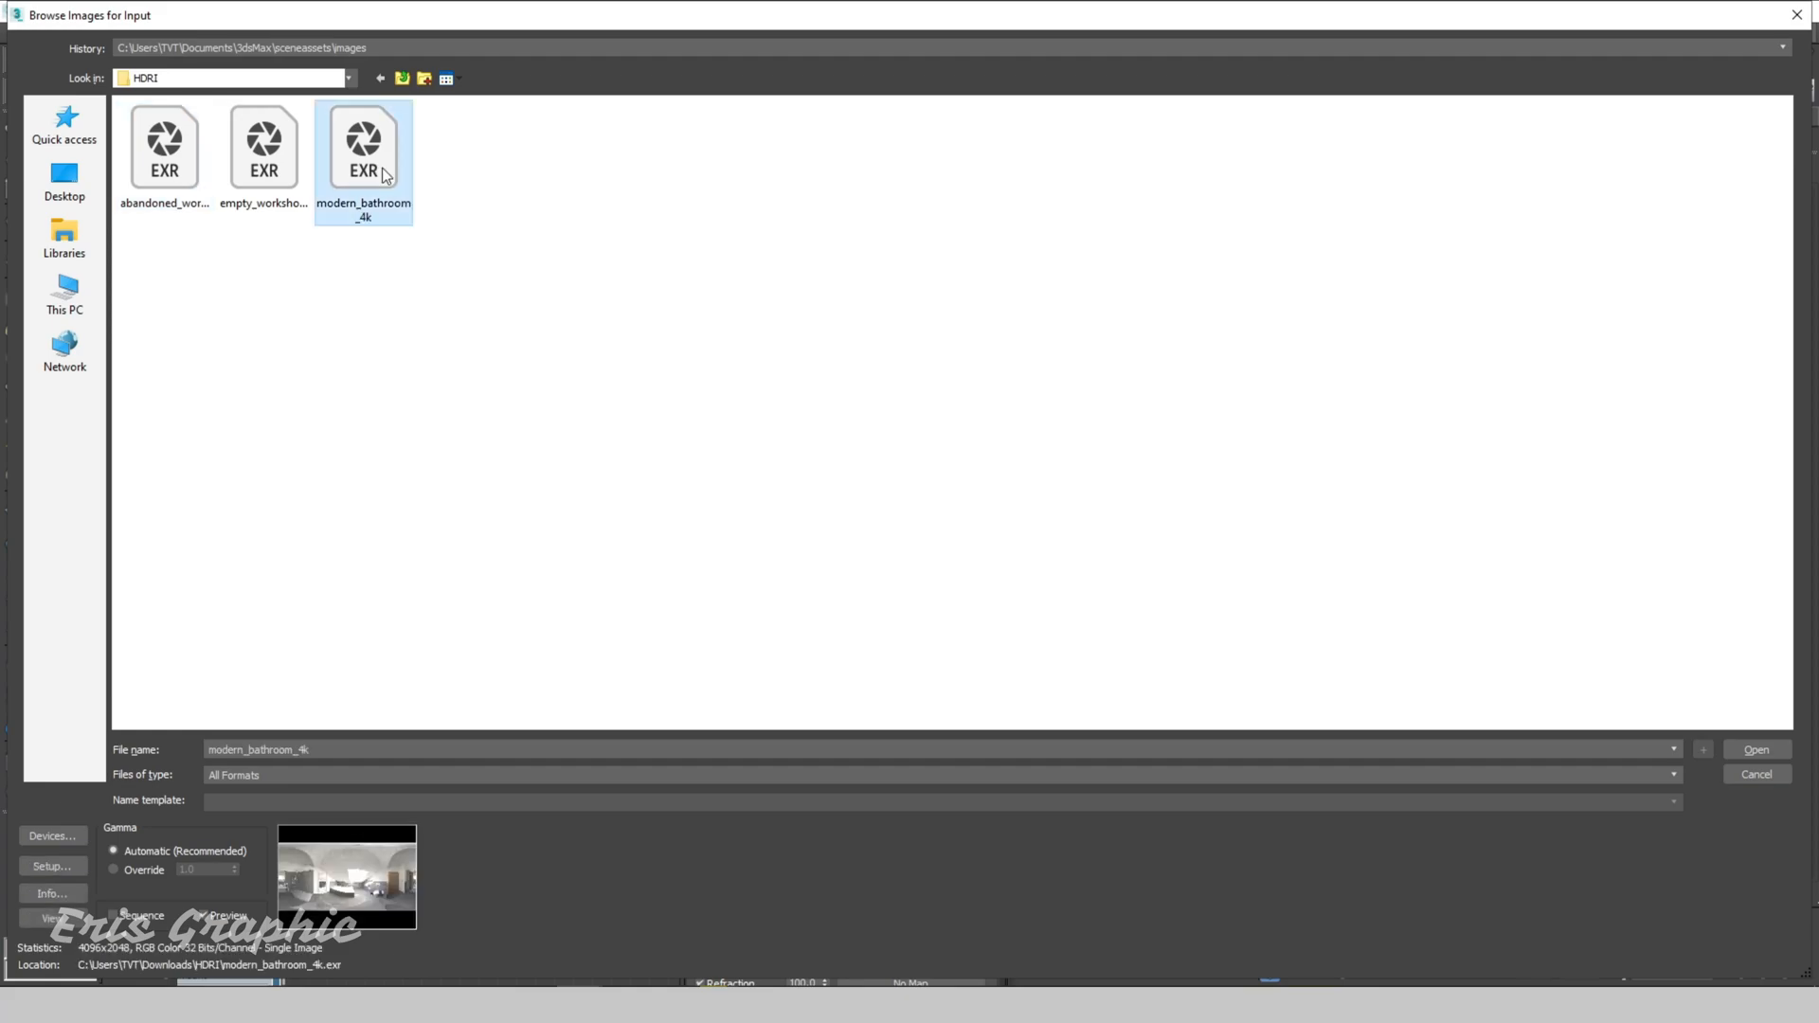
left_click(1752, 749)
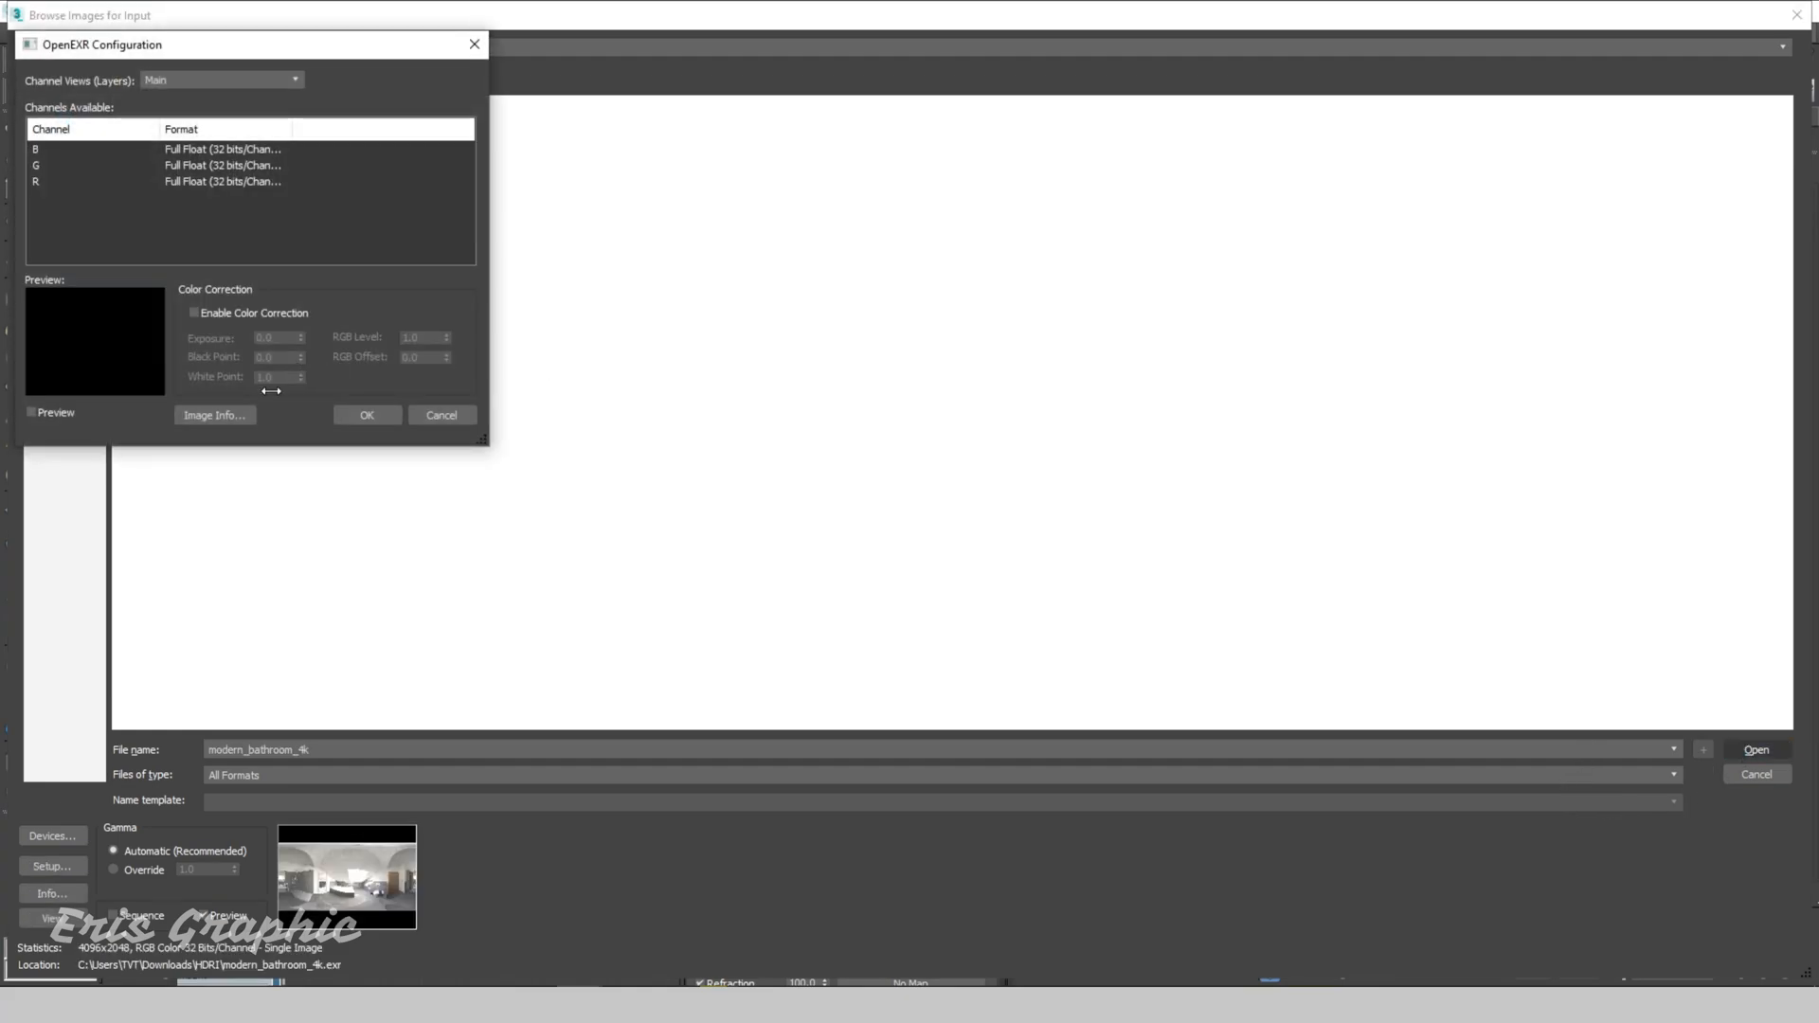
left_click(366, 415)
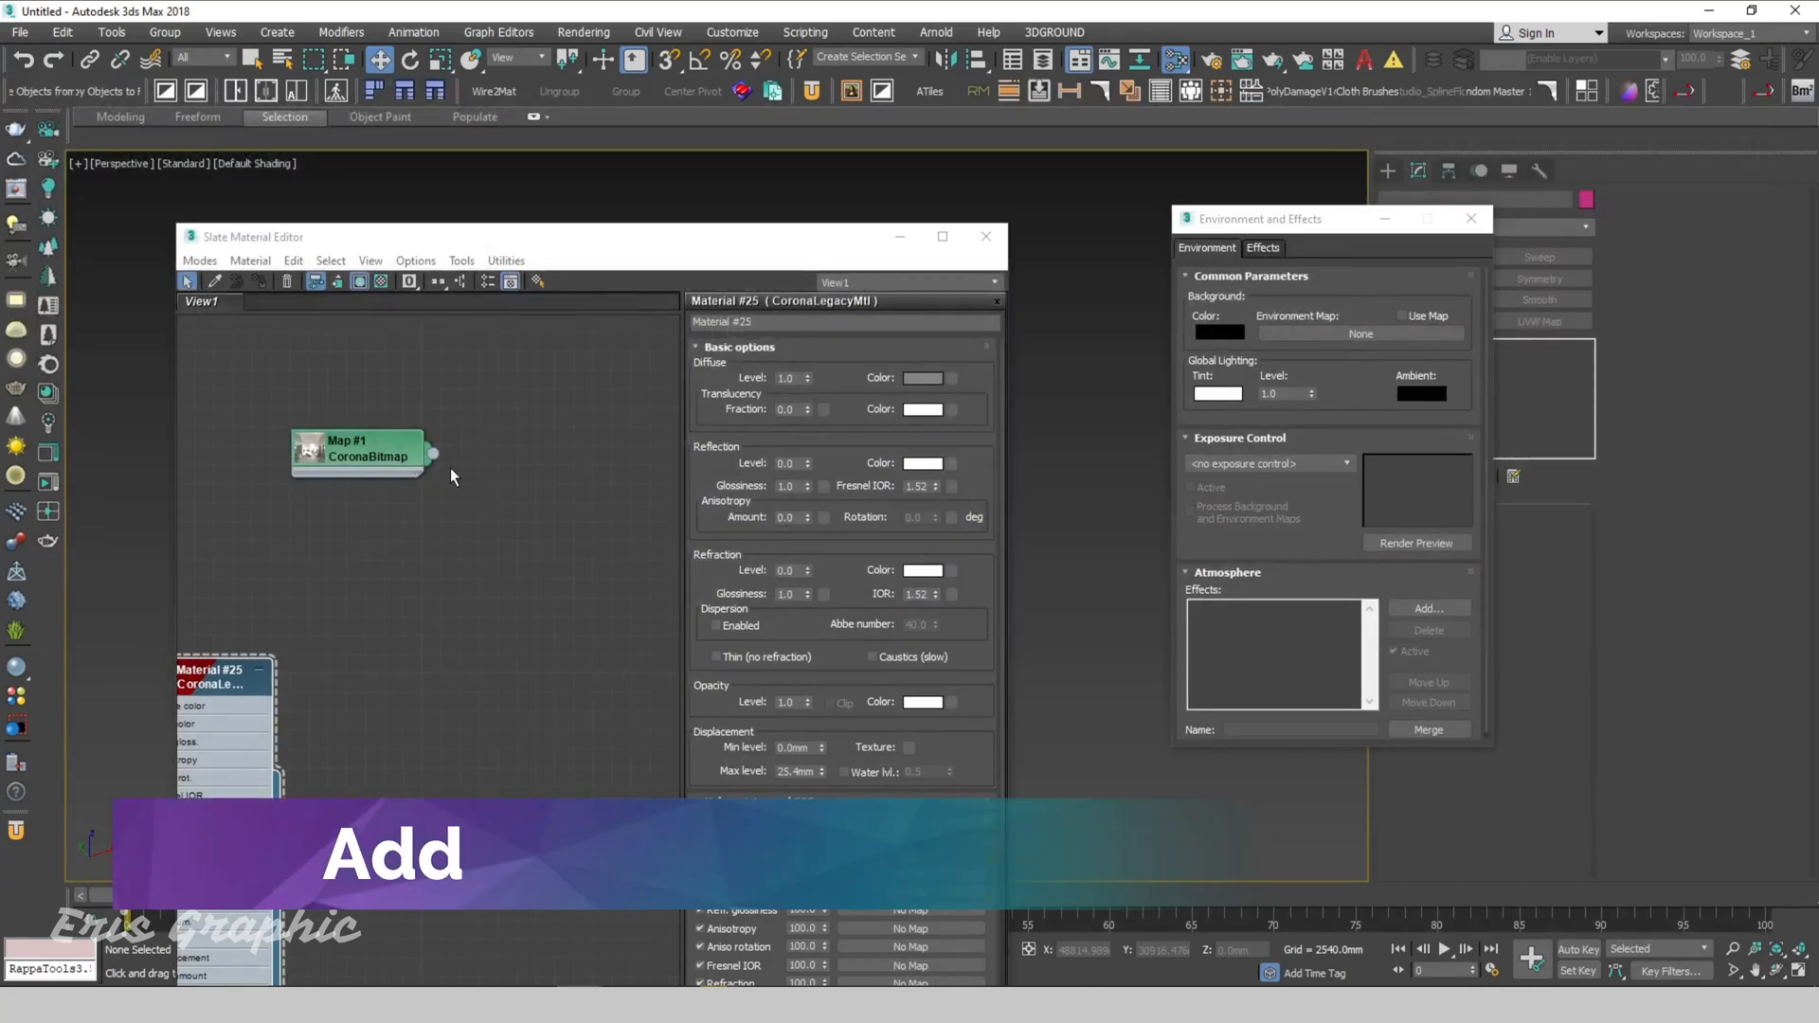
Step: Assign the HDRI bitmap as an instance to the Environment Map and put both windows away
left_click_drag(434, 453, 1323, 335)
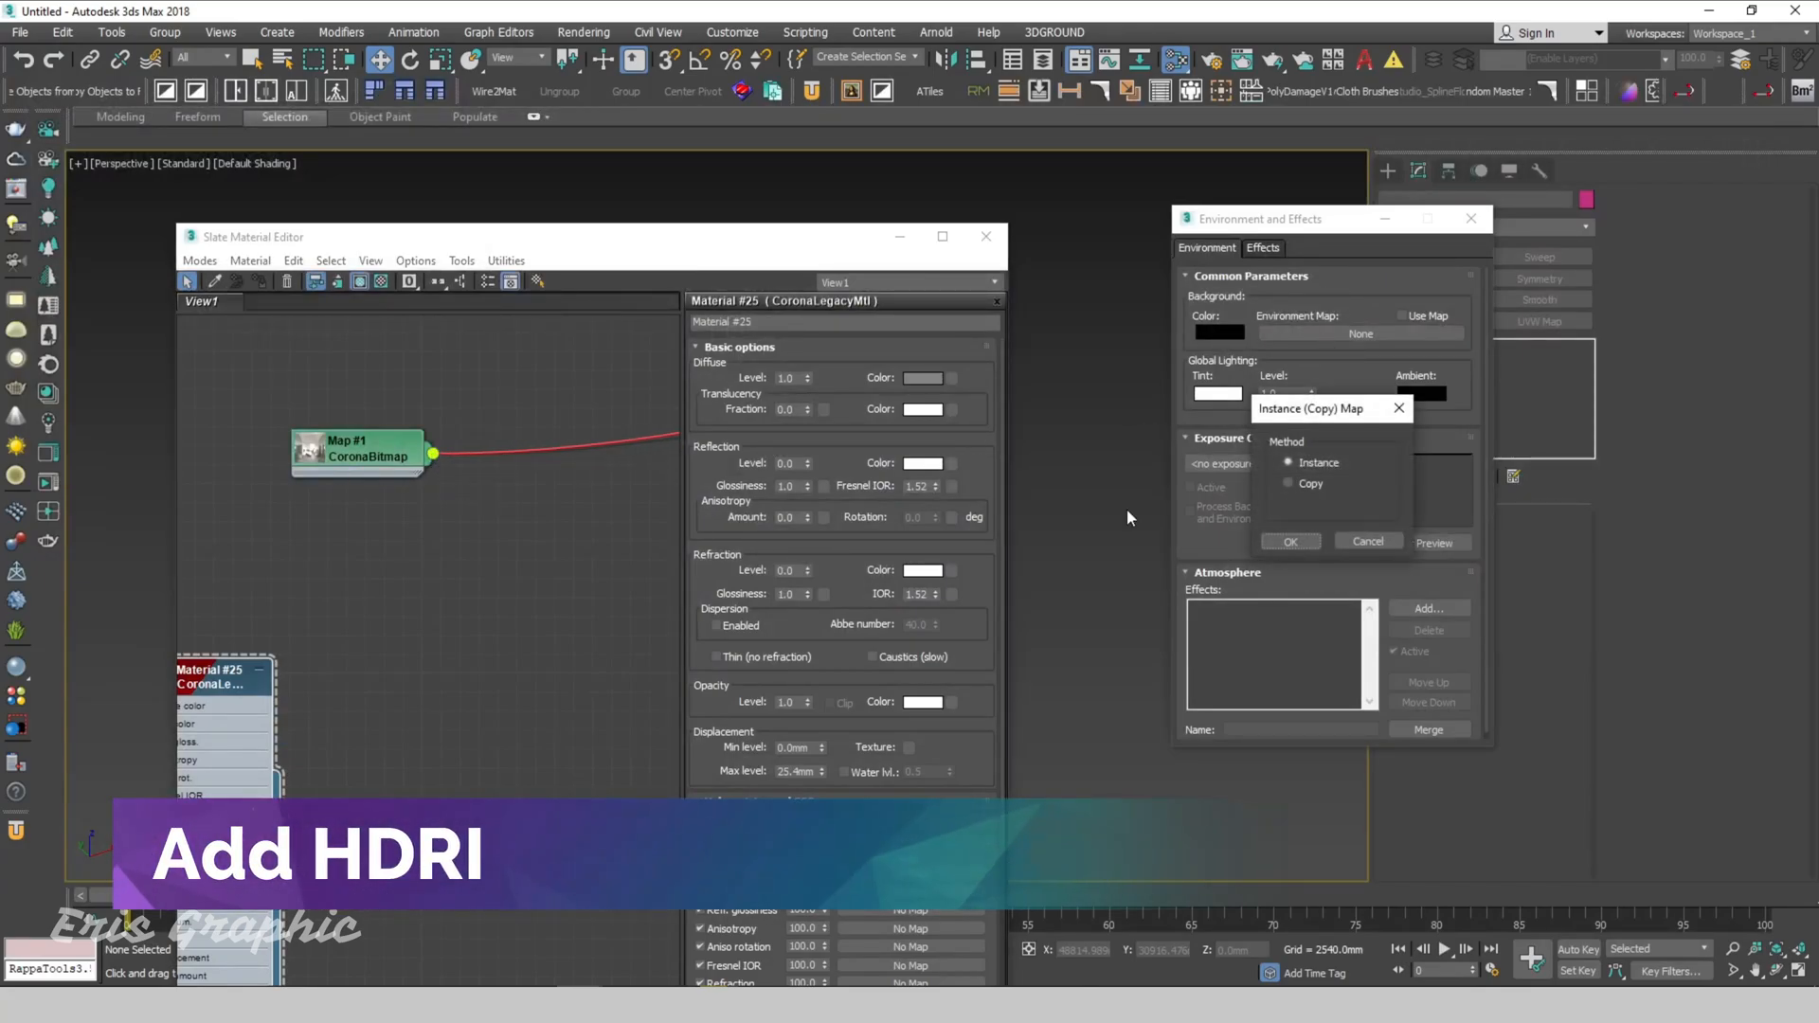
left_click(1290, 541)
left_click(986, 236)
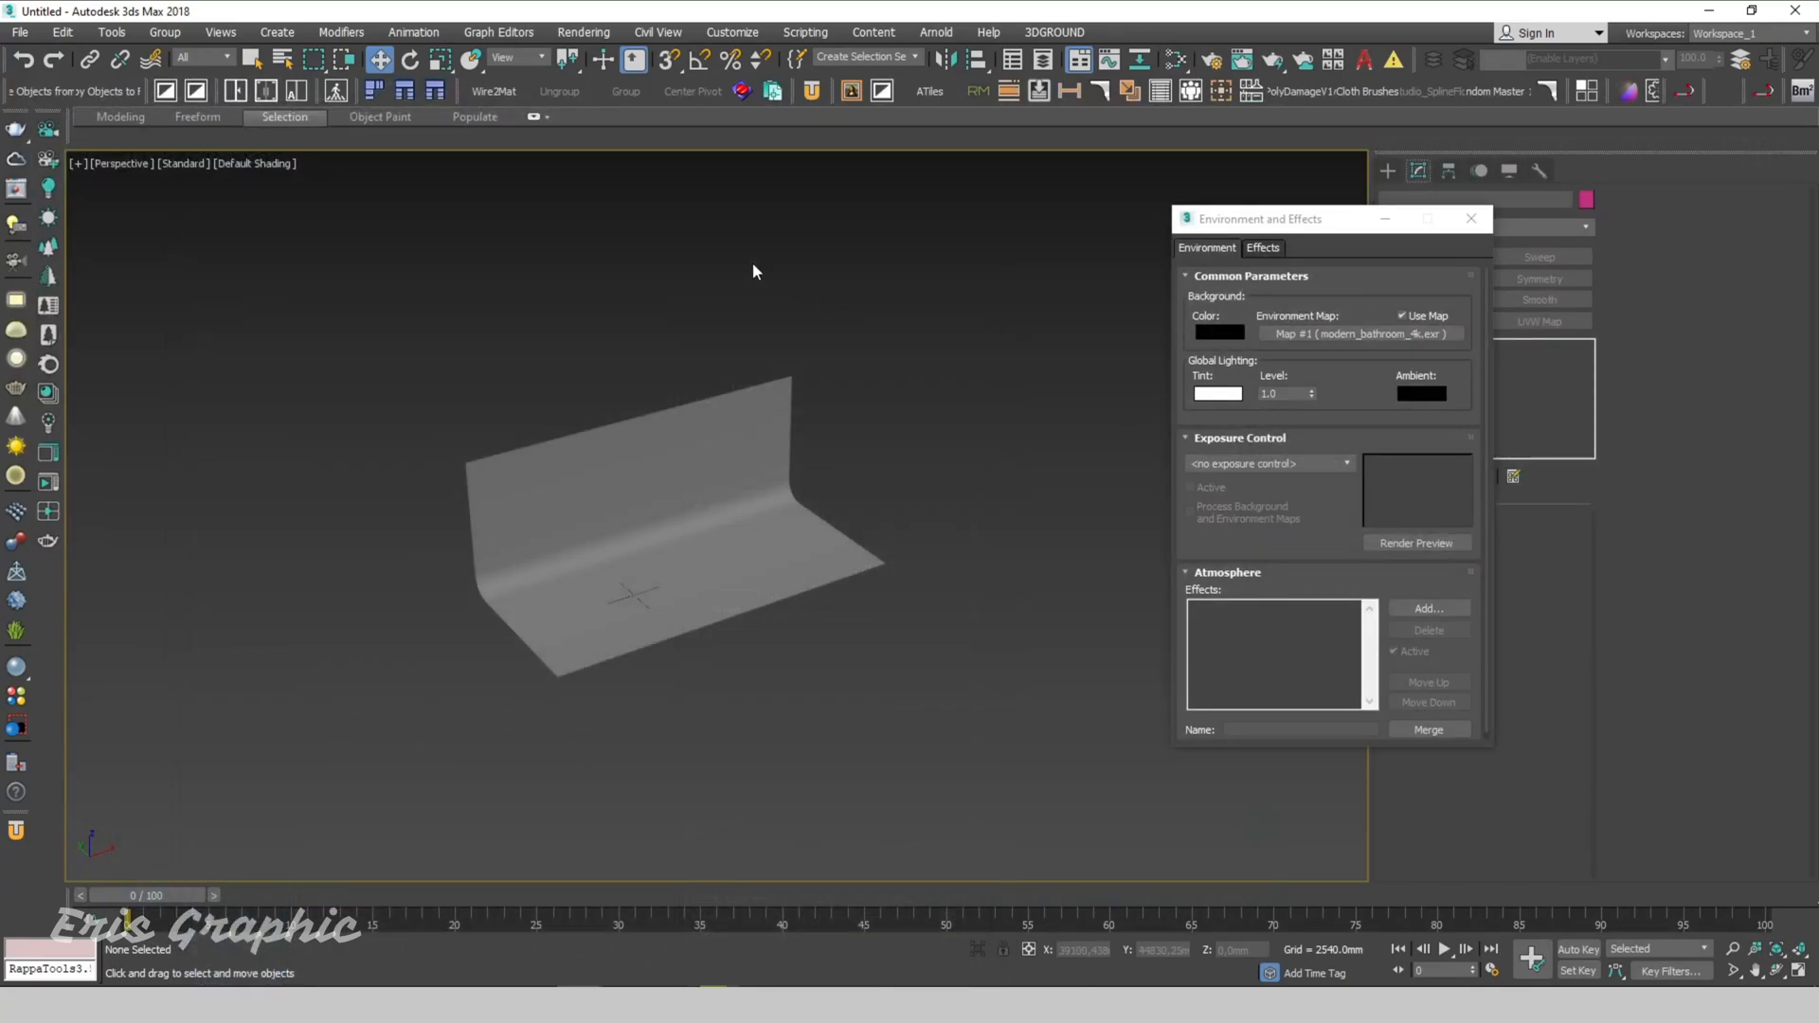
left_click(1384, 219)
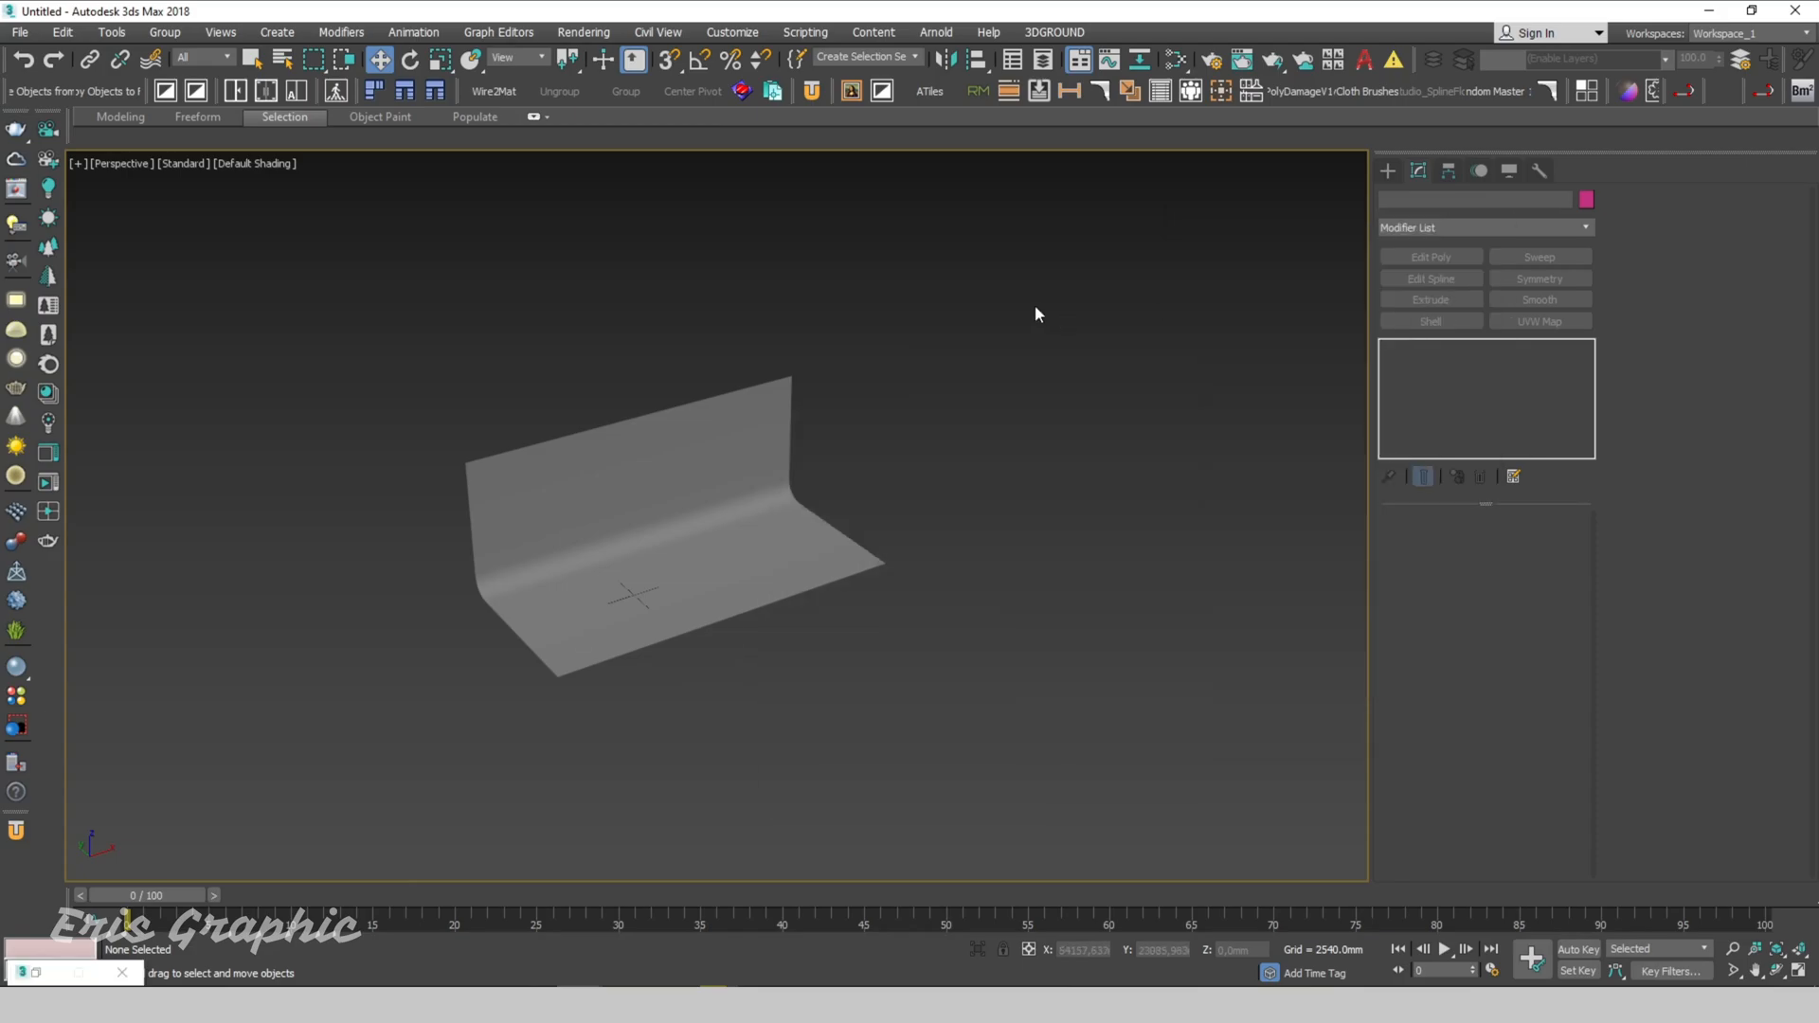
Step: Draw a targeted CoronaCam in the Top view beside the backdrop, aimed diagonally toward the rear
key("t")
scroll(469, 471, "down", 10)
key("g")
middle_click_drag(754, 541, 905, 583)
scroll(672, 522, "up", 8)
middle_click_drag(755, 560, 901, 616)
left_click(1387, 172)
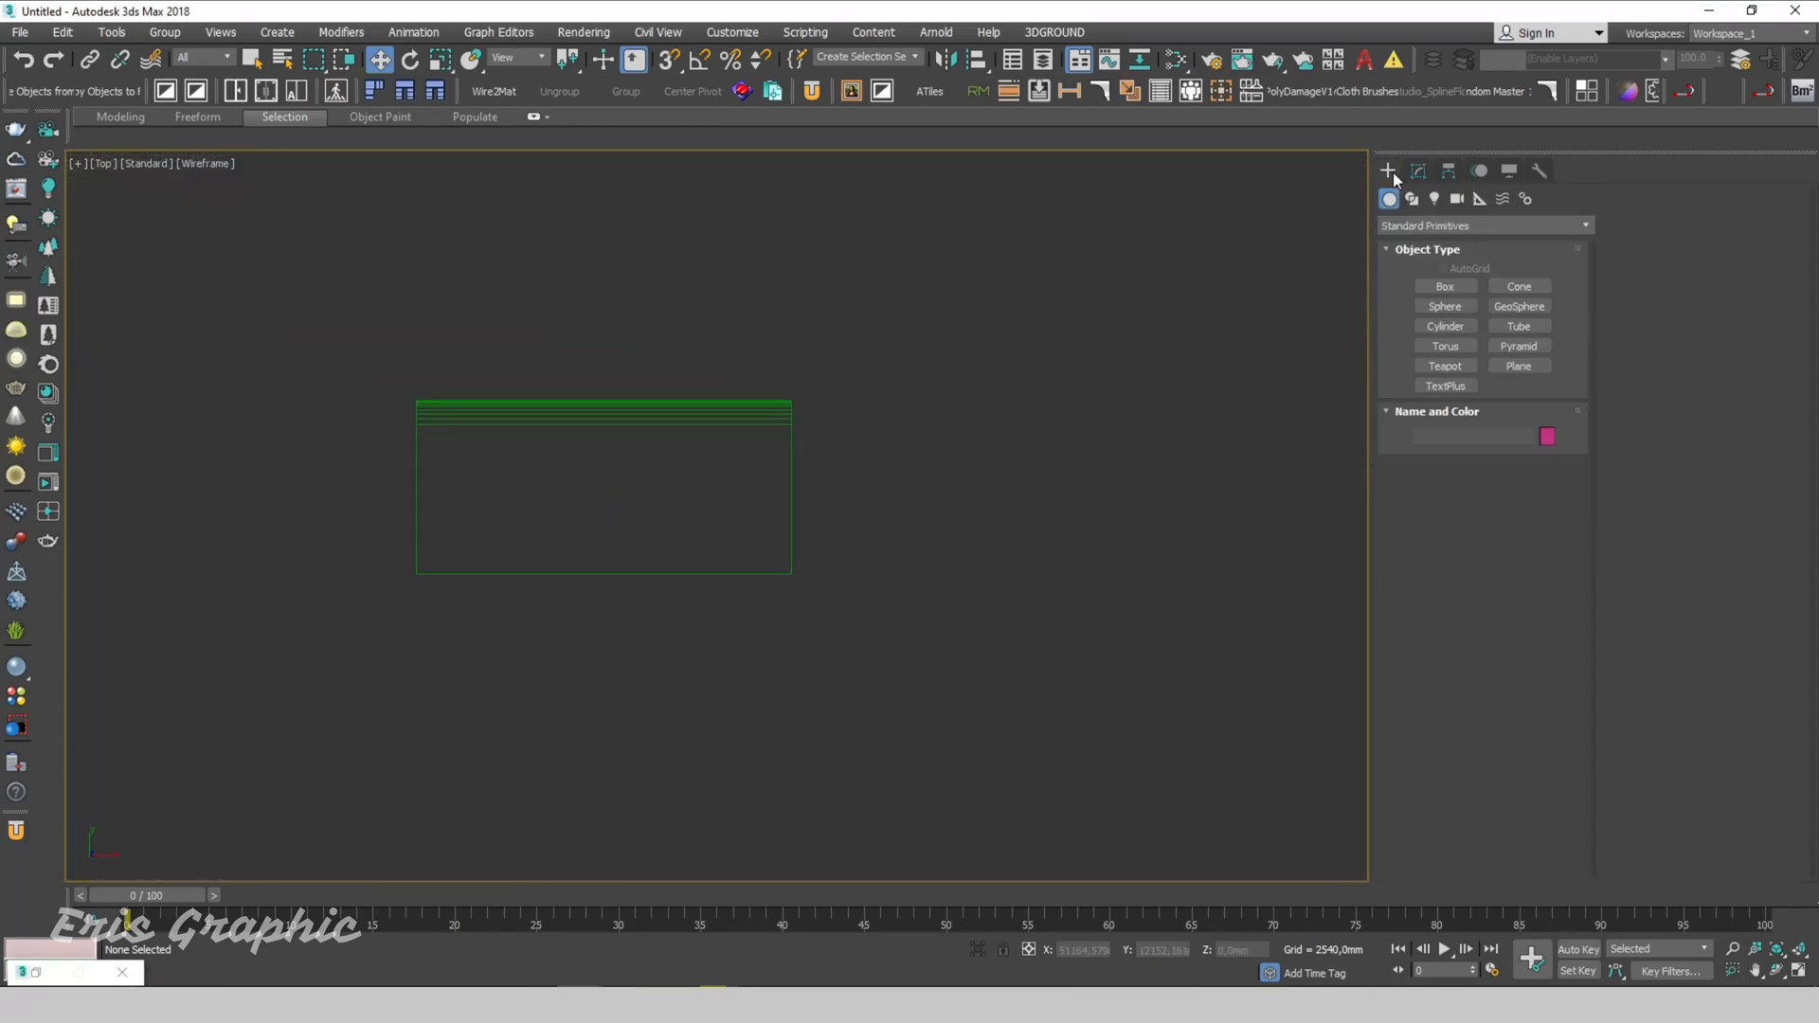
left_click(1457, 200)
left_click(1521, 306)
left_click_drag(800, 761, 999, 455)
right_click(1050, 383)
left_click(932, 410)
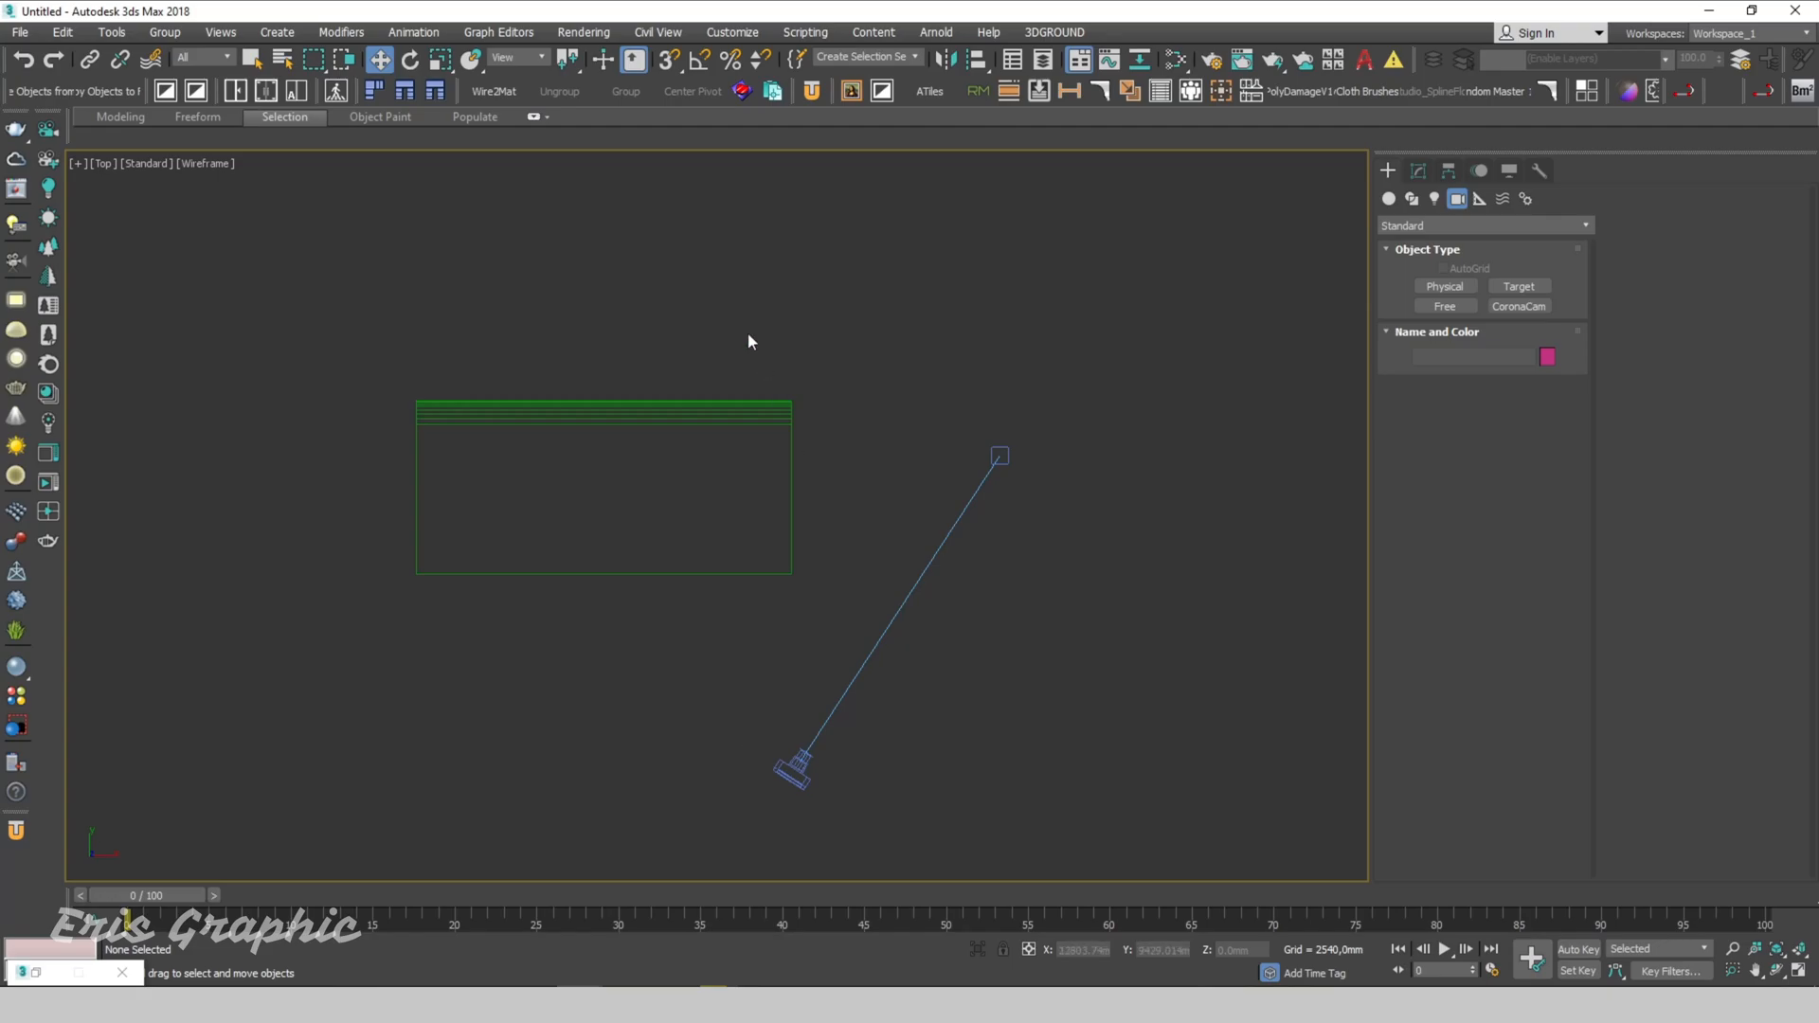
Step: Move the camera and its target together onto the backdrop in the Top view, and raise both about 3149 mm in the Front view
left_click_drag(749, 341, 1243, 867)
left_click_drag(933, 614, 579, 593)
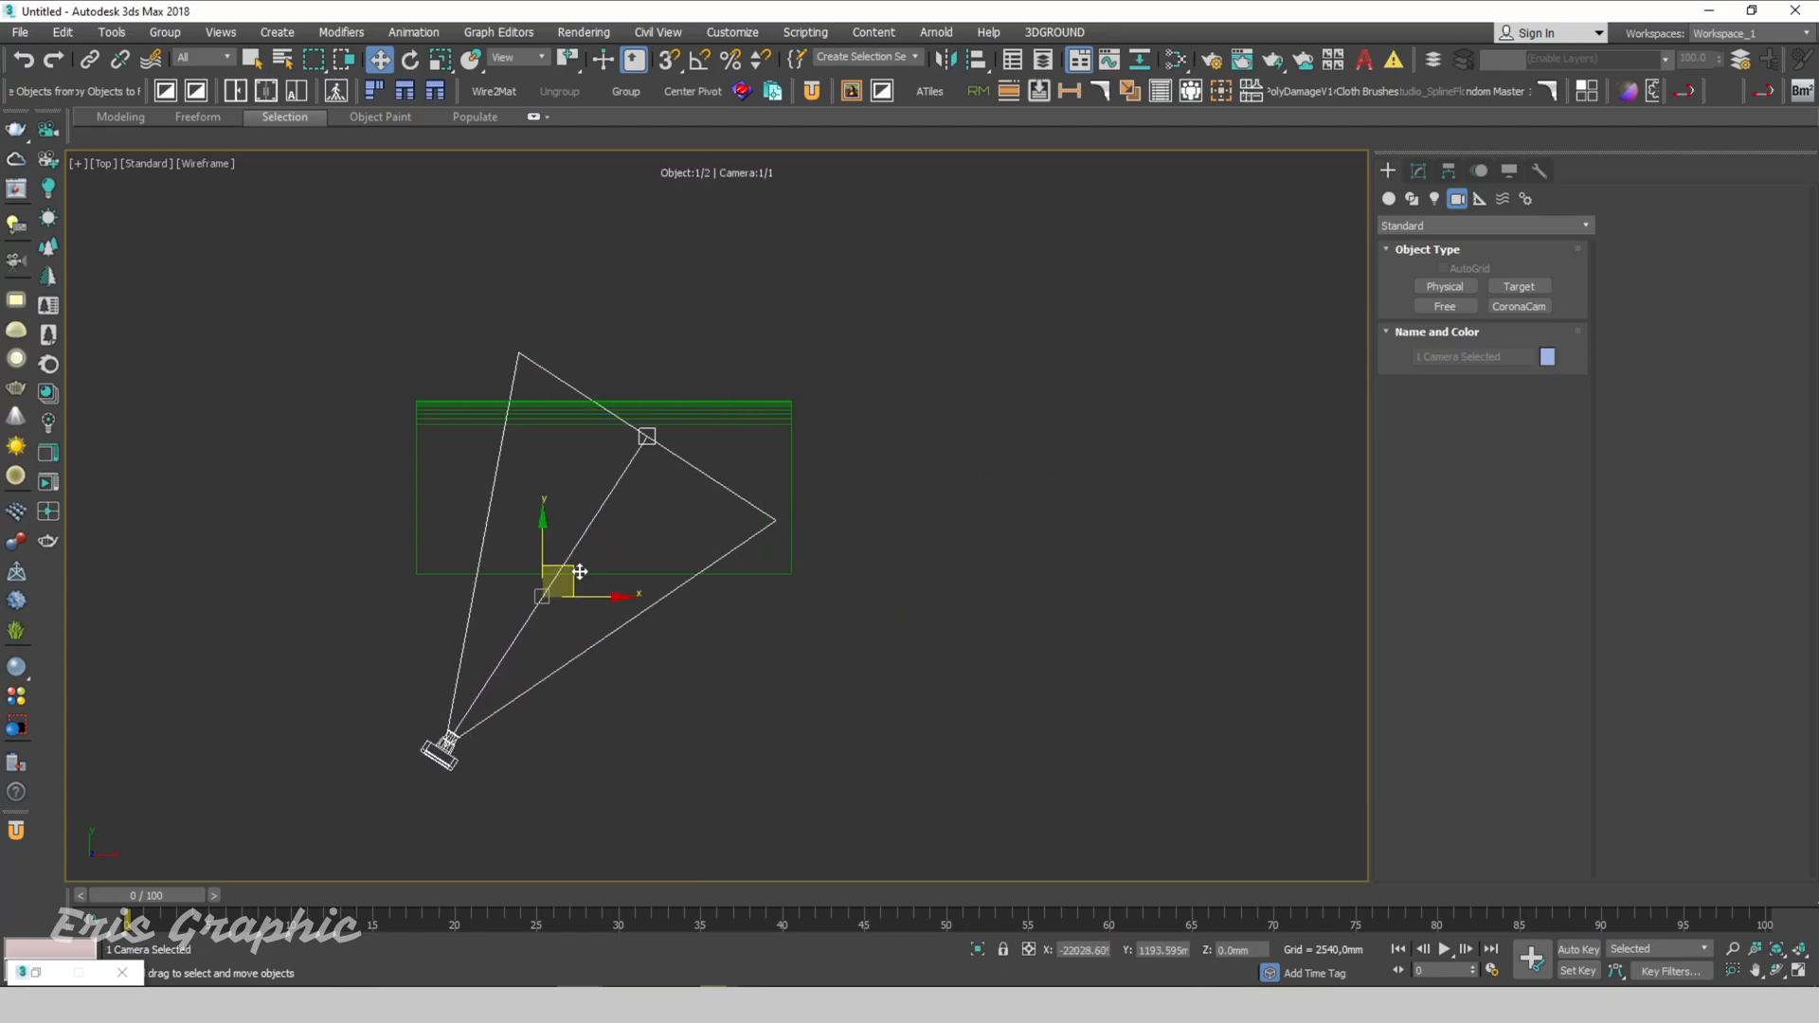
key("f")
key("z")
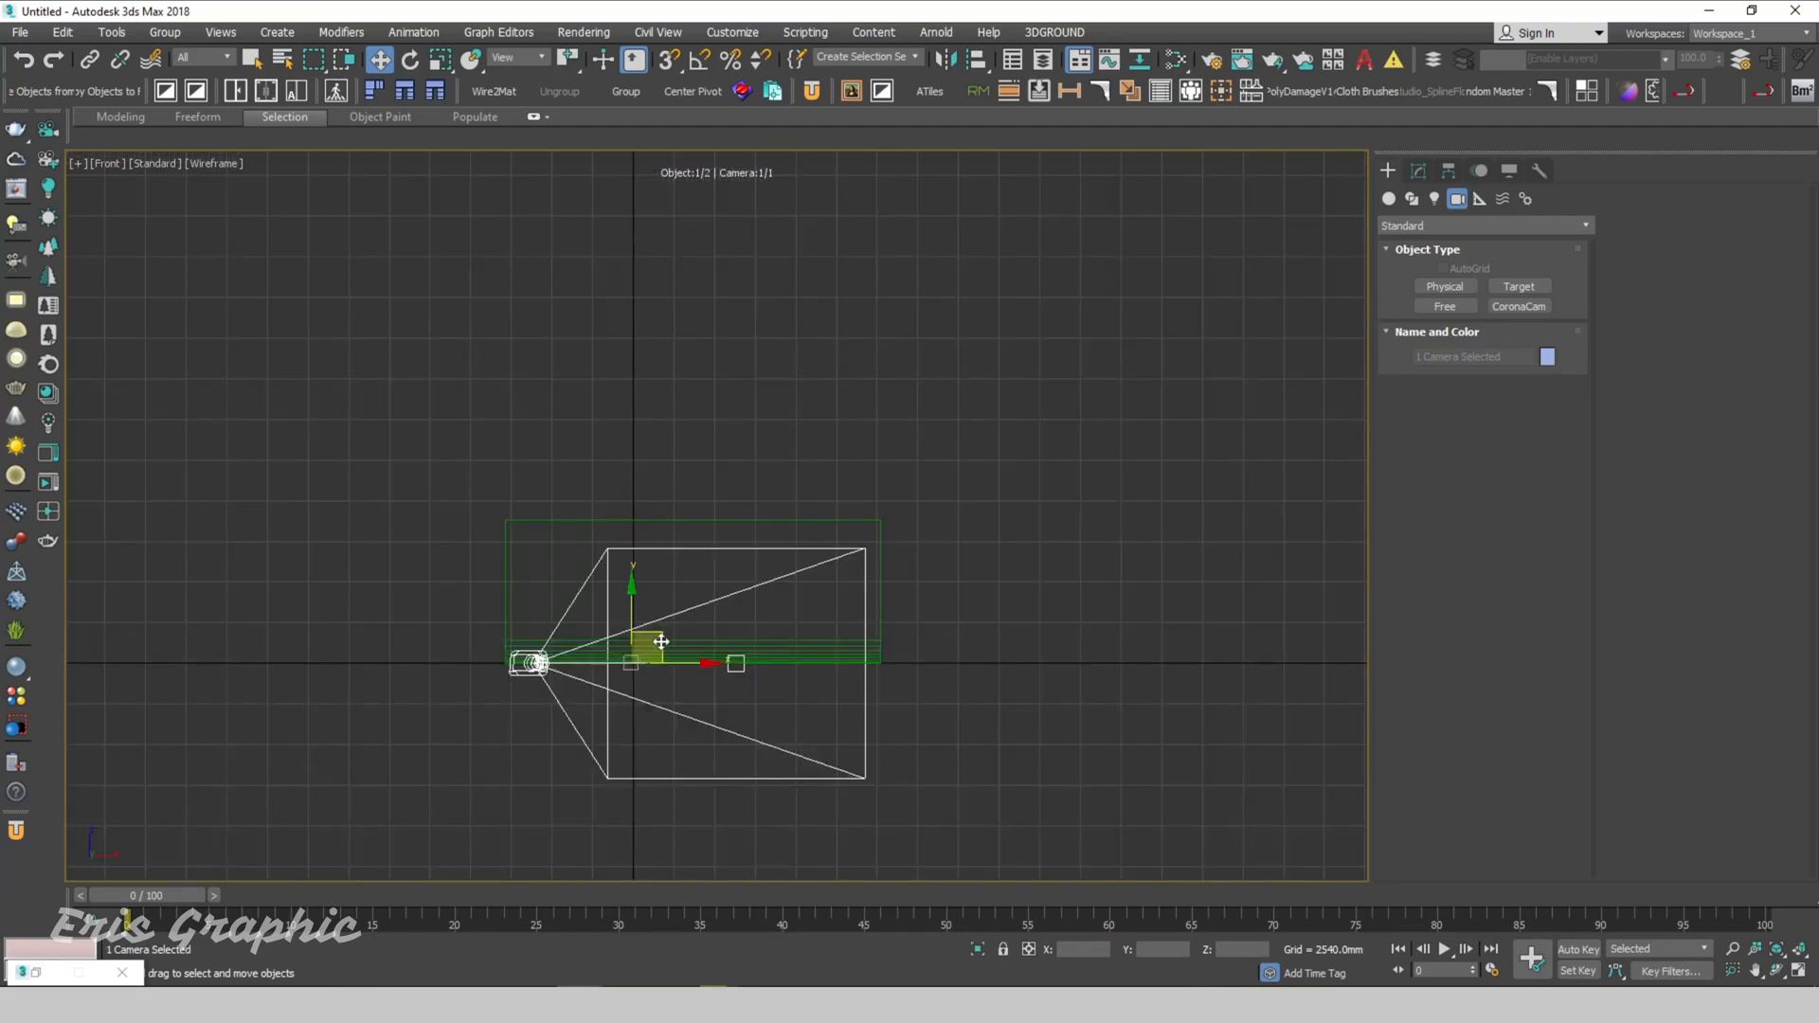
scroll(634, 626, "up", 1)
left_click_drag(634, 625, 635, 544)
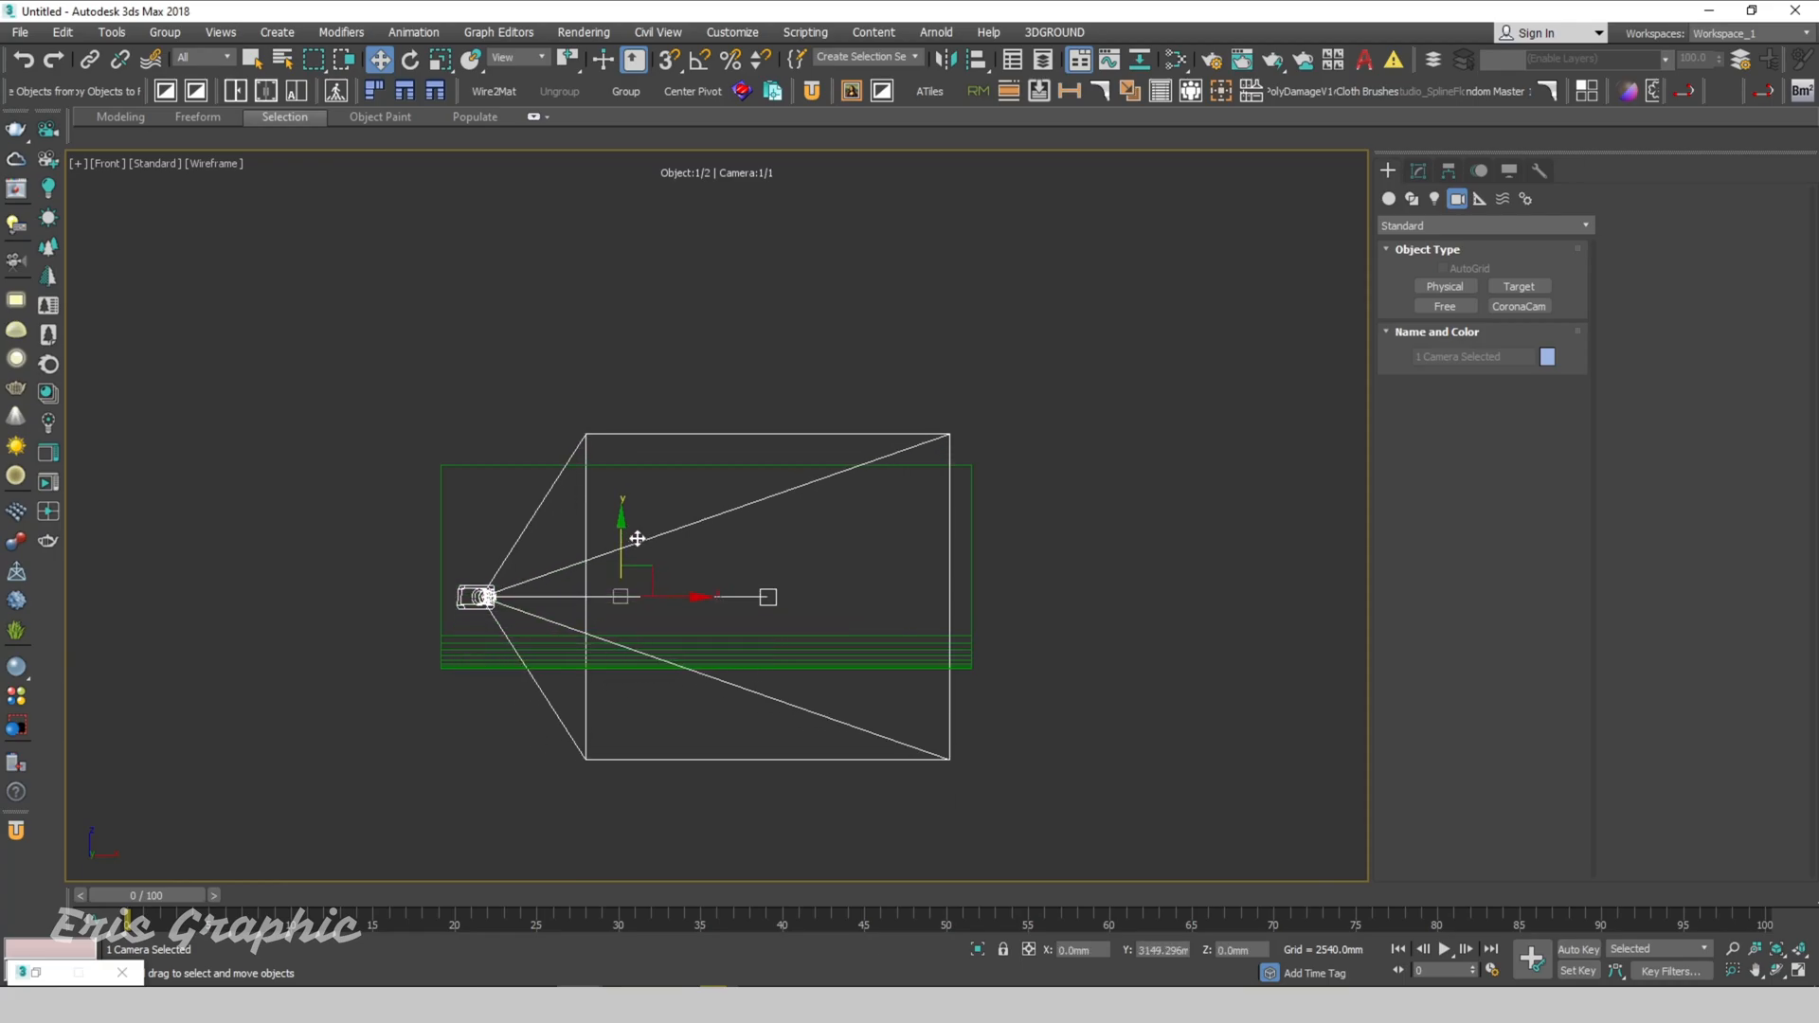
Step: Change the viewport layout to two side-by-side views showing Top and Front
key("t")
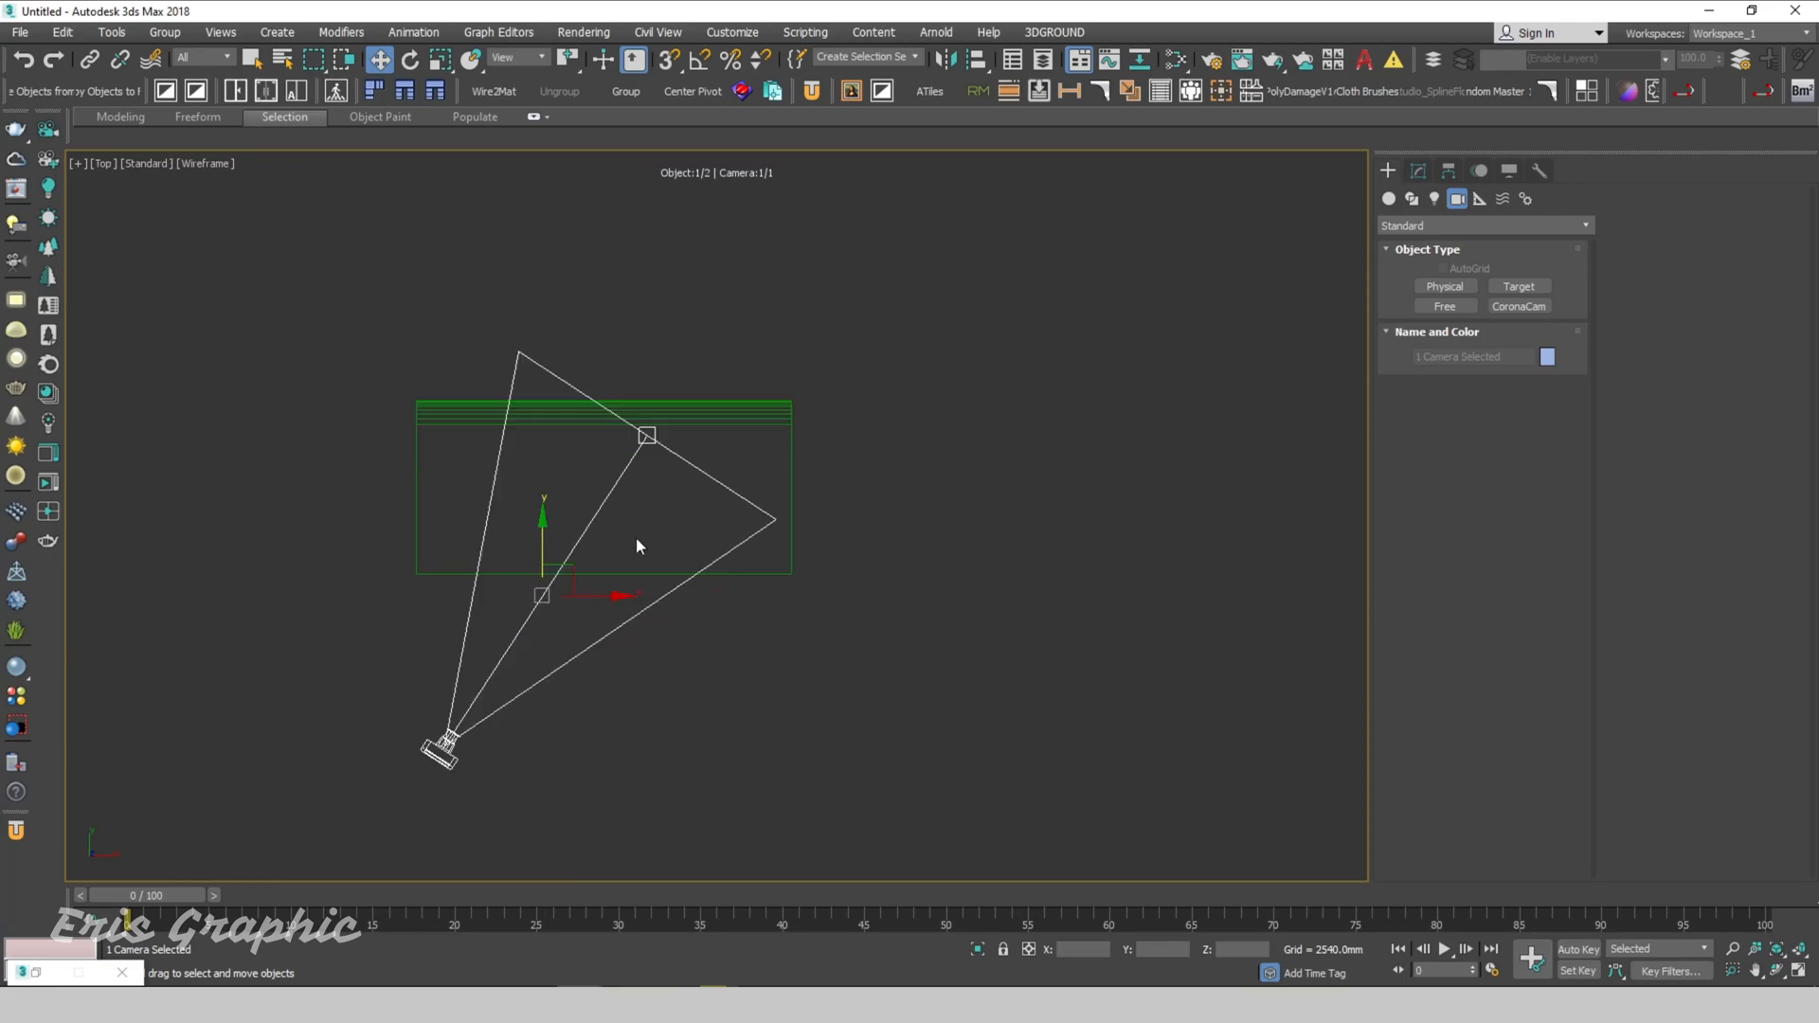
key("alt+w")
left_click(851, 311)
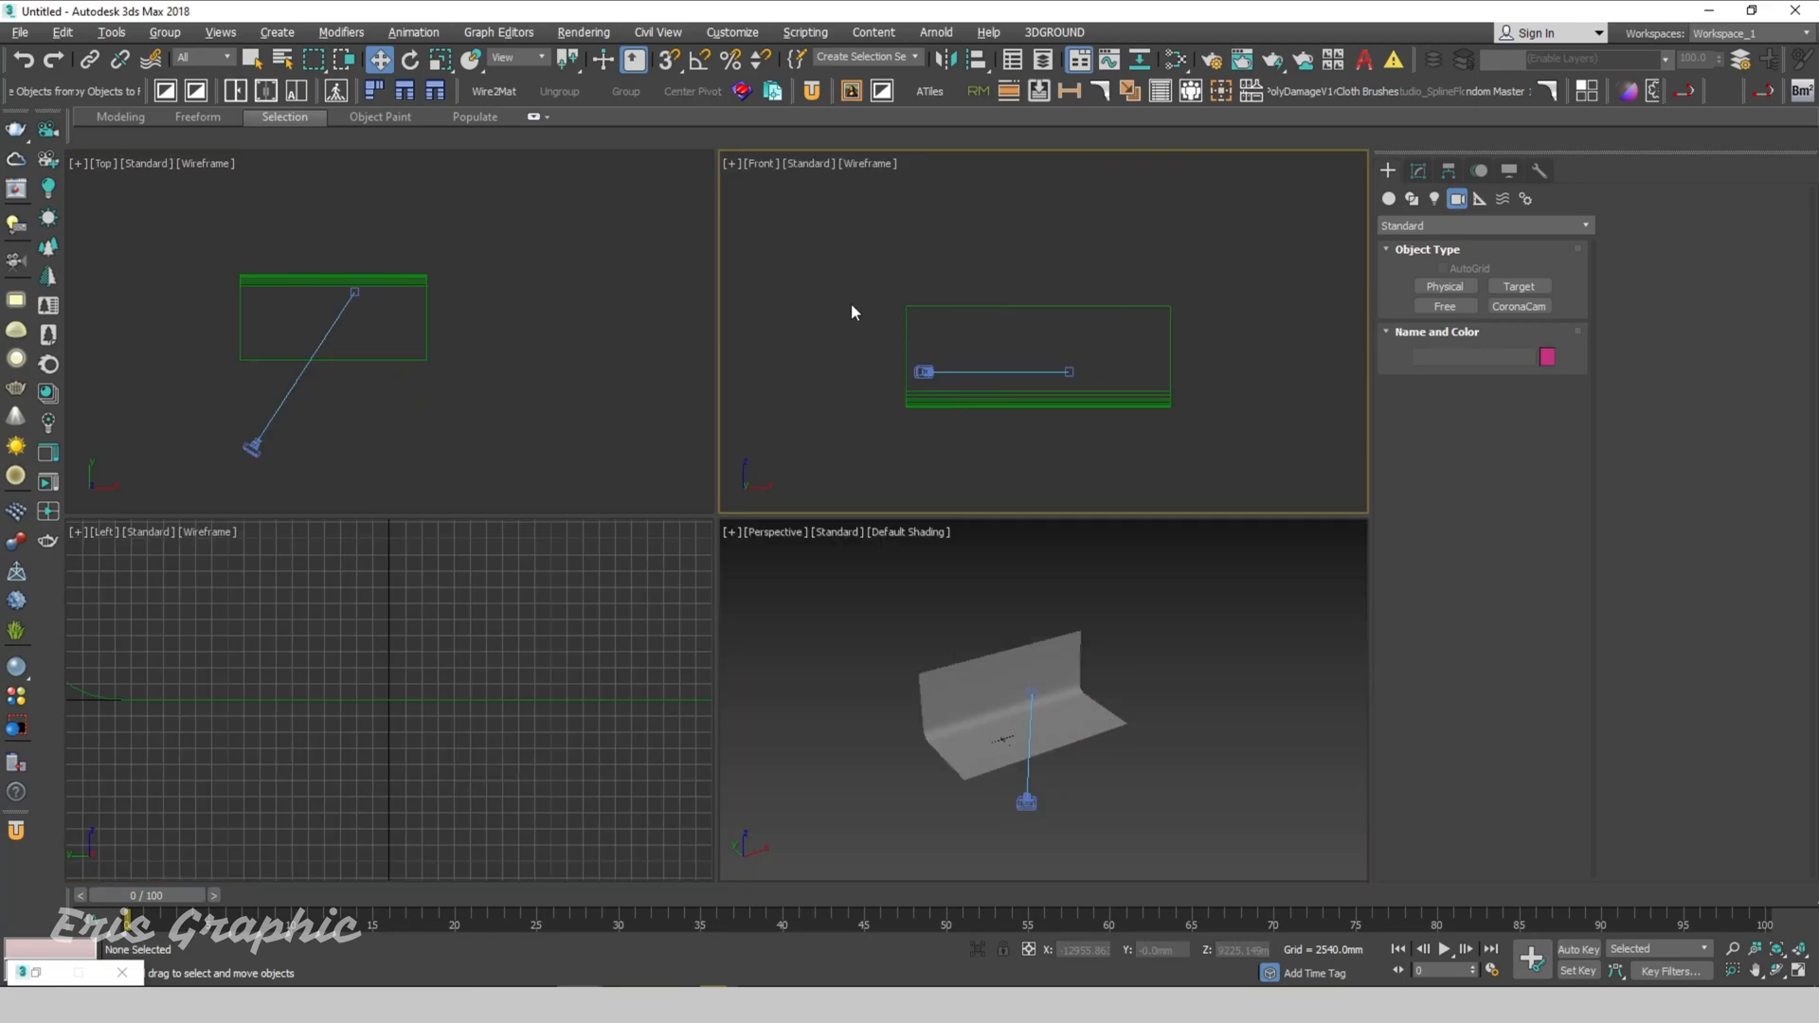
key("alt+b")
left_click(825, 272)
left_click(779, 328)
left_click(1008, 724)
left_click(1072, 722)
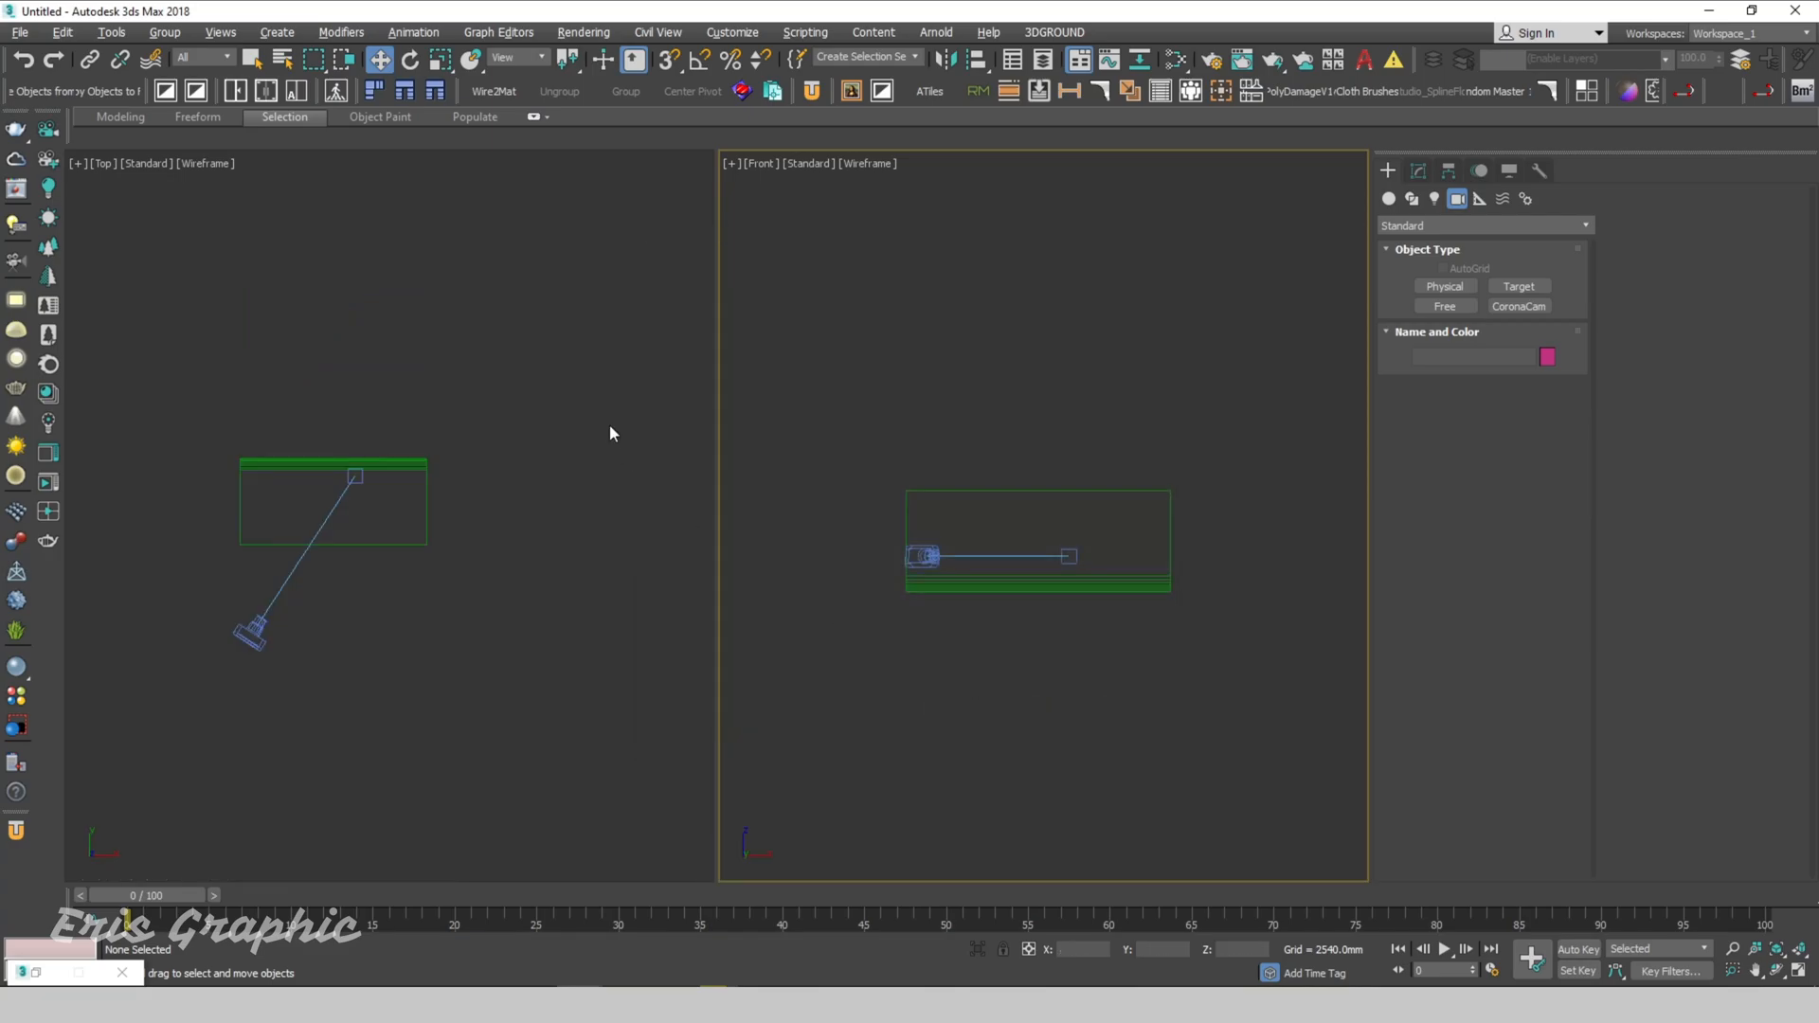
Step: Show the Corona camera's view with safe frames in place of the Top view, and switch the Front viewport to Top
key("c")
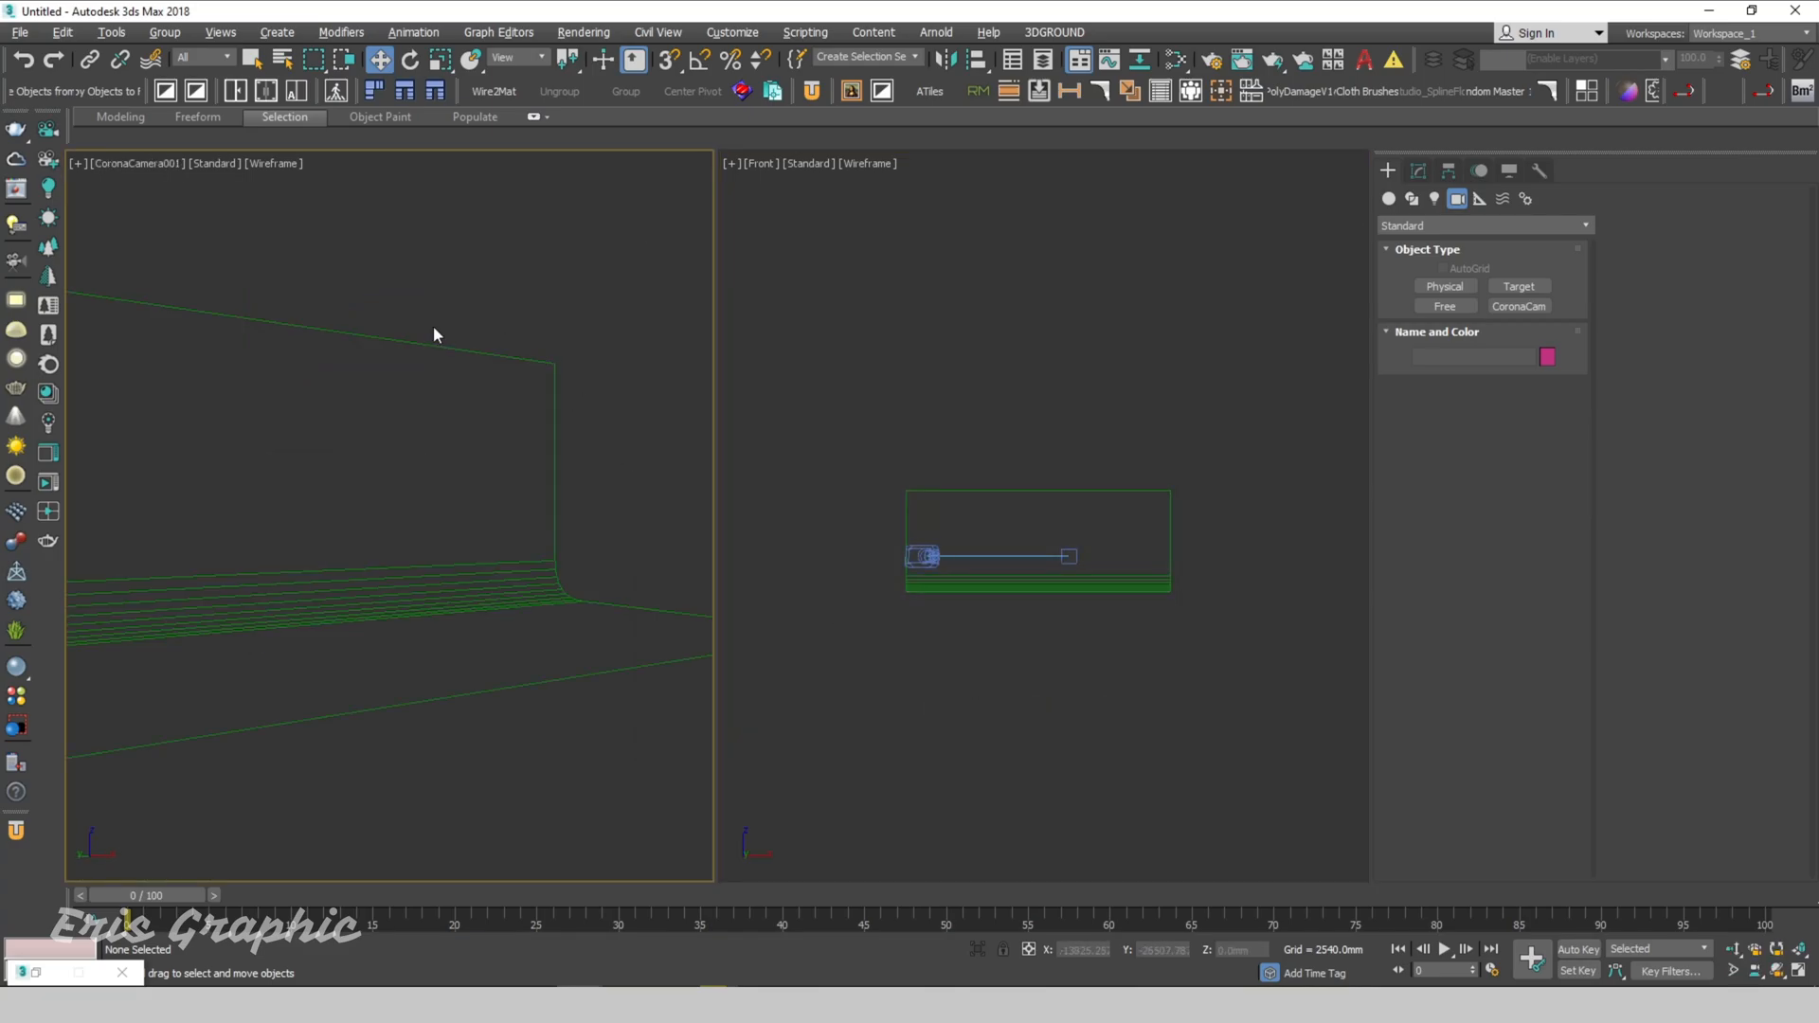
key("shift+f")
left_click(1096, 469)
key("t")
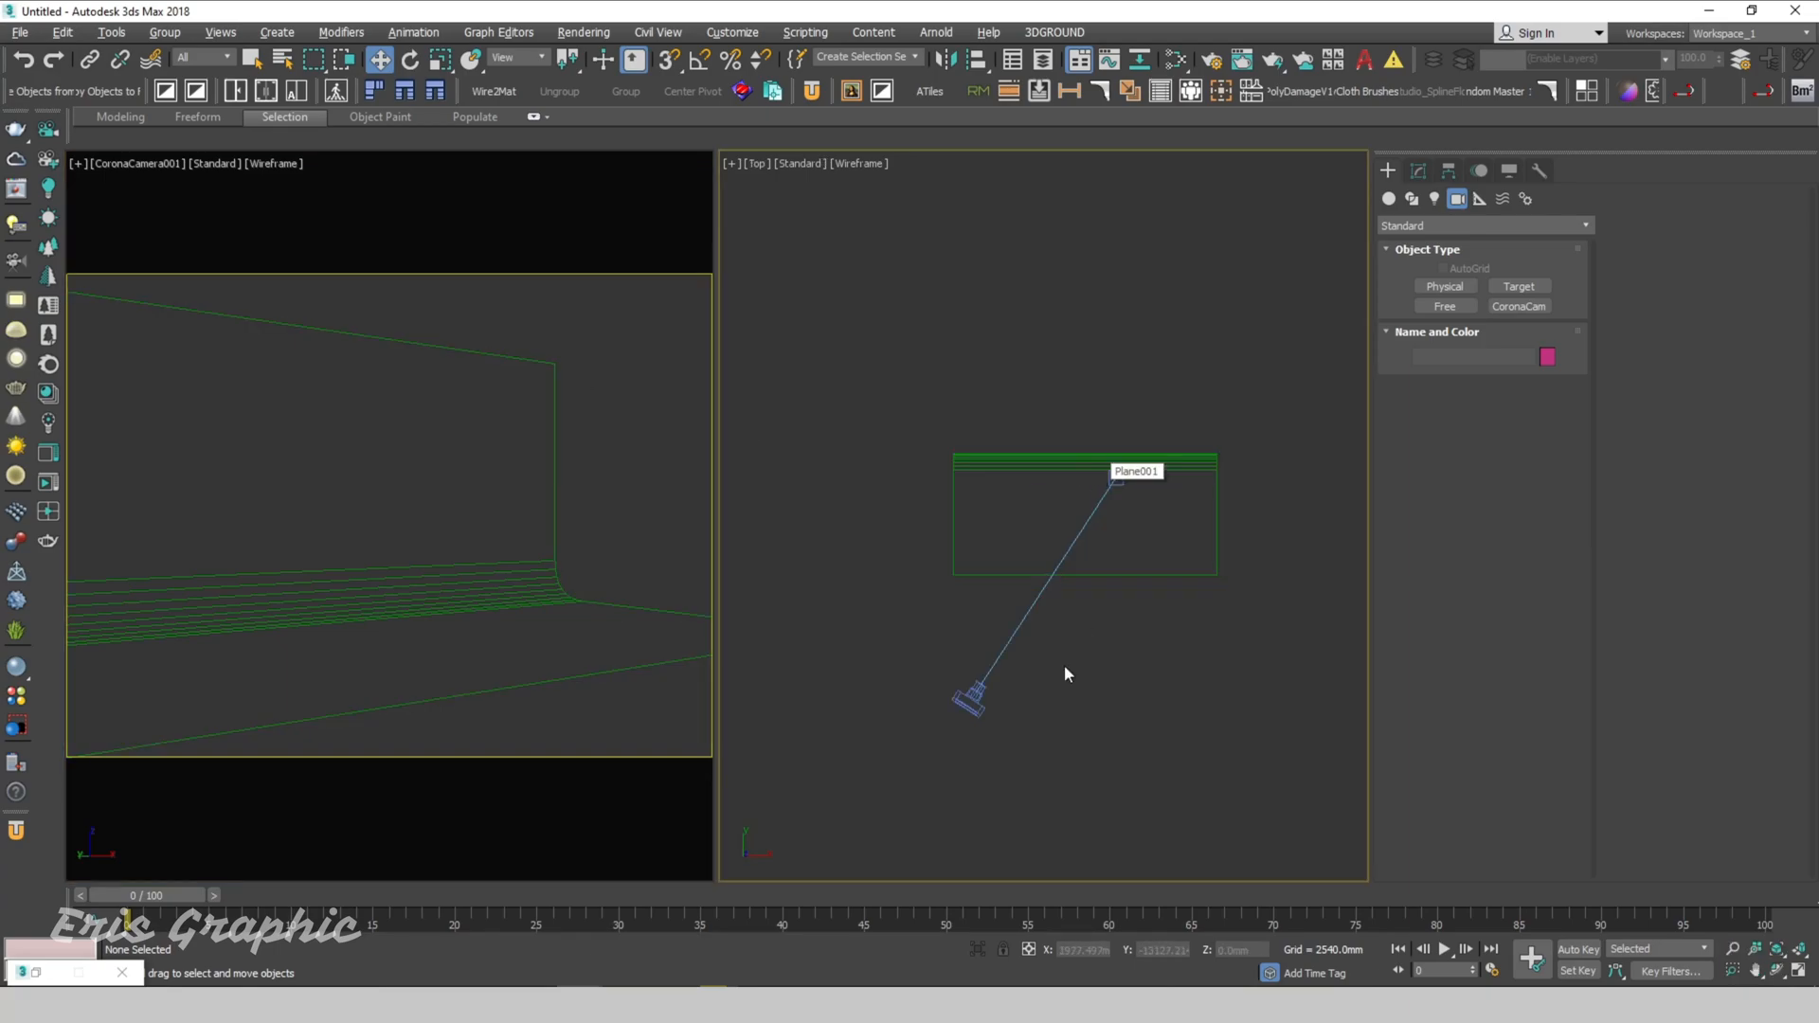
Step: Shift the camera target along X toward the backdrop's centre in the Top view, making the camera's angle less diagonal
scroll(1063, 670, "up", 2)
left_click(915, 721)
left_click(1139, 398)
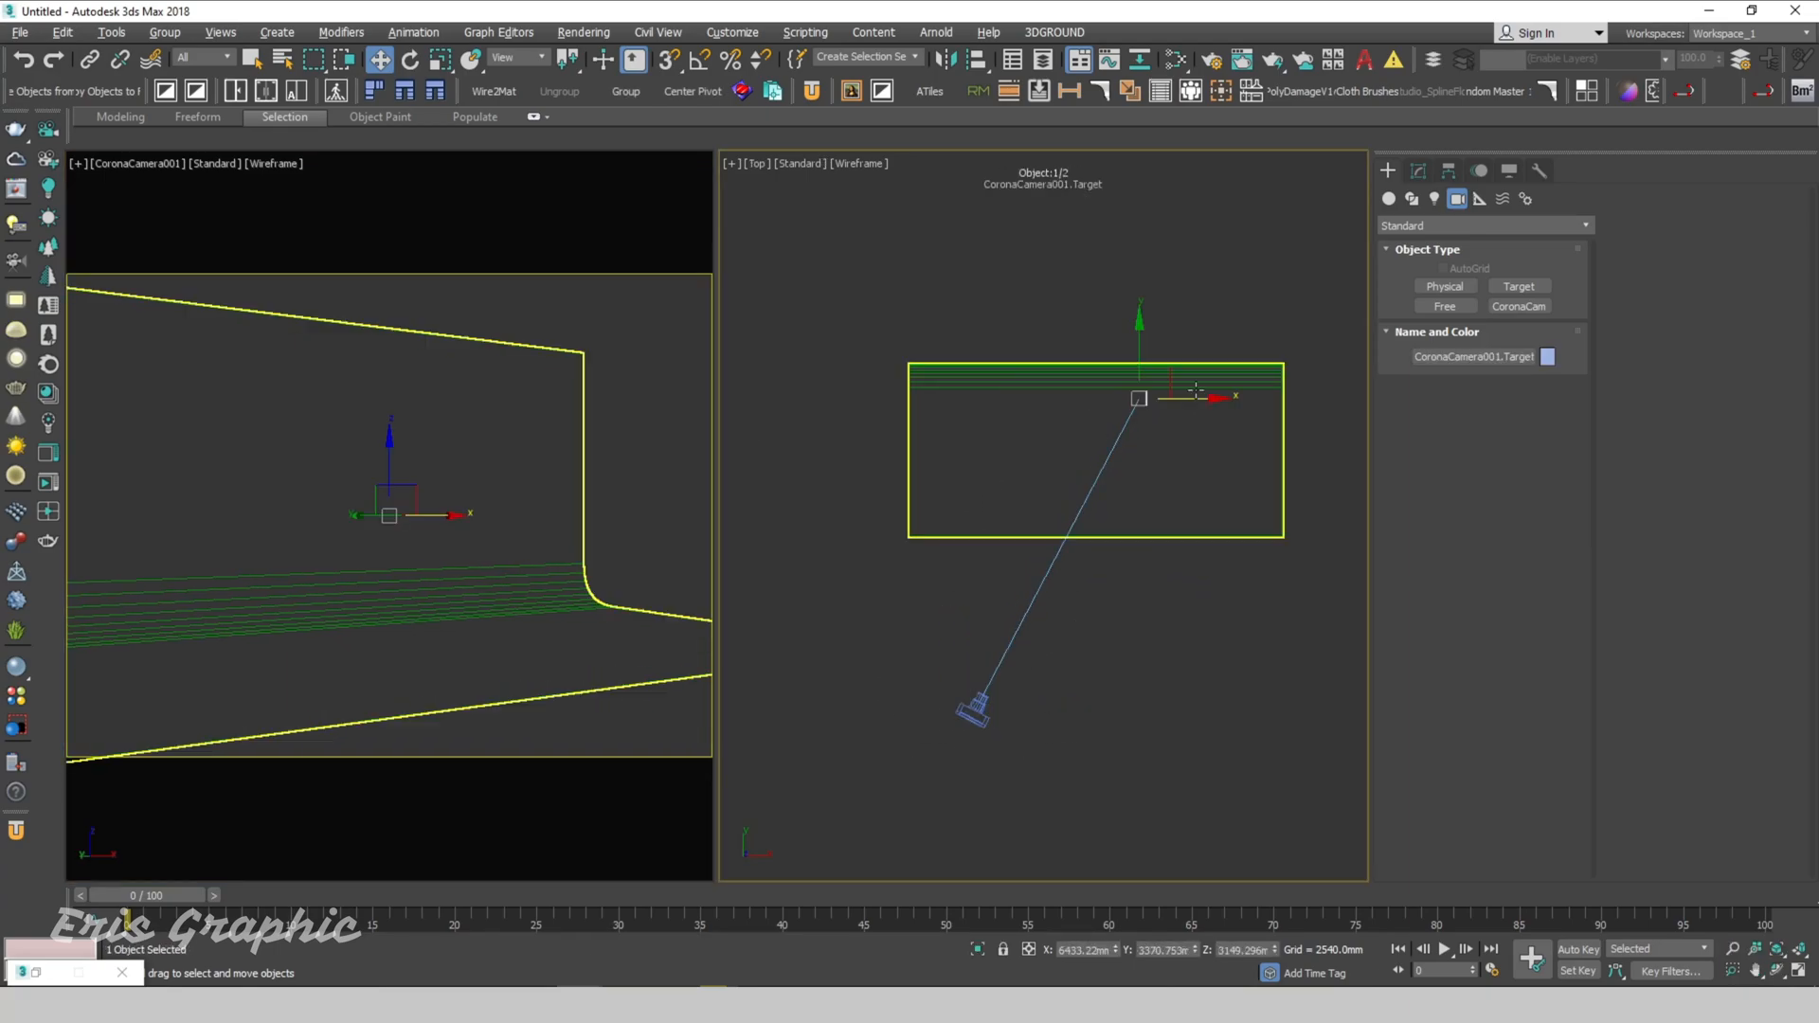
left_click_drag(1185, 398, 1126, 388)
left_click(1194, 333)
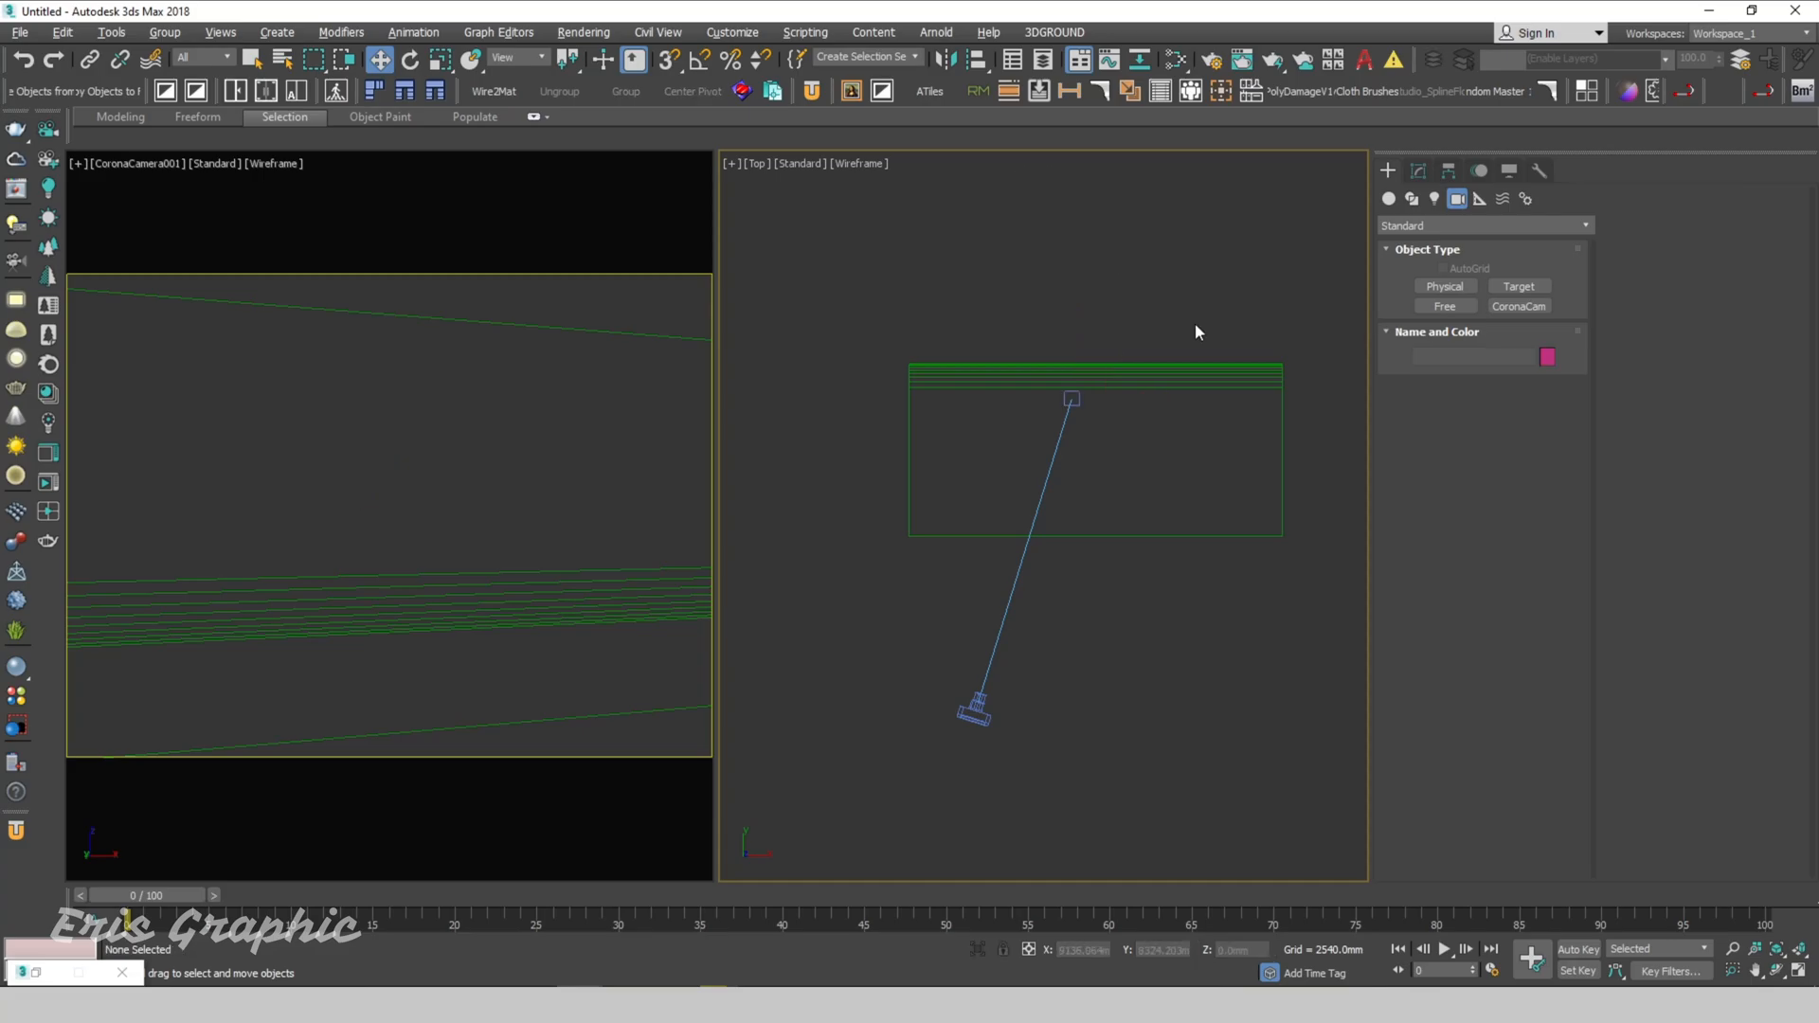
Step: Enlarge the backdrop in the Front view by raising its top edge and moving its two side edges outward
left_click(1265, 479)
key("f")
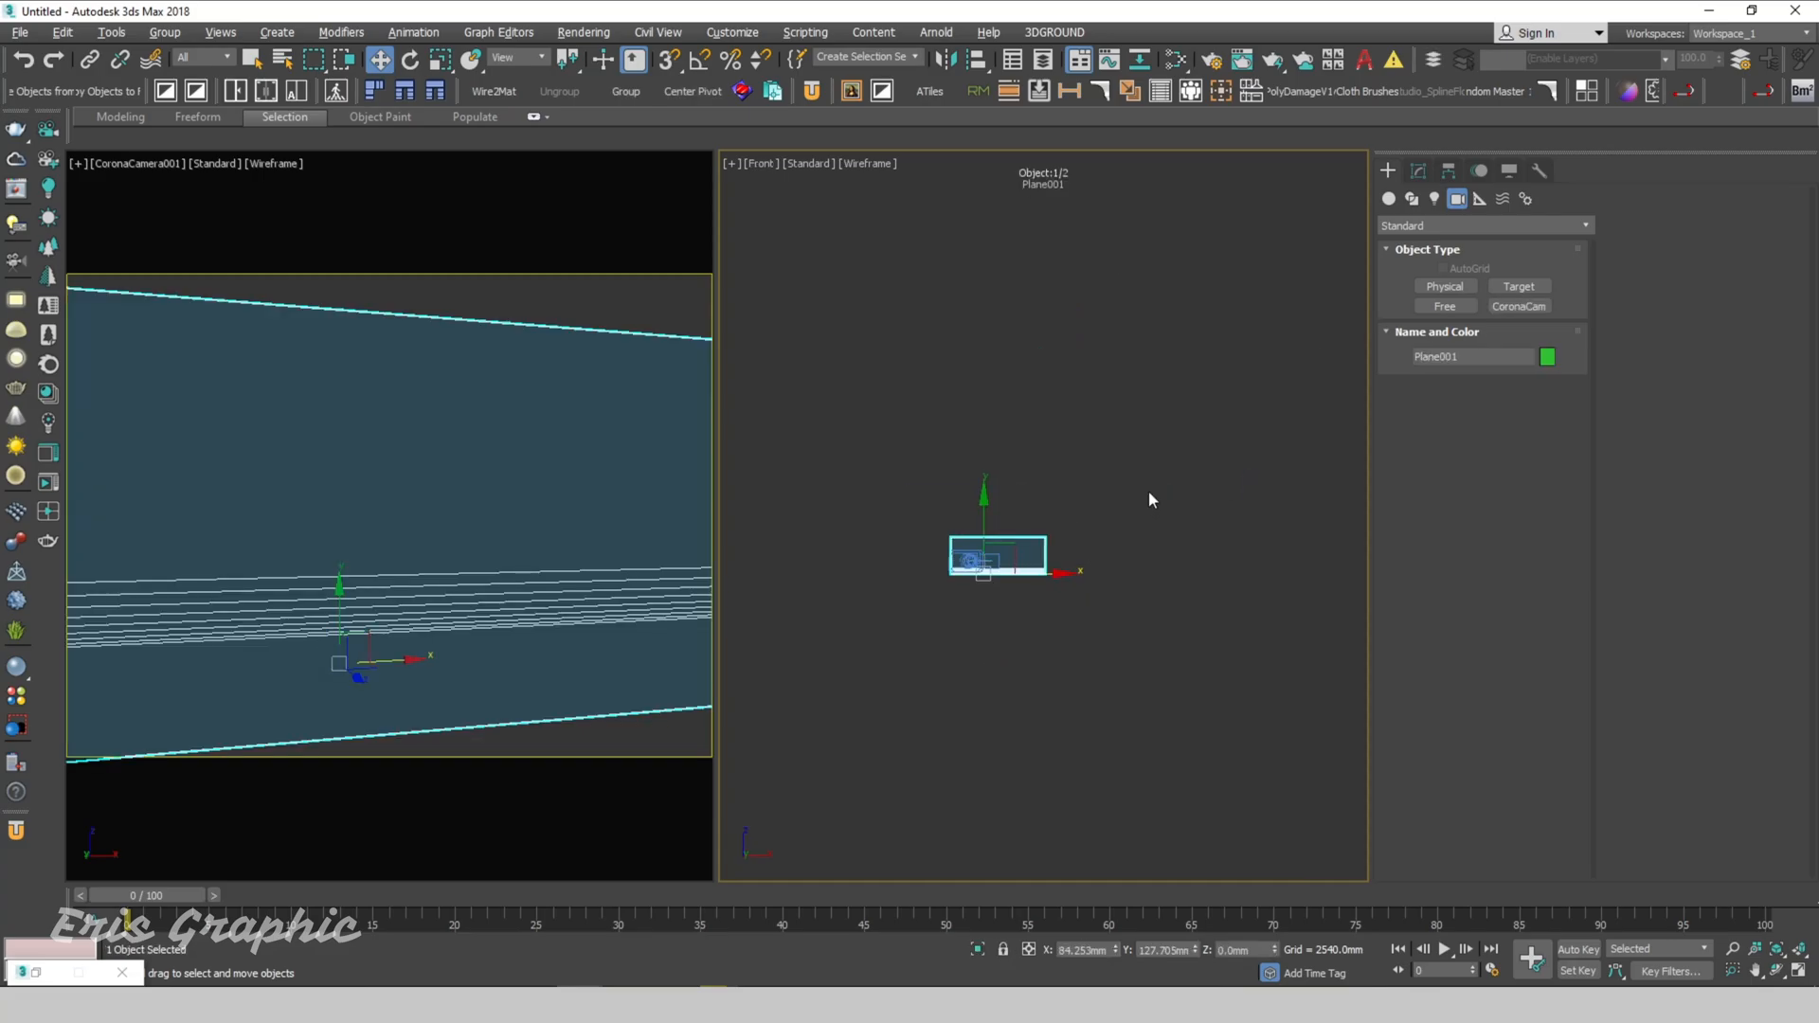
left_click(1418, 170)
left_click(1431, 256)
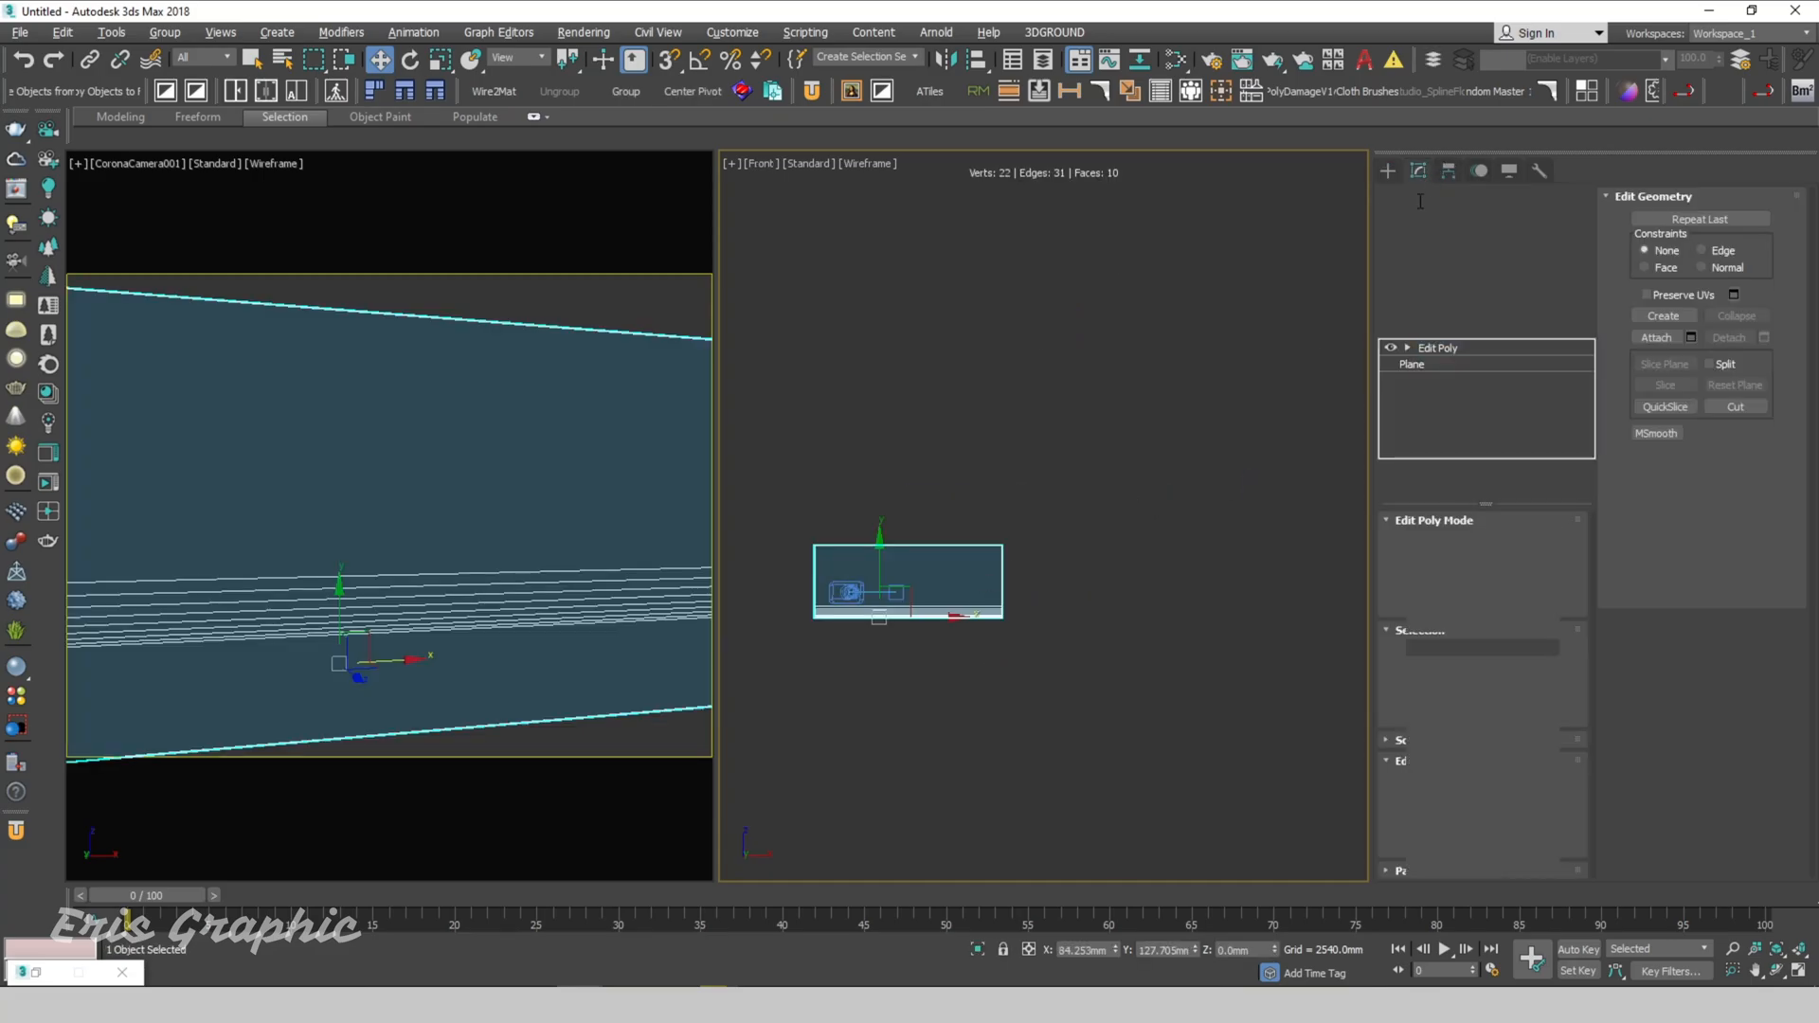
left_click(1463, 673)
left_click_drag(964, 503, 929, 383)
left_click_drag(959, 337, 1140, 724)
left_click_drag(1044, 605, 1138, 604)
left_click_drag(787, 390, 905, 706)
left_click_drag(834, 577, 764, 578)
left_click(1232, 663)
left_click(1457, 673)
left_click(1194, 663)
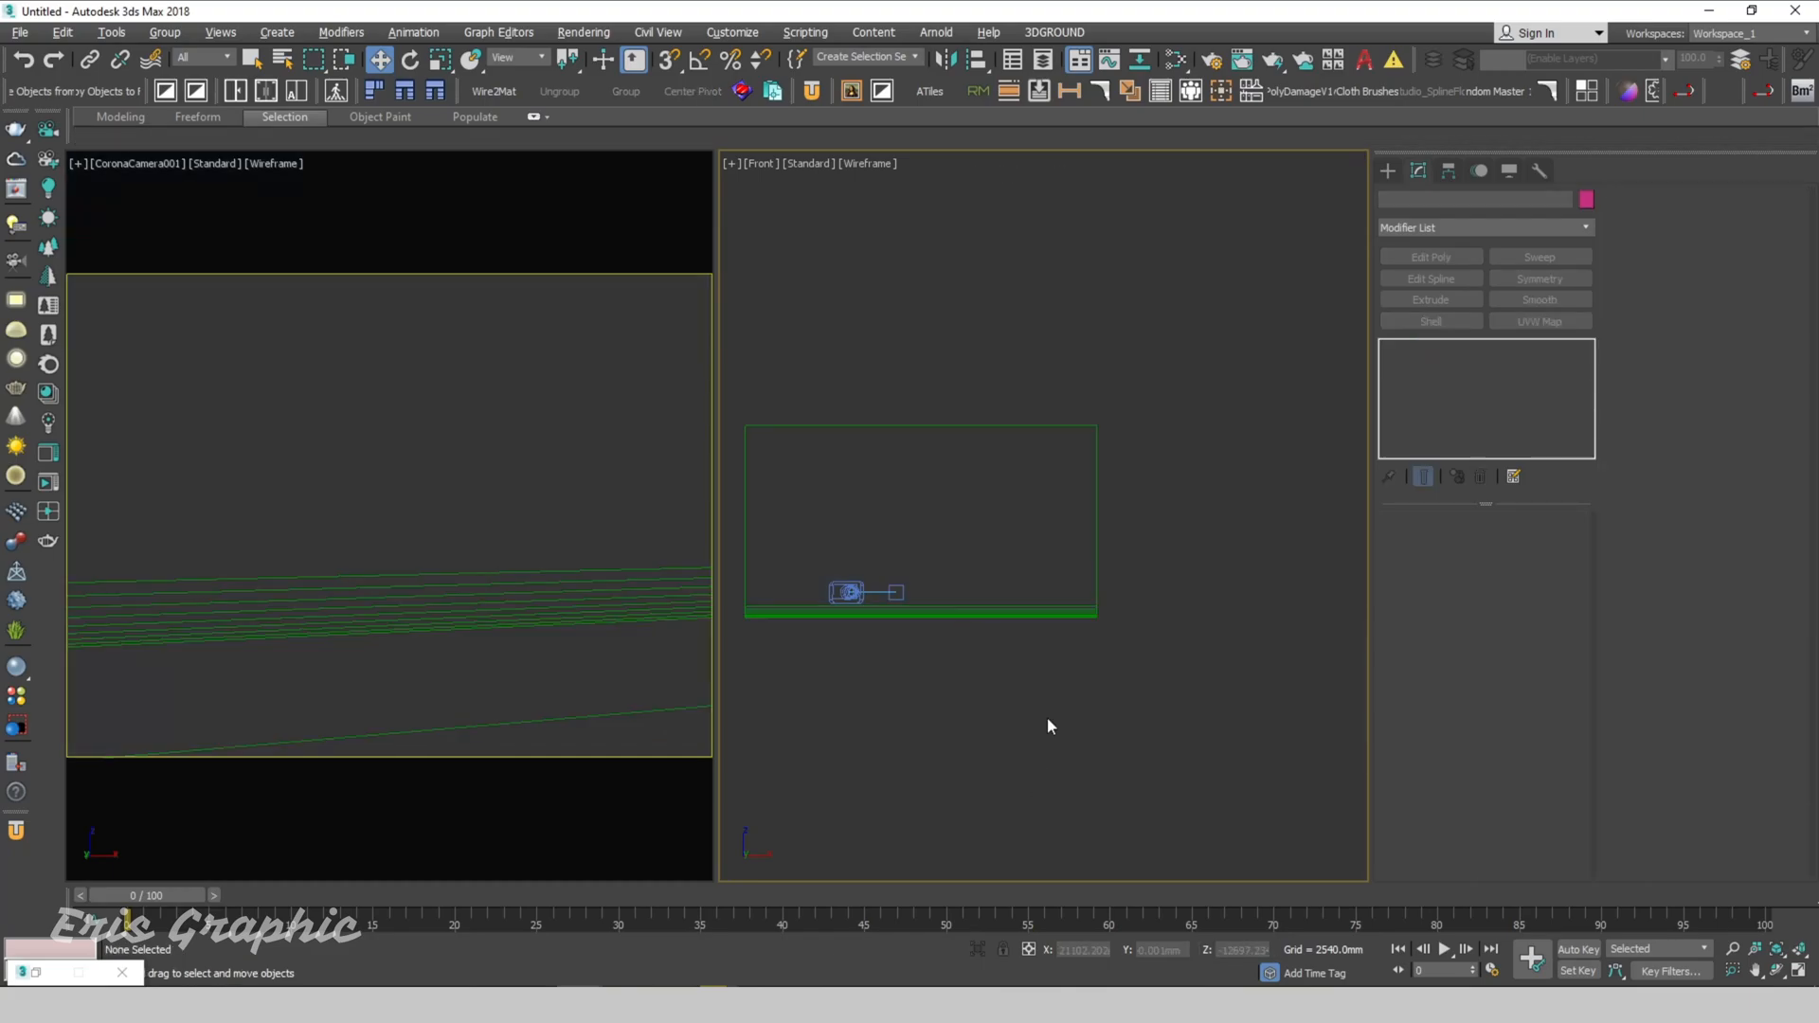
Step: Extend the backdrop's floor in the Top view by moving its front edge forward to about Y -16991 mm
key("t")
left_click_drag(1236, 616, 1151, 458)
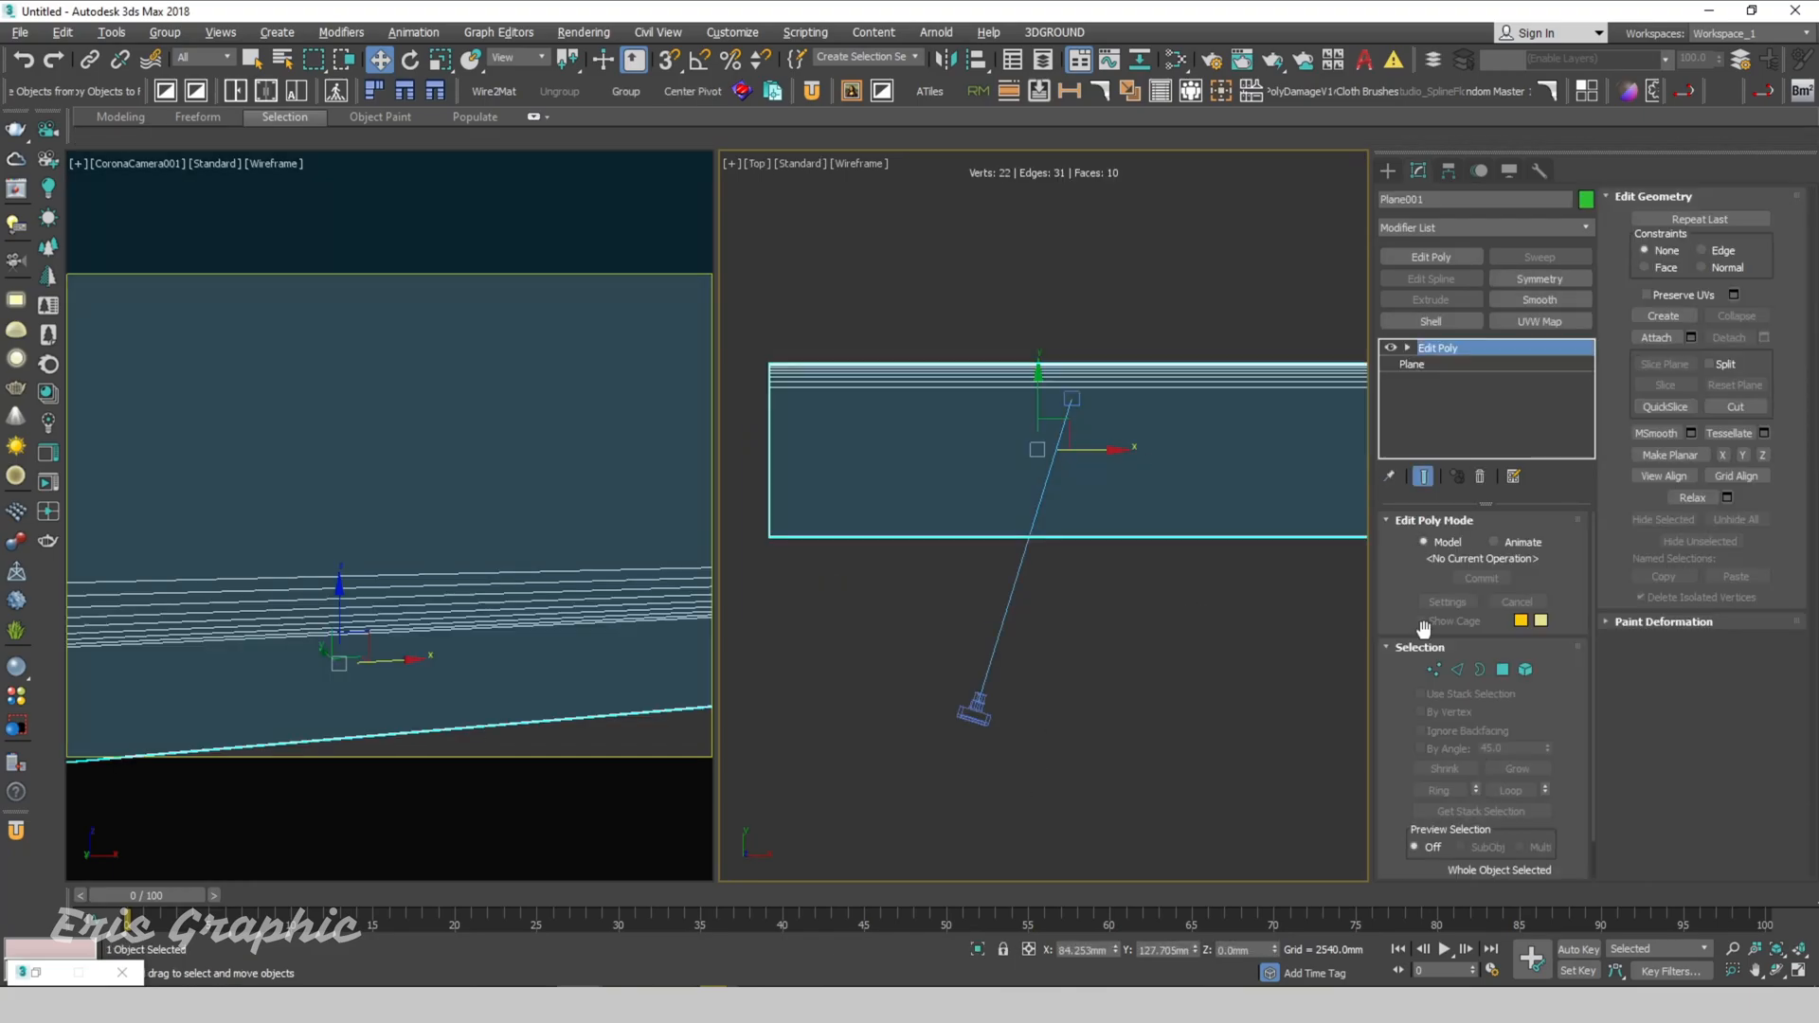
left_click(1456, 670)
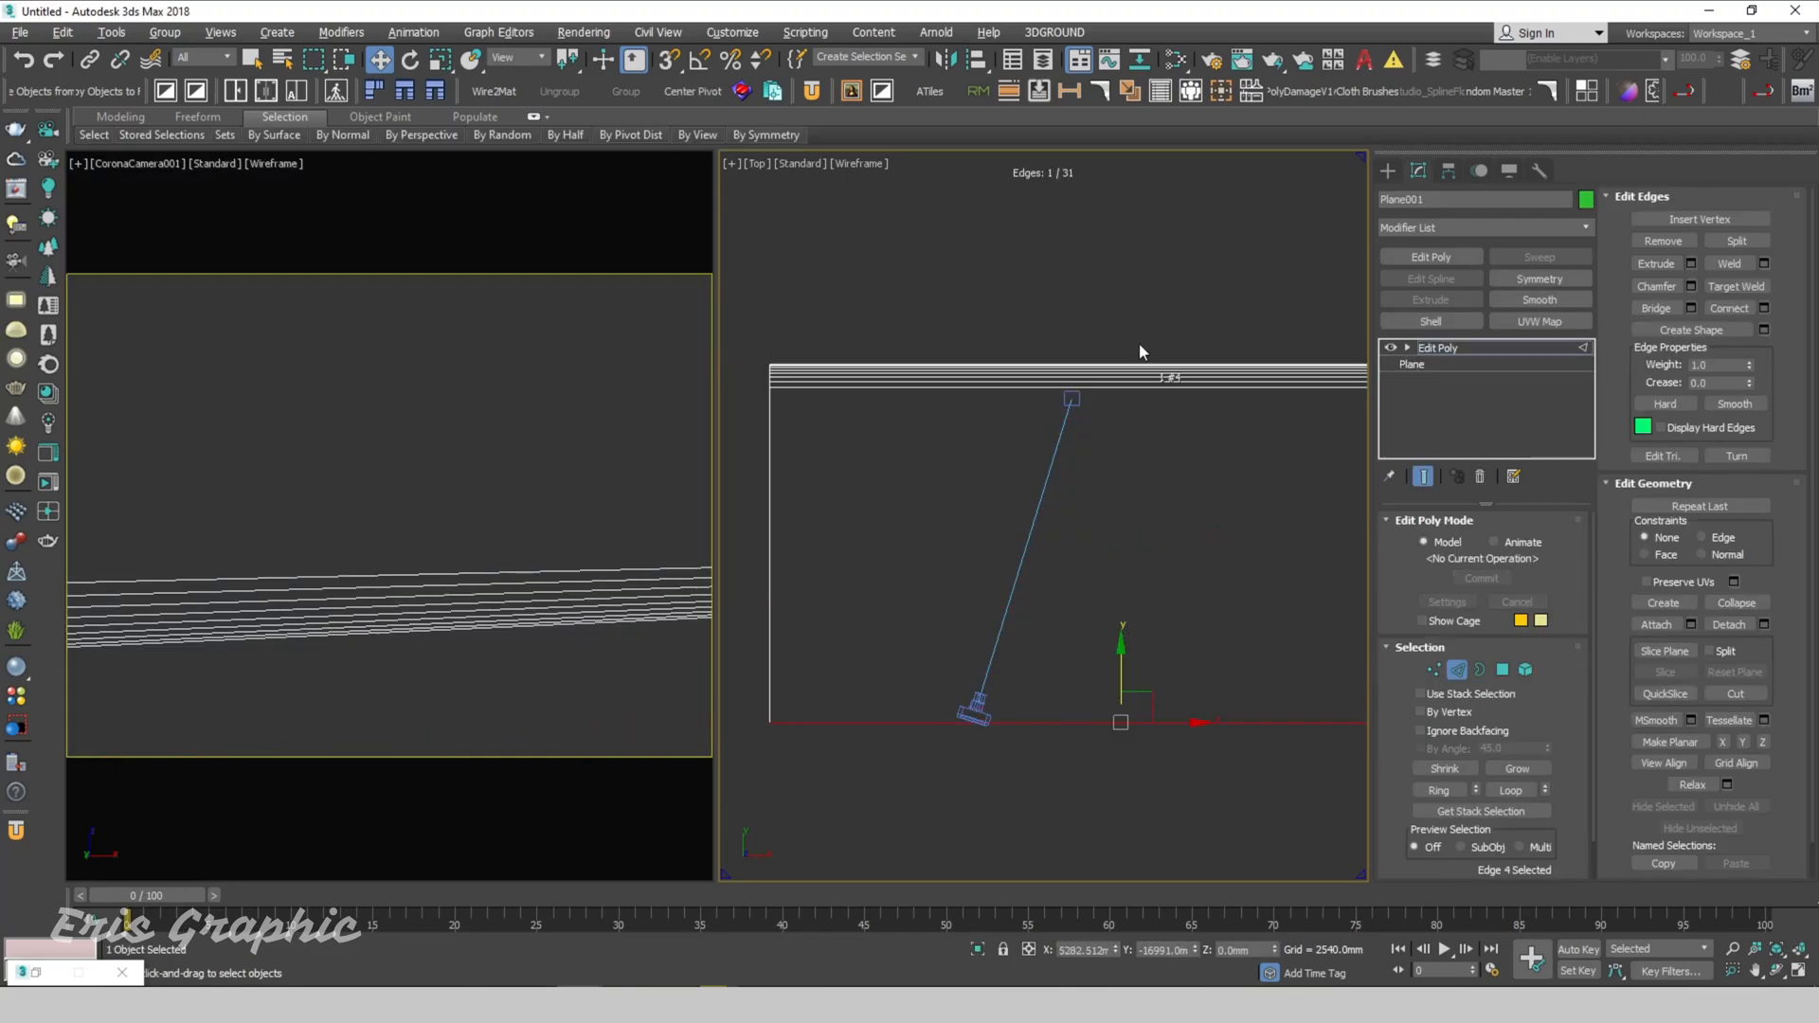
left_click(1457, 670)
left_click(951, 399)
scroll(956, 402, "down", 2)
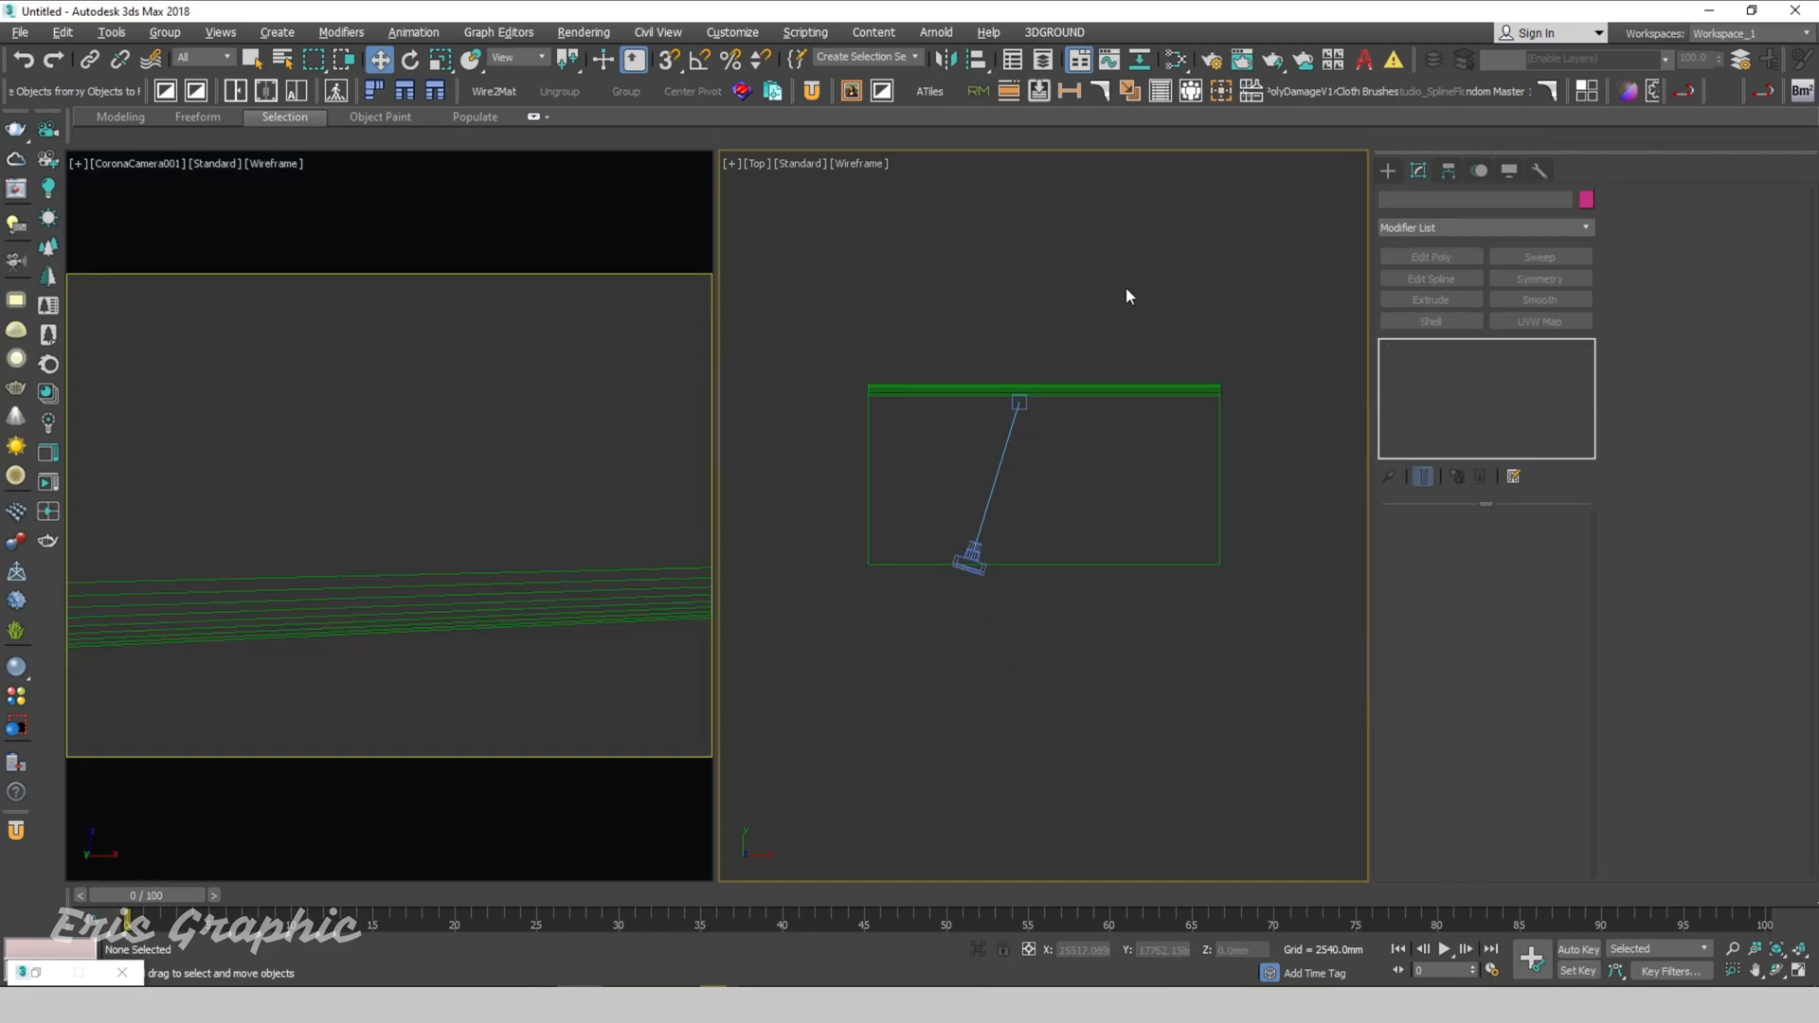
Step: Switch the Top viewport to shaded display, hide the cameras and maximize the viewport
key("F3")
key("shift+c")
key("alt+w")
middle_click_drag(1120, 298, 1085, 466, "alt")
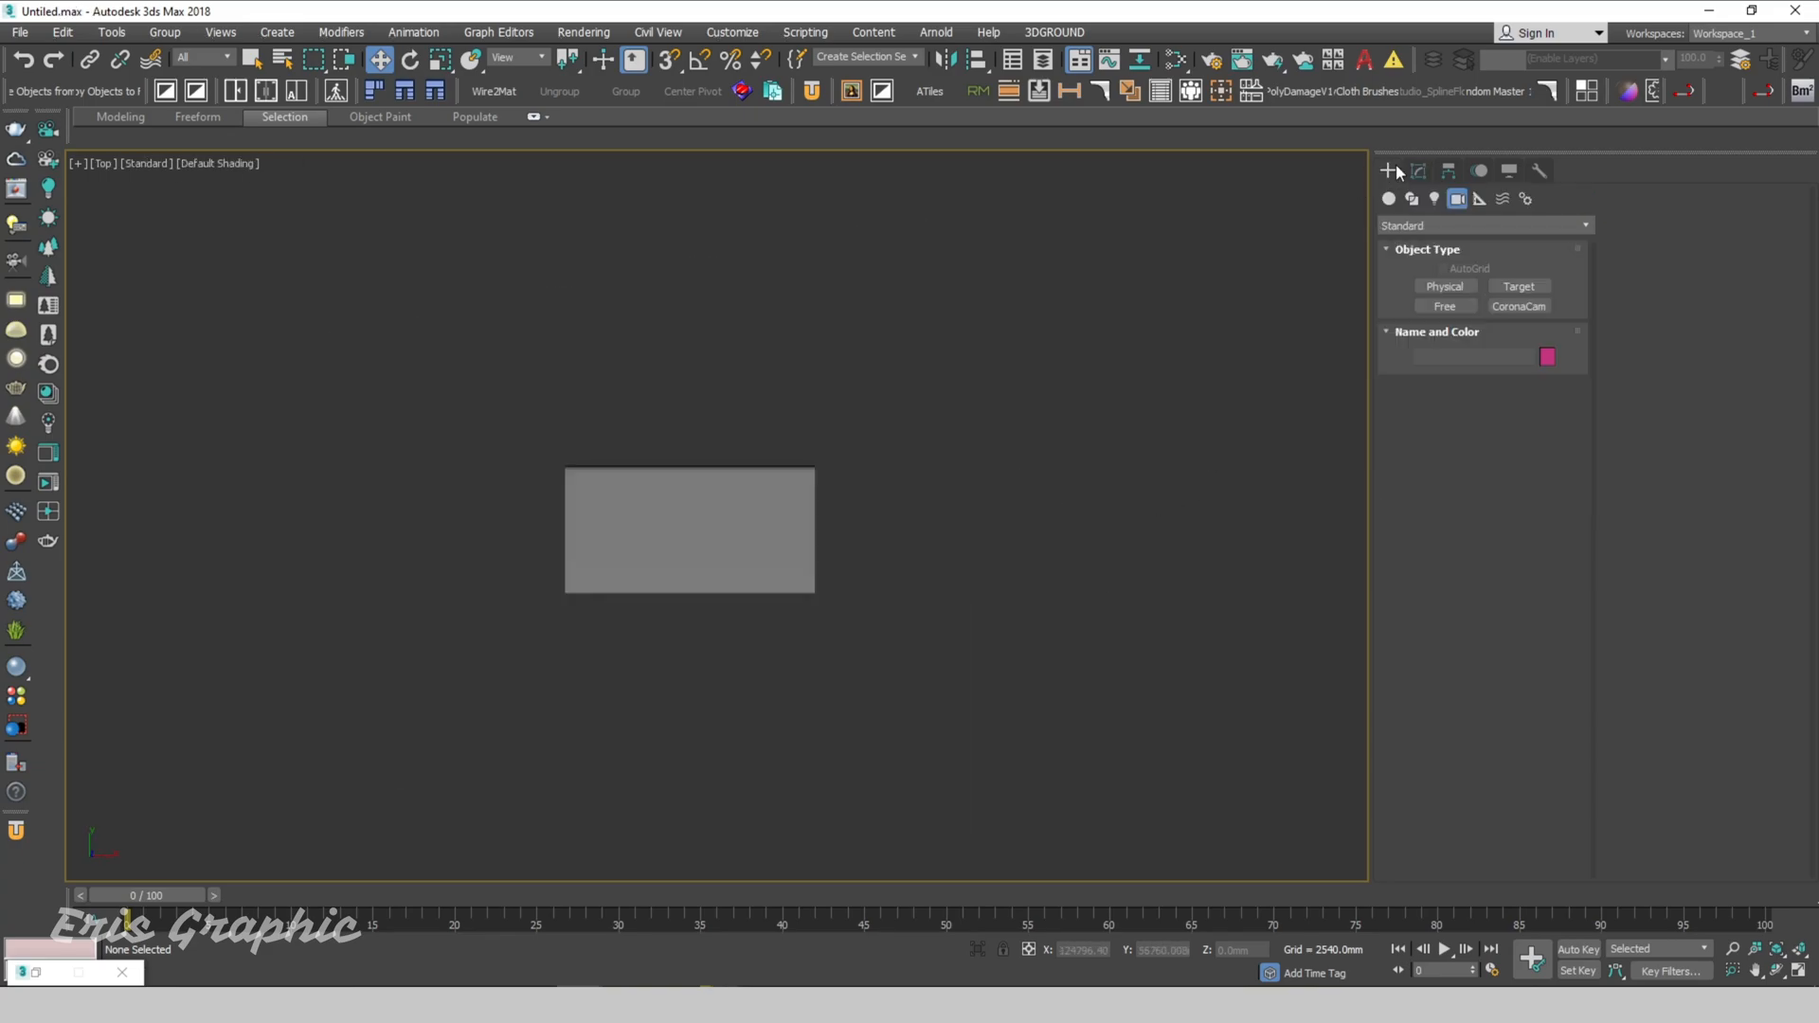
Step: Create a thin upright box about 11760 mm wide and 12850 mm high on the backdrop floor, and move it back toward the wall
left_click(1388, 170)
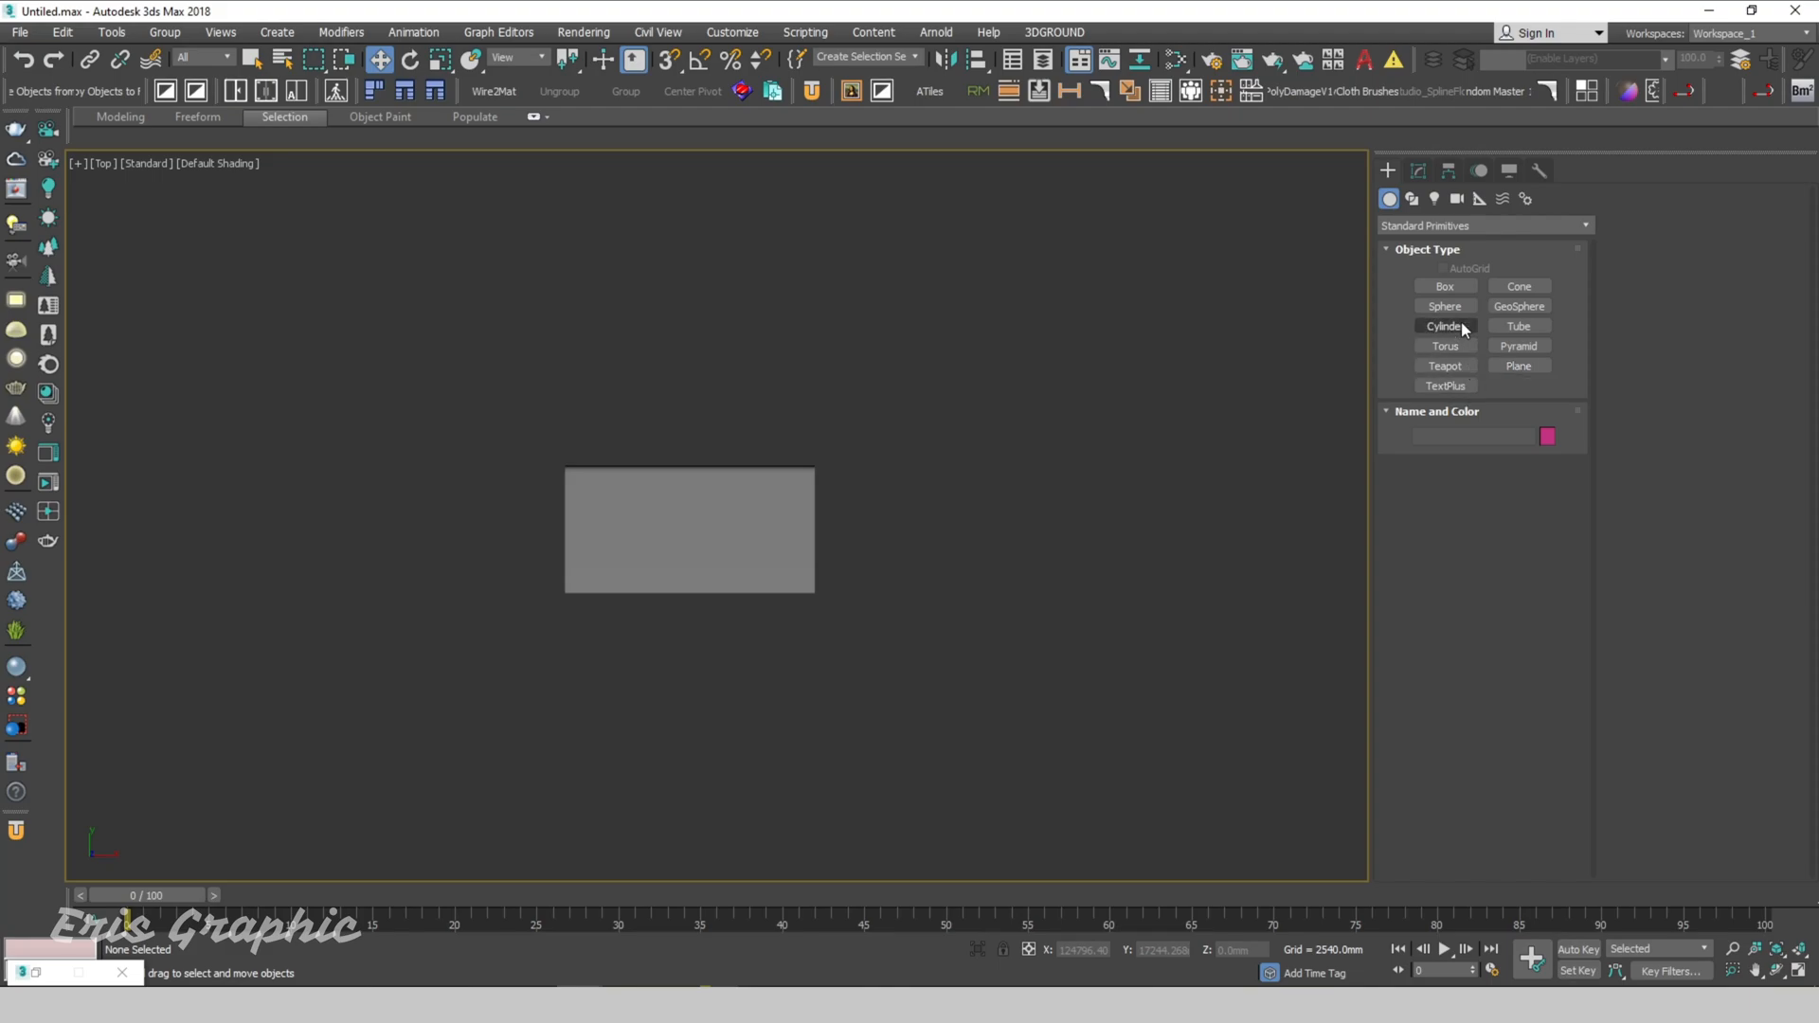
left_click(1445, 286)
middle_click_drag(1278, 426, 925, 569, "alt")
scroll(703, 662, "up", 5)
left_click_drag(679, 642, 854, 585)
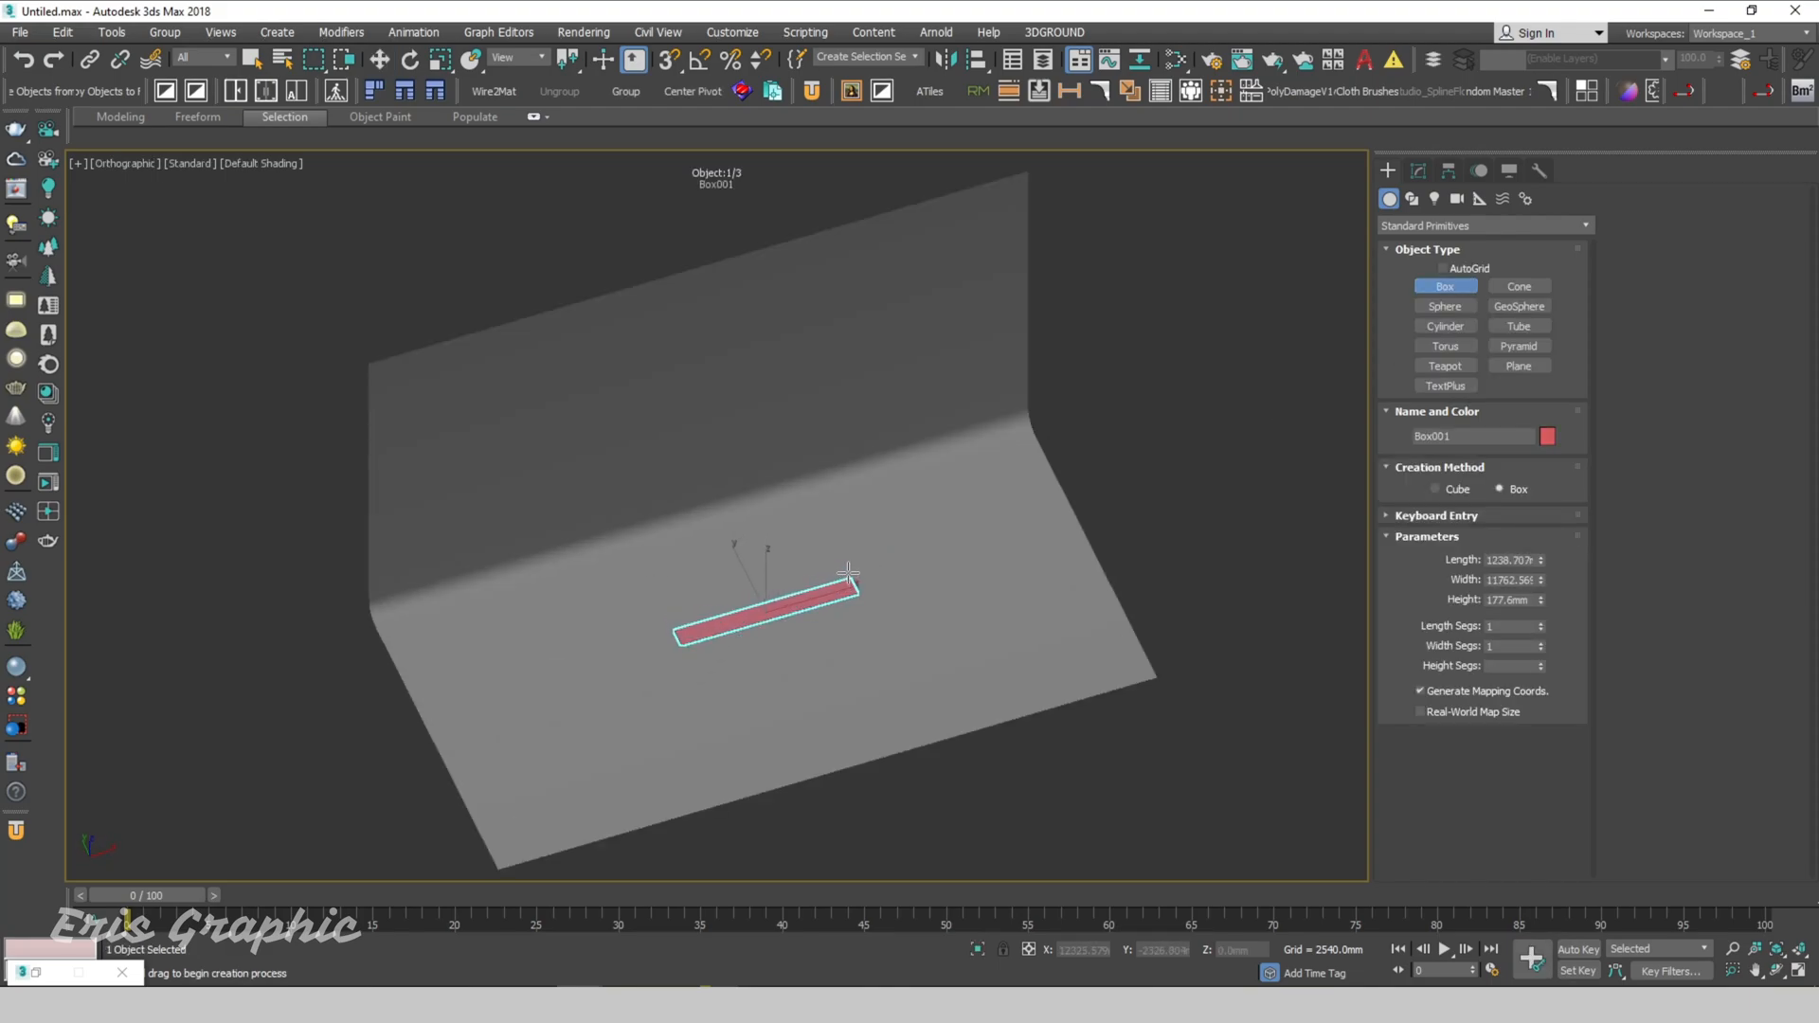
left_click(870, 374)
key("w")
mouse_move(1194, 586)
middle_mouse_down("alt")
mouse_move(1192, 551)
mouse_move(1187, 573)
middle_mouse_up("alt")
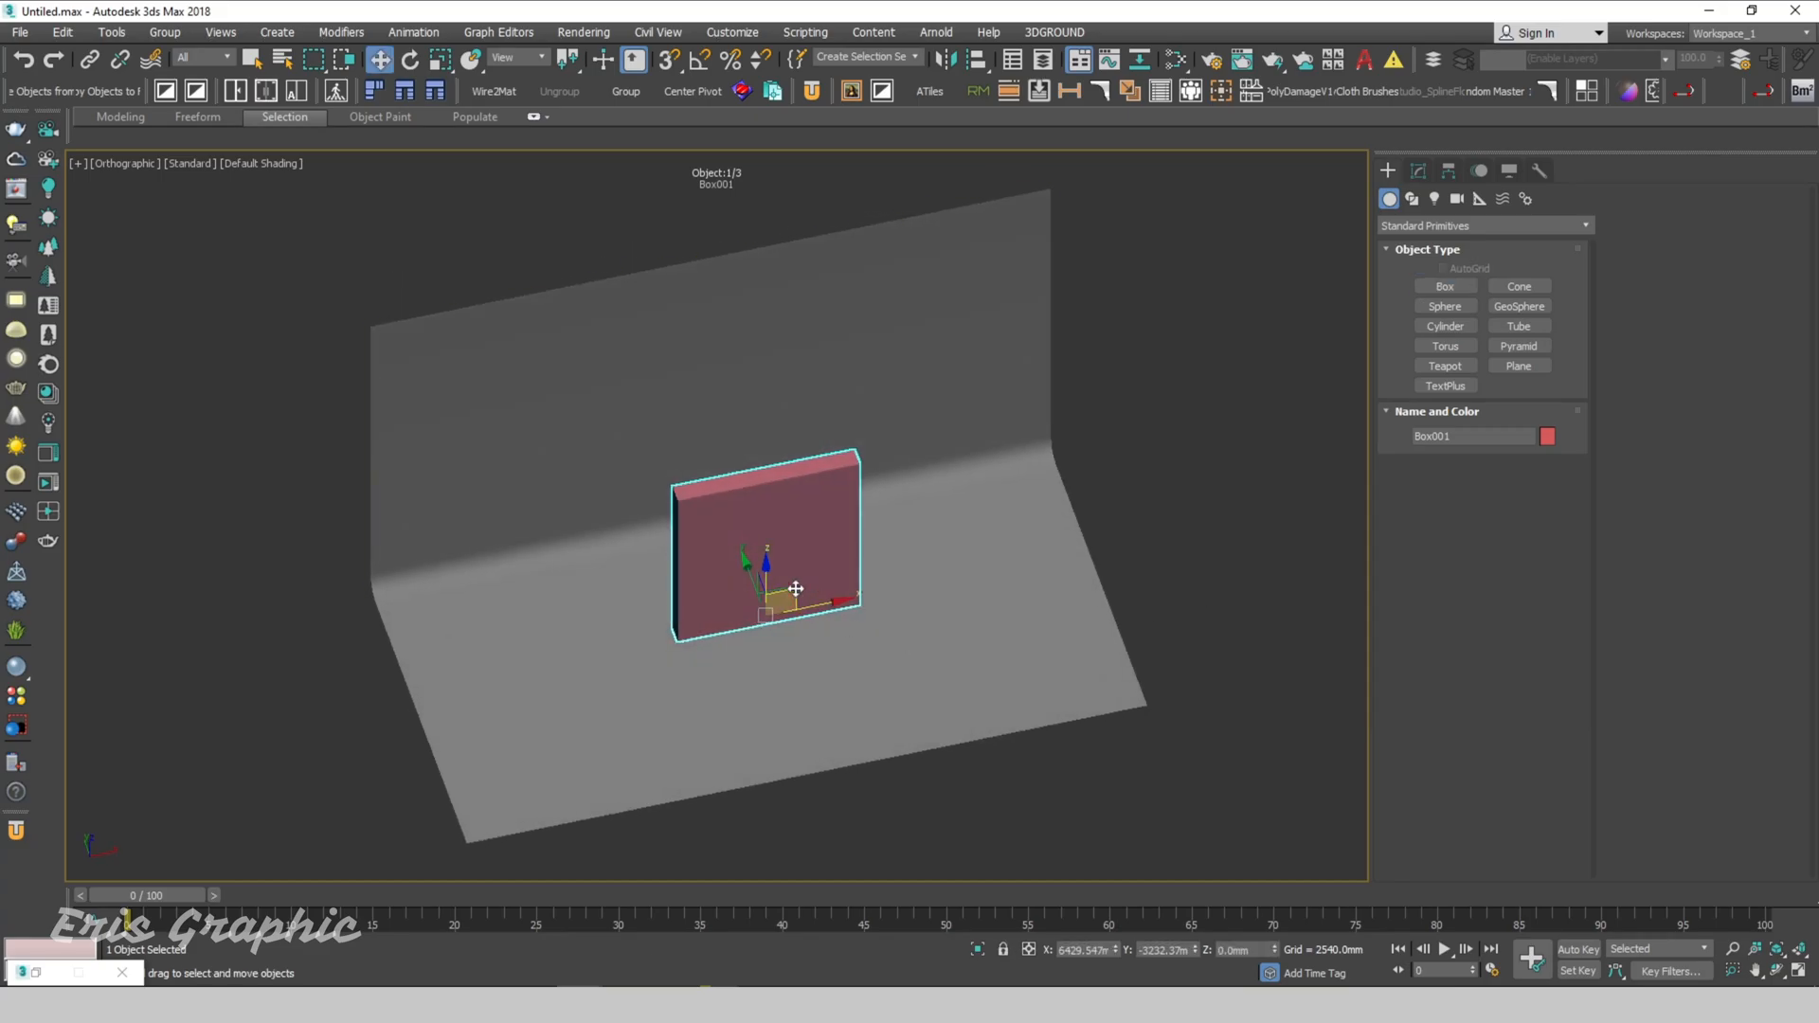
left_click_drag(750, 561, 735, 499)
middle_click_drag(934, 576, 807, 552, "alt")
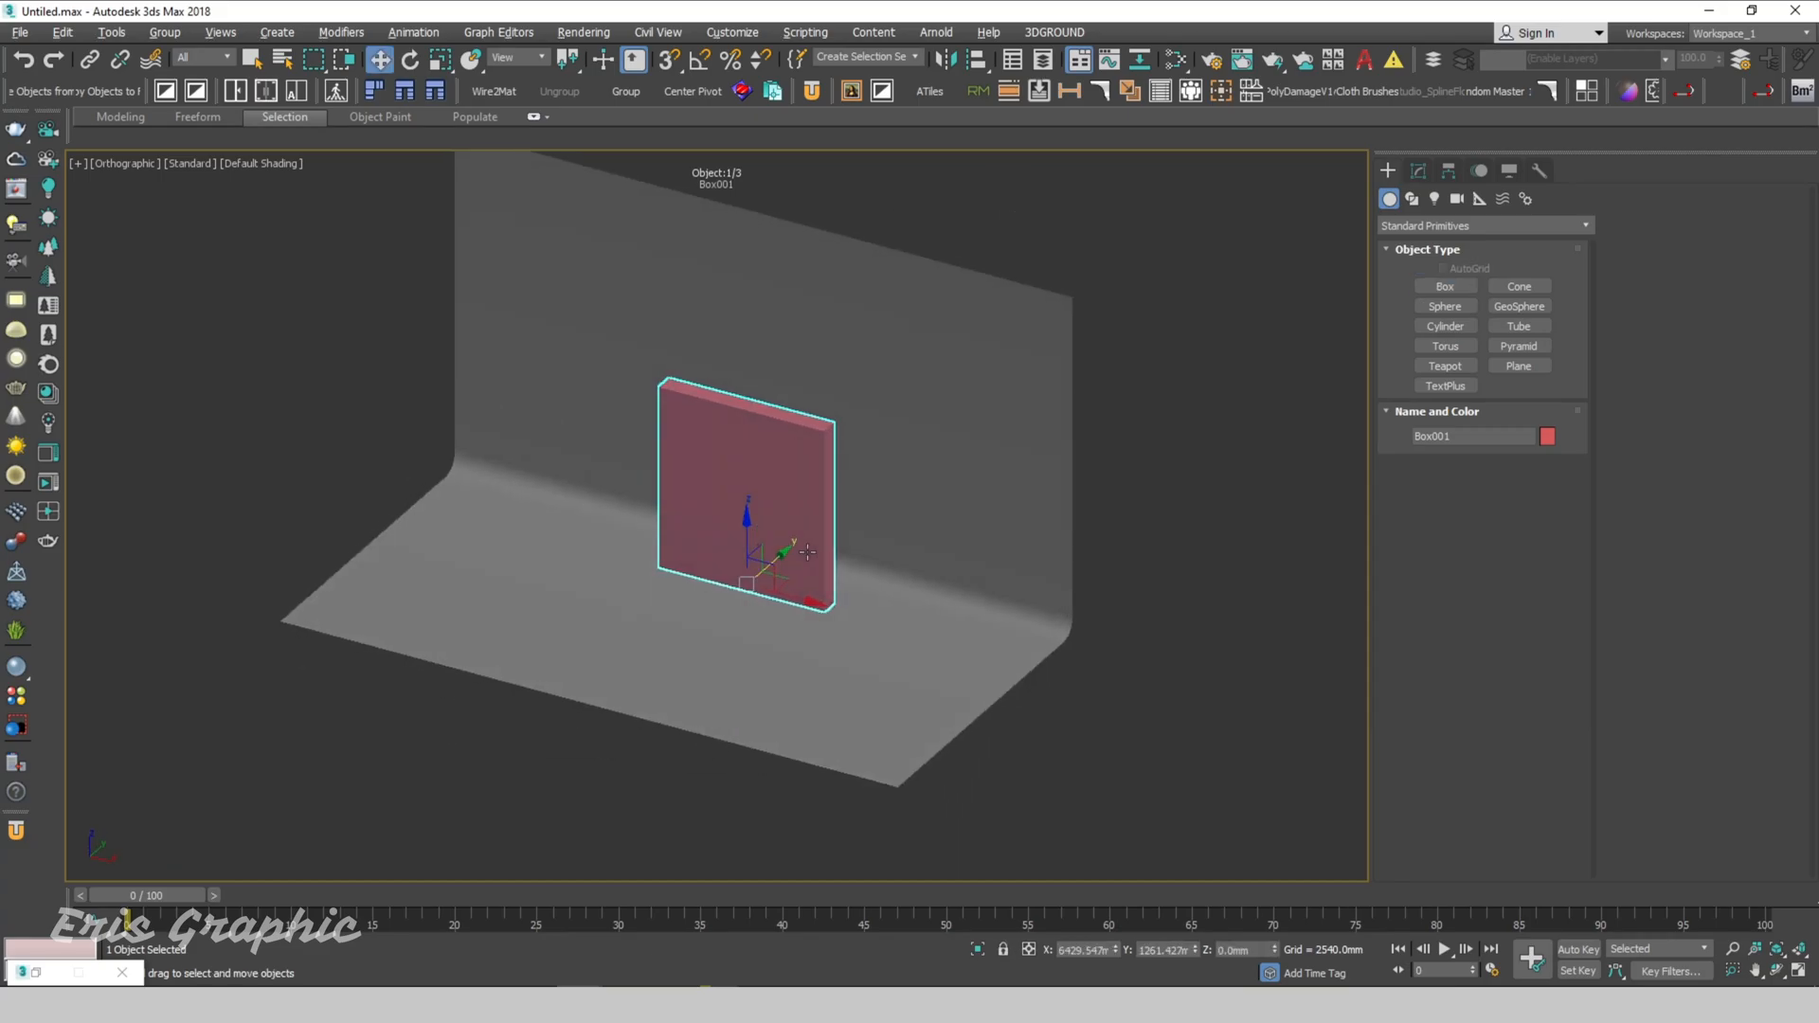
Step: Set the box's width to 3000 mm and length to 200 mm, and reduce its height to roughly match the width
left_click(1417, 171)
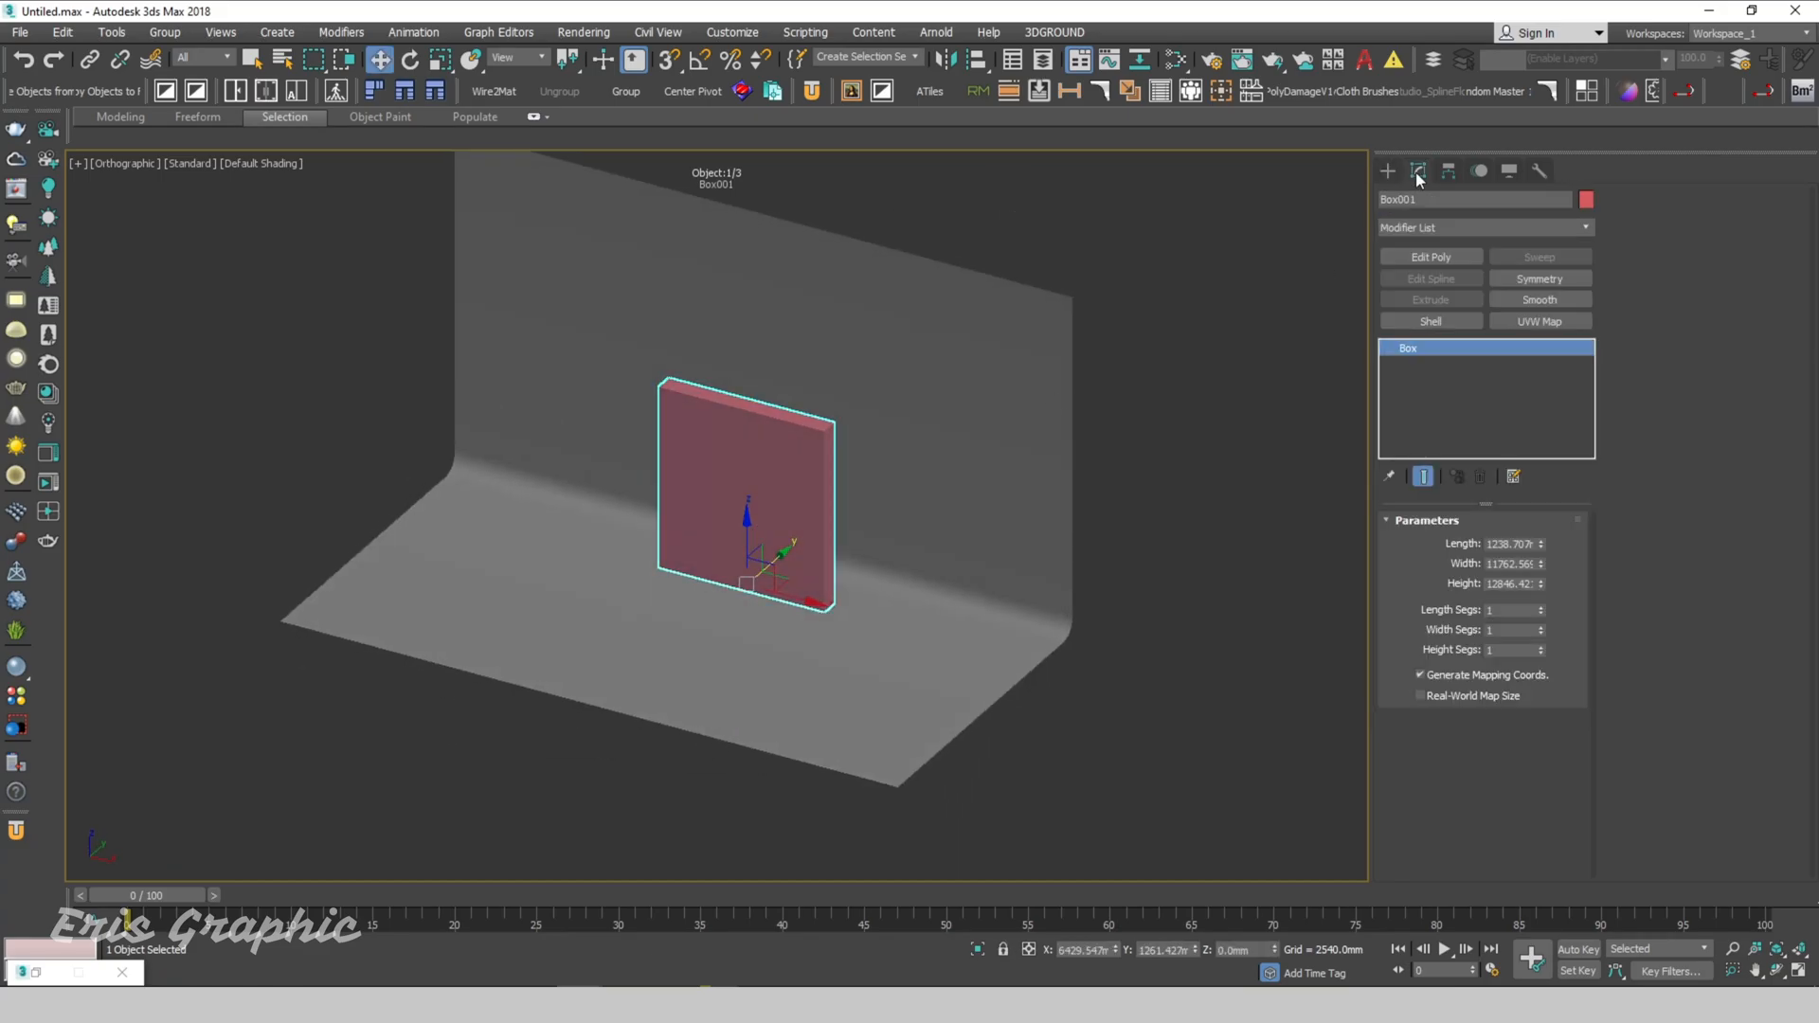
mouse_move(1541, 546)
left_mouse_down()
mouse_move(1540, 530)
mouse_move(1542, 547)
left_mouse_up()
type("3000")
double_click(1513, 544)
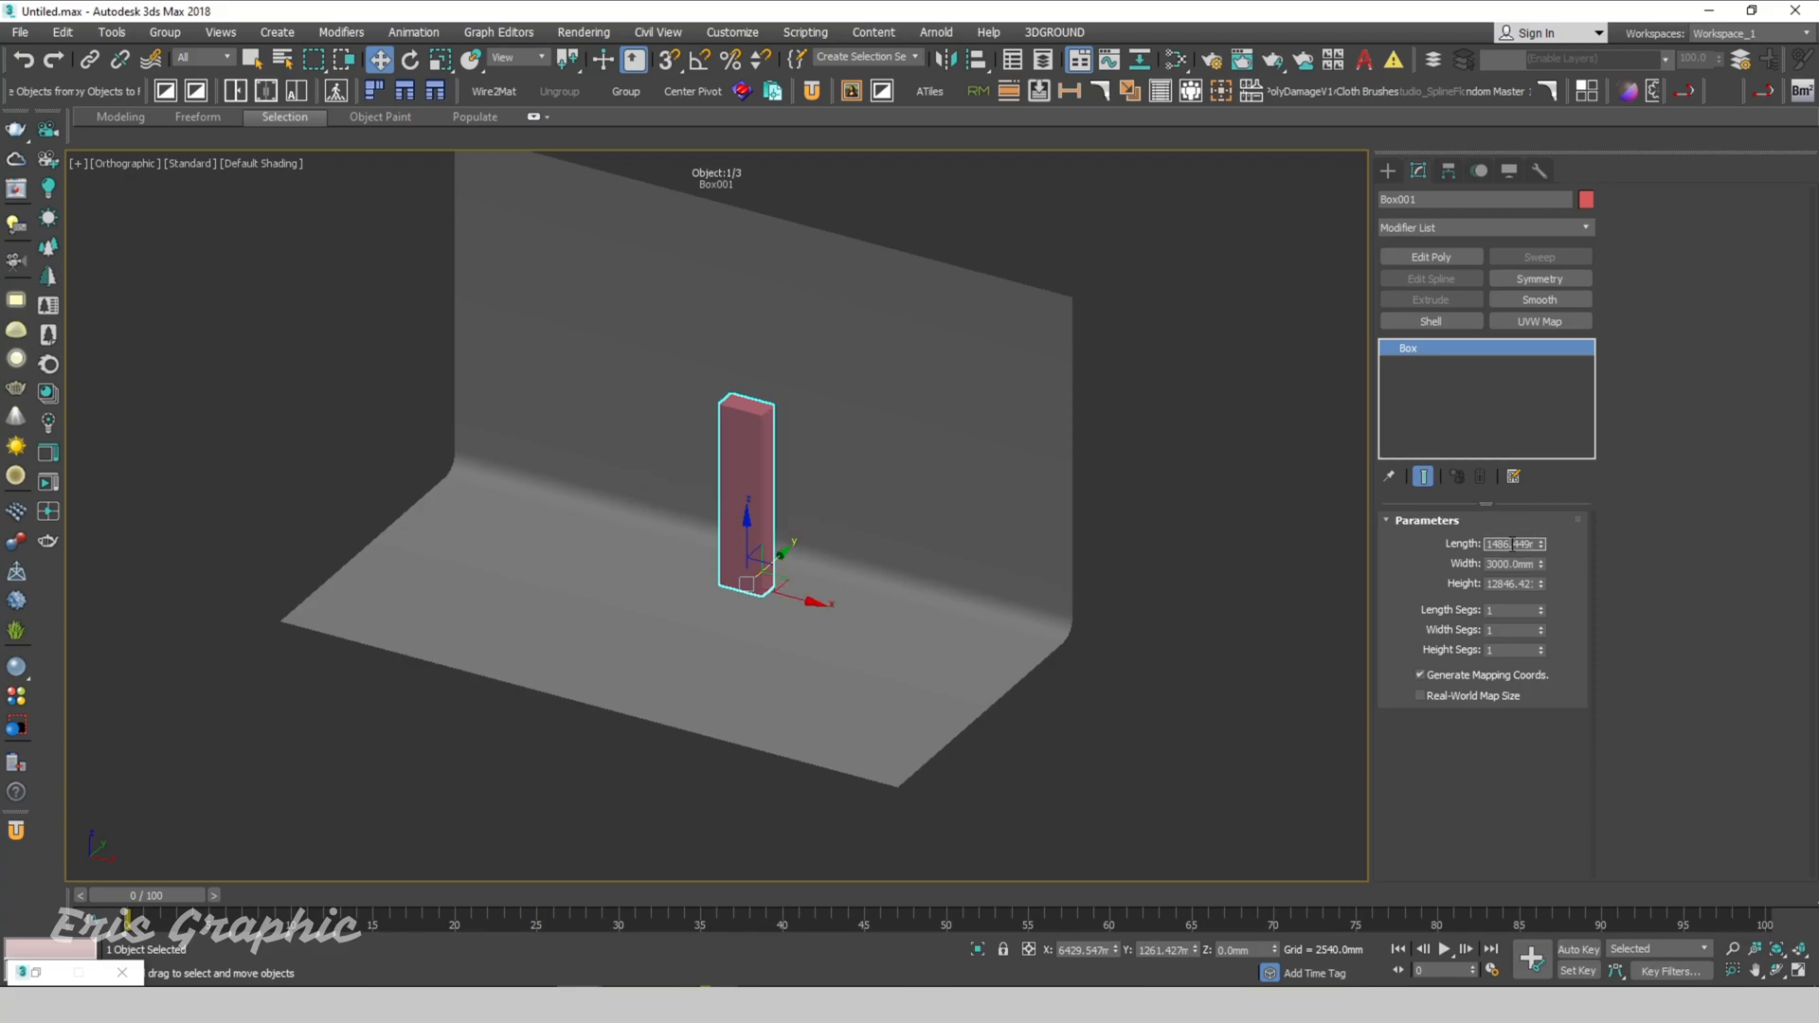
left_click_drag(1542, 546, 1545, 608)
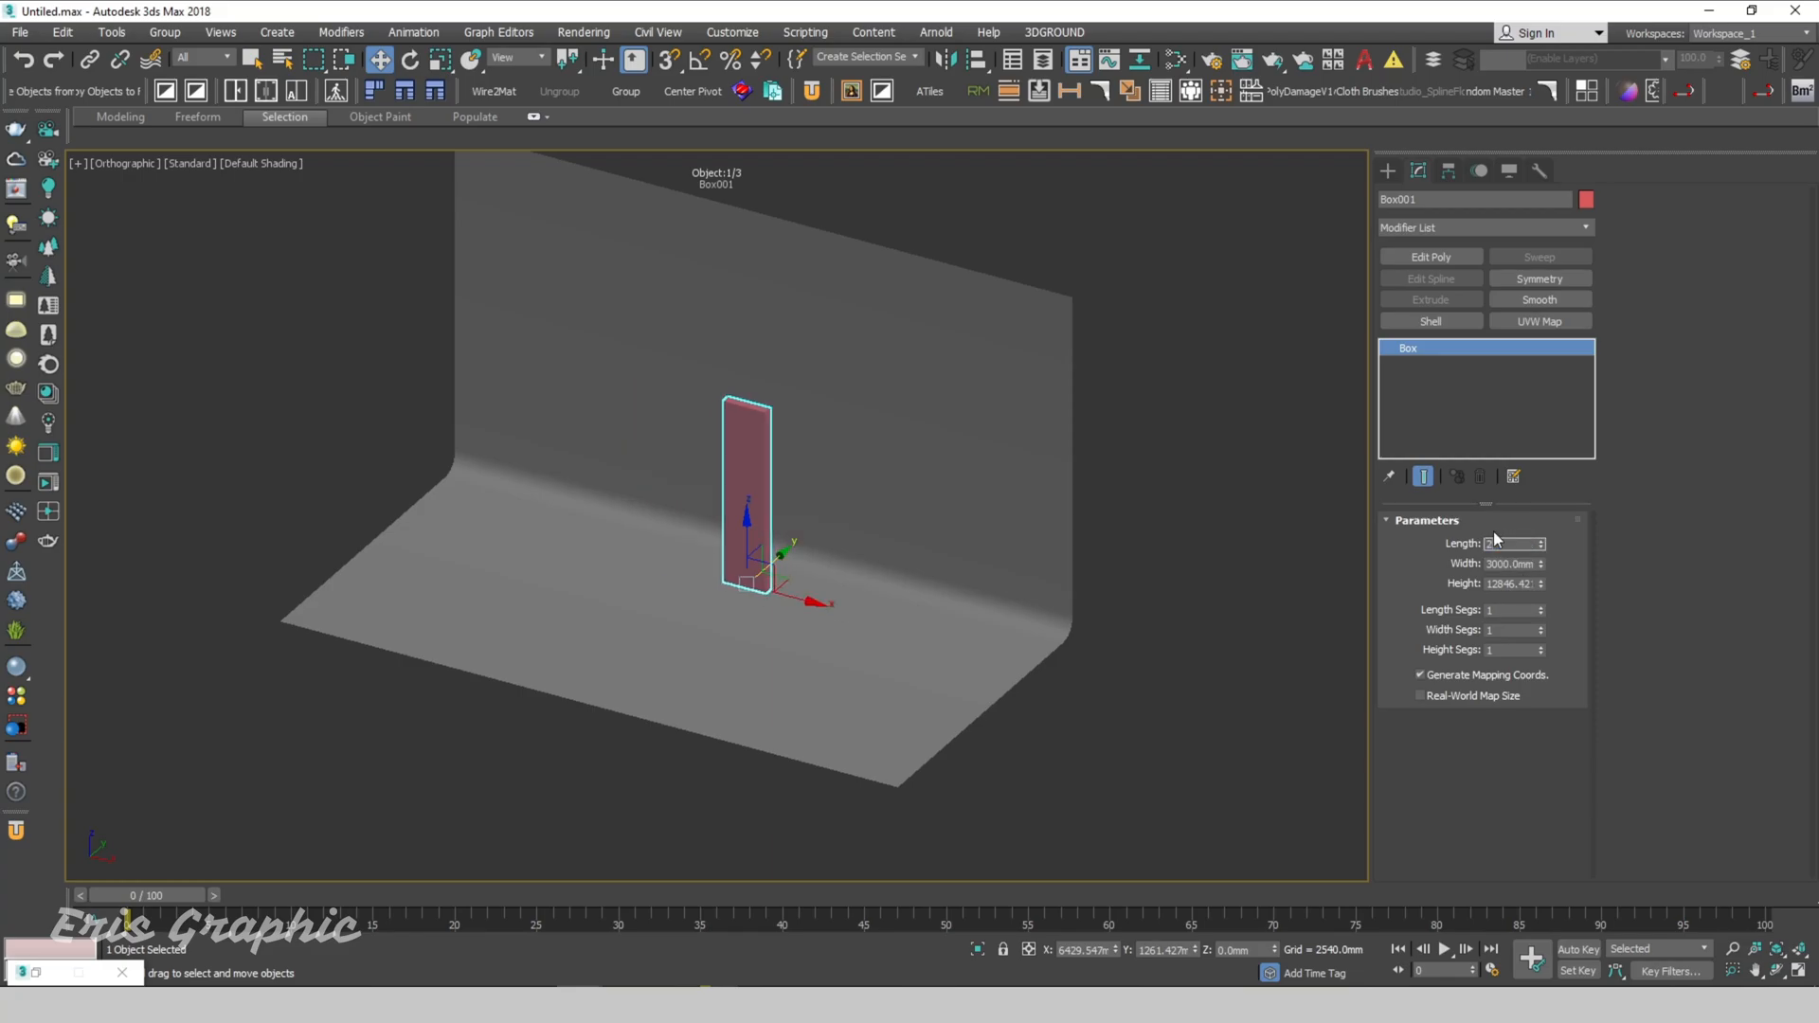
left_click(1520, 585)
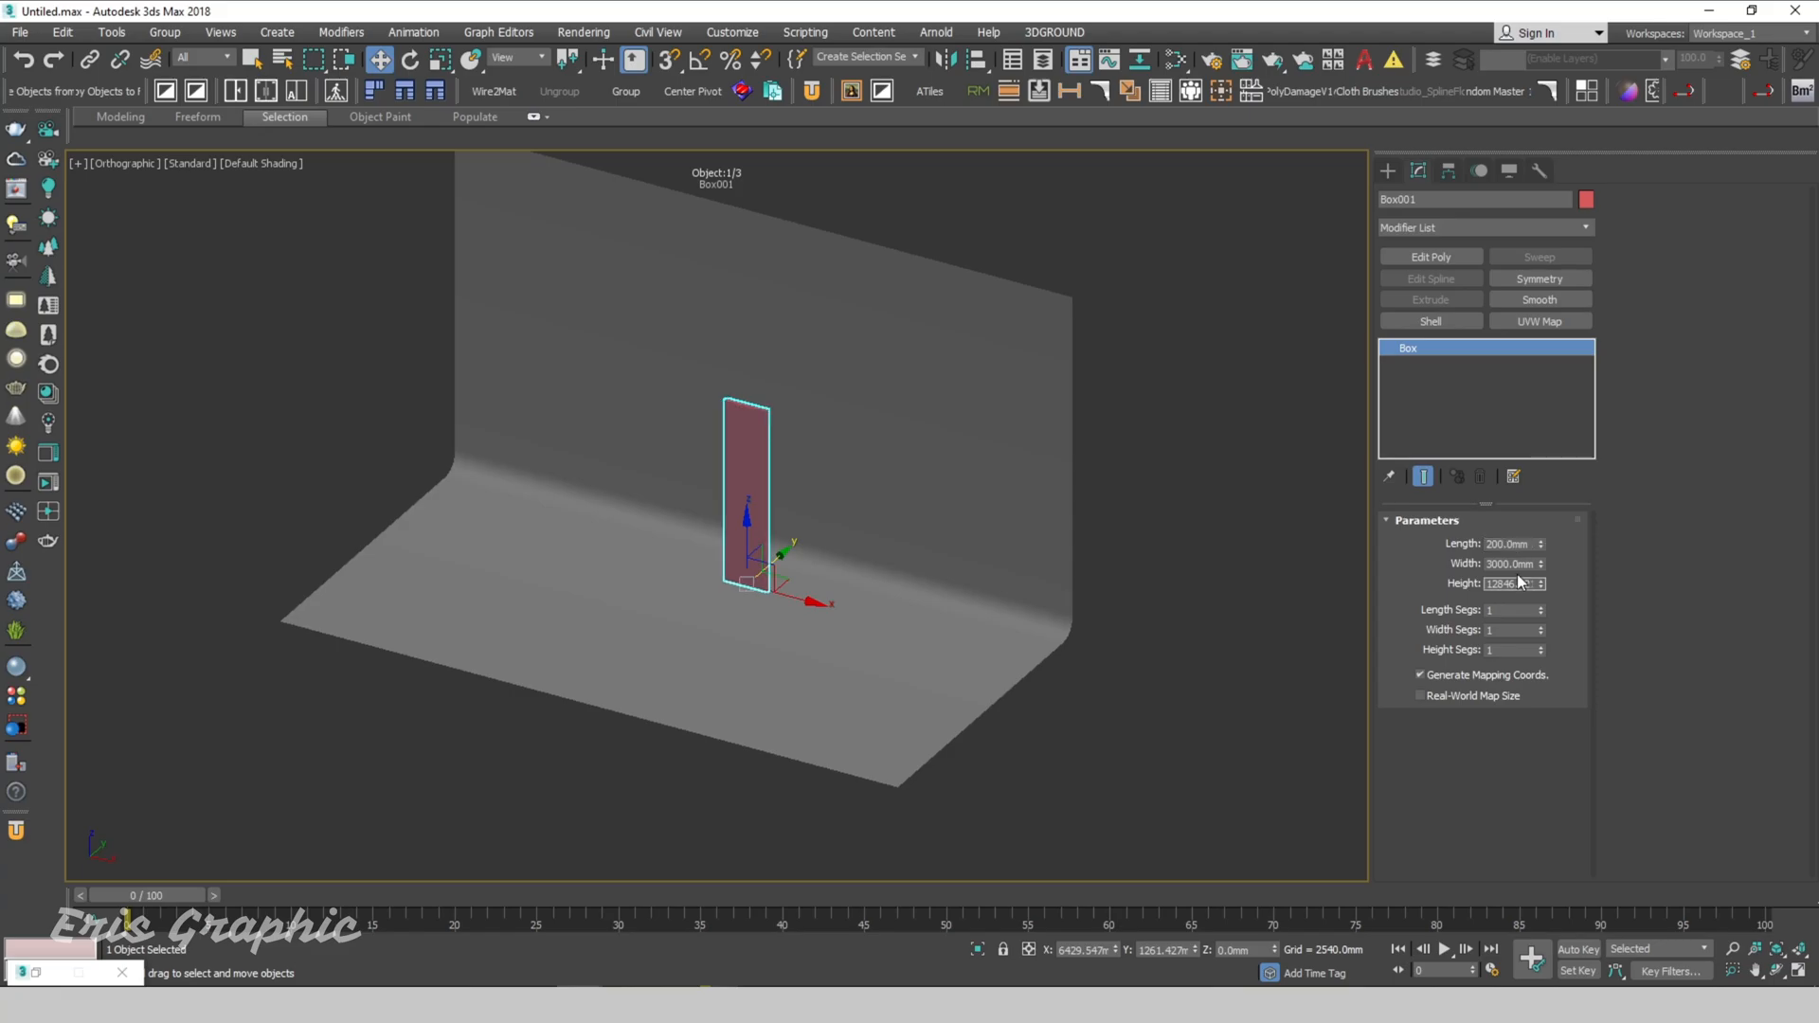
type("2")
key("Return")
Step: Lower the camera and its target together to a height of about 2122 mm in the Front view
left_click(1345, 545)
scroll(751, 584, "up", 5)
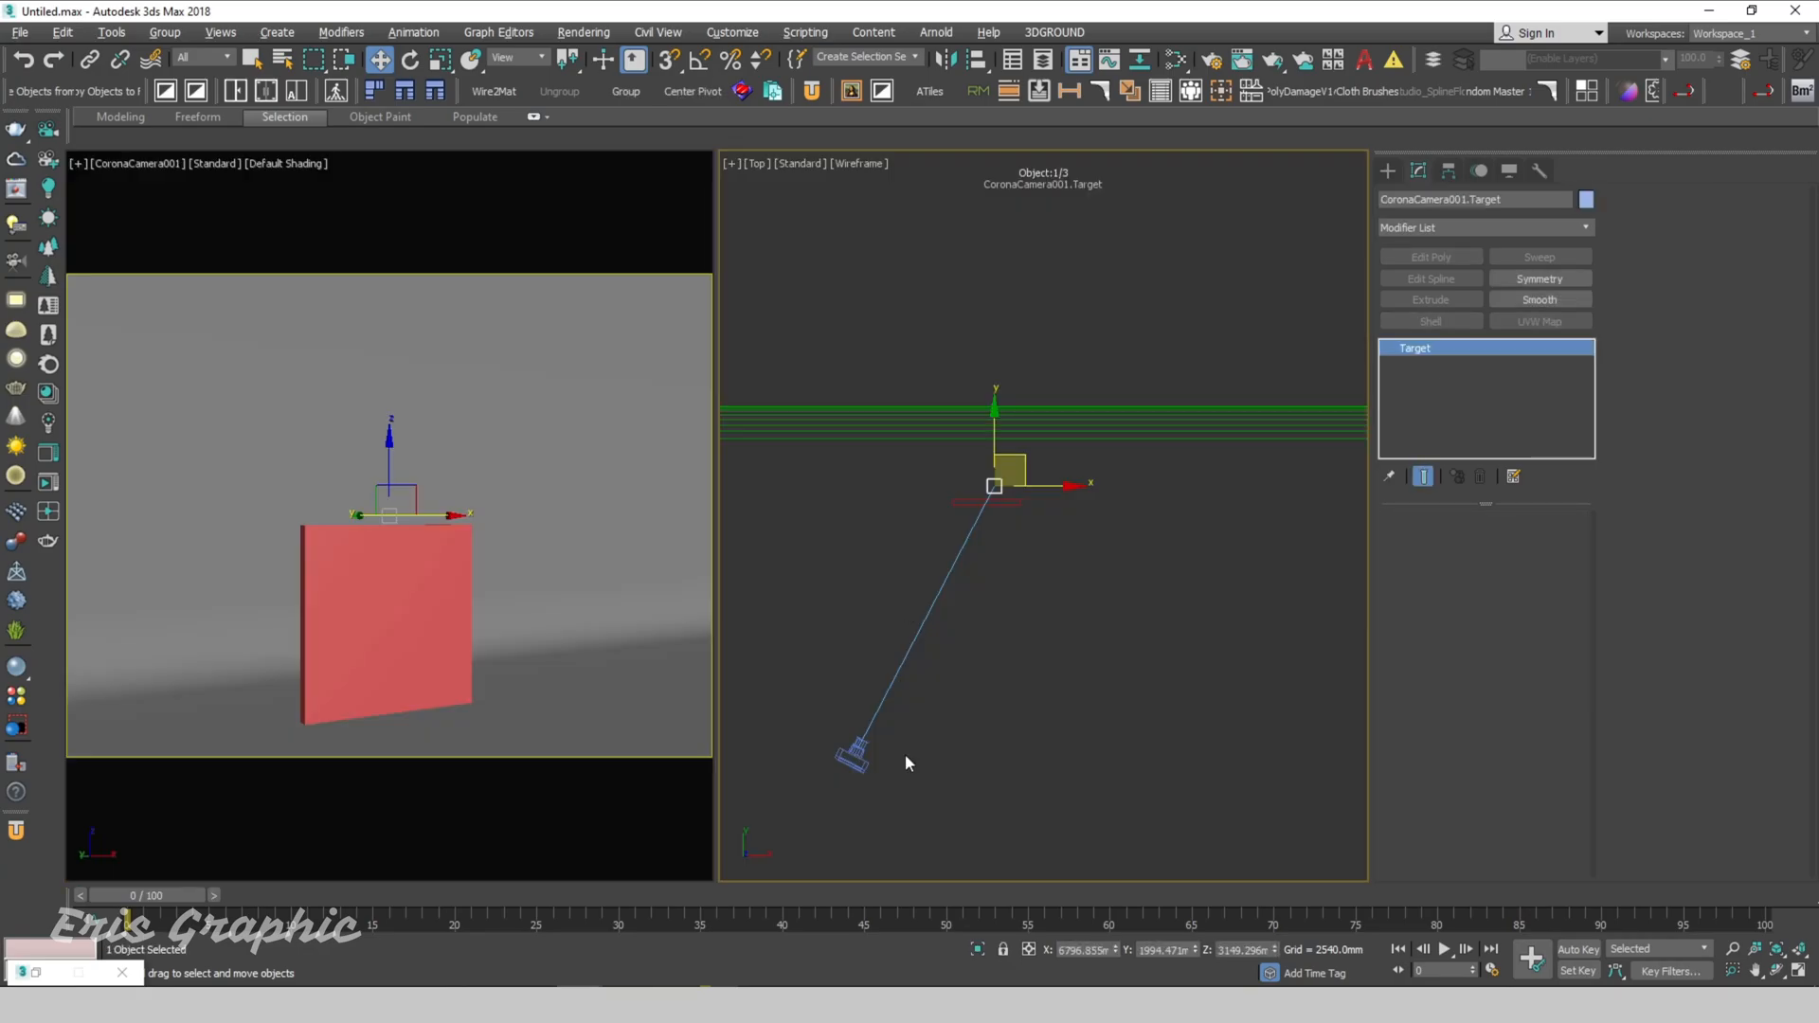
left_click(860, 759)
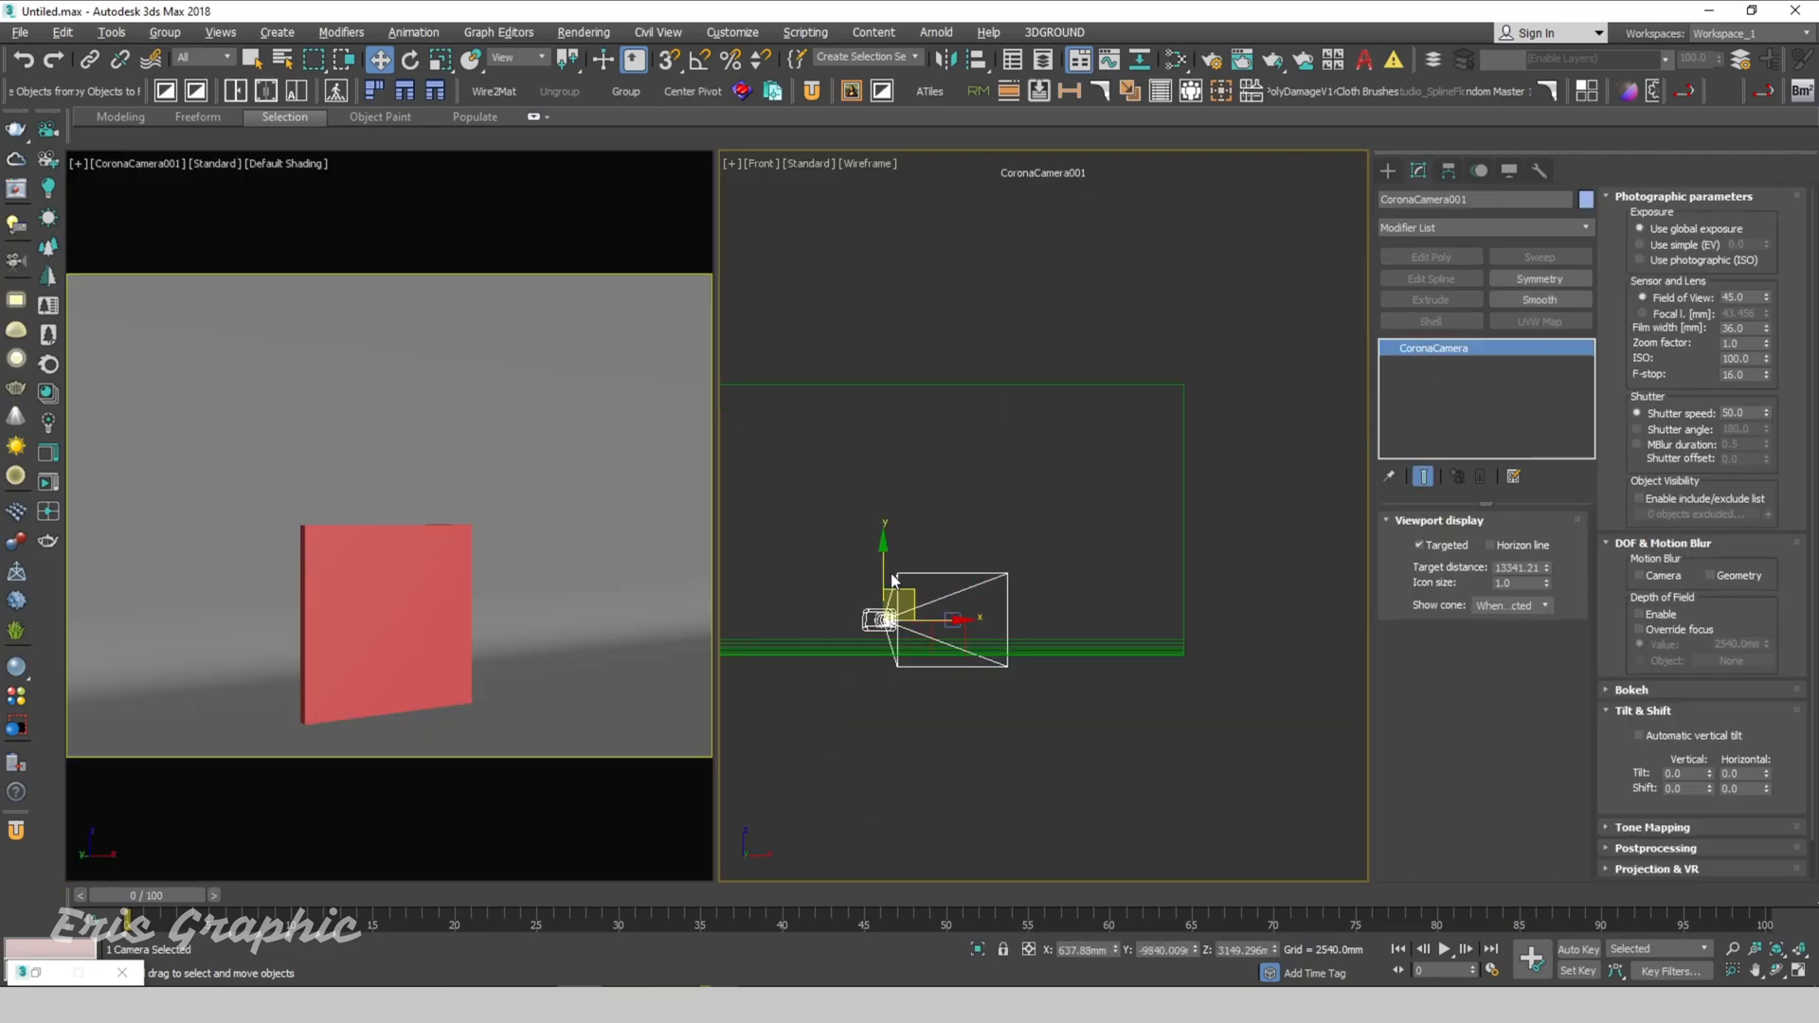
scroll(896, 602, "up", 6)
left_click(1033, 627)
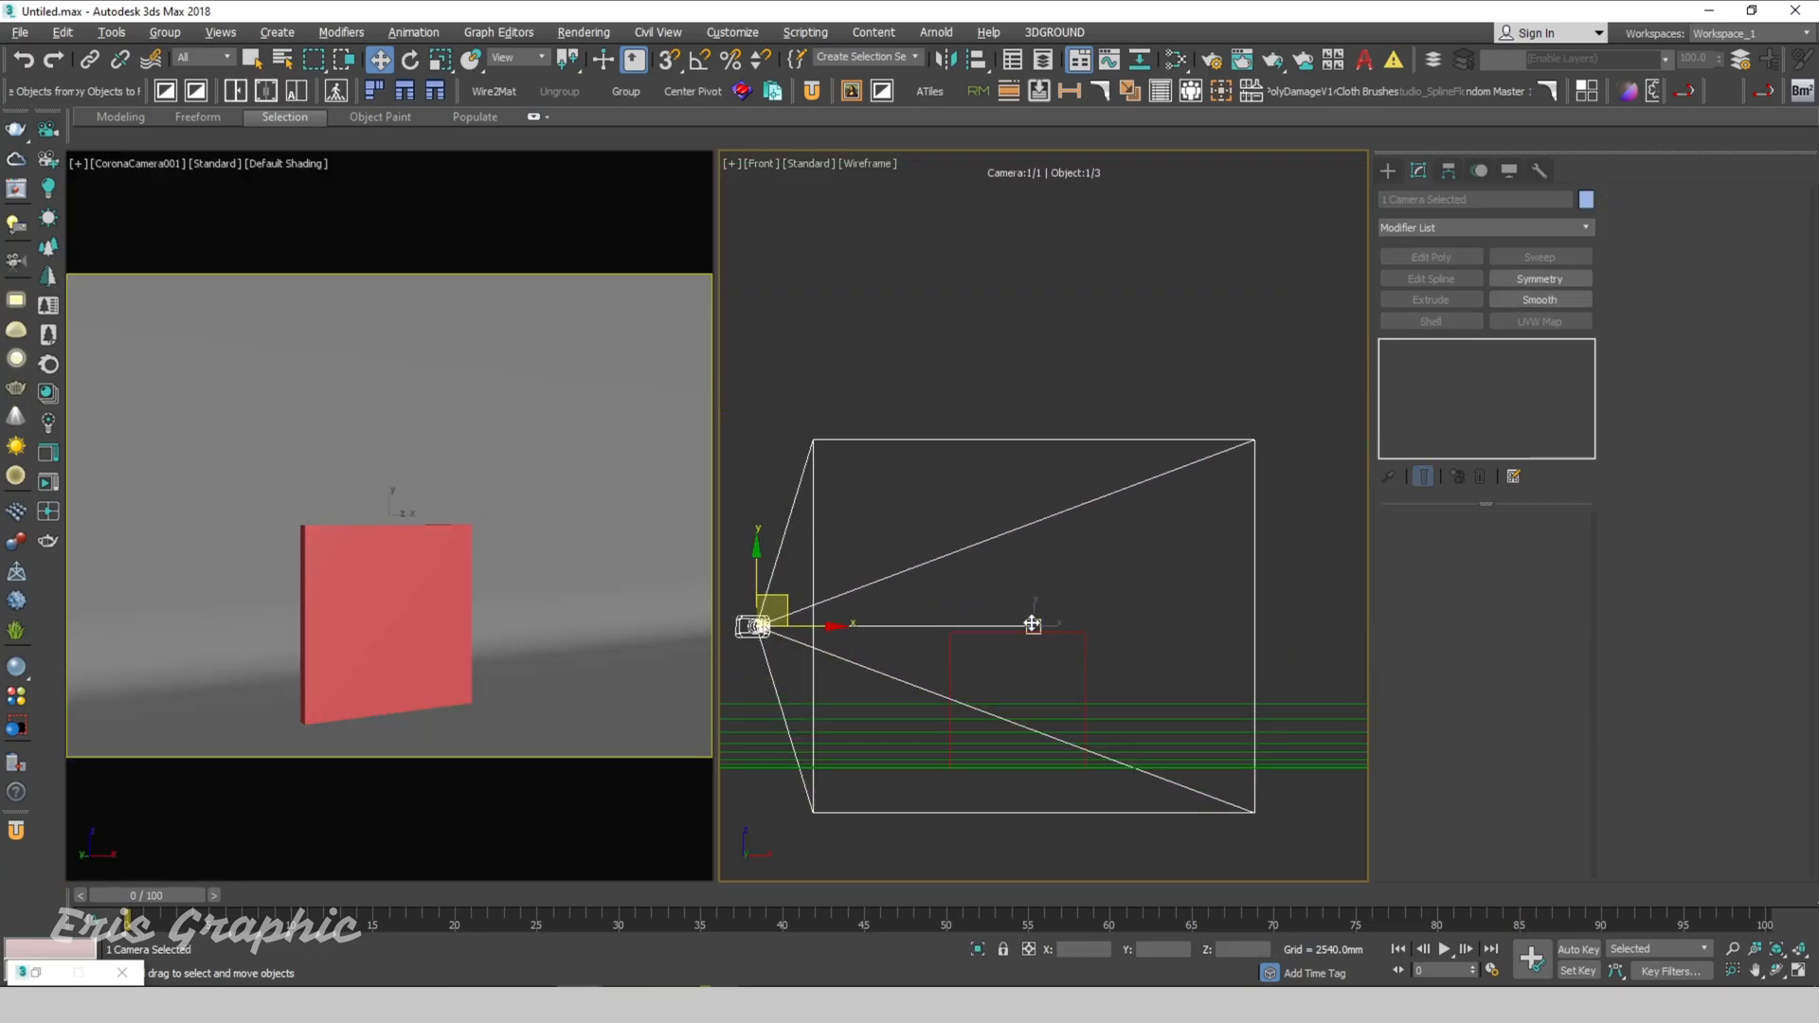
left_click_drag(755, 556, 756, 598)
Step: Move the camera closer to the box in the Top view, and lower it with its target to about 1854 mm in the Front view
key("t")
left_click(1040, 665)
left_click_drag(869, 801, 924, 669)
key("f")
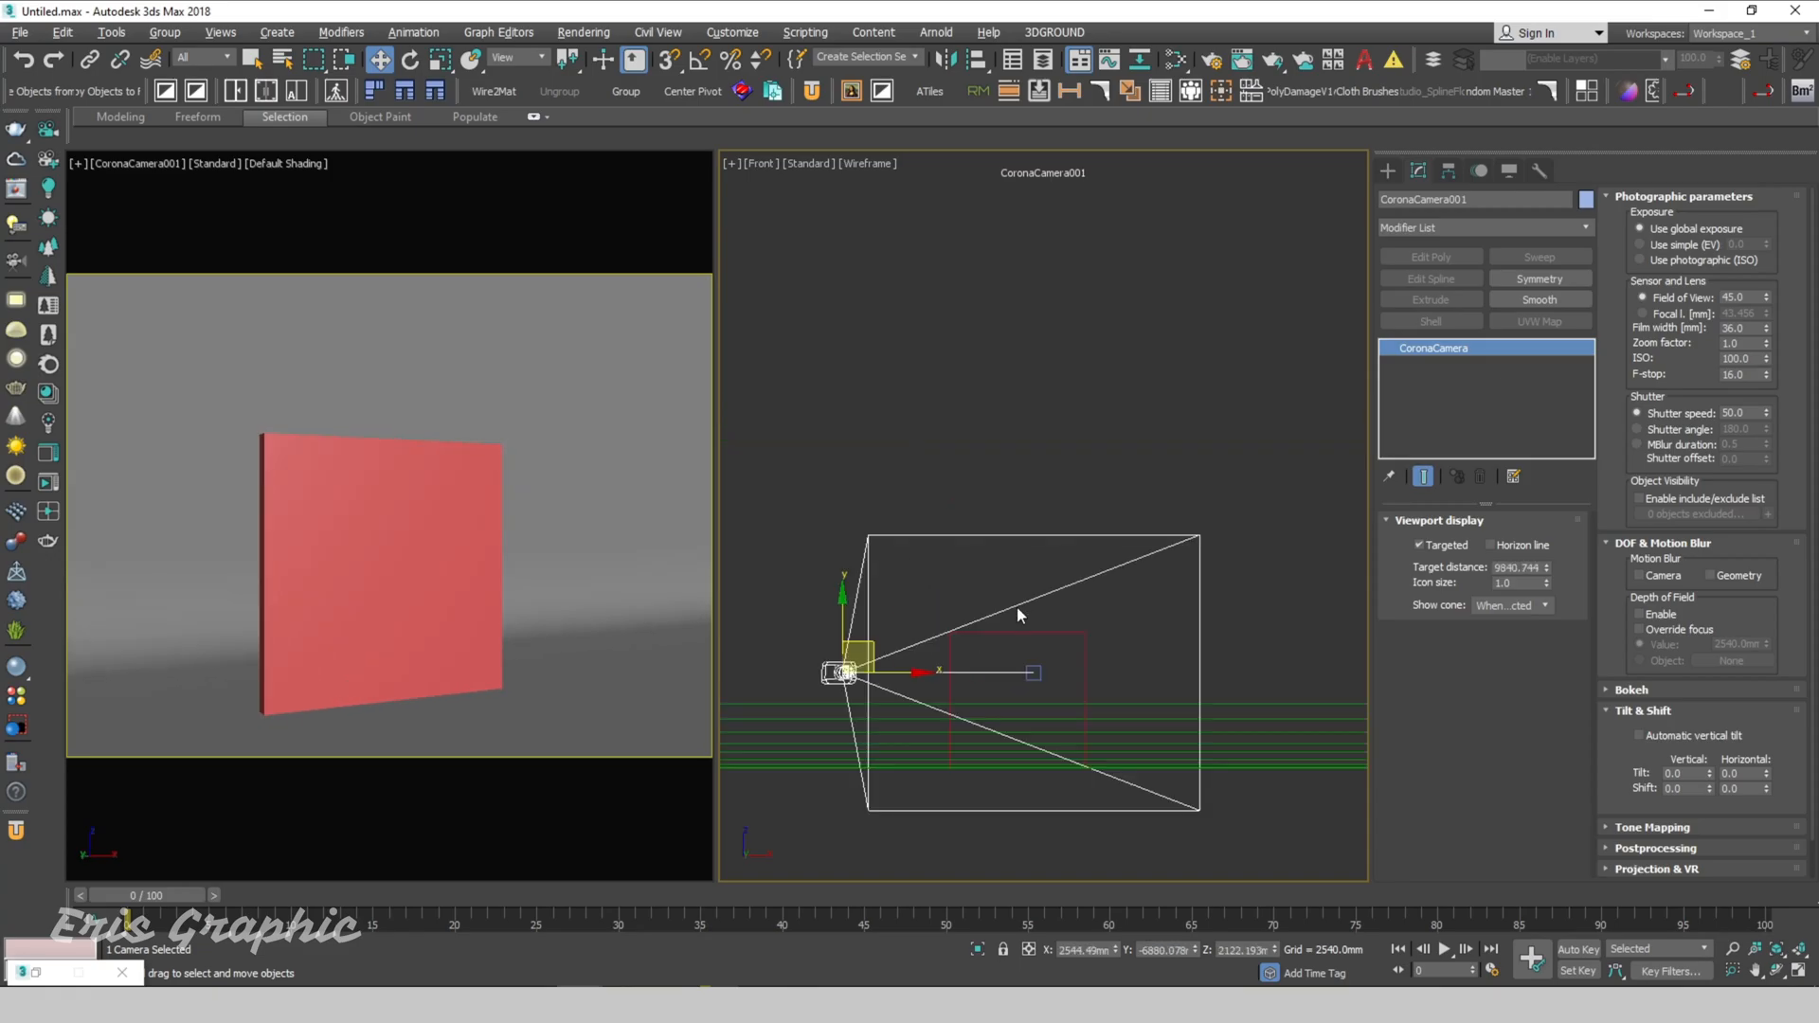
left_click(1033, 671)
left_click_drag(842, 596, 840, 607)
Step: Bring the camera alone nearer to the box in the Top view, to a target distance of about 8234 mm
key("t")
left_click_drag(963, 755, 809, 650)
left_click_drag(921, 652, 955, 629)
key("f")
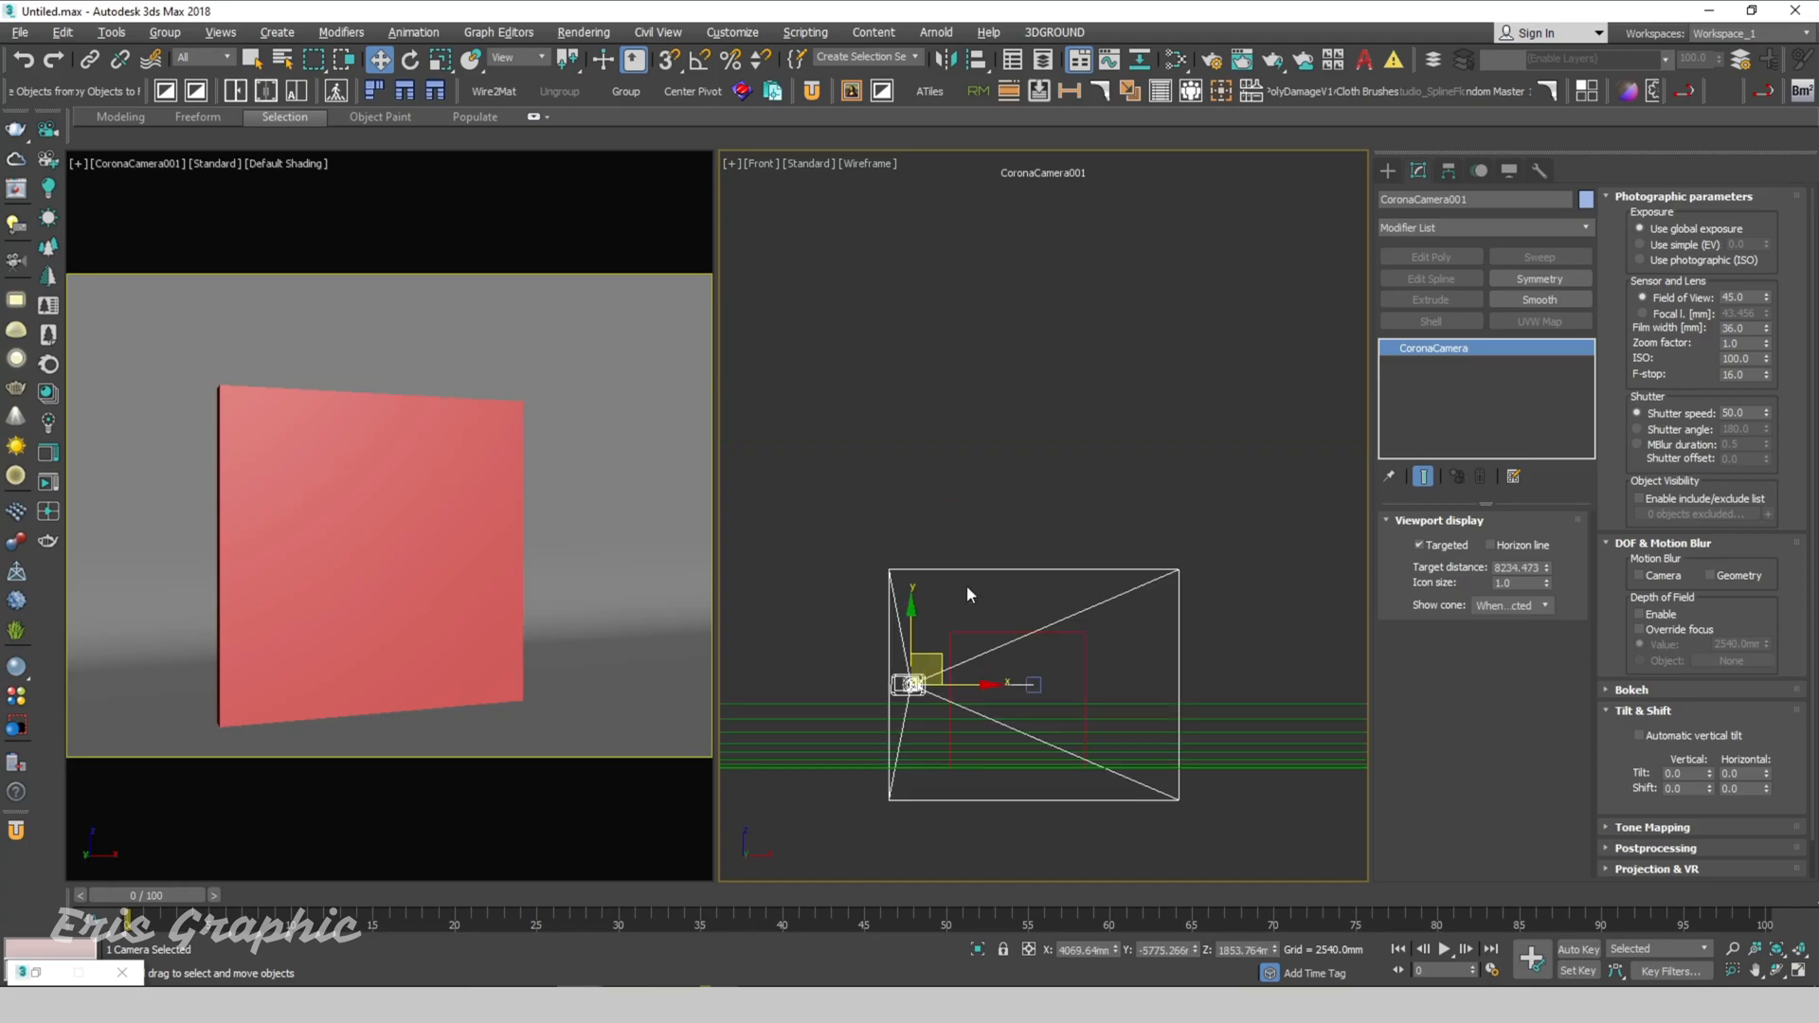